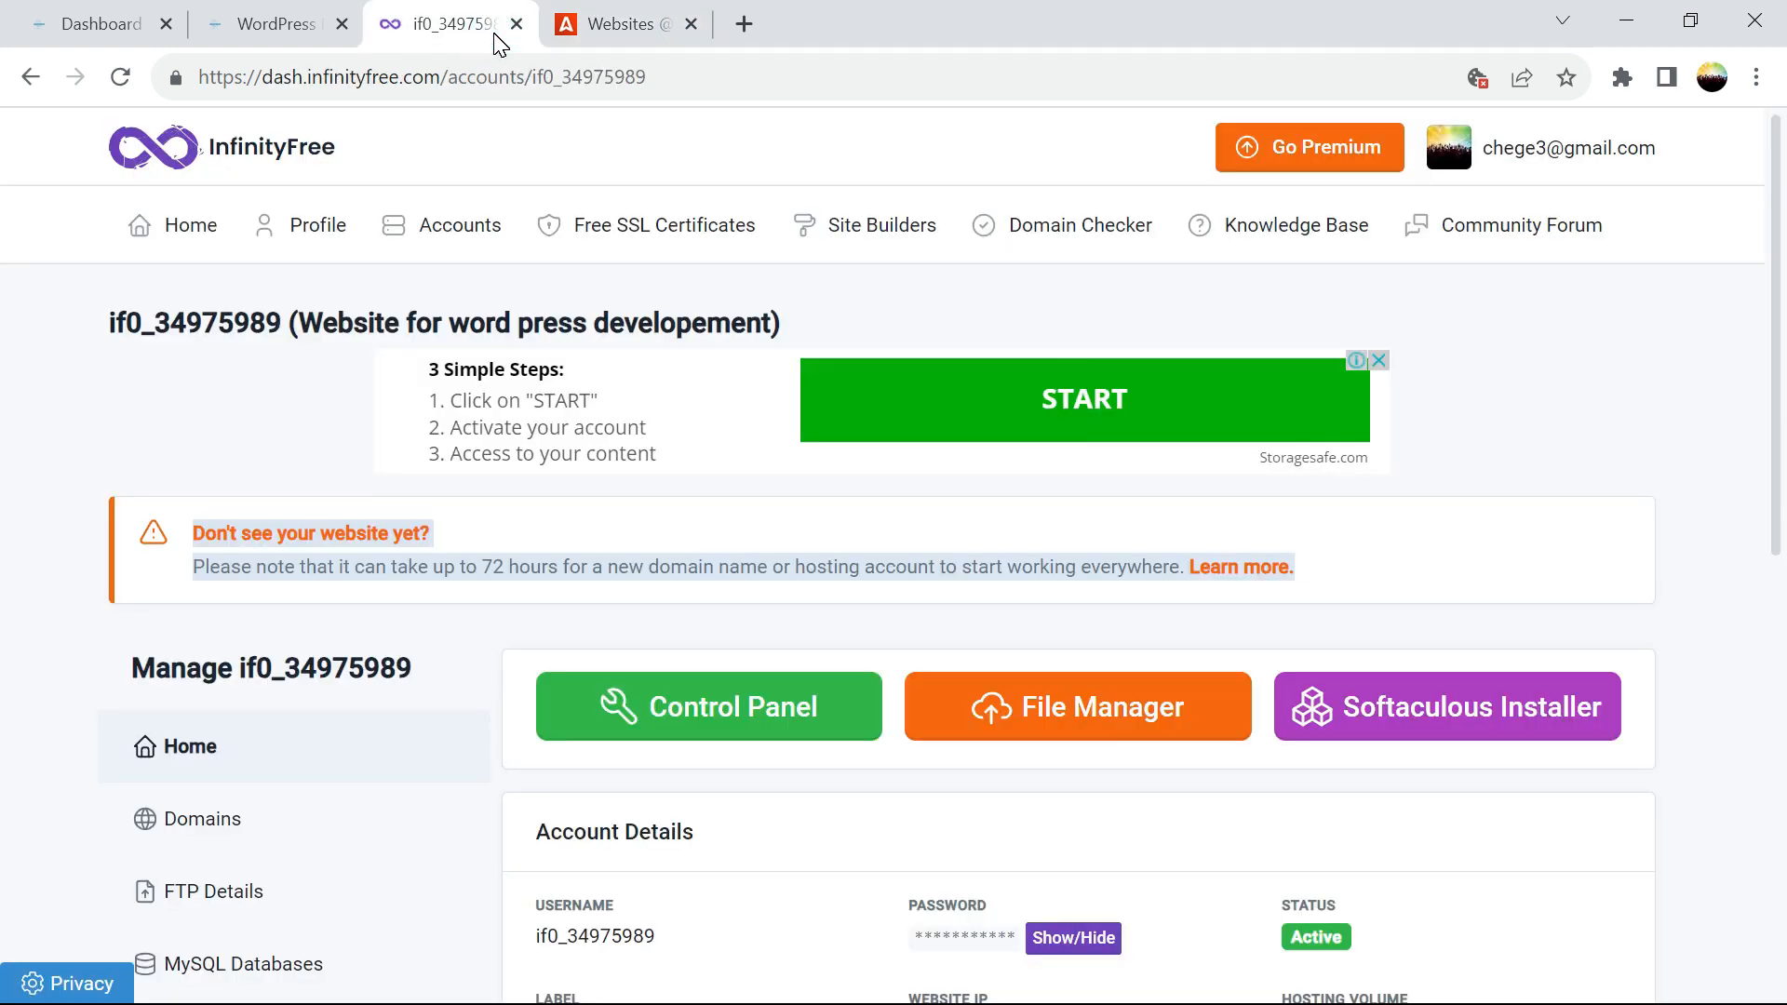
Open InfinityFree's Go Premium upgrade offer, the iFastNet hosting page, in a new tab
{"action": "left_click", "coordinate": [1278, 140]}
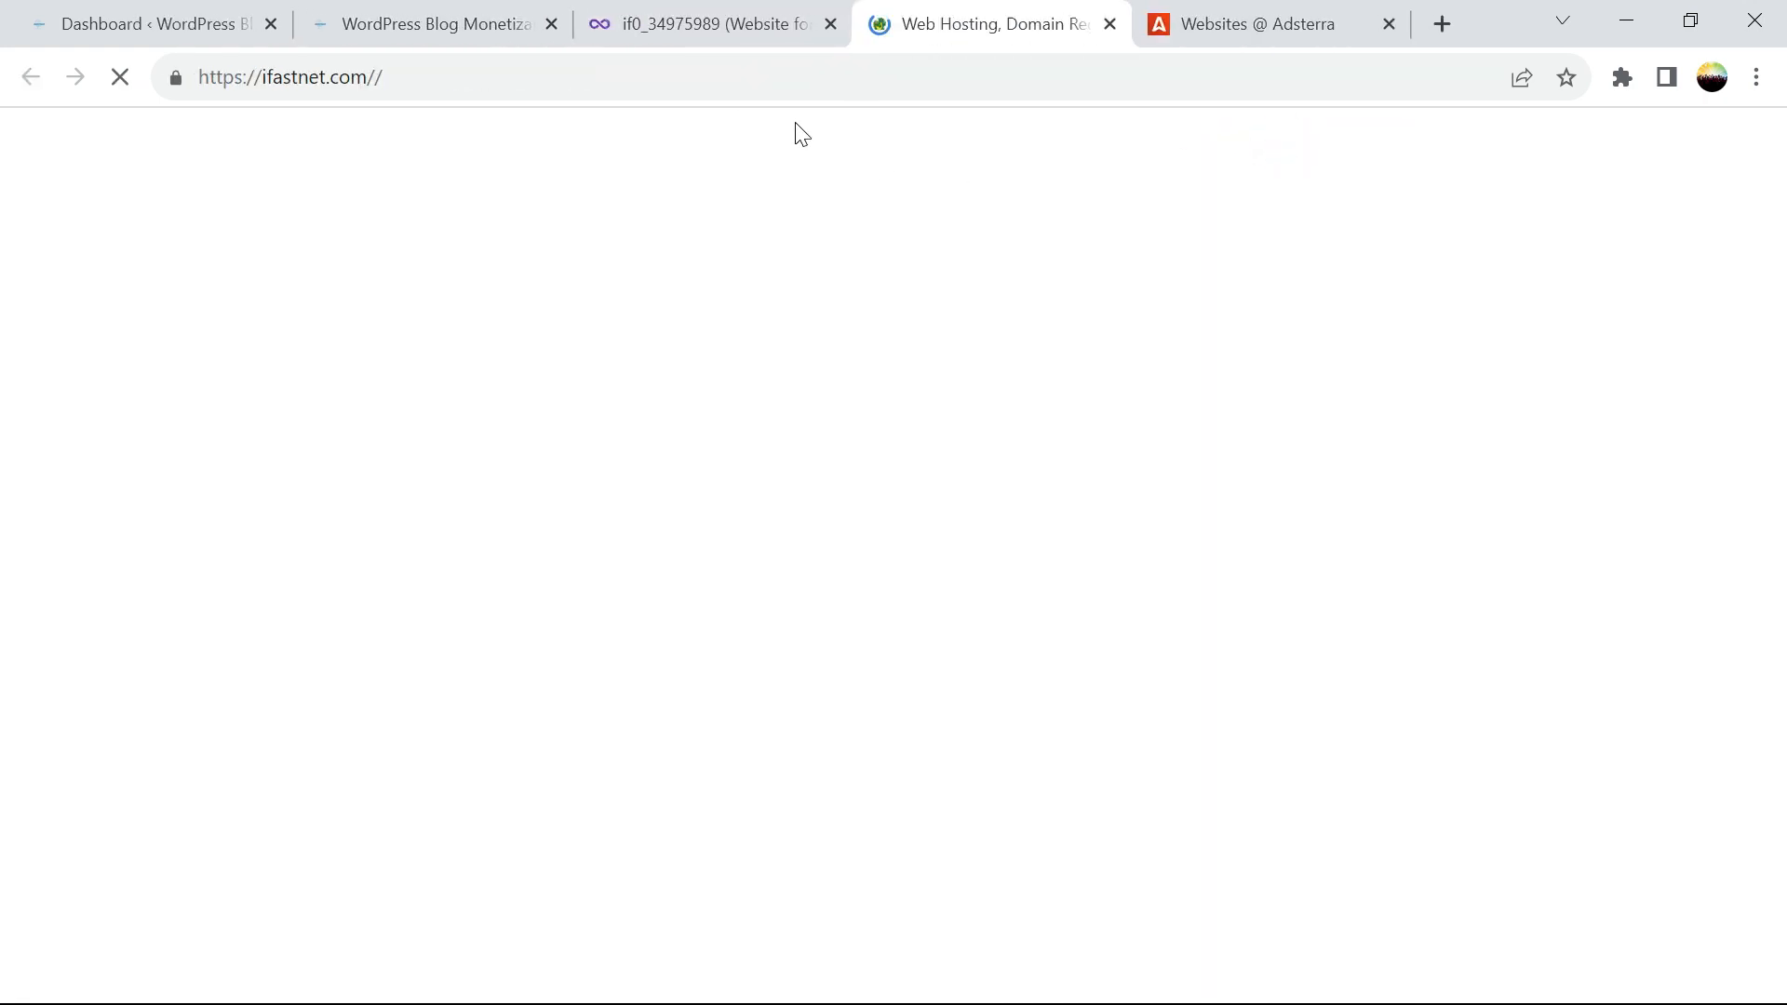
Browse the iFastNet premium pricing plans, then close the iFastNet tab
{"action": "scroll", "coordinate": [5, 390], "scroll_direction": "down", "scroll_amount": 8}
{"action": "scroll", "coordinate": [5, 343], "scroll_direction": "up", "scroll_amount": 2}
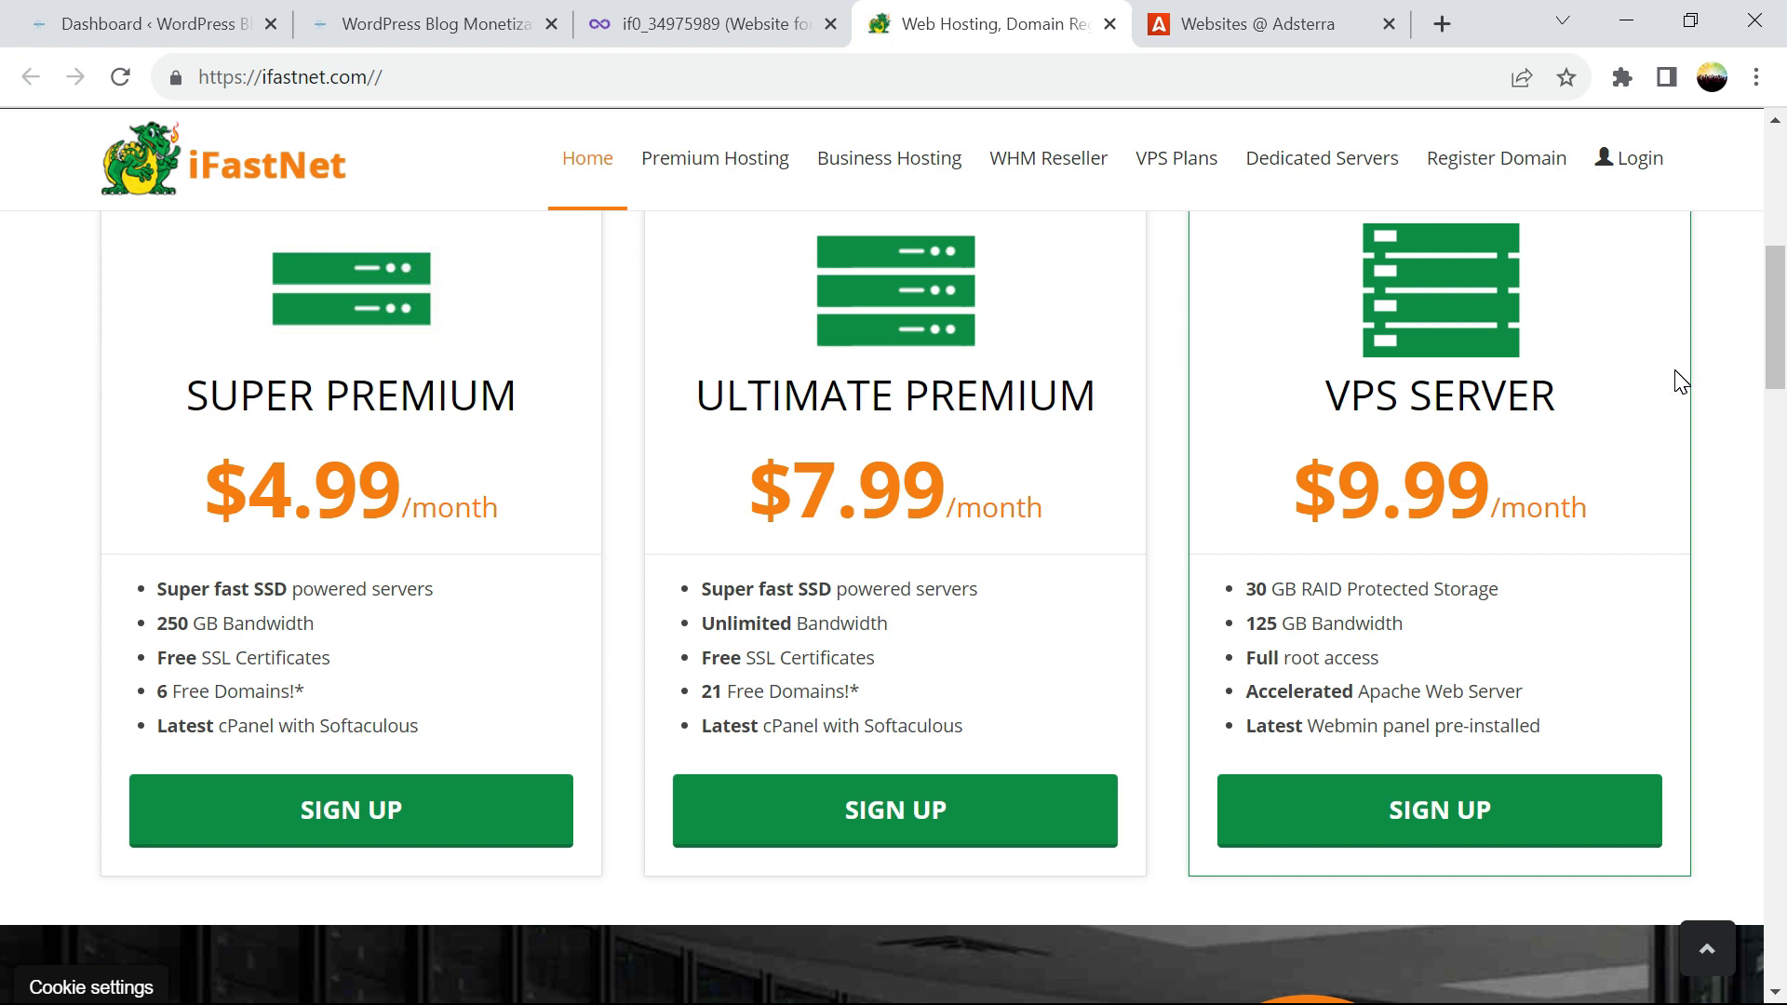
{"action": "left_click", "coordinate": [664, 28]}
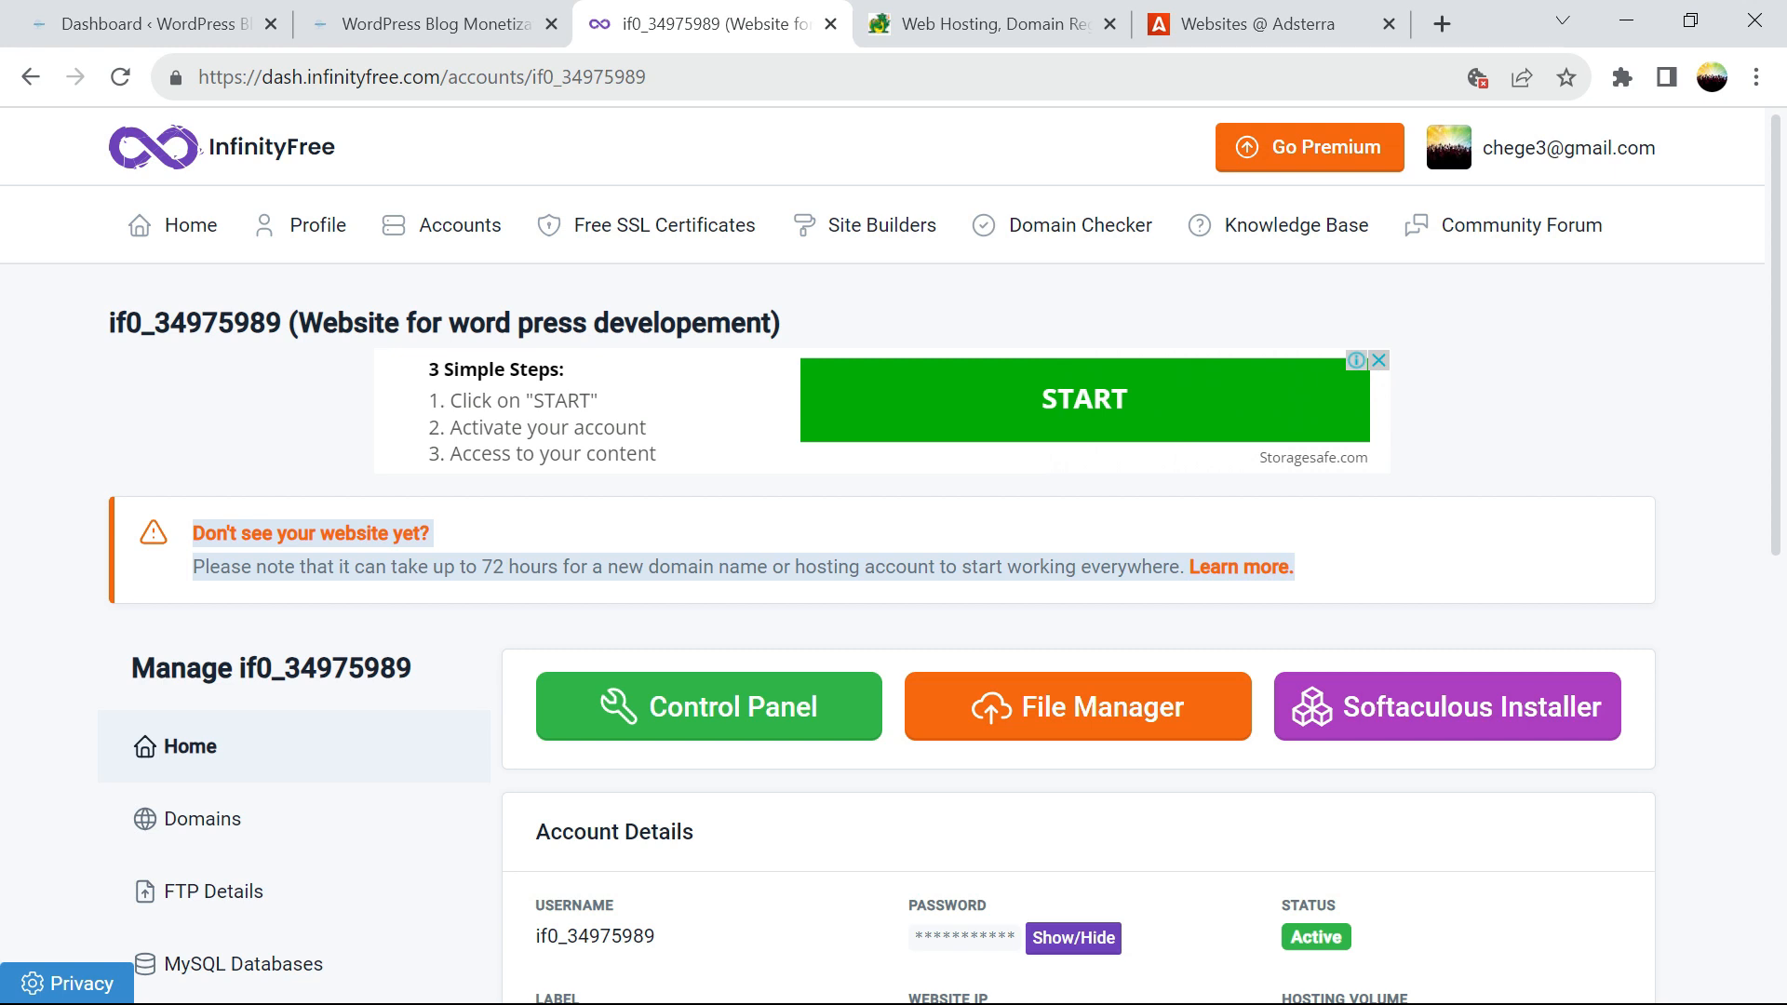
{"action": "left_click", "coordinate": [974, 20]}
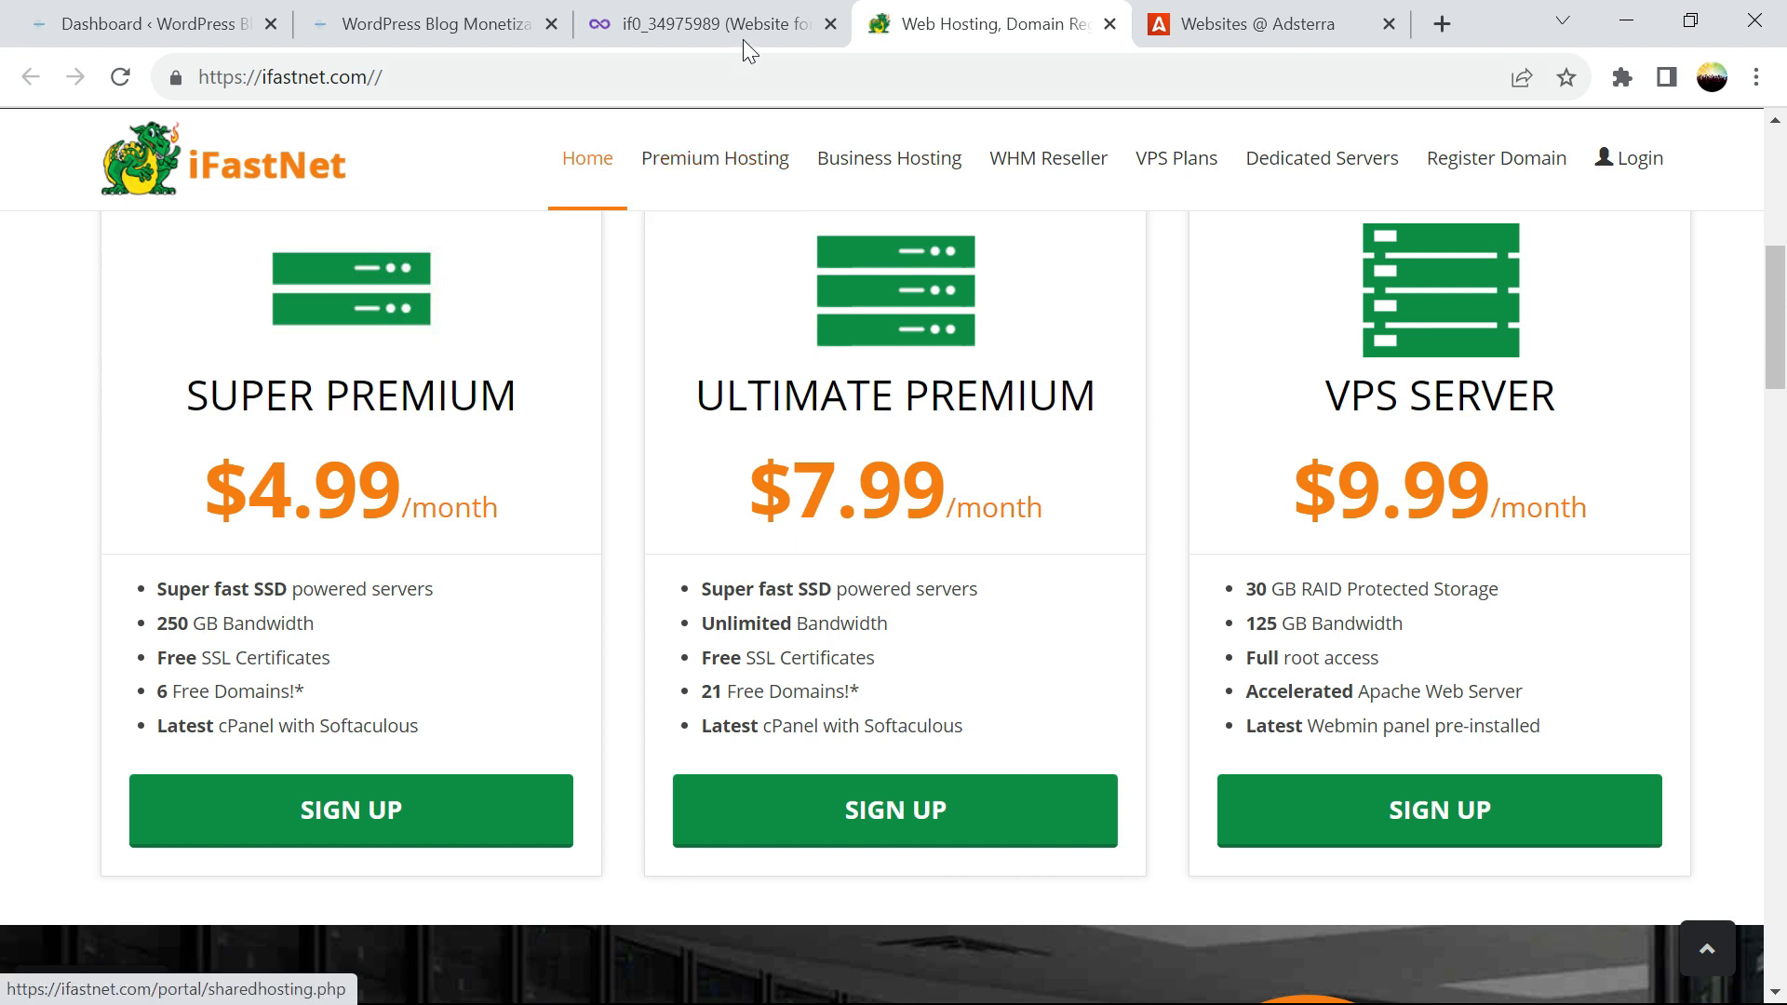
{"action": "mouse_move", "coordinate": [742, 32]}
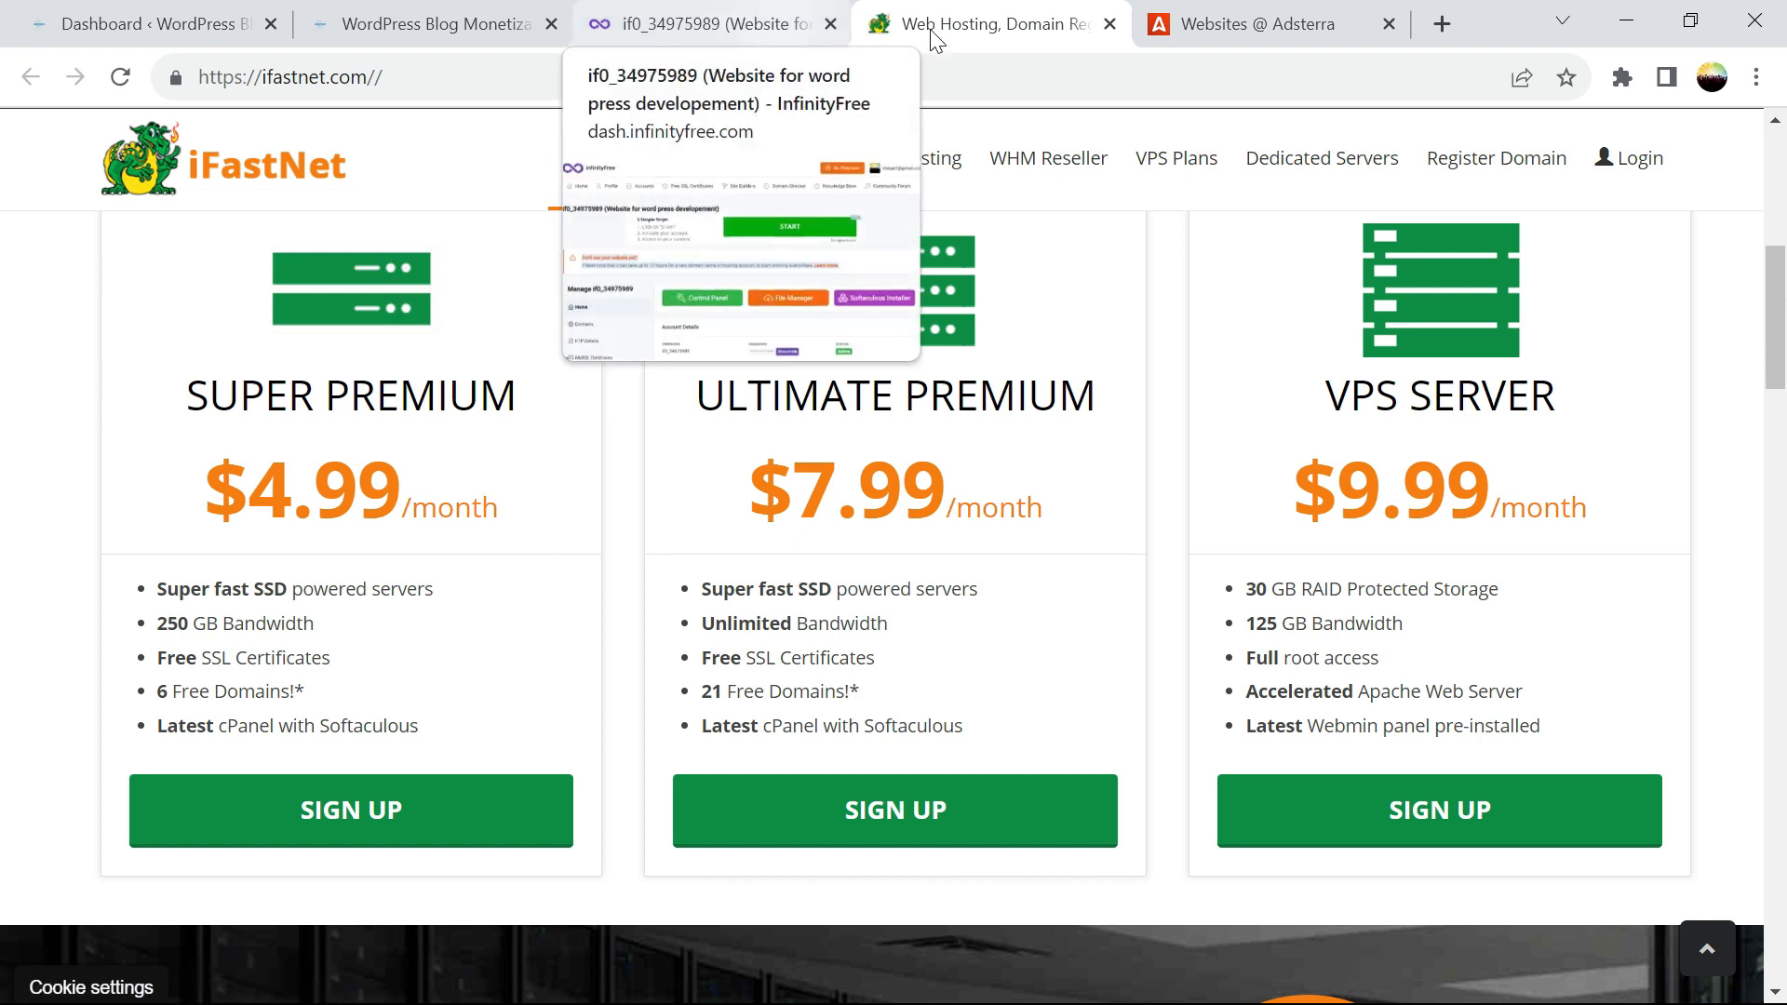
{"action": "left_click", "coordinate": [1110, 23]}
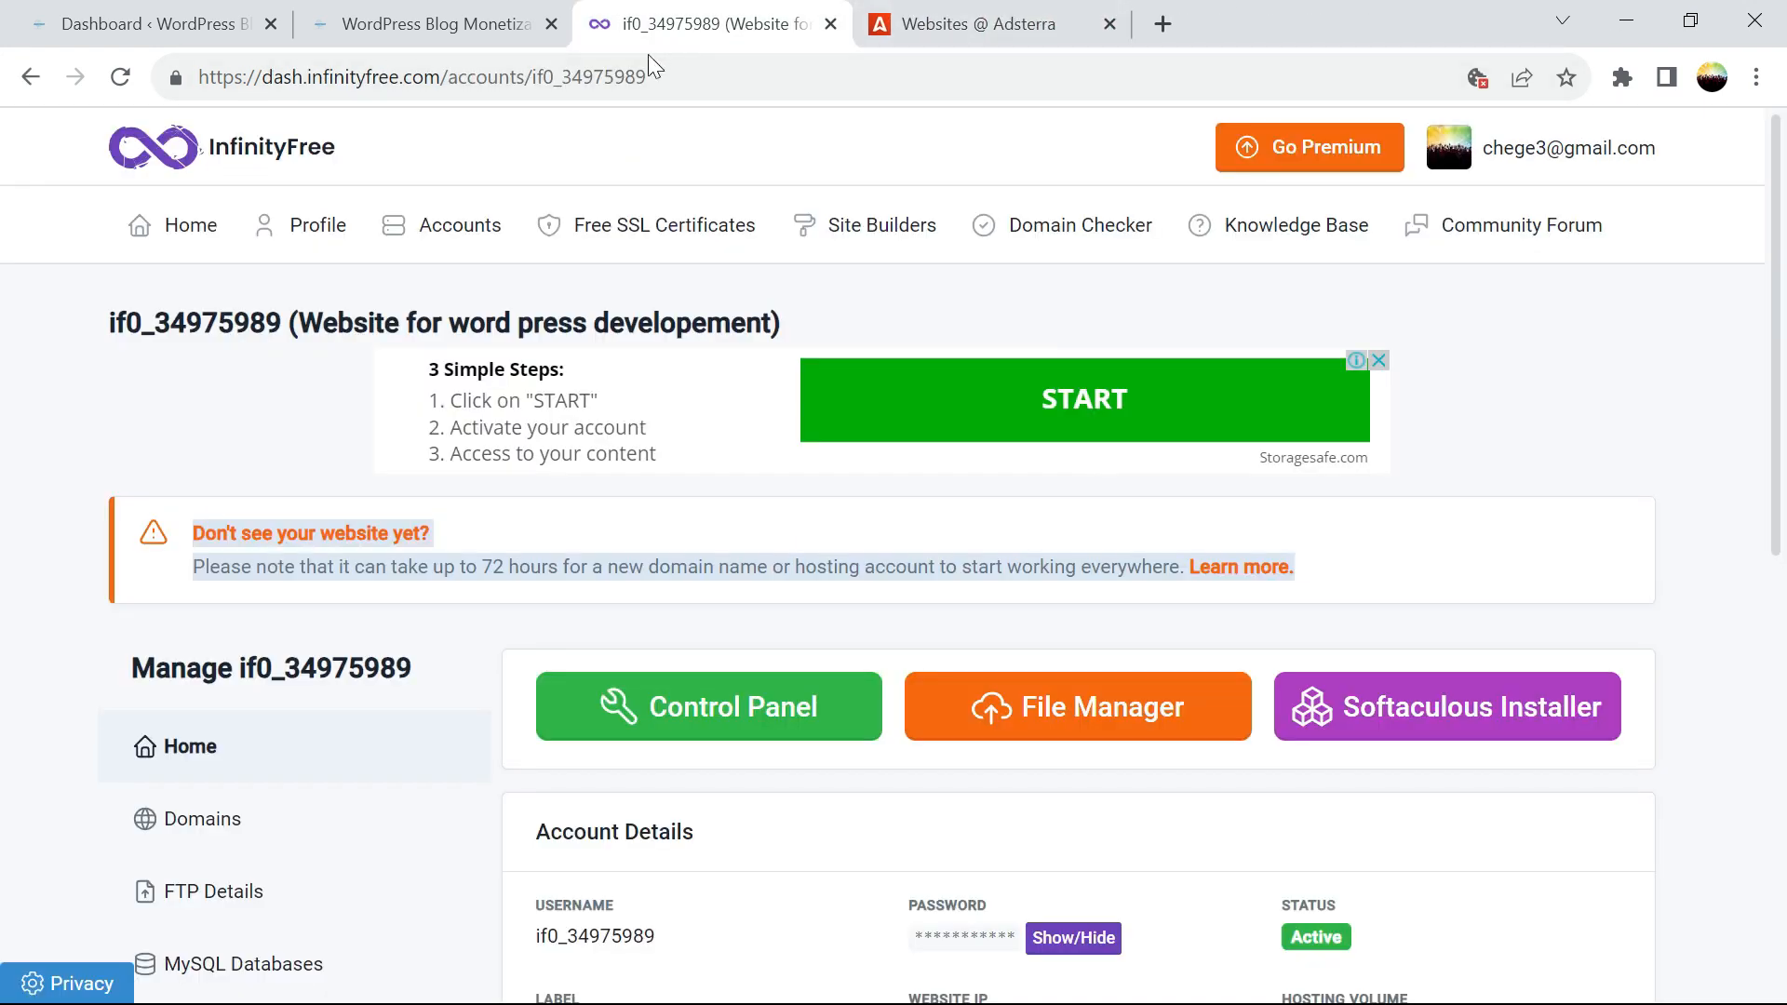
From the WordPress dashboard, go through Plugins to the Add New Plugins page
{"action": "left_click", "coordinate": [154, 27]}
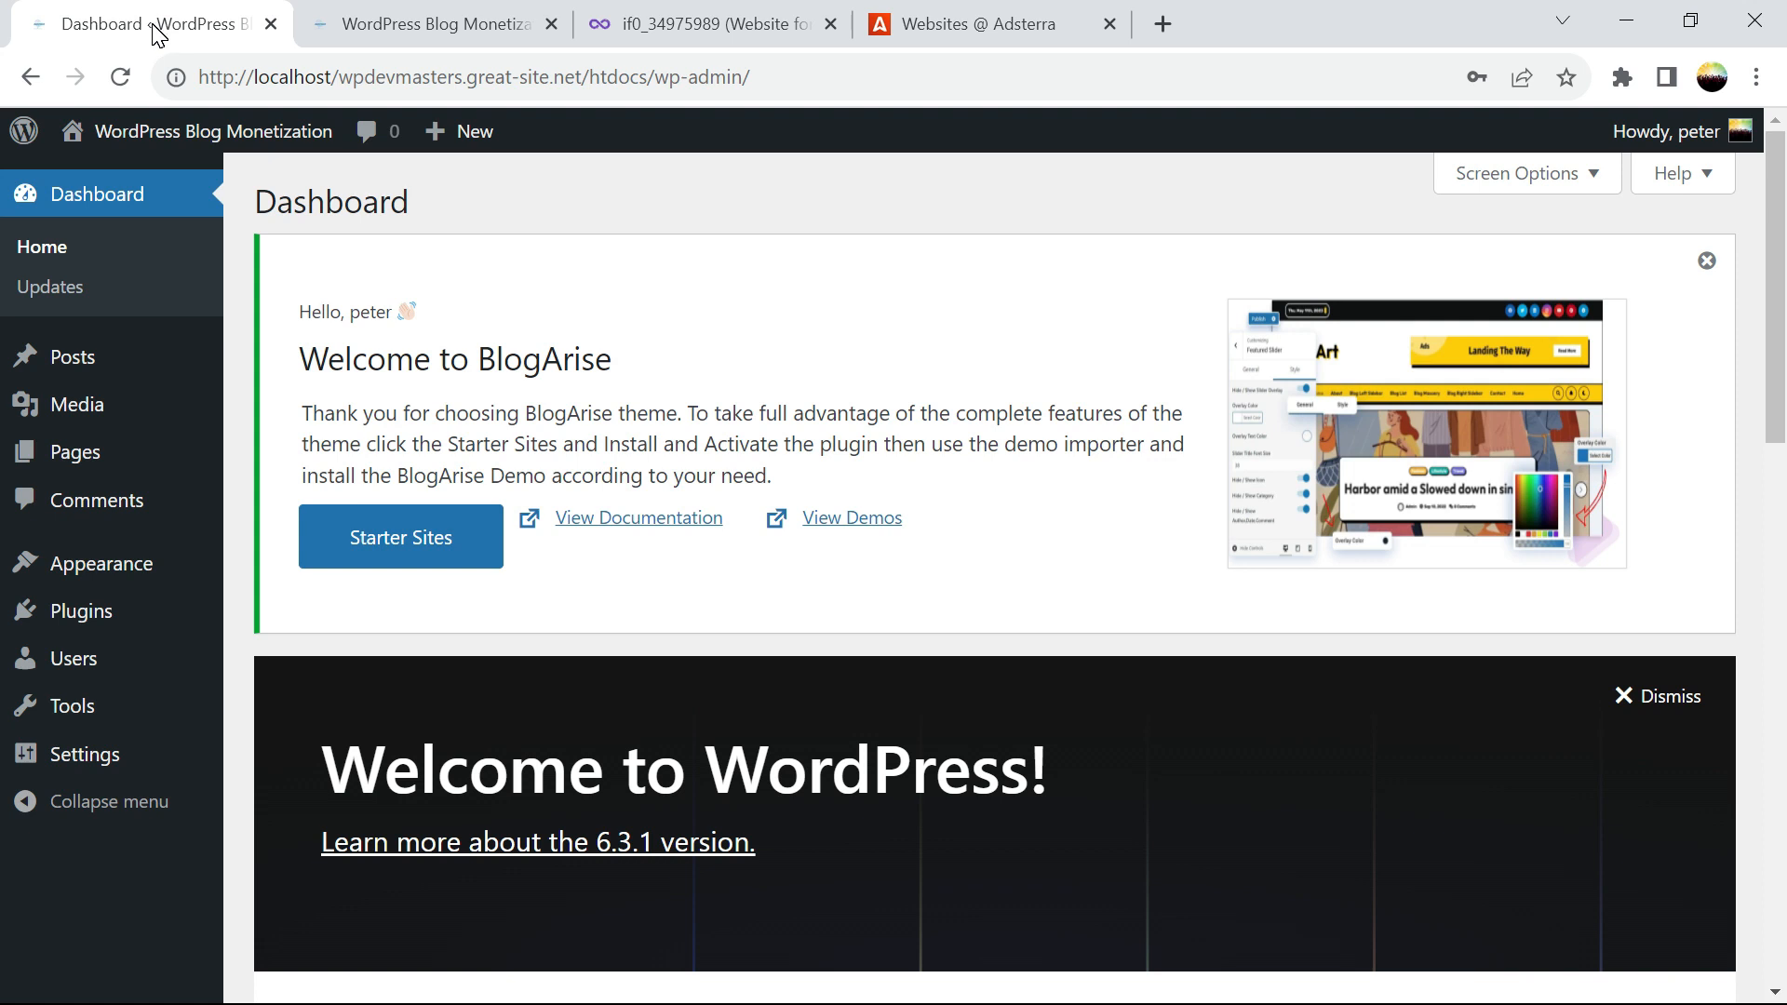
{"action": "left_click", "coordinate": [56, 612]}
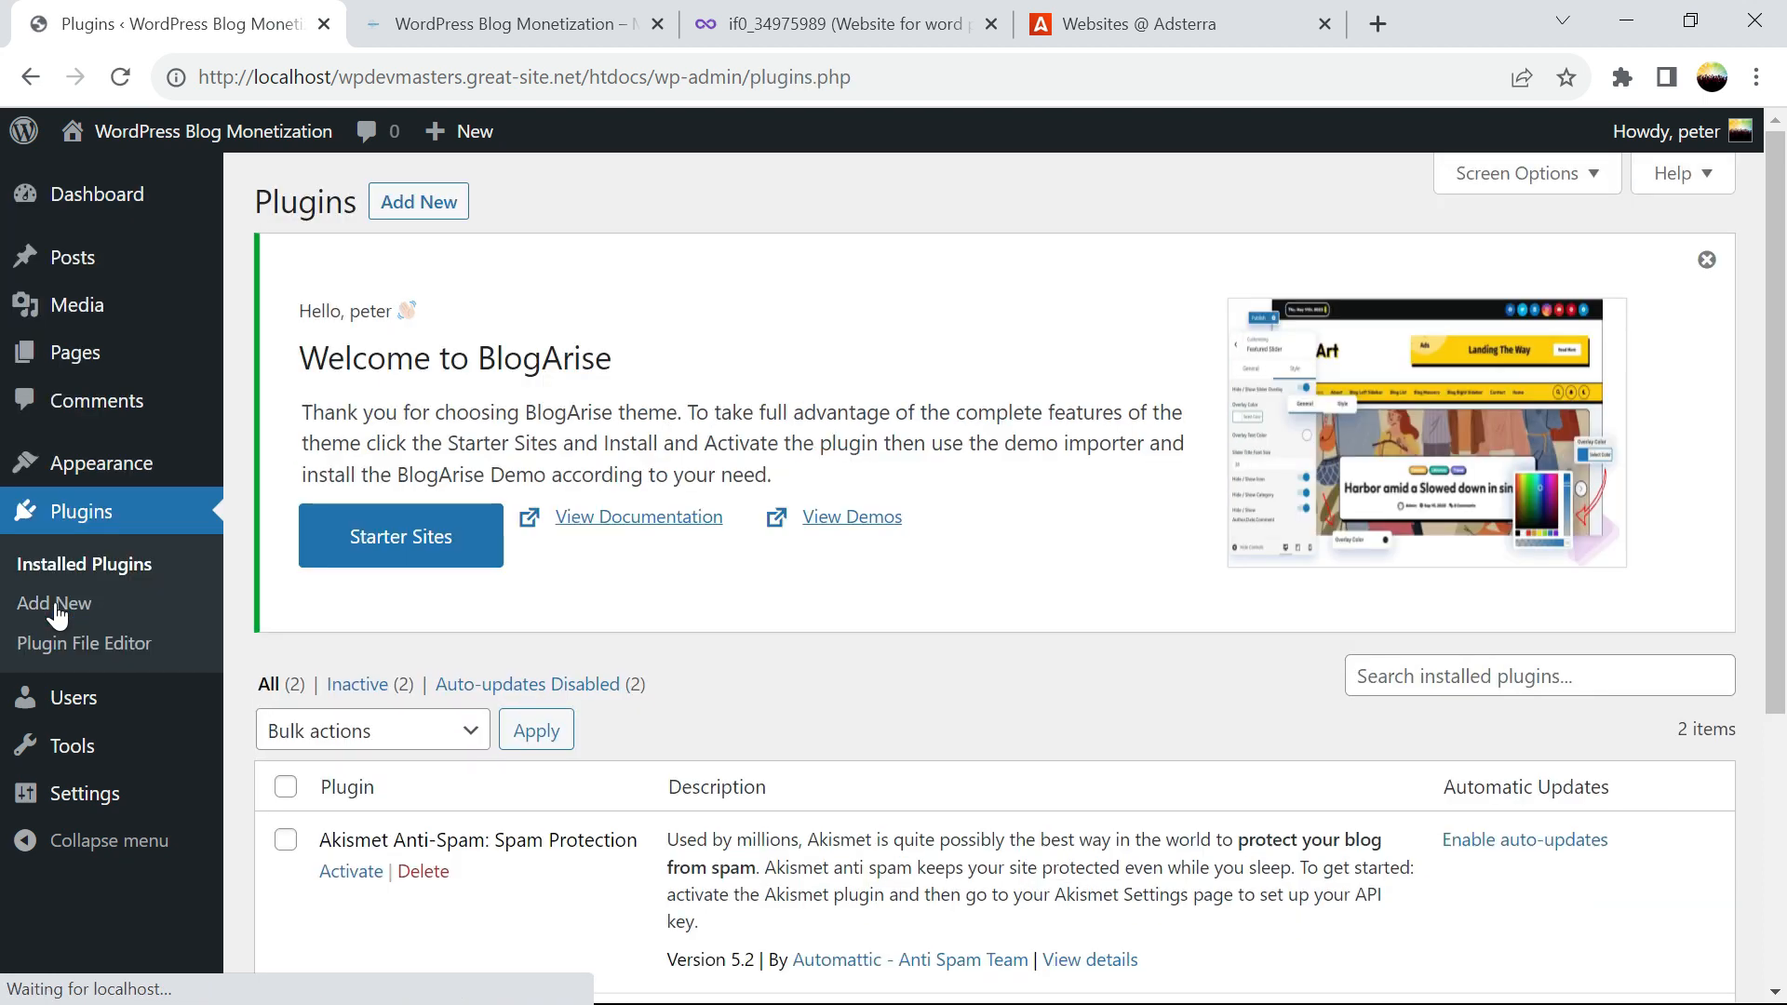
{"action": "left_click_drag", "start_coordinate": [1783, 257], "coordinate": [1784, 472]}
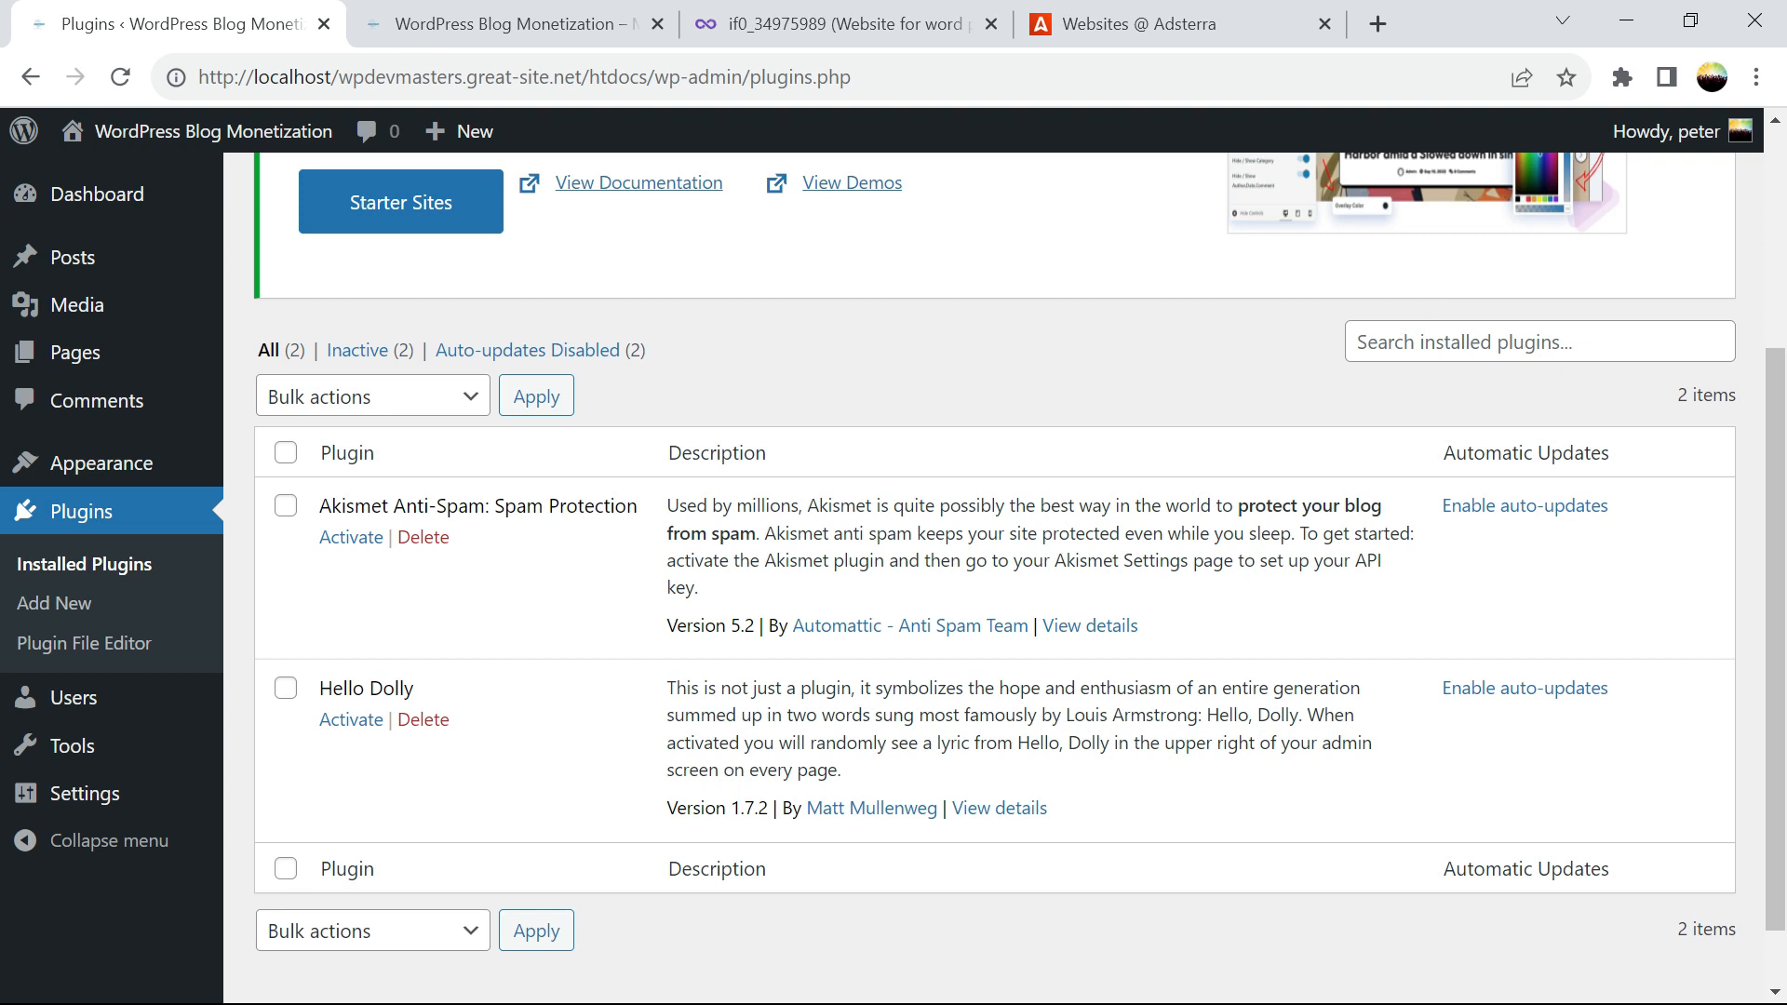
{"action": "left_click", "coordinate": [1392, 342]}
{"action": "left_click", "coordinate": [1422, 342]}
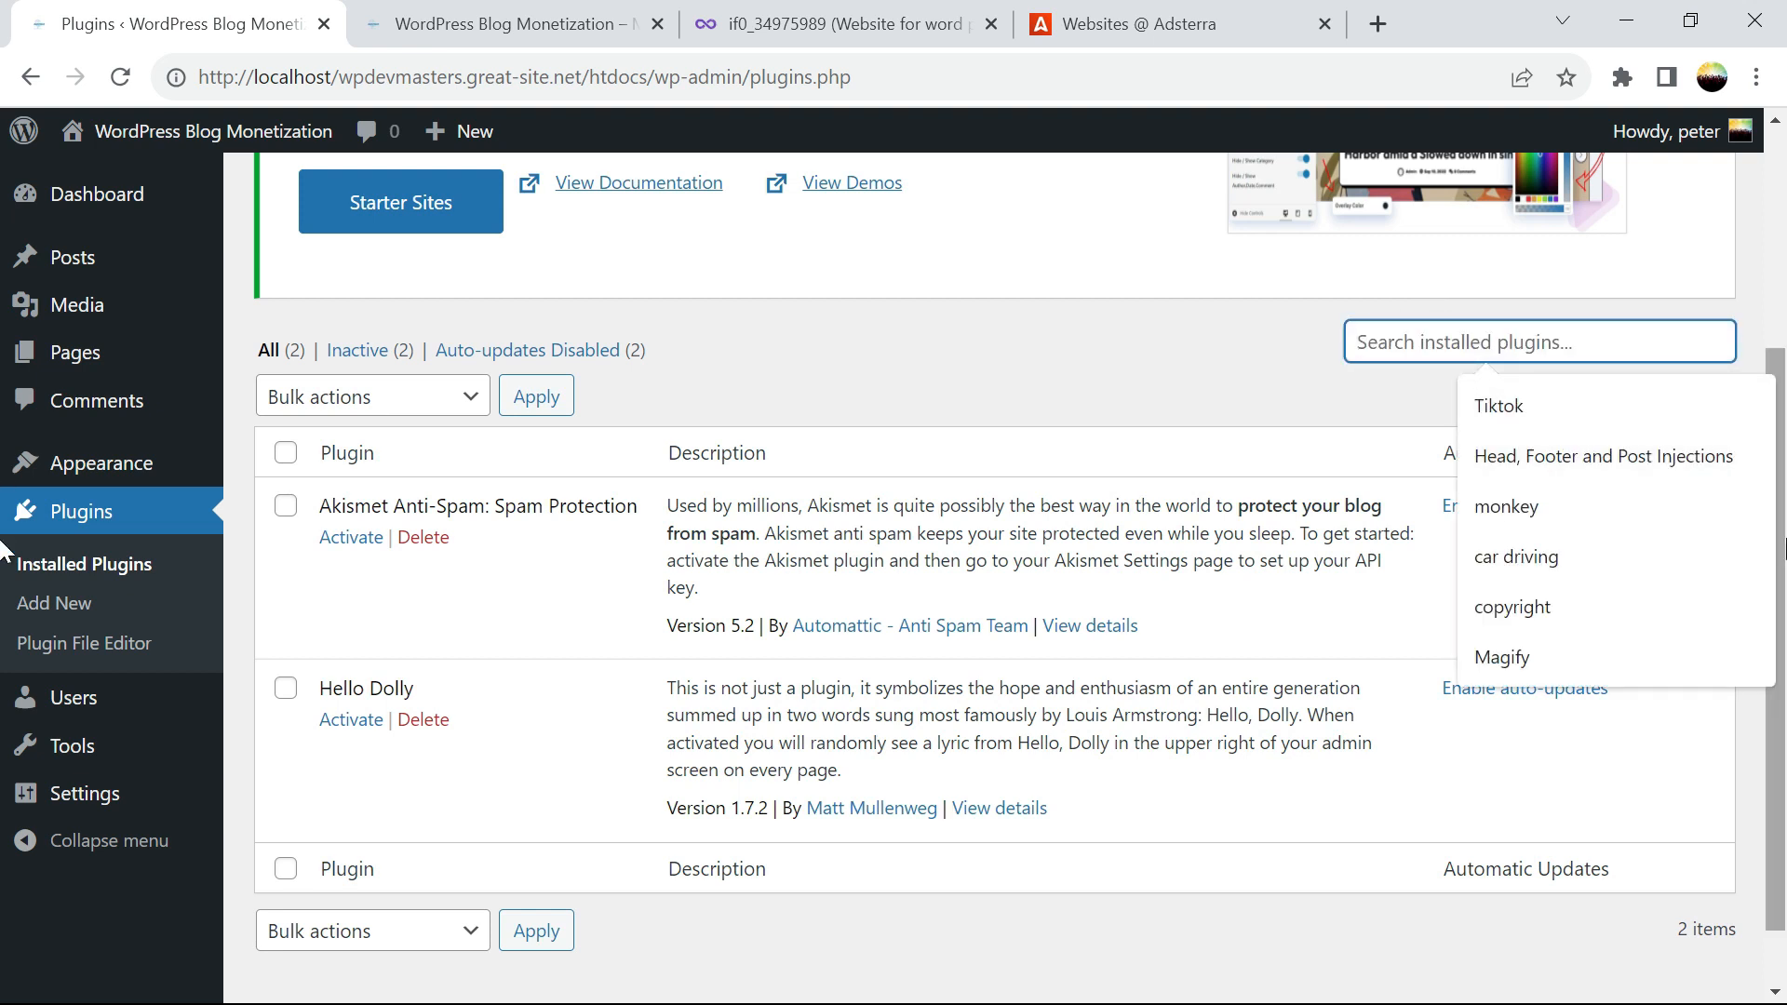
{"action": "left_click_drag", "start_coordinate": [1781, 532], "coordinate": [1780, 256]}
{"action": "left_click", "coordinate": [78, 618]}
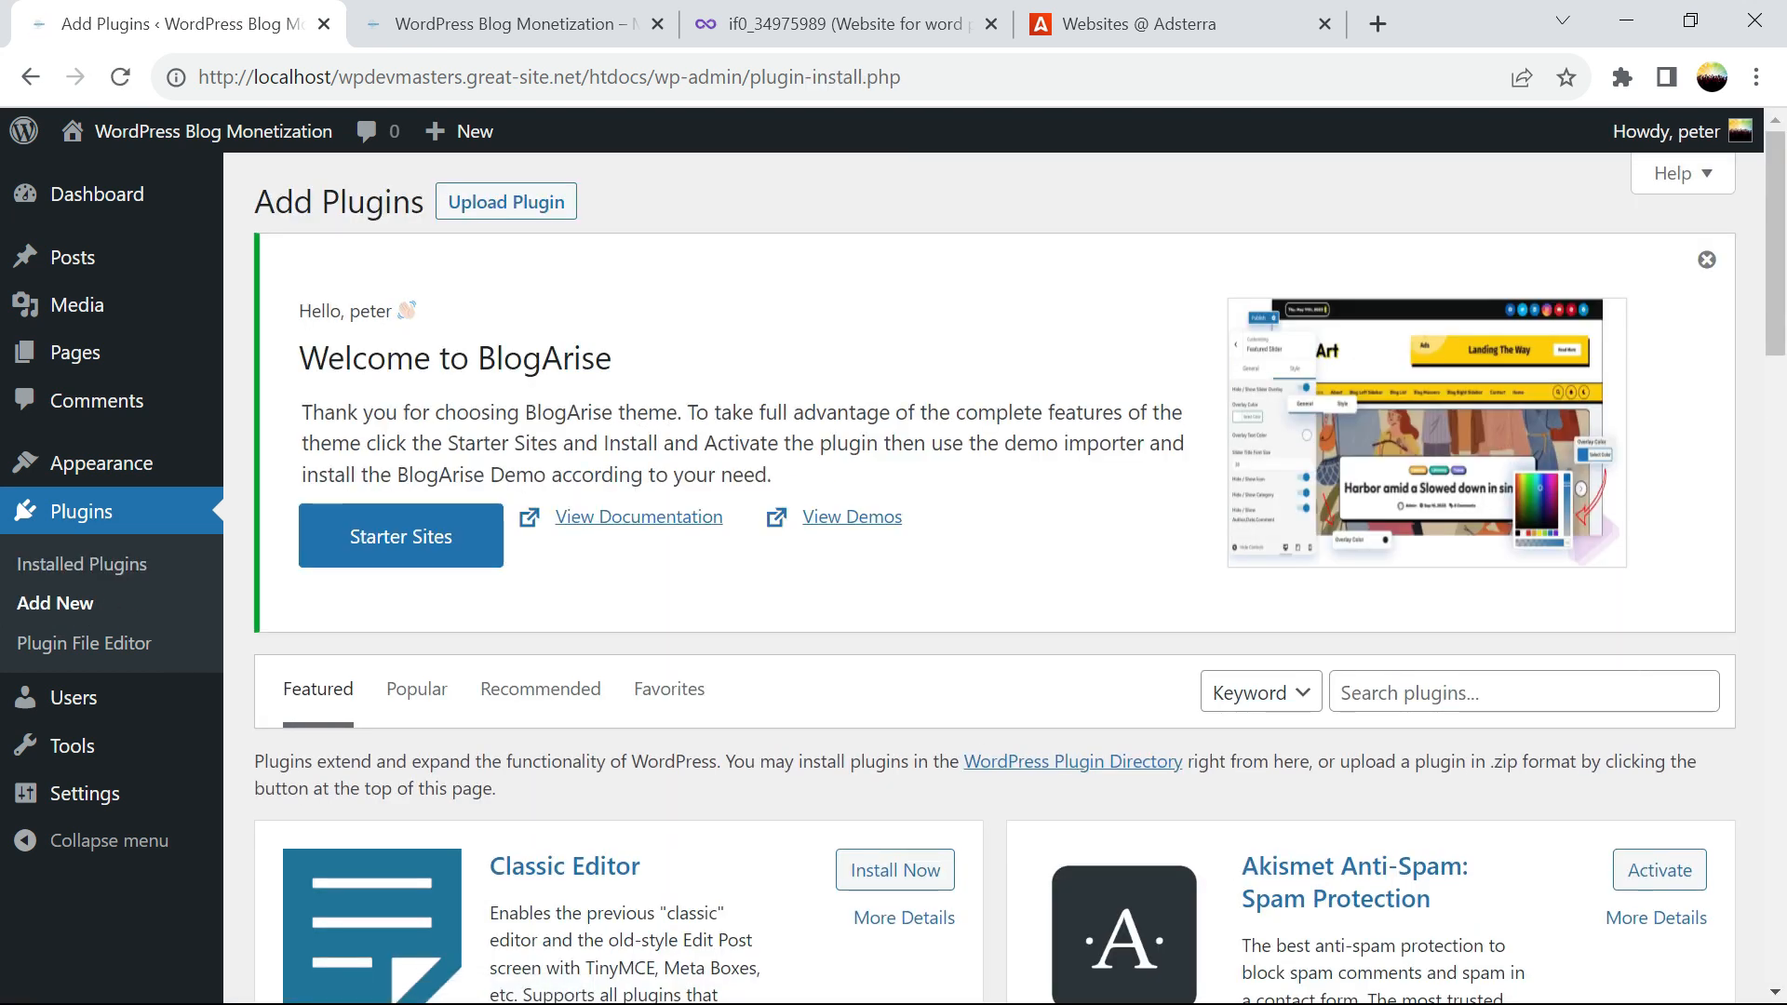
Search plugins for 'classic widget', then install and activate Classic Widgets
{"action": "left_click", "coordinate": [1548, 690]}
{"action": "left_click", "coordinate": [1514, 691]}
{"action": "type", "text": "cla"}
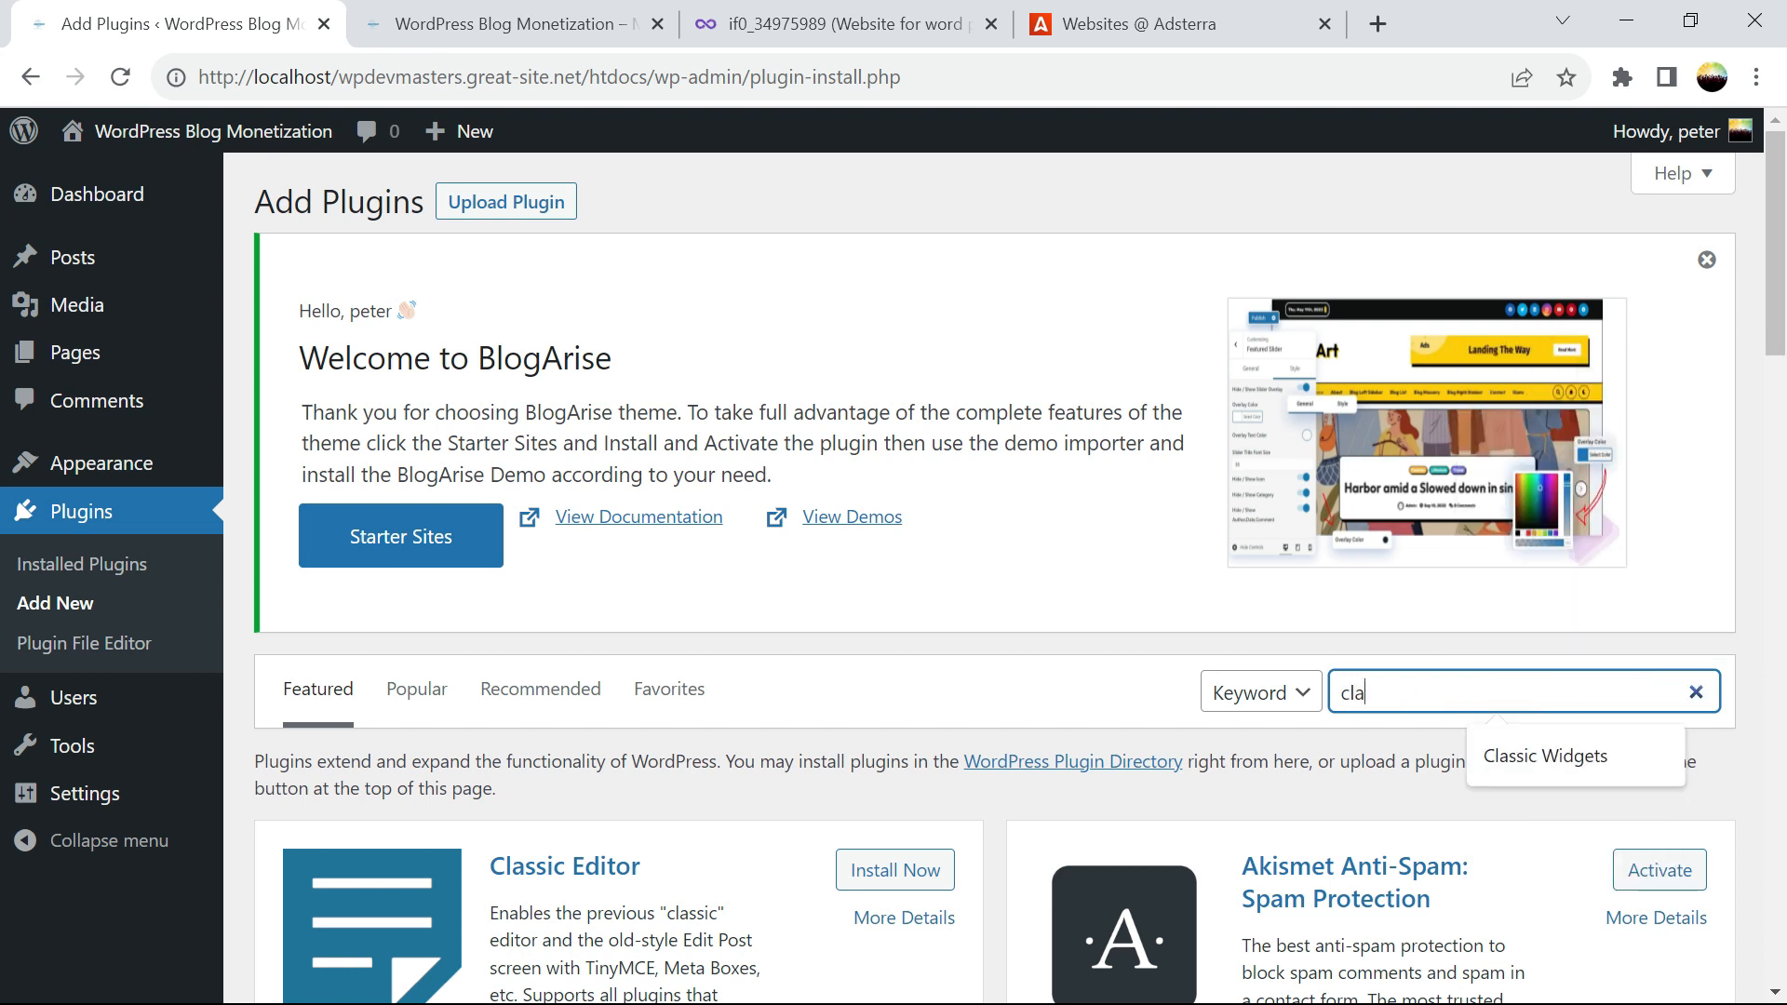
{"action": "type", "text": "ssic widg"}
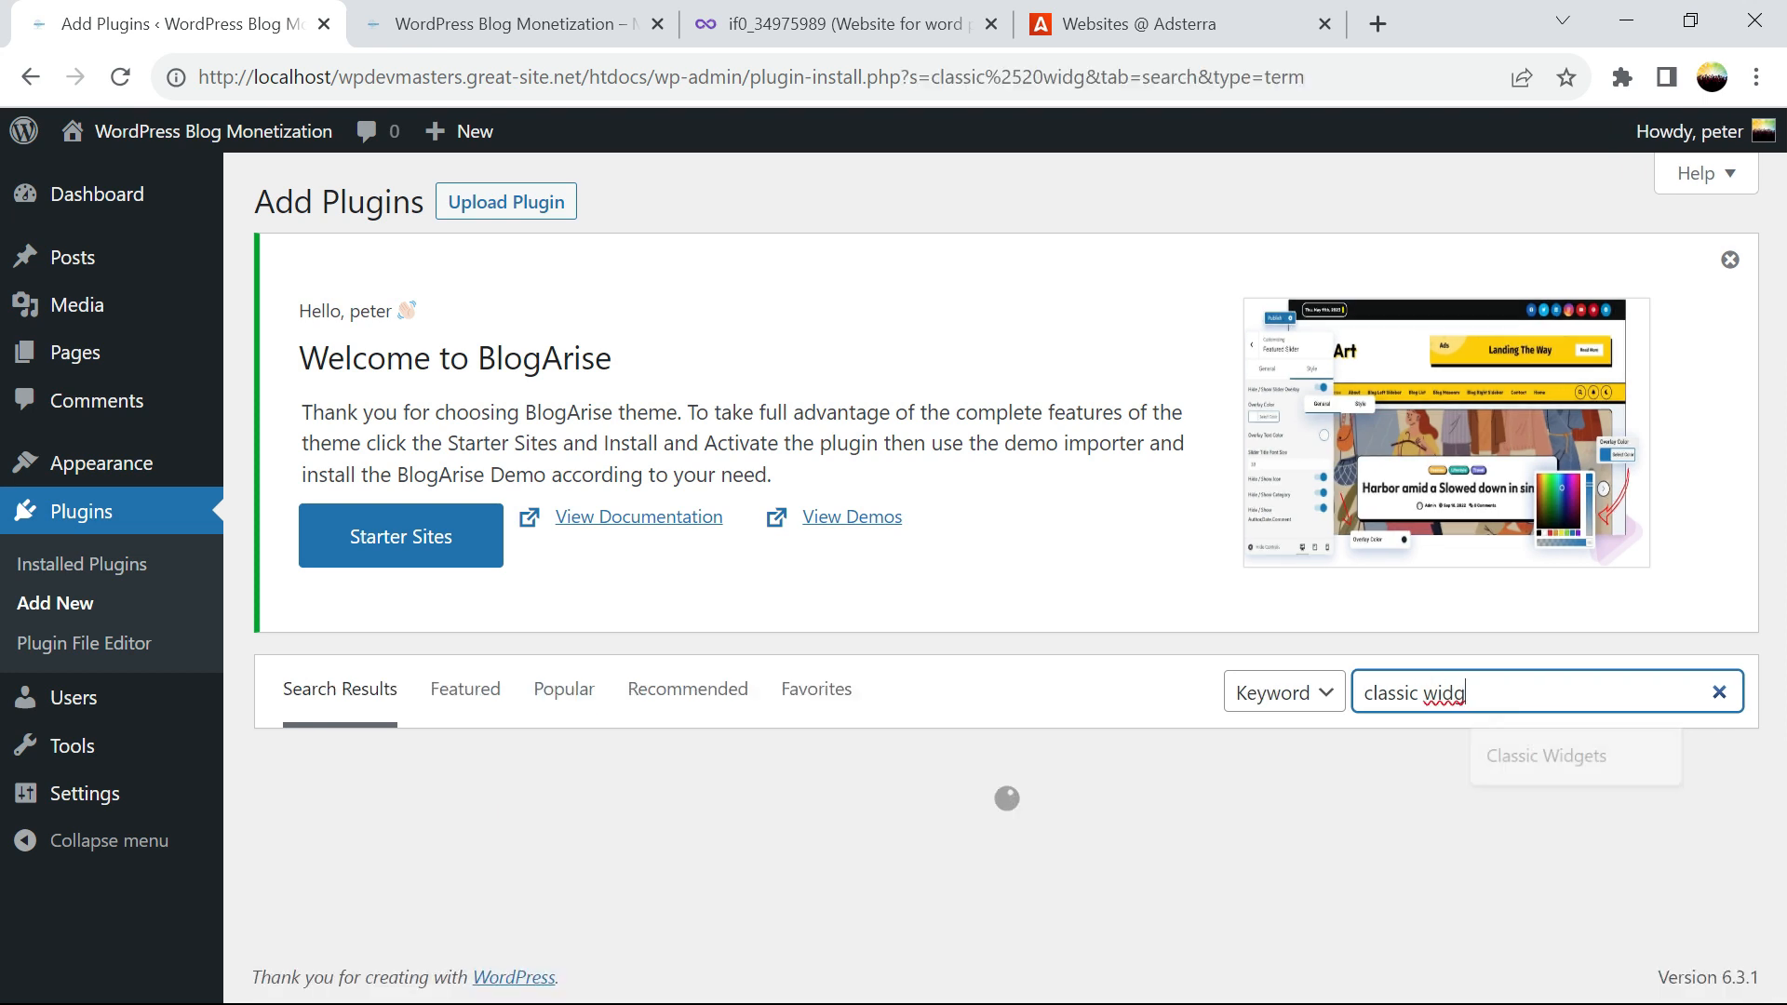
{"action": "type", "text": "et"}
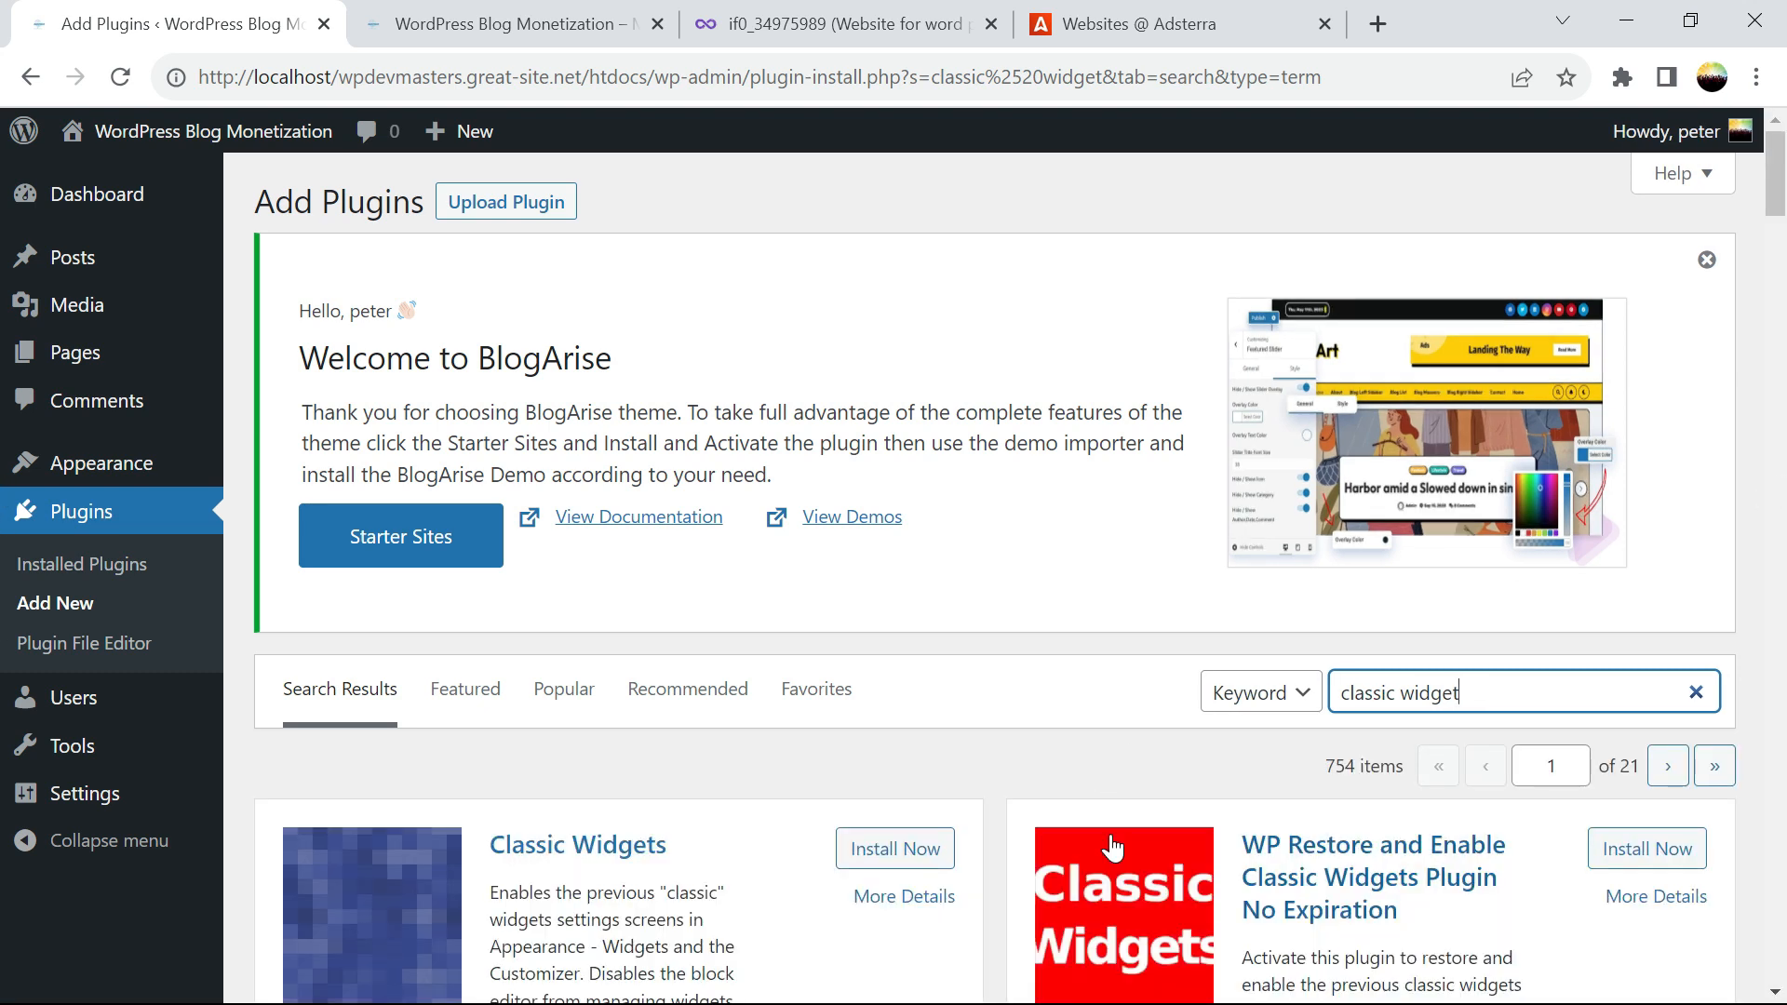
{"action": "scroll", "coordinate": [1784, 227], "scroll_direction": "down", "scroll_amount": 5}
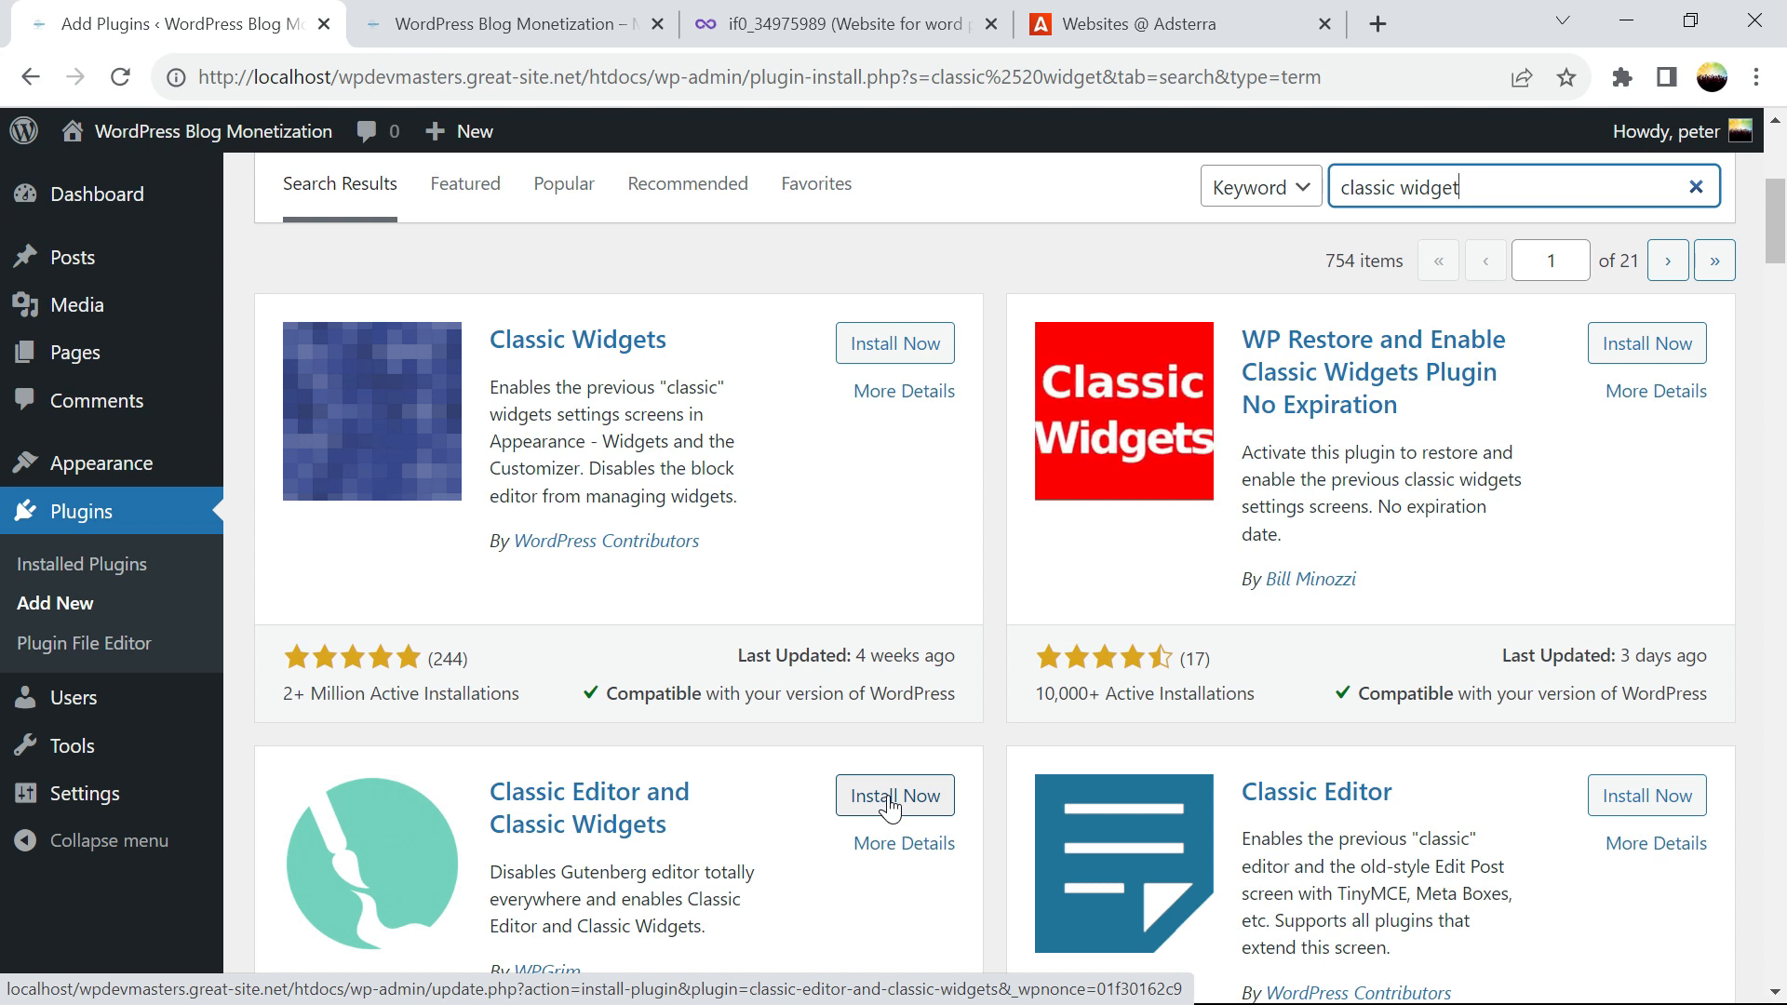
{"action": "left_click", "coordinate": [882, 345]}
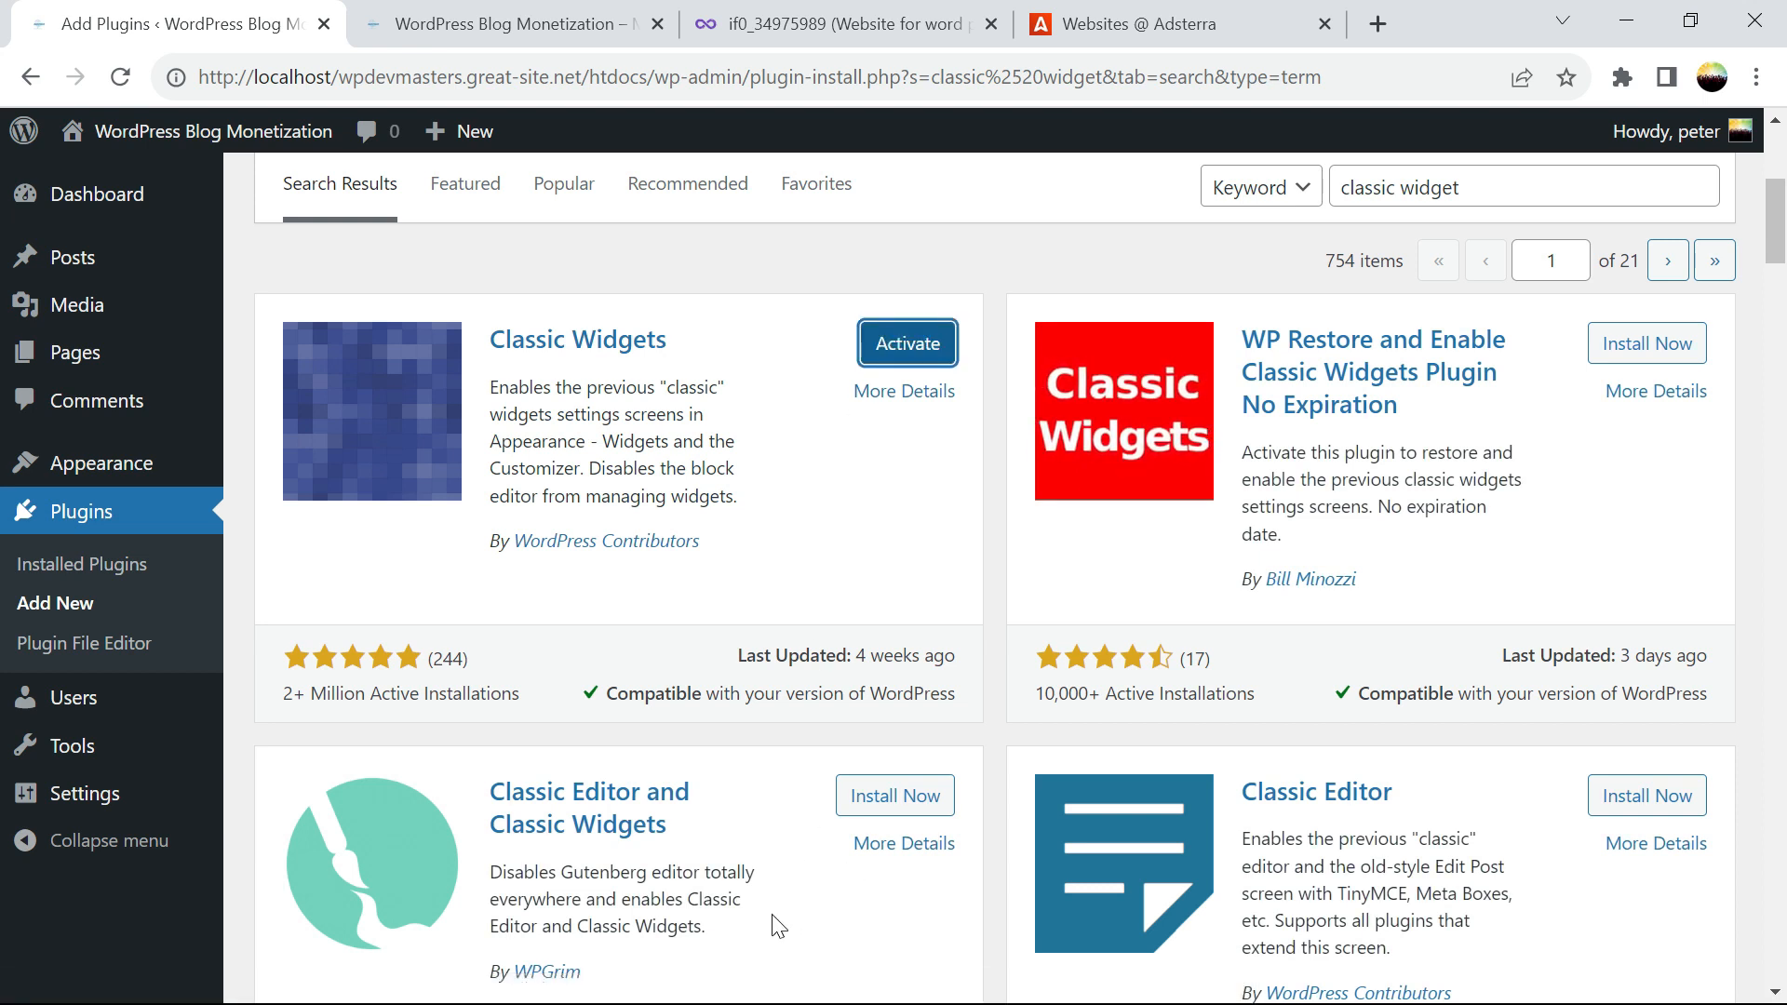
{"action": "left_click", "coordinate": [908, 346]}
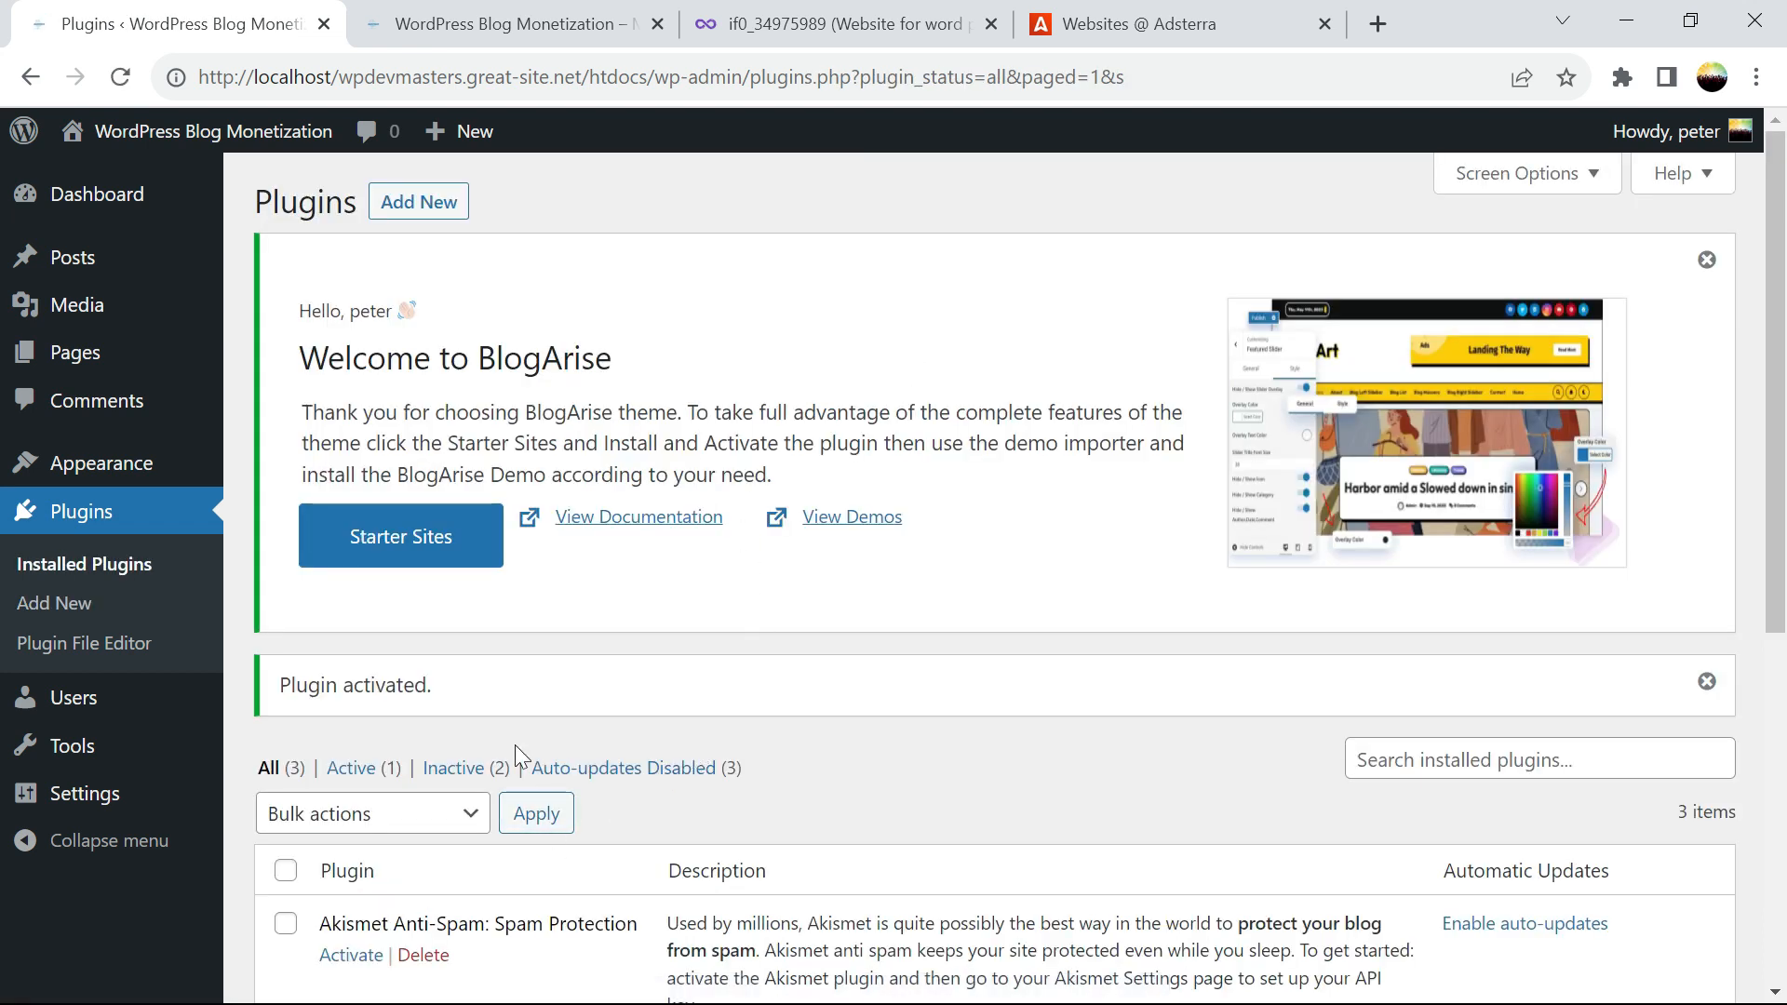
Go through Appearance to the Widgets screen showing the Sidebar and Footer widget areas
{"action": "left_click", "coordinate": [88, 465]}
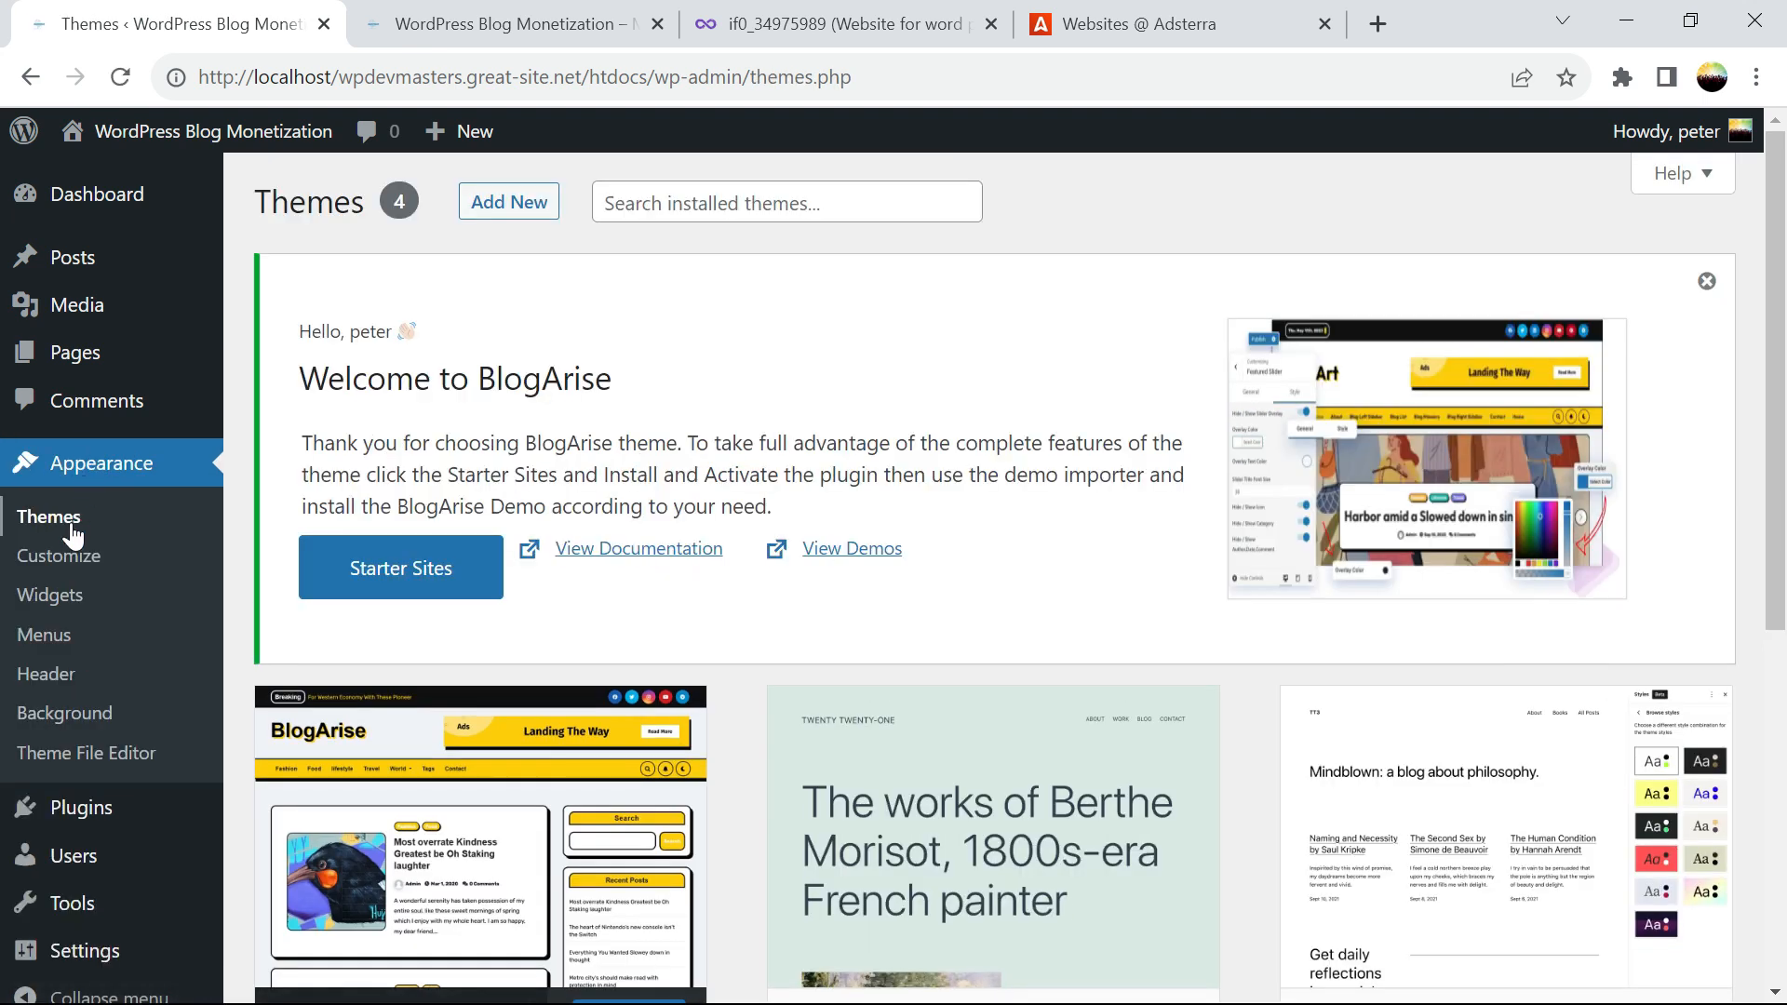
{"action": "left_click", "coordinate": [66, 614]}
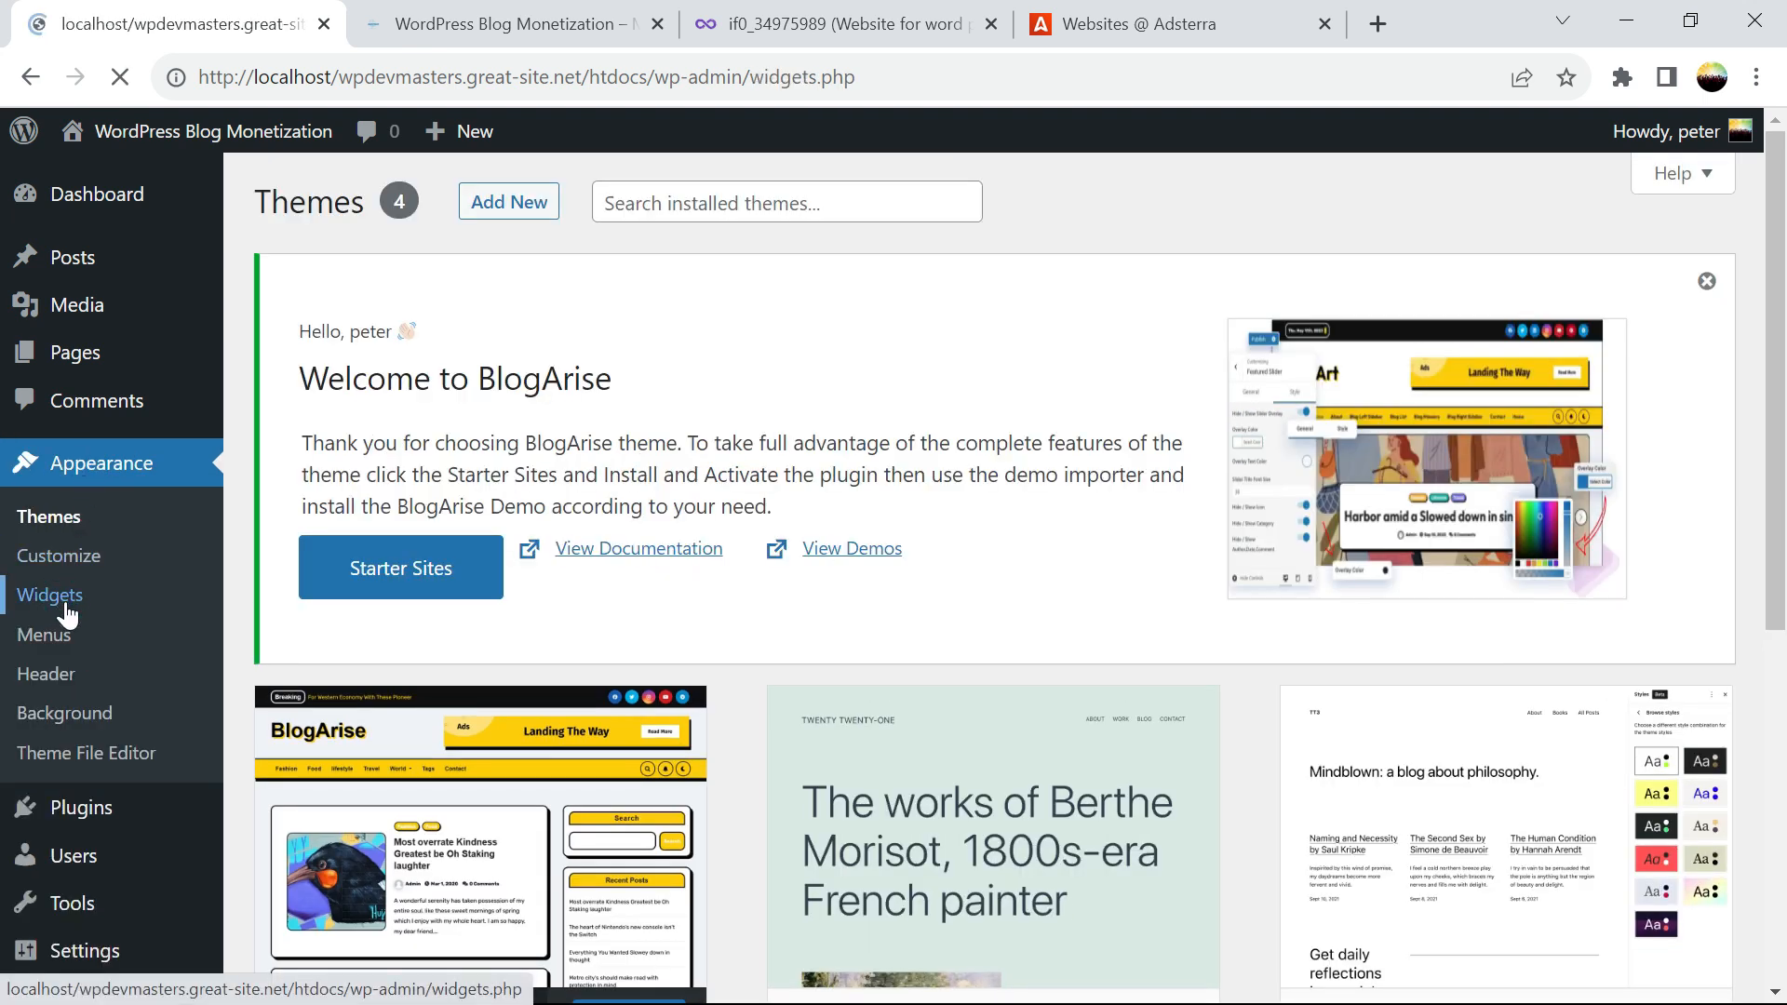
{"action": "left_click_drag", "start_coordinate": [1776, 318], "coordinate": [1782, 412]}
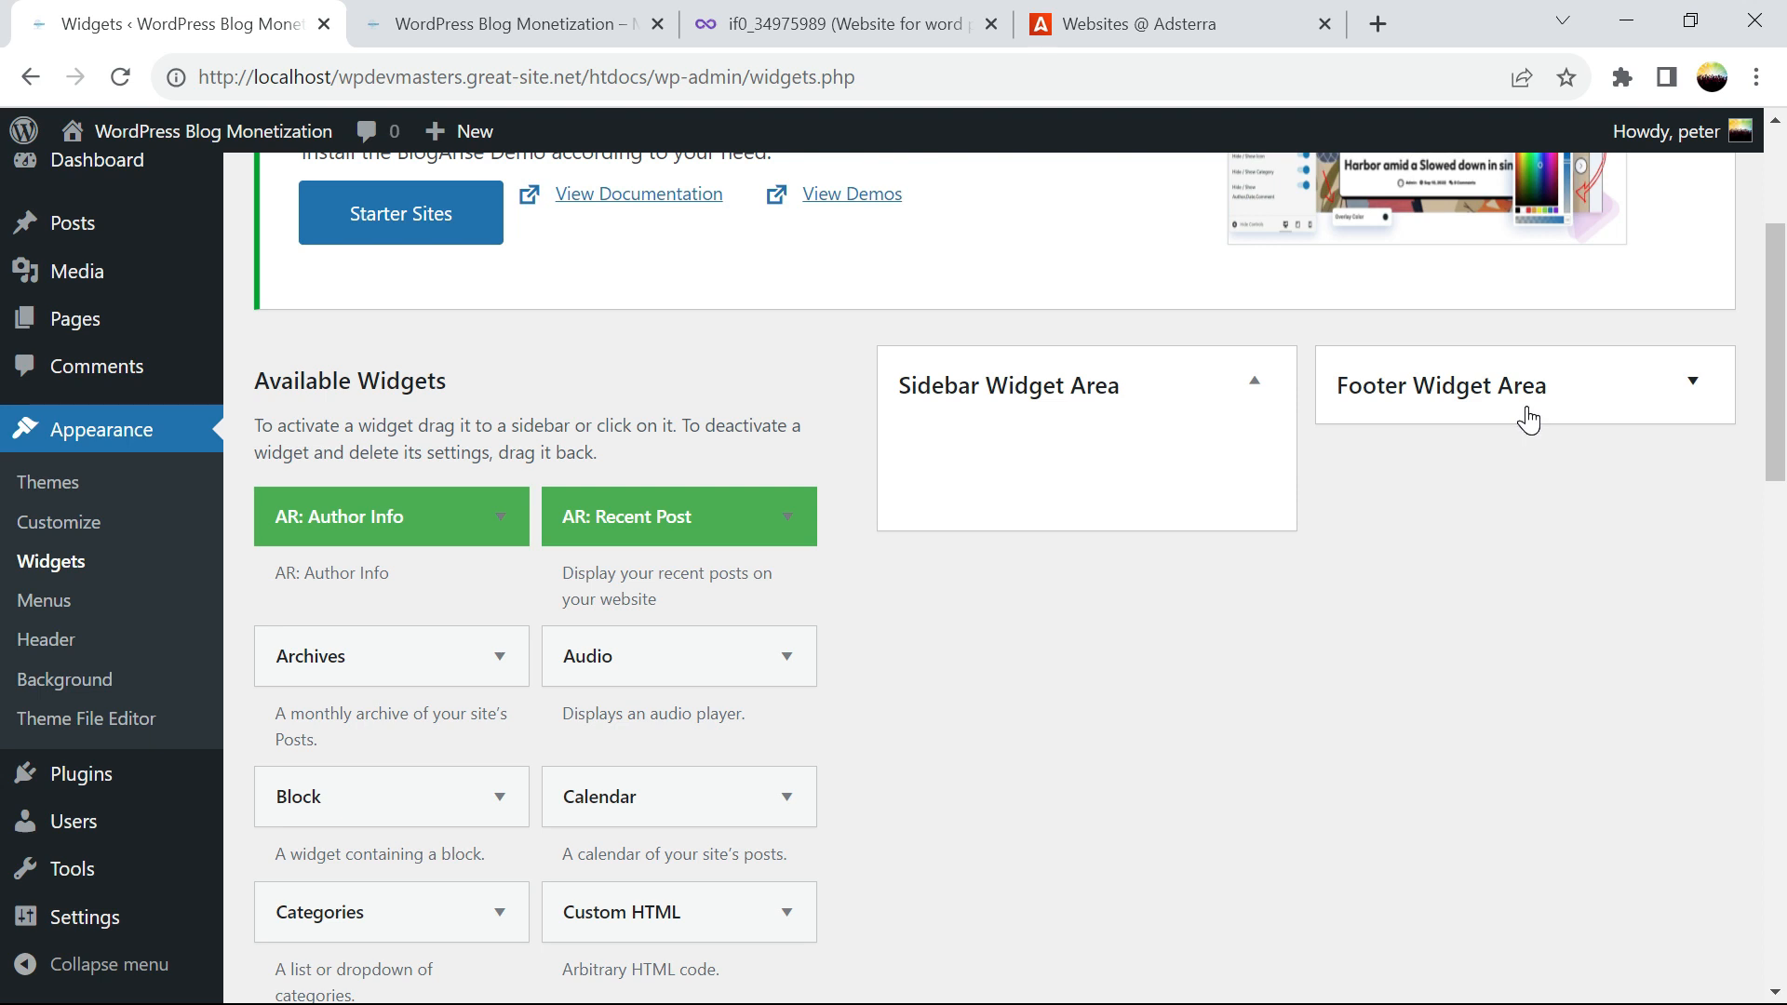
Submit a Banner 300x250 ad unit request for wpdevmasters.great-site.net in Adsterra
{"action": "left_click", "coordinate": [1140, 24]}
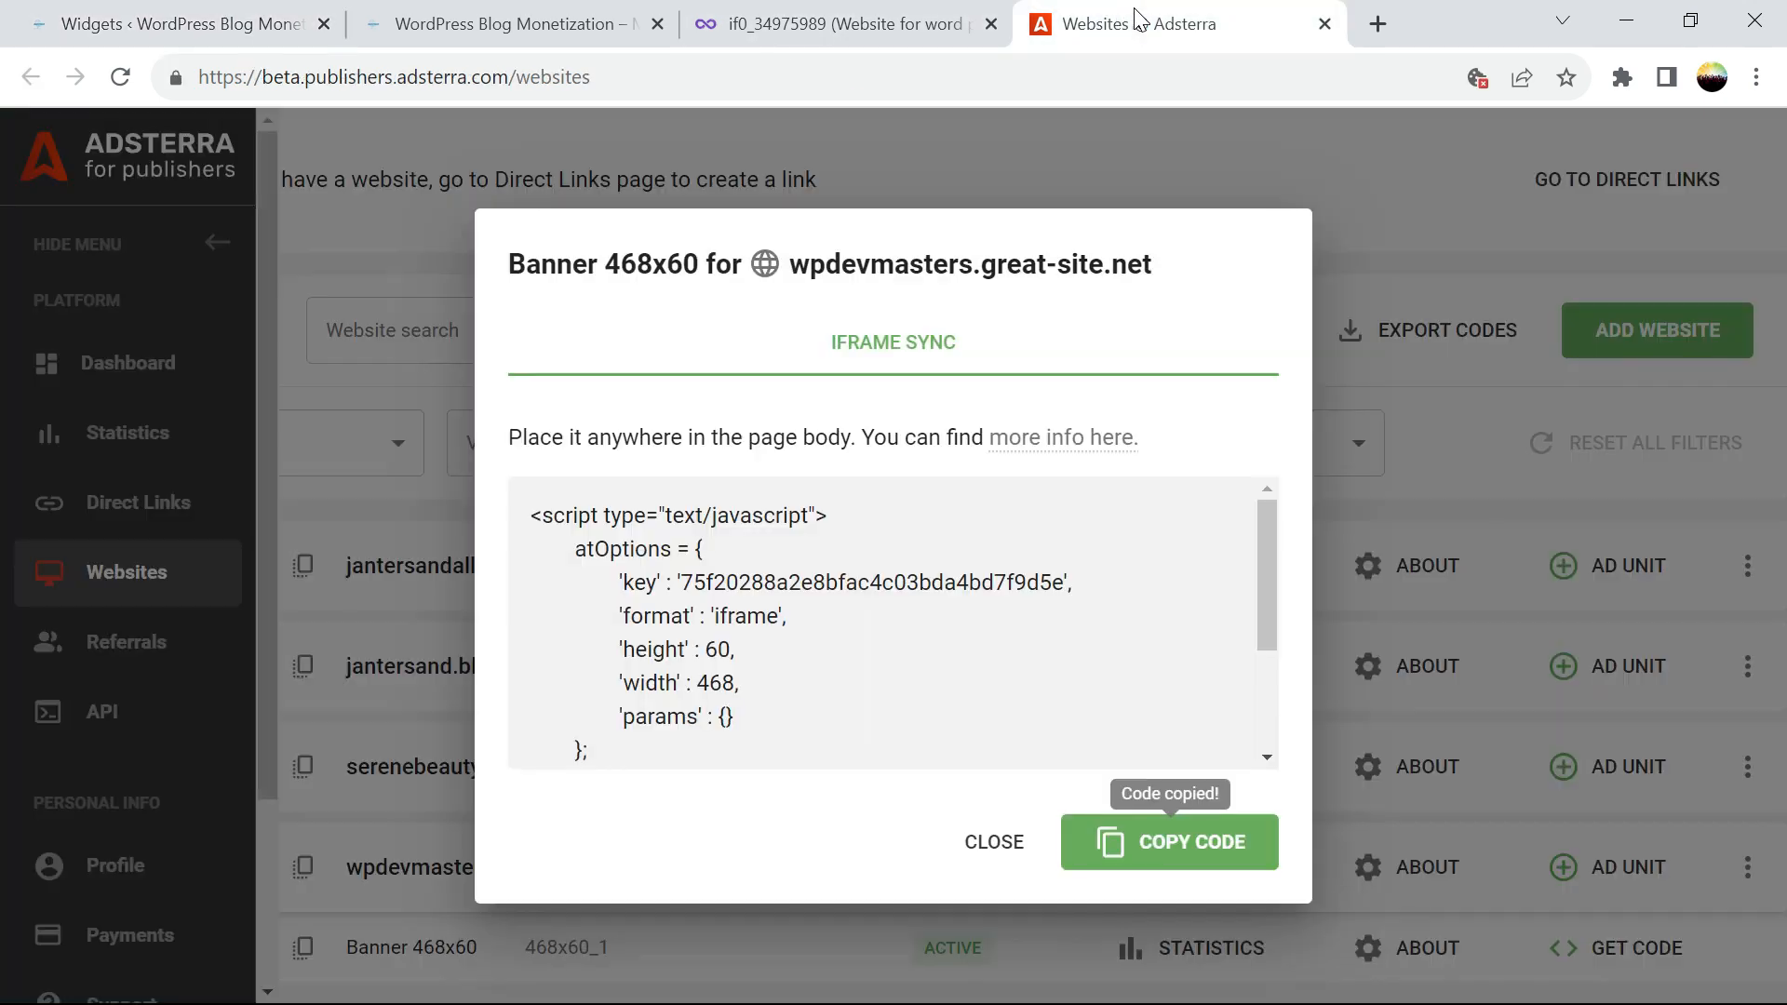
{"action": "left_click", "coordinate": [1018, 858]}
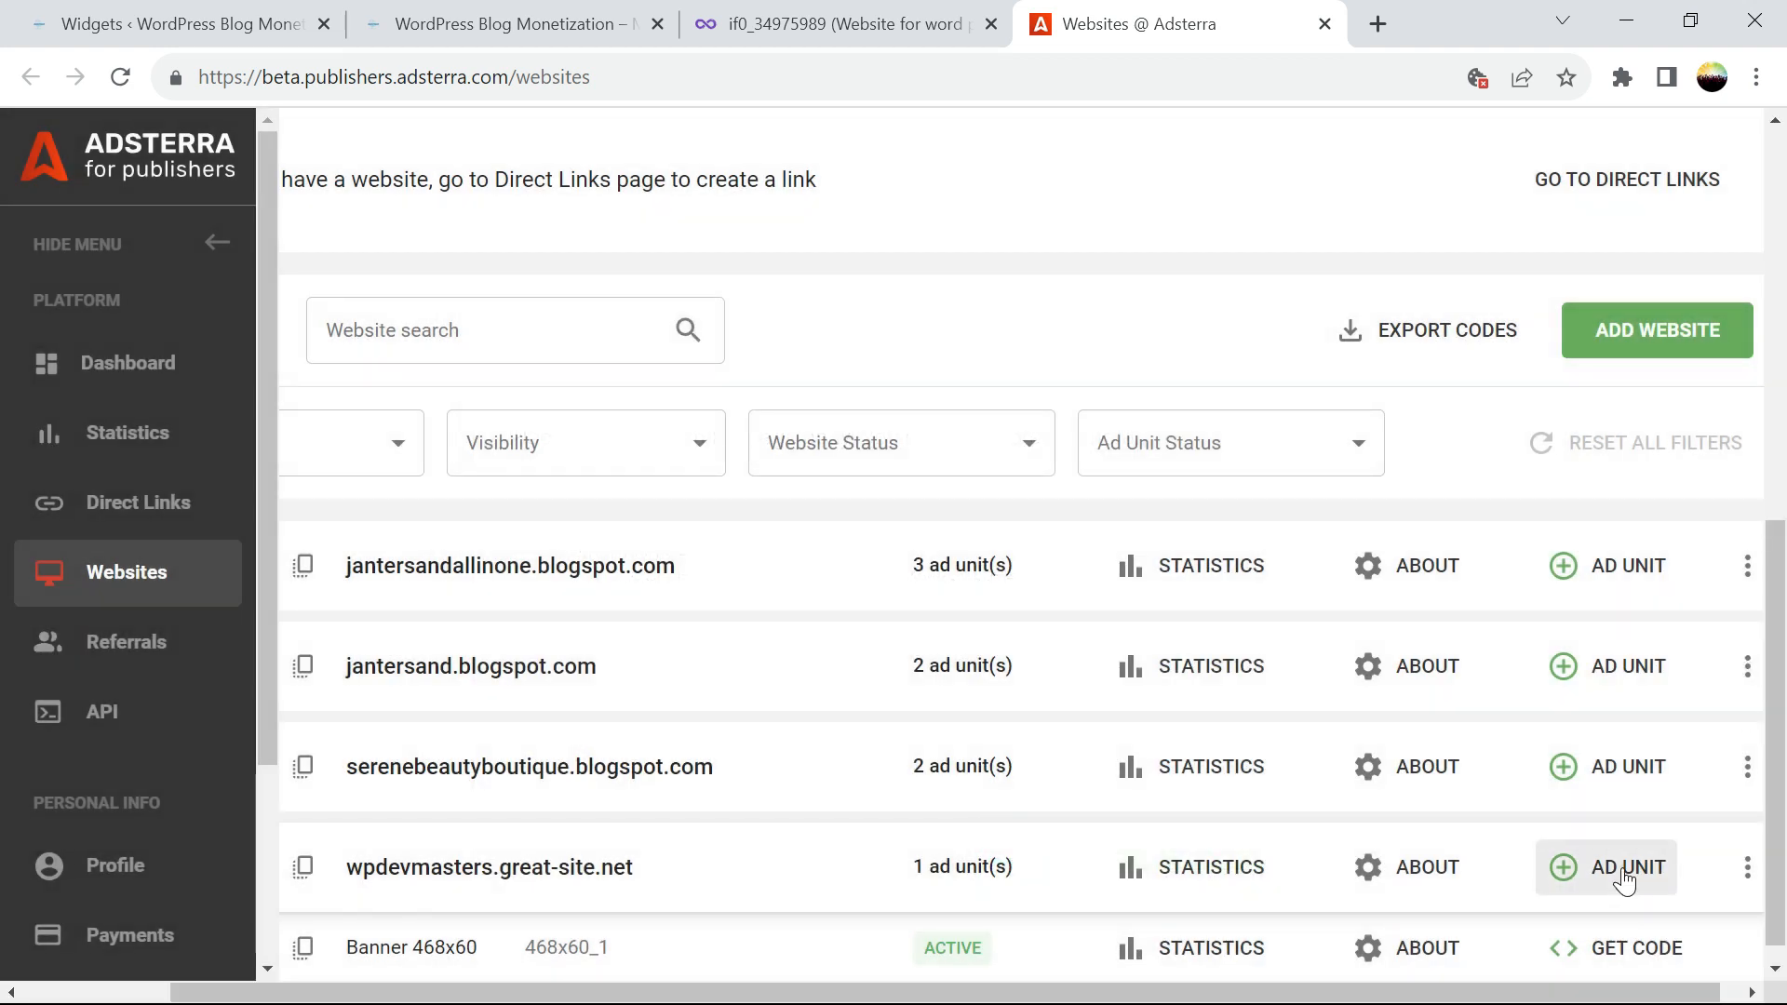
{"action": "left_click", "coordinate": [1624, 874]}
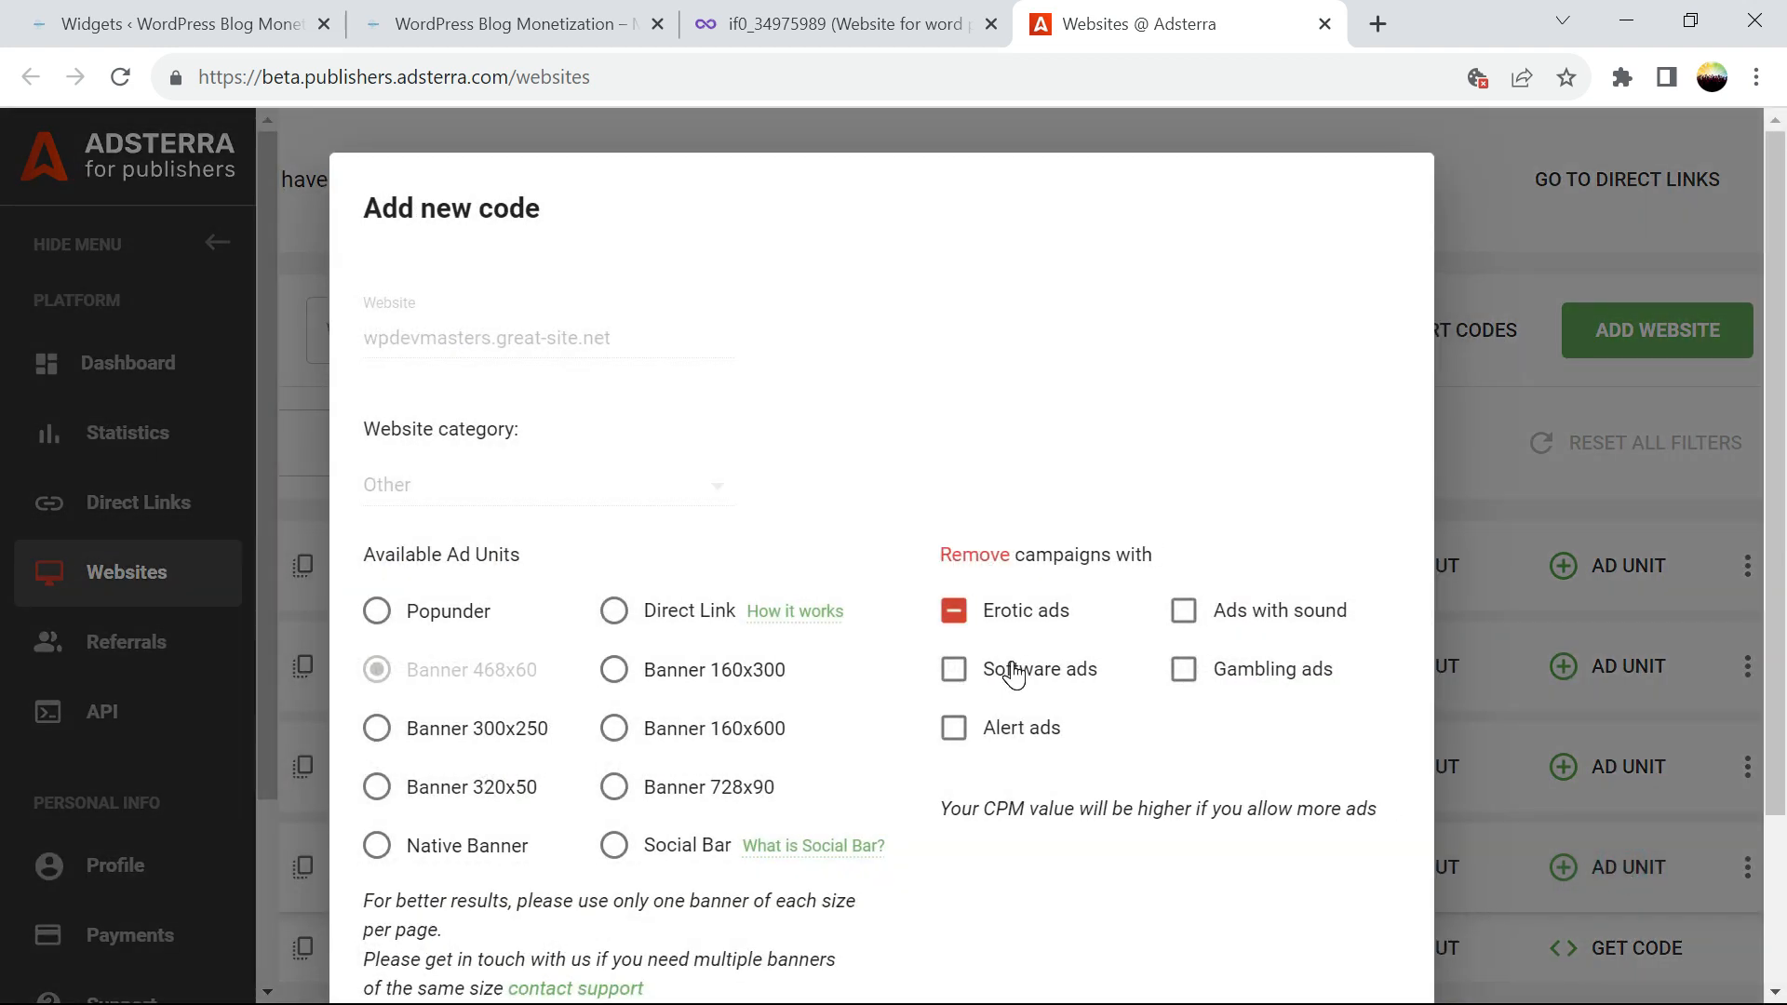
{"action": "left_click", "coordinate": [474, 31]}
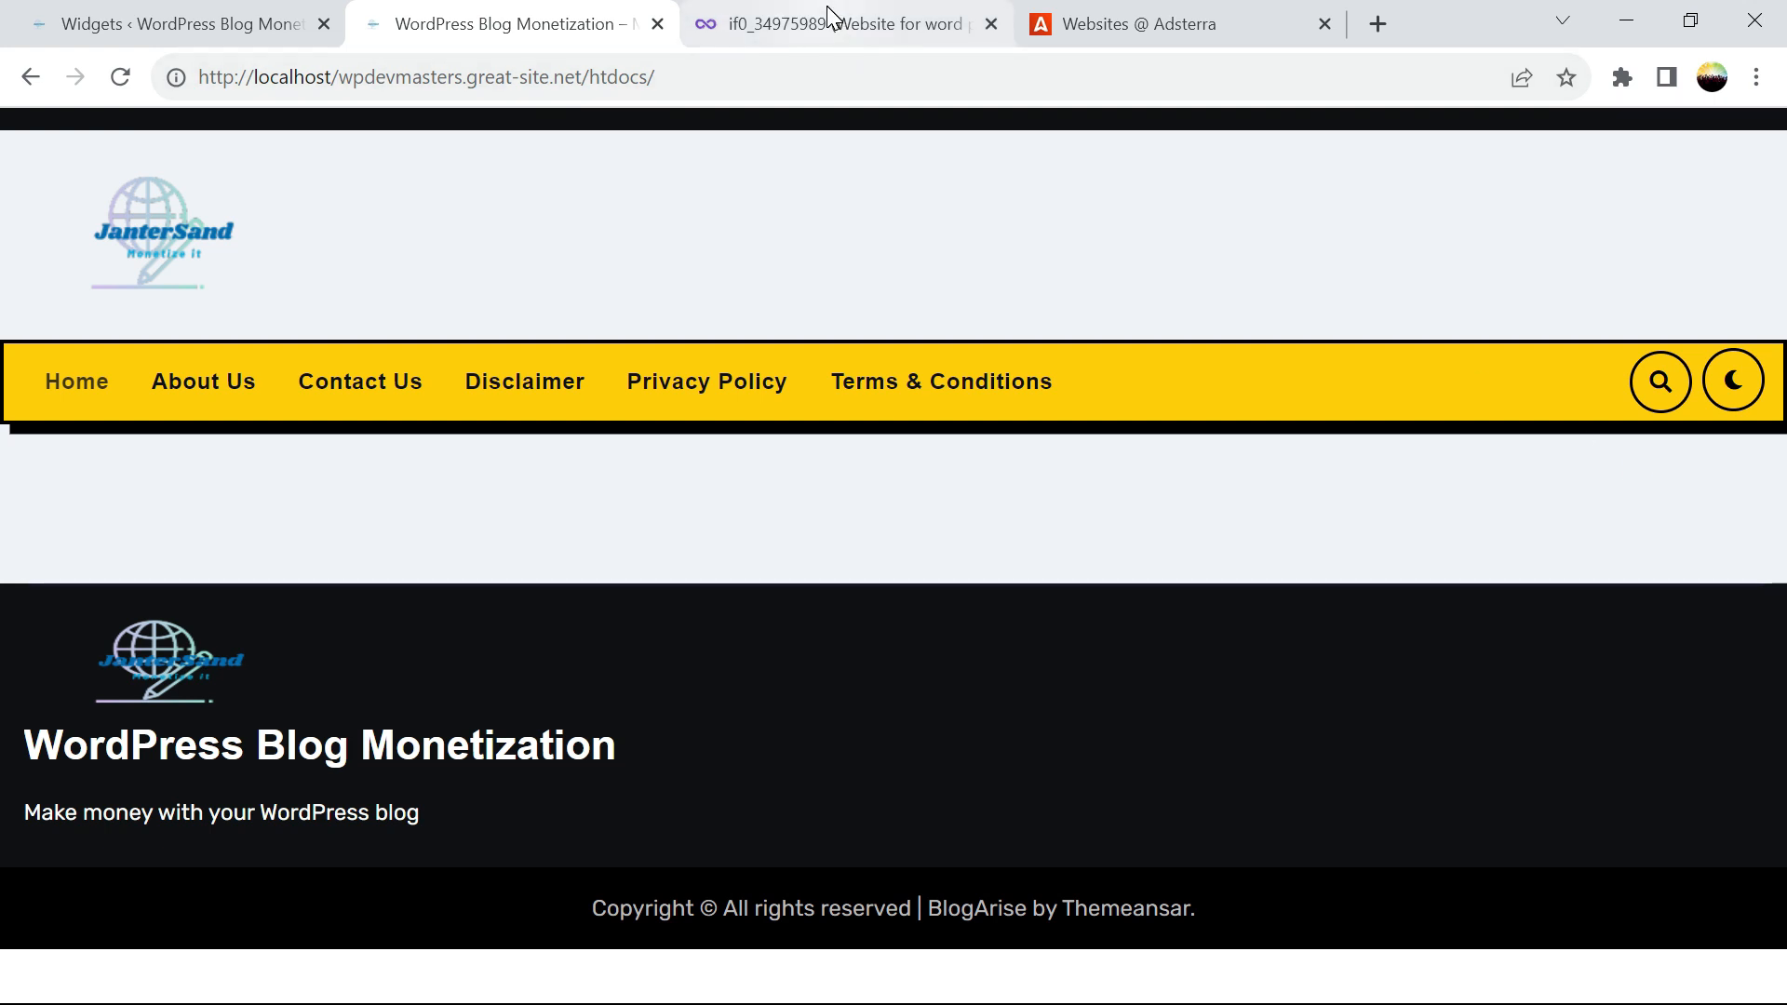
{"action": "left_click", "coordinate": [1175, 22]}
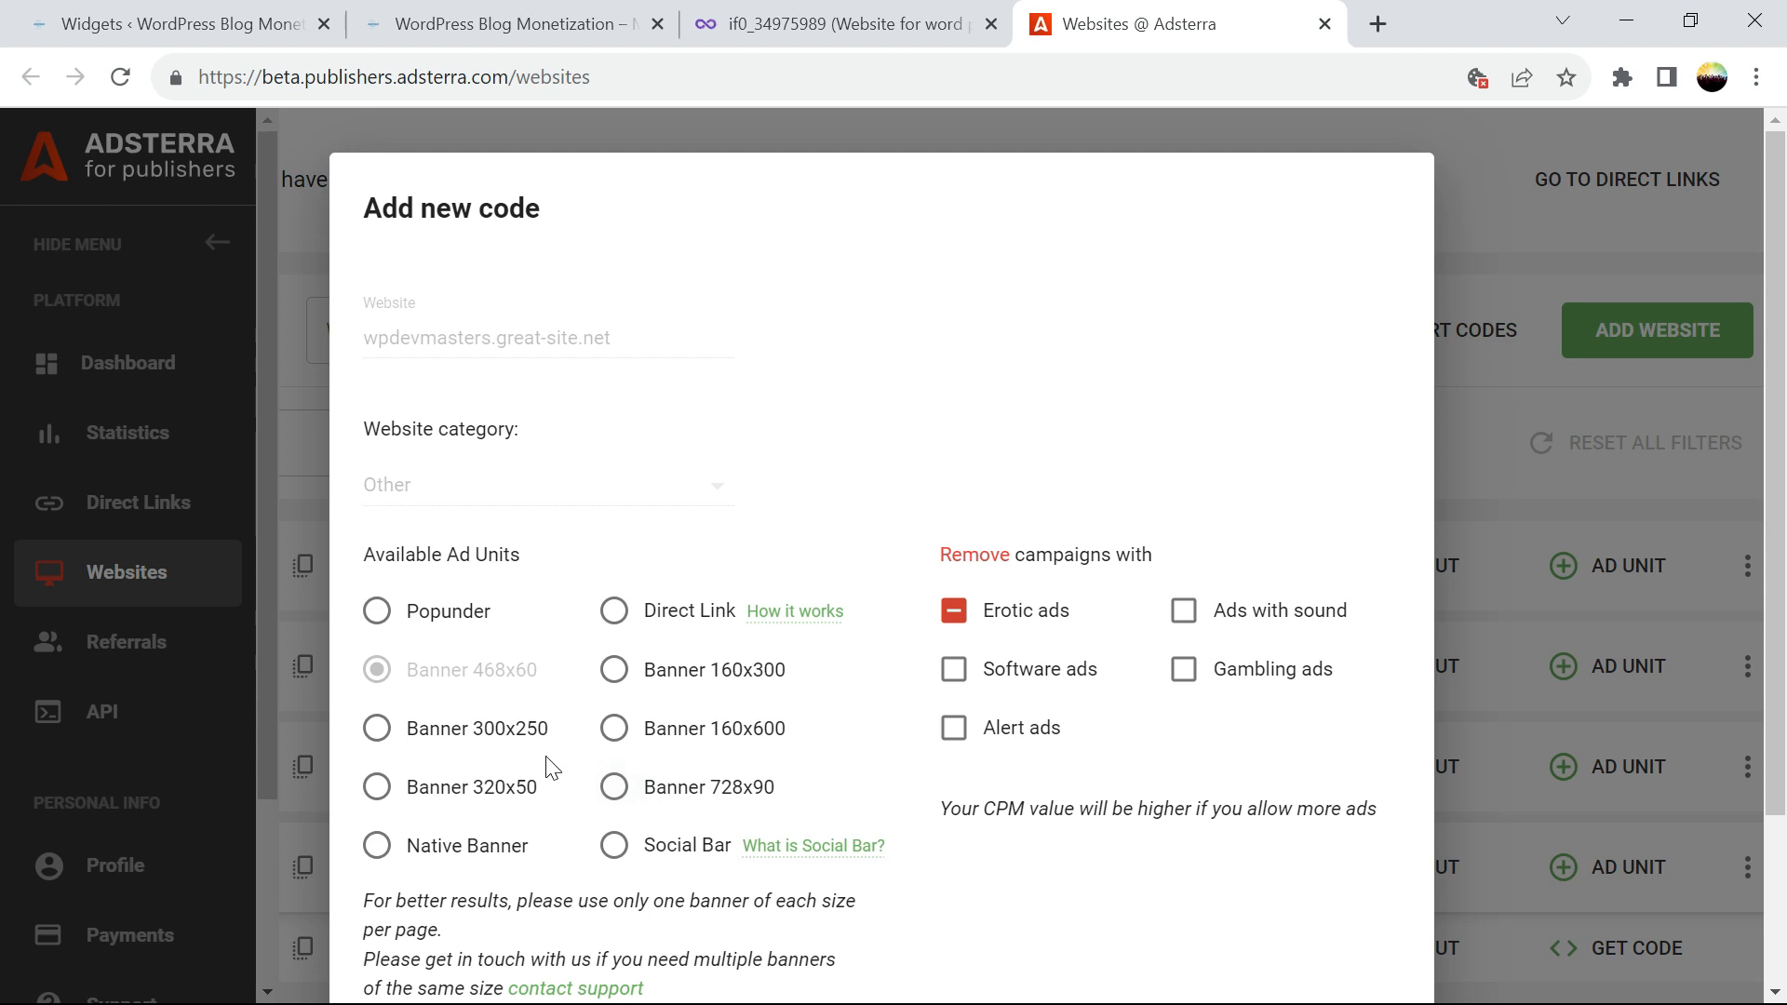
{"action": "left_click", "coordinate": [380, 730]}
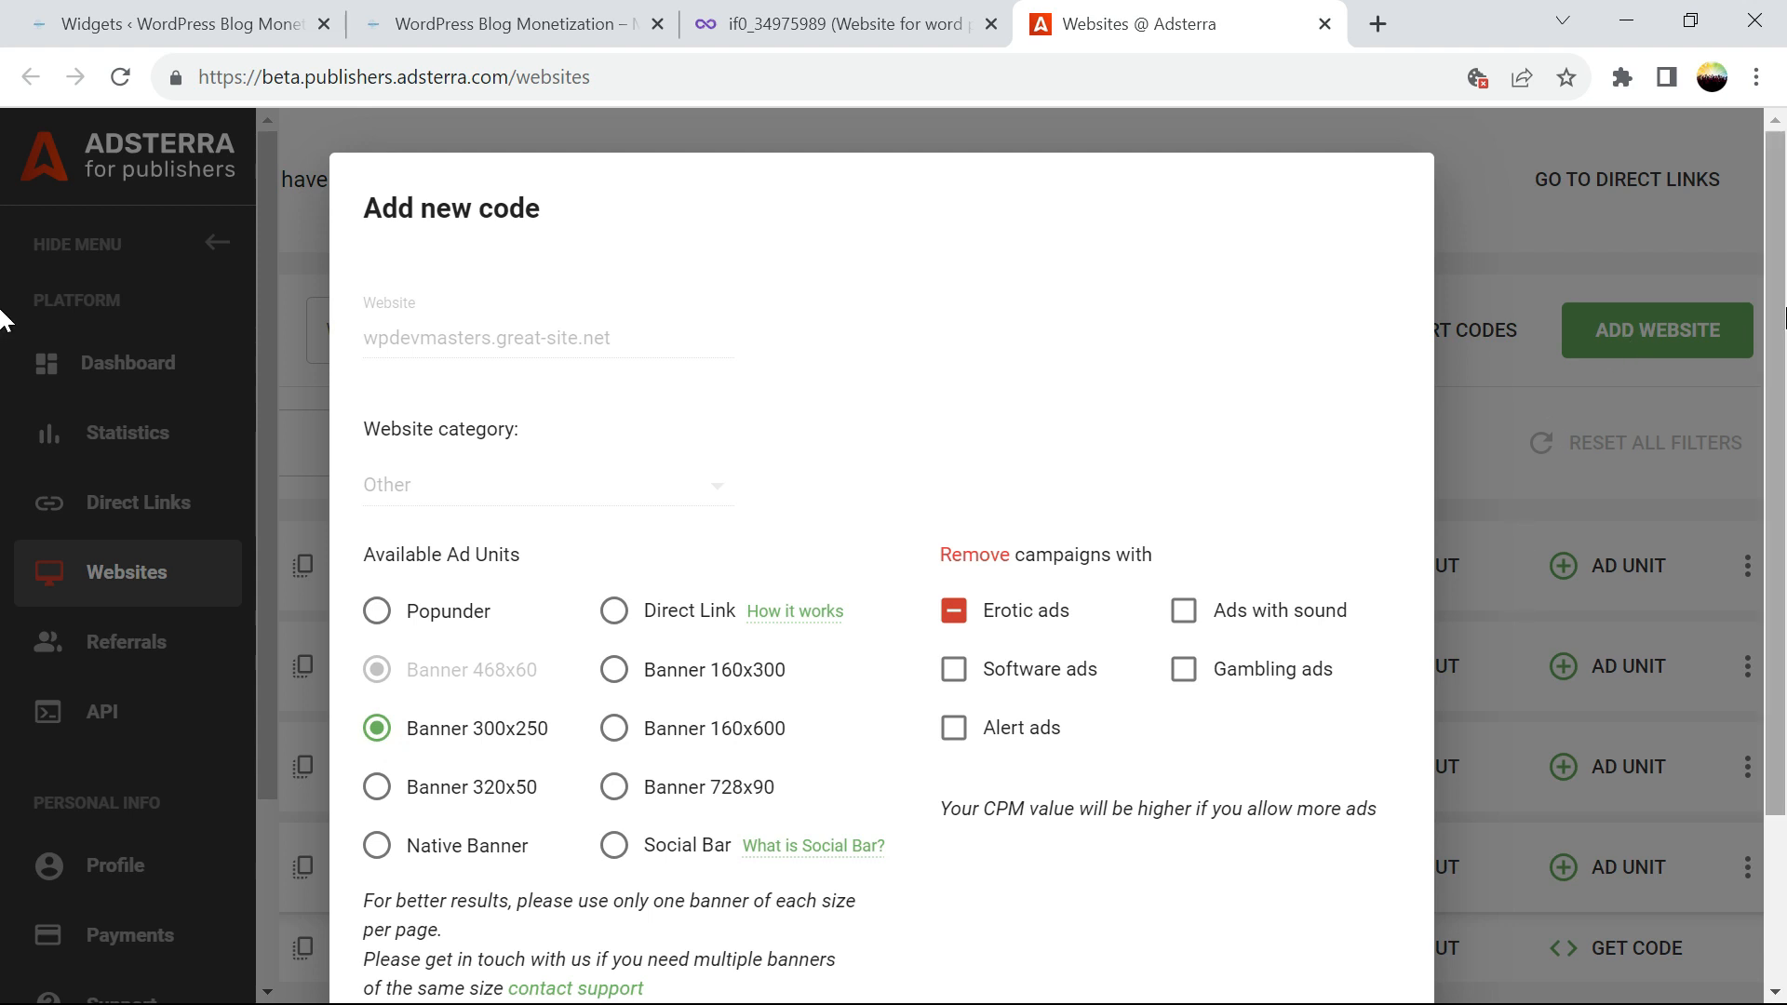
{"action": "scroll", "coordinate": [11, 372], "scroll_direction": "down", "scroll_amount": 3}
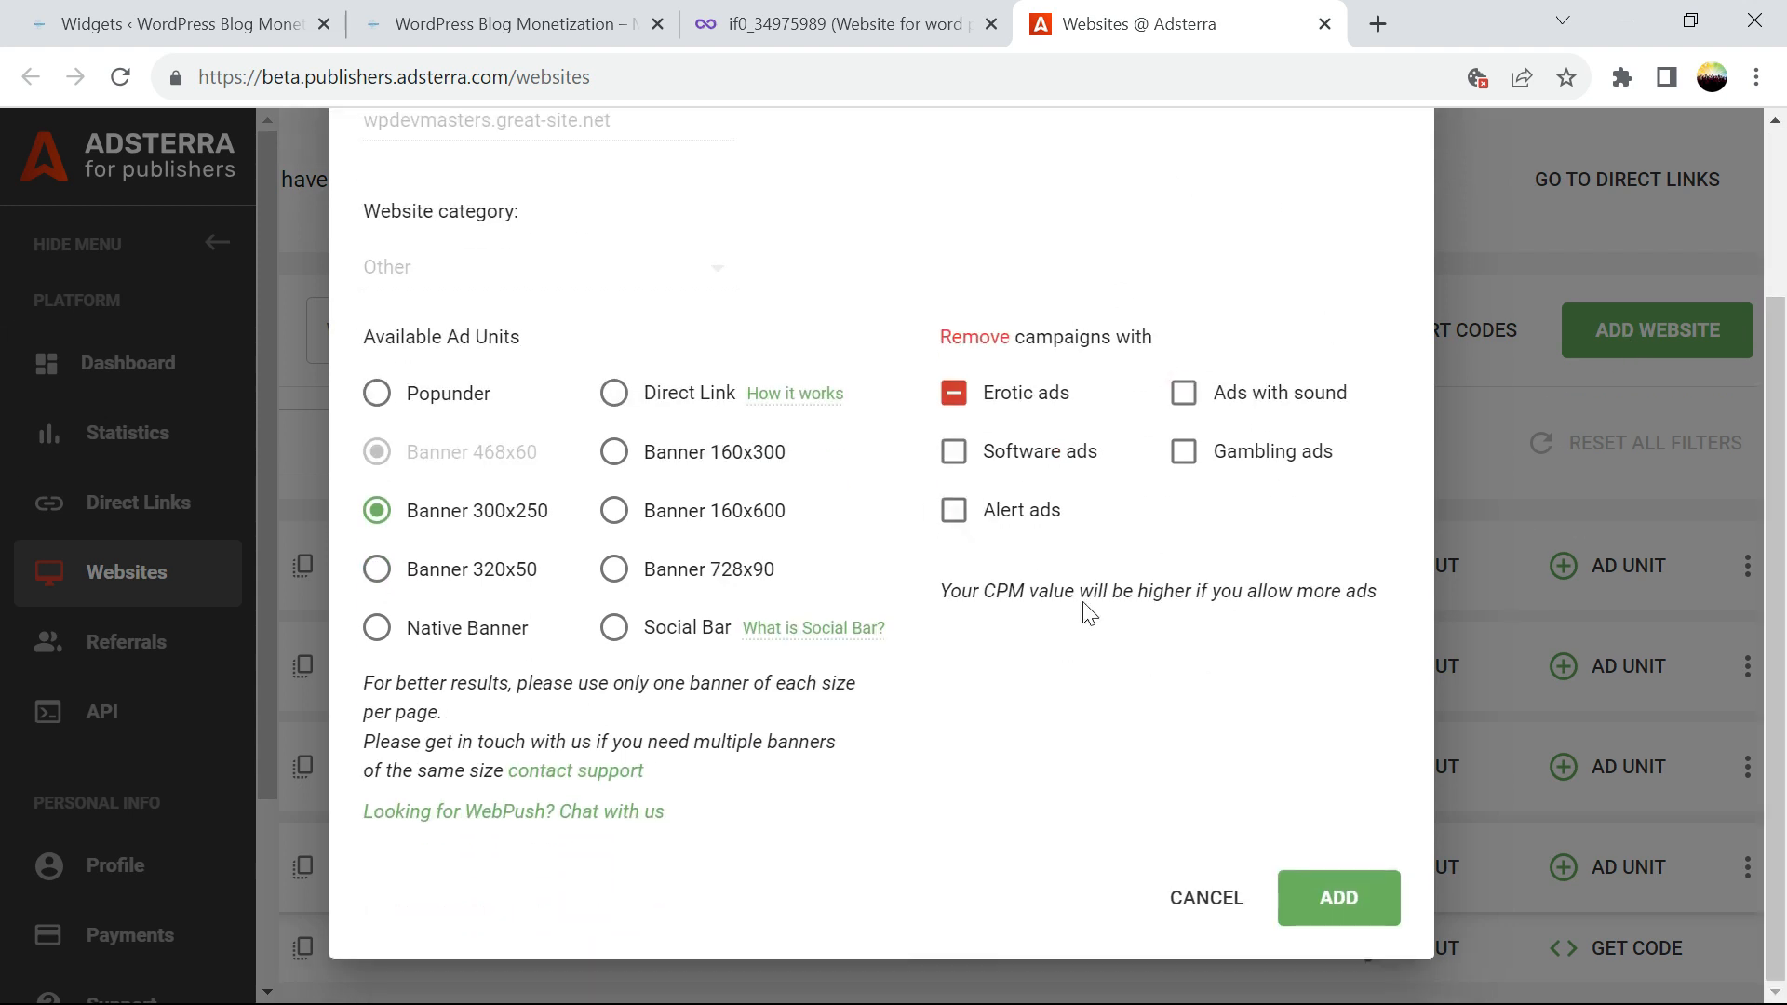
{"action": "left_click", "coordinate": [1354, 920]}
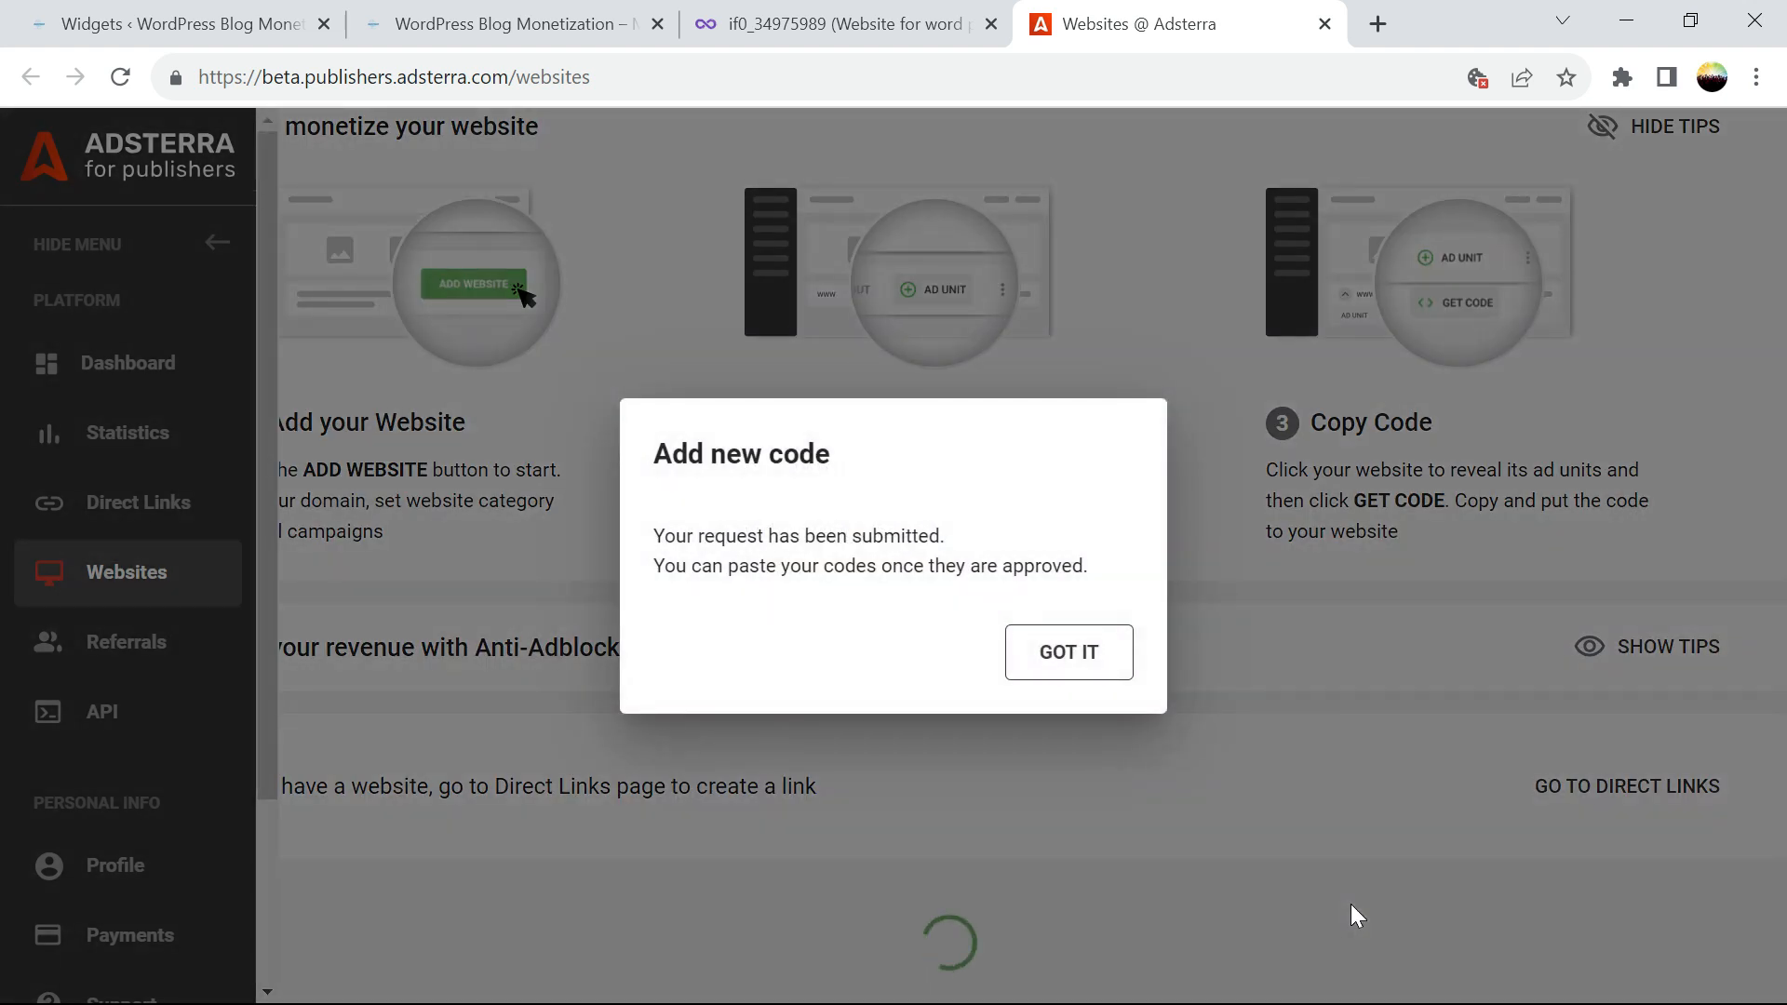
Expand the wpdevmasters.great-site.net row and copy the Banner 468x60 iframe code
{"action": "left_click", "coordinate": [1102, 665]}
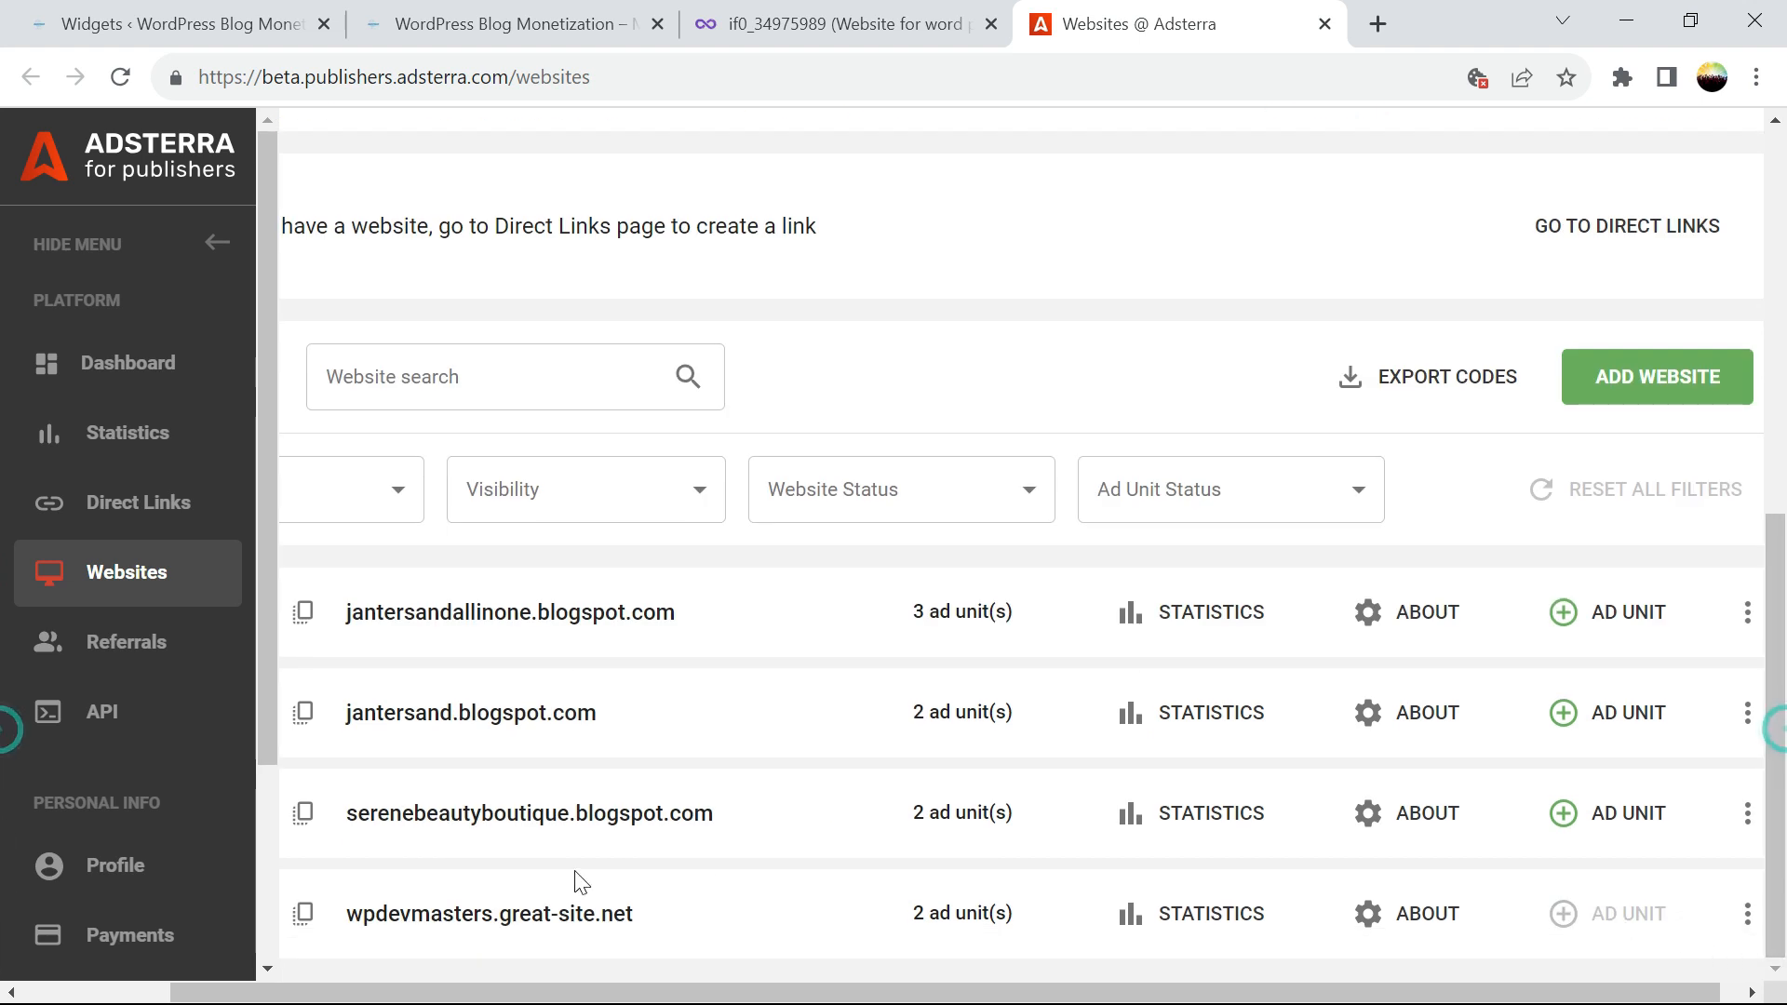
{"action": "right_click", "coordinate": [362, 994]}
{"action": "left_click_drag", "start_coordinate": [362, 994], "coordinate": [272, 995]}
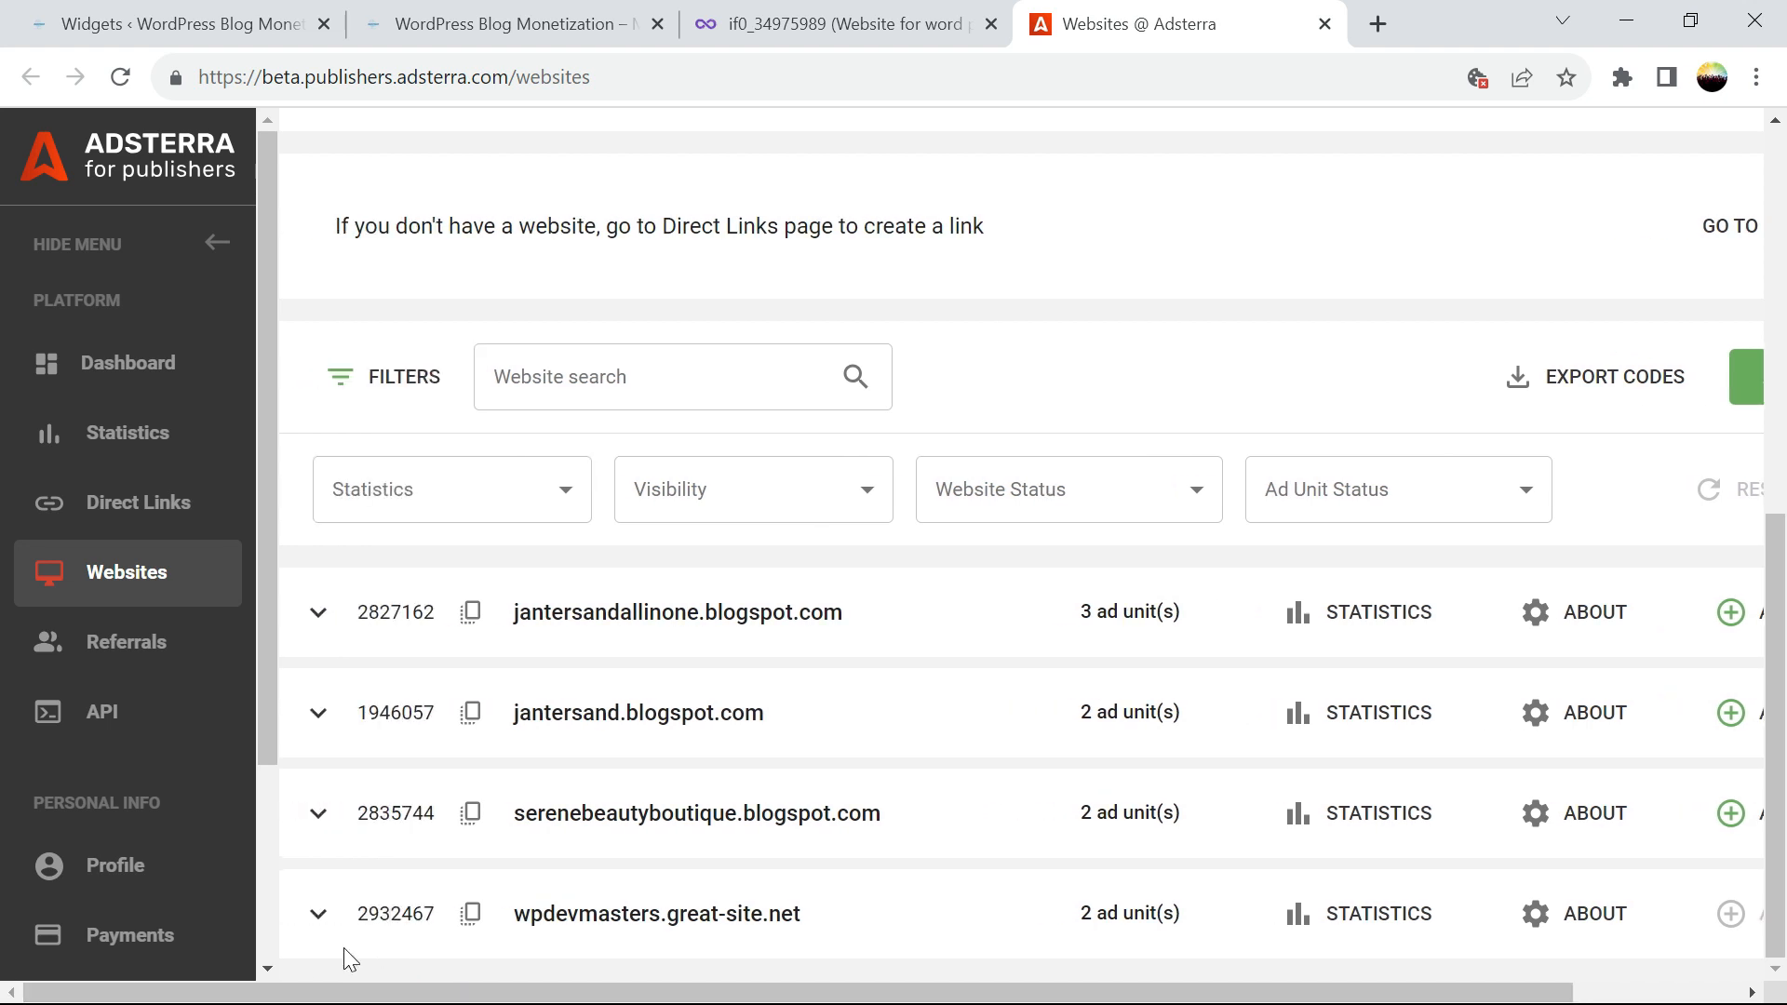
{"action": "left_click", "coordinate": [329, 918]}
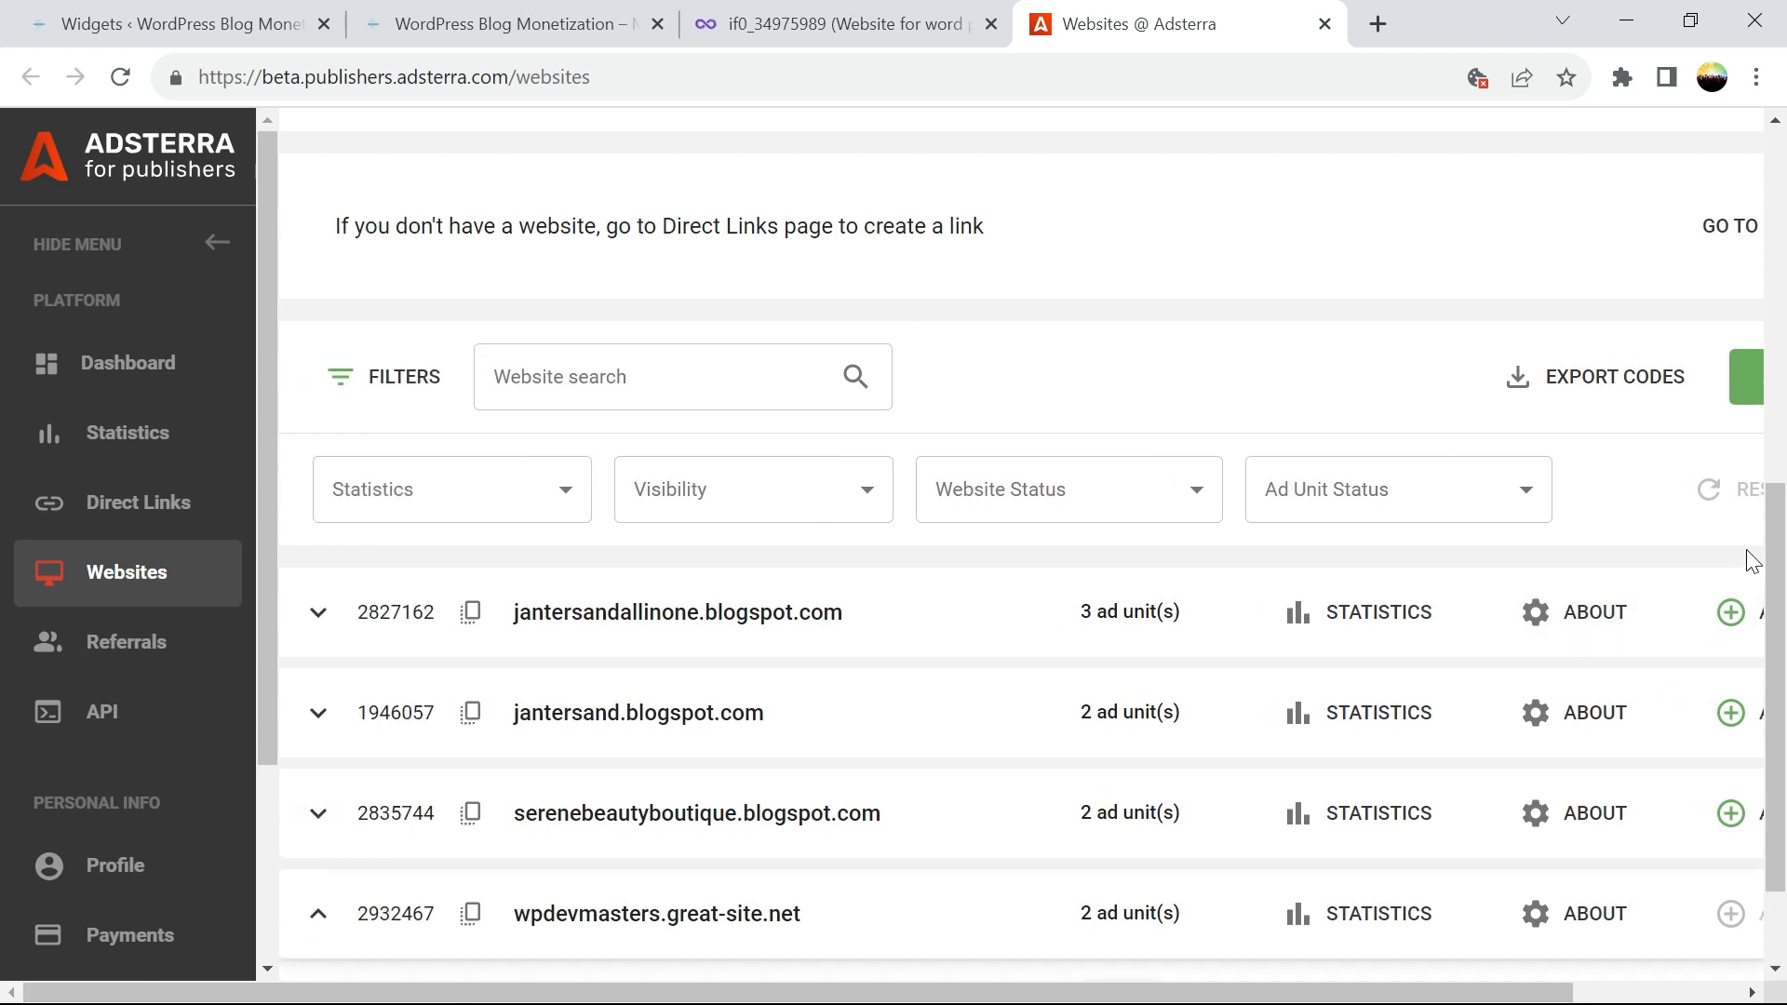
{"action": "left_click_drag", "start_coordinate": [1774, 533], "coordinate": [1779, 752]}
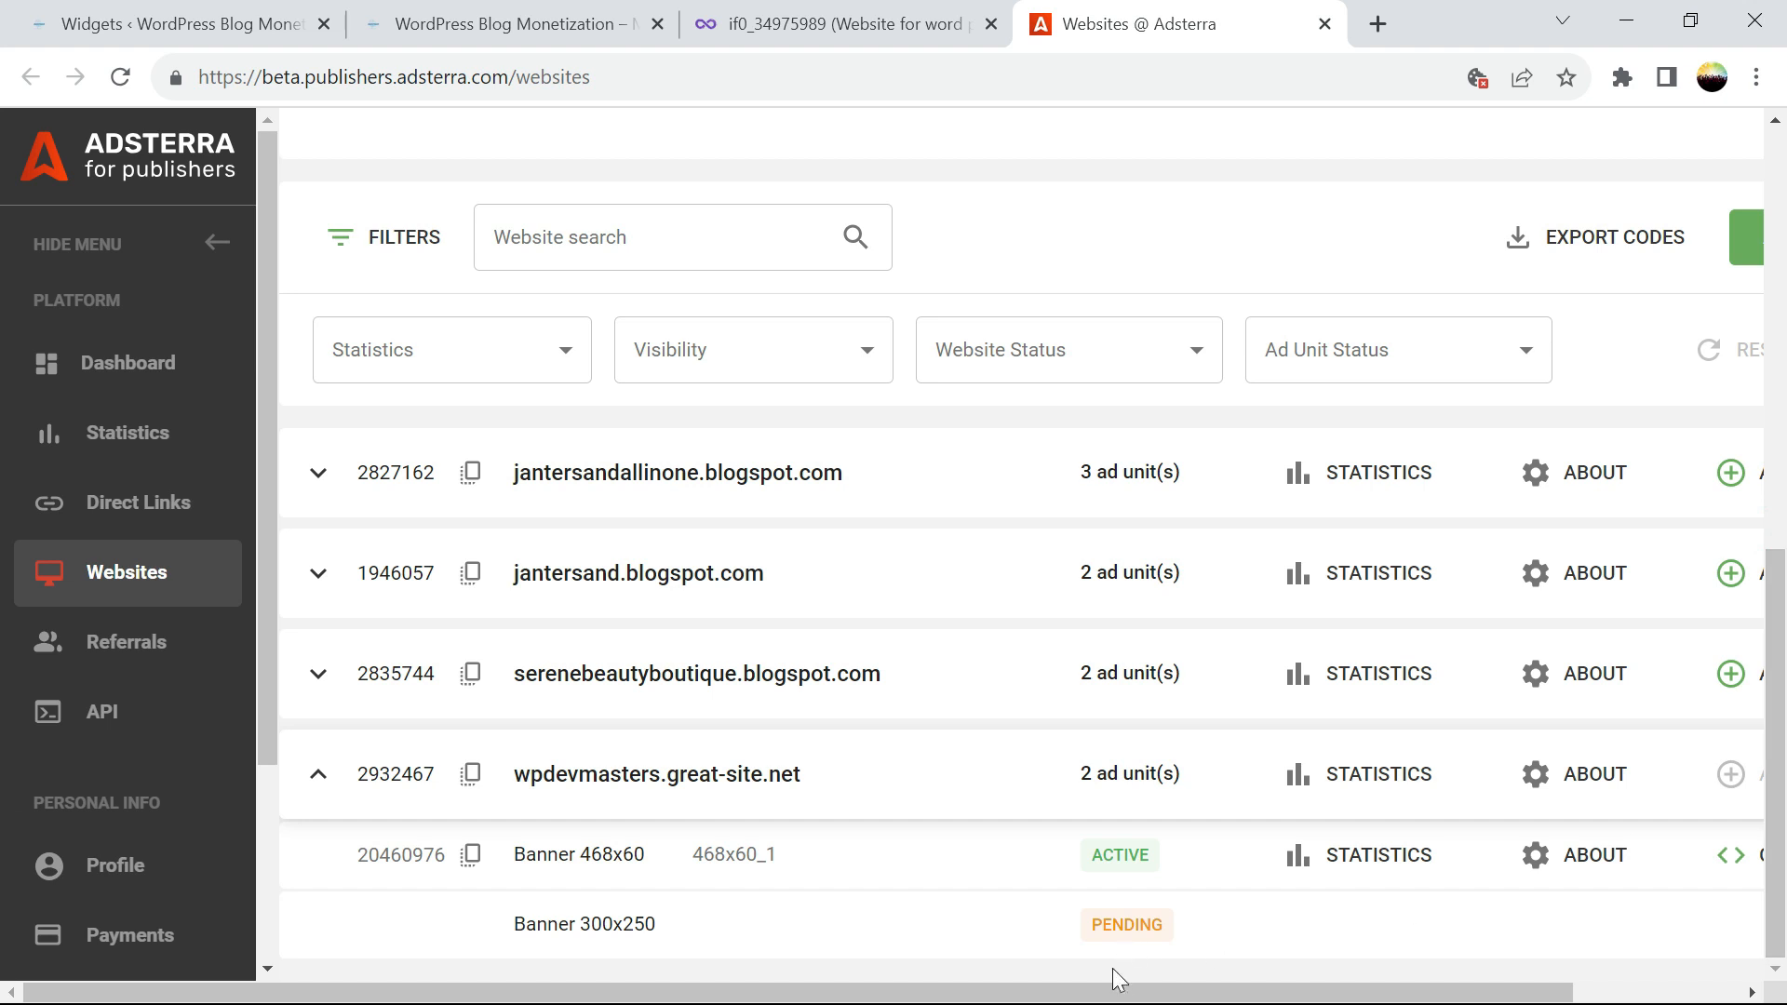
{"action": "left_click_drag", "start_coordinate": [1171, 994], "coordinate": [1340, 993]}
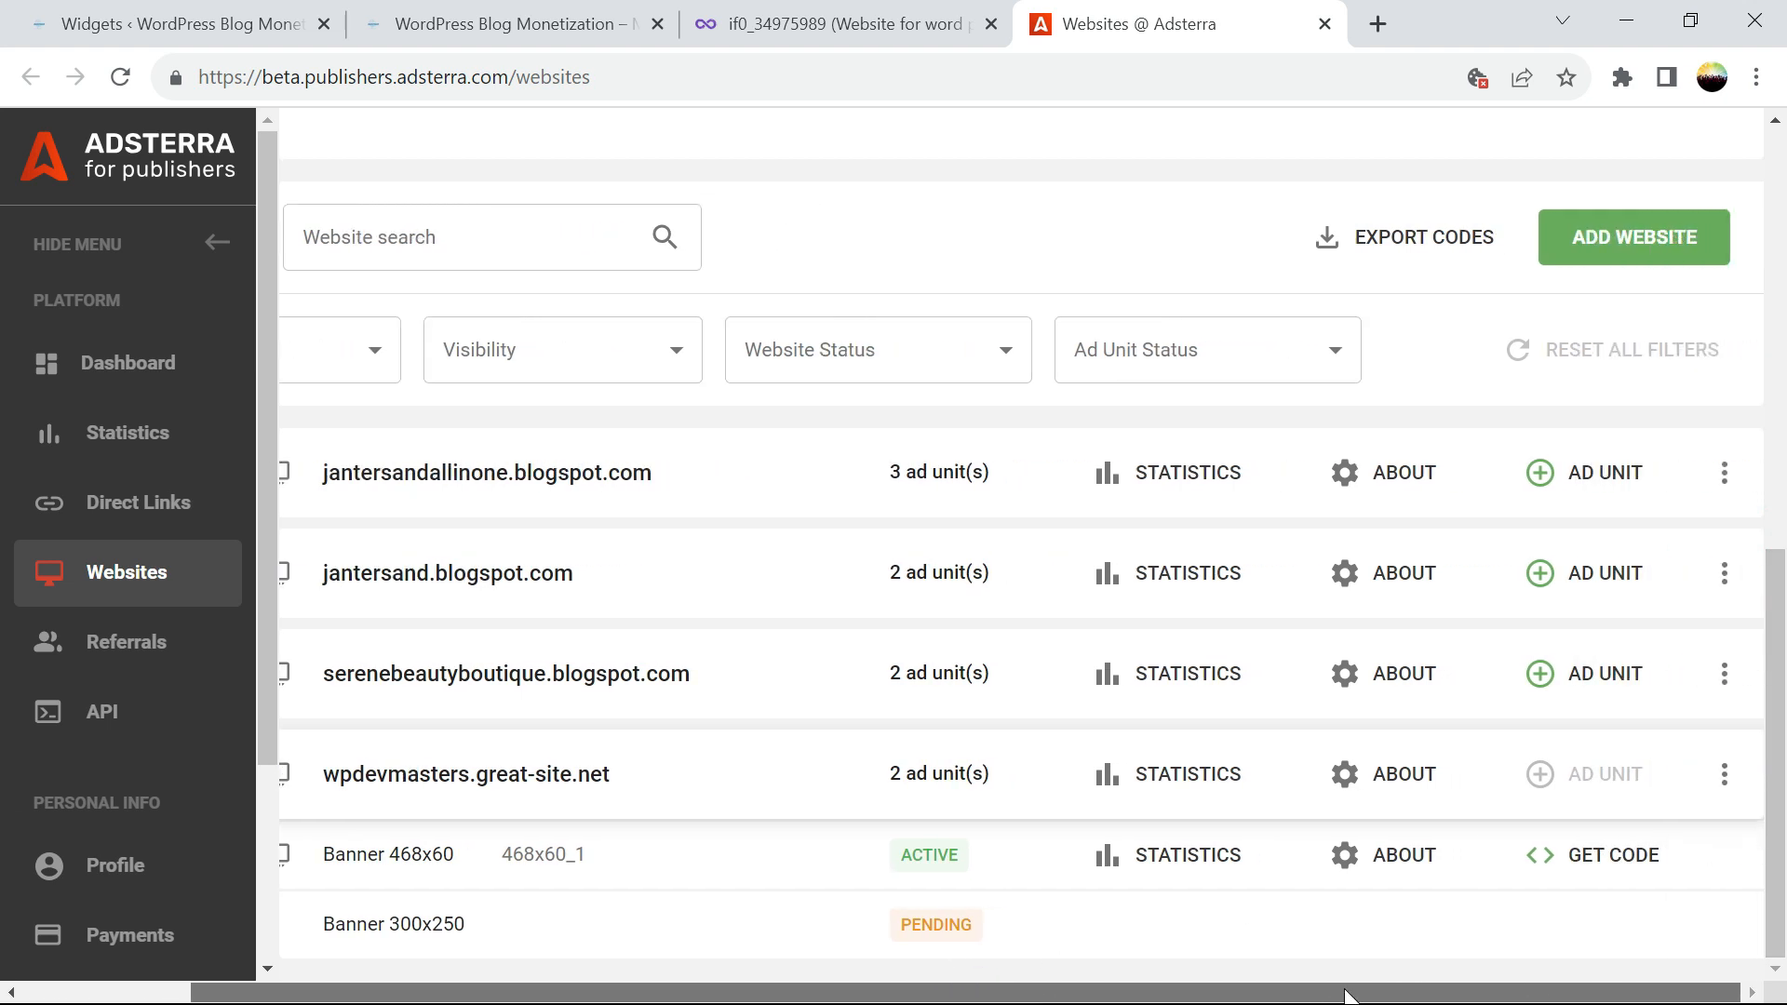
{"action": "left_click", "coordinate": [1585, 874]}
{"action": "left_click", "coordinate": [1220, 849]}
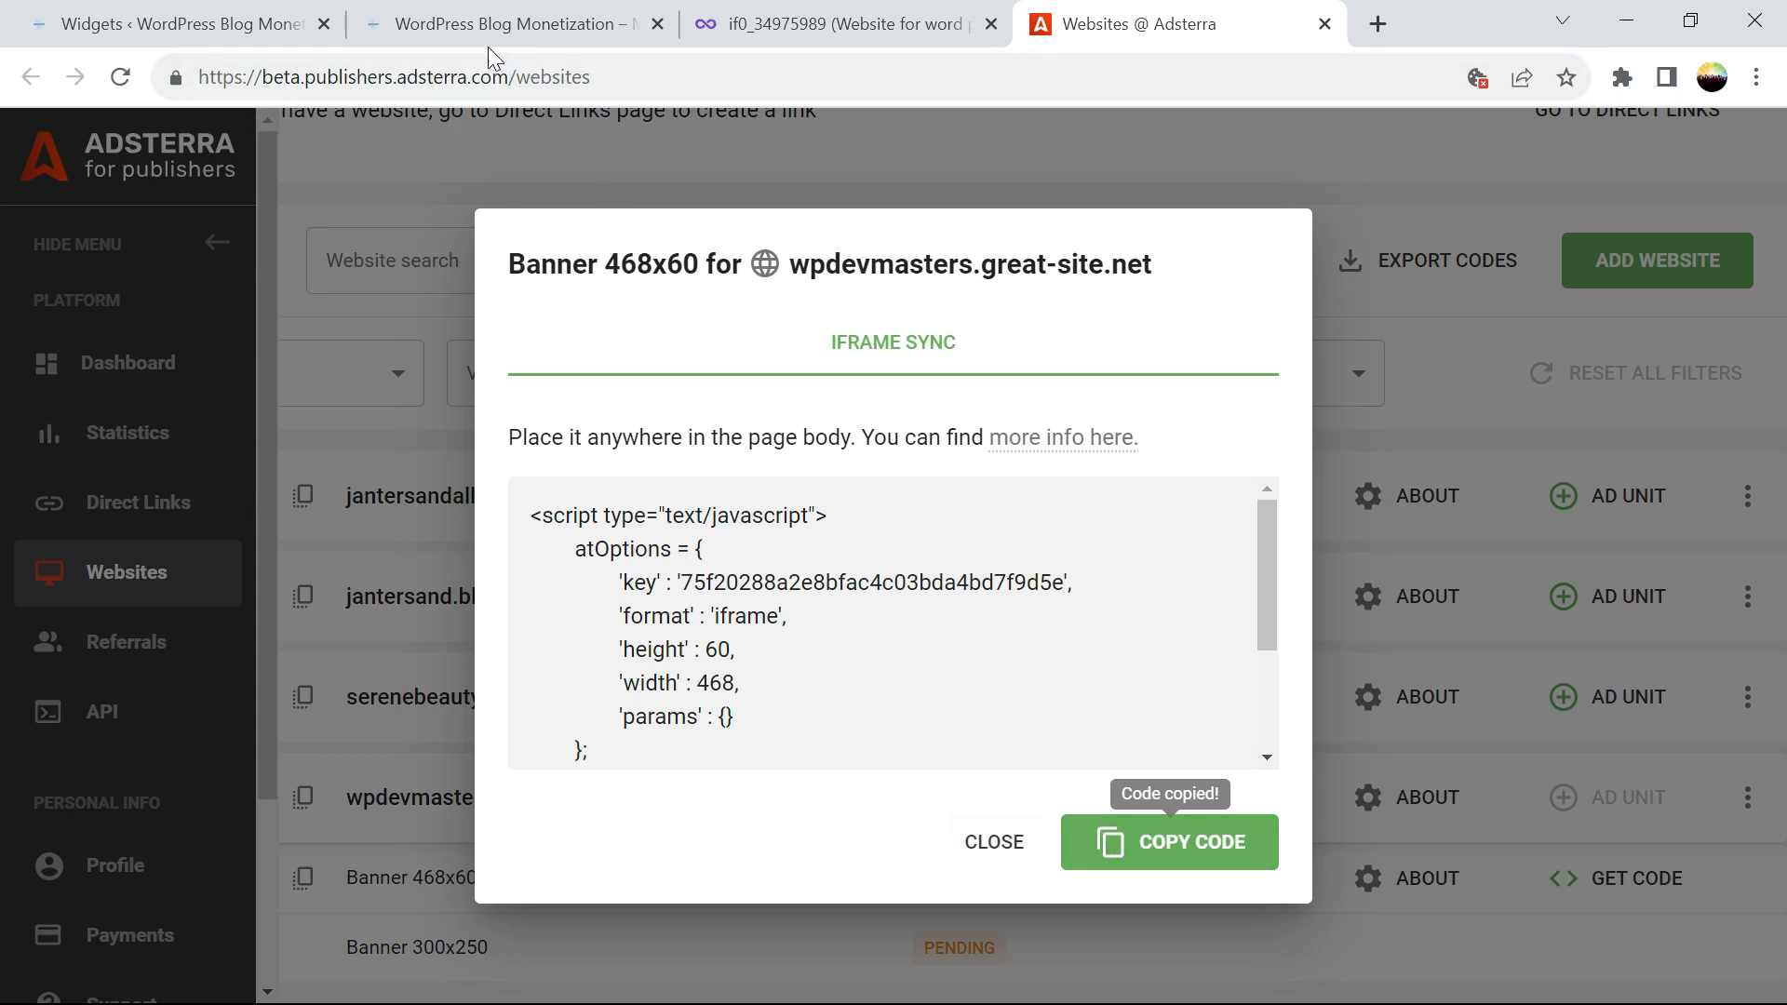
Open BlogArise's Main Index Template (index.php) in the Theme File Editor
{"action": "left_click", "coordinate": [228, 26]}
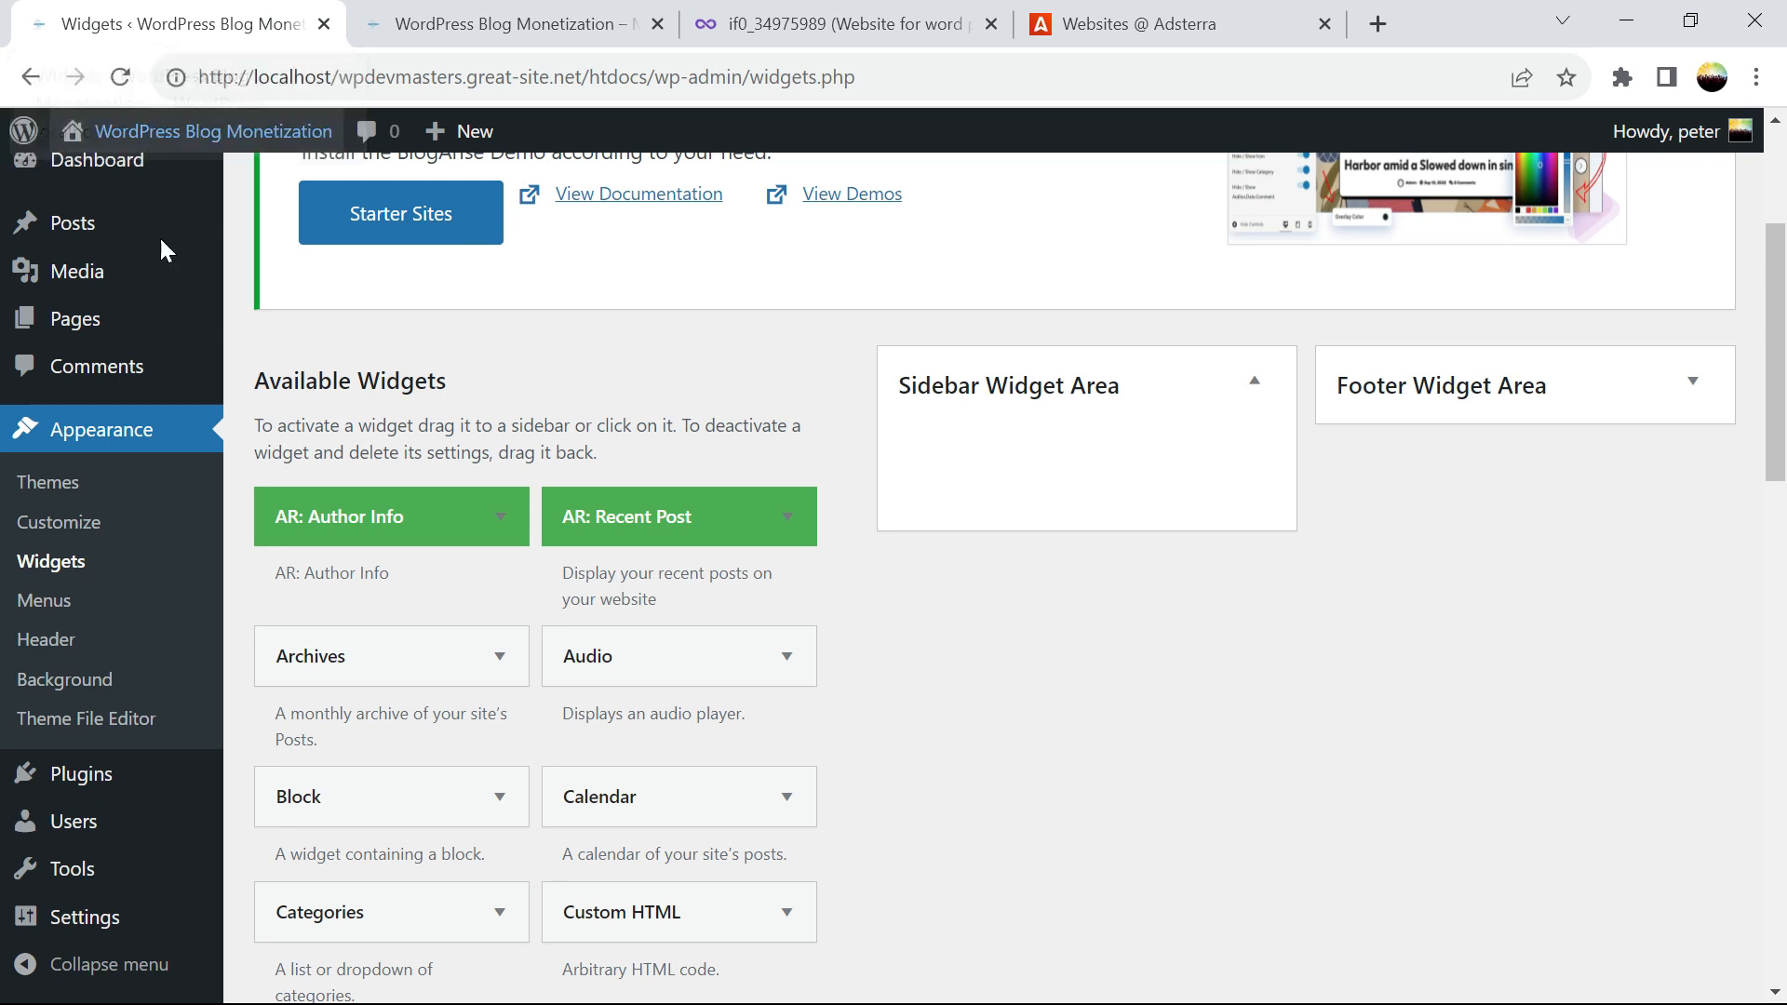
{"action": "left_click", "coordinate": [138, 733]}
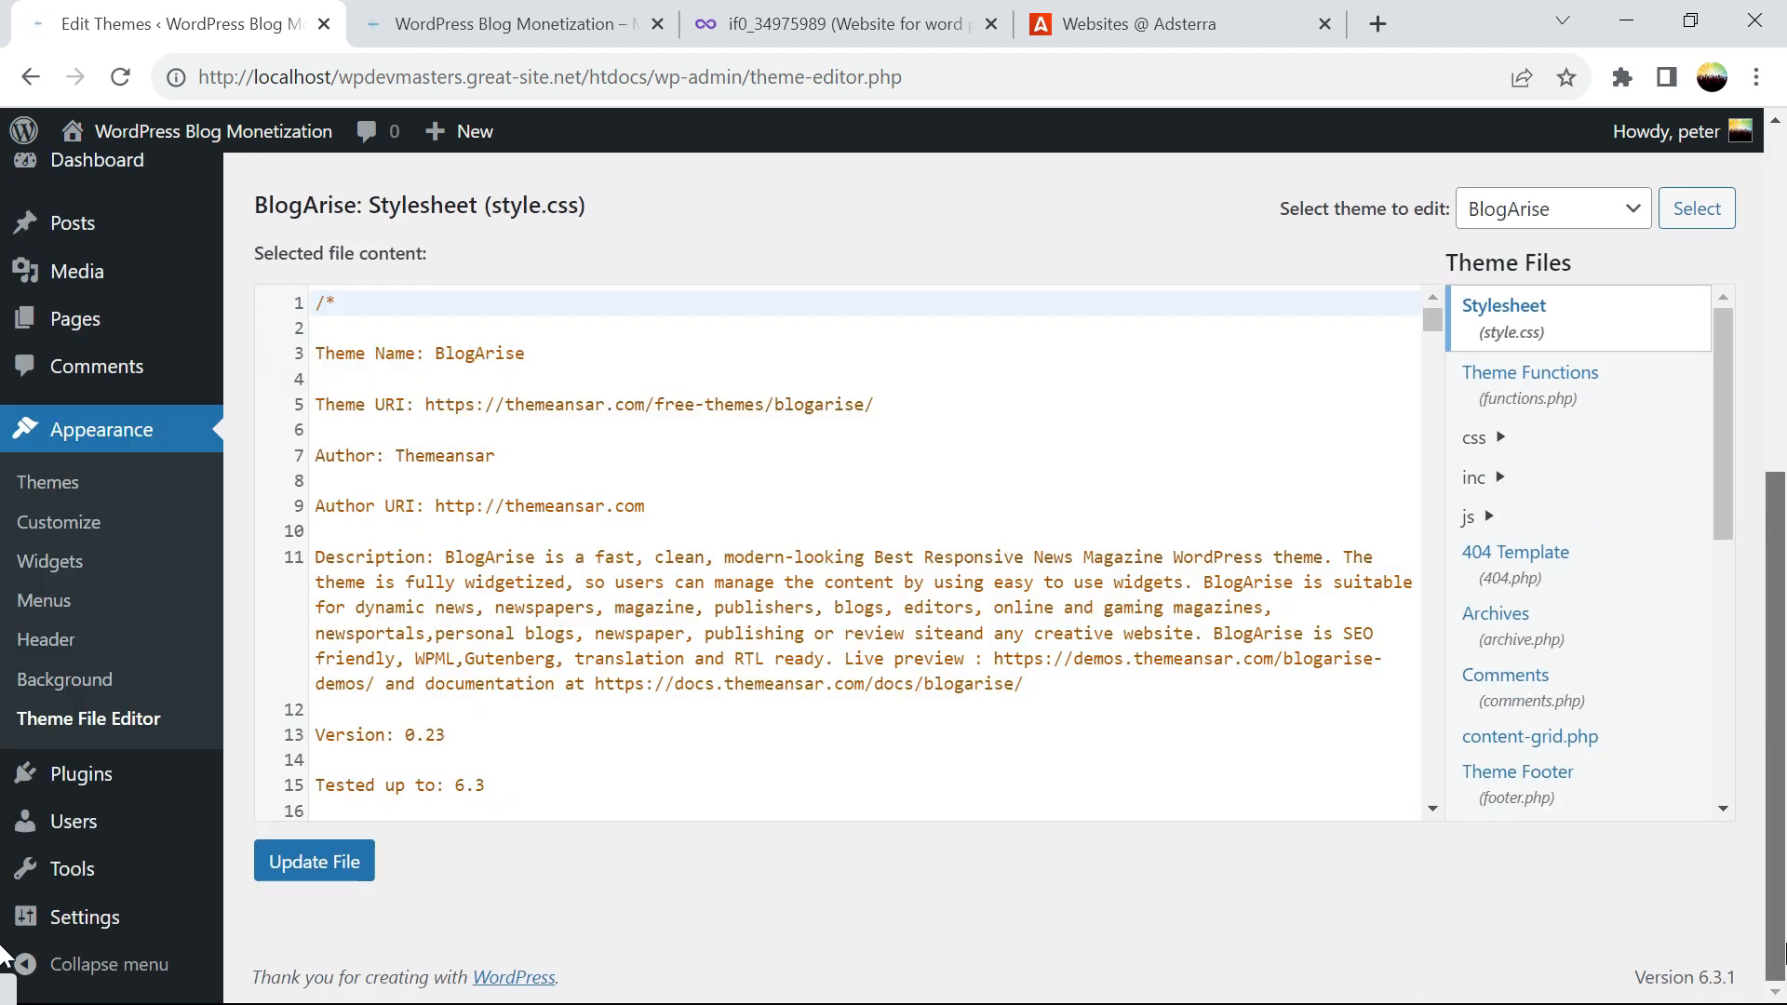
{"action": "left_click_drag", "start_coordinate": [1716, 484], "coordinate": [1721, 653]}
{"action": "left_click", "coordinate": [1530, 538]}
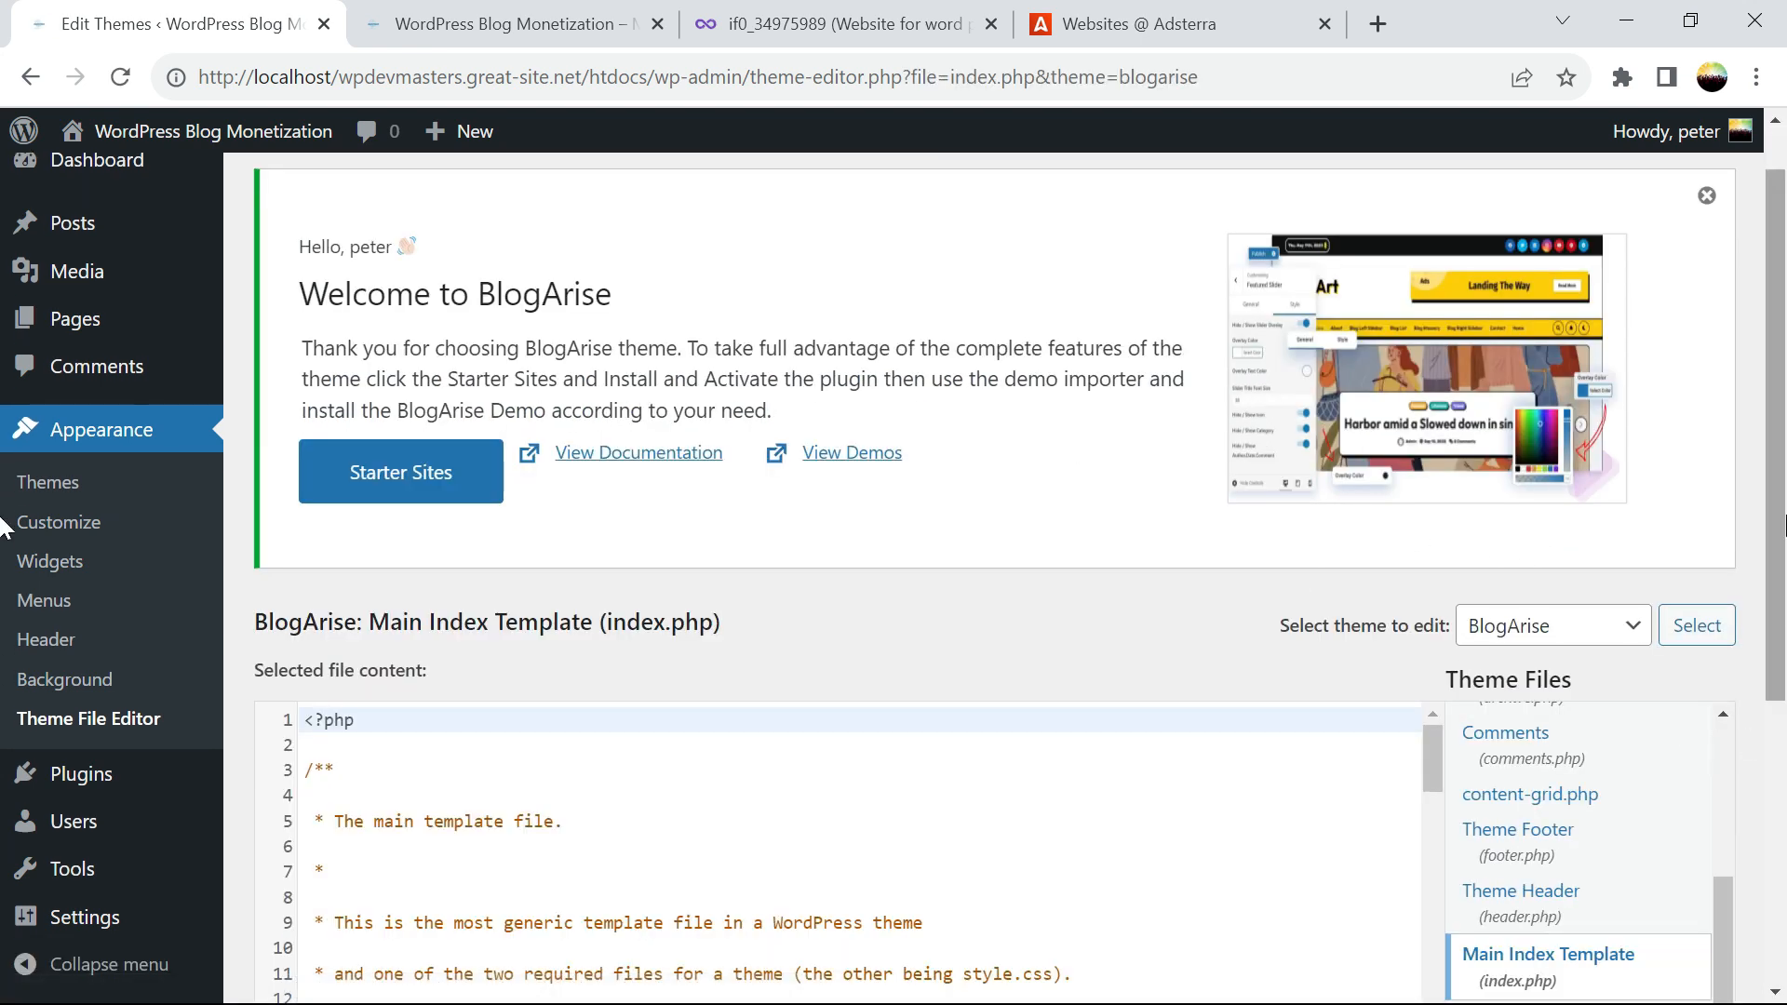
{"action": "left_click_drag", "start_coordinate": [1772, 489], "coordinate": [1775, 753]}
{"action": "left_click_drag", "start_coordinate": [1430, 354], "coordinate": [1438, 412]}
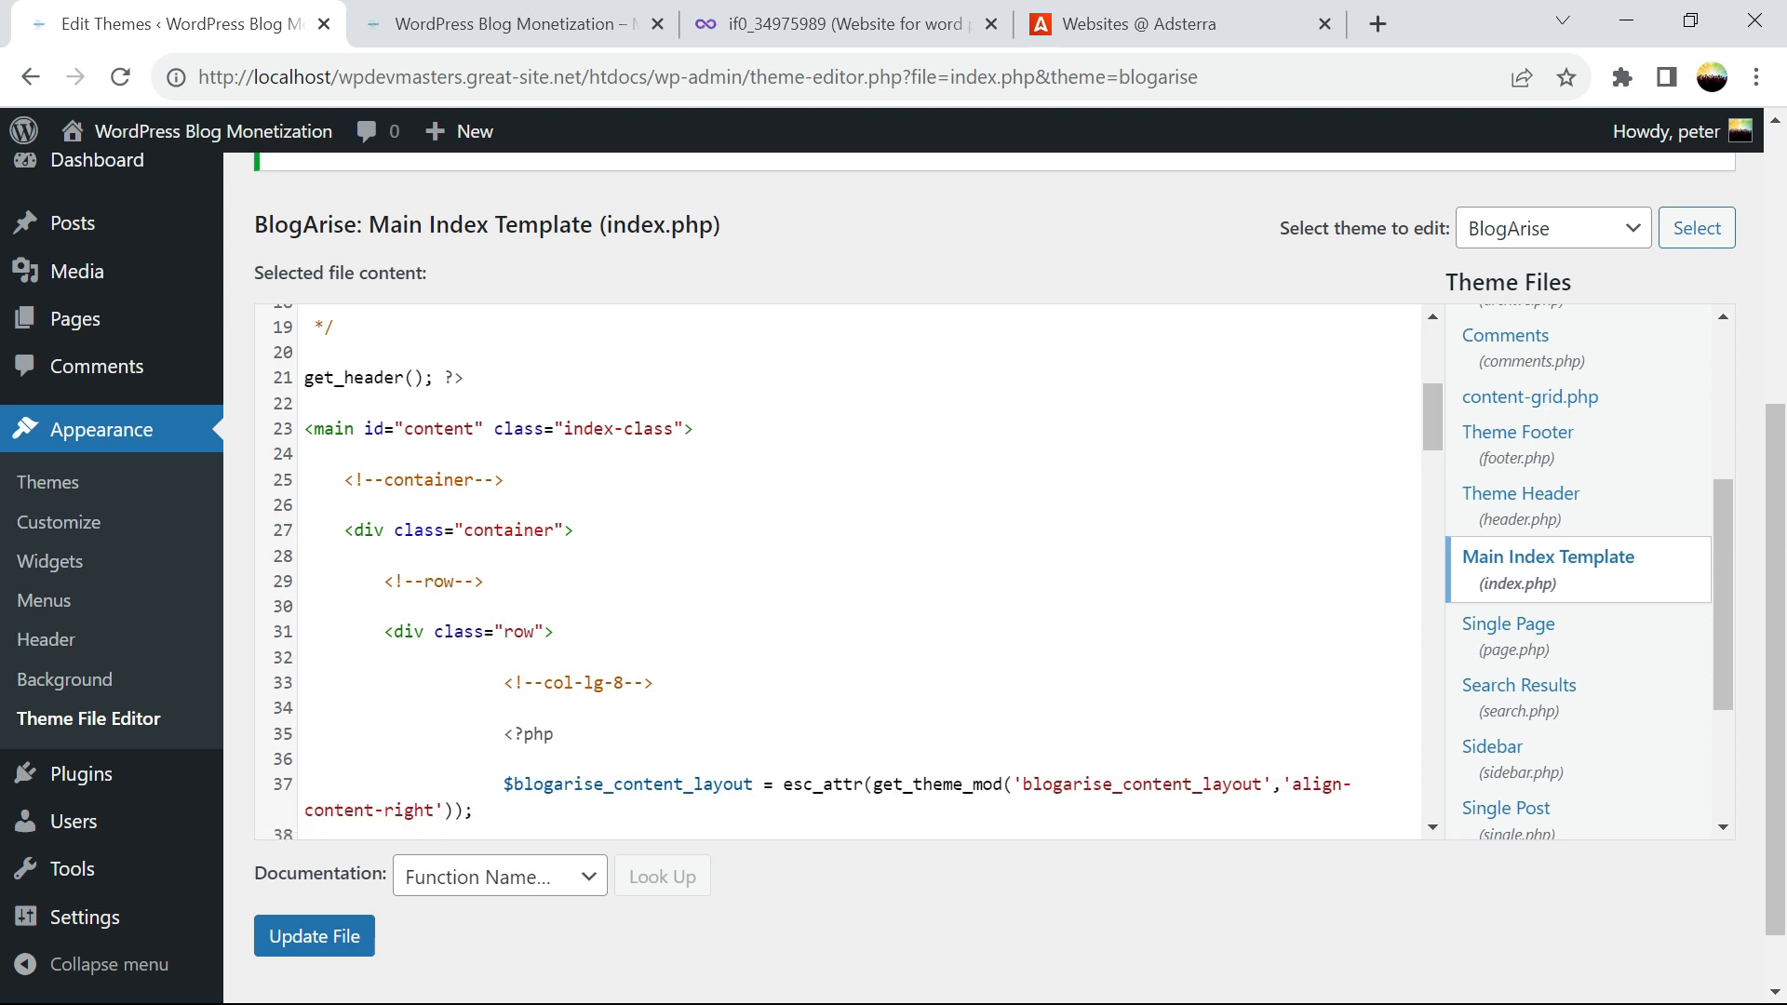
Try pasting the banner script on line 24, then undo the paste and blank line
{"action": "left_click_drag", "start_coordinate": [304, 428], "coordinate": [693, 429]}
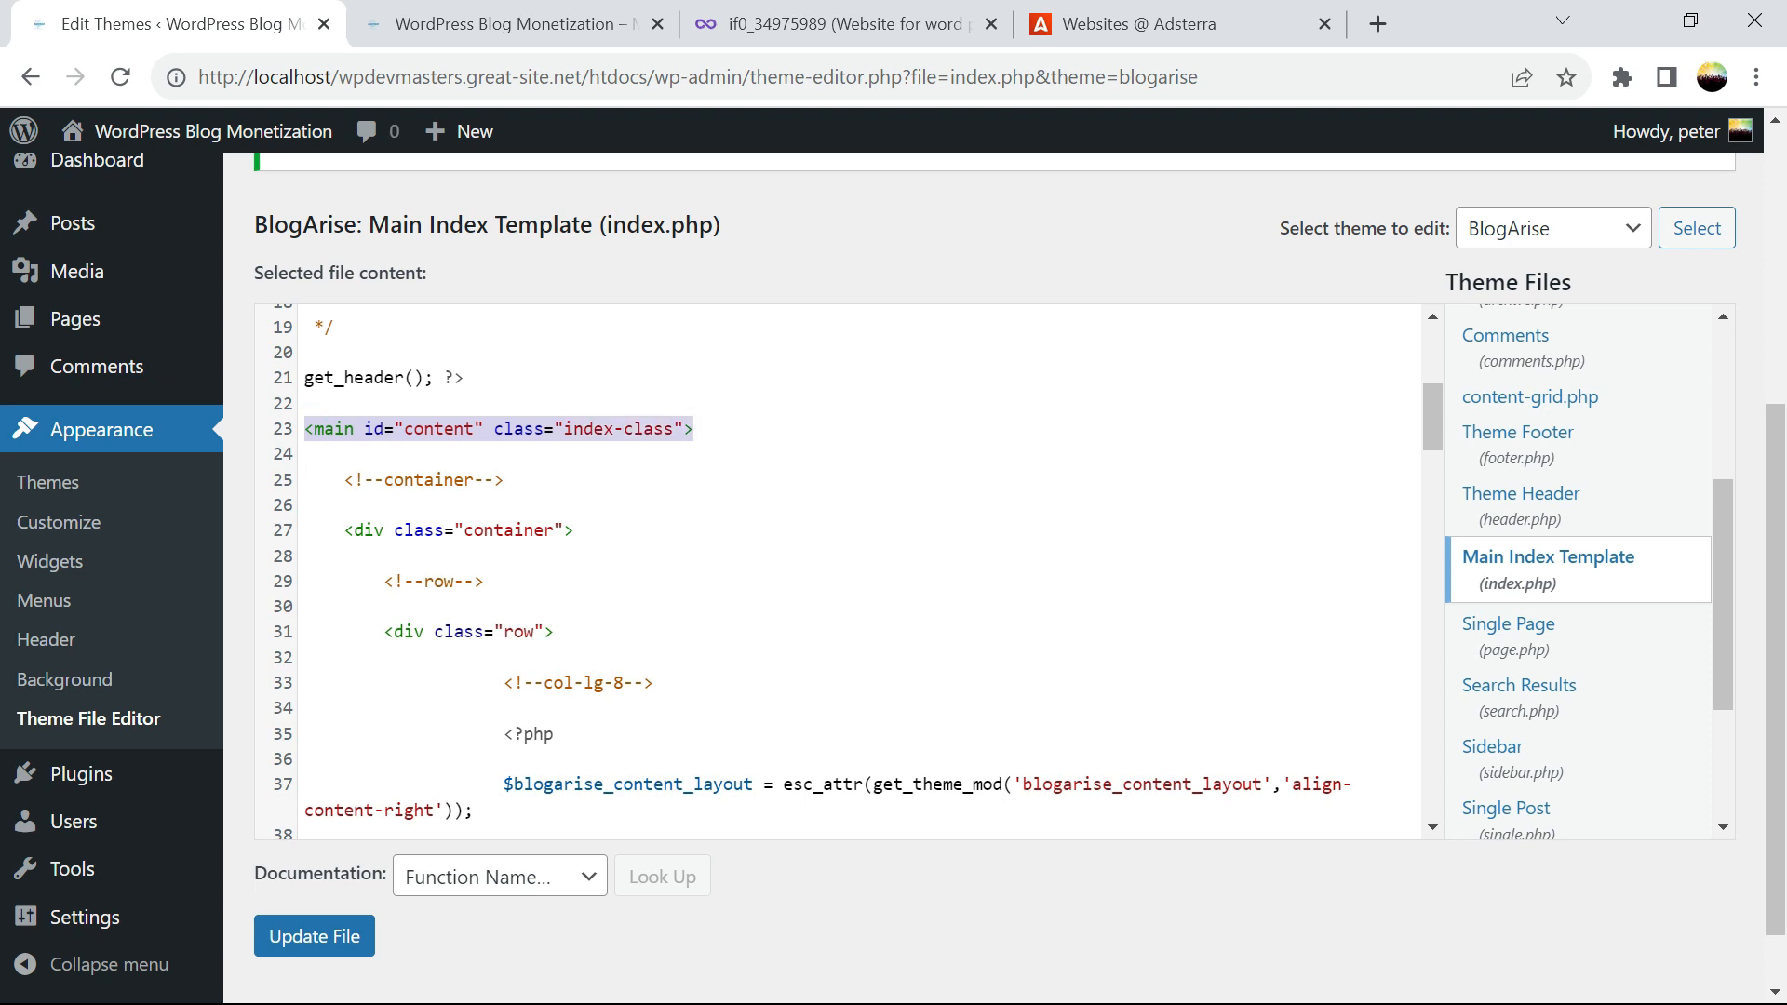
{"action": "left_click", "coordinate": [693, 429]}
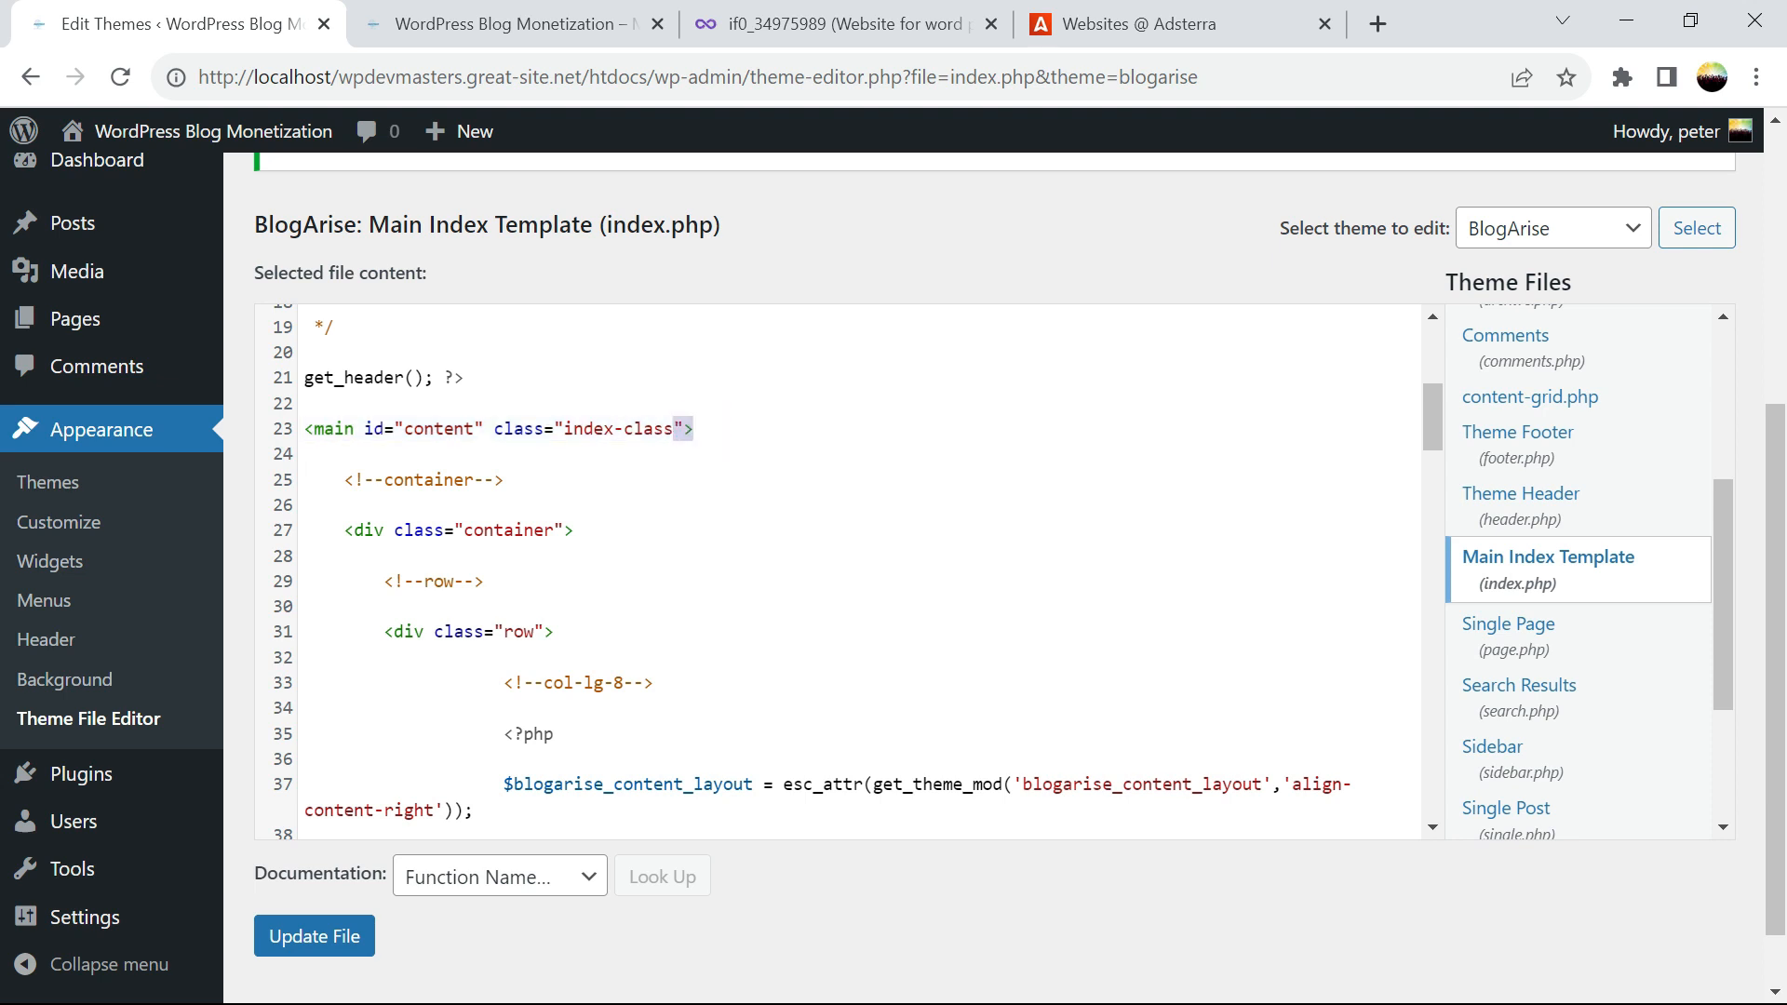
{"action": "left_click", "coordinate": [327, 453]}
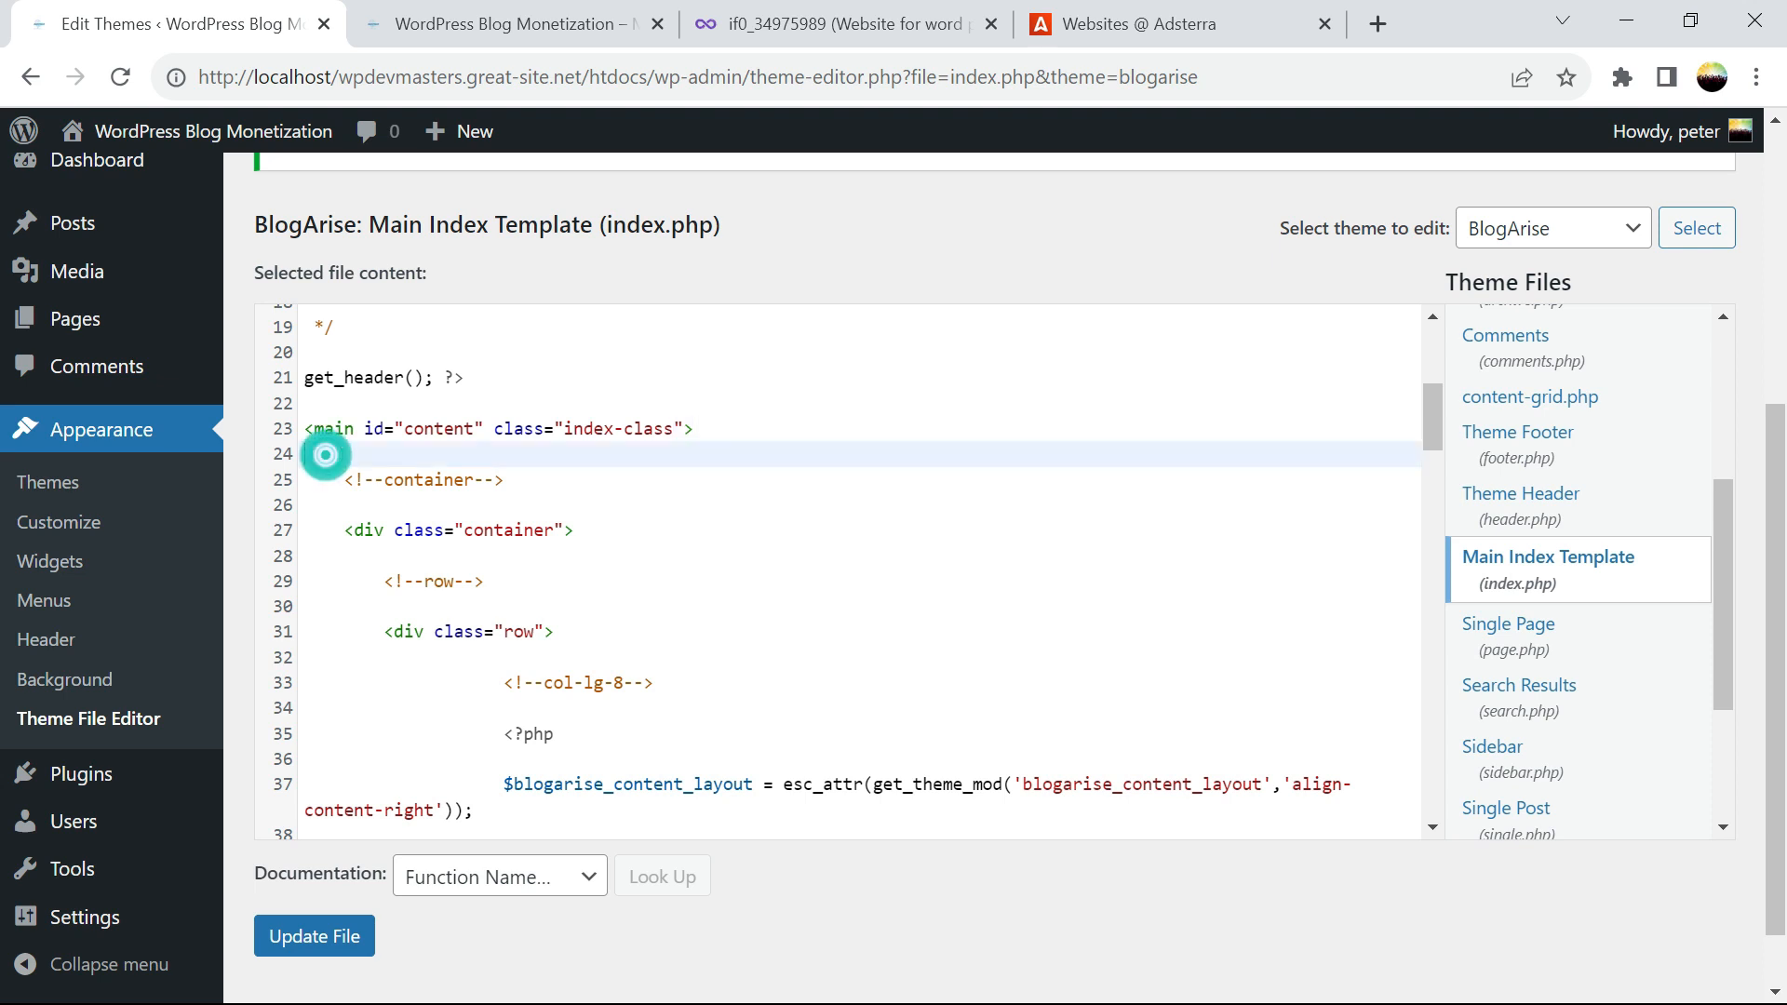
{"action": "key", "text": "Return"}
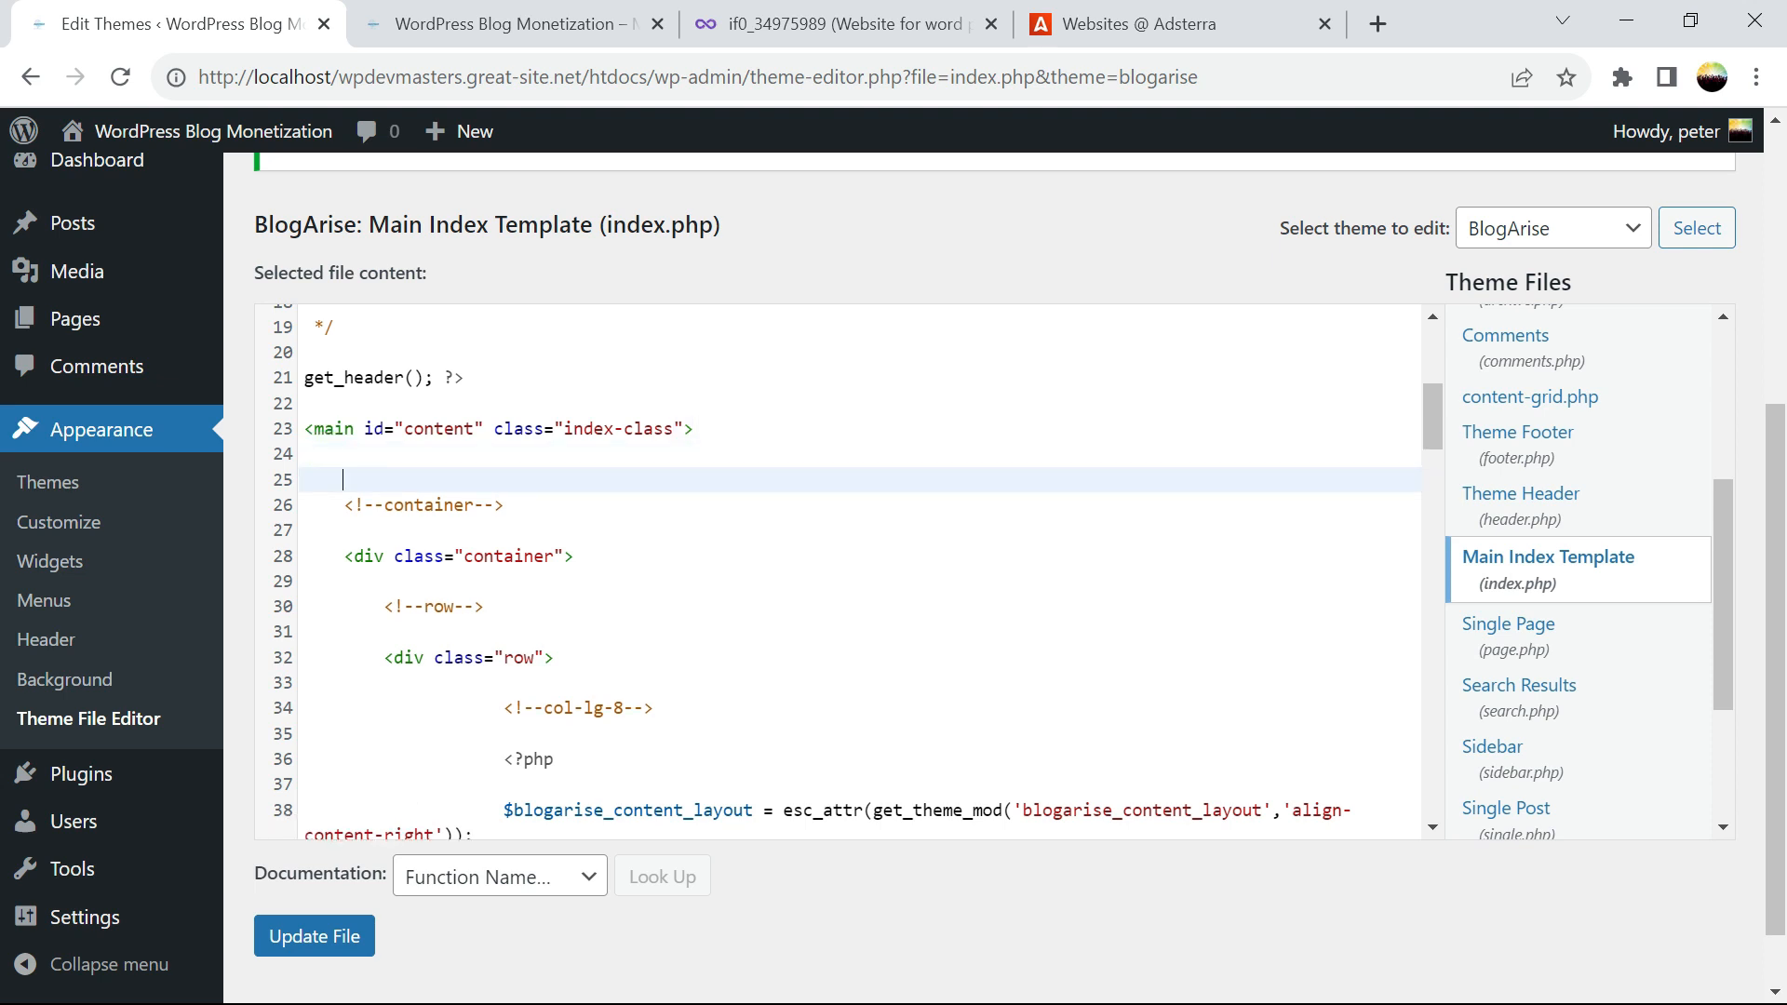
{"action": "type", "text": "<script type=\"text/javascript\"> \tatOptions = { \t\t'key' : '75f20288a2e8bfac4c03bda4bd7f9d5e', \t\t'format' : 'iframe', \t\t'height' : 60, \t\t'width' : 468, \t\t'params' : {} \t}; \tdocument.write('<scr' + 'ipt type=\"text/javascript\" src=\"http' + (location.protocol === 'https:' ? 's' : '') + '://www.profitablecreativeformat.com/75f20288a2e8bfac4c03bda4bd7f9d5e/invoke.js\"></scr' + 'ipt>'); </script>"}
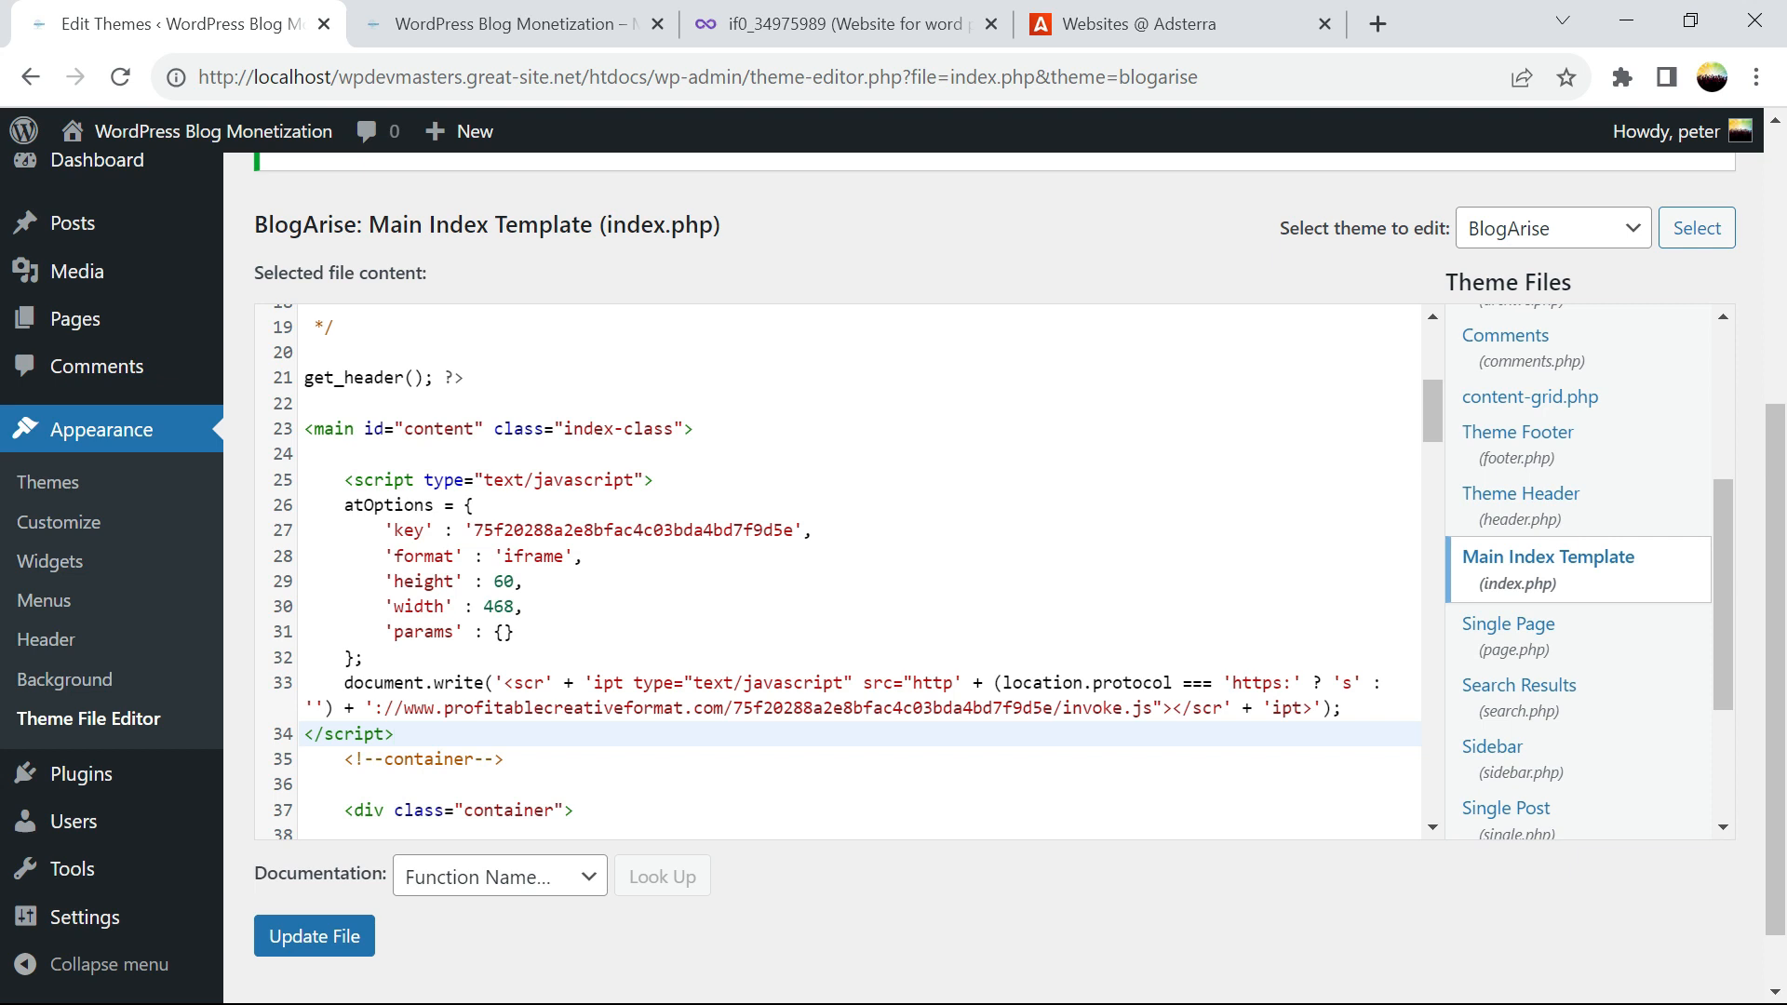
{"action": "key", "text": "ctrl+z"}
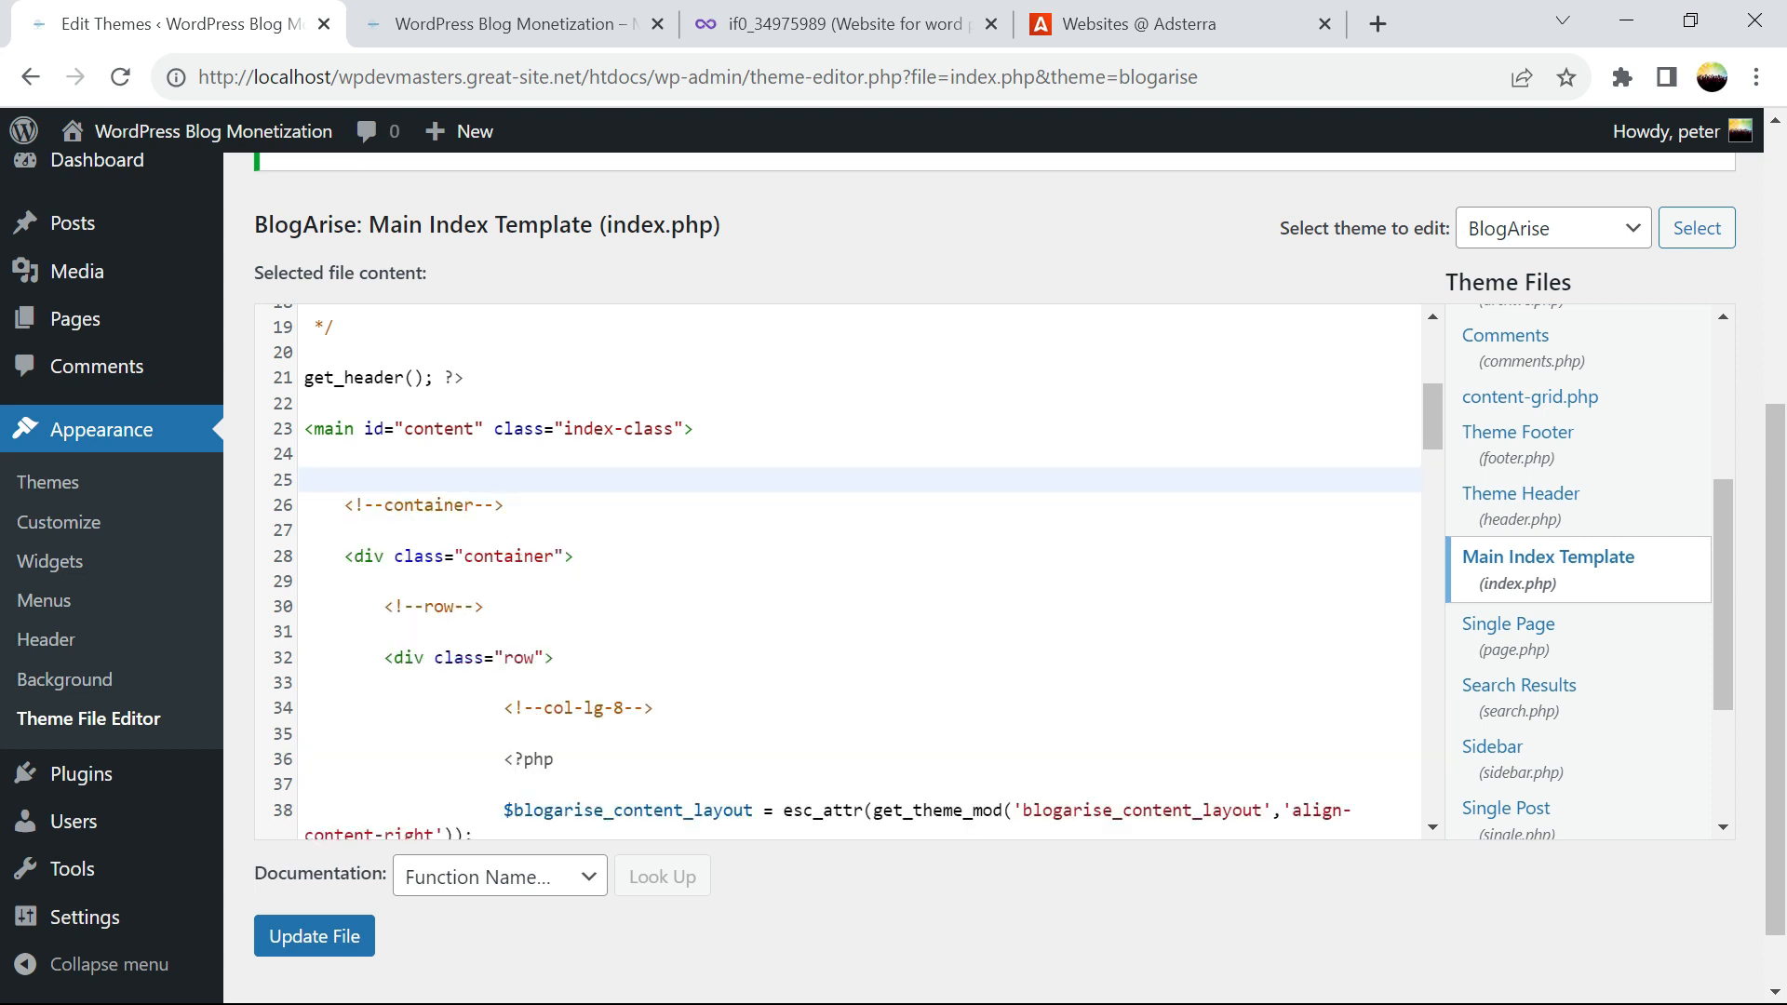
{"action": "key", "text": "ctrl+z"}
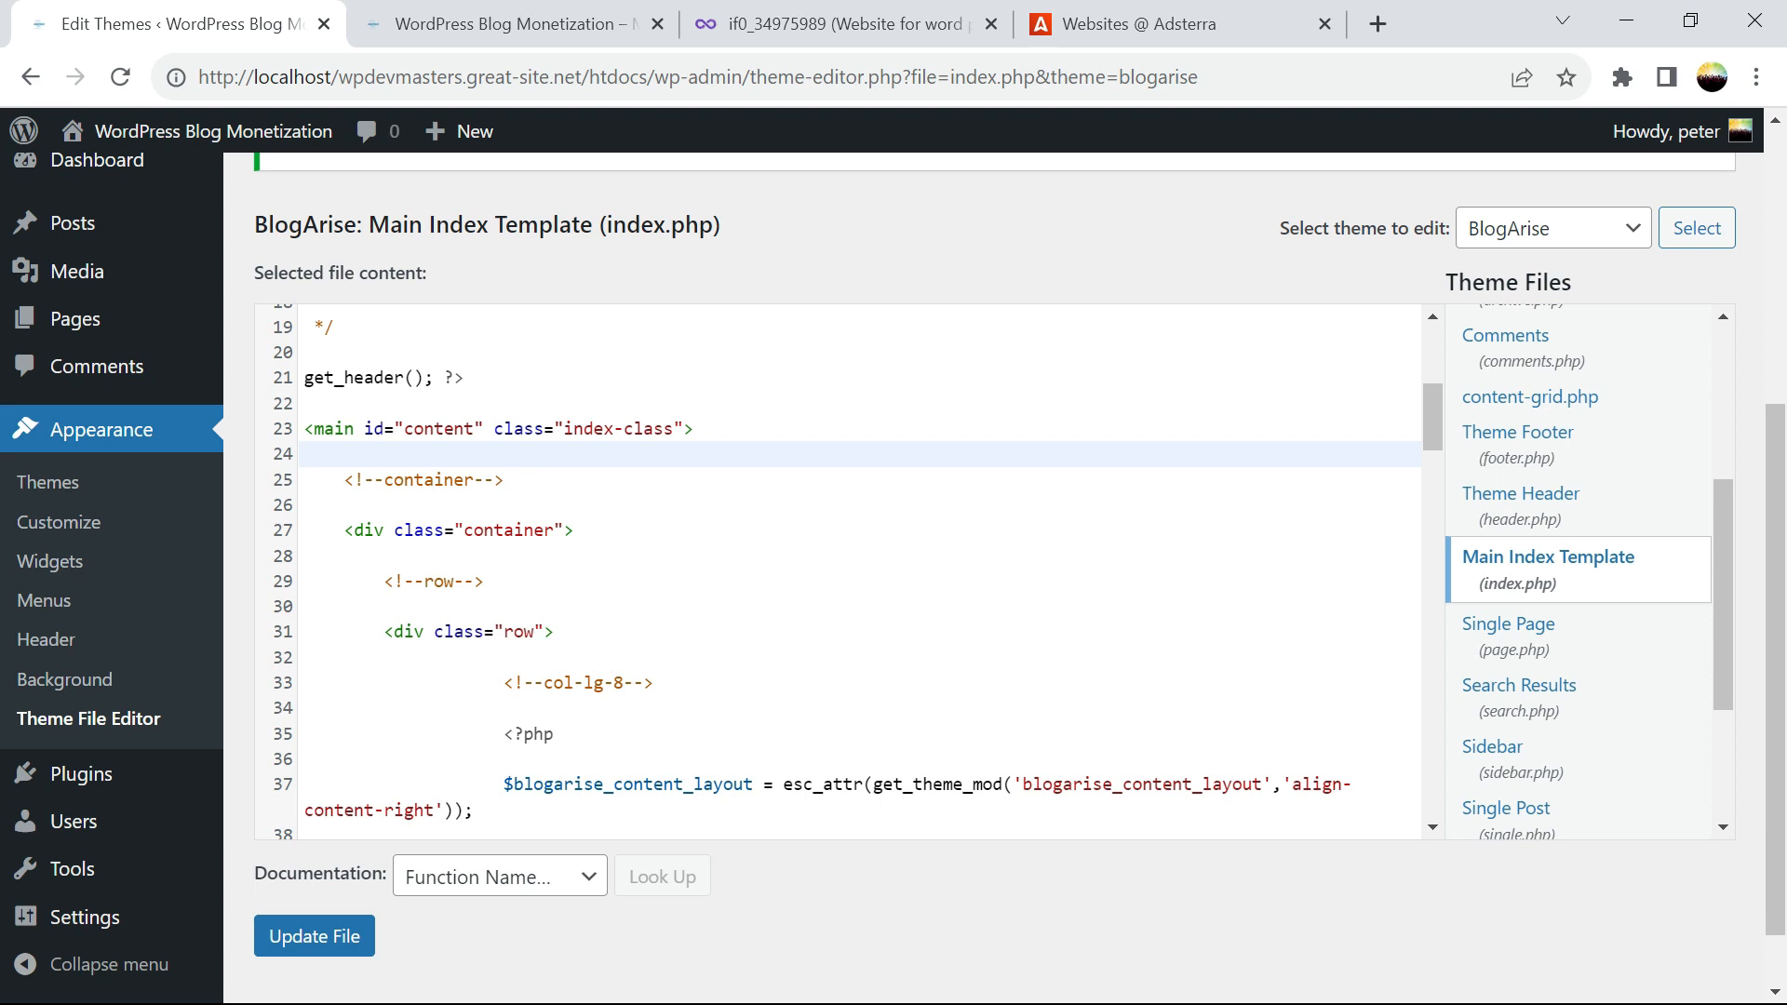
Paste the Adsterra 468x60 script on a new line below the main tag and update the file
{"action": "left_click", "coordinate": [729, 429]}
{"action": "key", "text": "Return"}
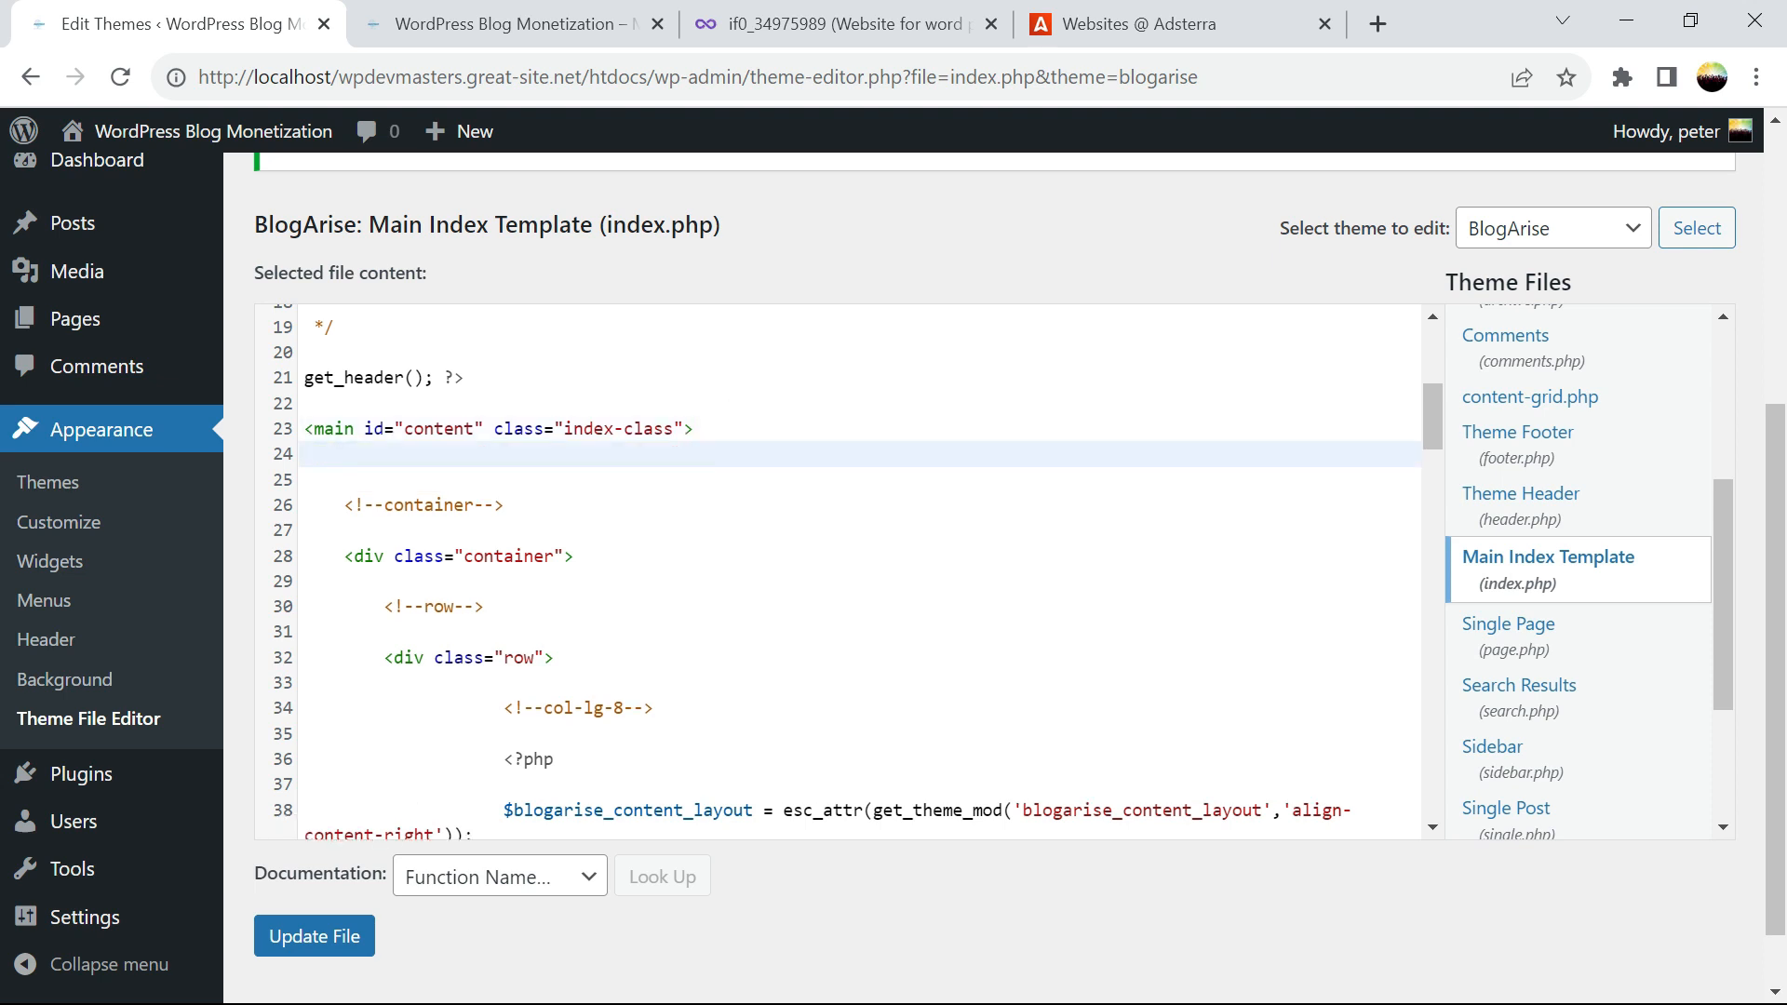
{"action": "key", "text": "Return"}
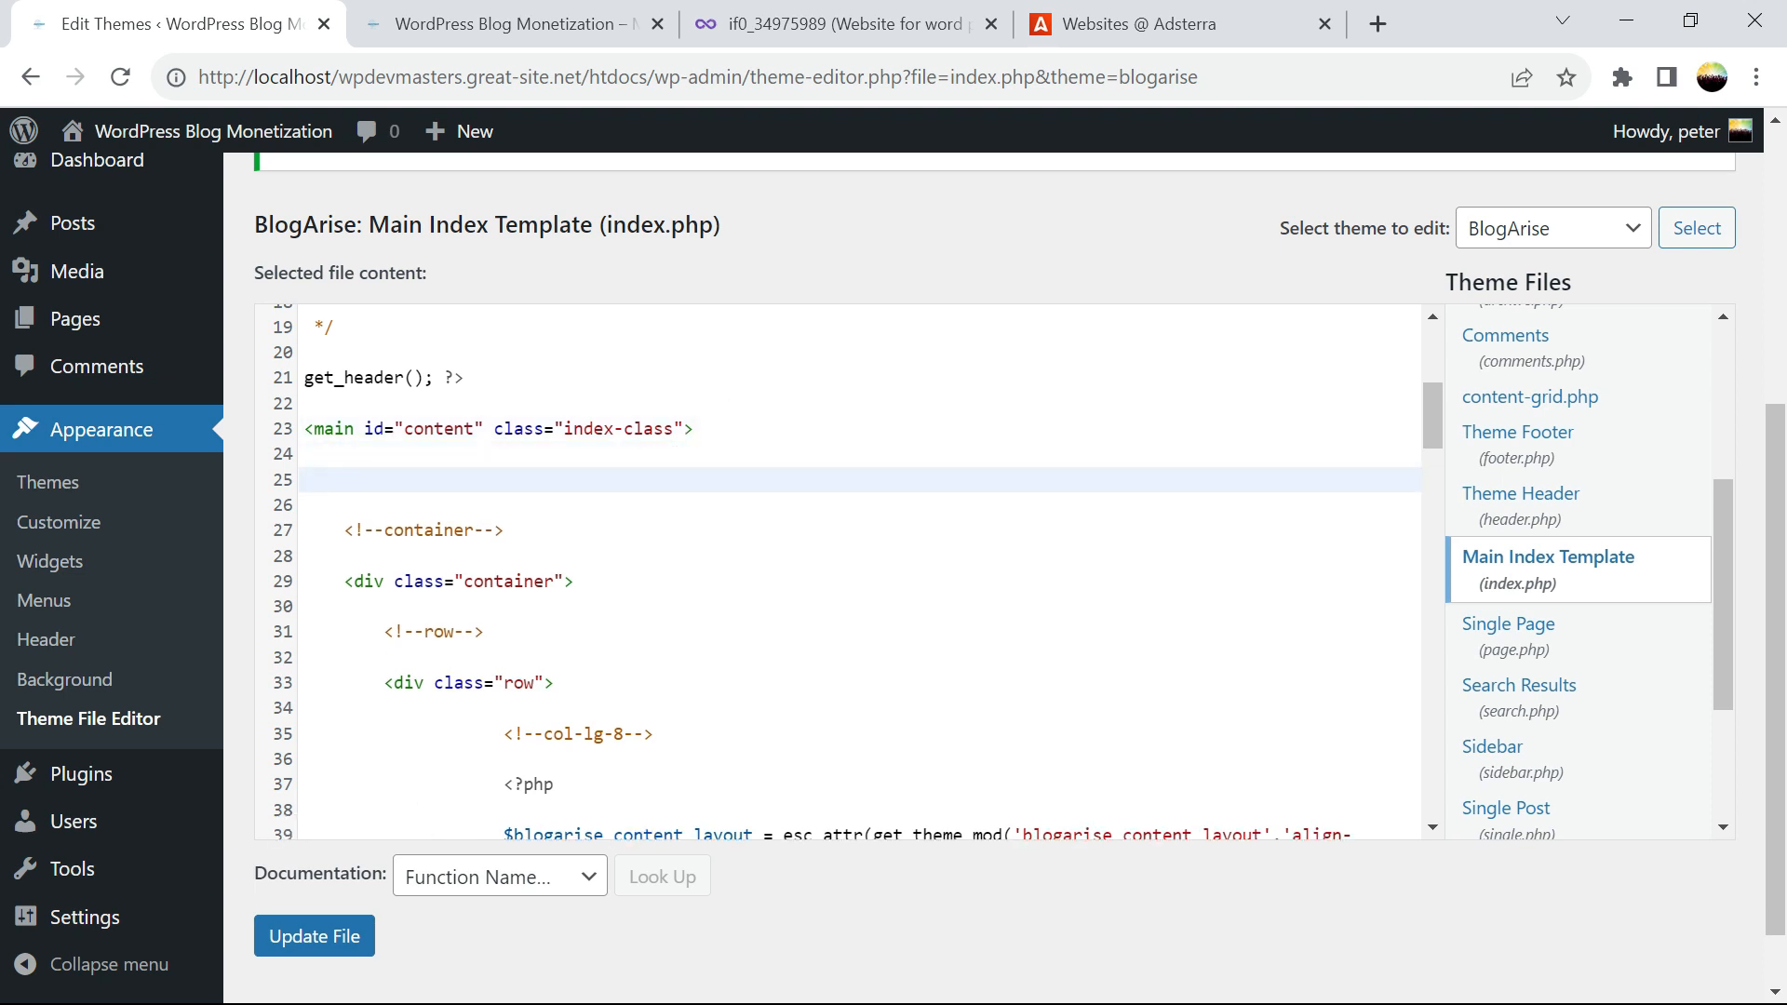
{"action": "type", "text": "<script type=\"text/javascript\"> \tatOptions = { \t\t'key' : '75f20288a2e8bfac4c03bda4bd7f9d5e', \t\t'format' : 'iframe', \t\t'height' : 60, \t\t'width' : 468, \t\t'params' : {} \t}; \tdocument.write('<scr' + 'ipt type=\"text/javascript\" src=\"http' + (location.protocol === 'https:' ? 's' : '') + '://www.profitablecreativeformat.com/75f20288a2e8bfac4c03bda4bd7f9d5e/invoke.js\"></scr' + 'ipt>'); </script>"}
{"action": "left_click", "coordinate": [342, 938]}
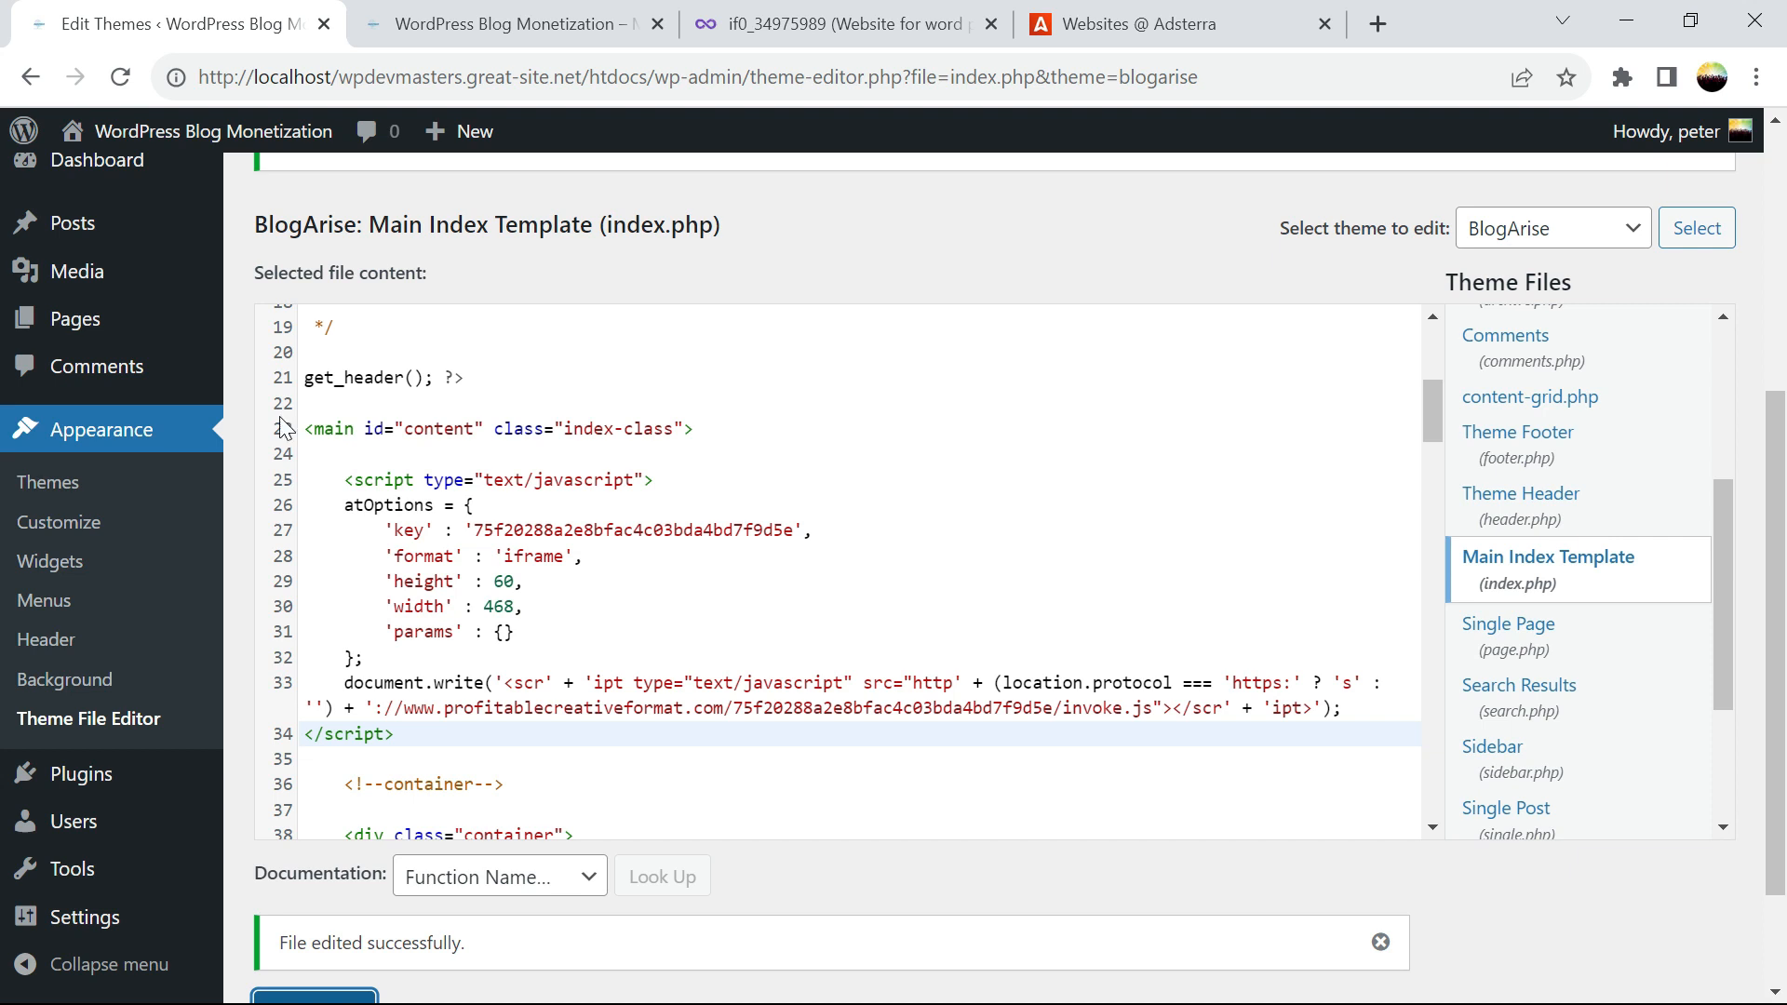
Reload the blog homepage to confirm the 468x60 banner appears below the navigation menu
{"action": "left_click", "coordinate": [408, 37]}
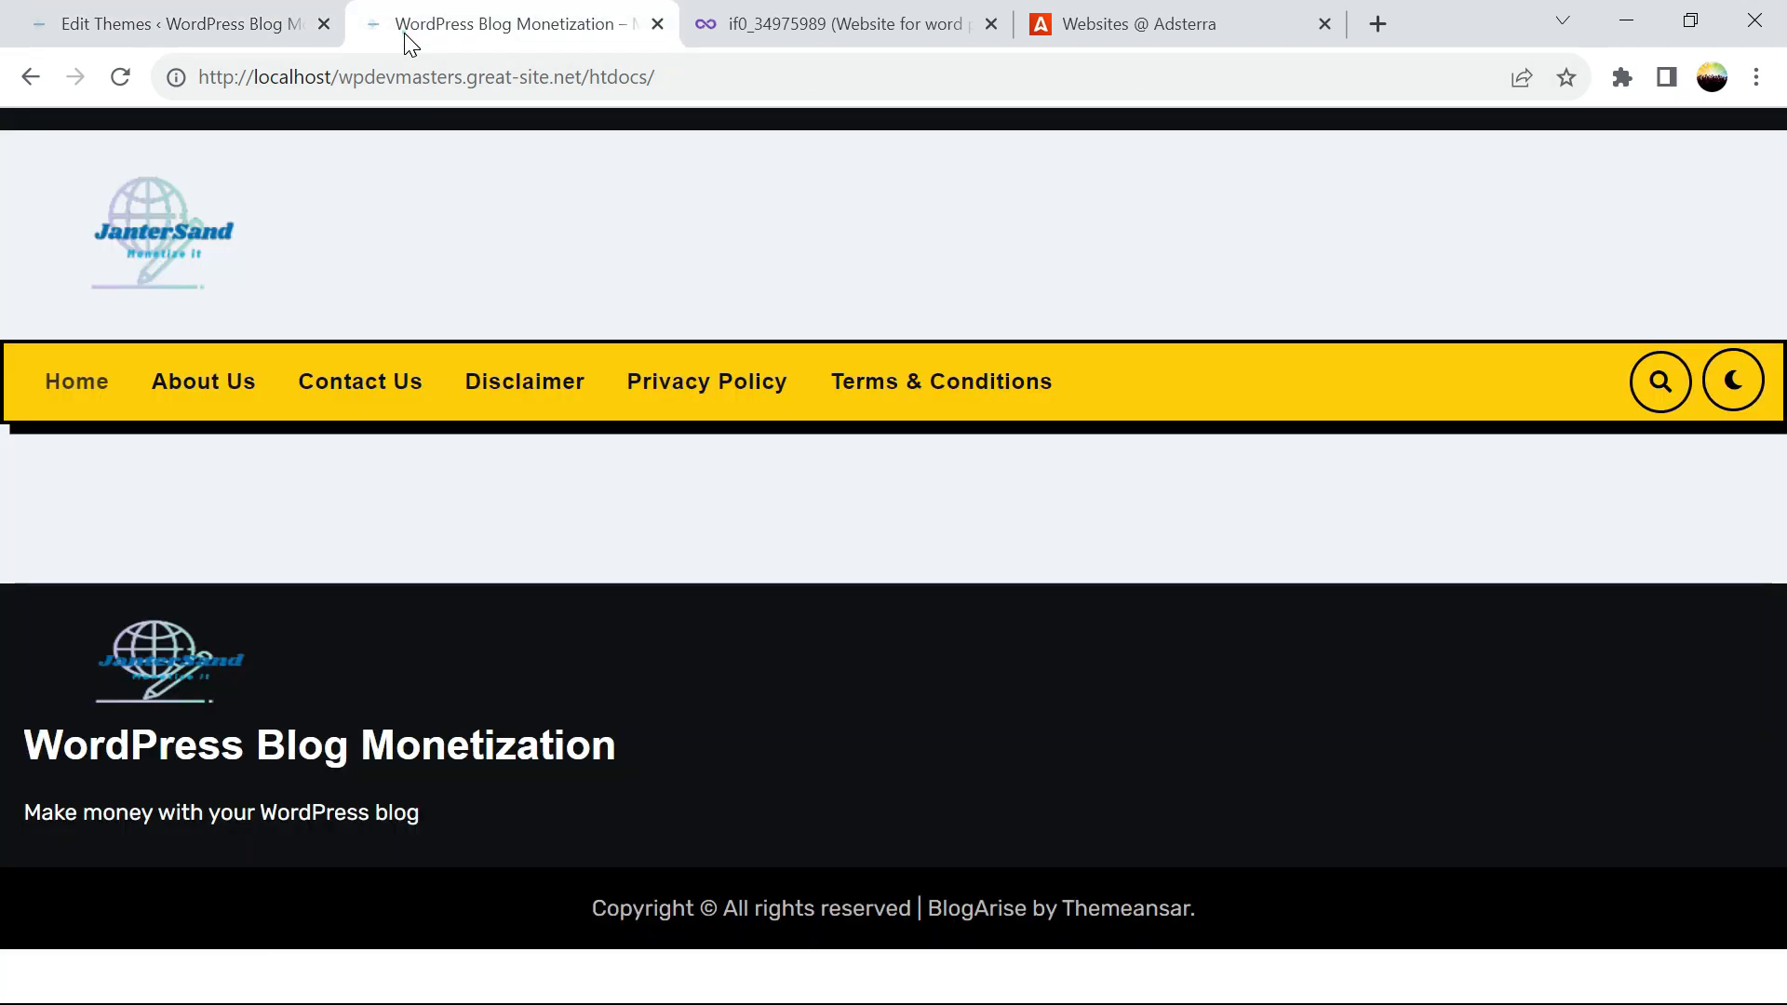
{"action": "left_click", "coordinate": [126, 79]}
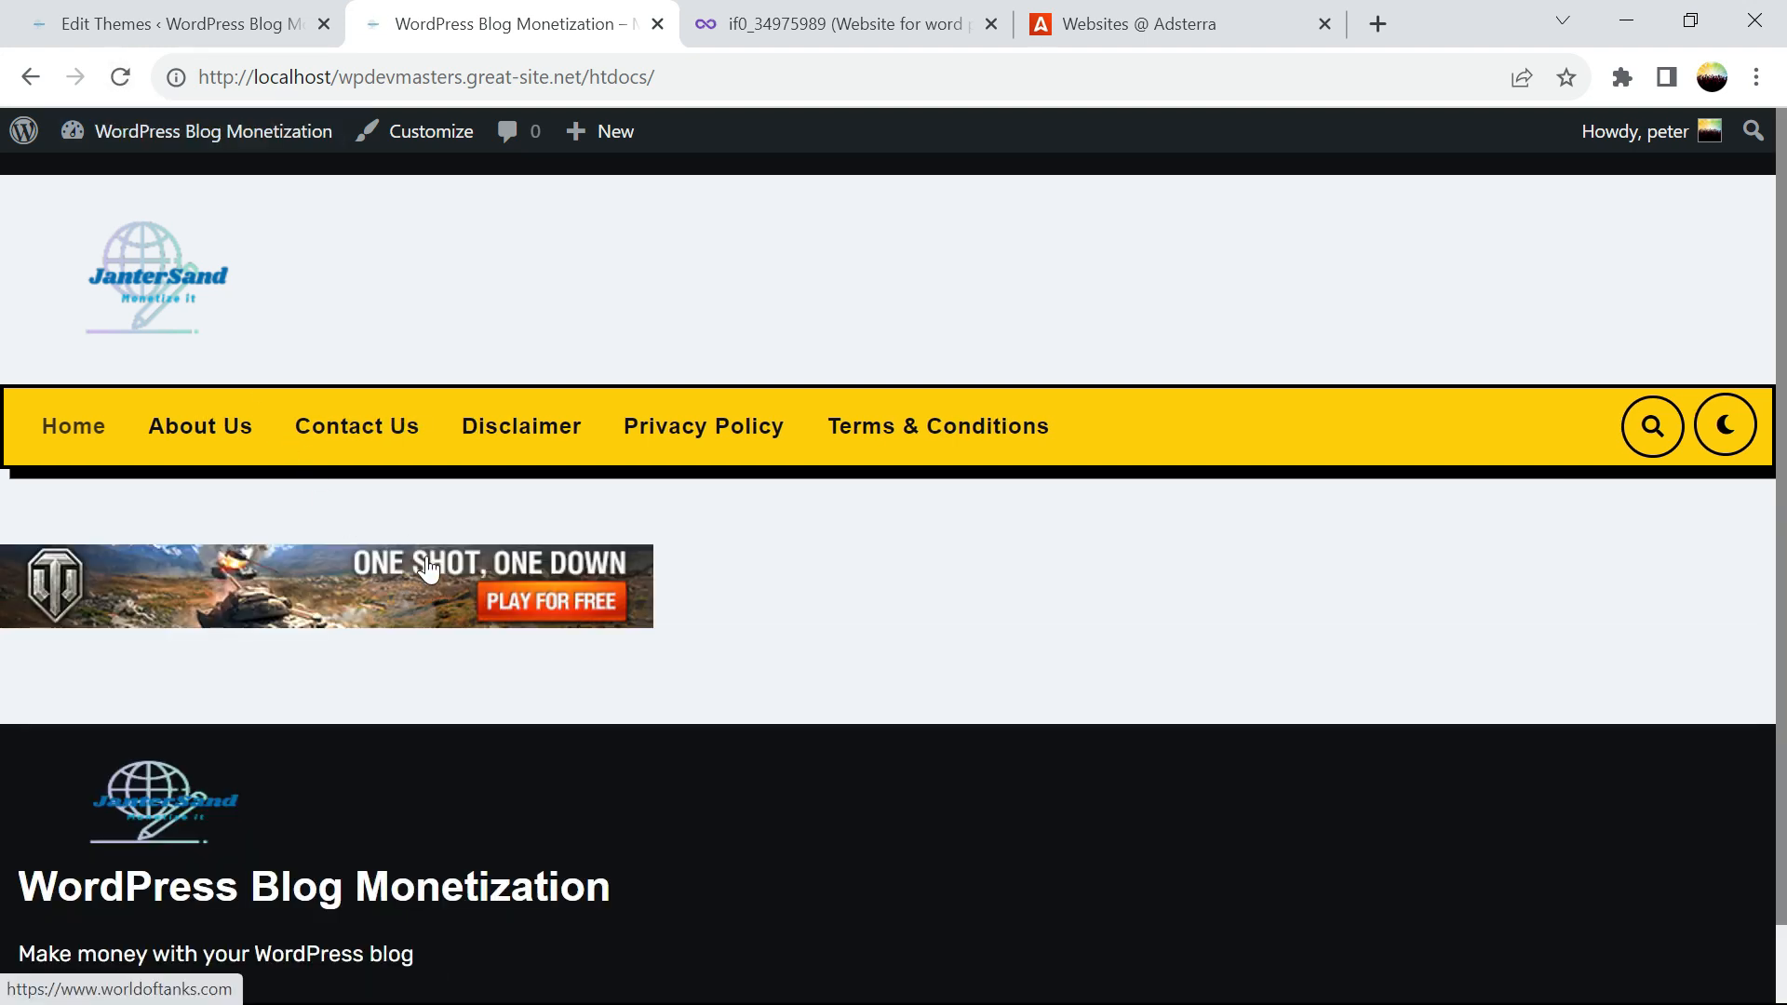
{"action": "scroll", "coordinate": [4, 223], "scroll_direction": "down", "scroll_amount": 1}
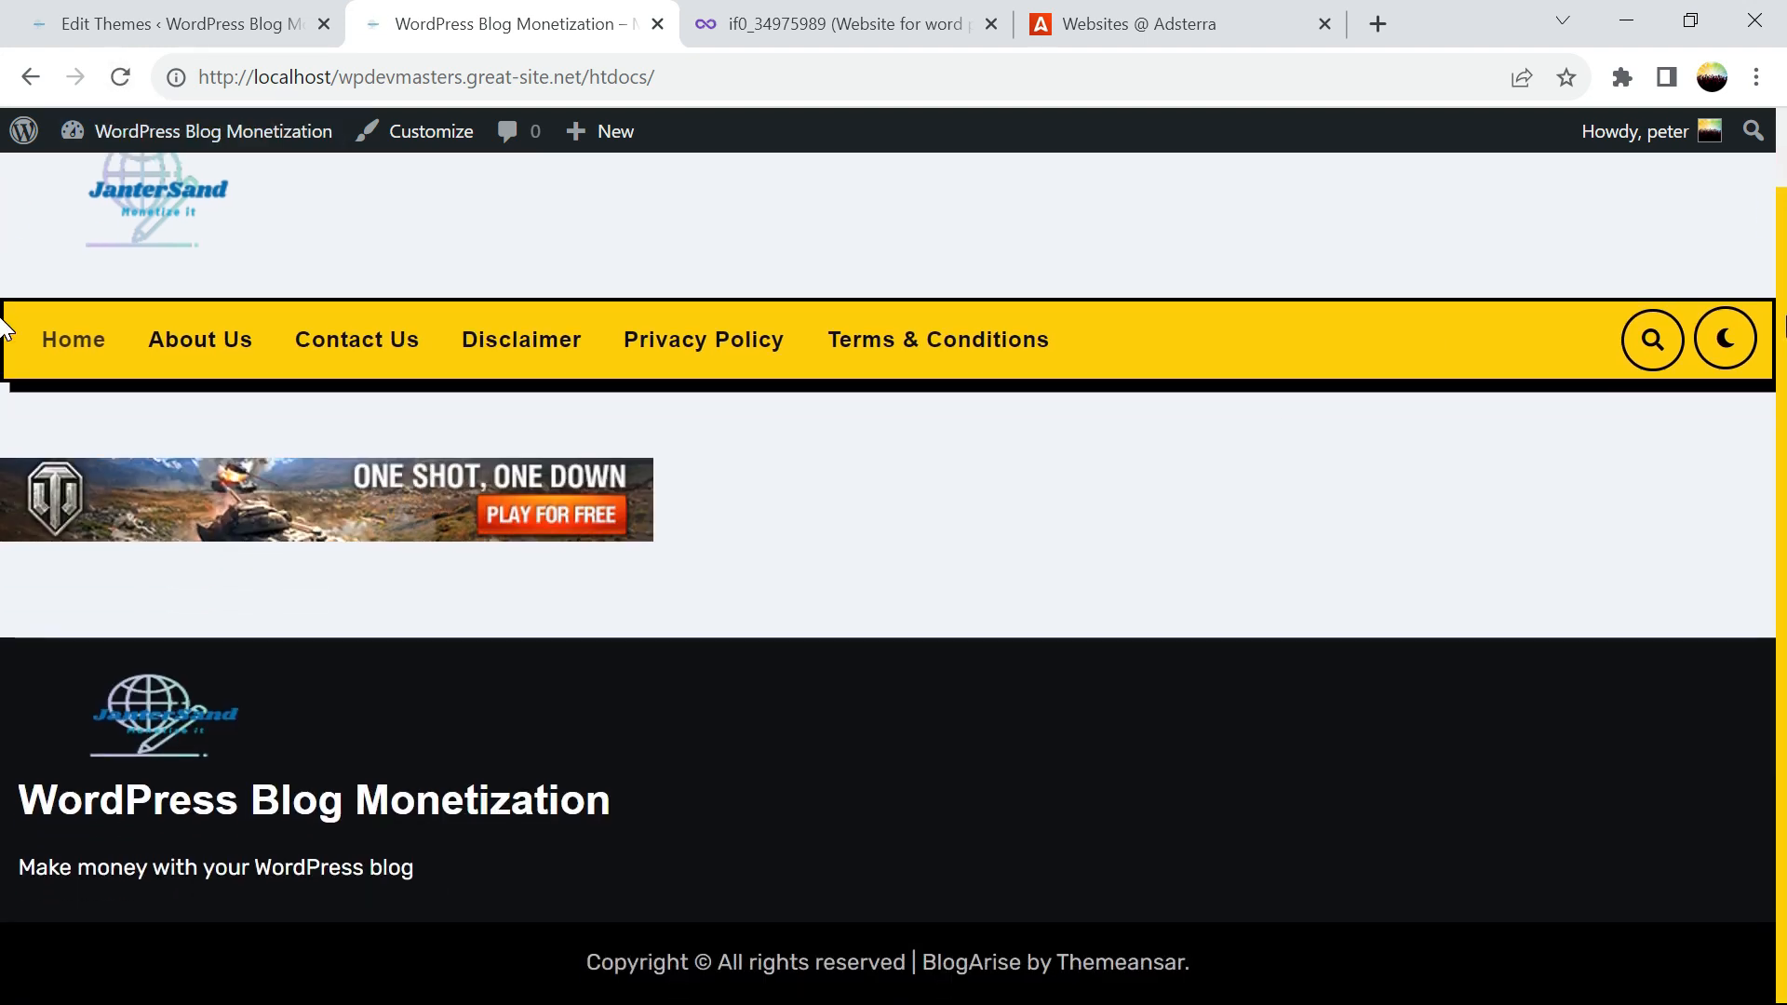
{"action": "left_click", "coordinate": [121, 23]}
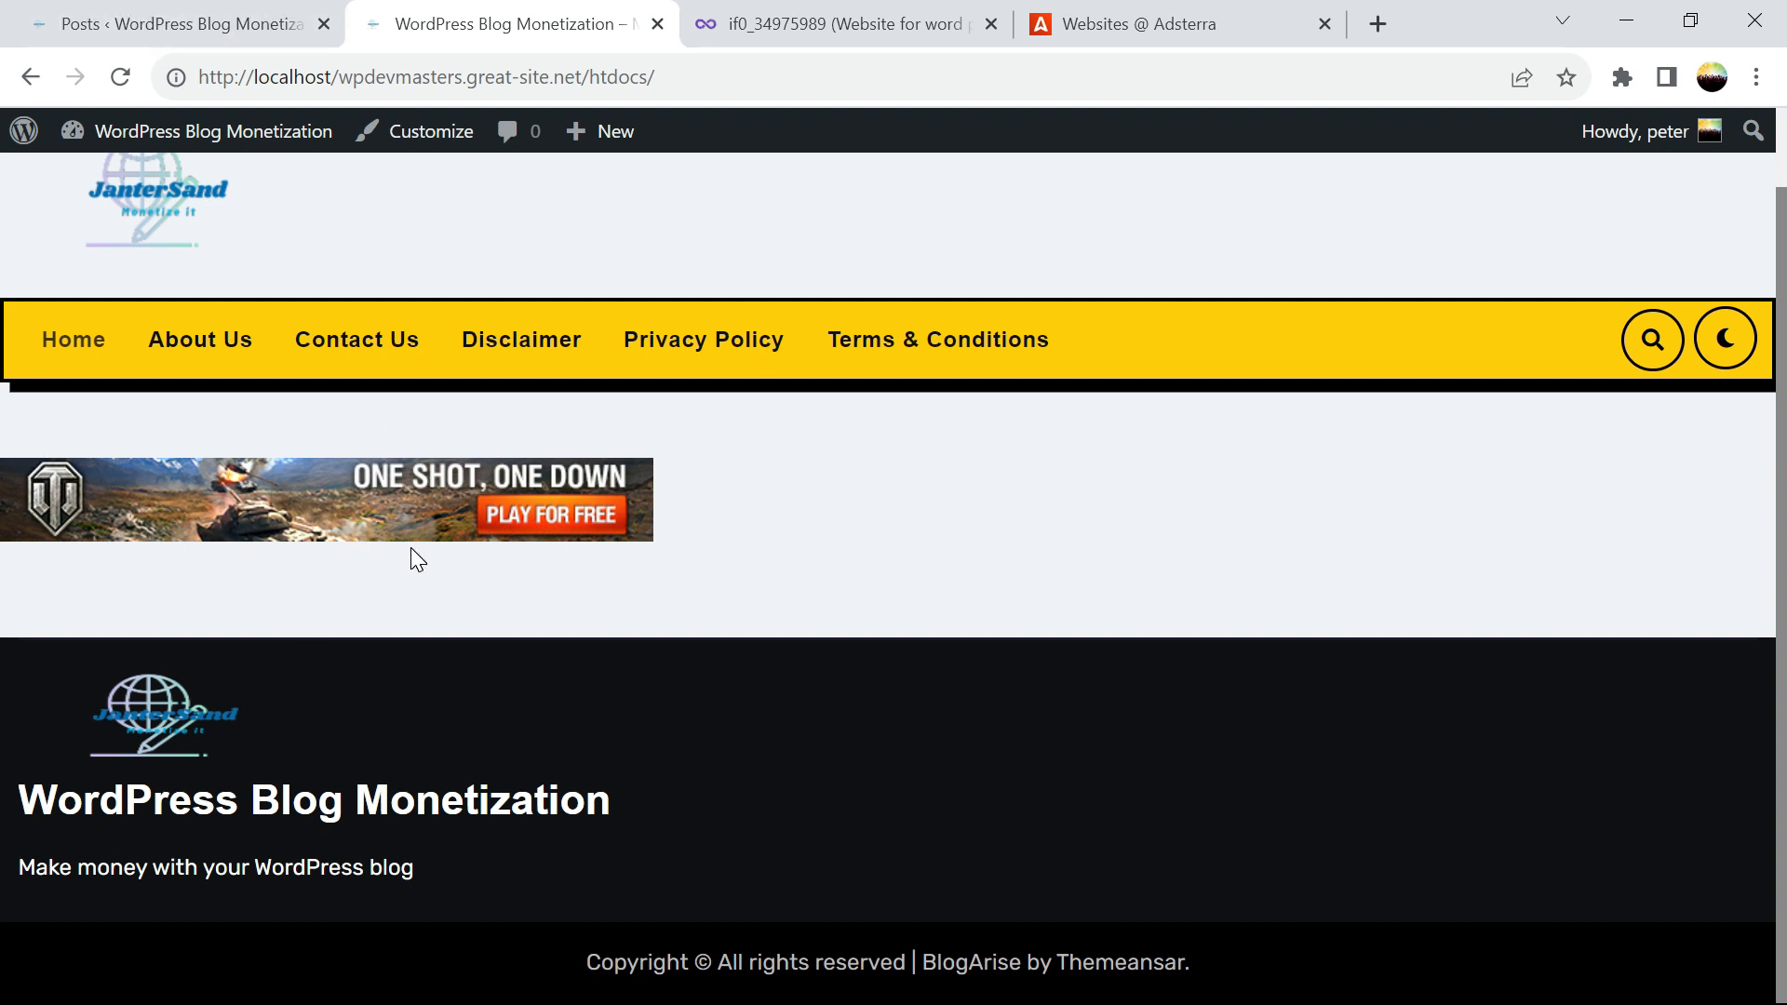
Reload Adsterra's websites page and expand wpdevmasters.great-site.net to view both banner units
{"action": "left_click", "coordinate": [240, 28]}
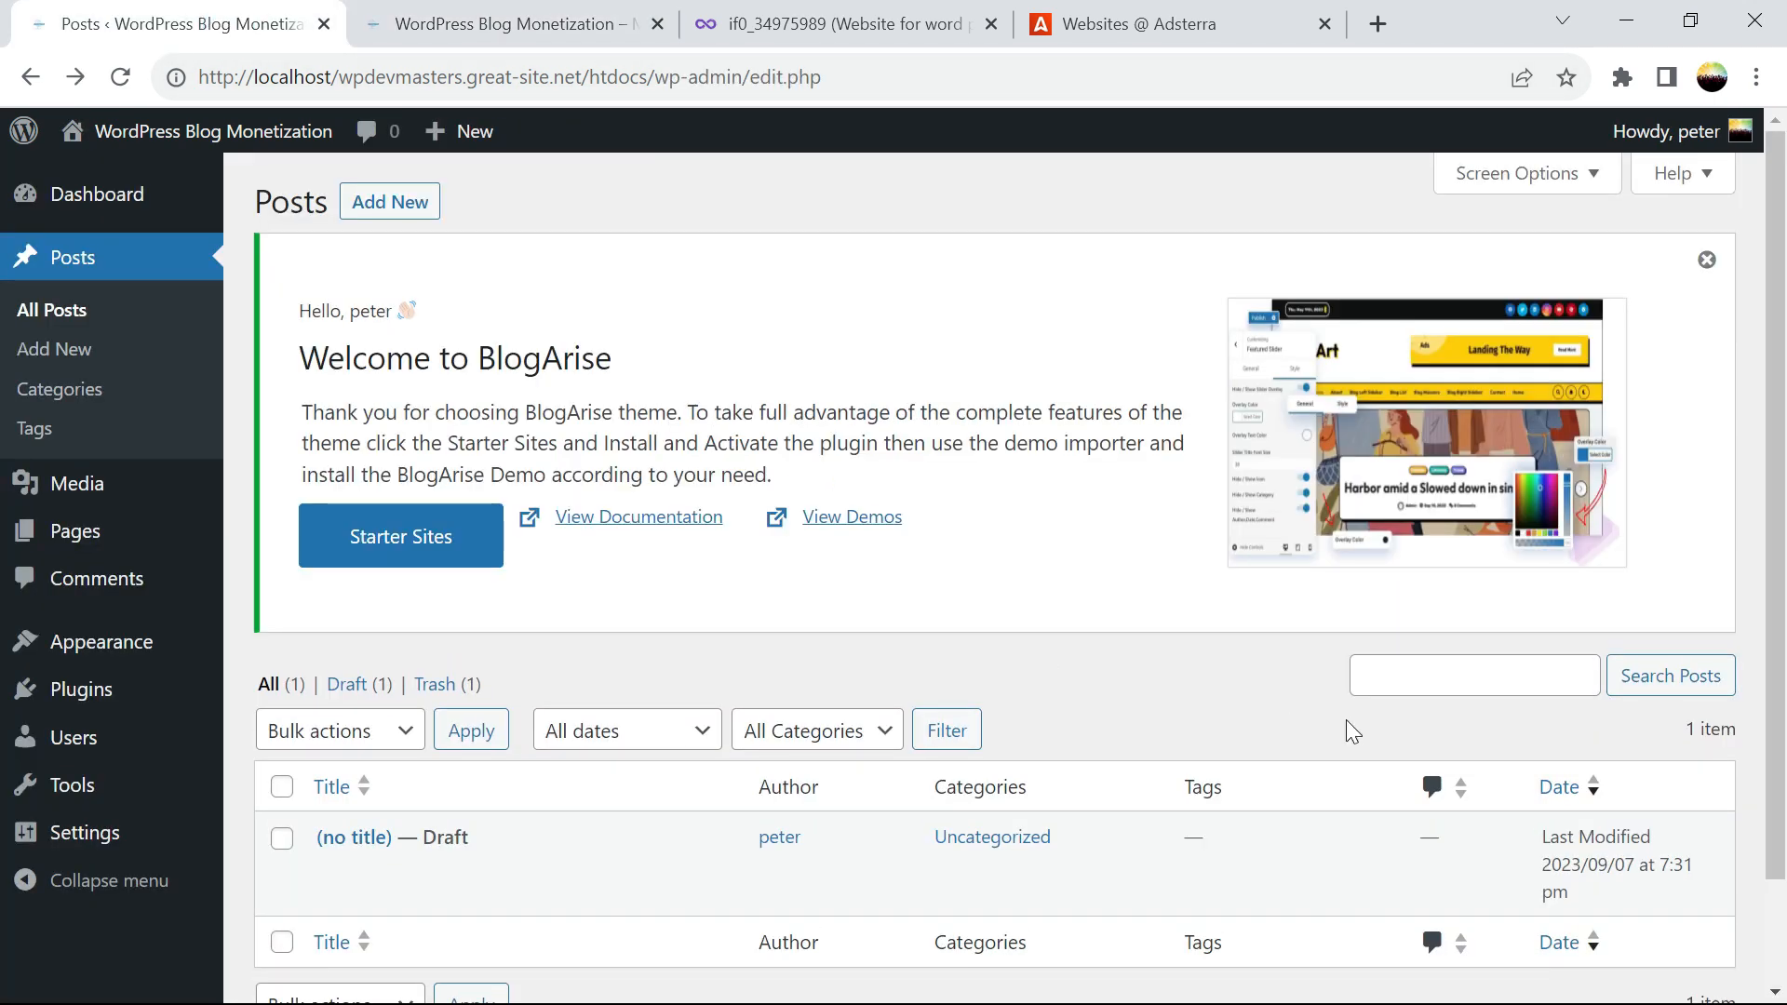
{"action": "left_click", "coordinate": [1175, 23]}
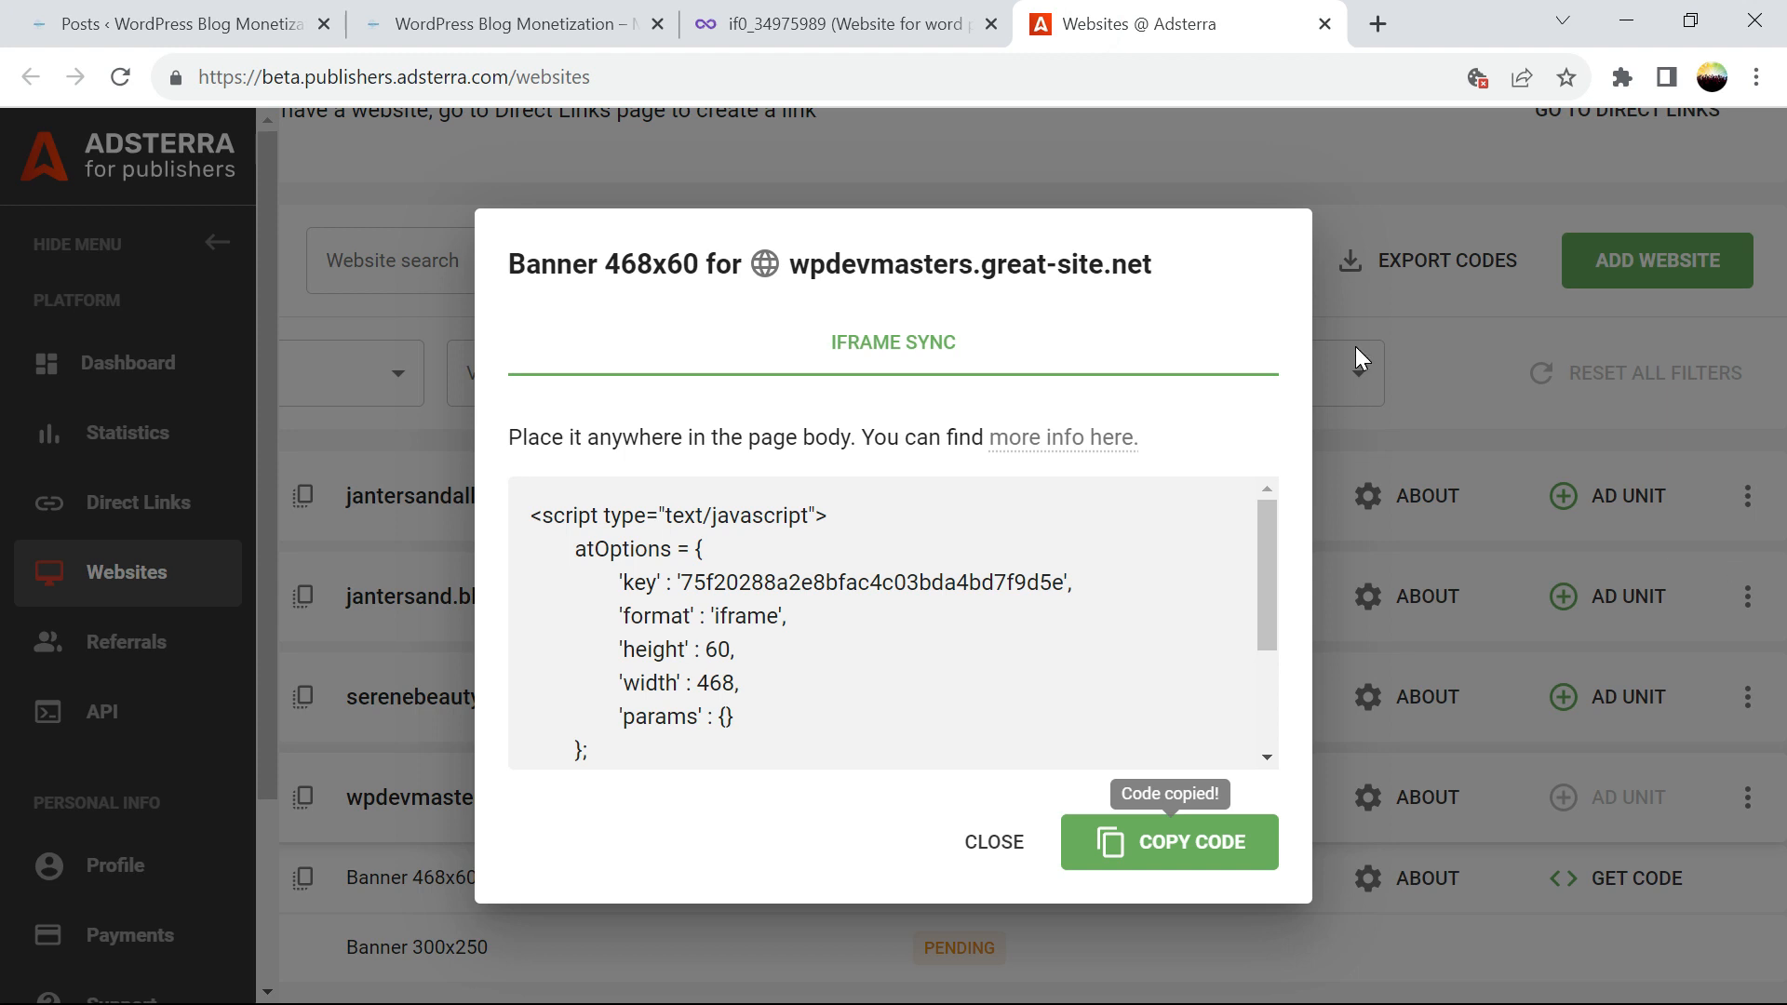
{"action": "left_click", "coordinate": [992, 840]}
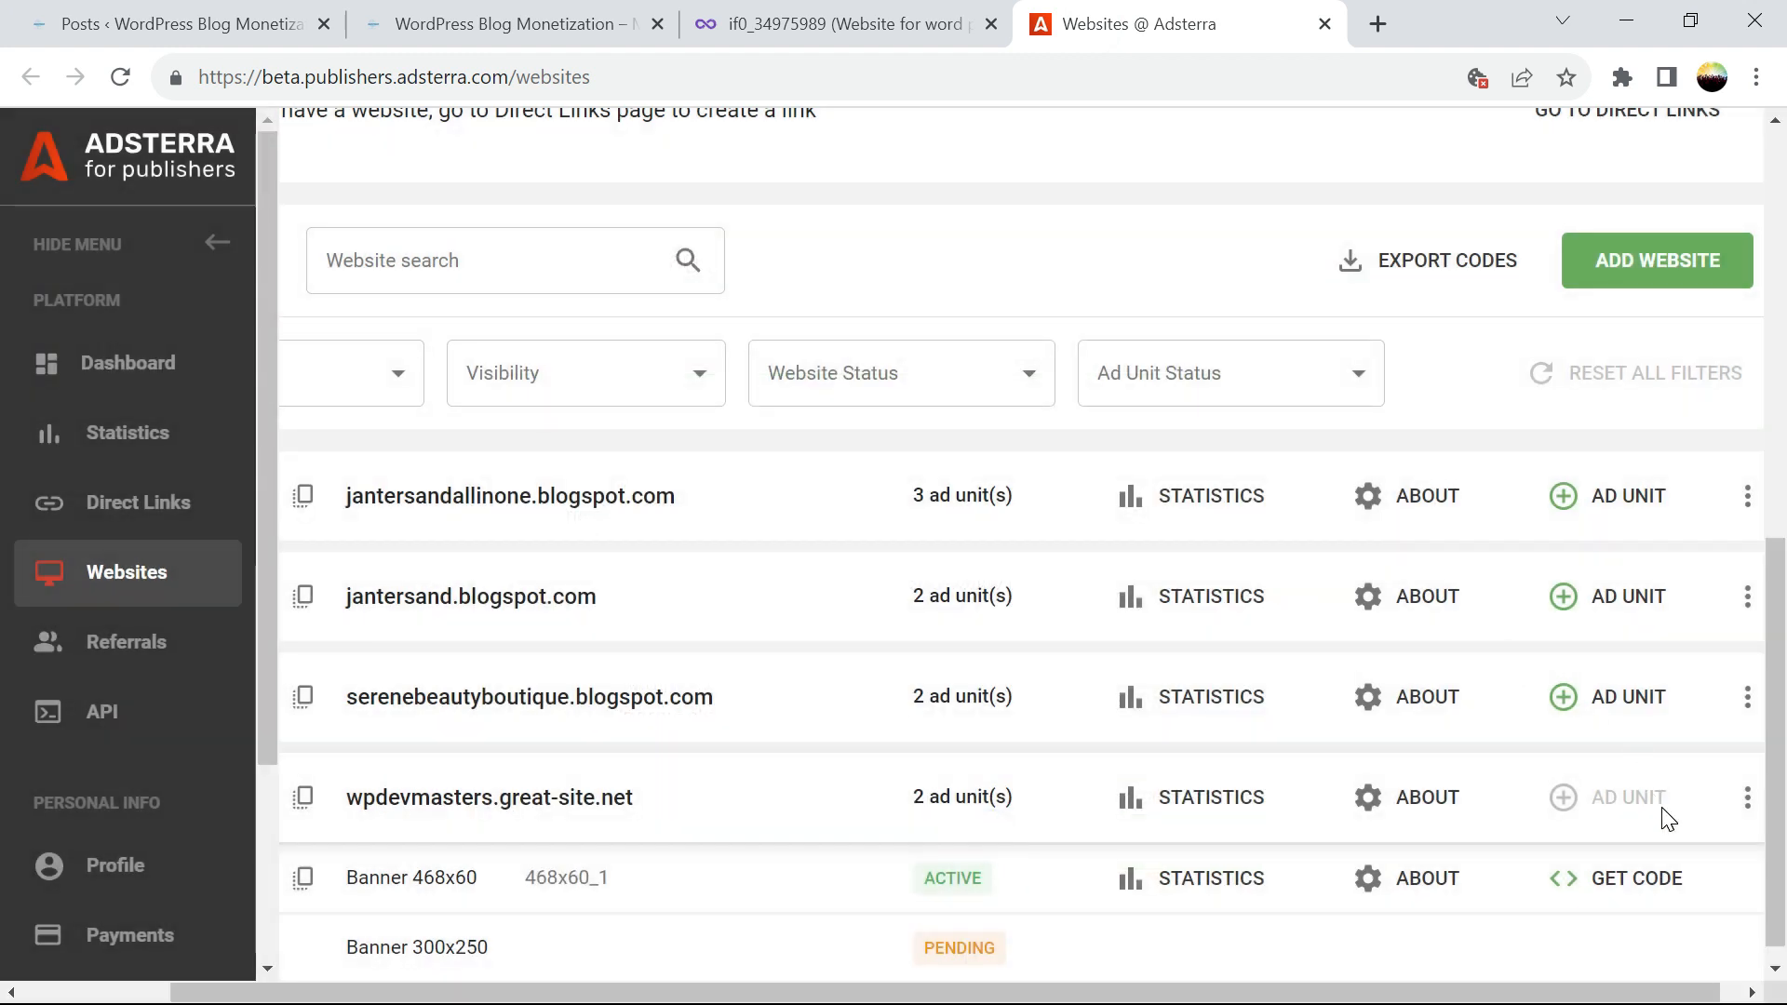
{"action": "left_click", "coordinate": [119, 76]}
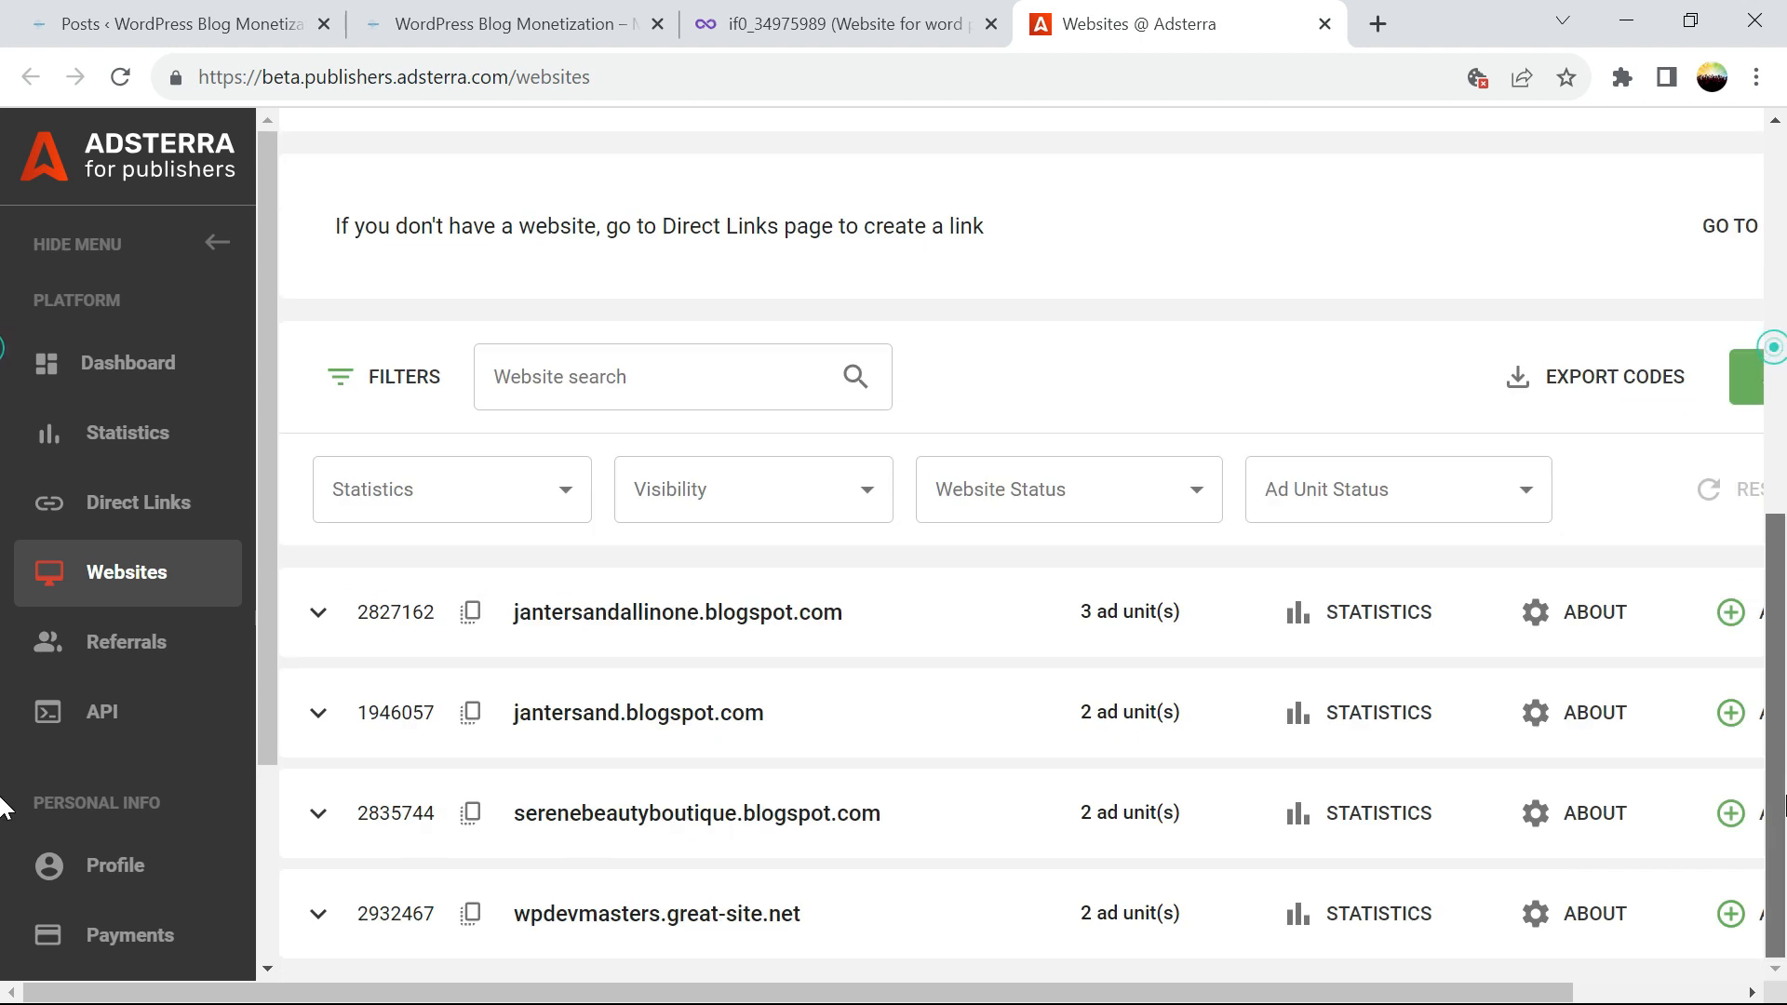
{"action": "left_click", "coordinate": [321, 924]}
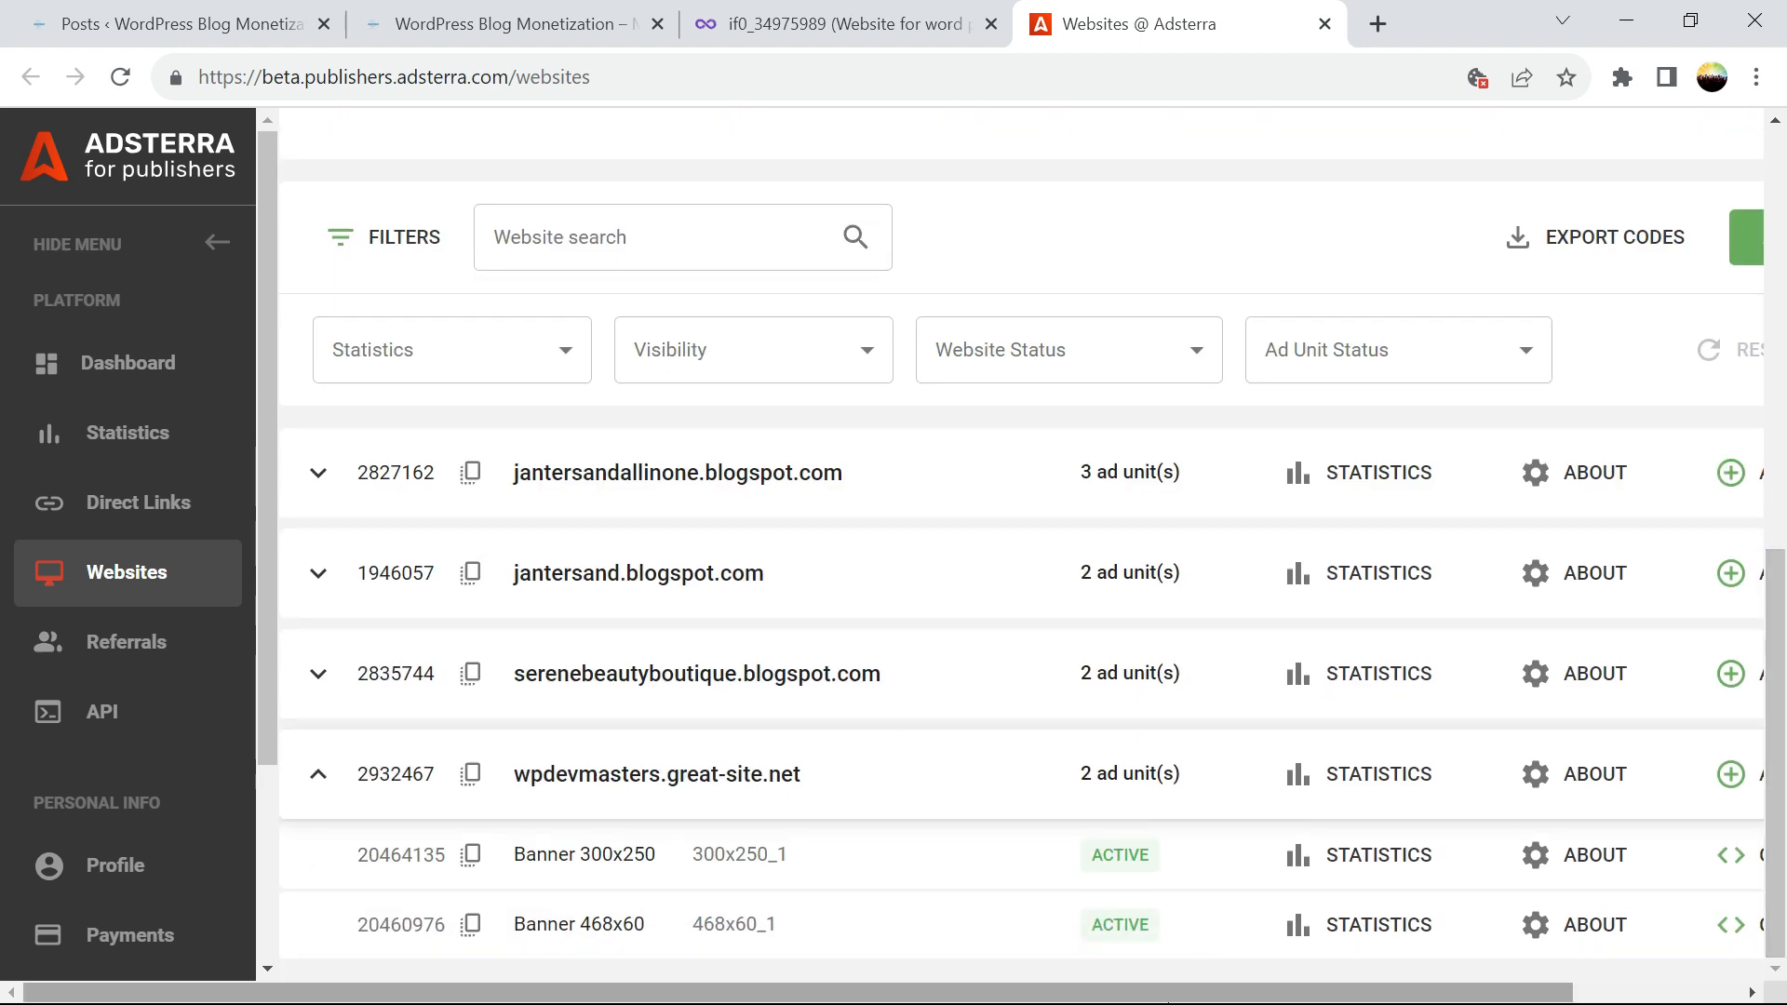
{"action": "left_click_drag", "start_coordinate": [1180, 996], "coordinate": [1347, 994]}
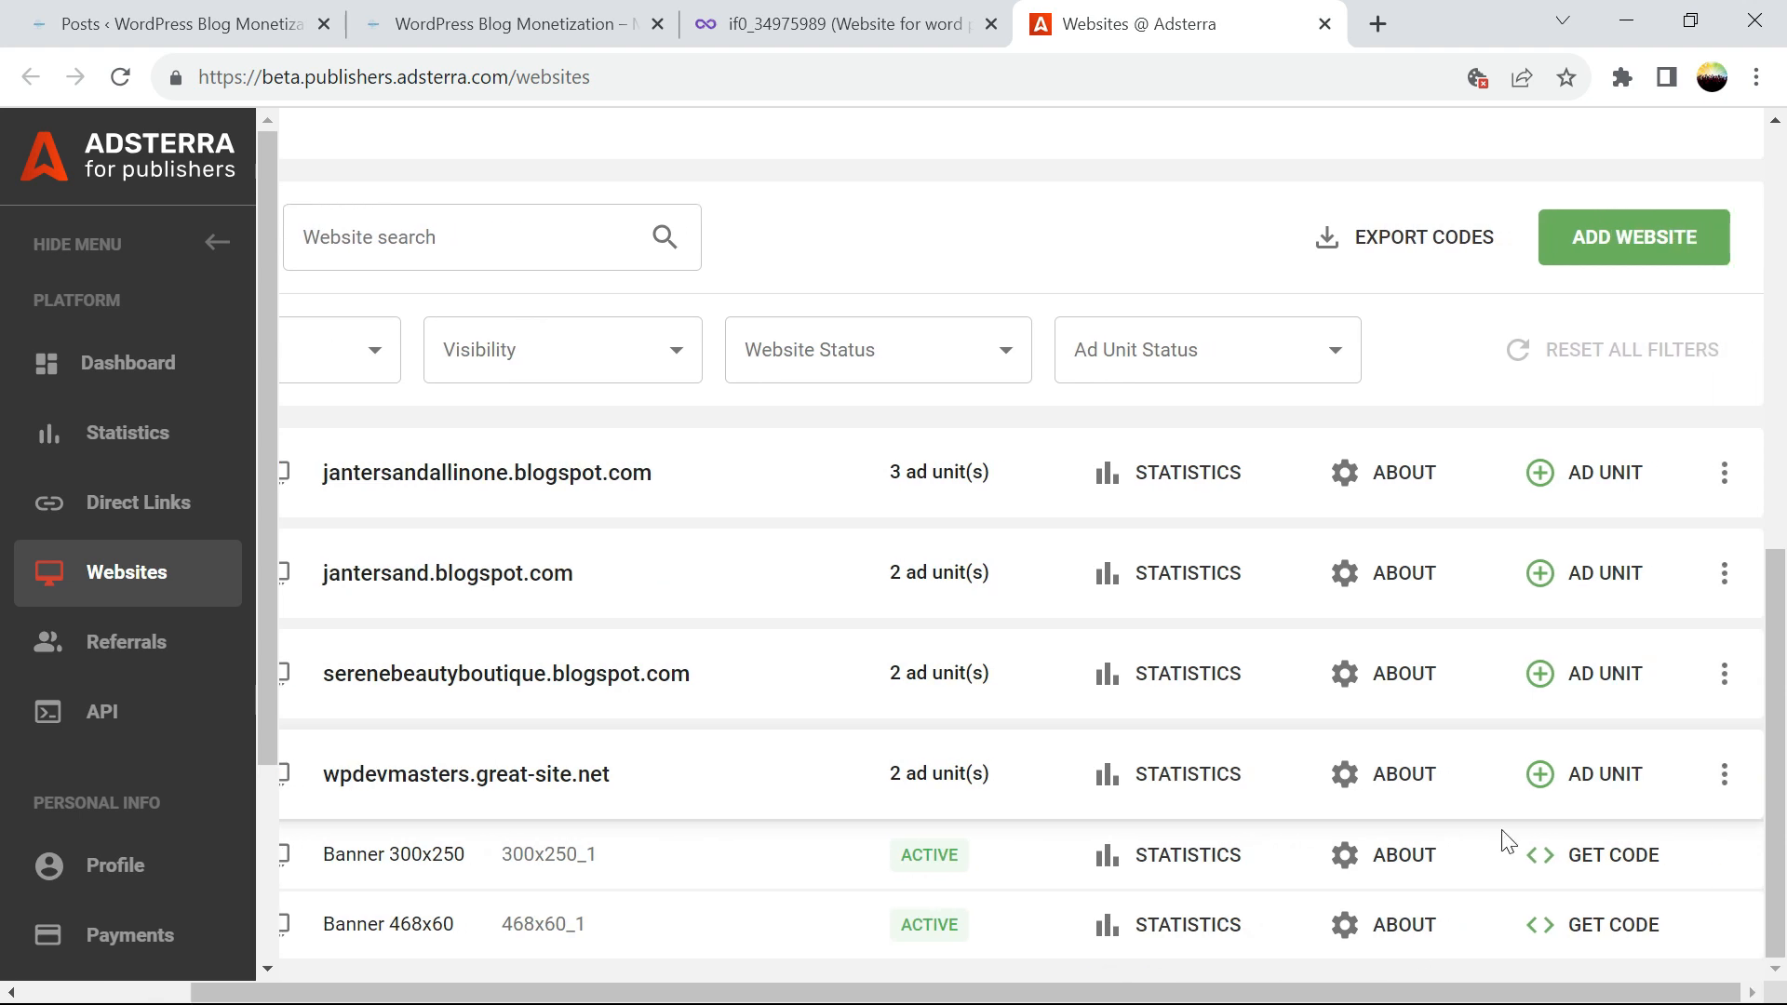
Dismiss the new ad unit form without adding one and return to WordPress Posts
{"action": "left_click", "coordinate": [1540, 775]}
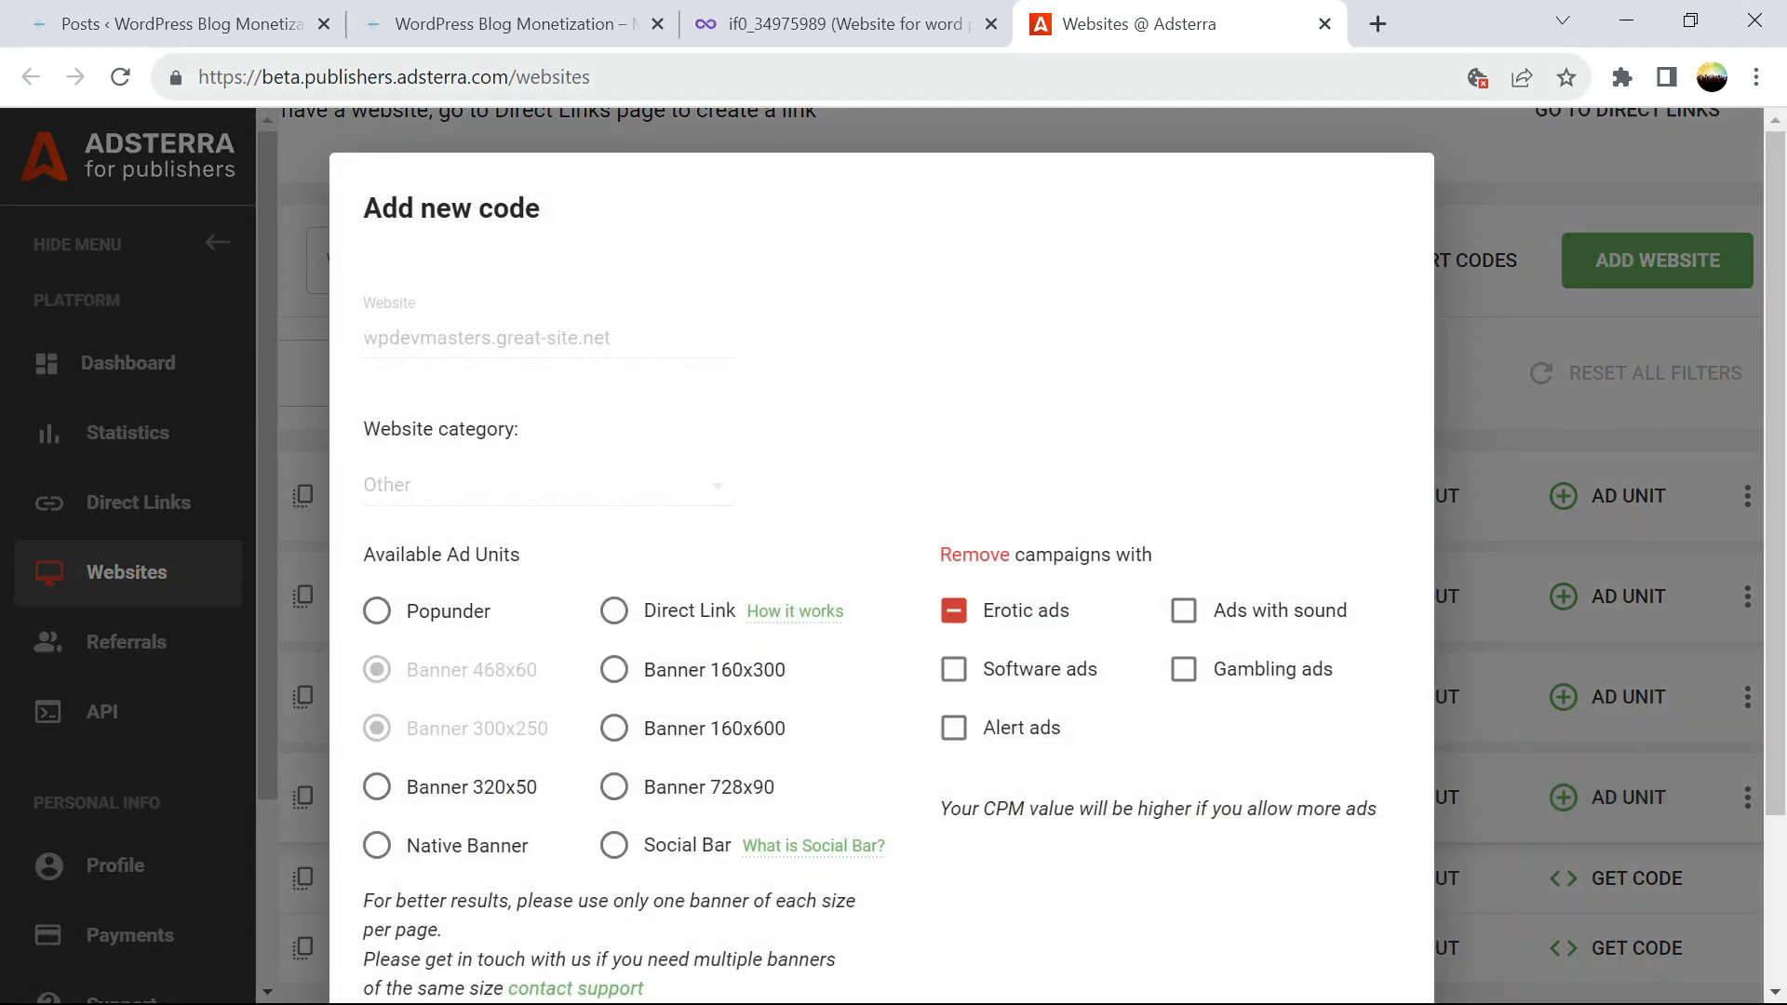
{"action": "left_click", "coordinate": [1044, 126]}
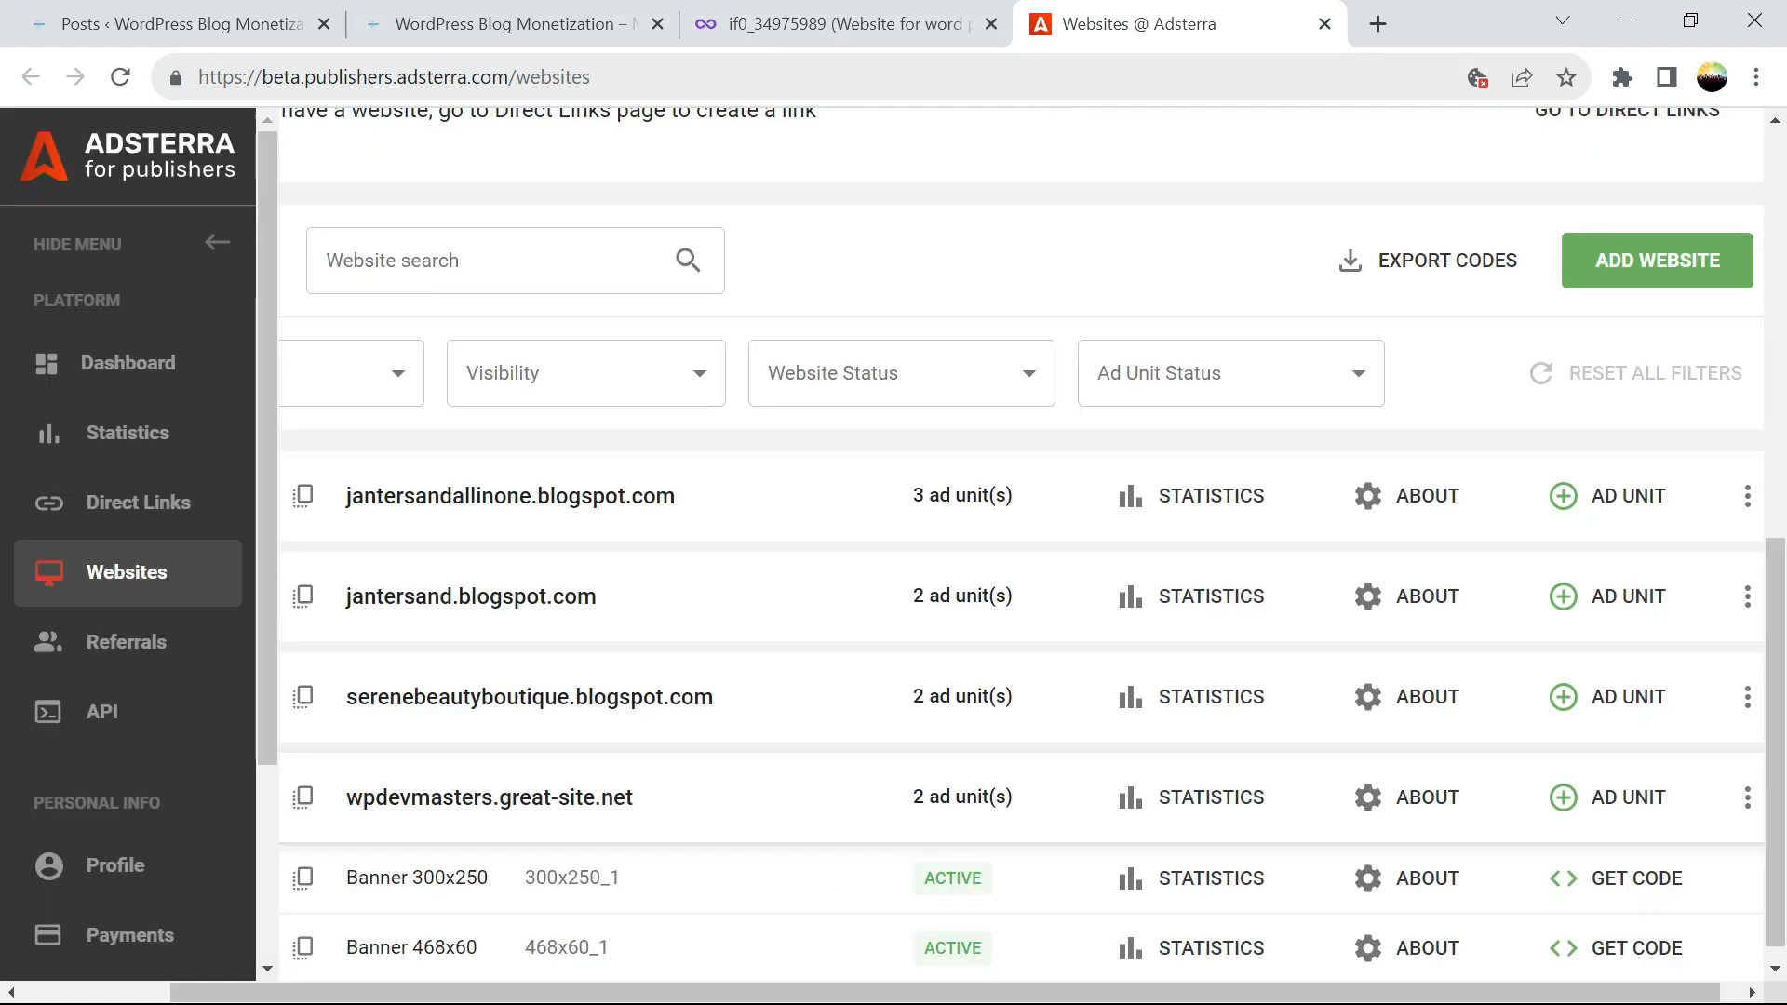
{"action": "left_click", "coordinate": [123, 26]}
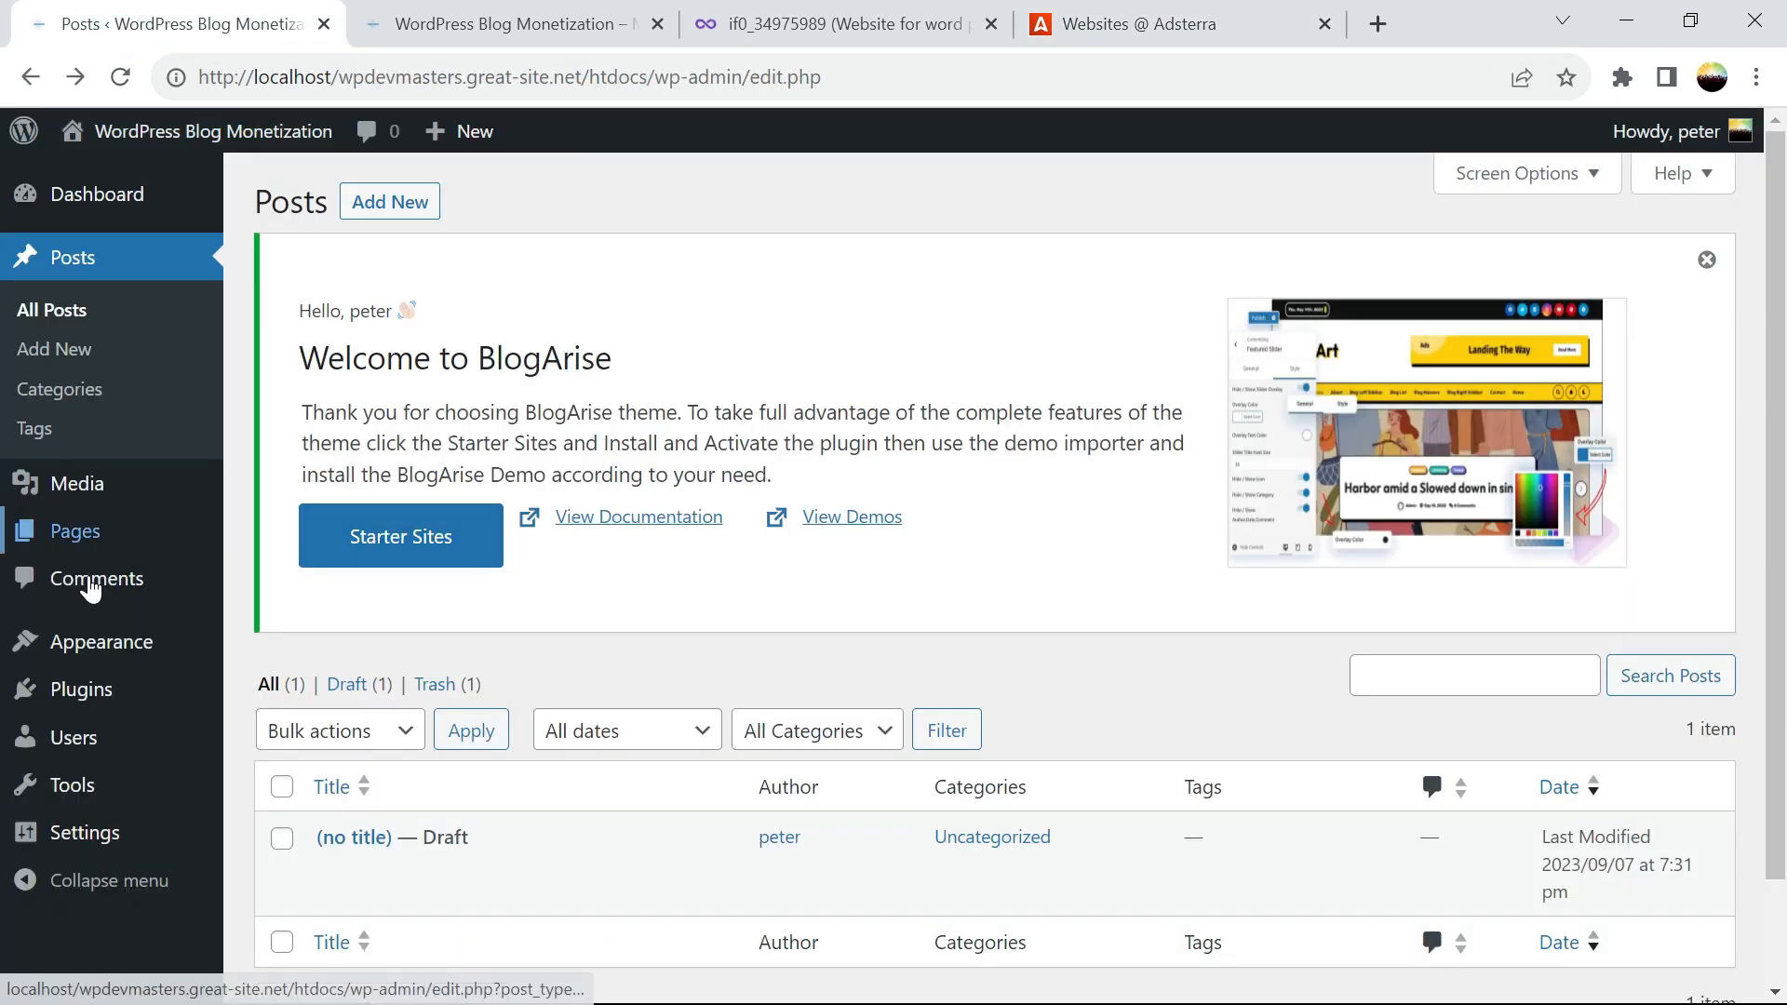
Open BlogArise's Main Index Template (index.php) in the Theme File Editor and scroll down its code
{"action": "left_click", "coordinate": [89, 642]}
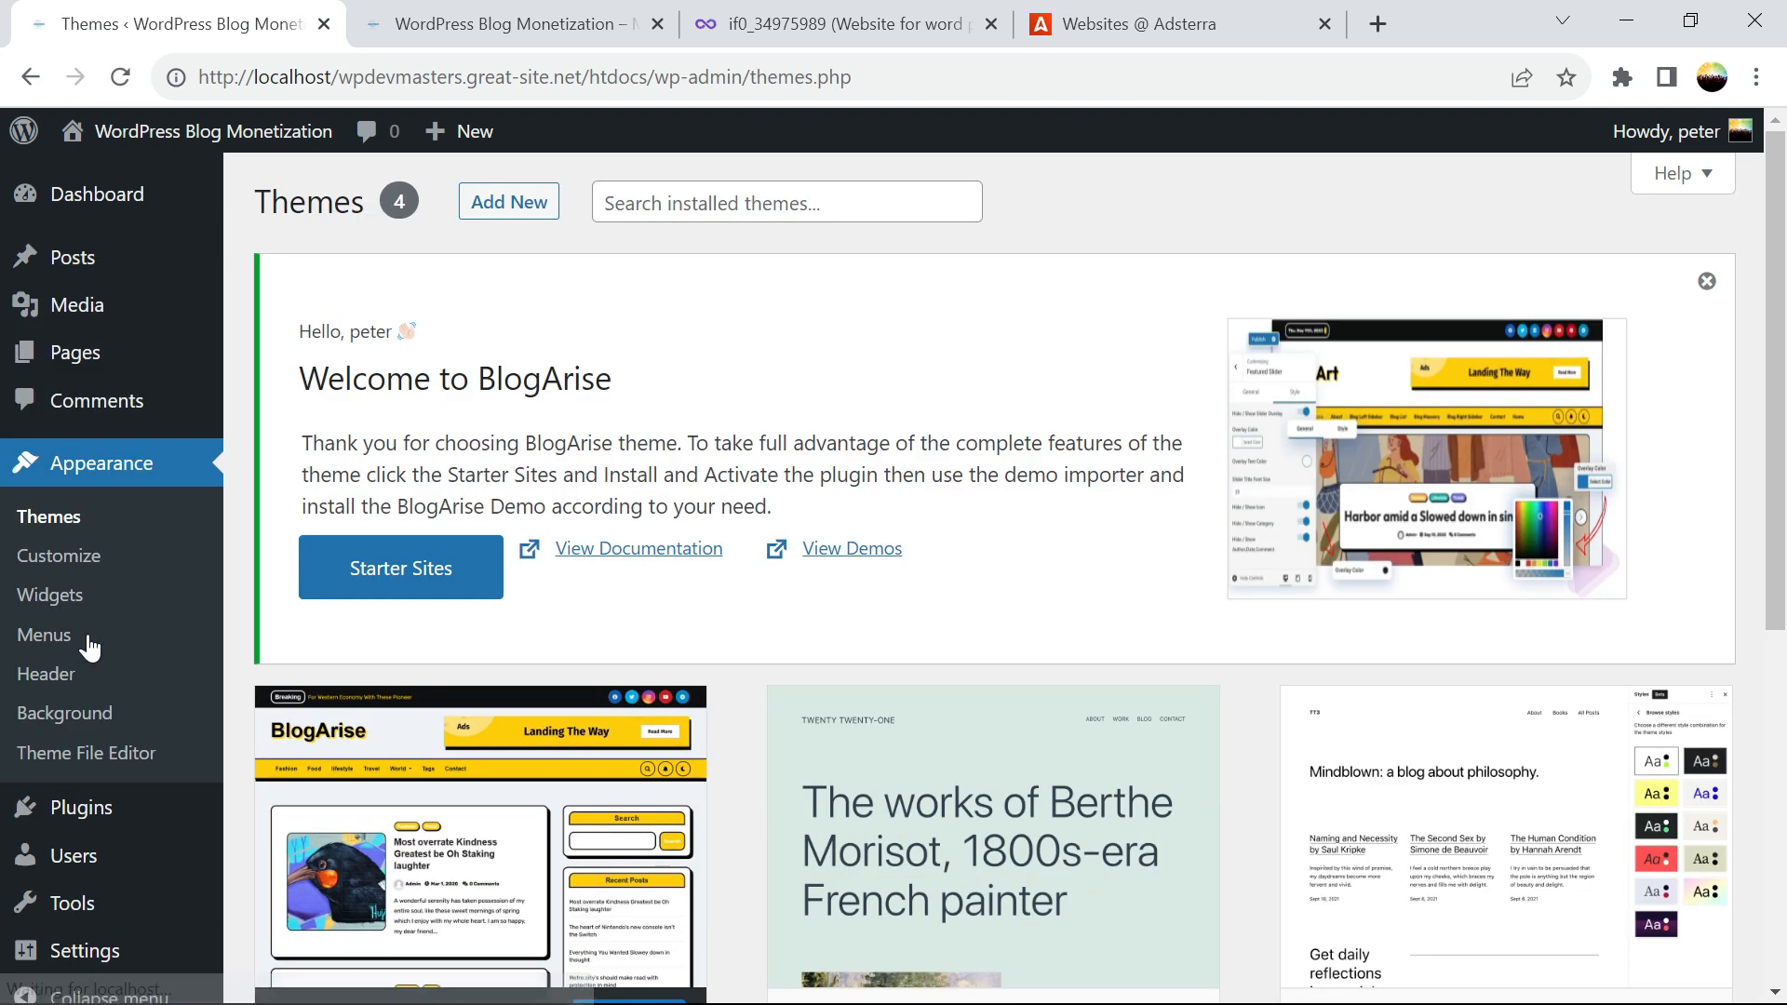
{"action": "left_click", "coordinate": [101, 758]}
{"action": "left_click_drag", "start_coordinate": [1773, 352], "coordinate": [1783, 735]}
{"action": "left_click_drag", "start_coordinate": [1713, 374], "coordinate": [1733, 575]}
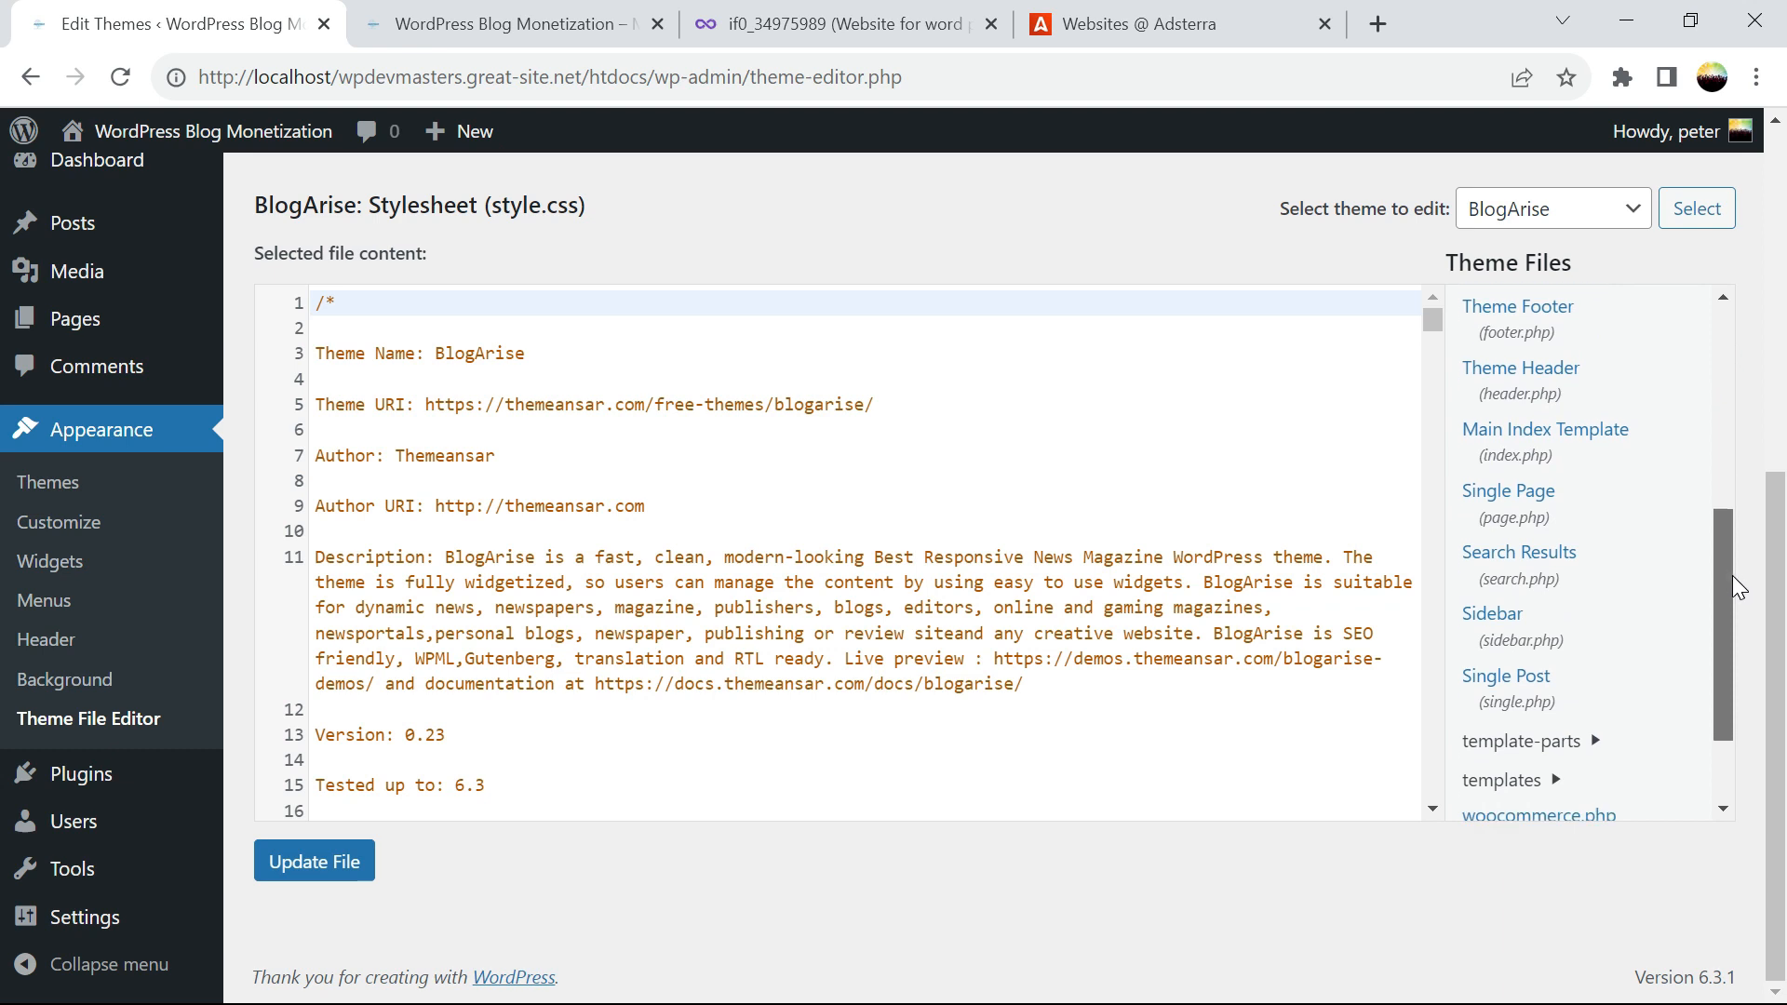
{"action": "left_click", "coordinate": [1534, 456]}
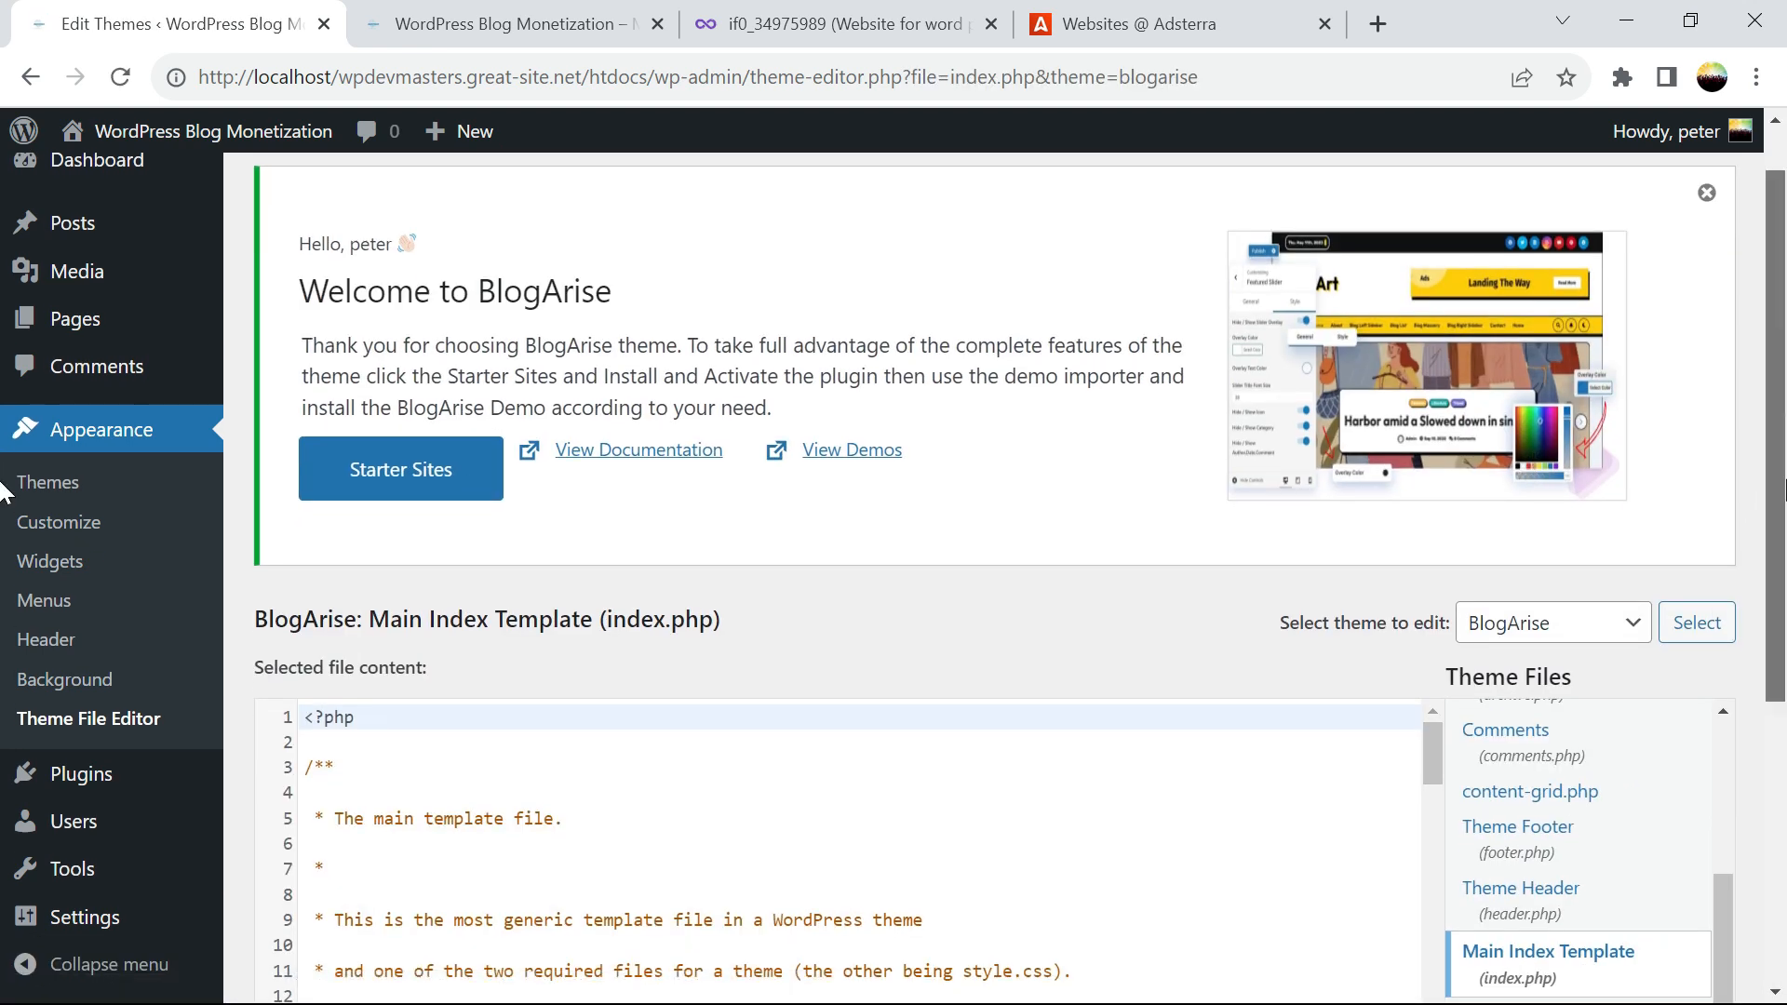
{"action": "scroll", "coordinate": [1459, 456], "scroll_direction": "down", "scroll_amount": 3}
{"action": "left_click_drag", "start_coordinate": [1429, 371], "coordinate": [1454, 781]}
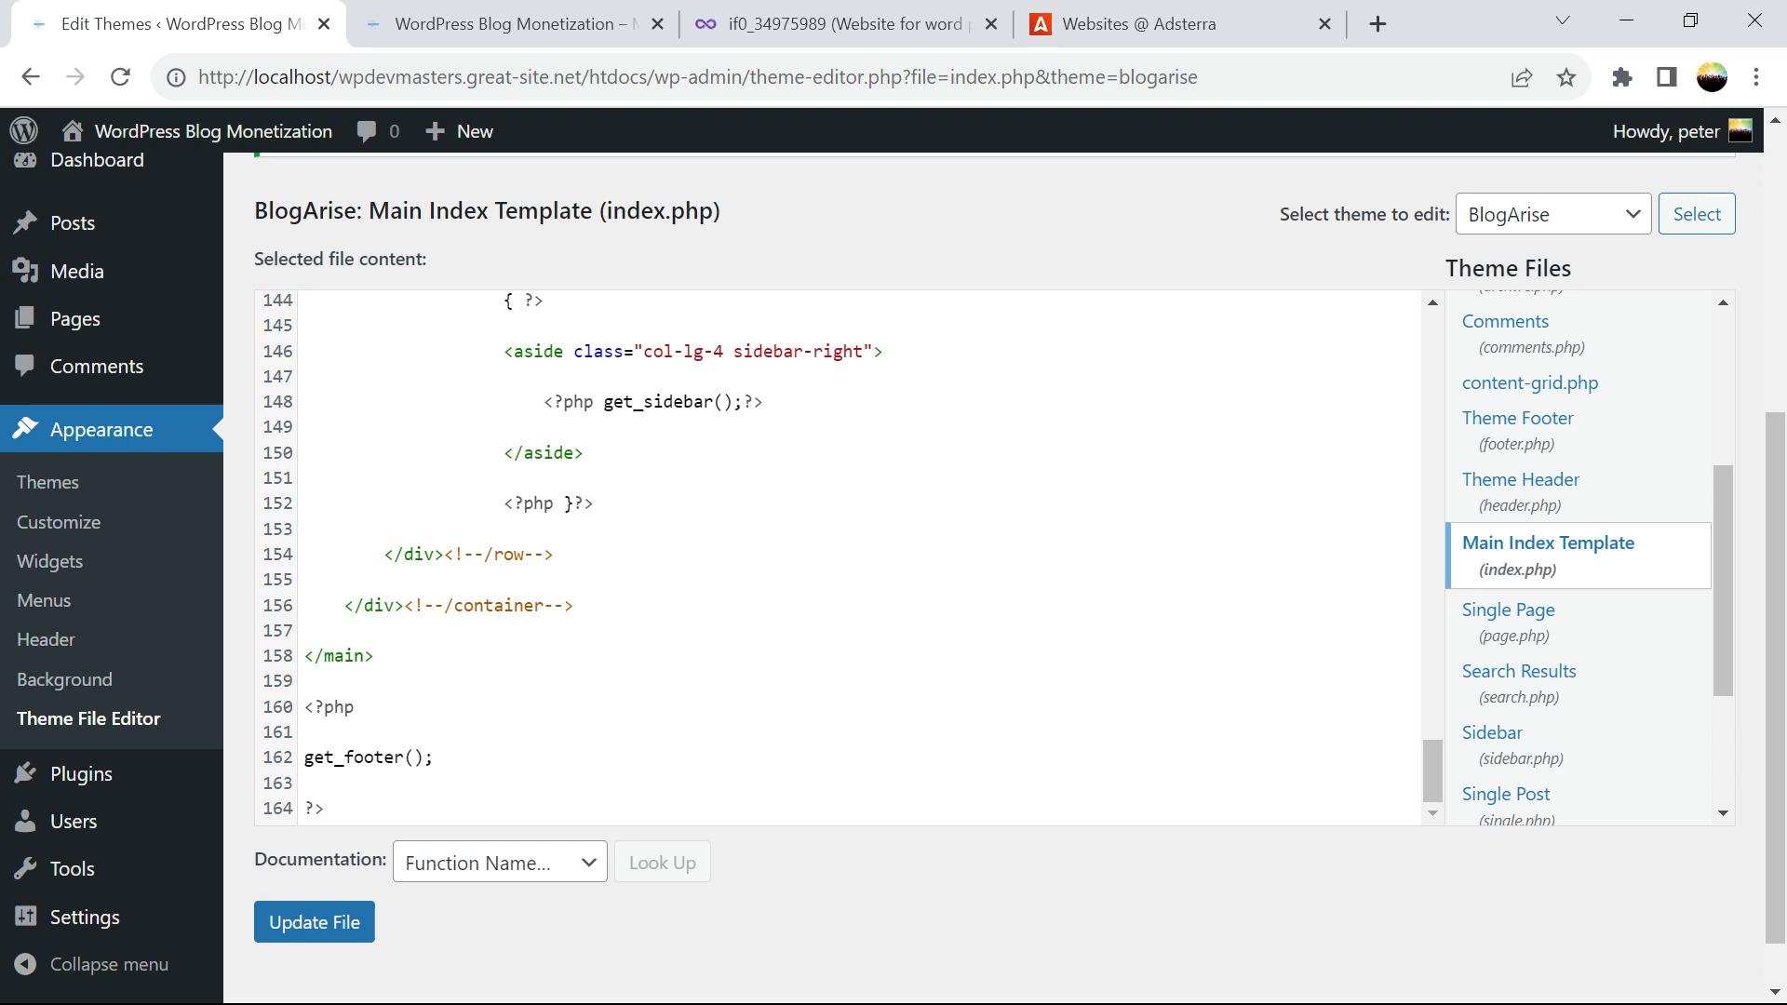
{"action": "mouse_move", "coordinate": [1437, 784]}
{"action": "left_mouse_down"}
{"action": "mouse_move", "coordinate": [1421, 523]}
{"action": "mouse_move", "coordinate": [1438, 795]}
{"action": "left_mouse_up"}
Add a blank line after the closing container div on line 156, undoing a stray paste
{"action": "left_click", "coordinate": [626, 603]}
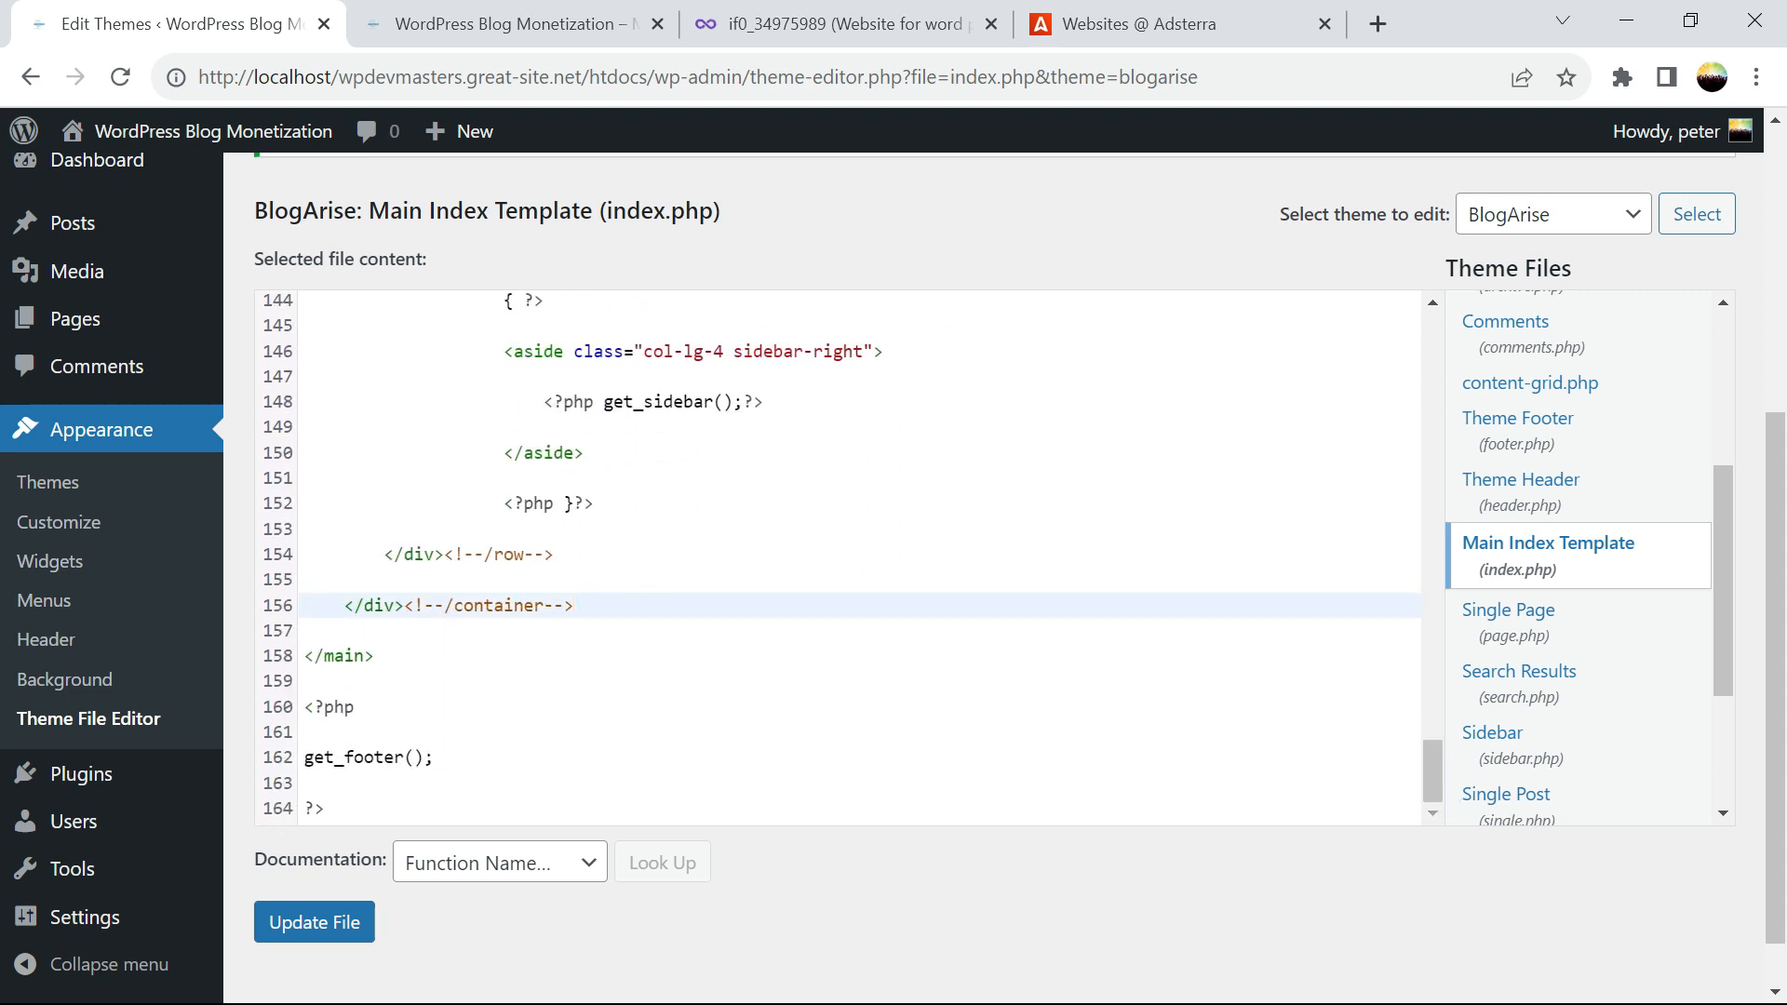
{"action": "key", "text": "Return"}
{"action": "type", "text": "Don't see your website yet? Please note that it can take up to 72 hours for a new domain name or hosting account to start working everywhere. Learn more."}
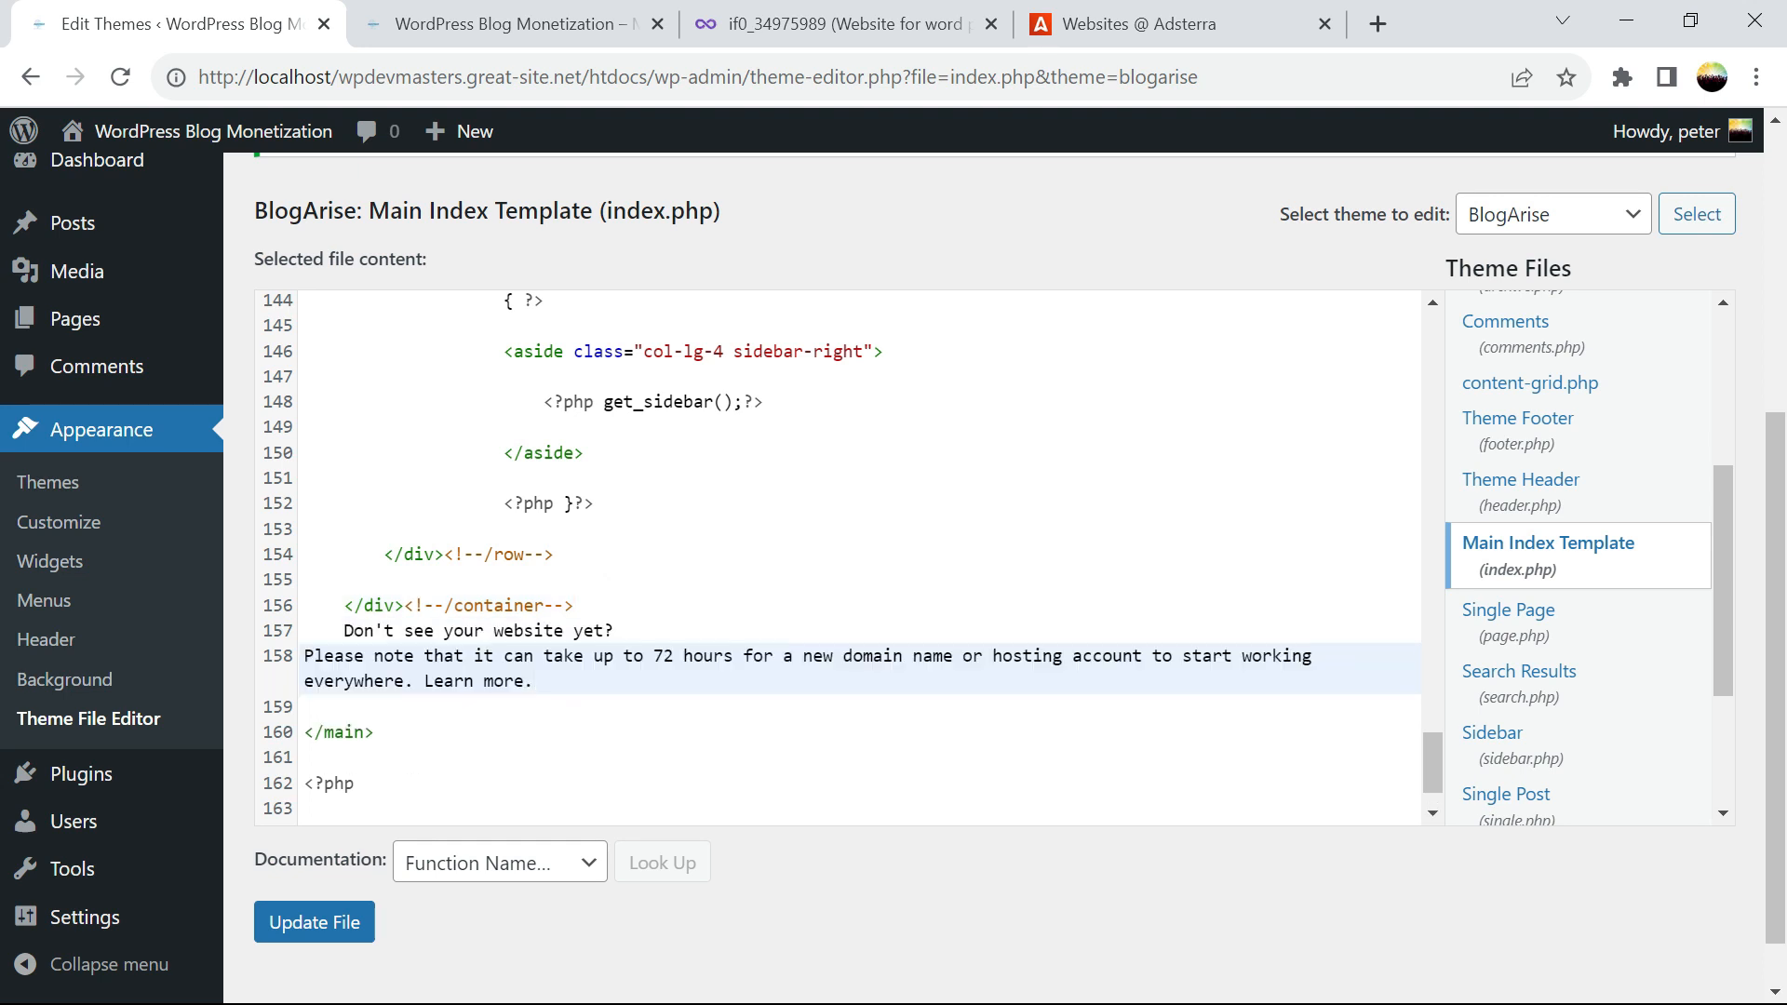
{"action": "key", "text": "ctrl+z"}
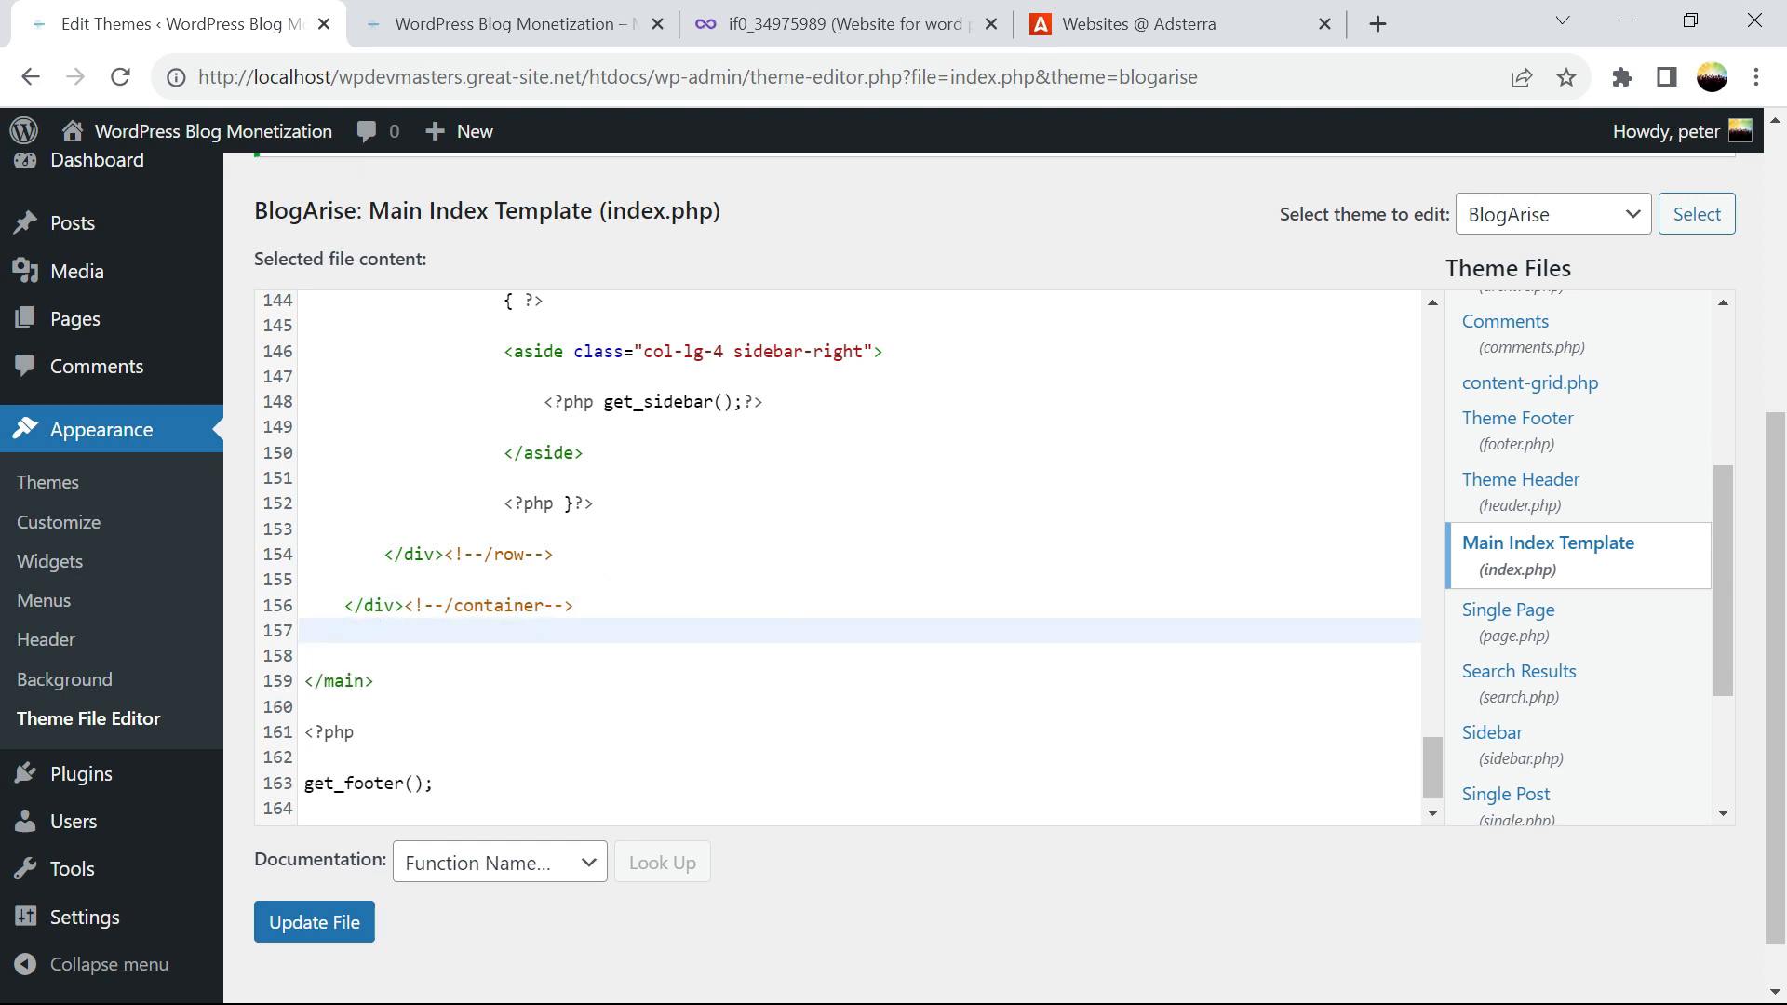
{"action": "left_click", "coordinate": [1075, 26]}
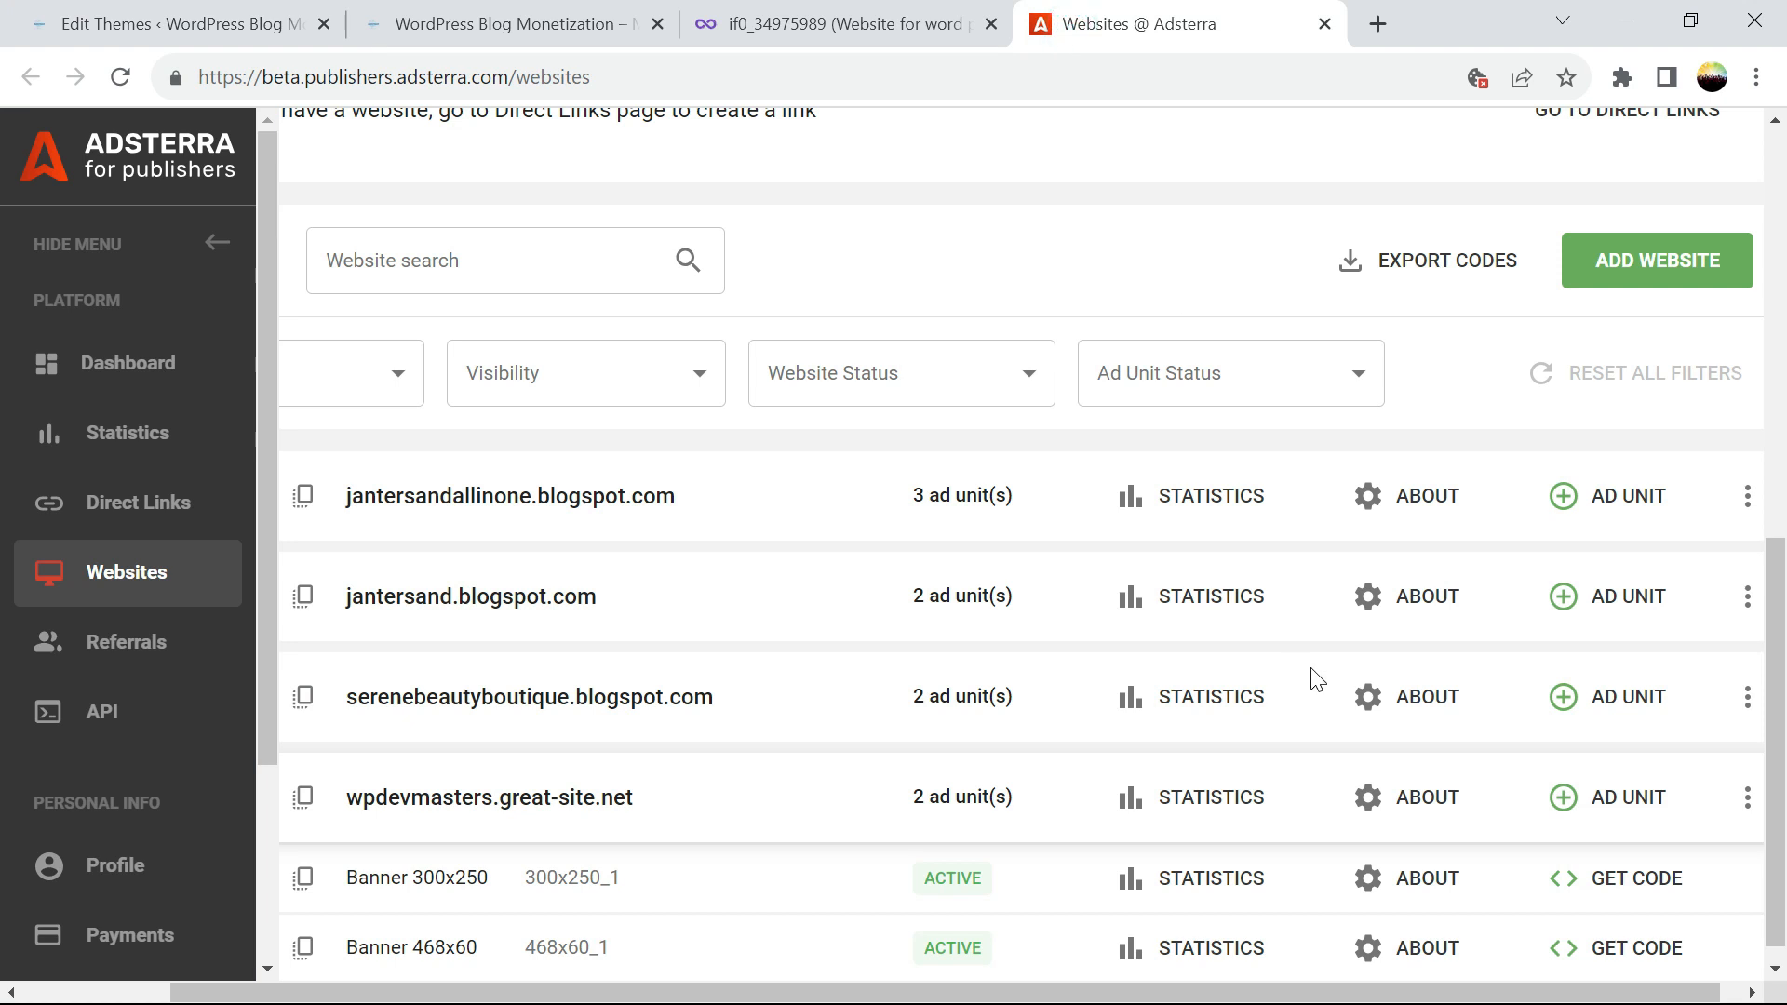
Copy Adsterra's Banner 468x60 embed code after briefly viewing the 300x250 code
{"action": "left_click", "coordinate": [1638, 879]}
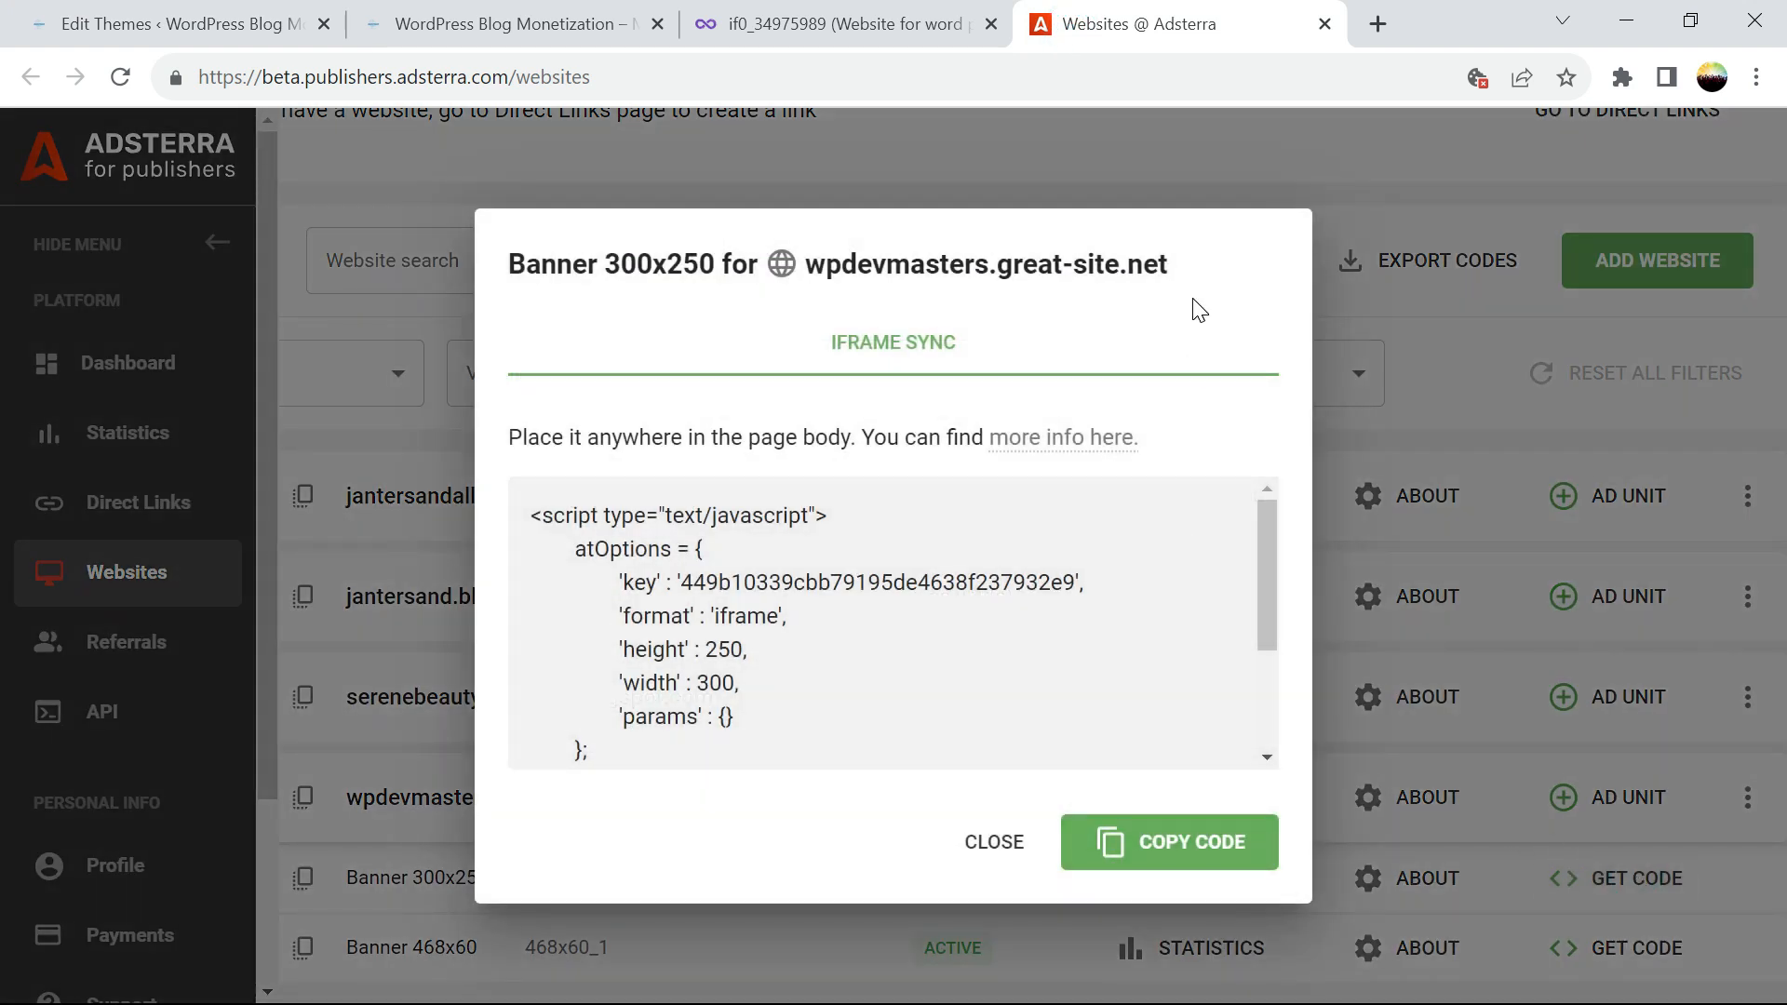
{"action": "left_click", "coordinate": [986, 845]}
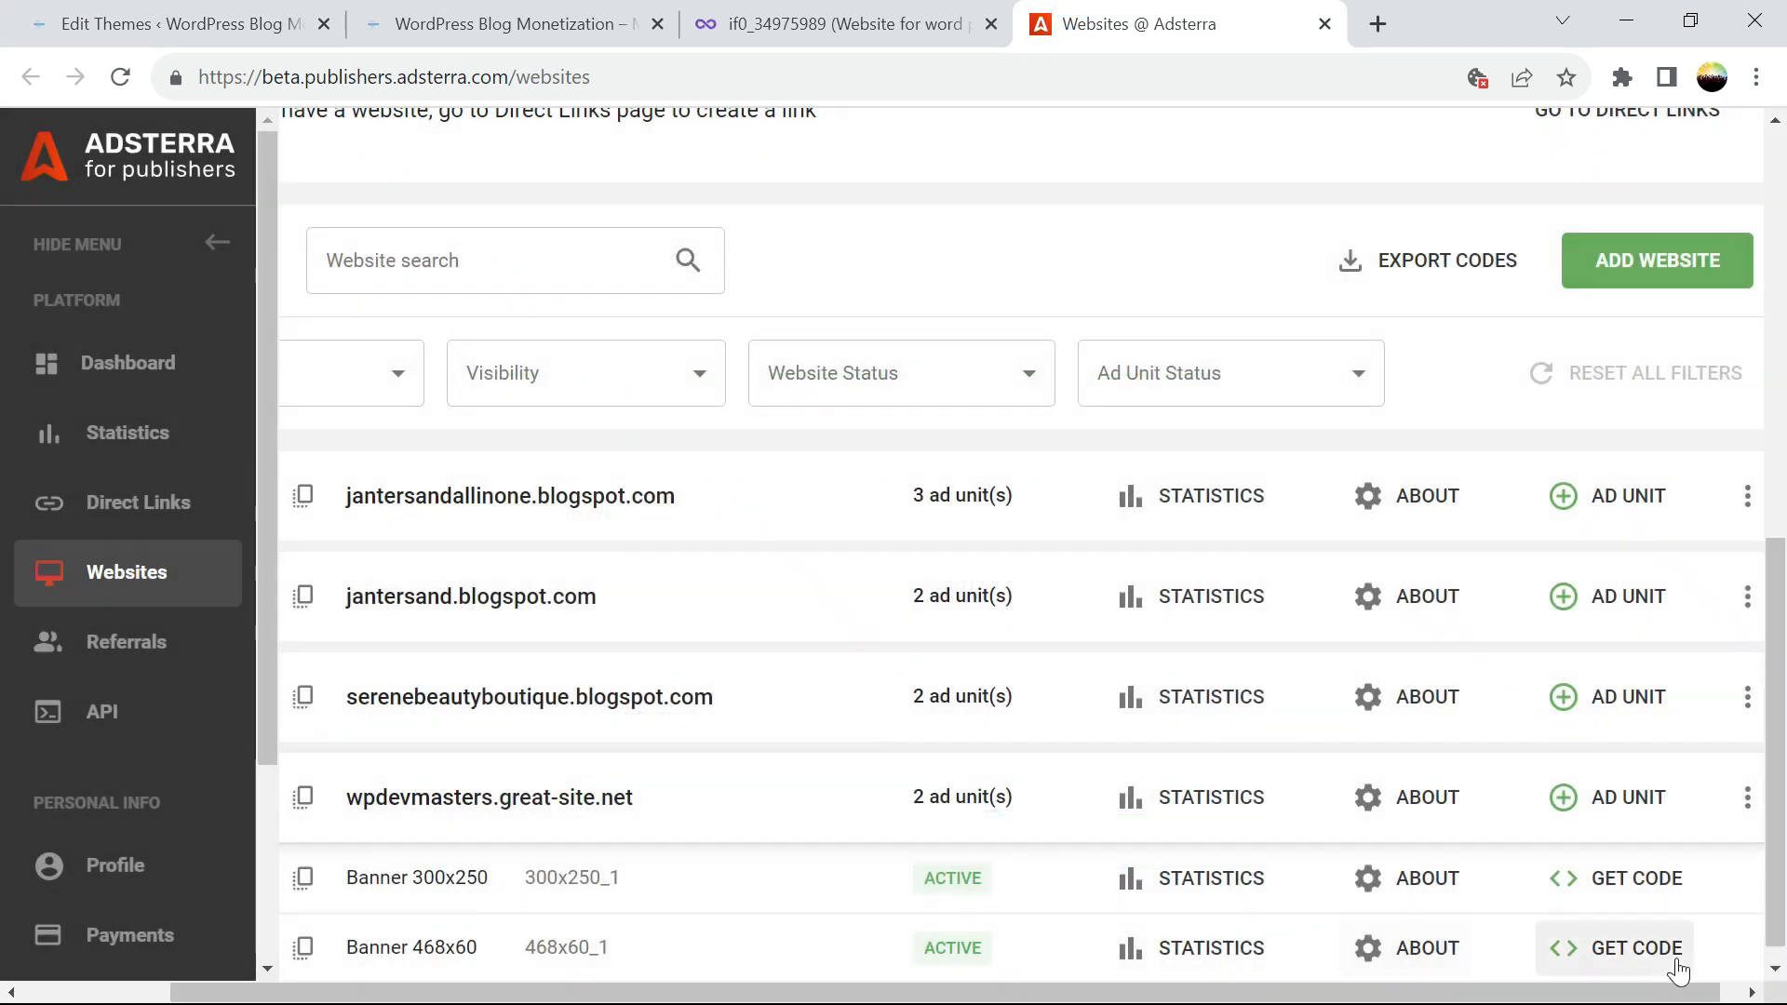
{"action": "left_click", "coordinate": [1661, 954]}
{"action": "left_click", "coordinate": [1210, 831]}
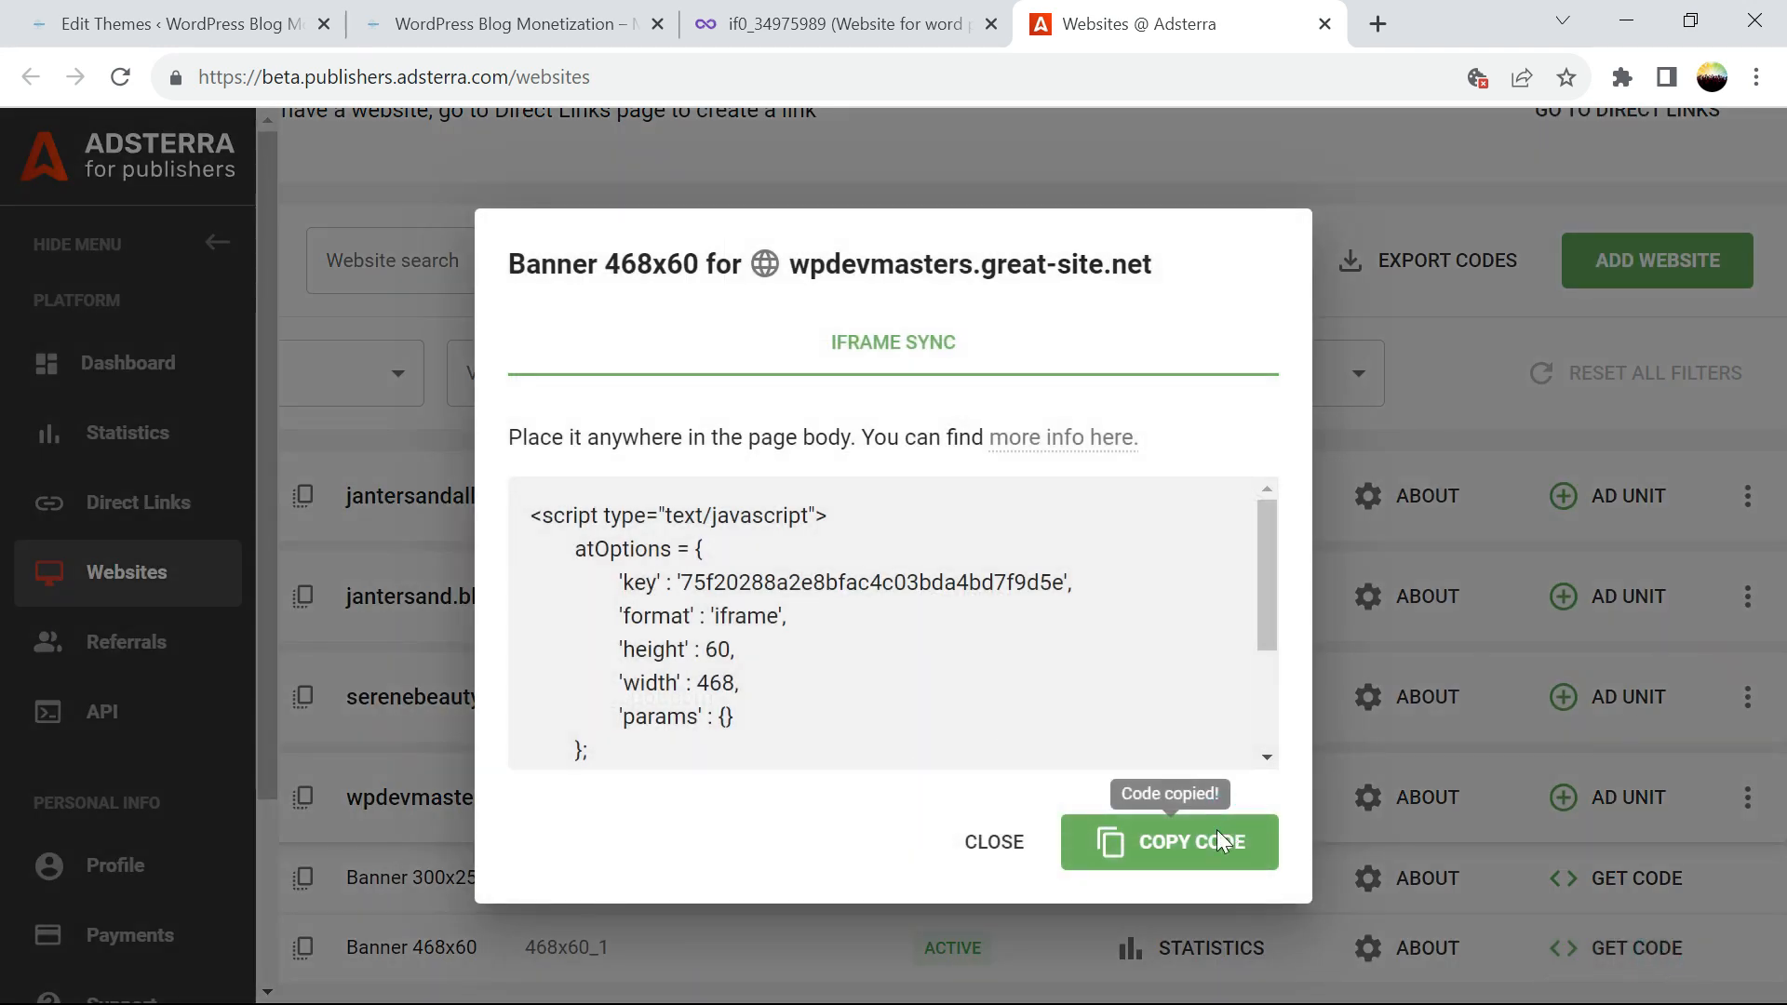
Paste the 468x60 banner script after the container div in index.php and save the file
{"action": "left_click", "coordinate": [168, 19]}
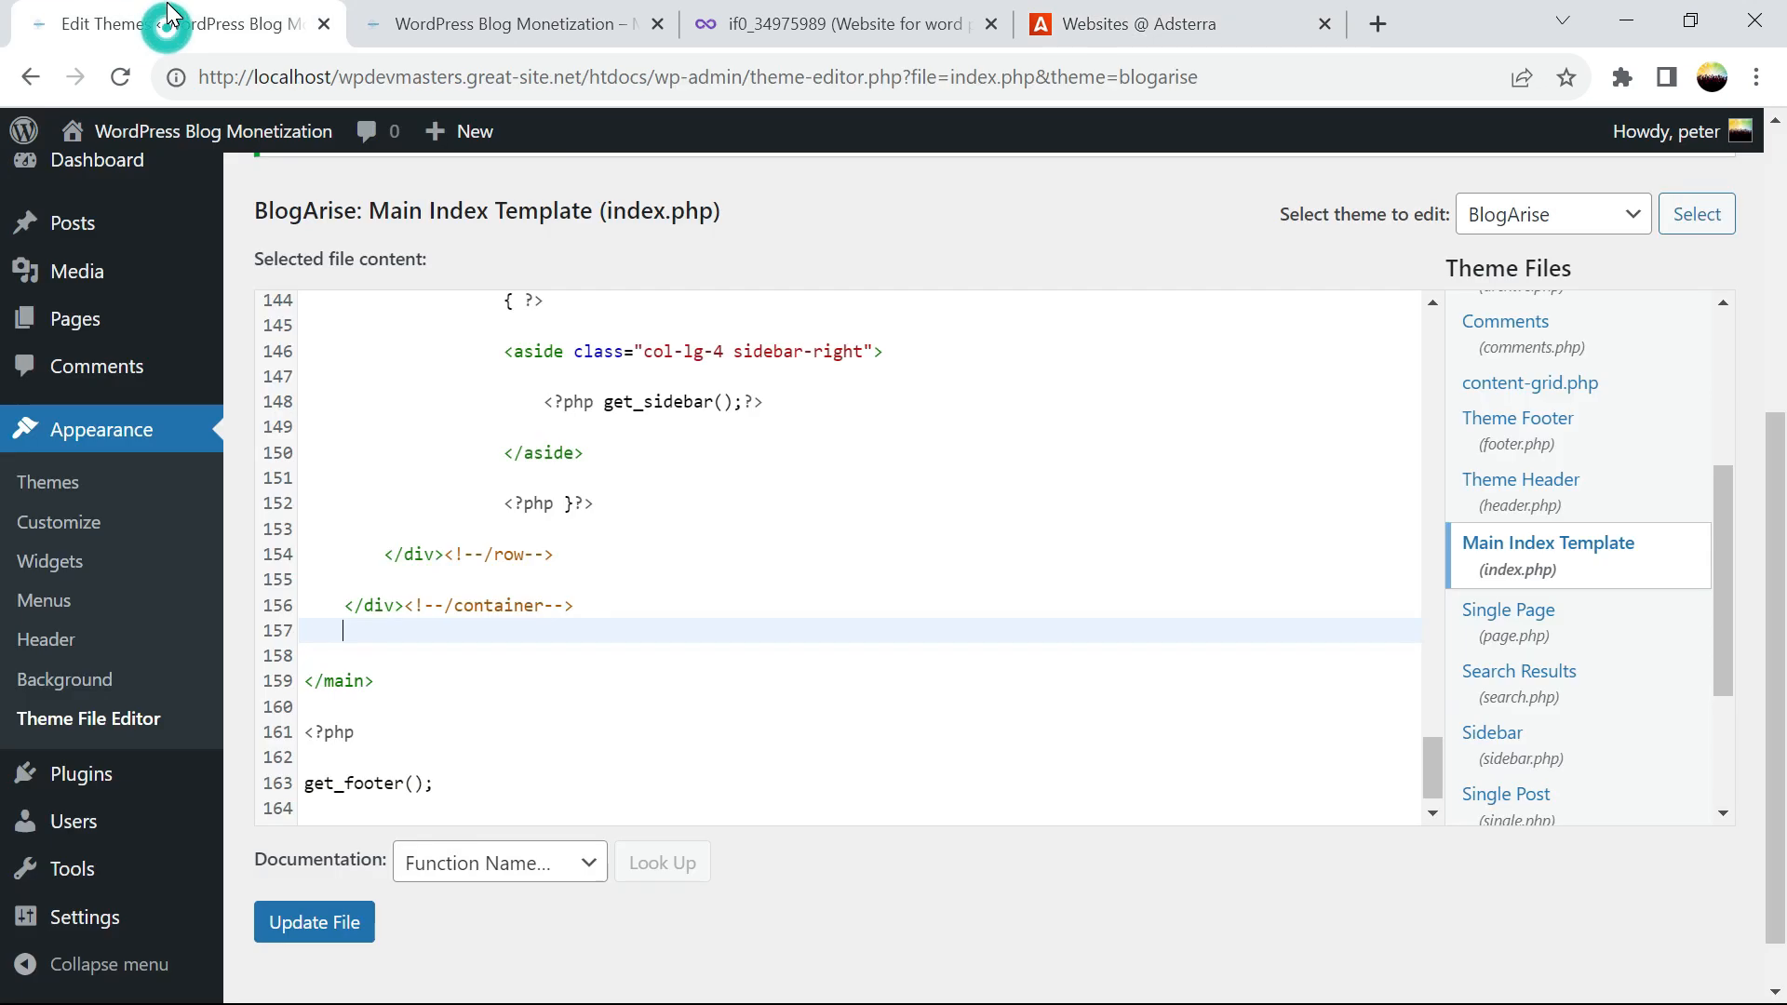
{"action": "key", "text": "ctrl+v"}
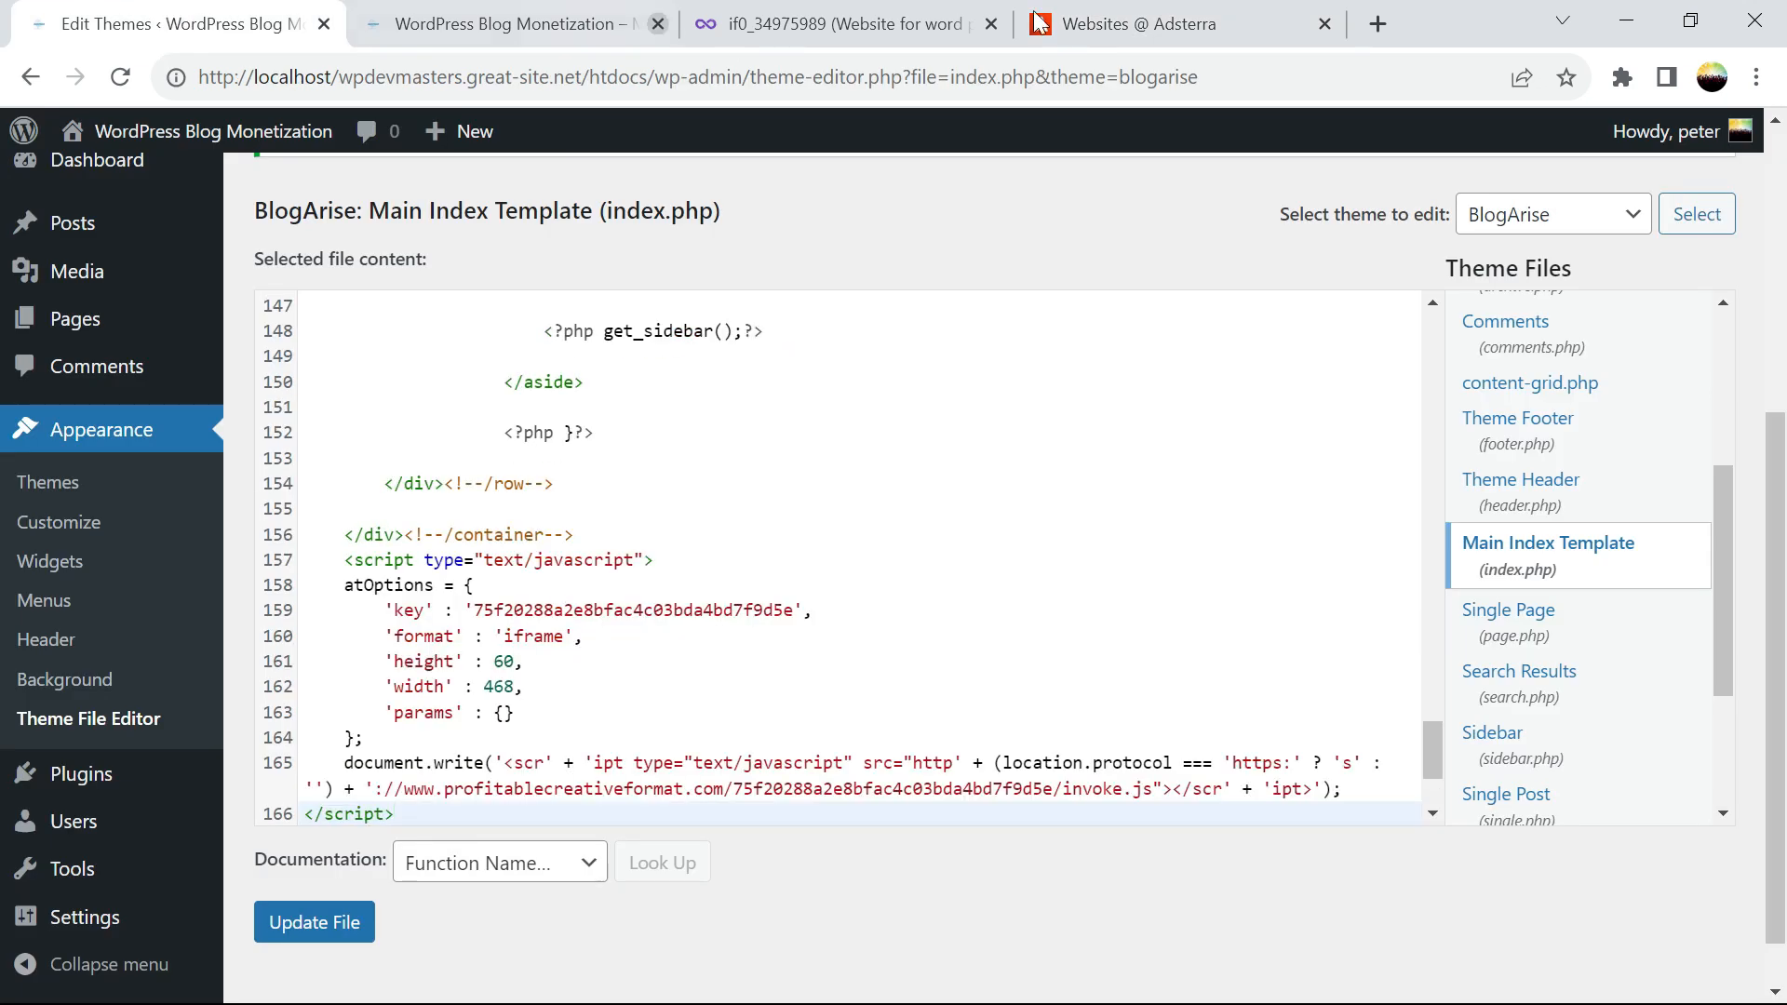
{"action": "left_click", "coordinate": [298, 938]}
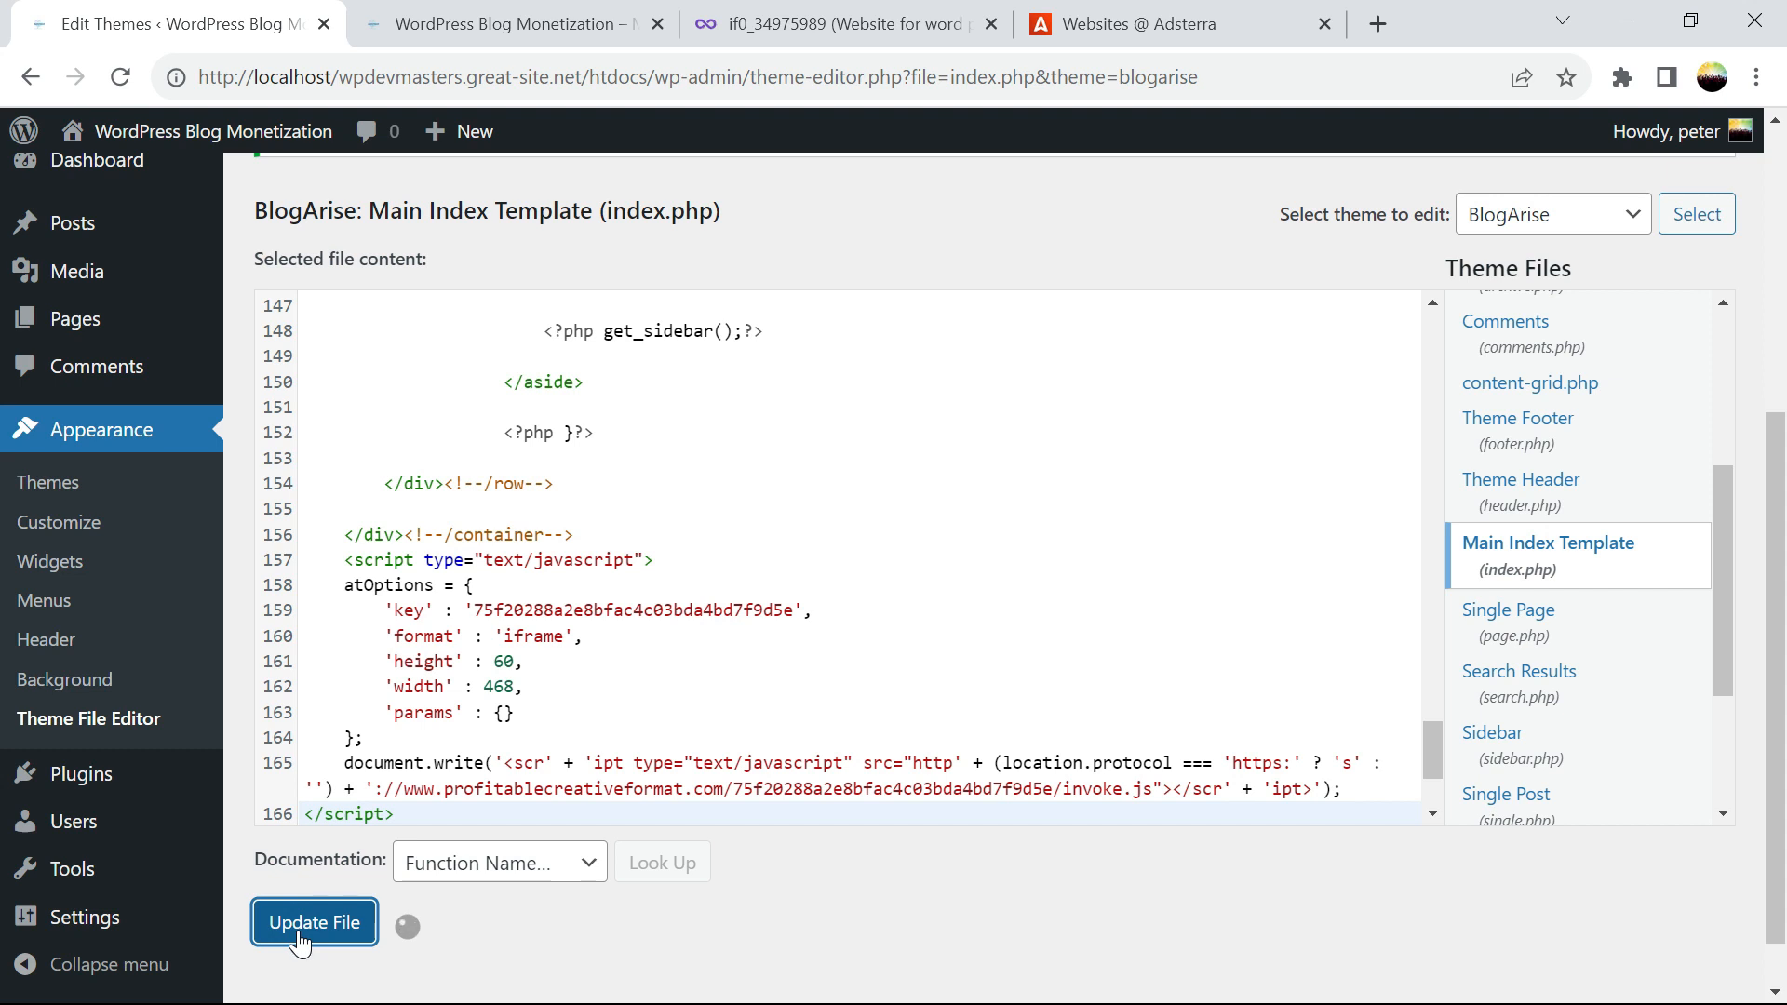
Reload the live homepage to see the new 468x60 banners below the menu
{"action": "left_click", "coordinate": [439, 28]}
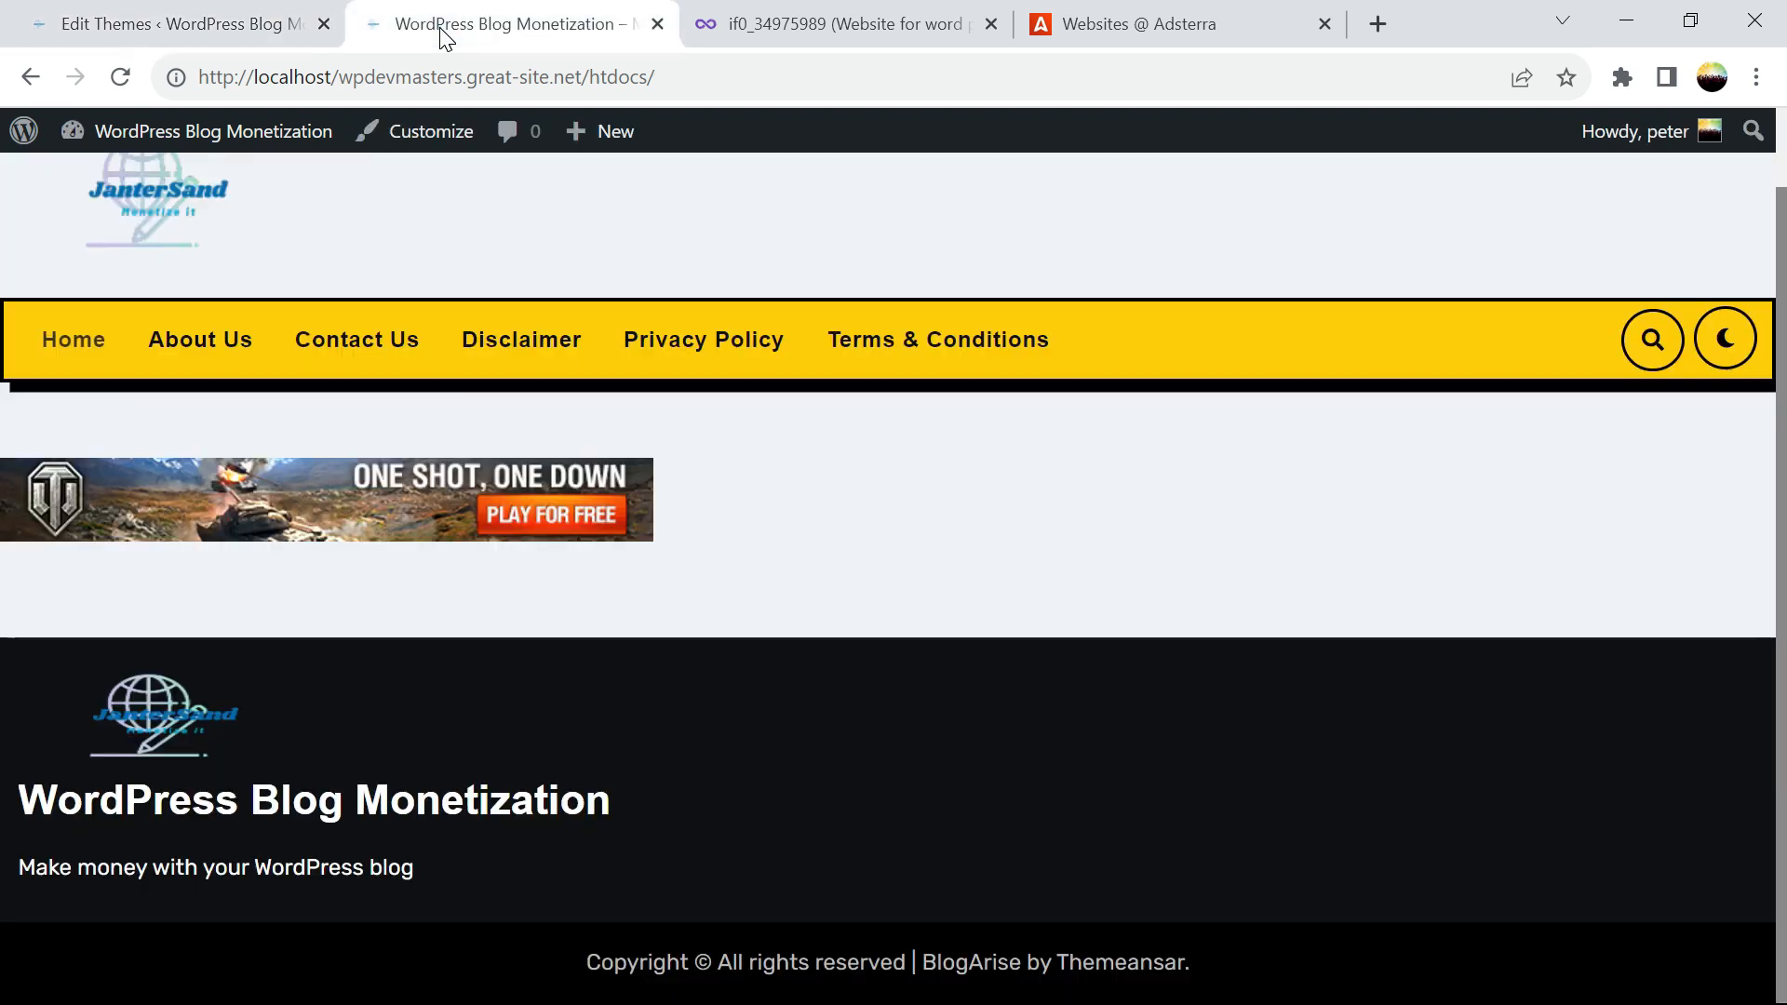
{"action": "left_click", "coordinate": [117, 76]}
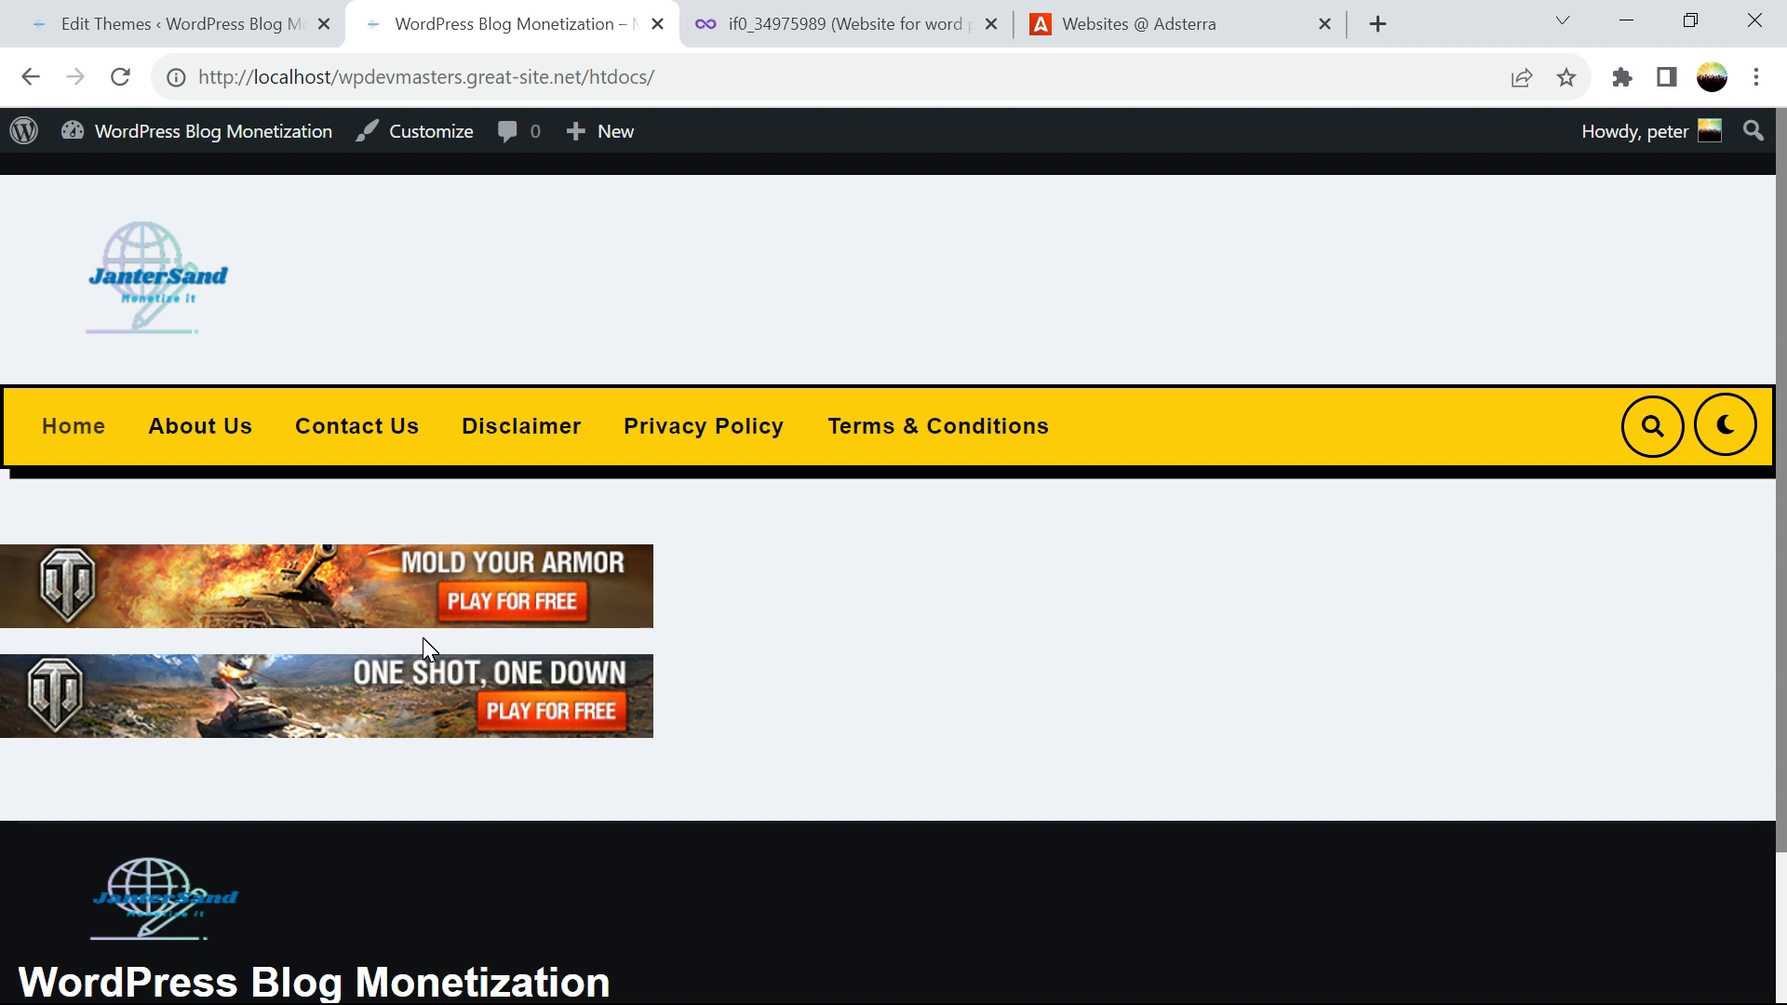
Browse the theme files, opening the Single Post template, and check the homepage
{"action": "left_click", "coordinate": [187, 37]}
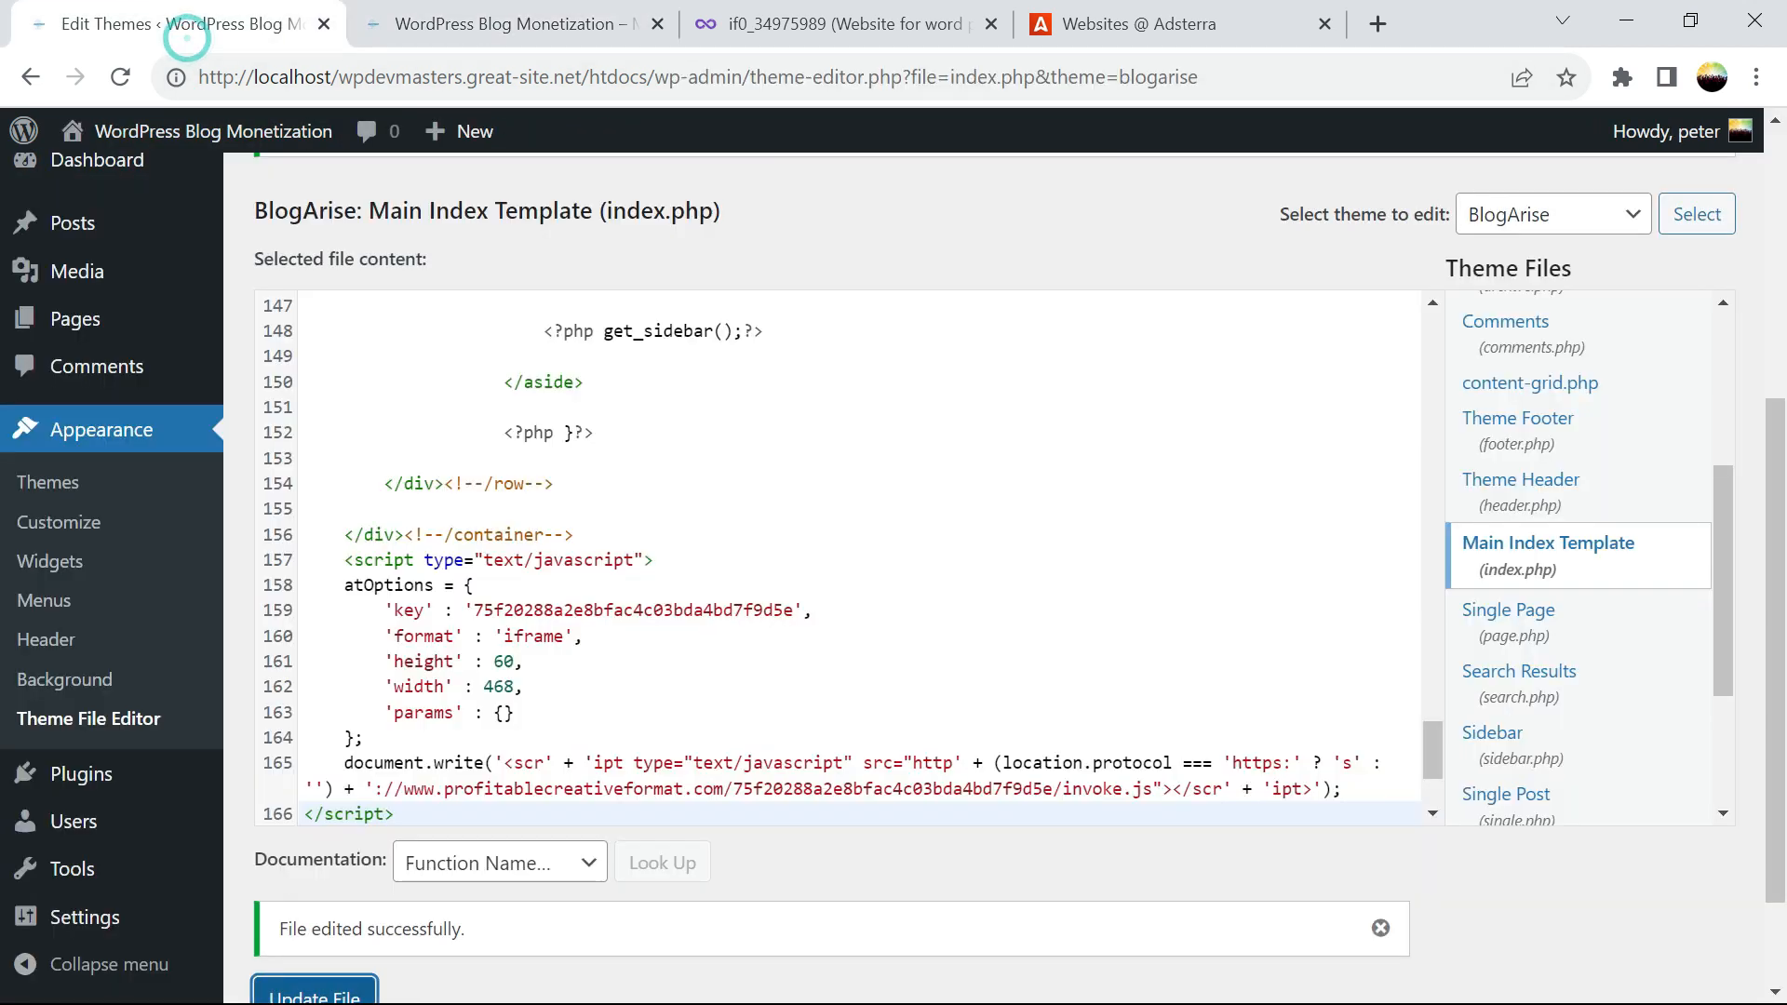
{"action": "left_click_drag", "start_coordinate": [1435, 746], "coordinate": [1388, 744]}
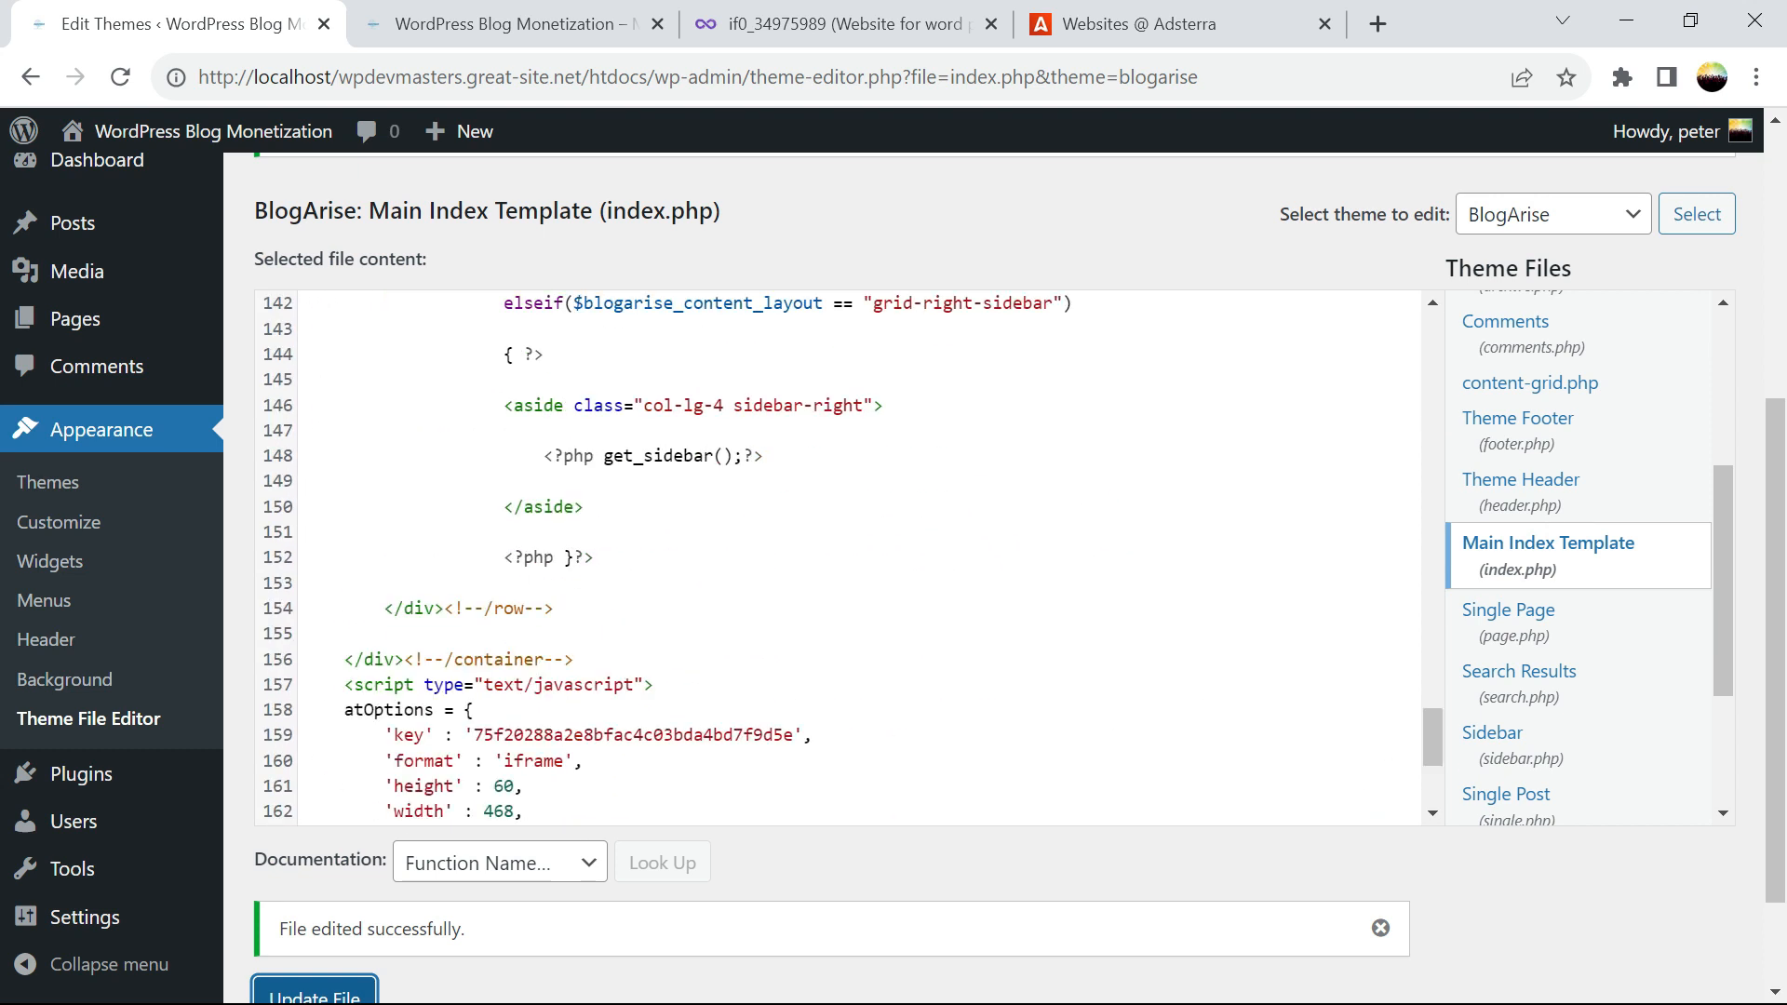
{"action": "left_click_drag", "start_coordinate": [1728, 586], "coordinate": [1727, 724]}
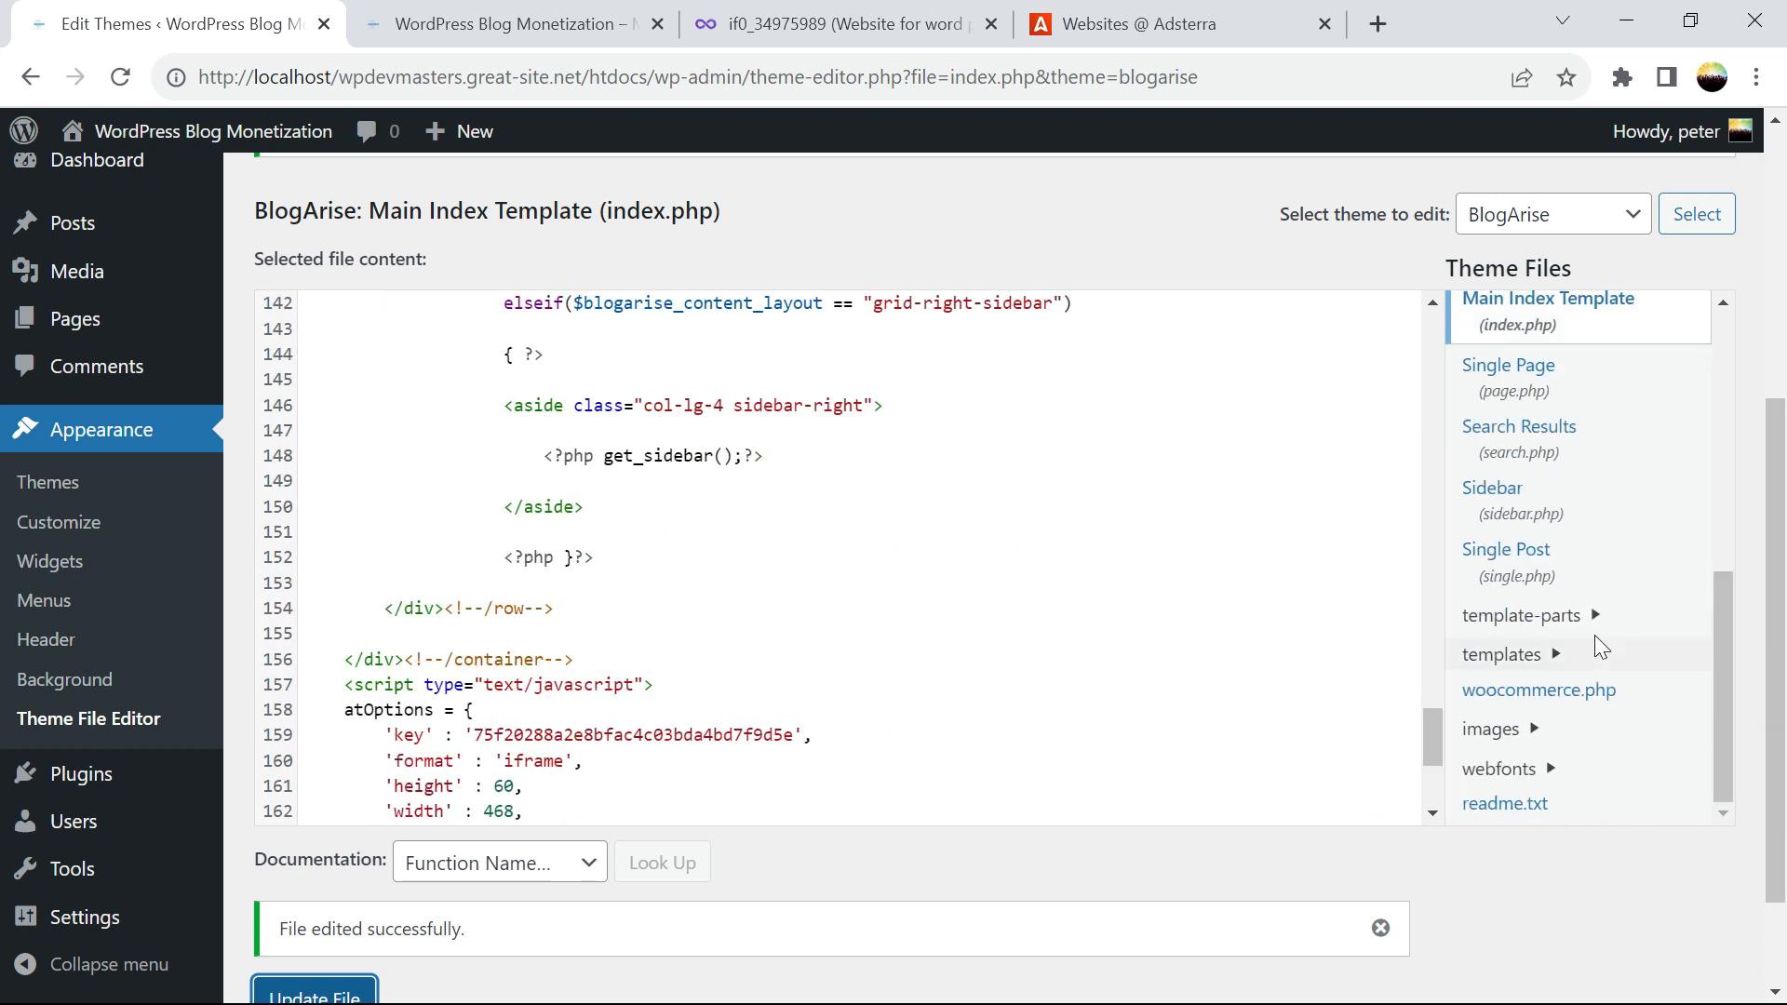
{"action": "left_click", "coordinate": [1528, 588]}
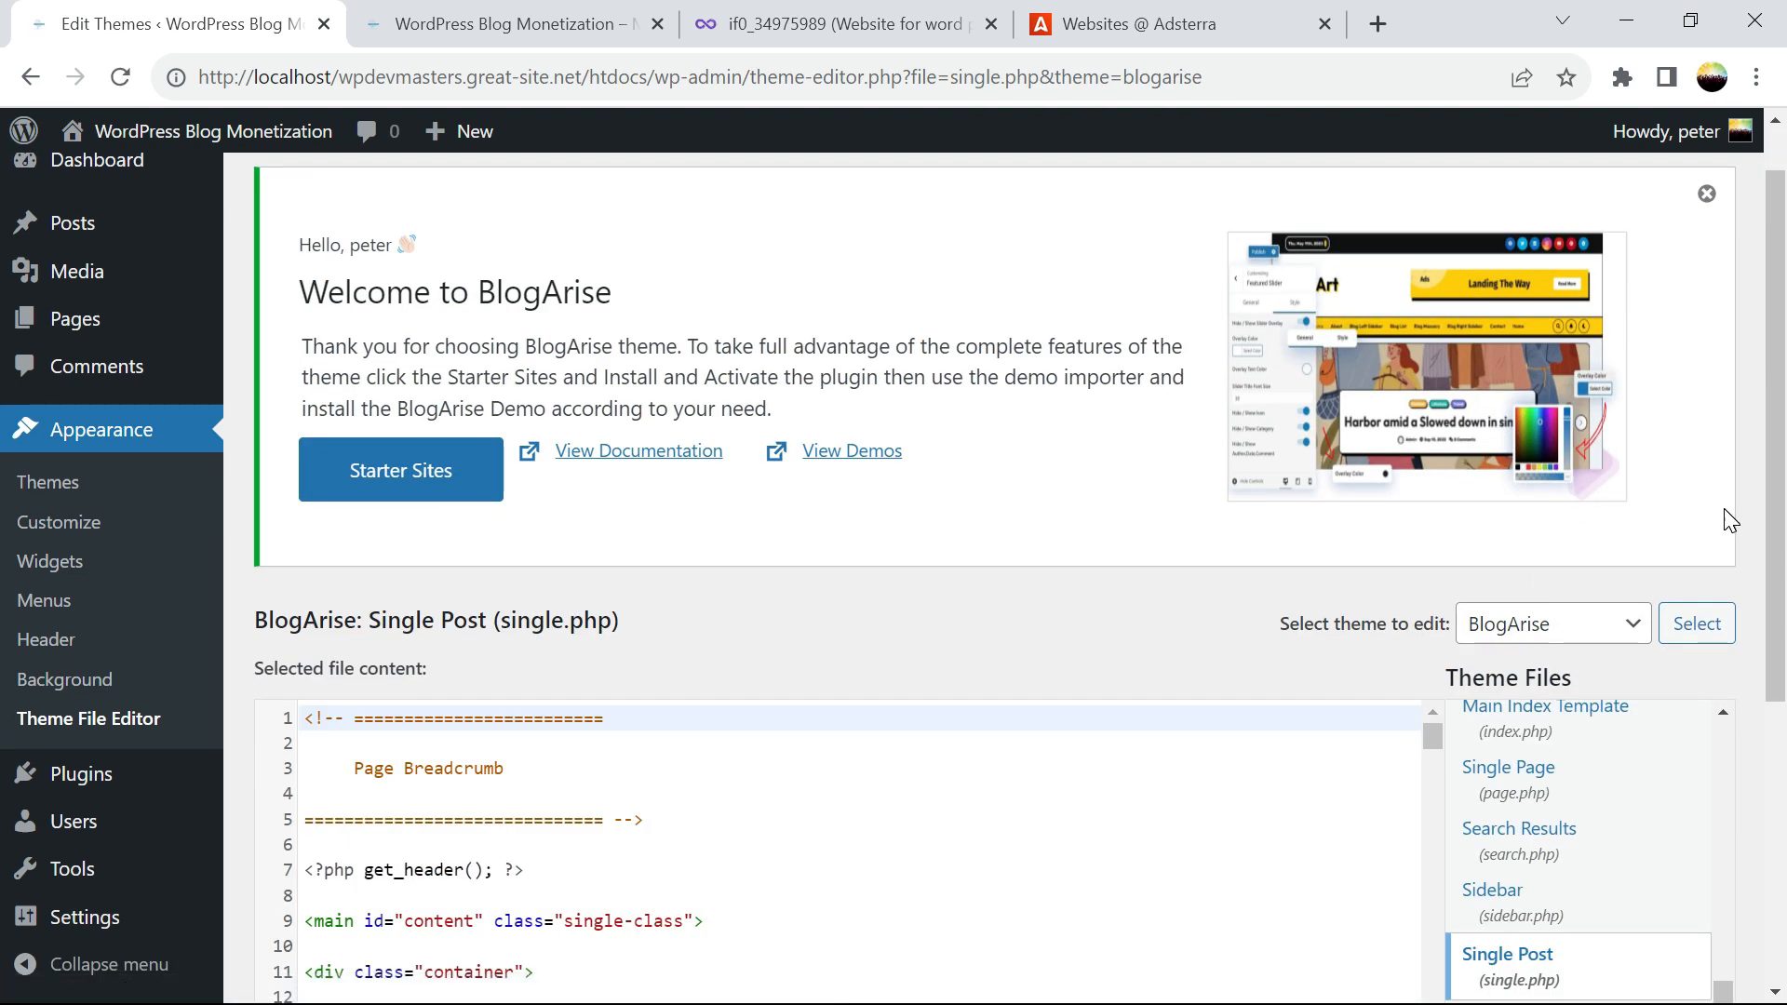
{"action": "mouse_move", "coordinate": [1774, 284]}
{"action": "left_mouse_down"}
{"action": "mouse_move", "coordinate": [1783, 530]}
{"action": "mouse_move", "coordinate": [1781, 251]}
{"action": "left_mouse_up"}
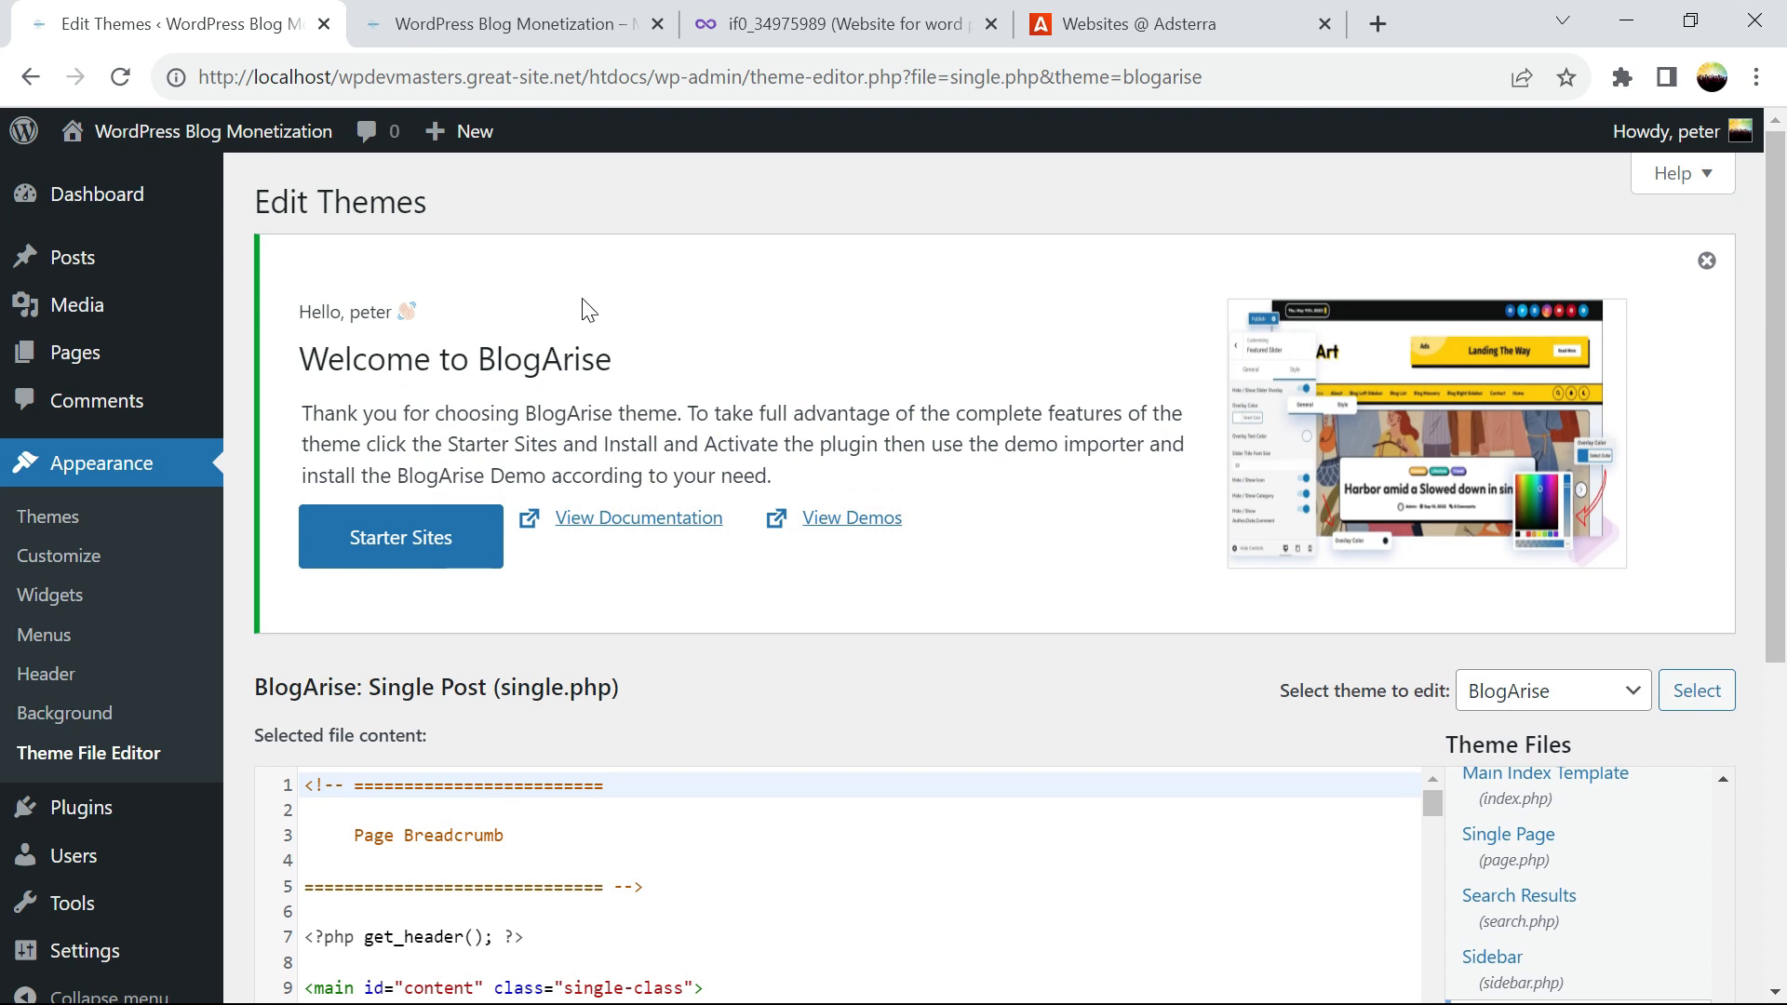
{"action": "left_click", "coordinate": [500, 28]}
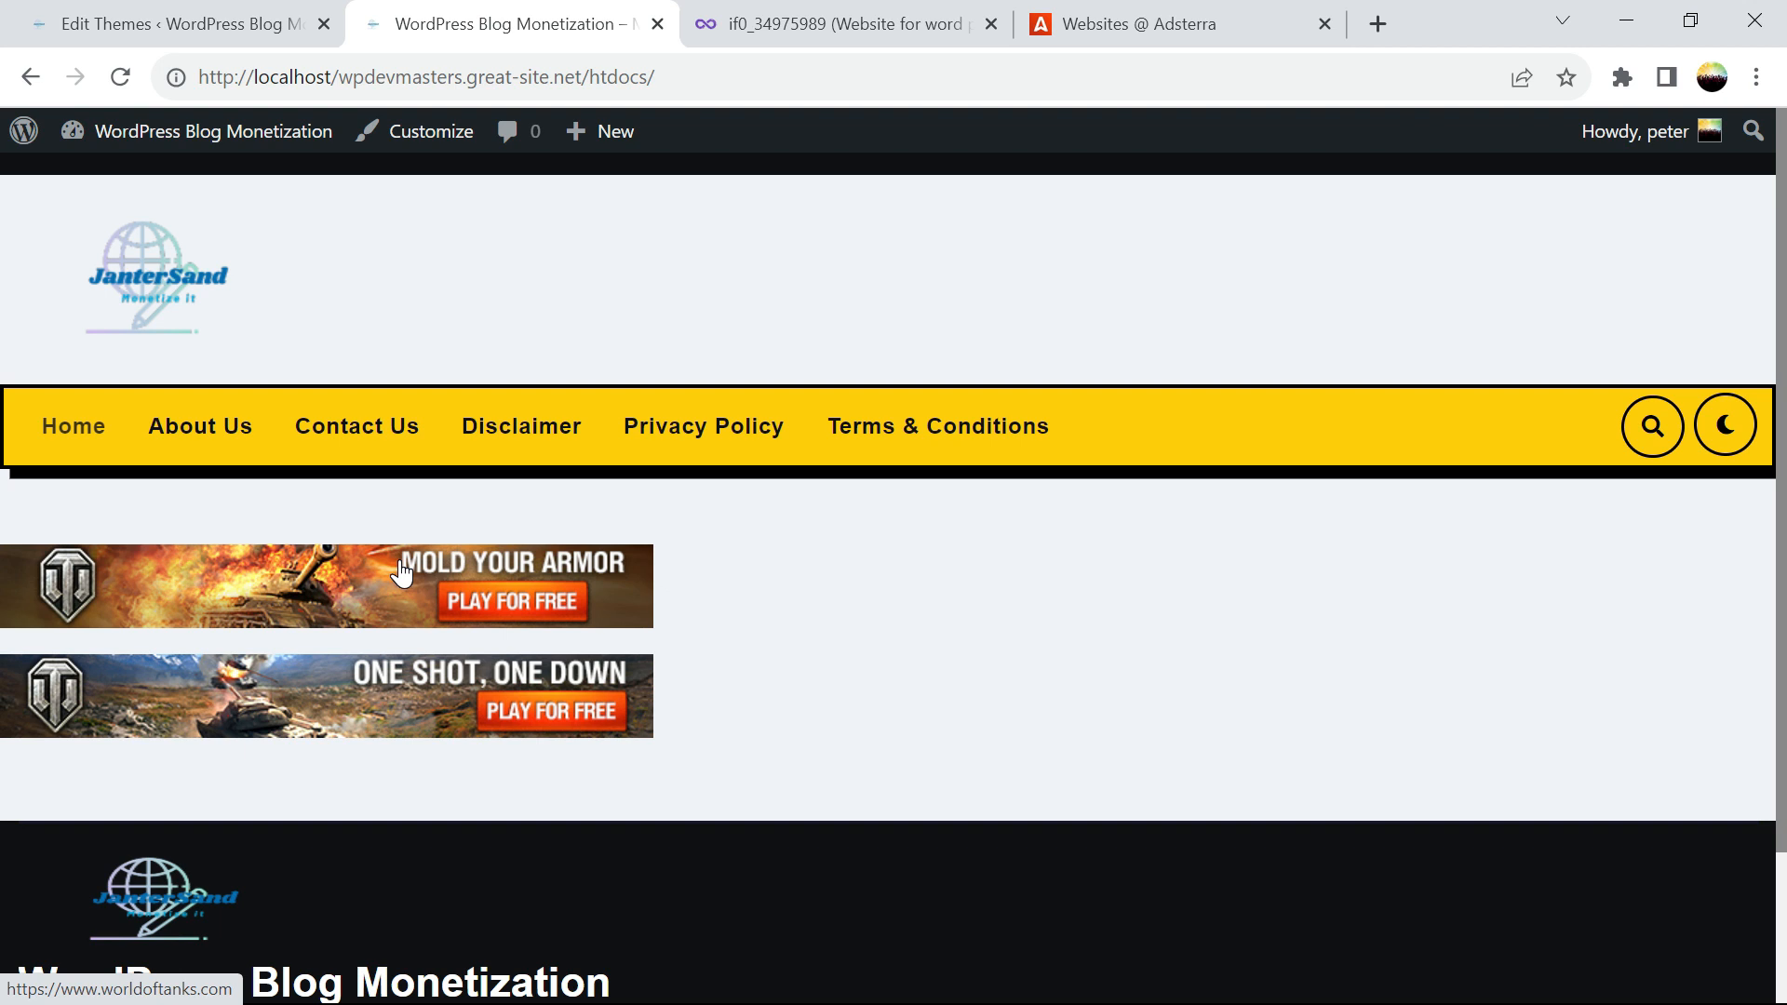
{"action": "left_click", "coordinate": [63, 31]}
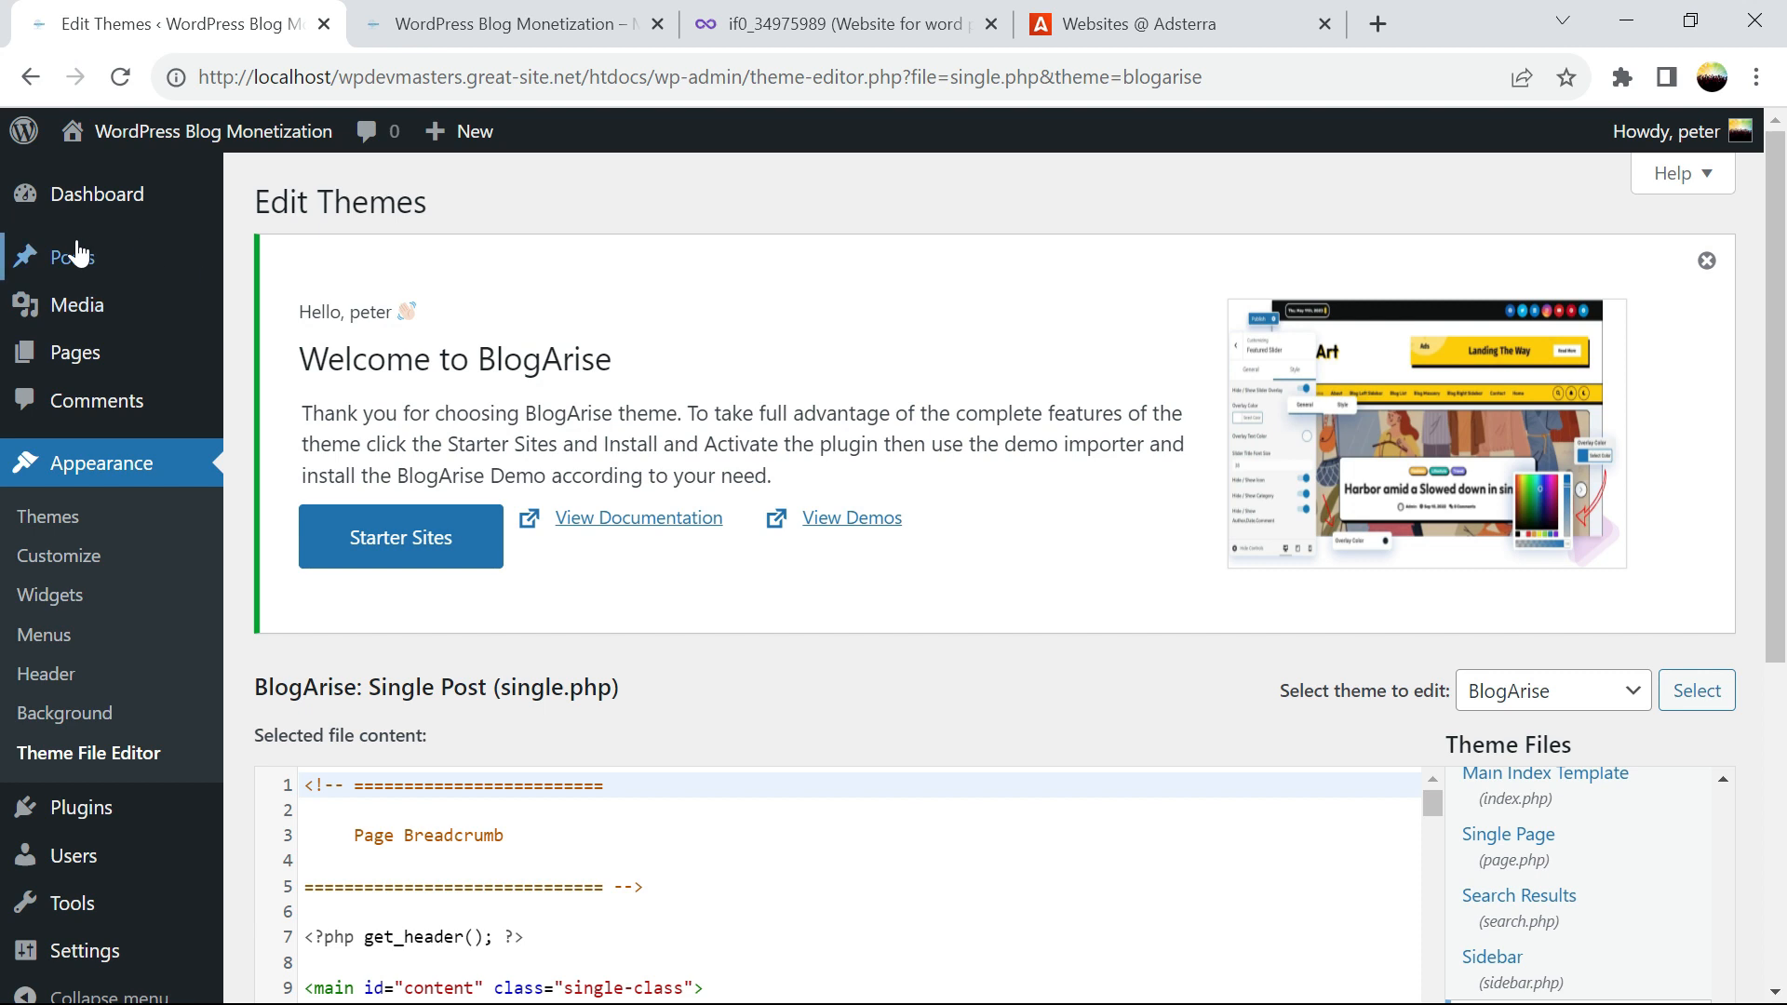
Reopen the Theme File Editor from Appearance and copy Adsterra's 468x60 banner code again
{"action": "left_click", "coordinate": [72, 261]}
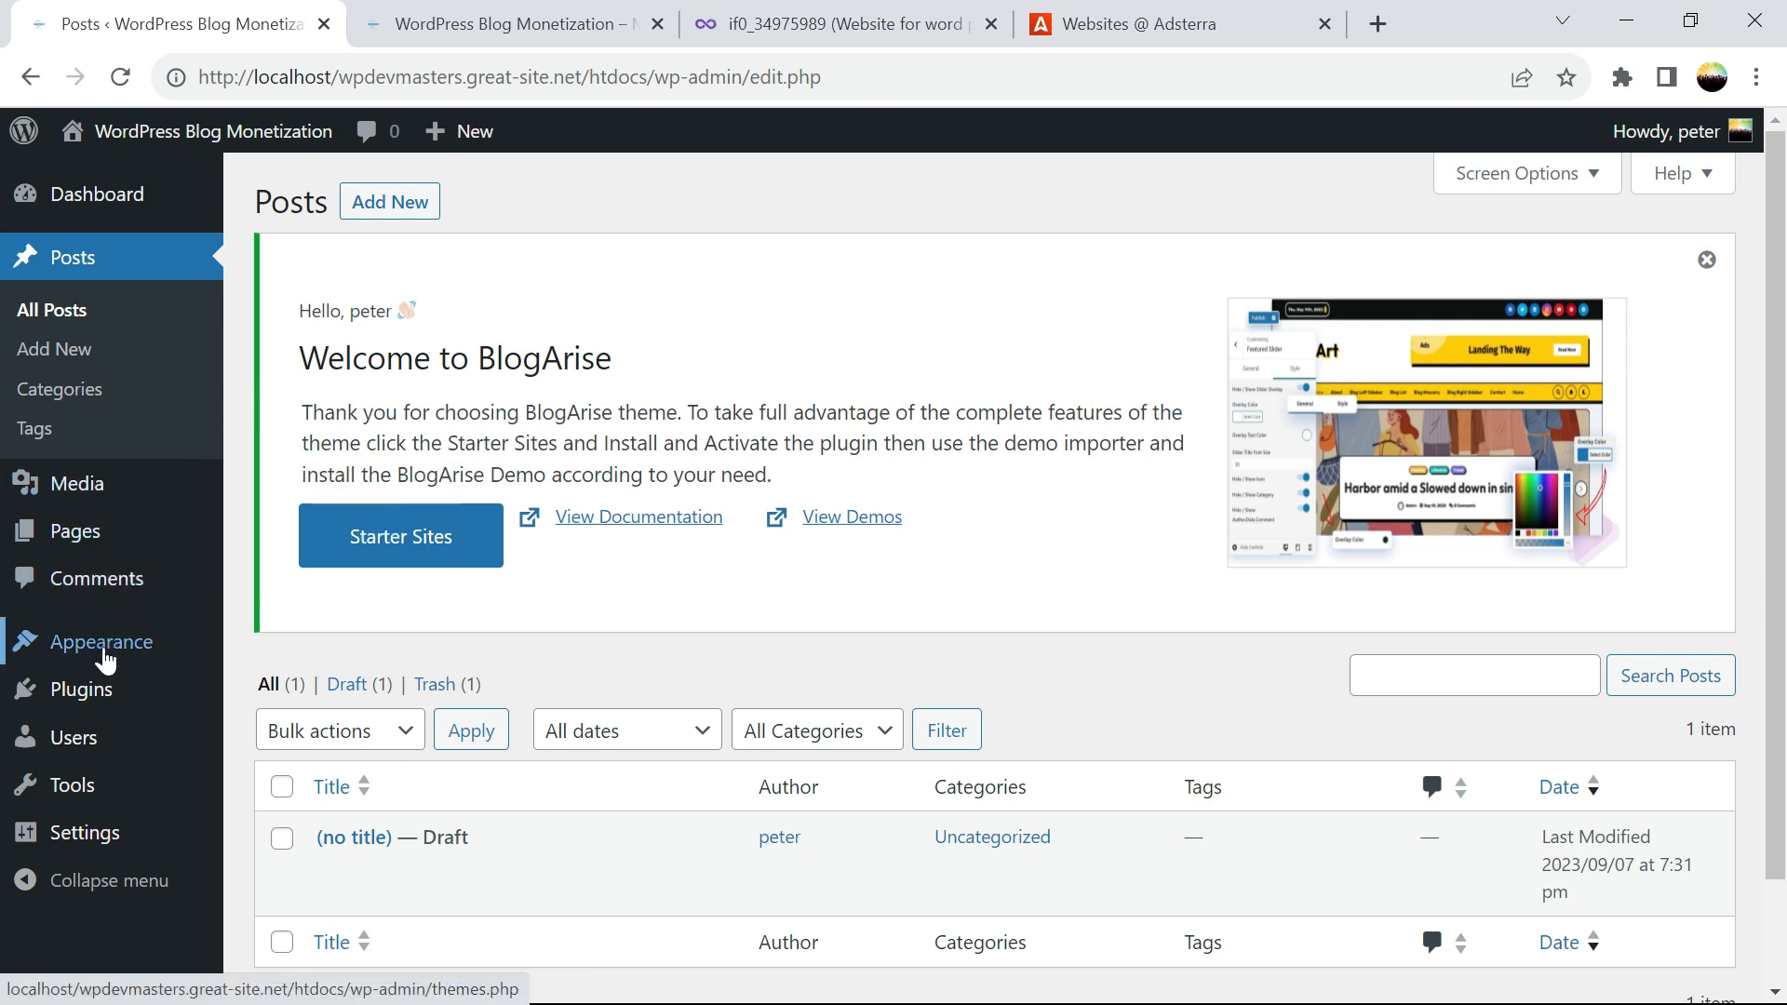
{"action": "mouse_move", "coordinate": [103, 678]}
{"action": "mouse_move", "coordinate": [106, 717]}
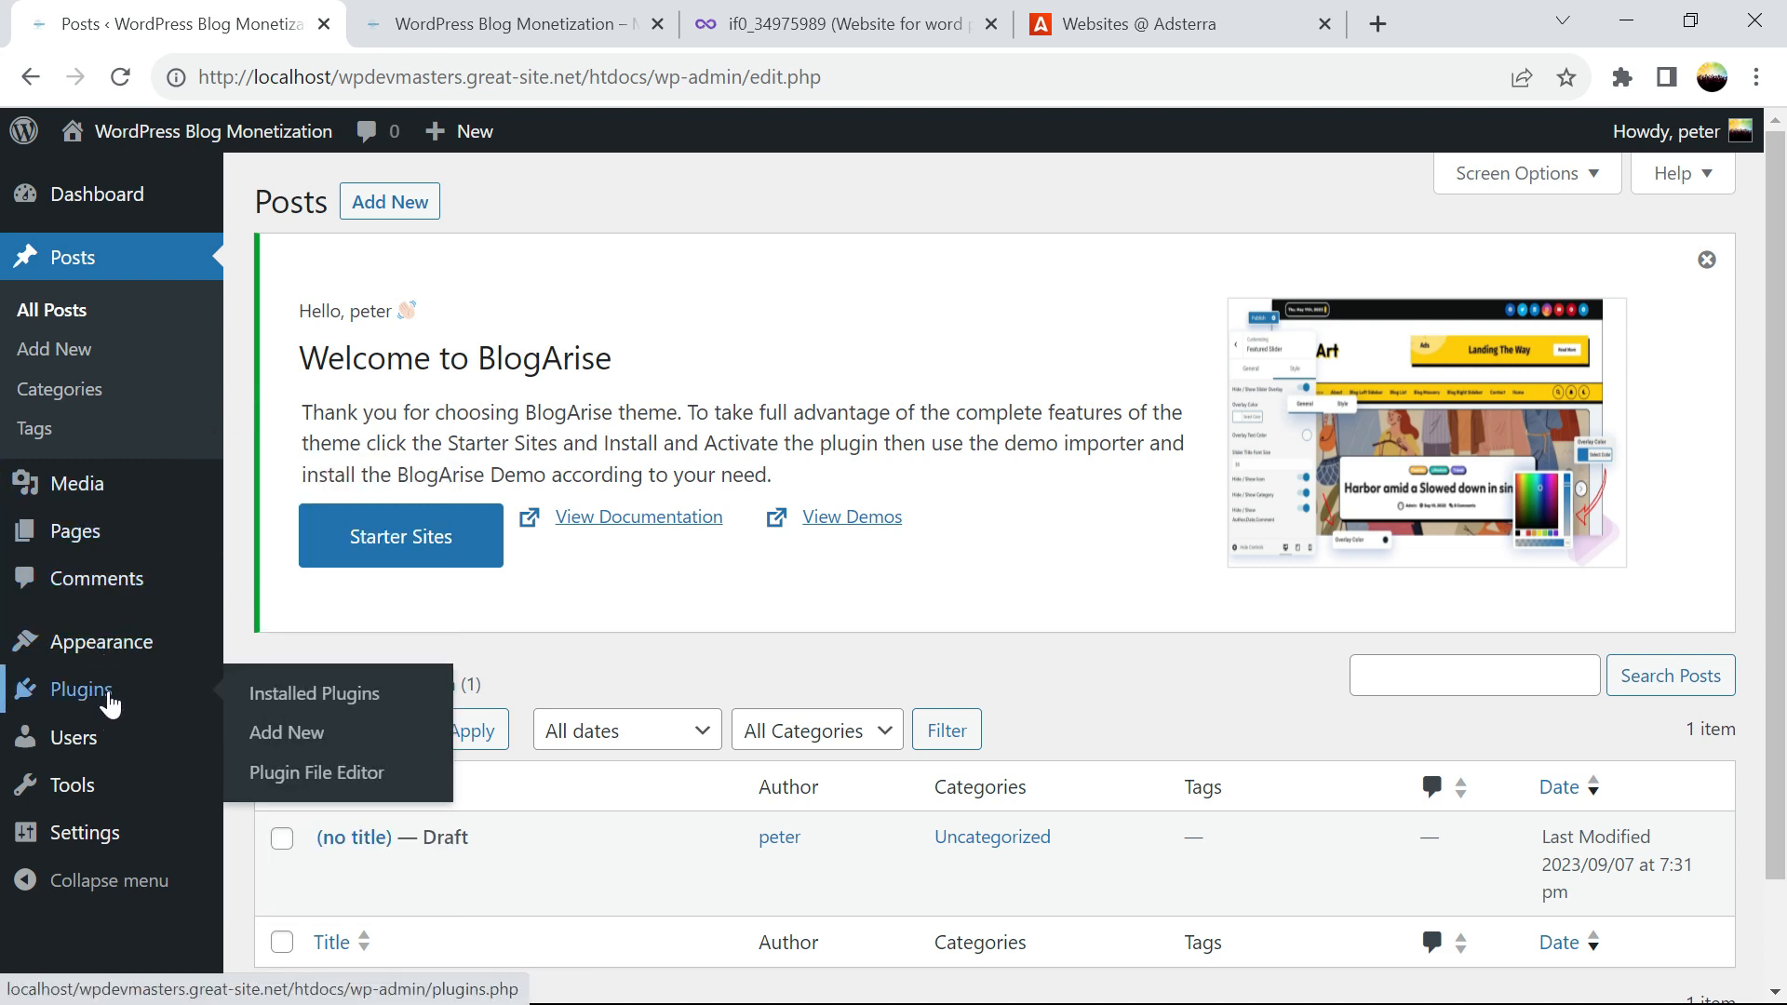
{"action": "left_click", "coordinate": [102, 659]}
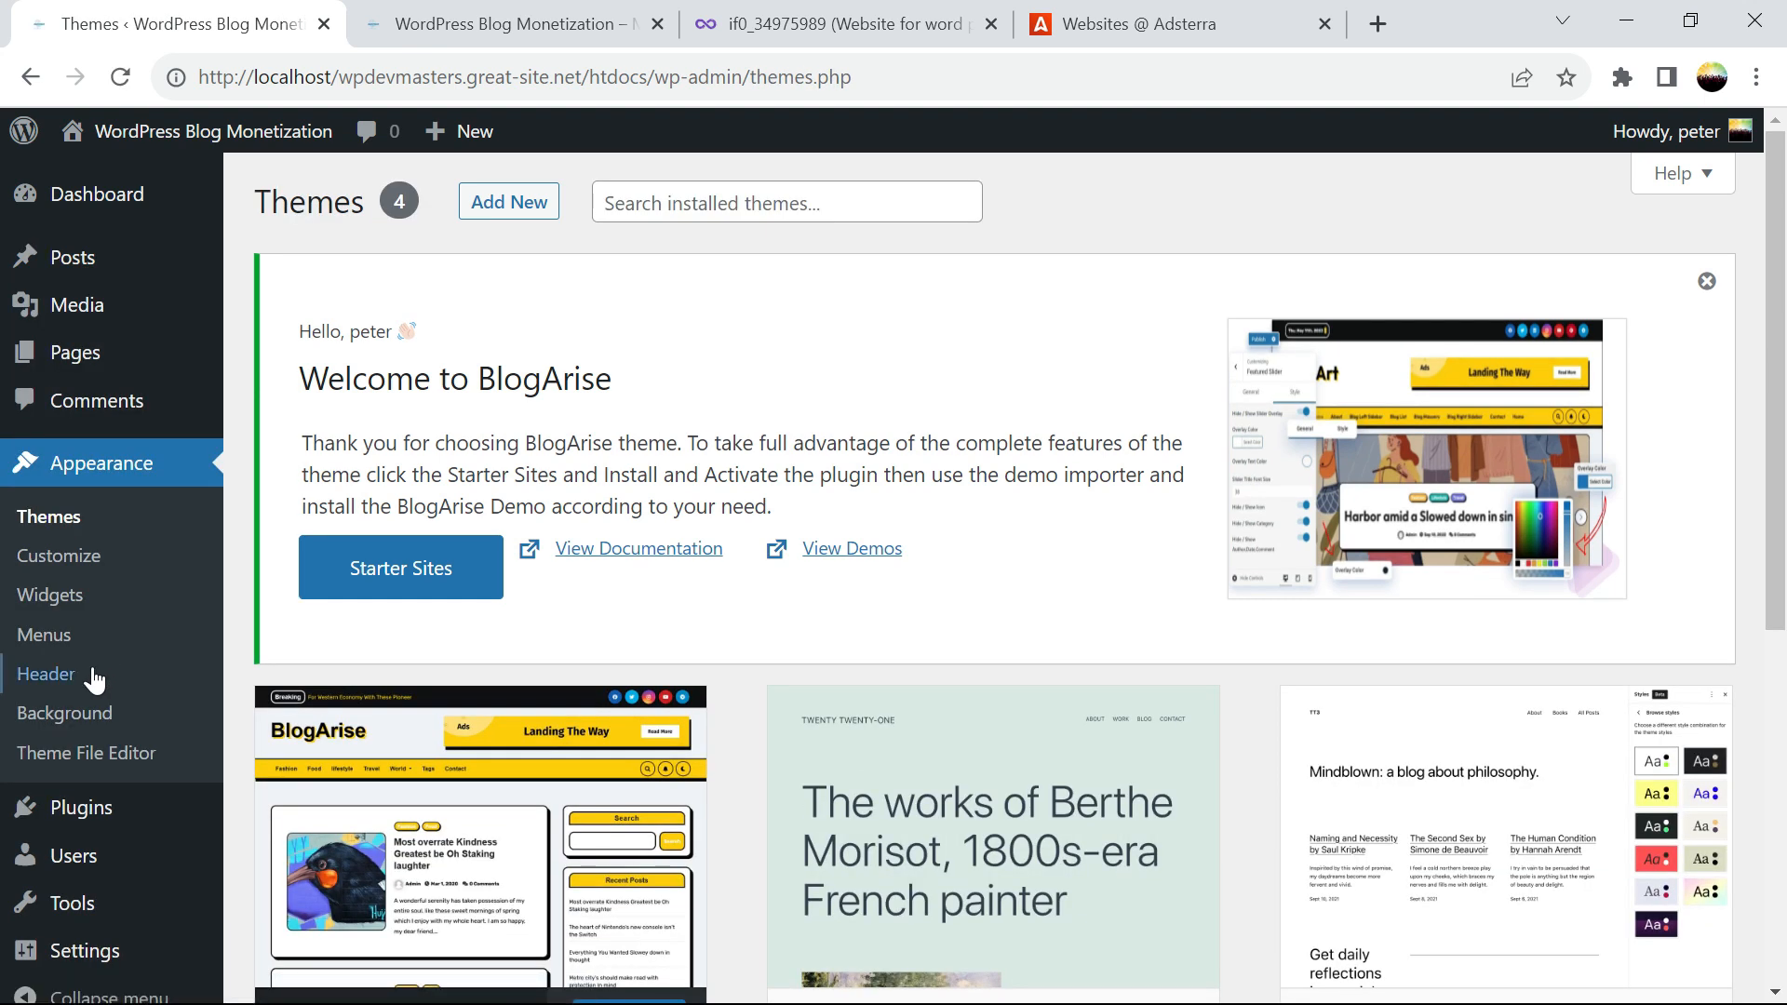
{"action": "left_click", "coordinate": [89, 761]}
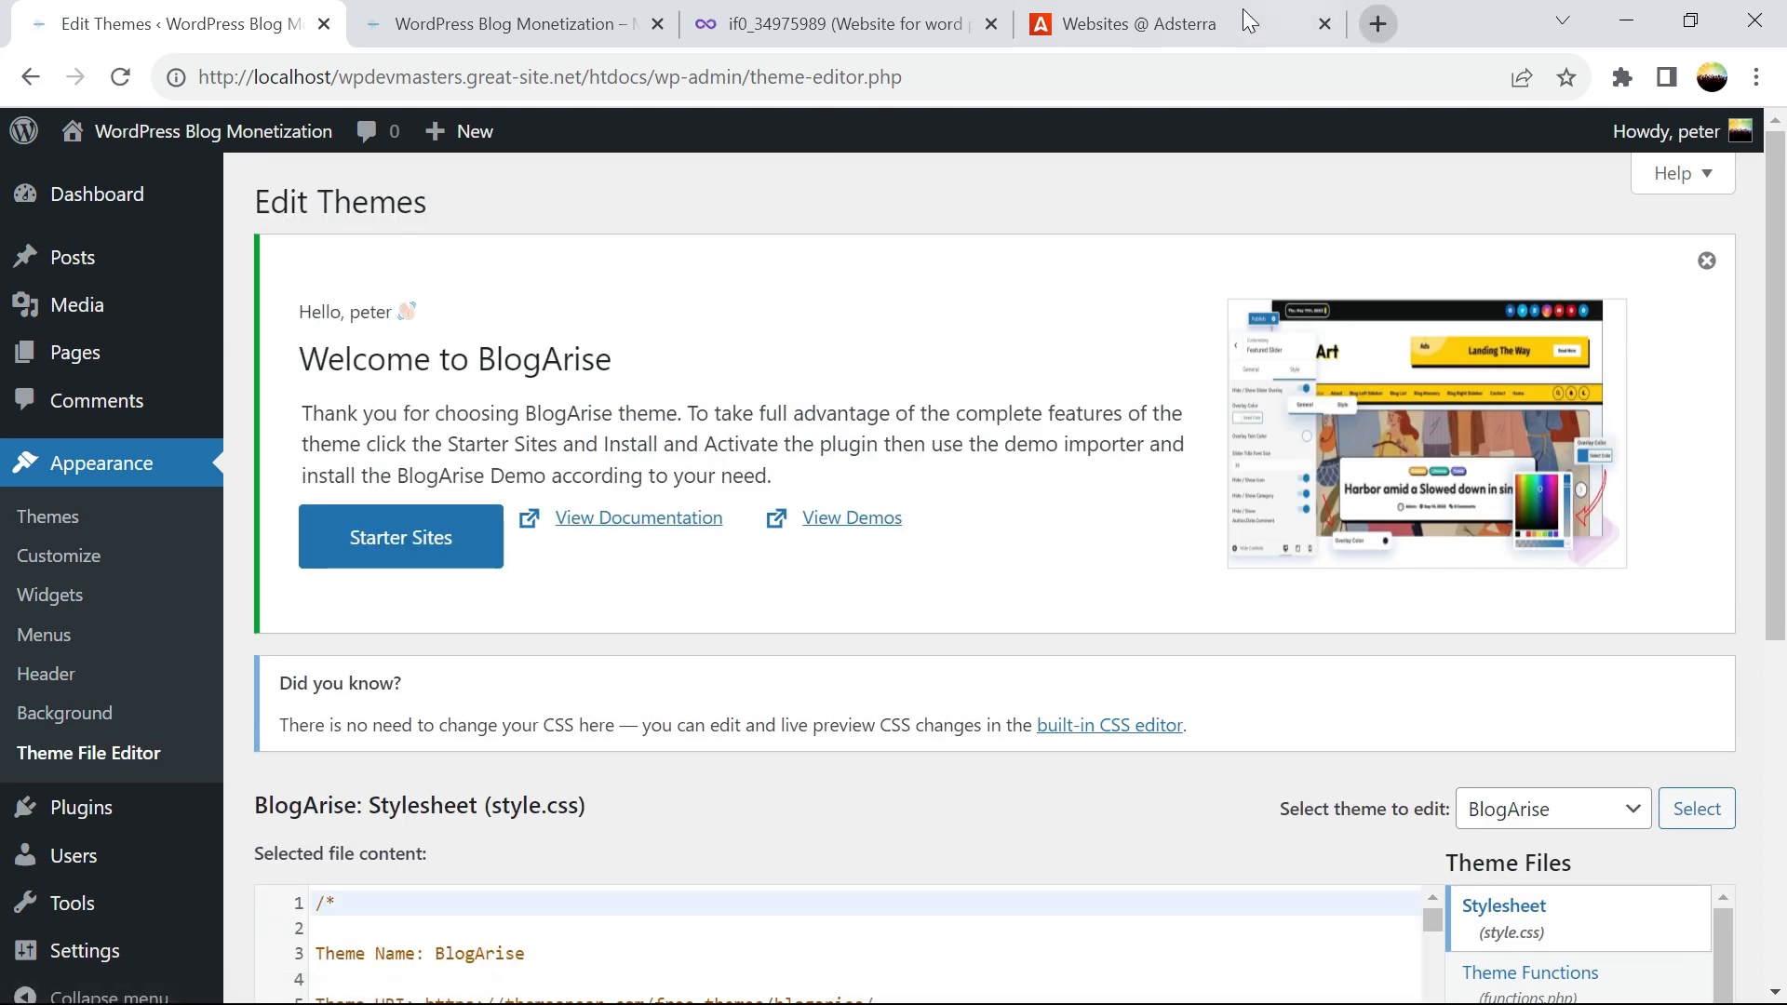
{"action": "left_click", "coordinate": [1228, 23]}
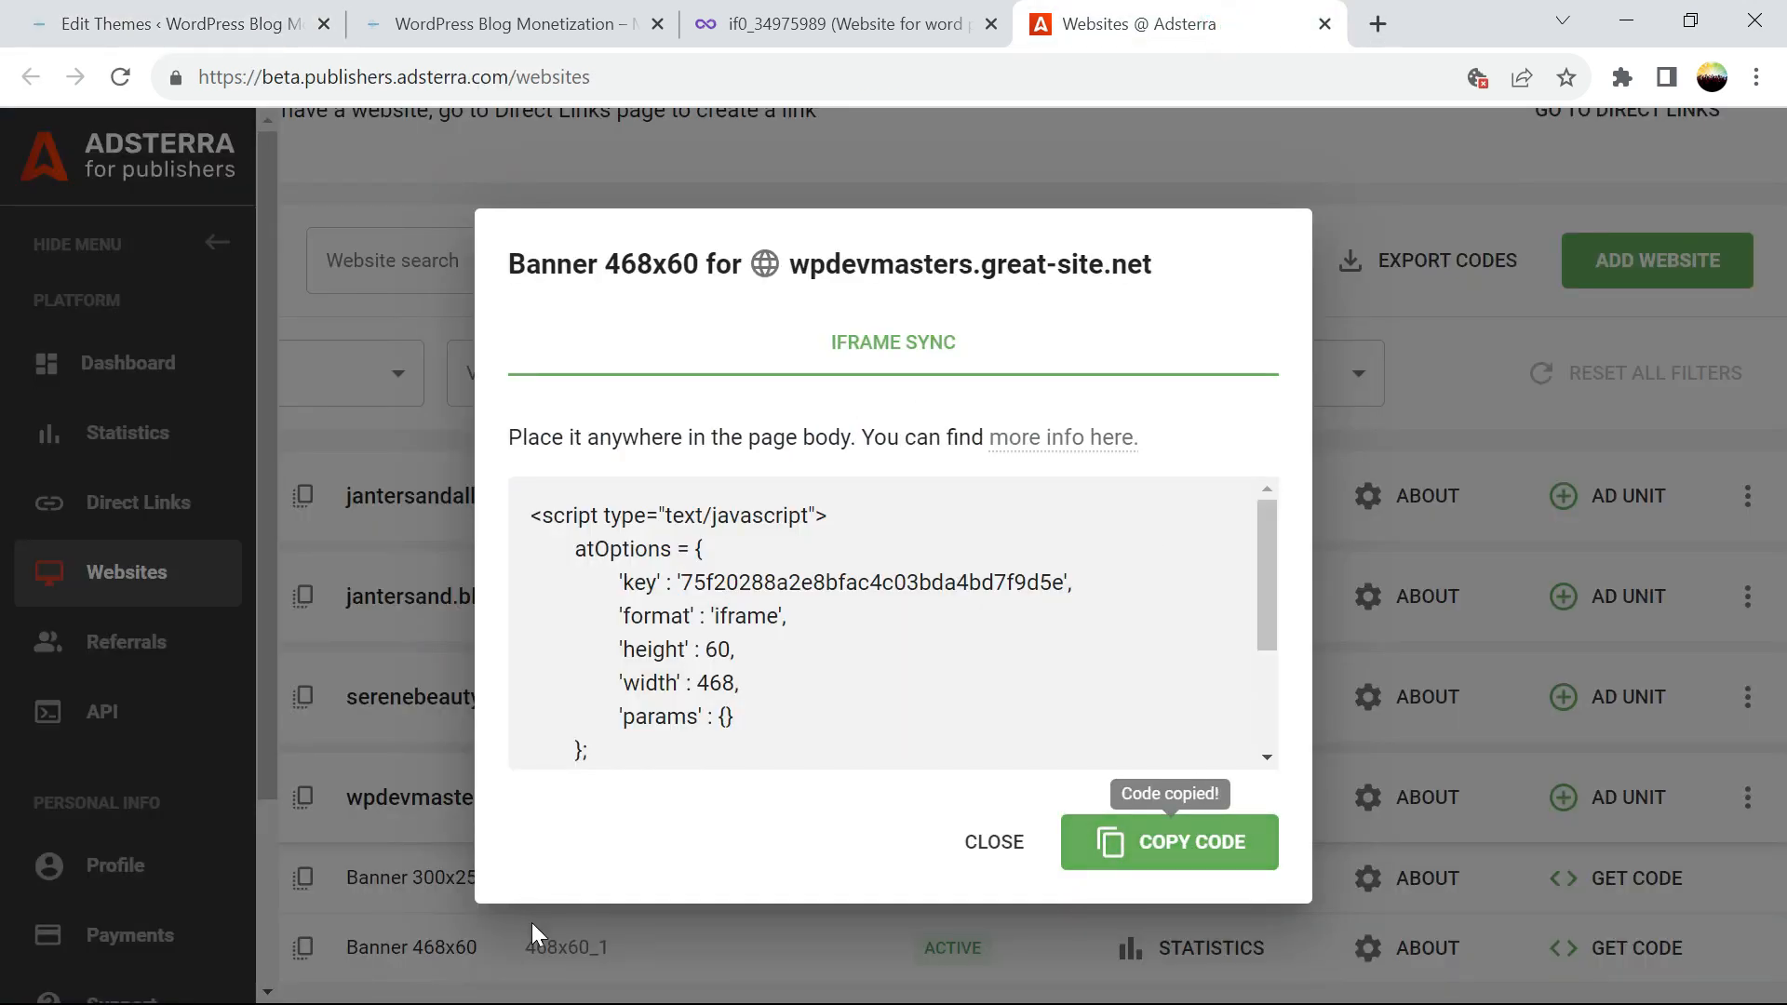
{"action": "left_click", "coordinate": [205, 35]}
Open the Main Index Template (index.php) and scroll to the pasted banner scripts
{"action": "scroll", "coordinate": [1740, 484], "scroll_direction": "down", "scroll_amount": 5}
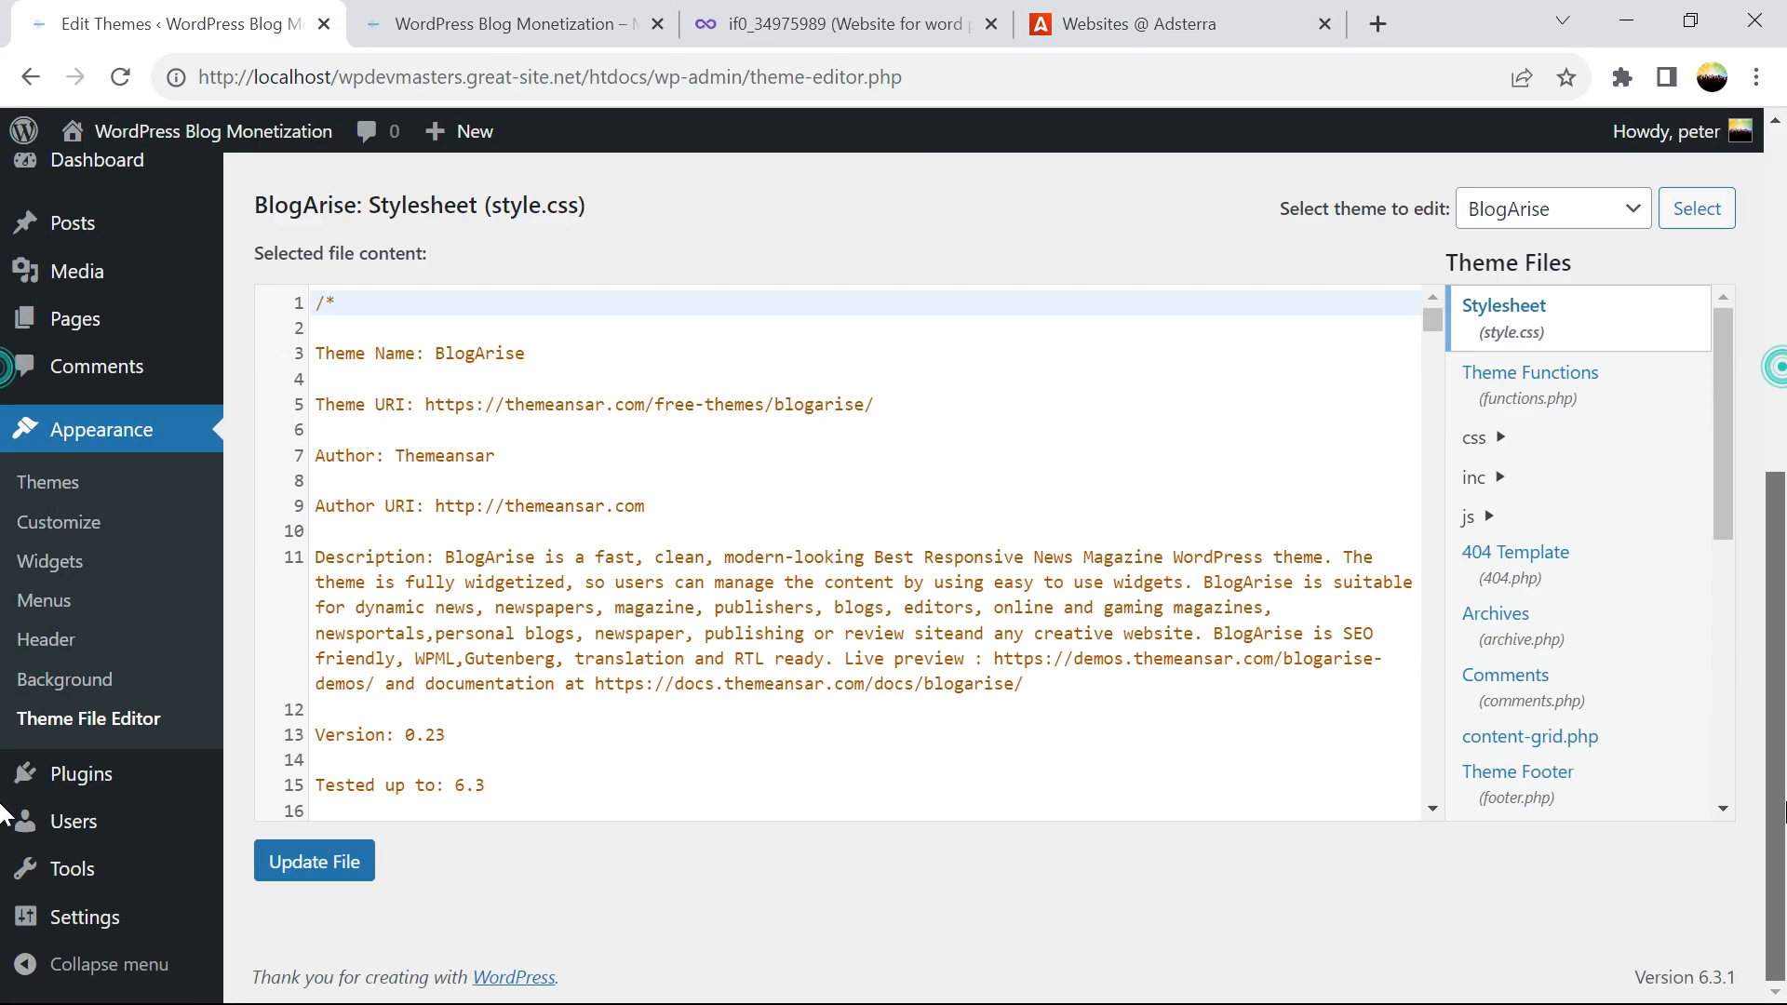
{"action": "left_click_drag", "start_coordinate": [1725, 453], "coordinate": [1744, 664]}
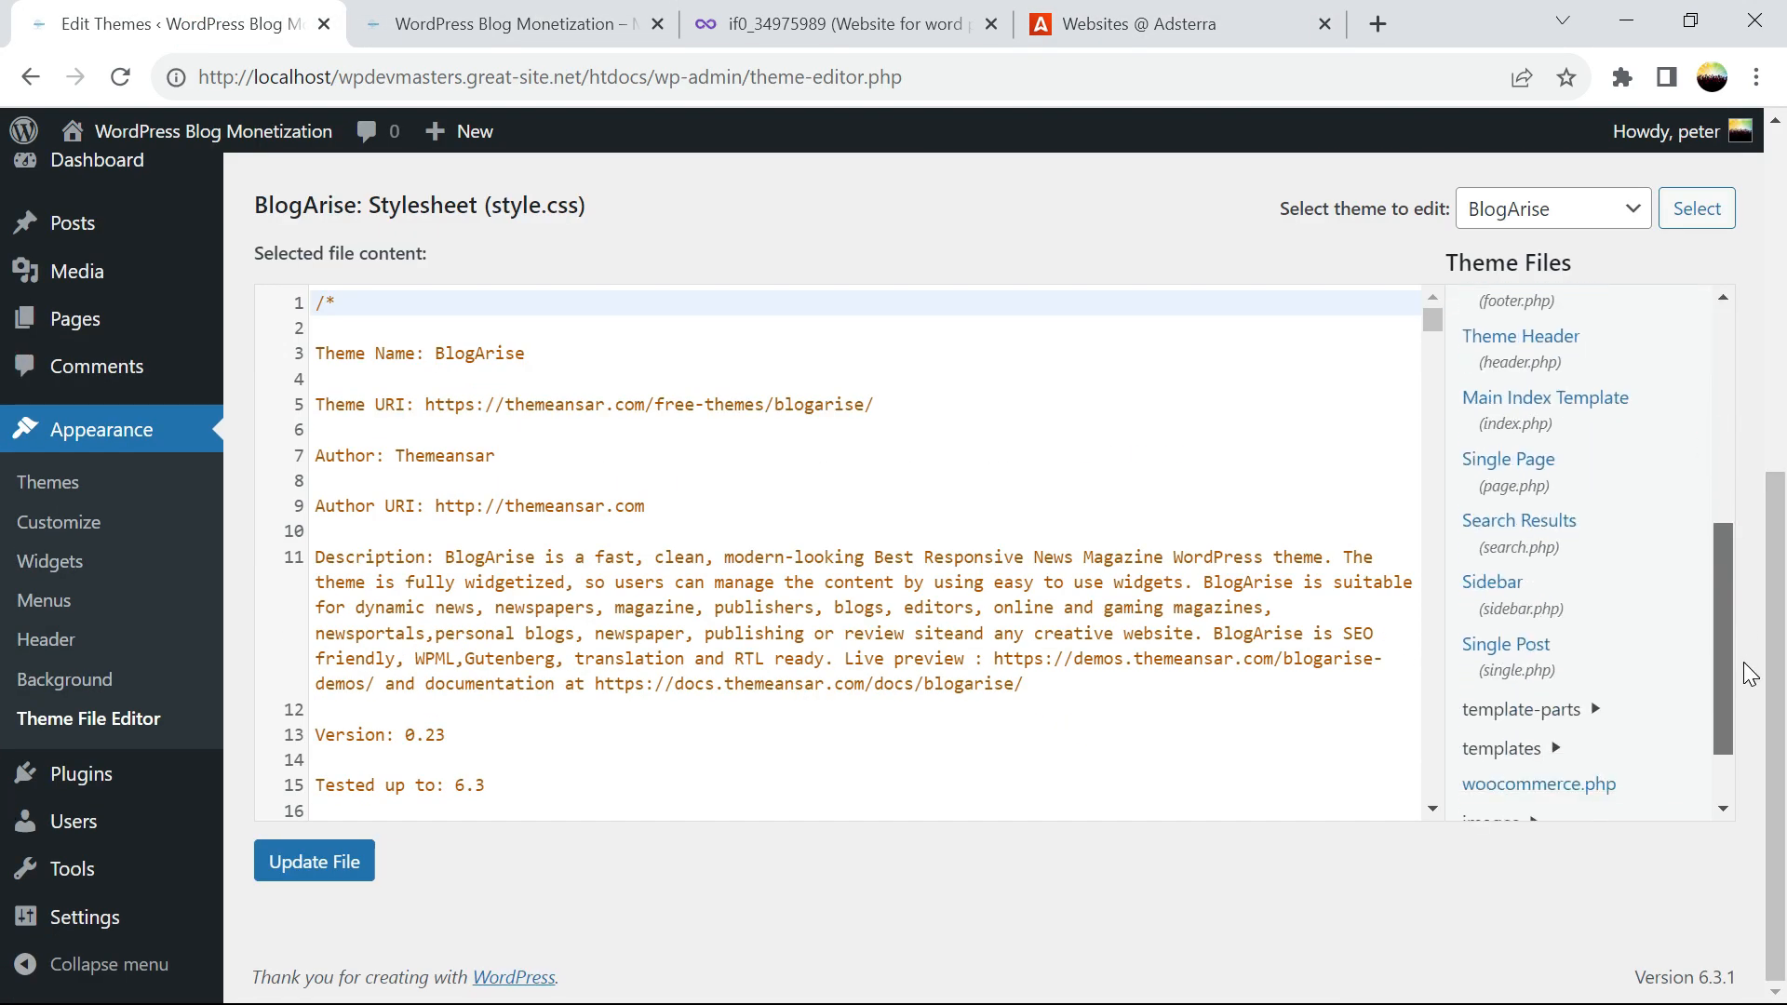
{"action": "left_click", "coordinate": [1494, 429]}
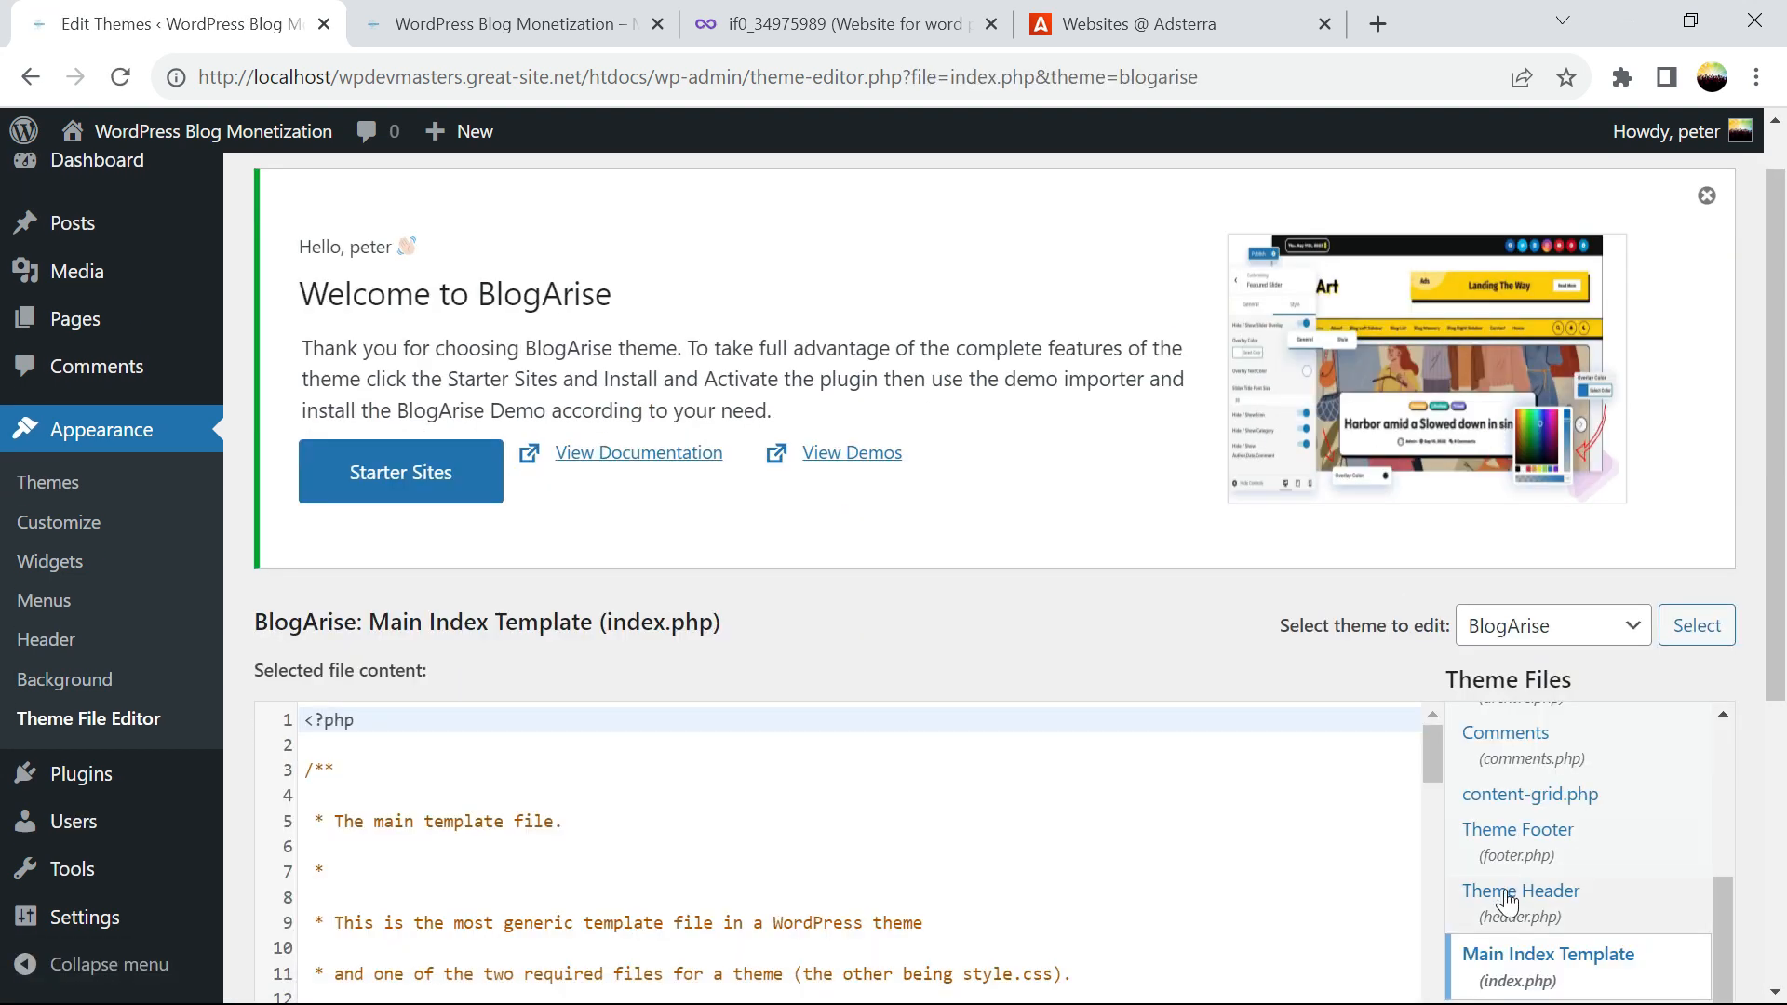
{"action": "scroll", "coordinate": [1470, 726], "scroll_direction": "down", "scroll_amount": 2}
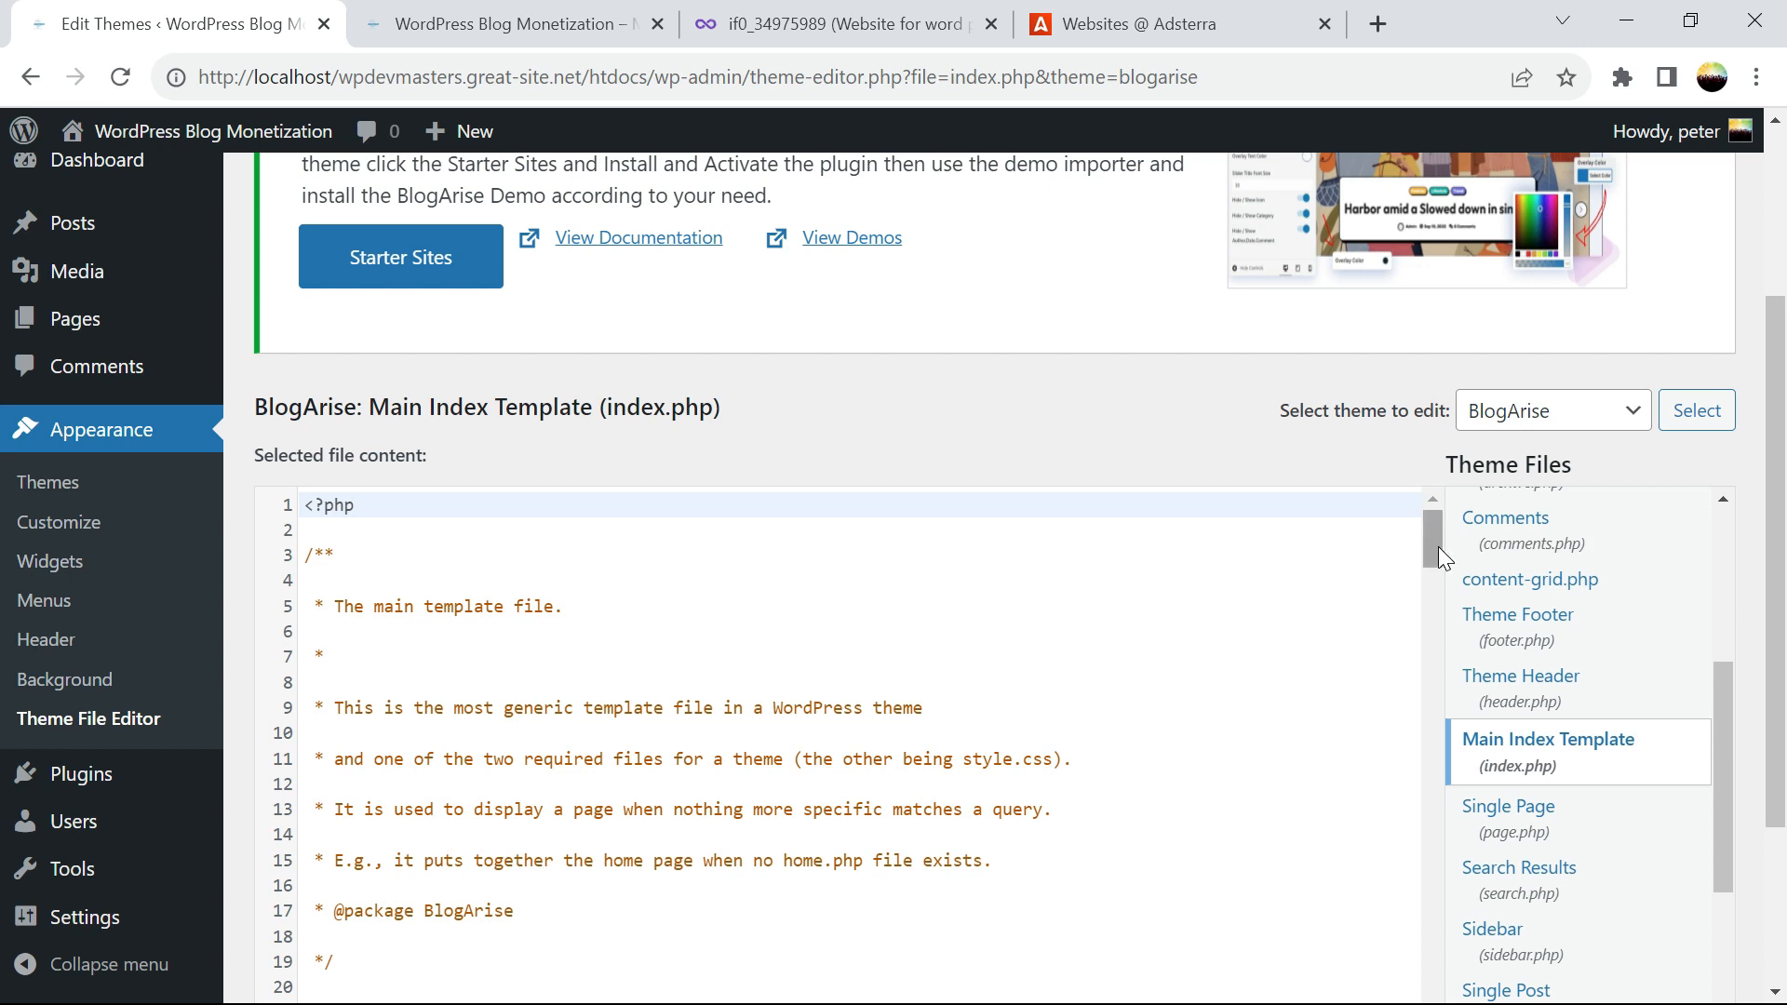
{"action": "scroll", "coordinate": [1437, 549], "scroll_direction": "down", "scroll_amount": 5}
{"action": "scroll", "coordinate": [1451, 568], "scroll_direction": "up", "scroll_amount": 4}
{"action": "scroll", "coordinate": [1460, 573], "scroll_direction": "down", "scroll_amount": 4}
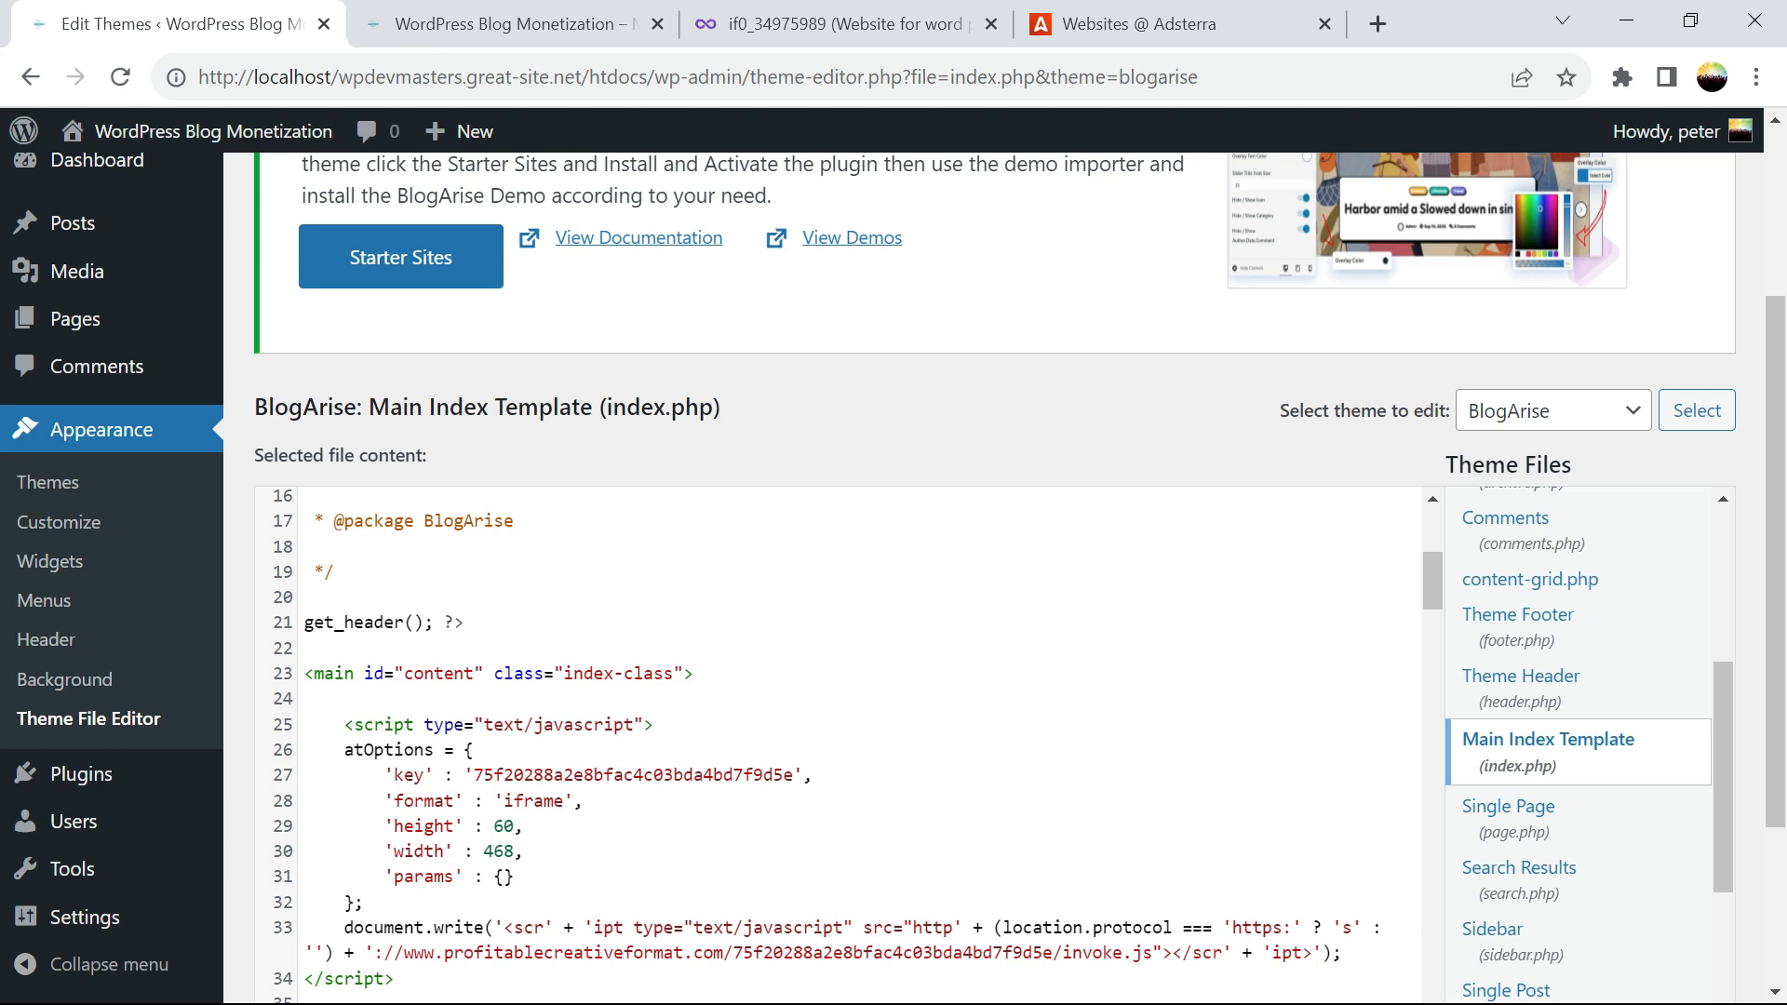
Check the 468x60 script sits before the closing main tag on line 168, then view the homepage
{"action": "left_click", "coordinate": [713, 673]}
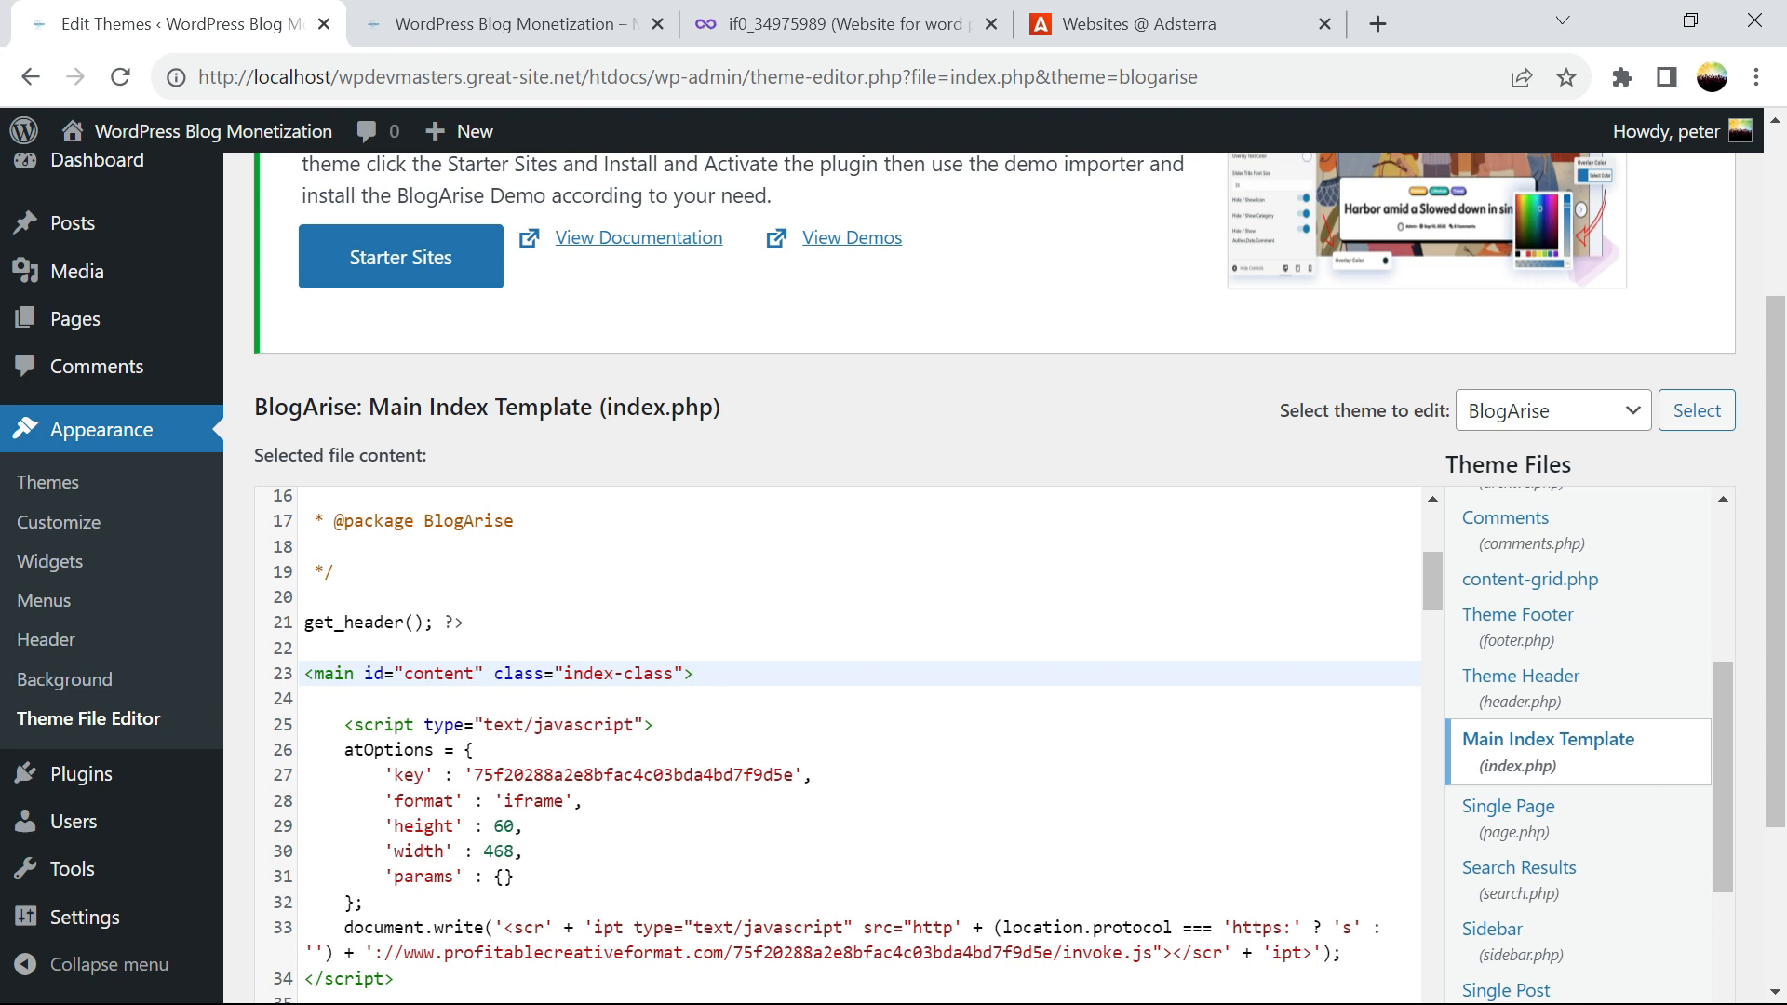
{"action": "left_click_drag", "start_coordinate": [1431, 579], "coordinate": [1480, 987]}
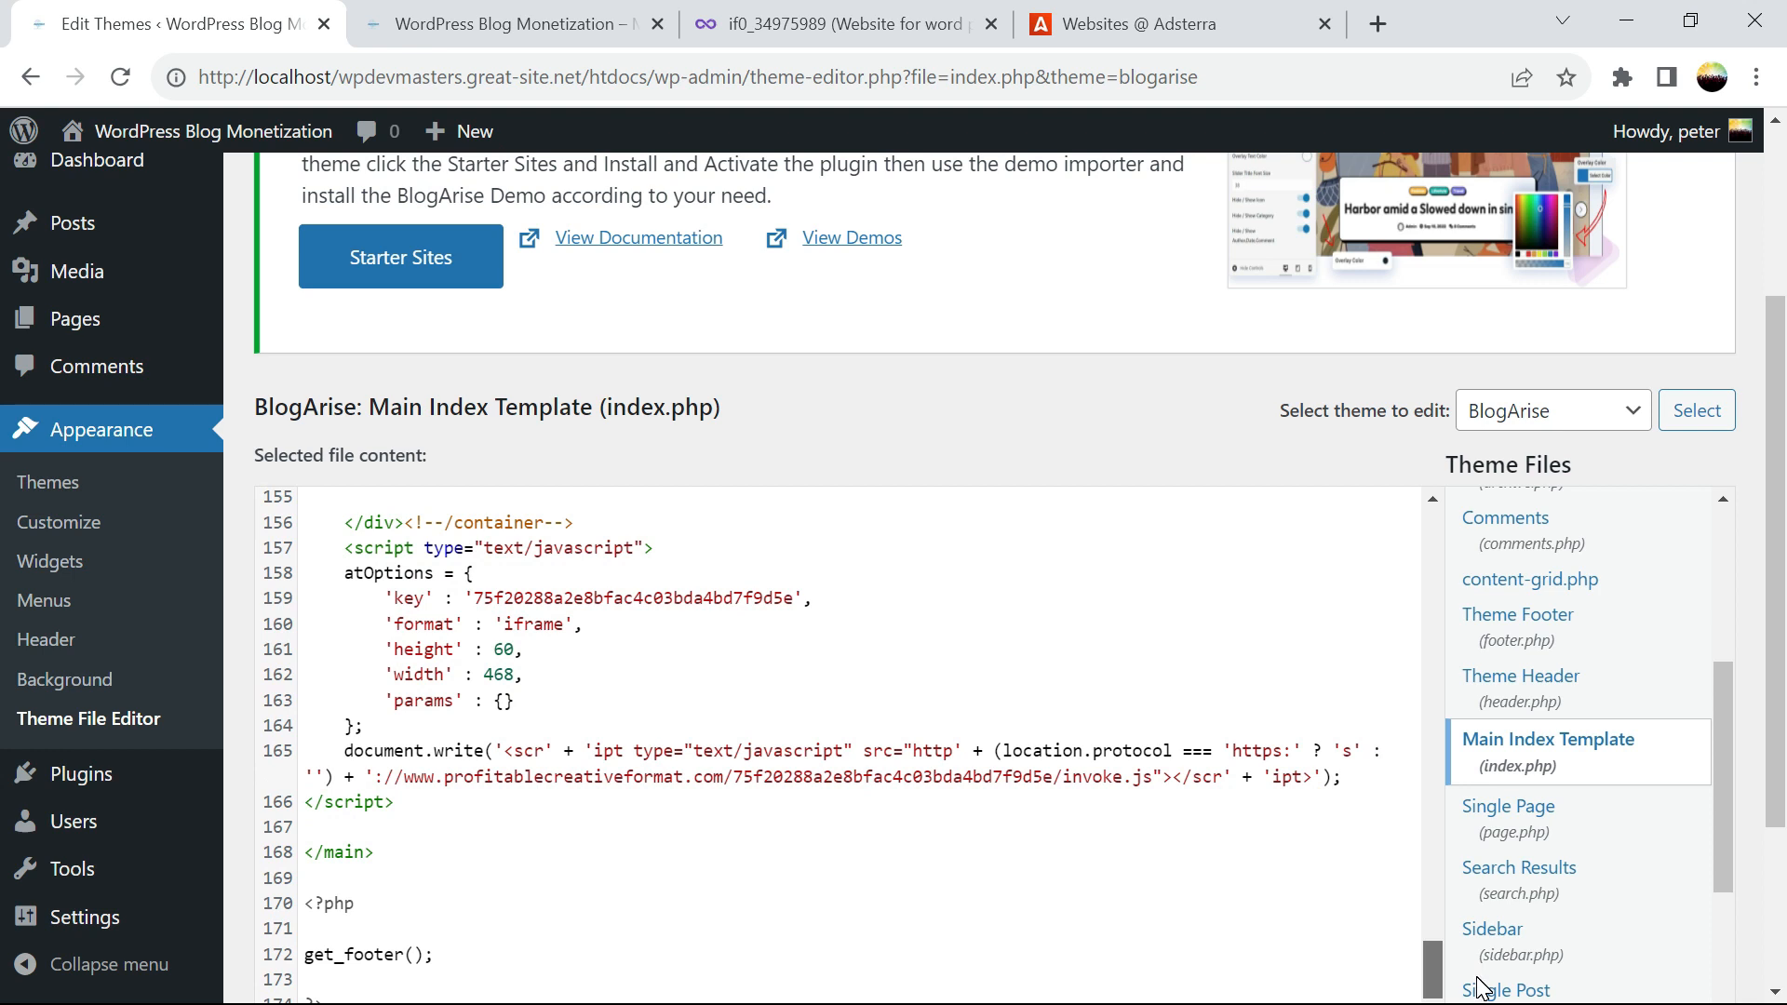
{"action": "left_click_drag", "start_coordinate": [382, 851], "coordinate": [304, 851]}
{"action": "left_click", "coordinate": [307, 805]}
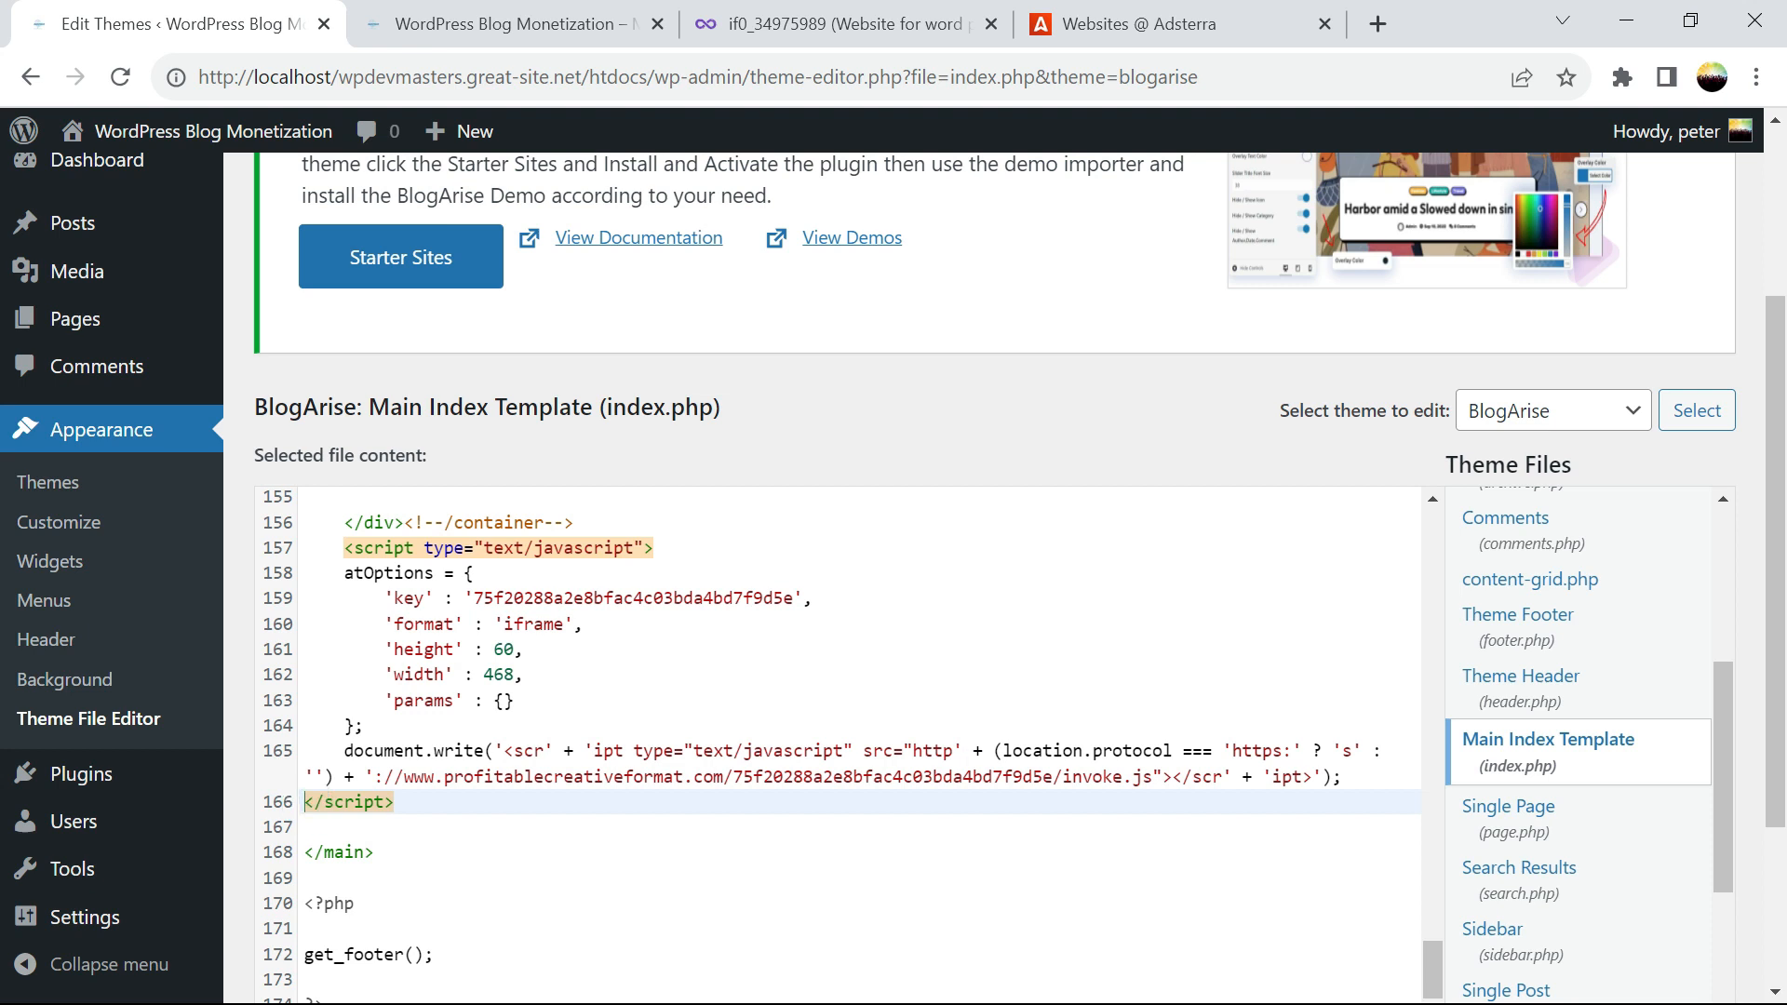
{"action": "scroll", "coordinate": [1518, 556], "scroll_direction": "down", "scroll_amount": 3}
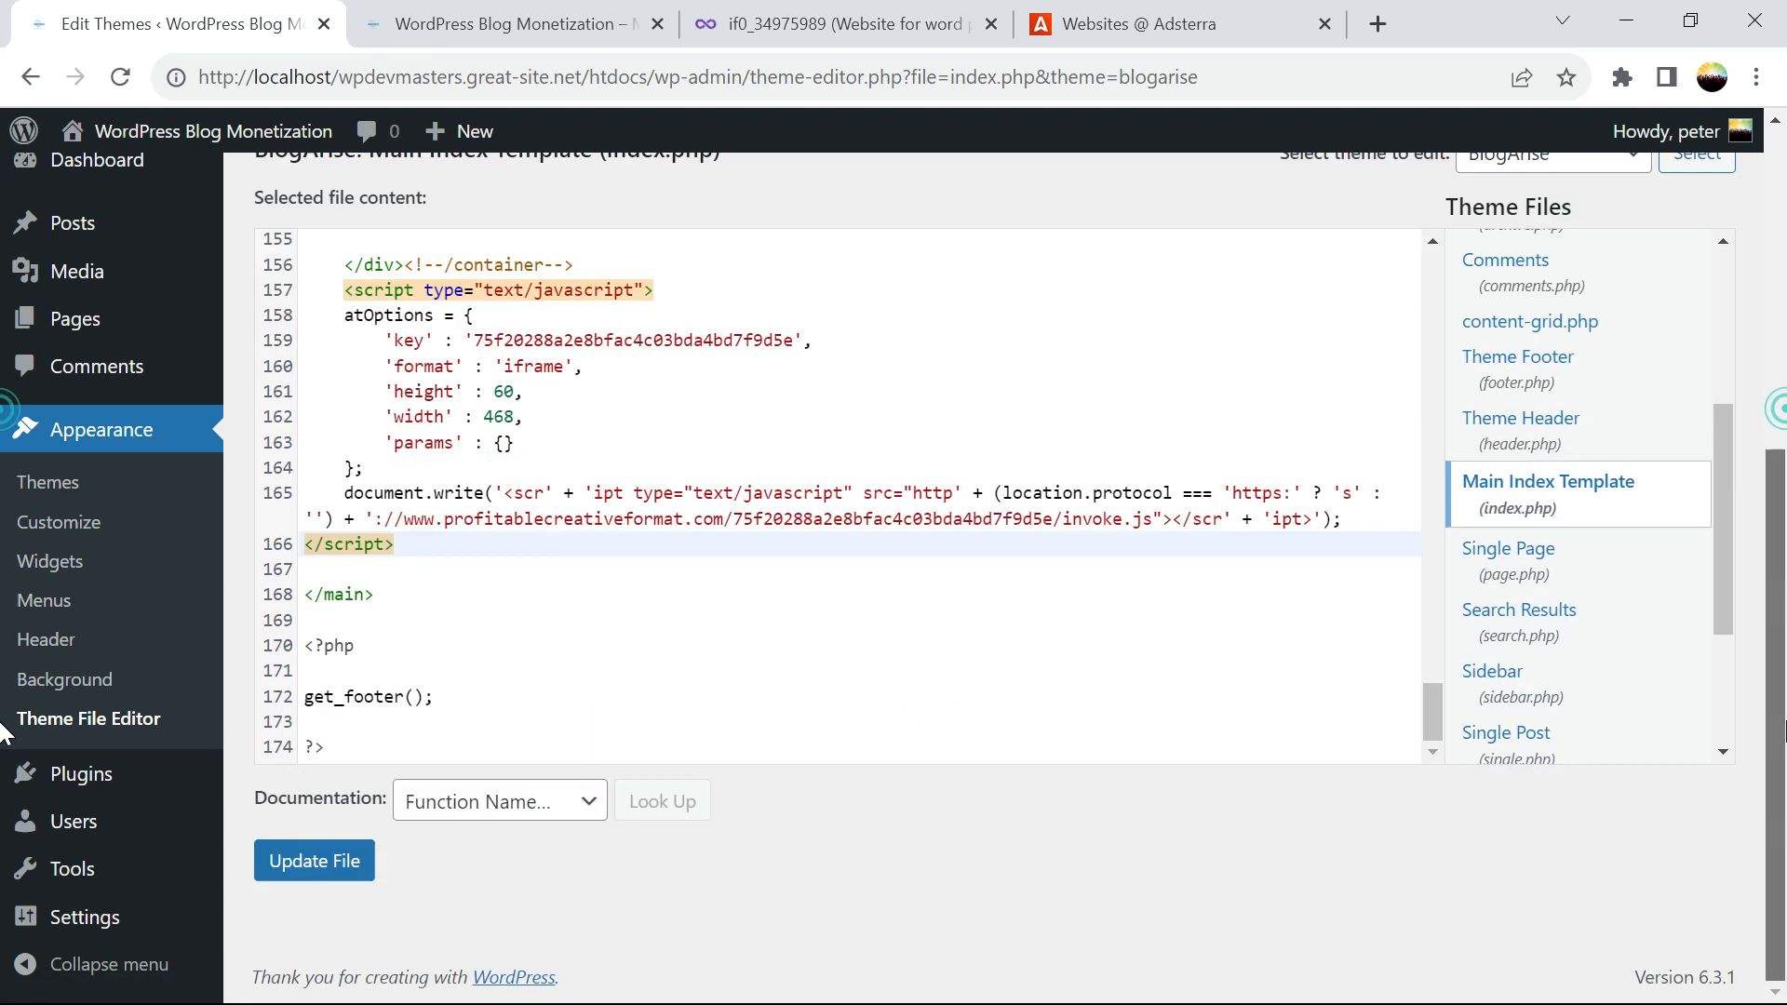
{"action": "left_click", "coordinate": [516, 26]}
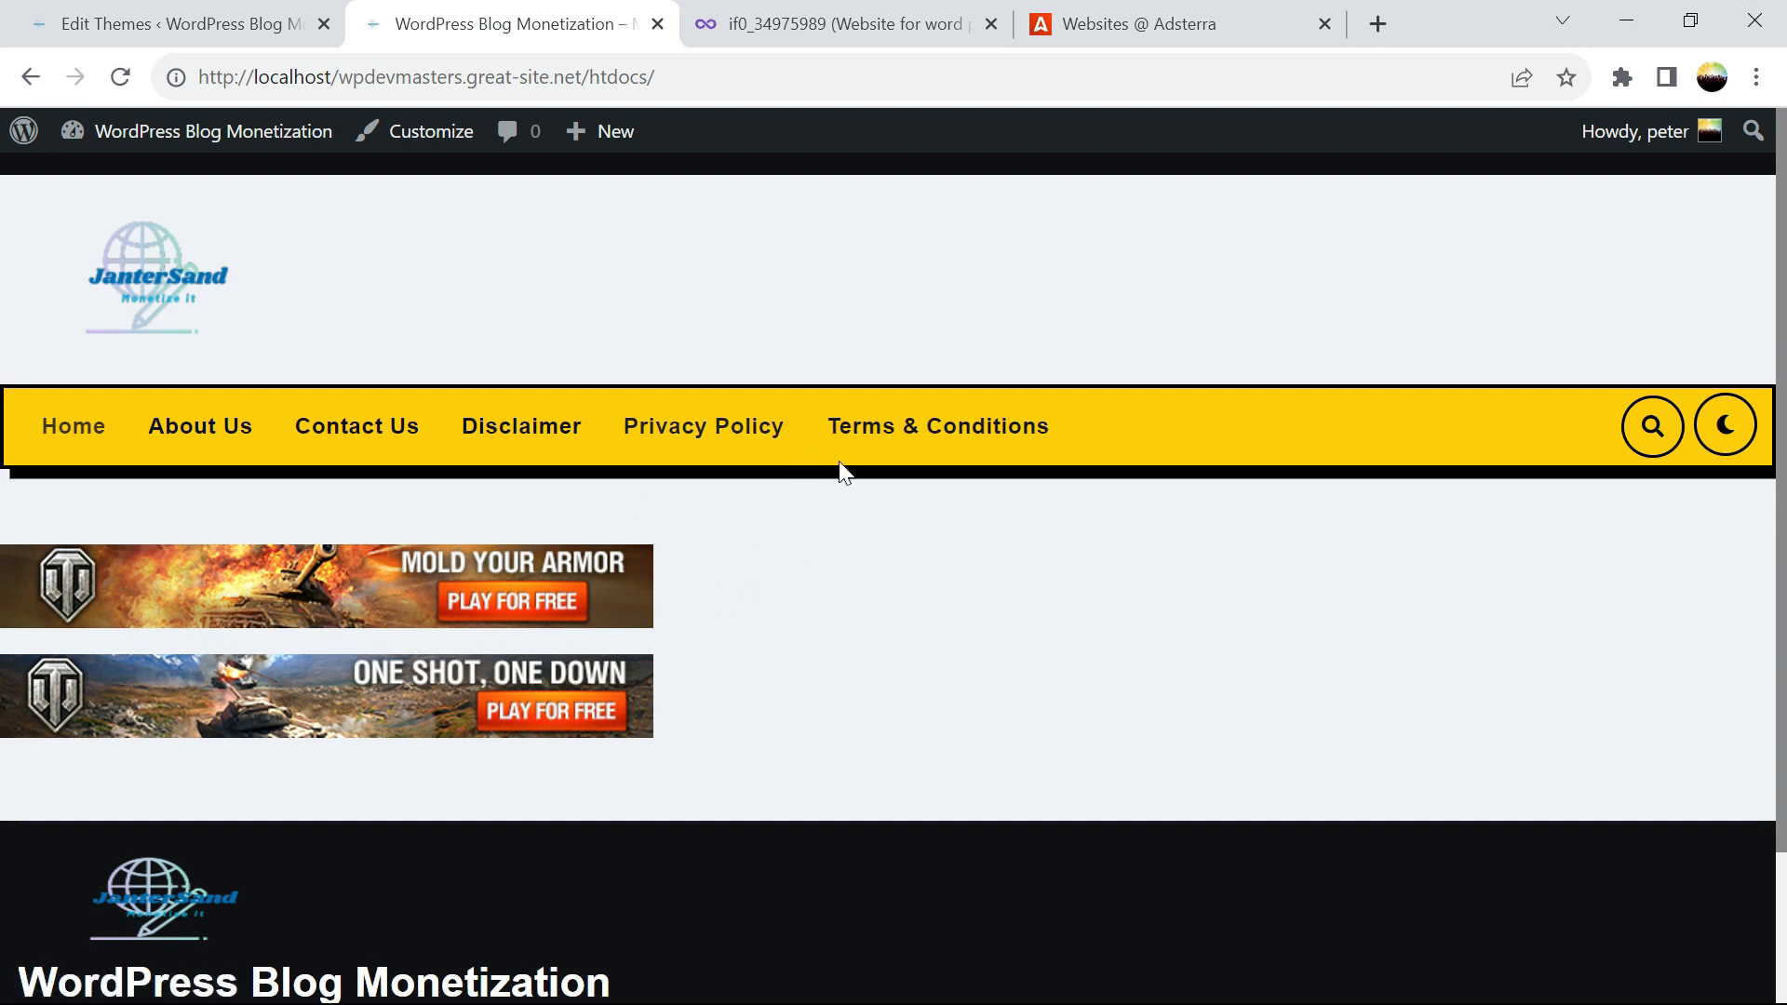
Switch back to the Edit Themes tab showing index.php
{"action": "left_click", "coordinate": [197, 17]}
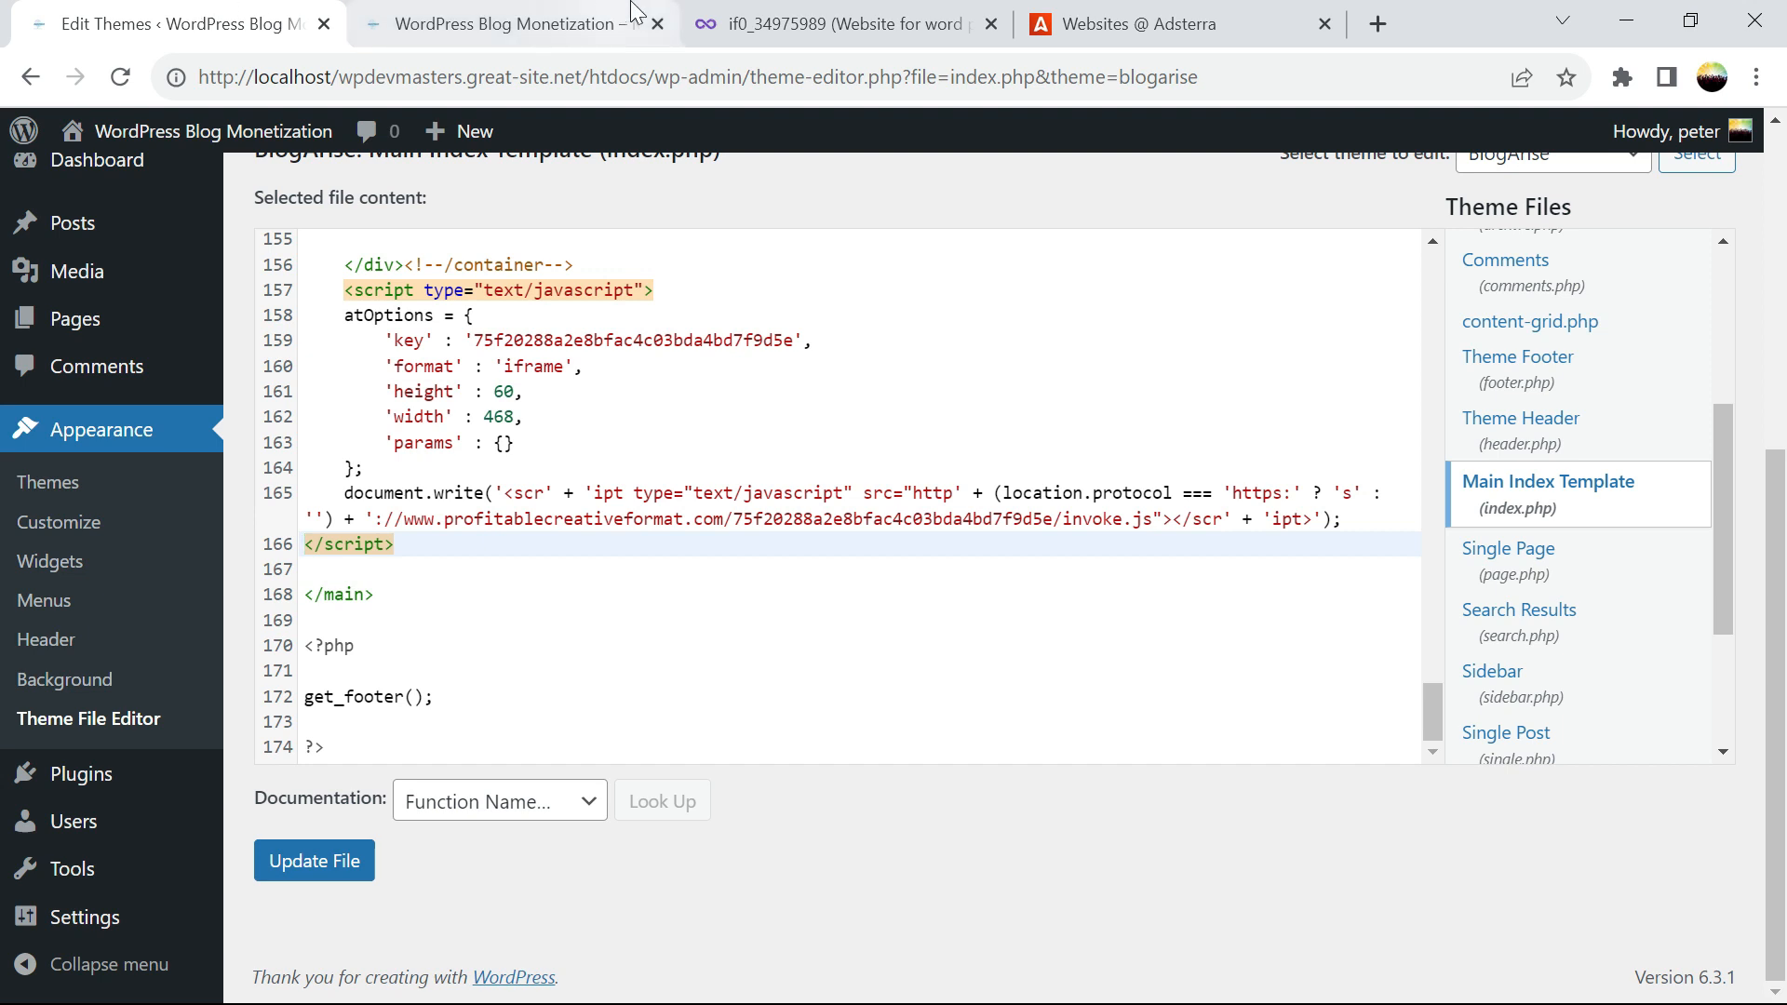
Compare iFastNet's premium plans via InfinityFree's Go Premium page, noting Unlimited Bandwidth
{"action": "left_click", "coordinate": [786, 21]}
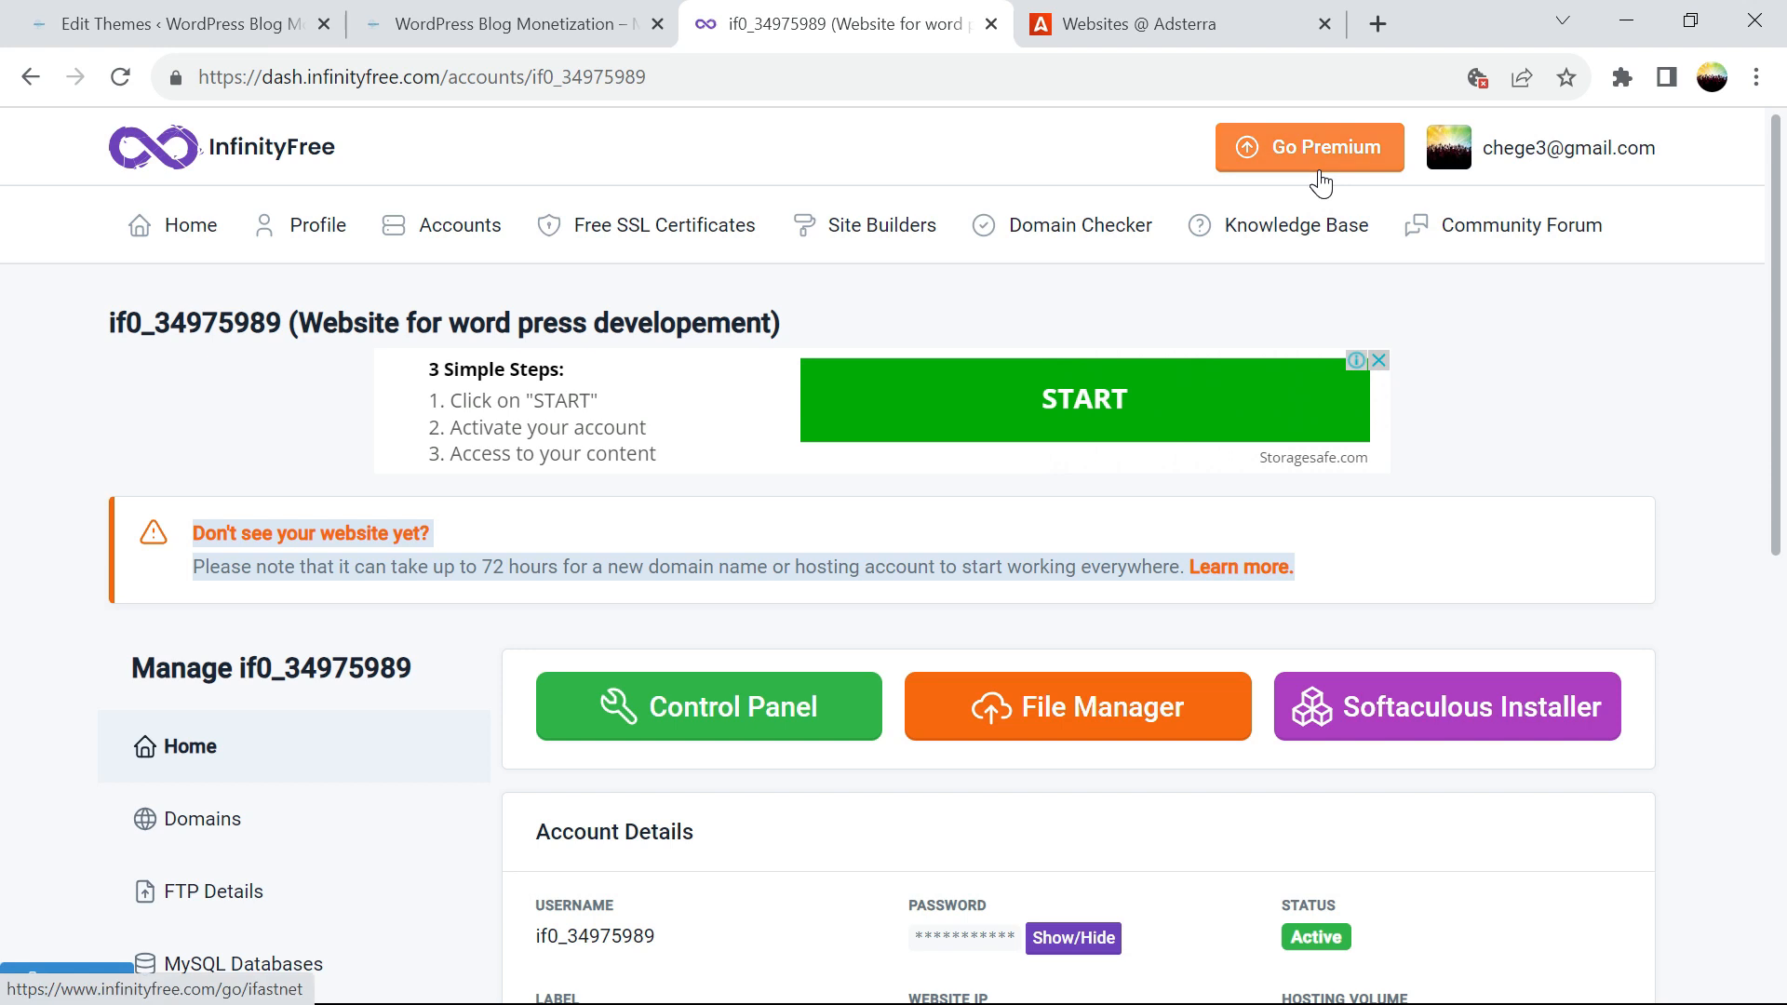
{"action": "left_click", "coordinate": [1320, 170]}
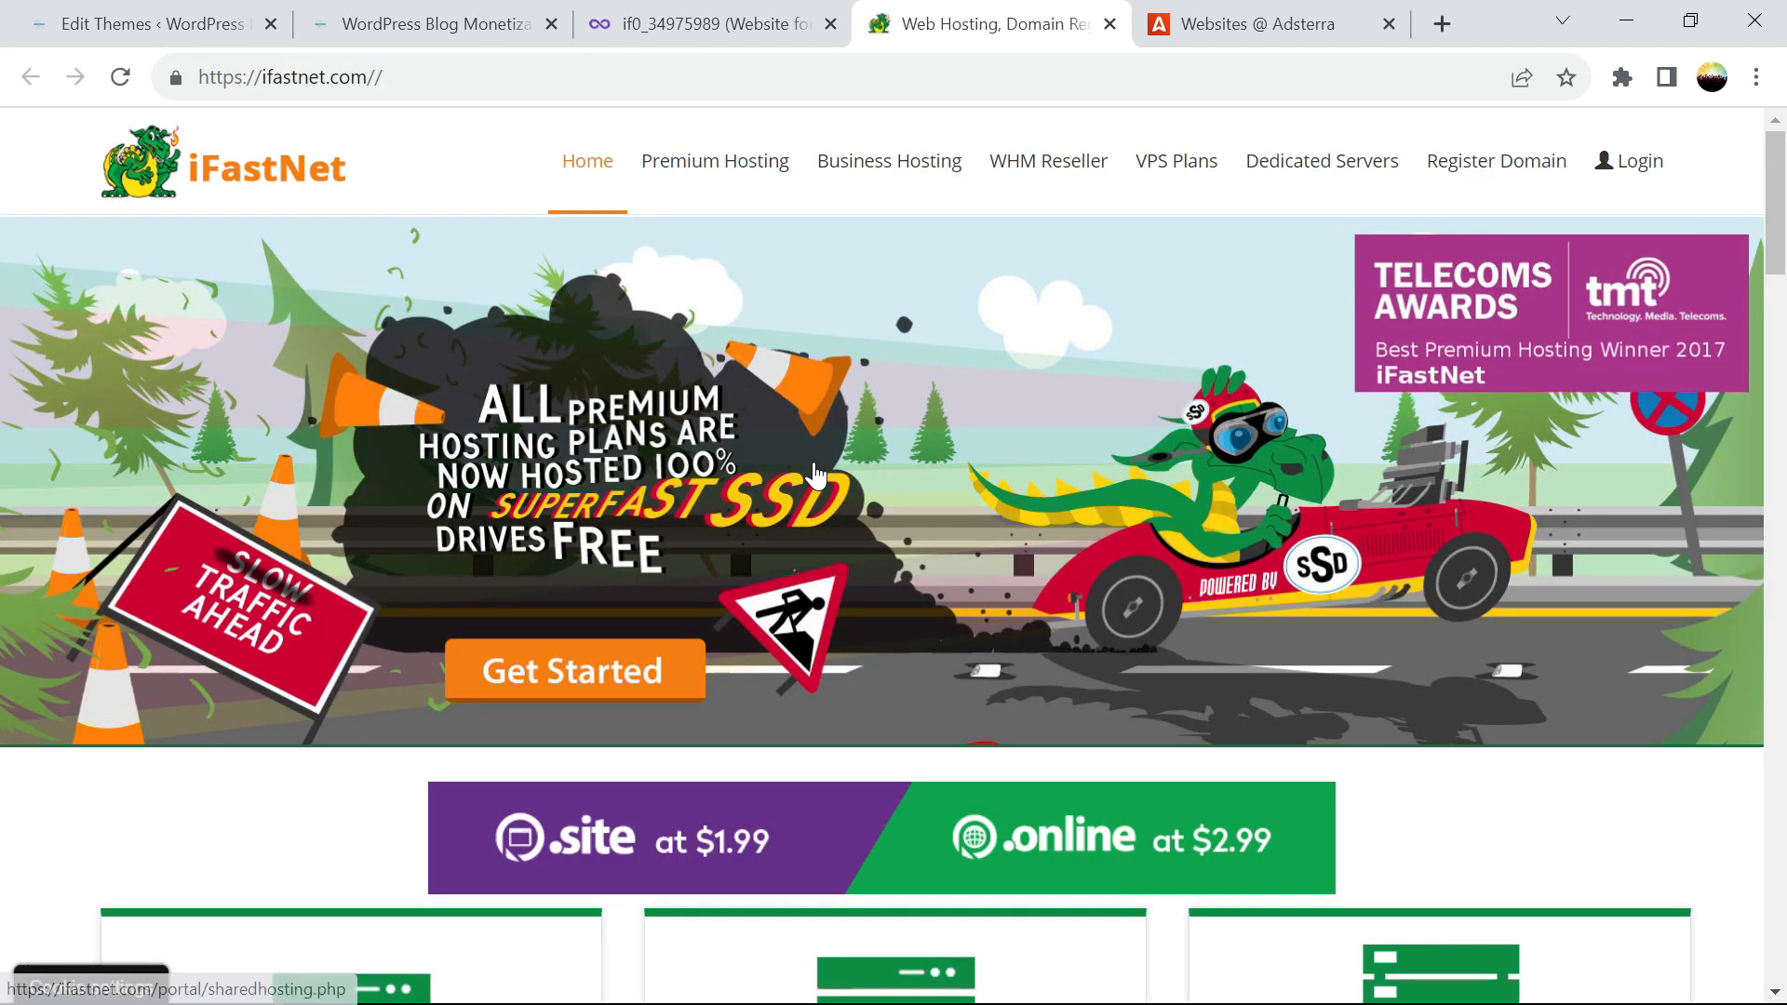
{"action": "left_click_drag", "start_coordinate": [1772, 232], "coordinate": [1766, 345]}
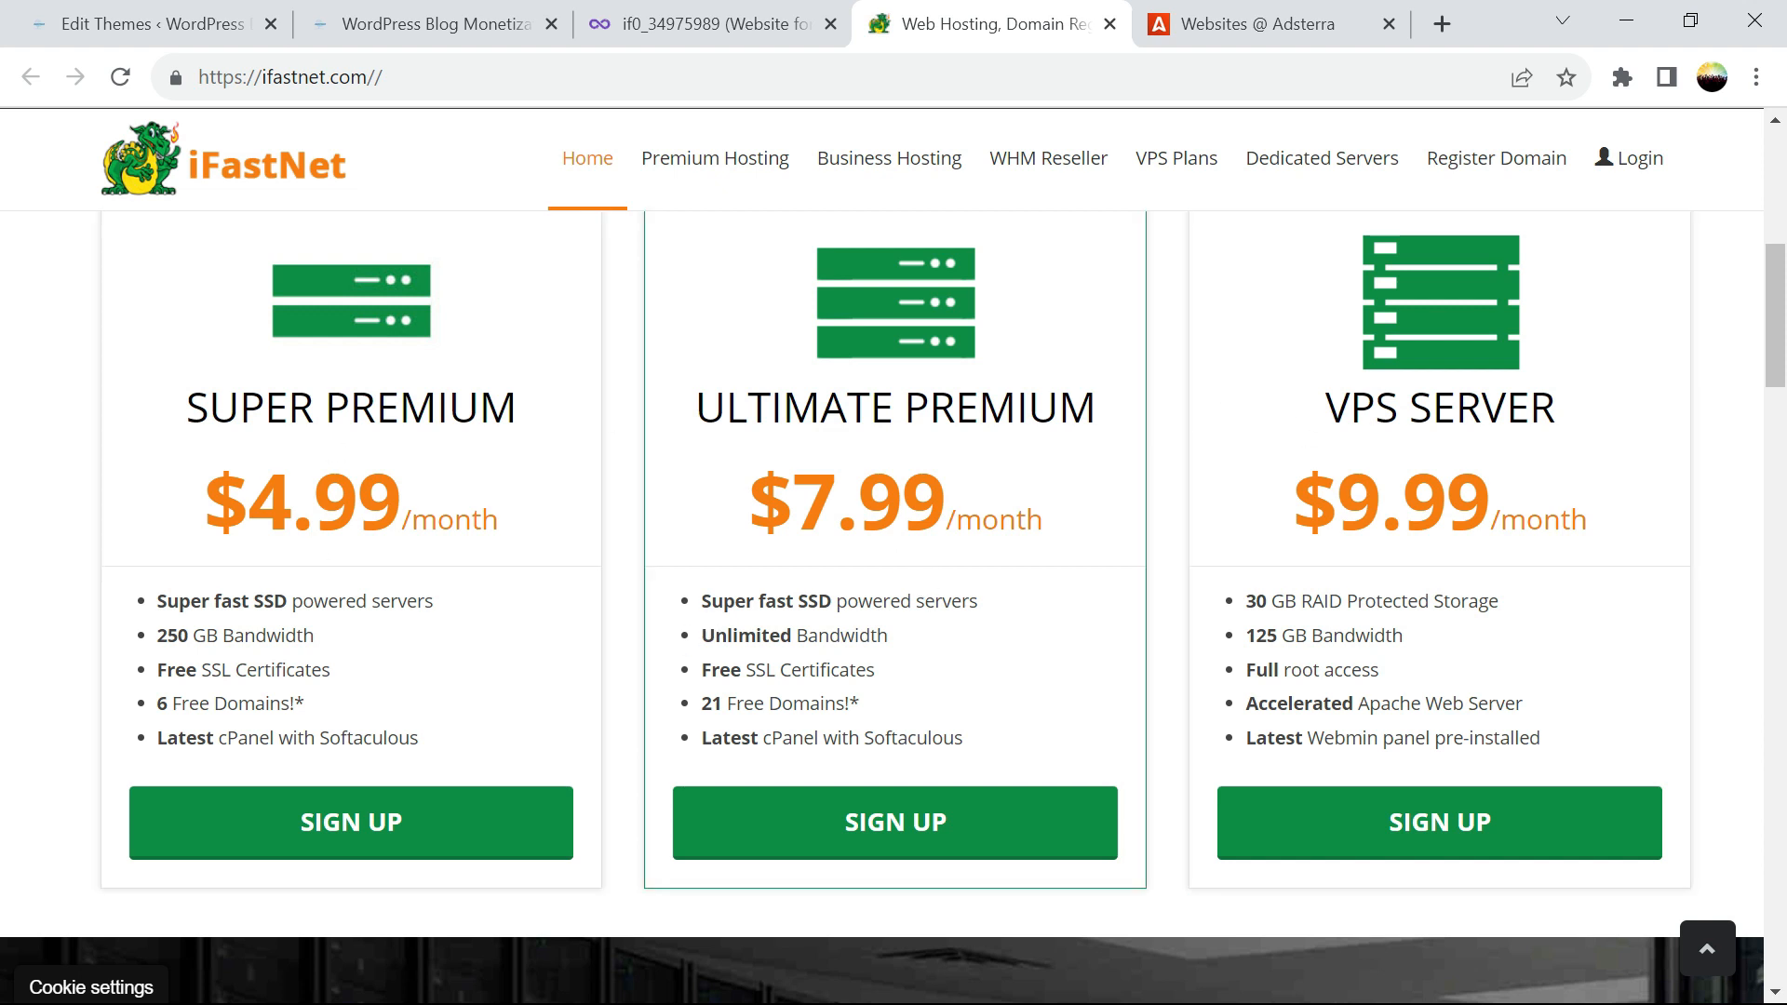
{"action": "left_click_drag", "start_coordinate": [891, 639], "coordinate": [695, 638]}
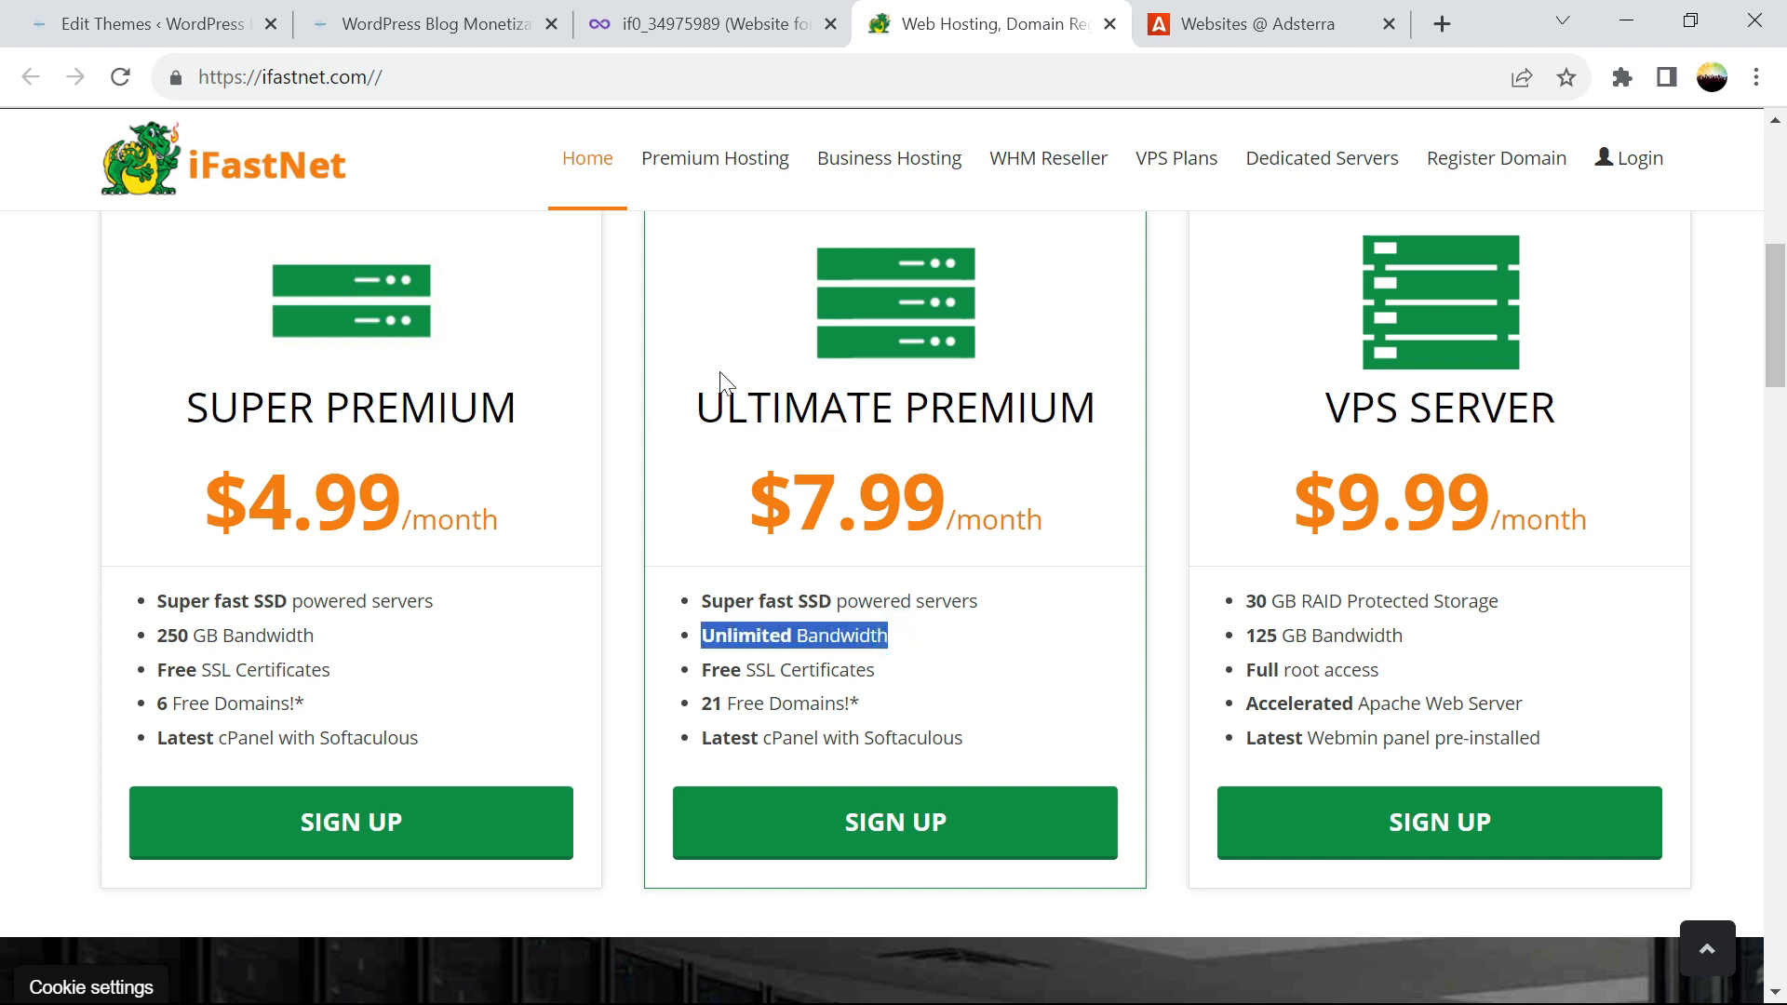
{"action": "left_click", "coordinate": [117, 23]}
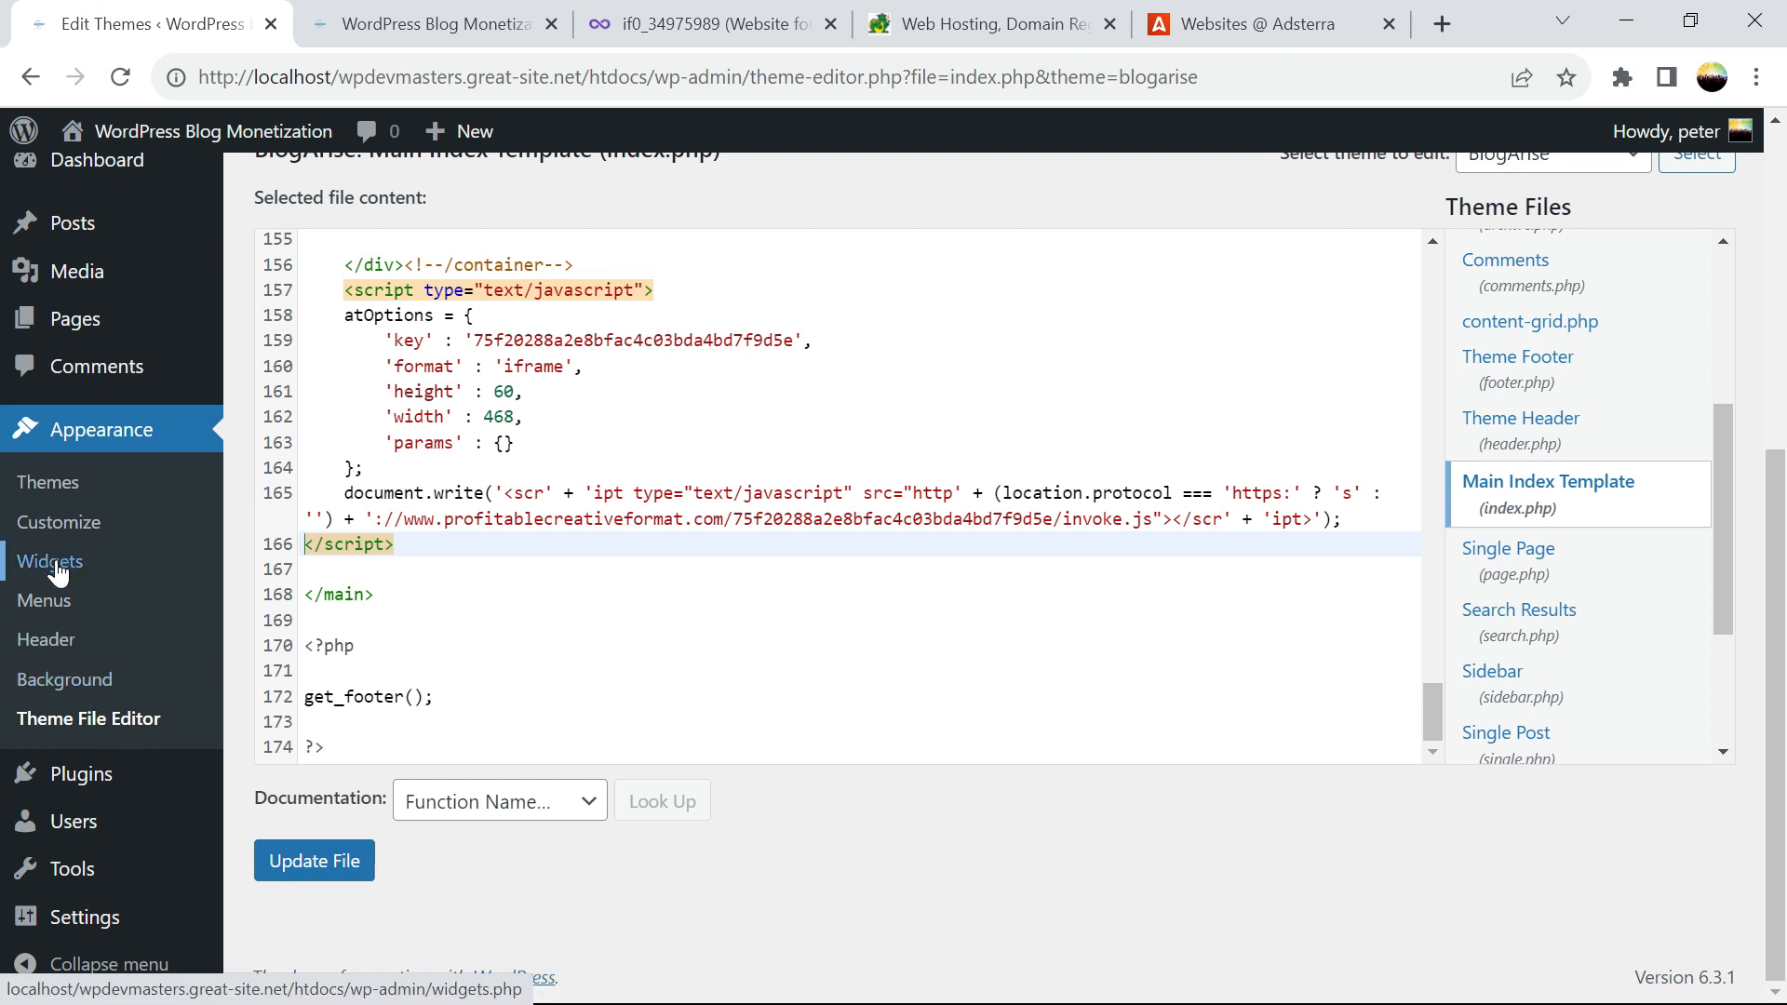
{"action": "left_click", "coordinate": [54, 561]}
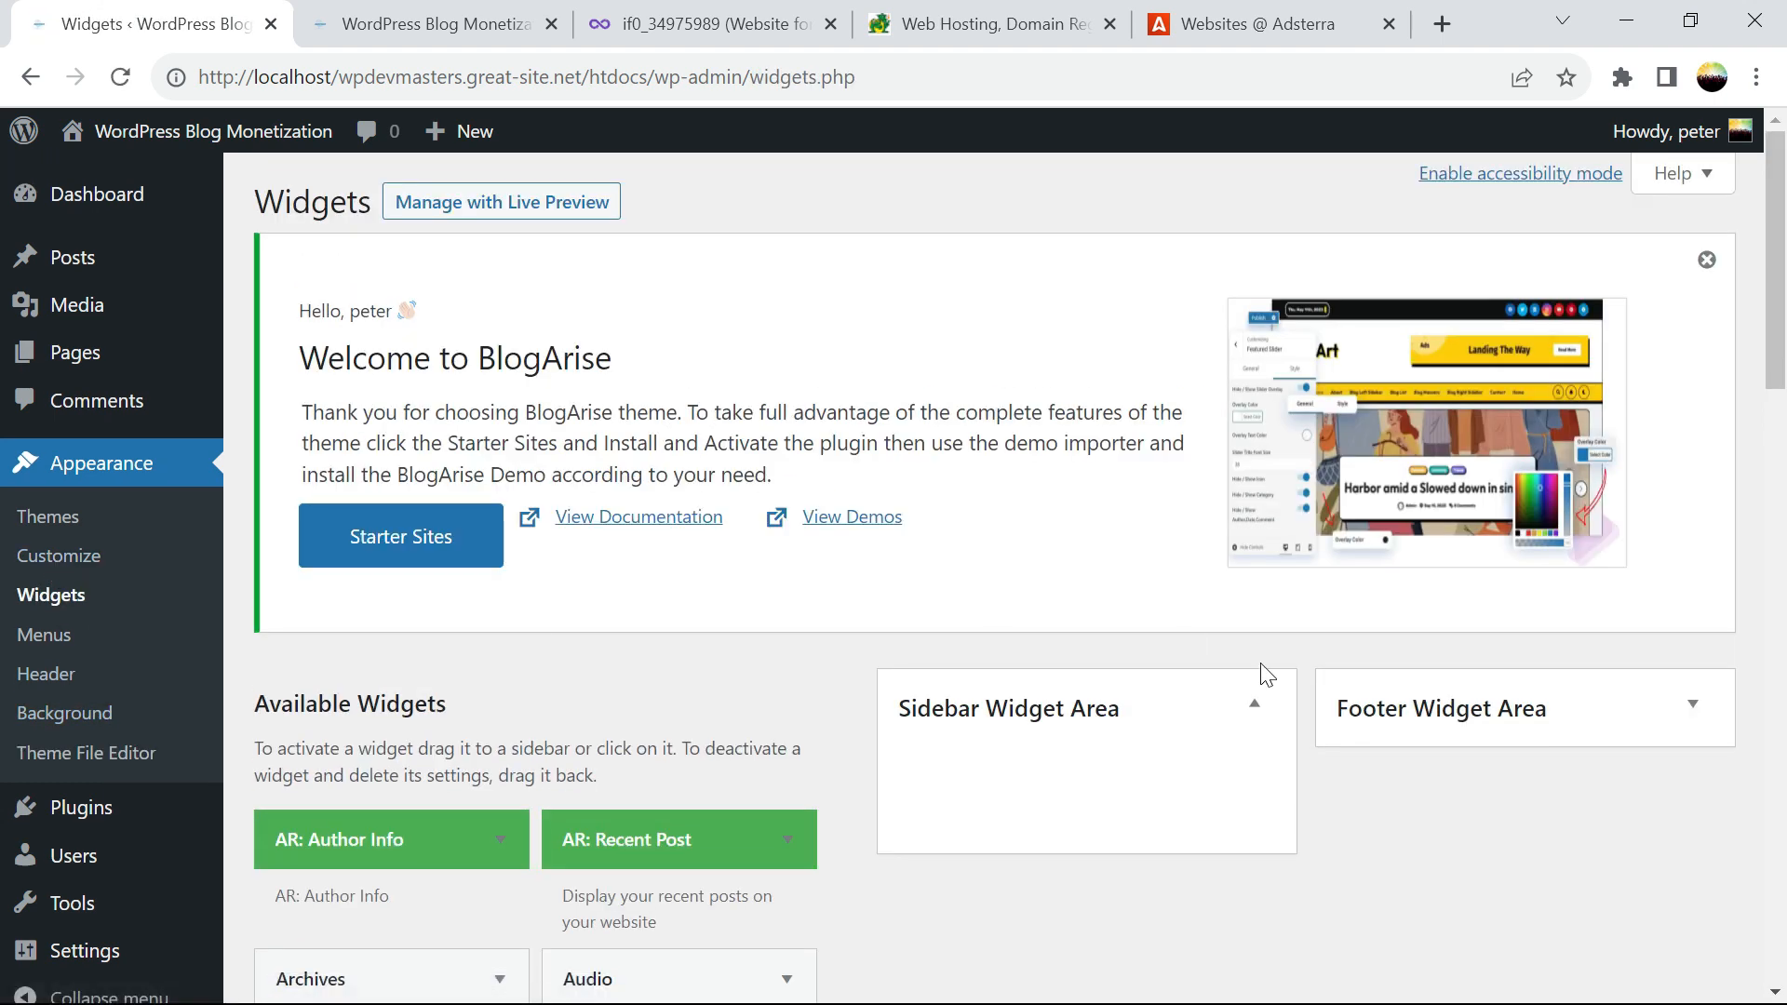
Expand the Footer Widget Area and scroll through the available widgets
{"action": "left_click", "coordinate": [1641, 718]}
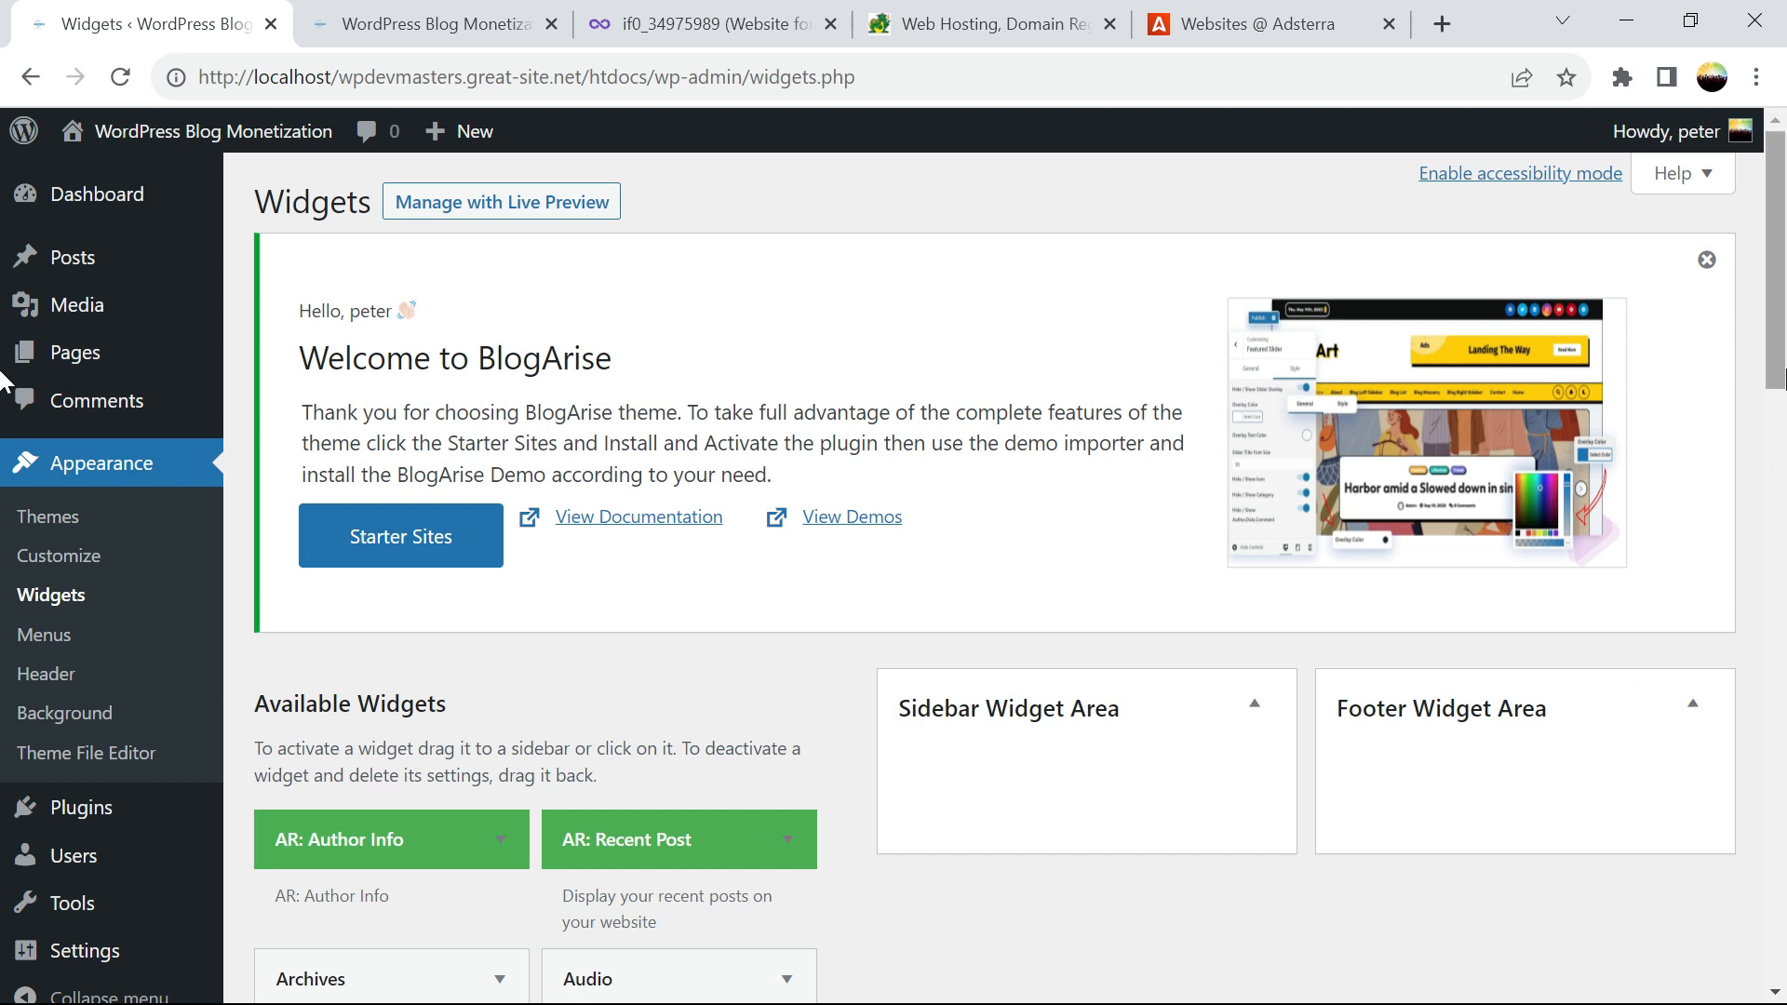
{"action": "scroll", "coordinate": [4, 391], "scroll_direction": "down", "scroll_amount": 4}
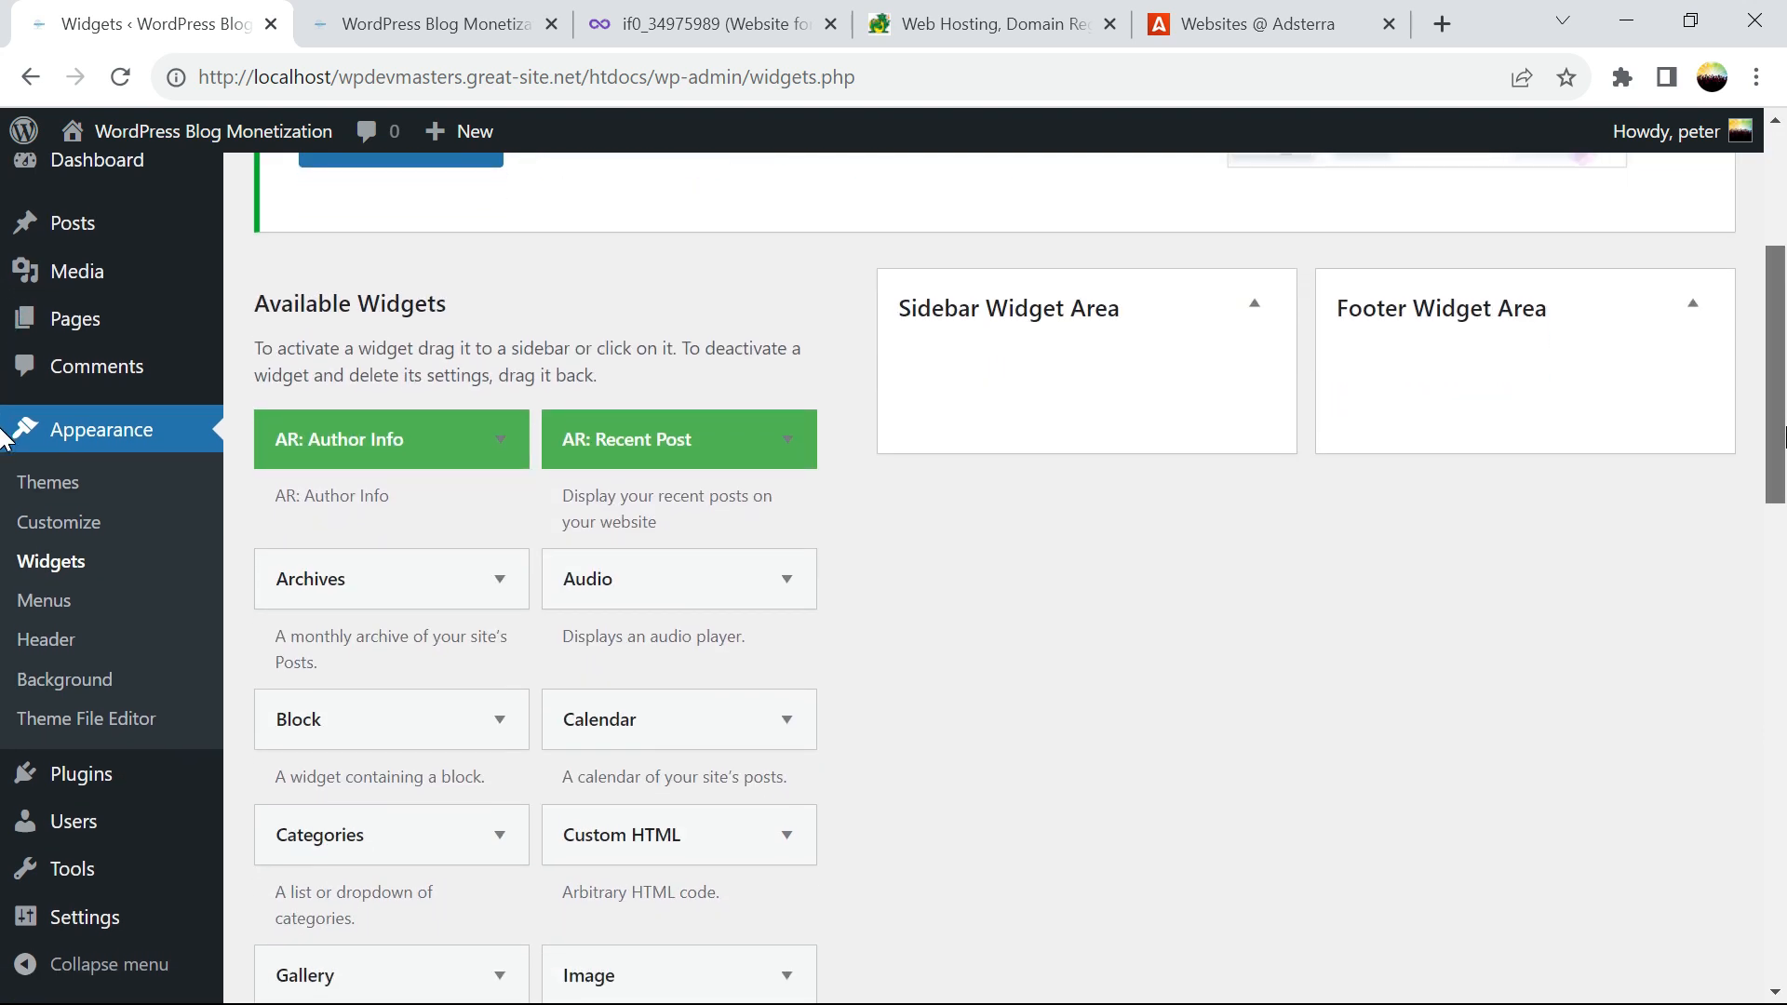
{"action": "scroll", "coordinate": [4, 391], "scroll_direction": "up", "scroll_amount": 4}
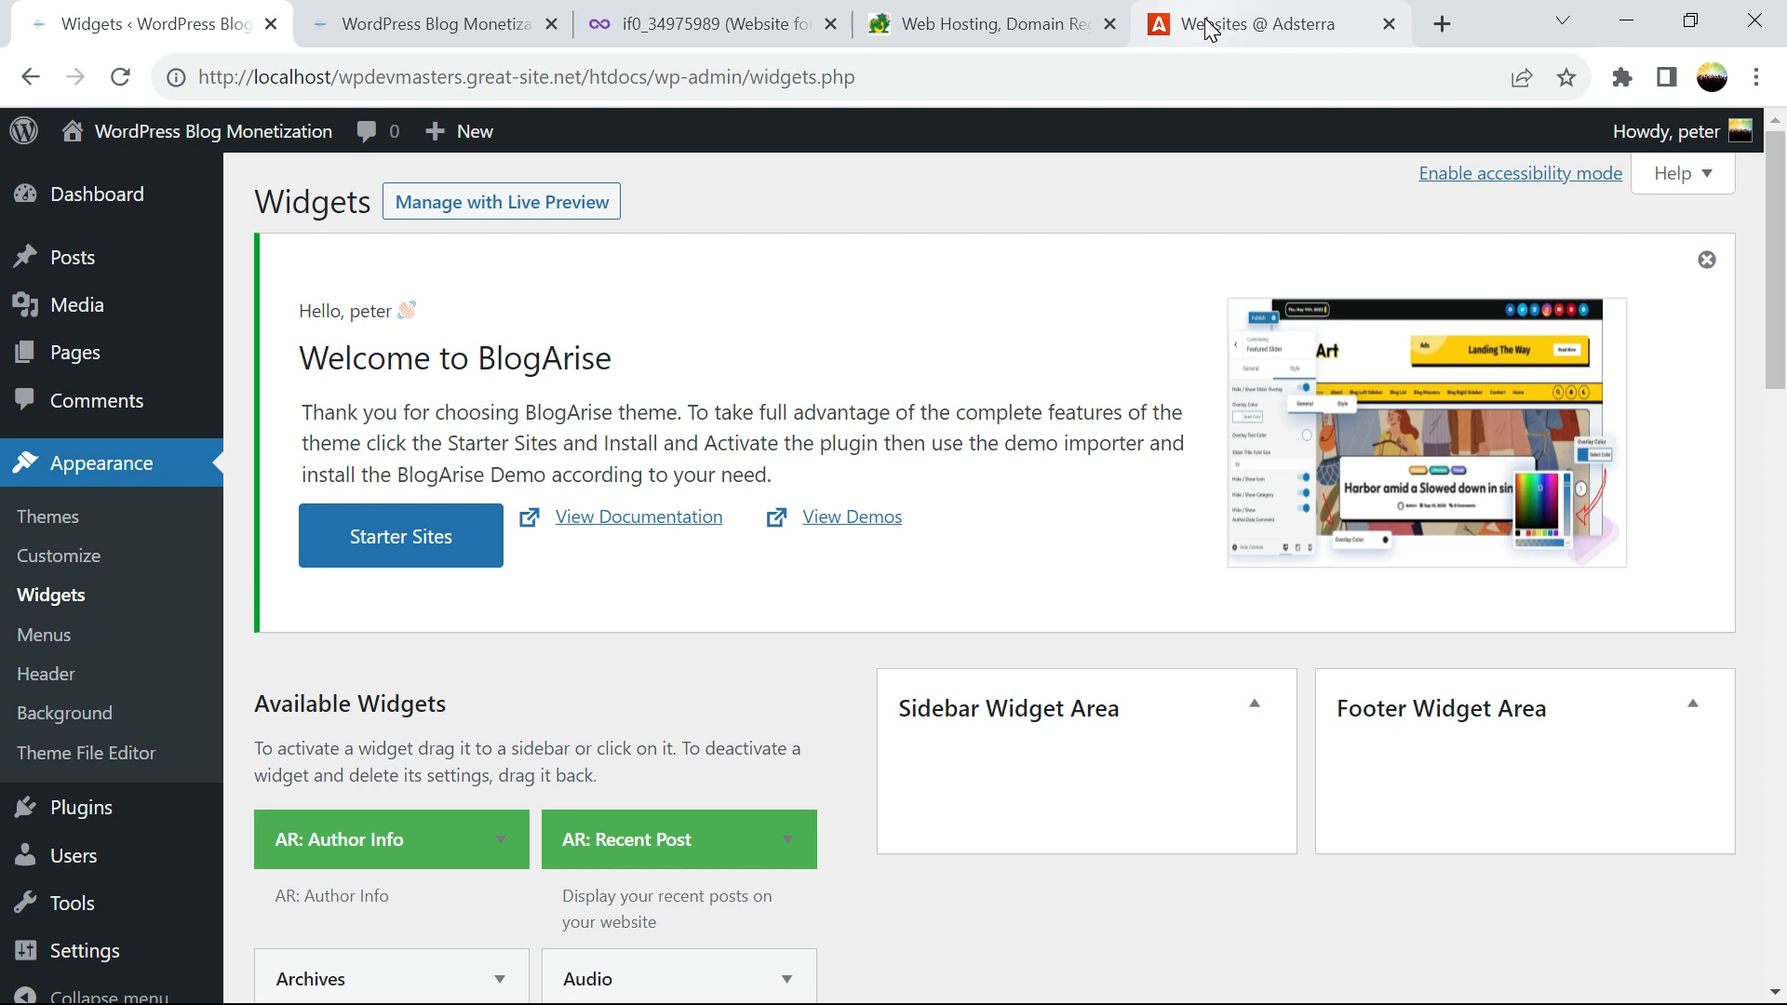
{"action": "left_click", "coordinate": [1165, 21]}
Copy Adsterra's Banner 300x250 code for wpdevmasters.great-site.net
{"action": "left_click", "coordinate": [994, 842]}
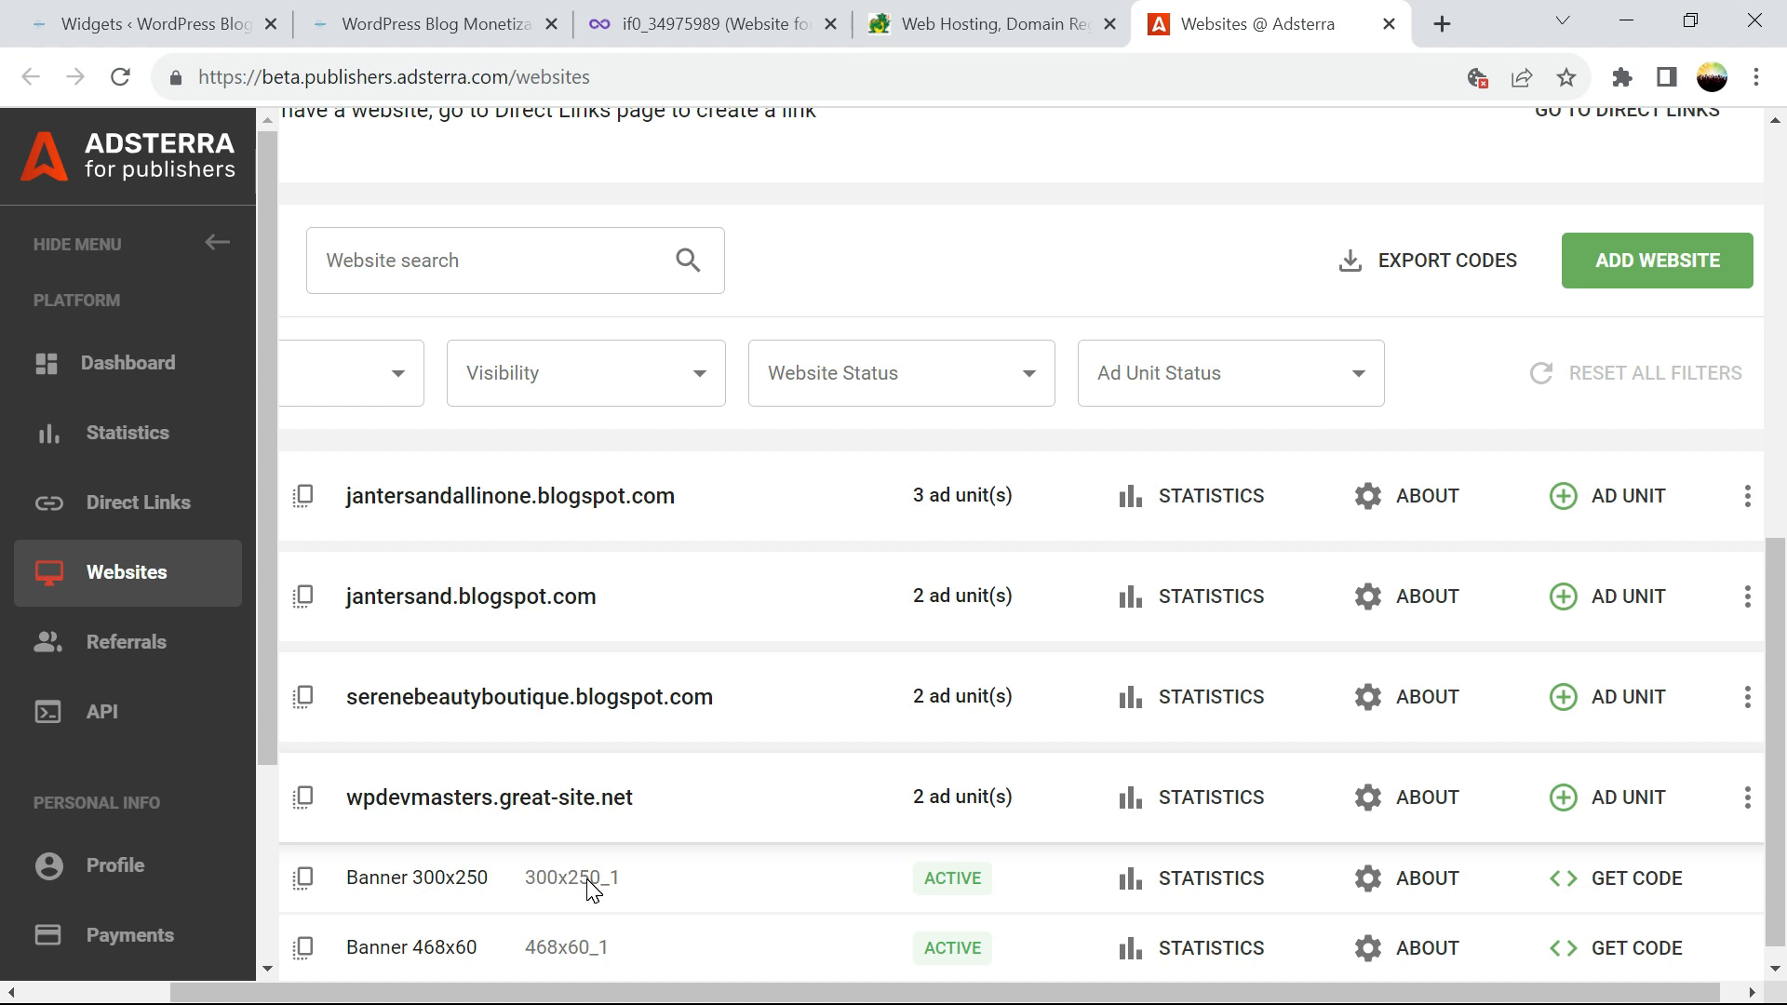
{"action": "left_click", "coordinate": [1624, 882]}
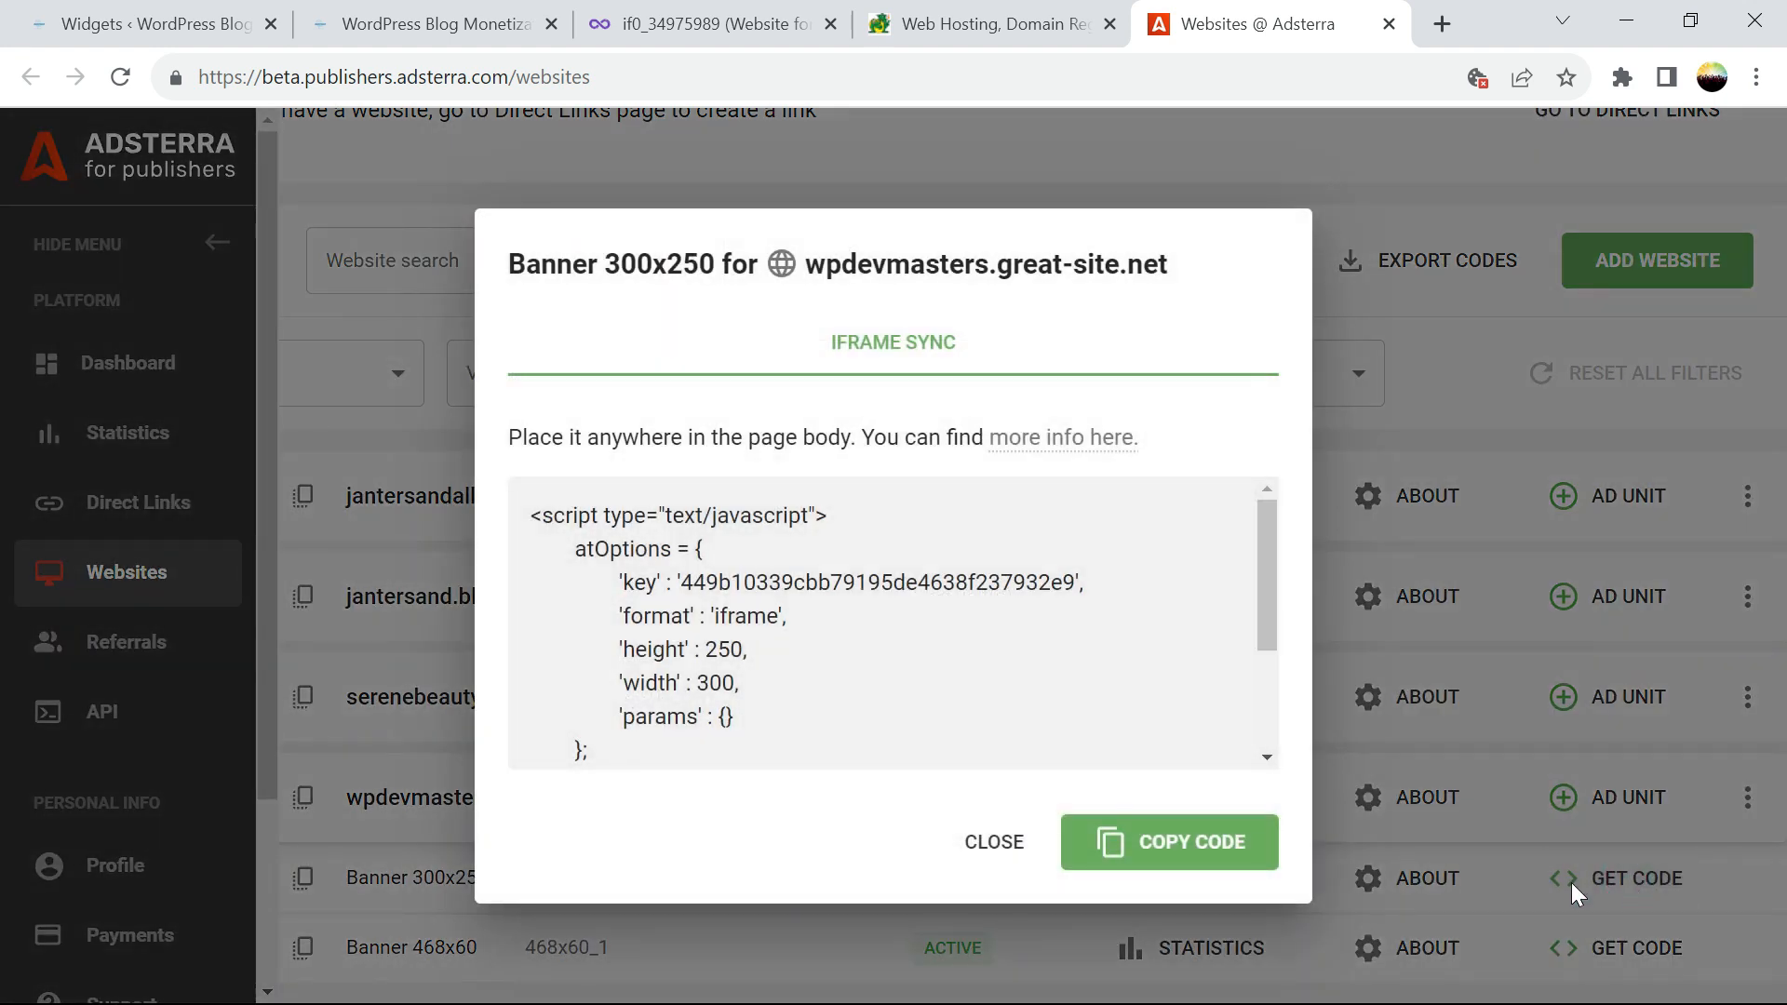
{"action": "left_click", "coordinate": [1154, 842]}
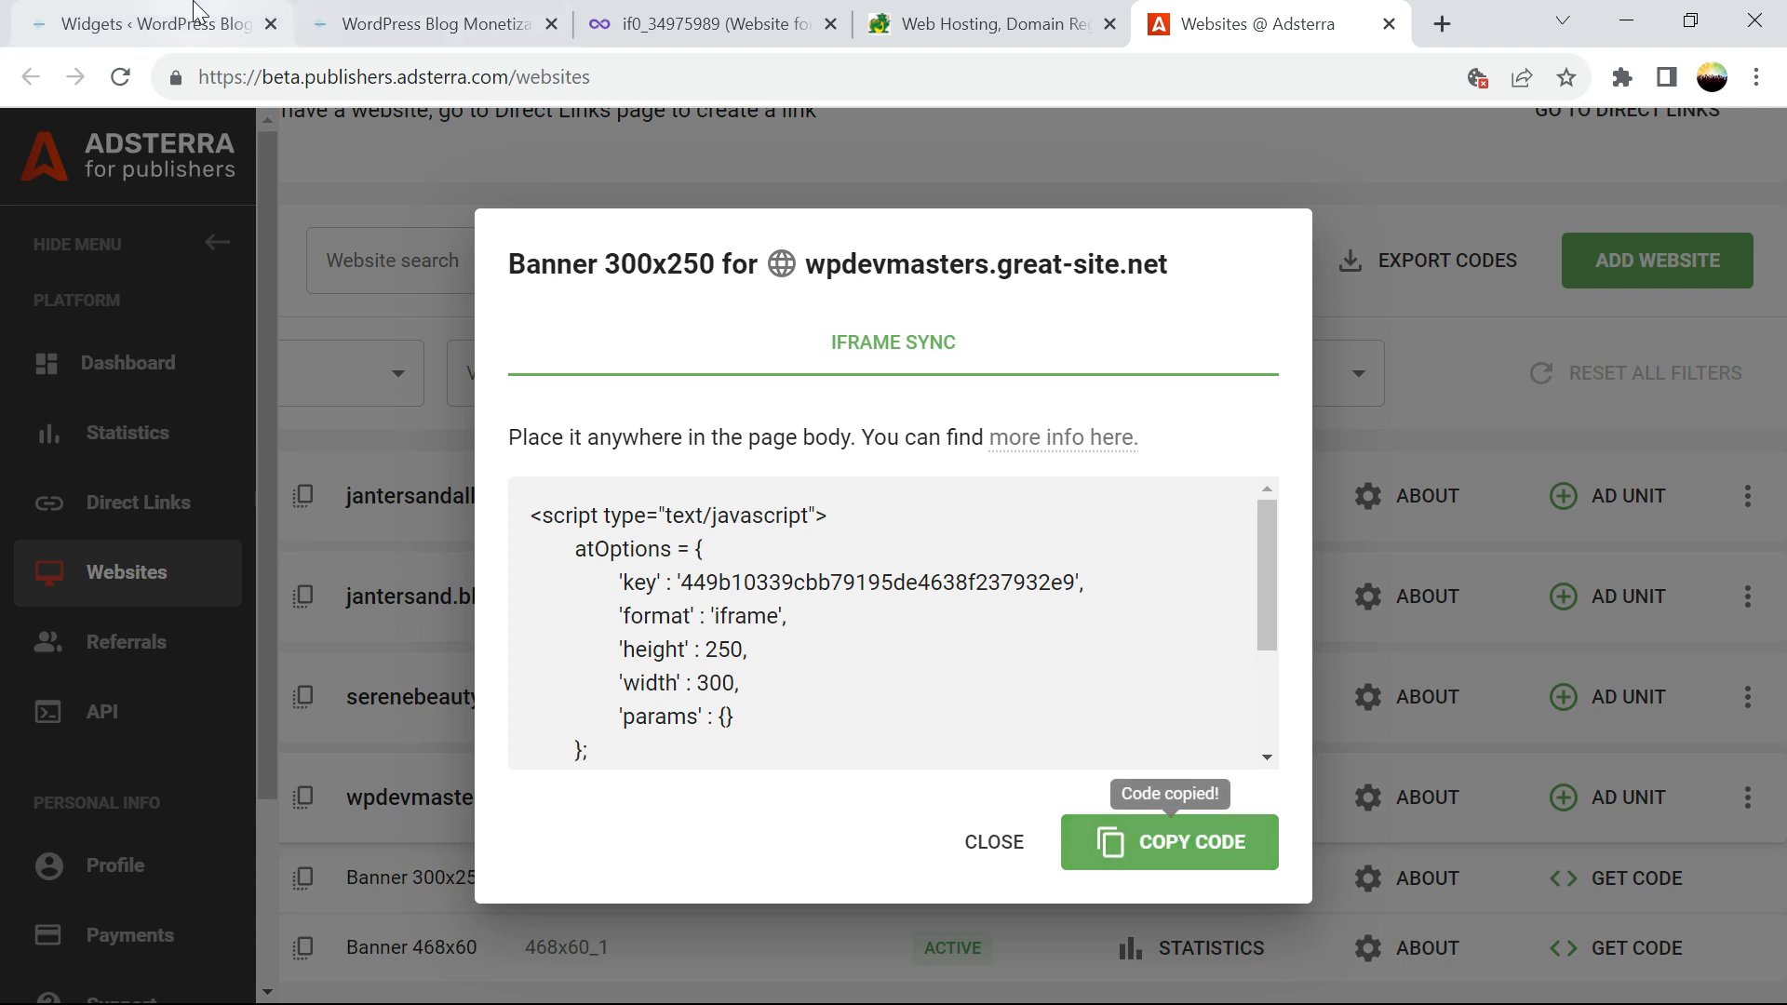
{"action": "left_click", "coordinate": [149, 24]}
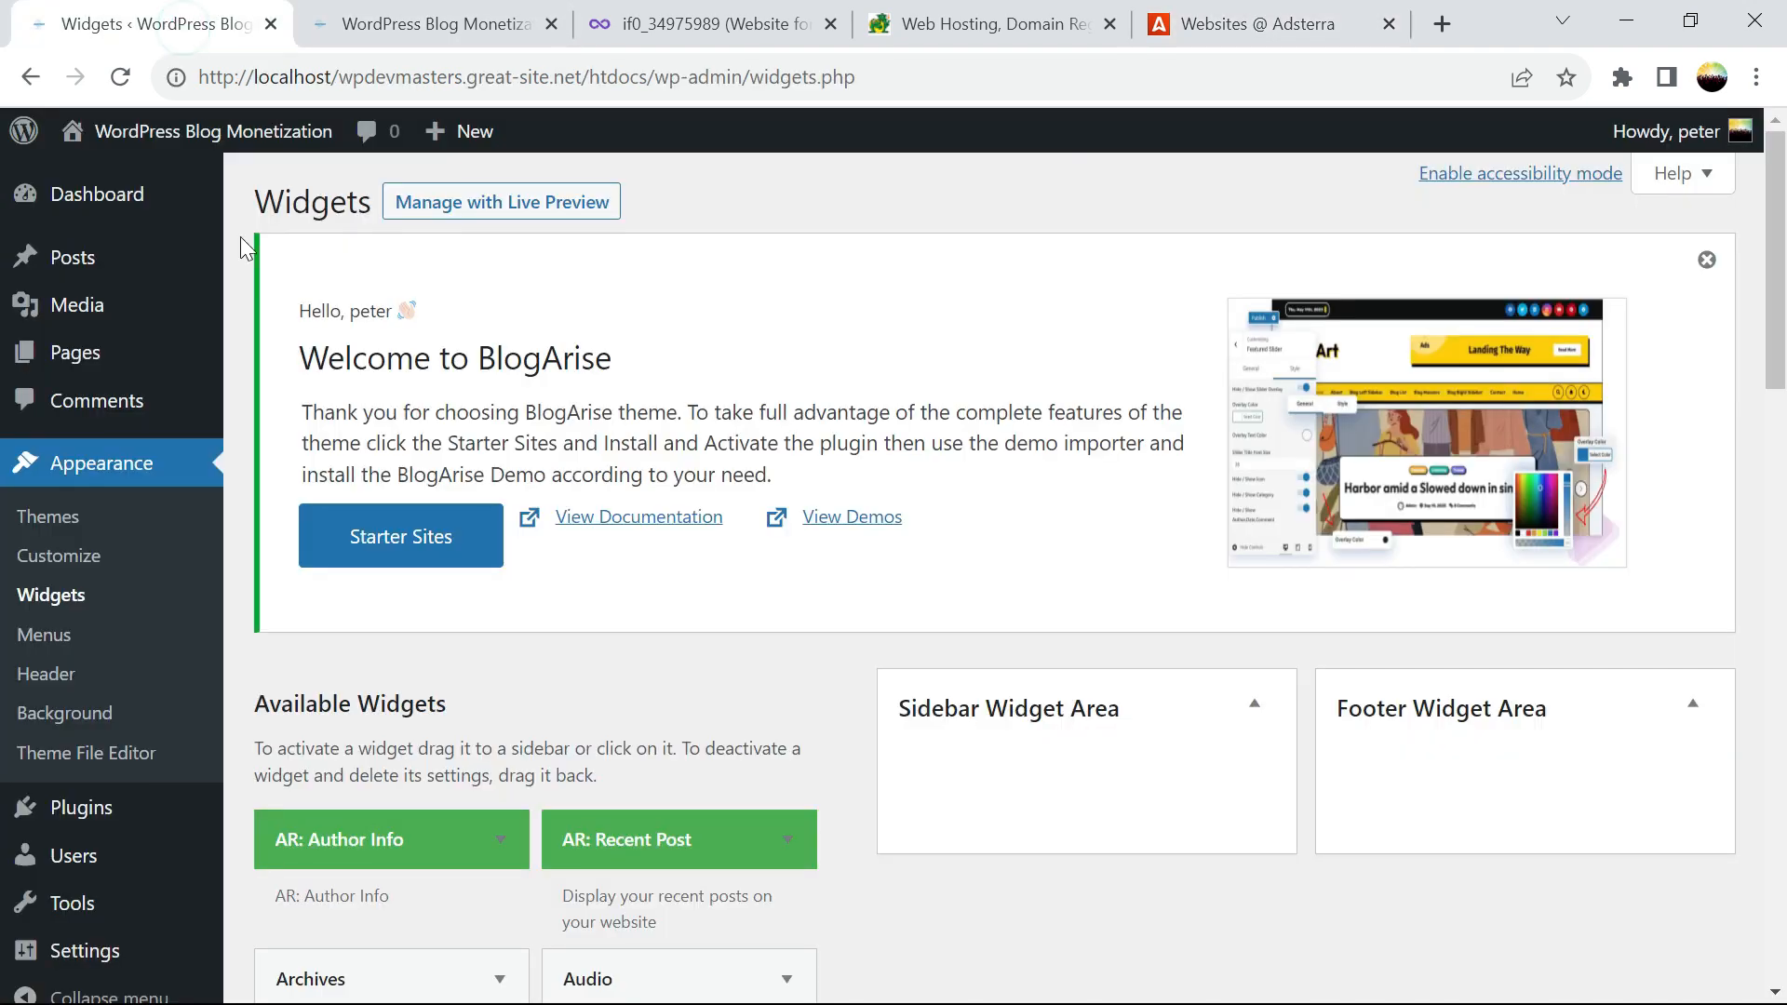
Add a Custom HTML widget to the Sidebar Widget Area with the 300x250 banner script
{"action": "left_click", "coordinate": [54, 597]}
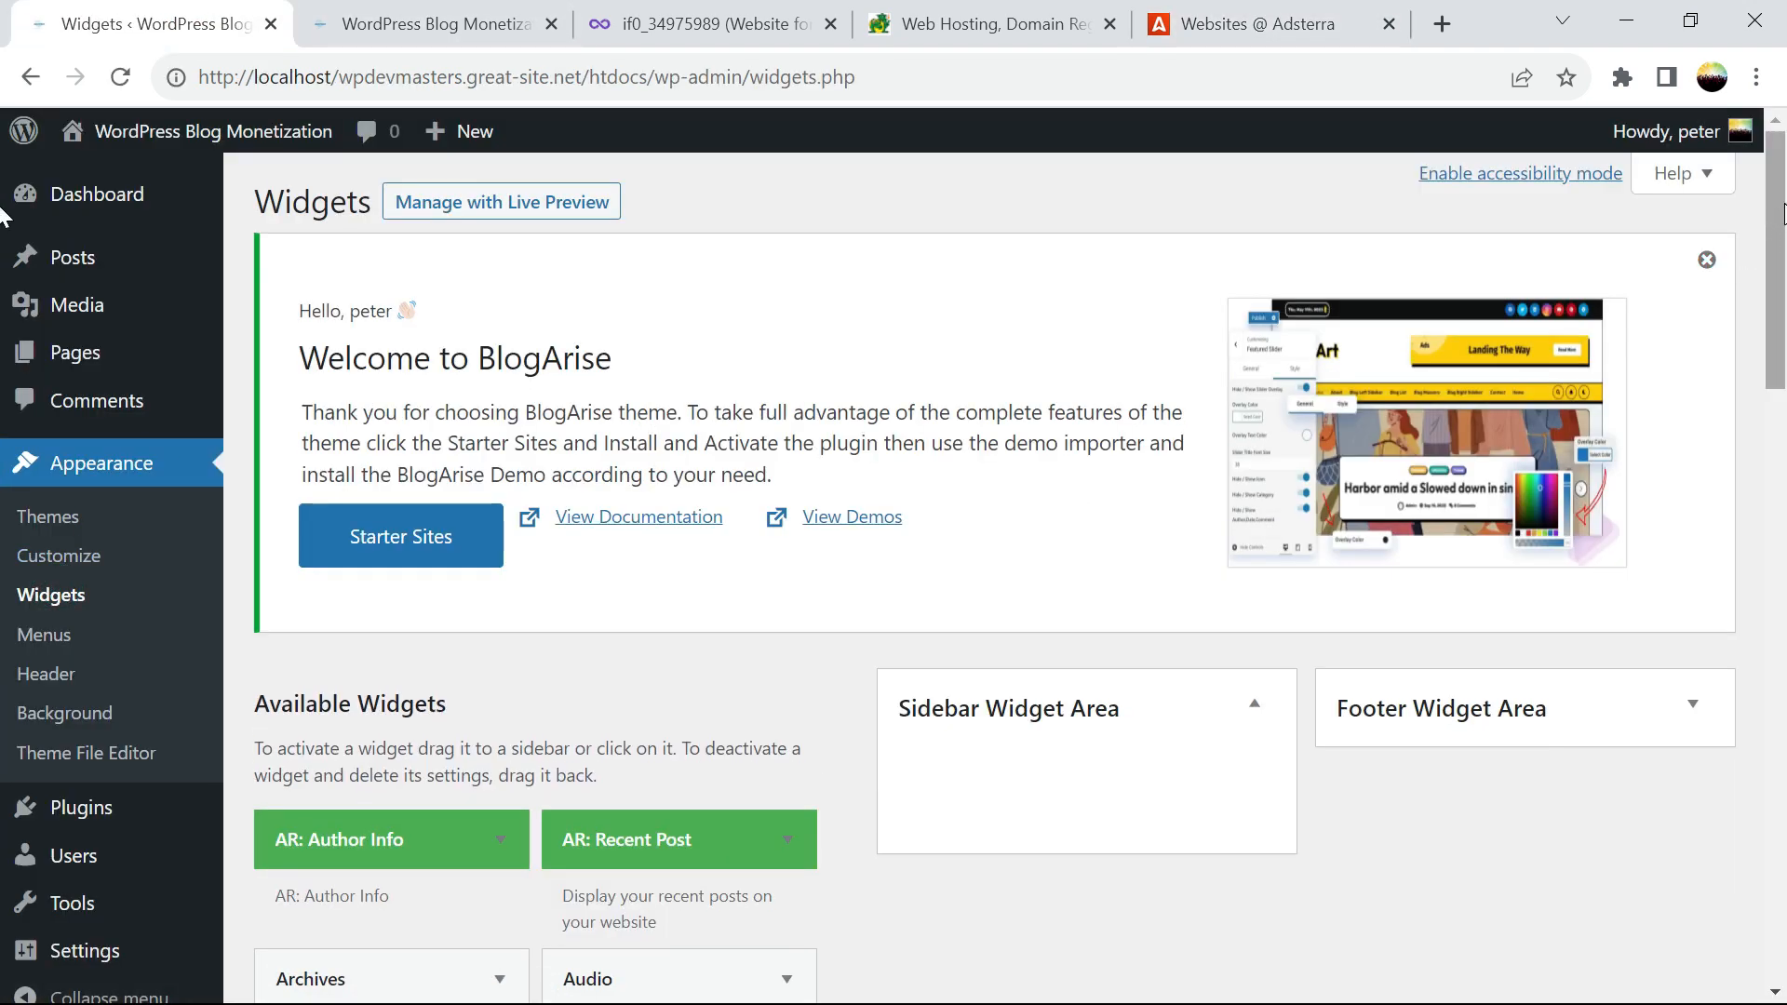
{"action": "scroll", "coordinate": [786, 614], "scroll_direction": "down", "scroll_amount": 7}
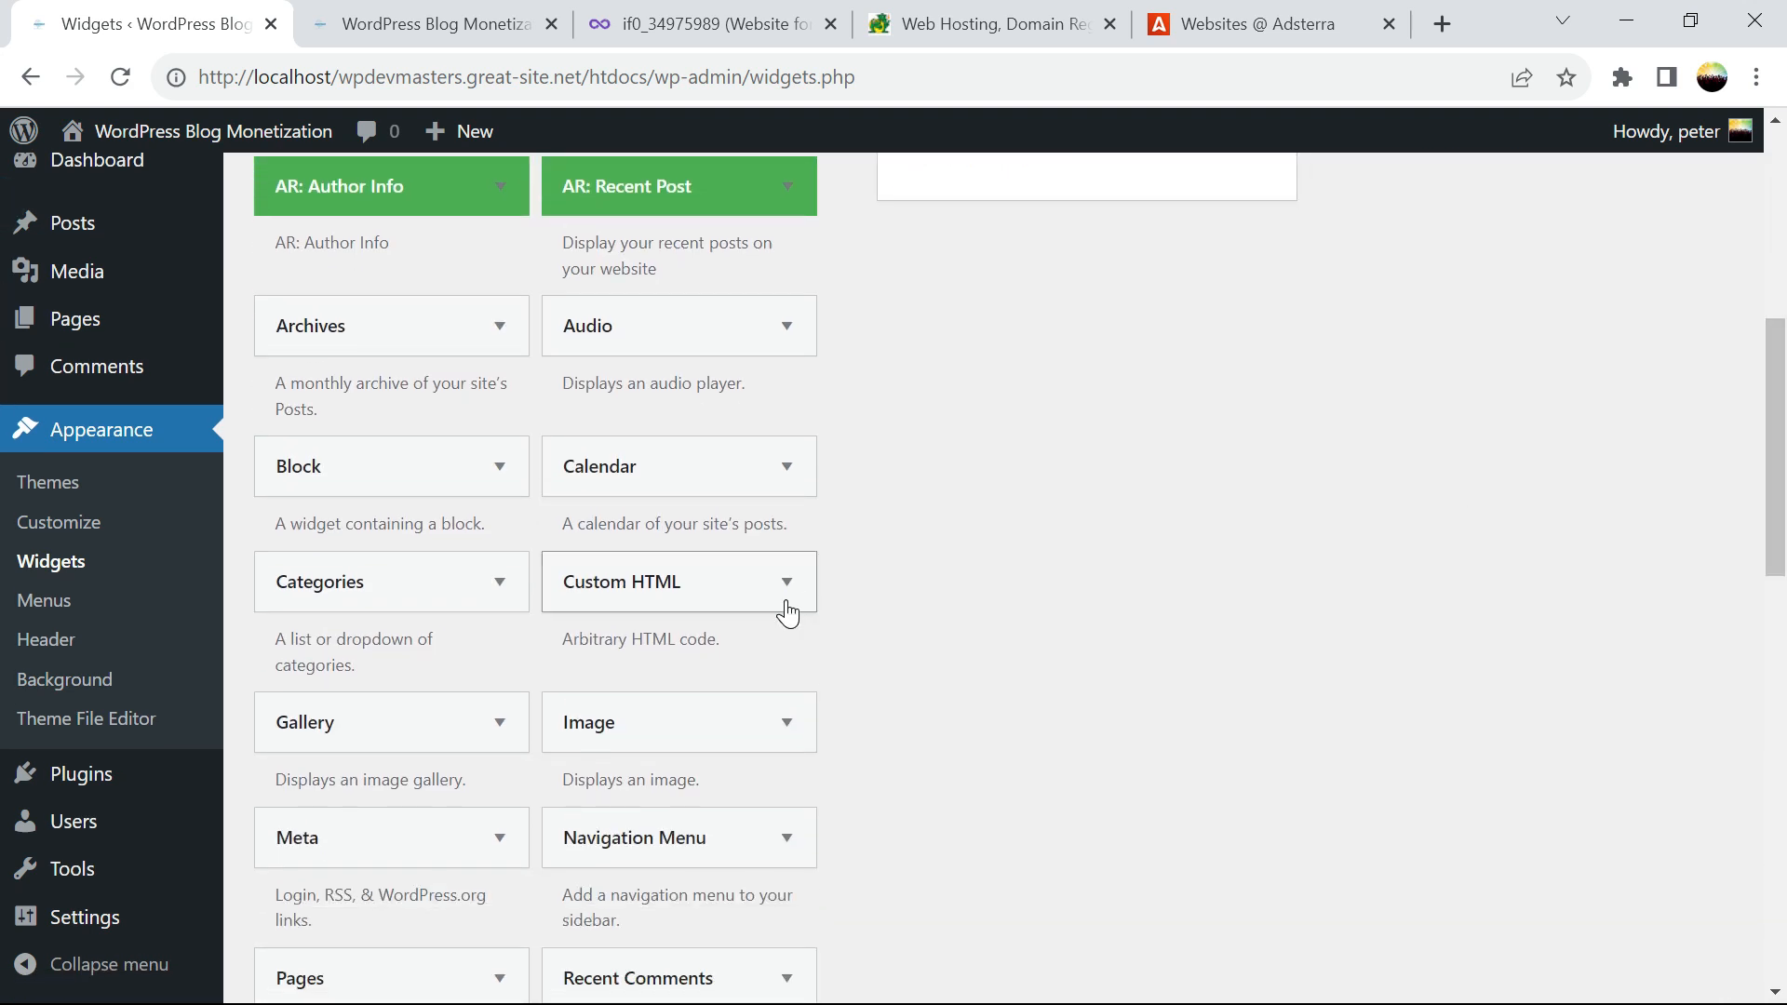
{"action": "left_click", "coordinate": [681, 595]}
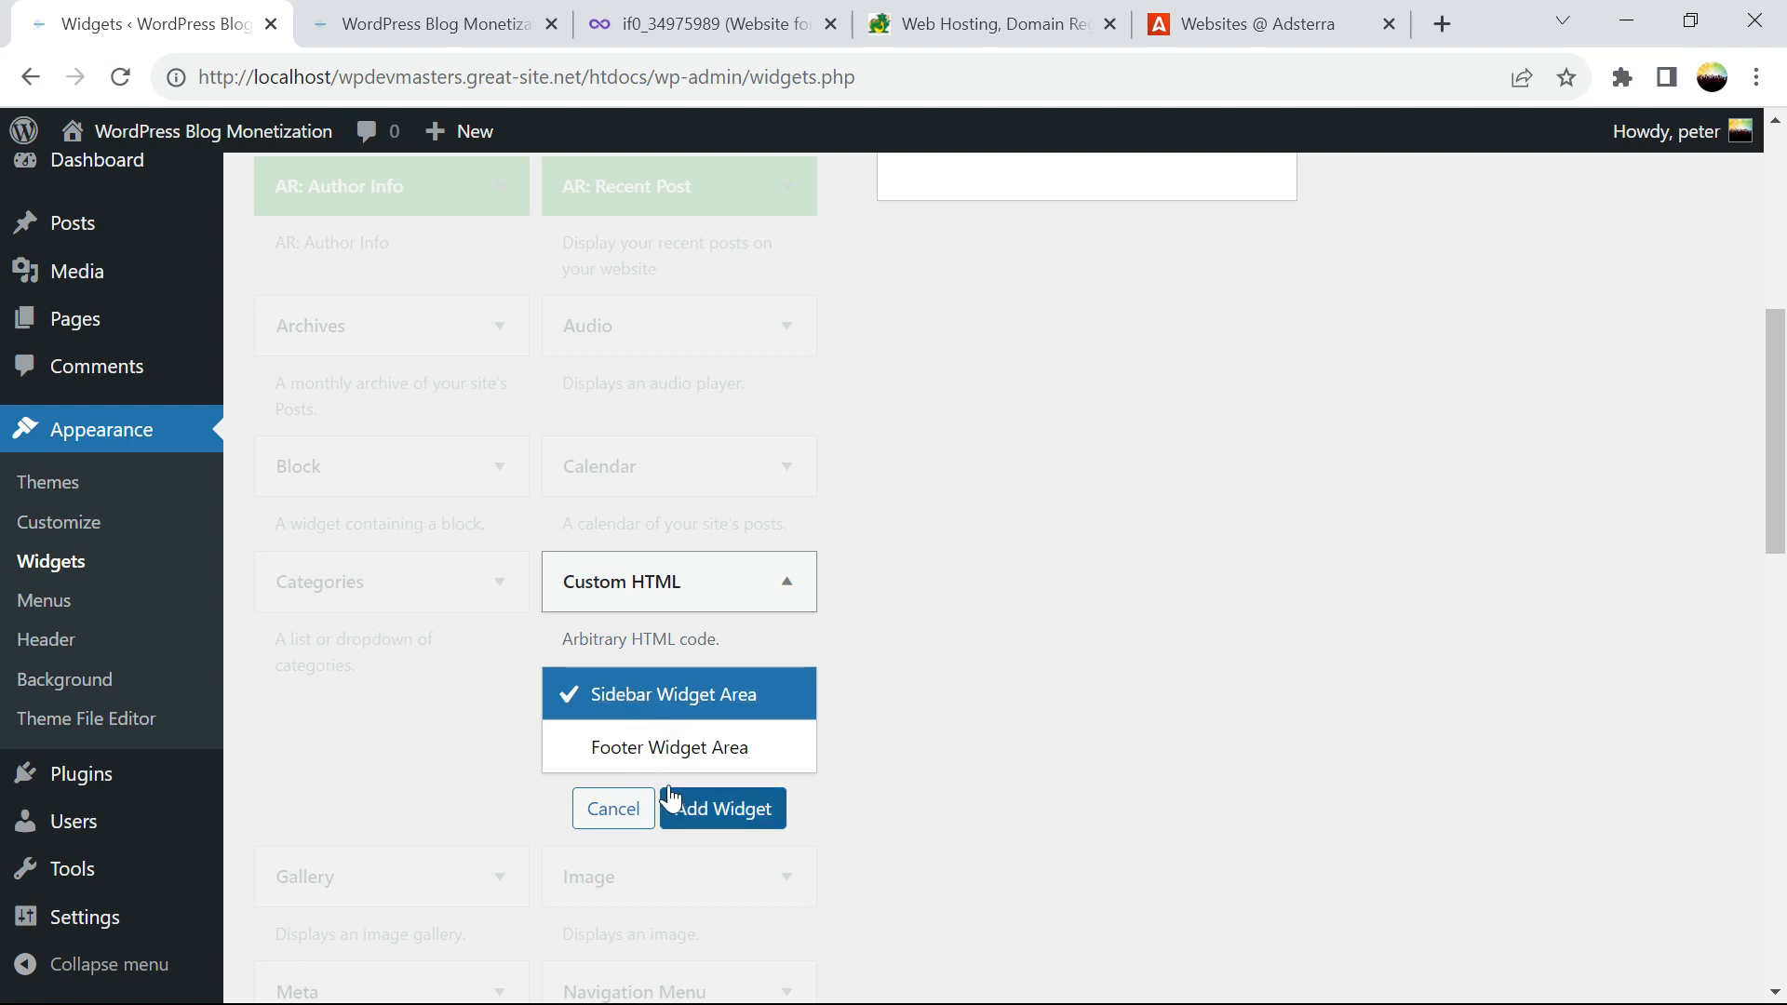
{"action": "left_click", "coordinate": [700, 822]}
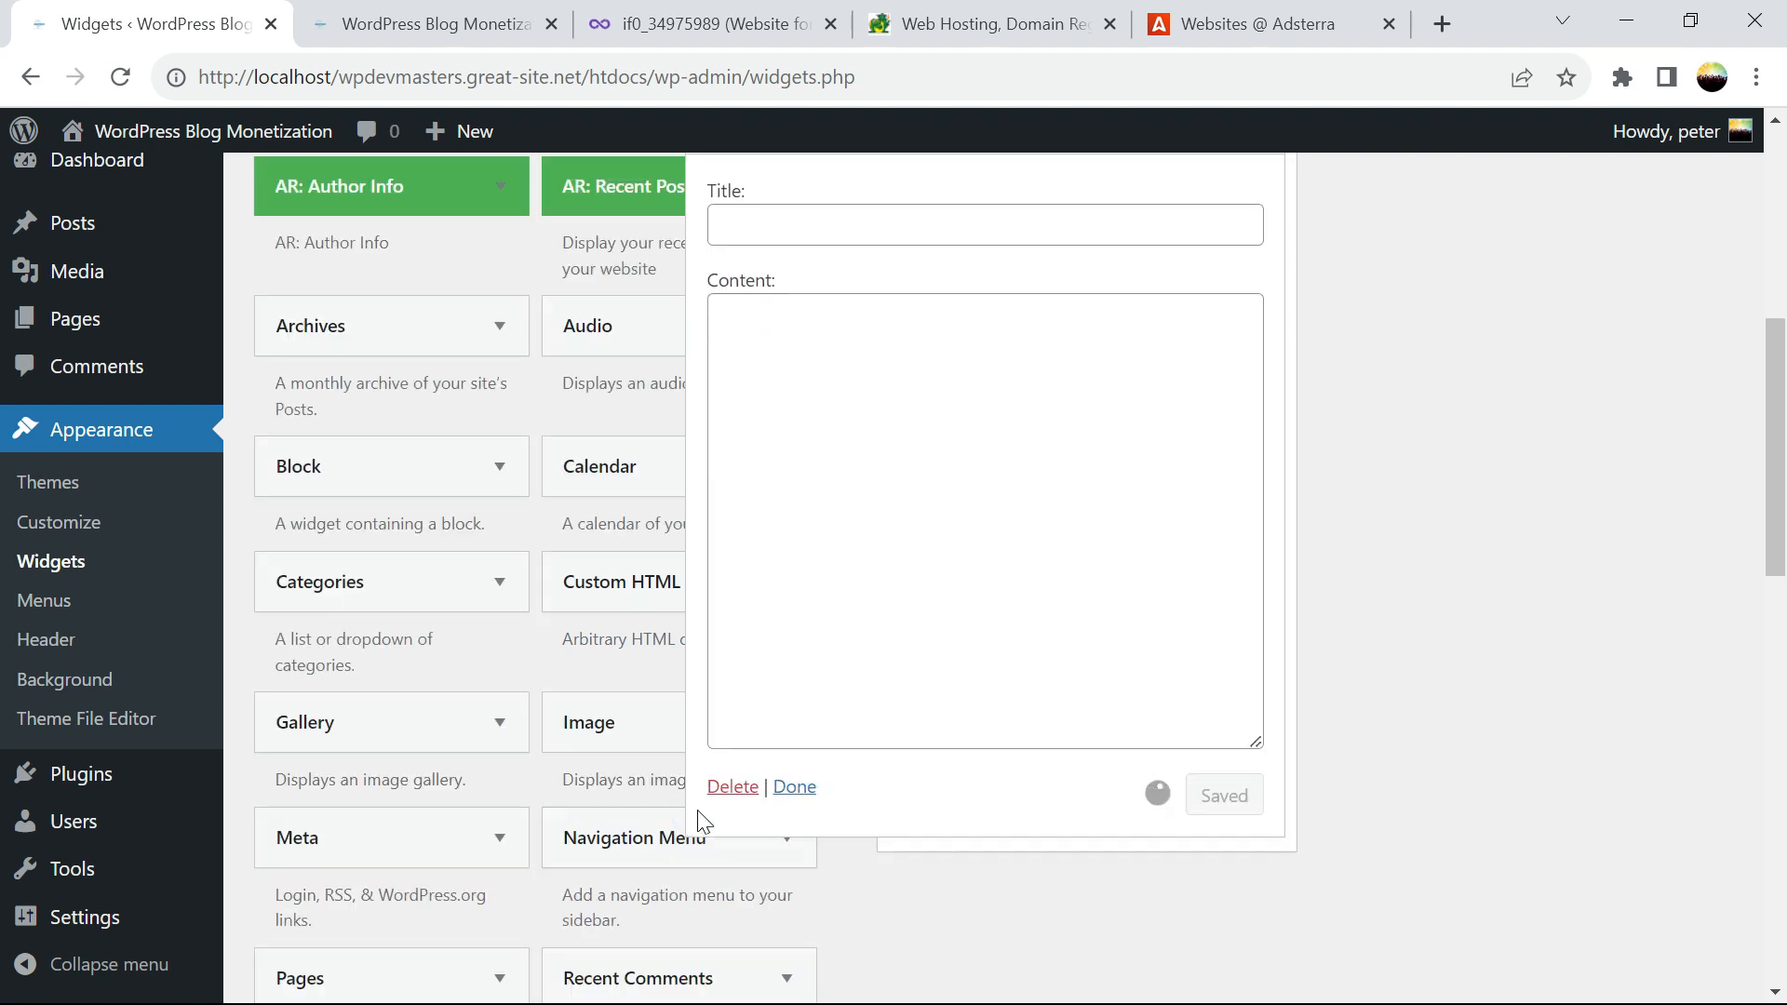
{"action": "key", "text": "ctrl+v"}
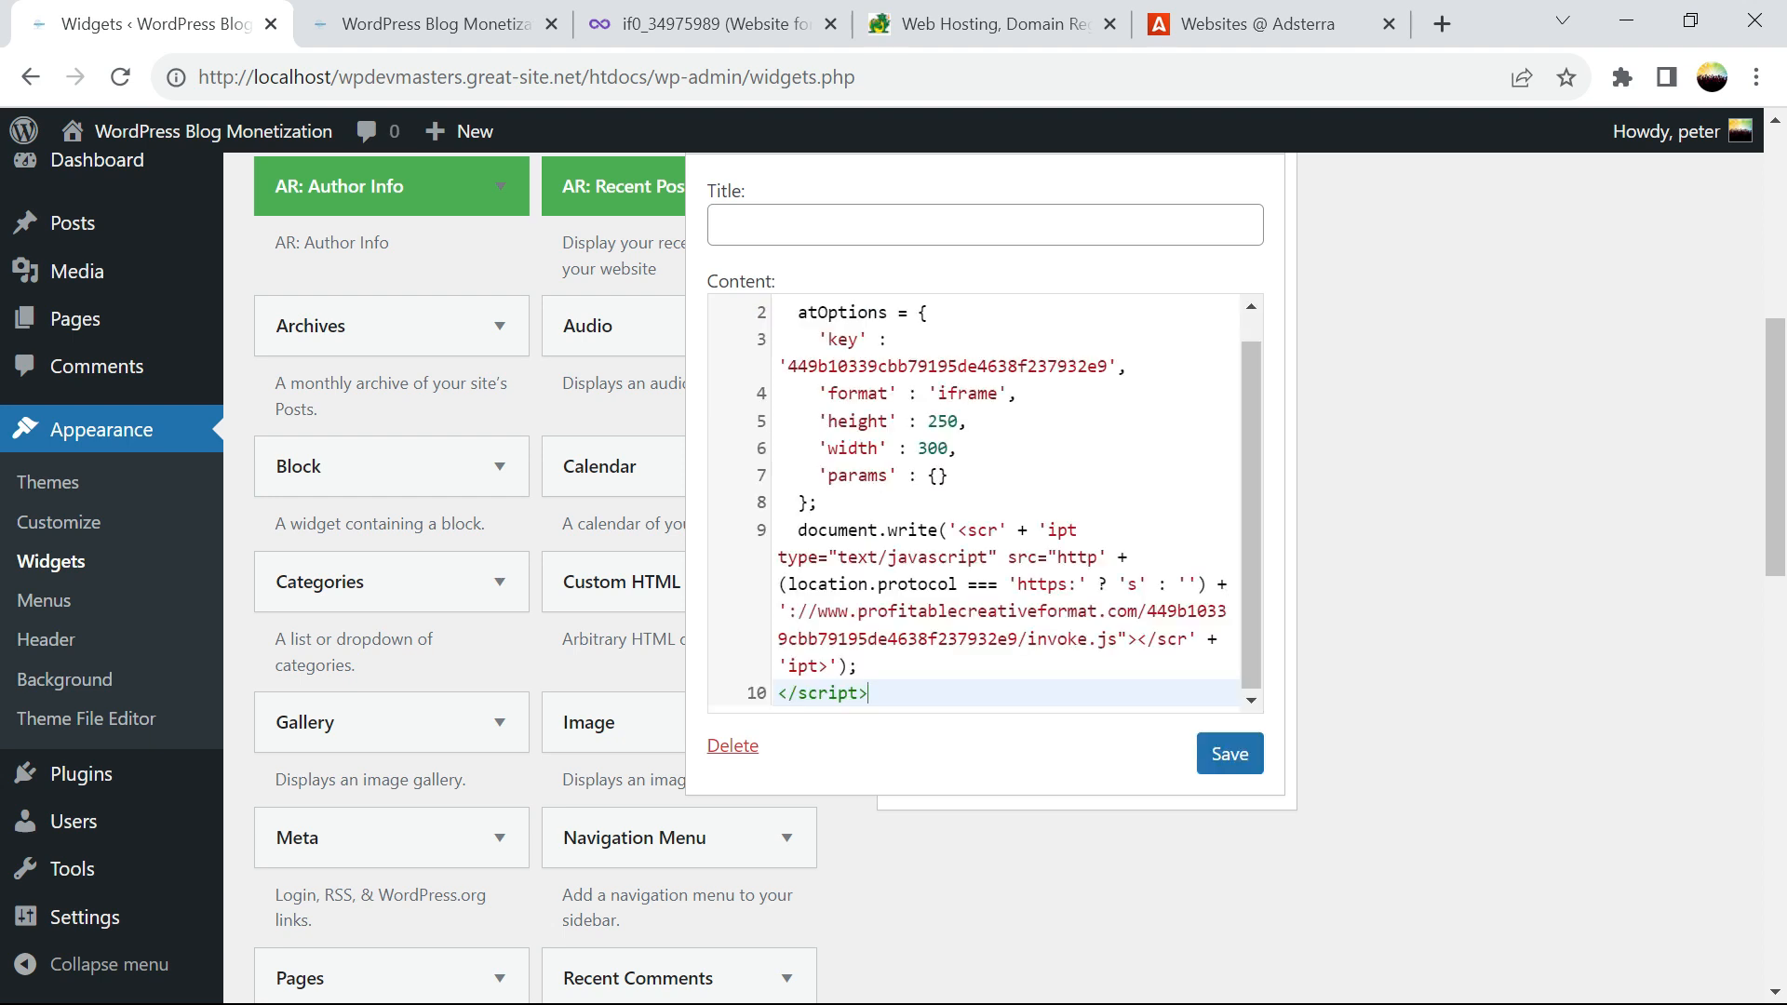
Glance at iFastNet's ULTIMATE PREMIUM plan, then save the sidebar Custom HTML widget
{"action": "left_click", "coordinate": [987, 23]}
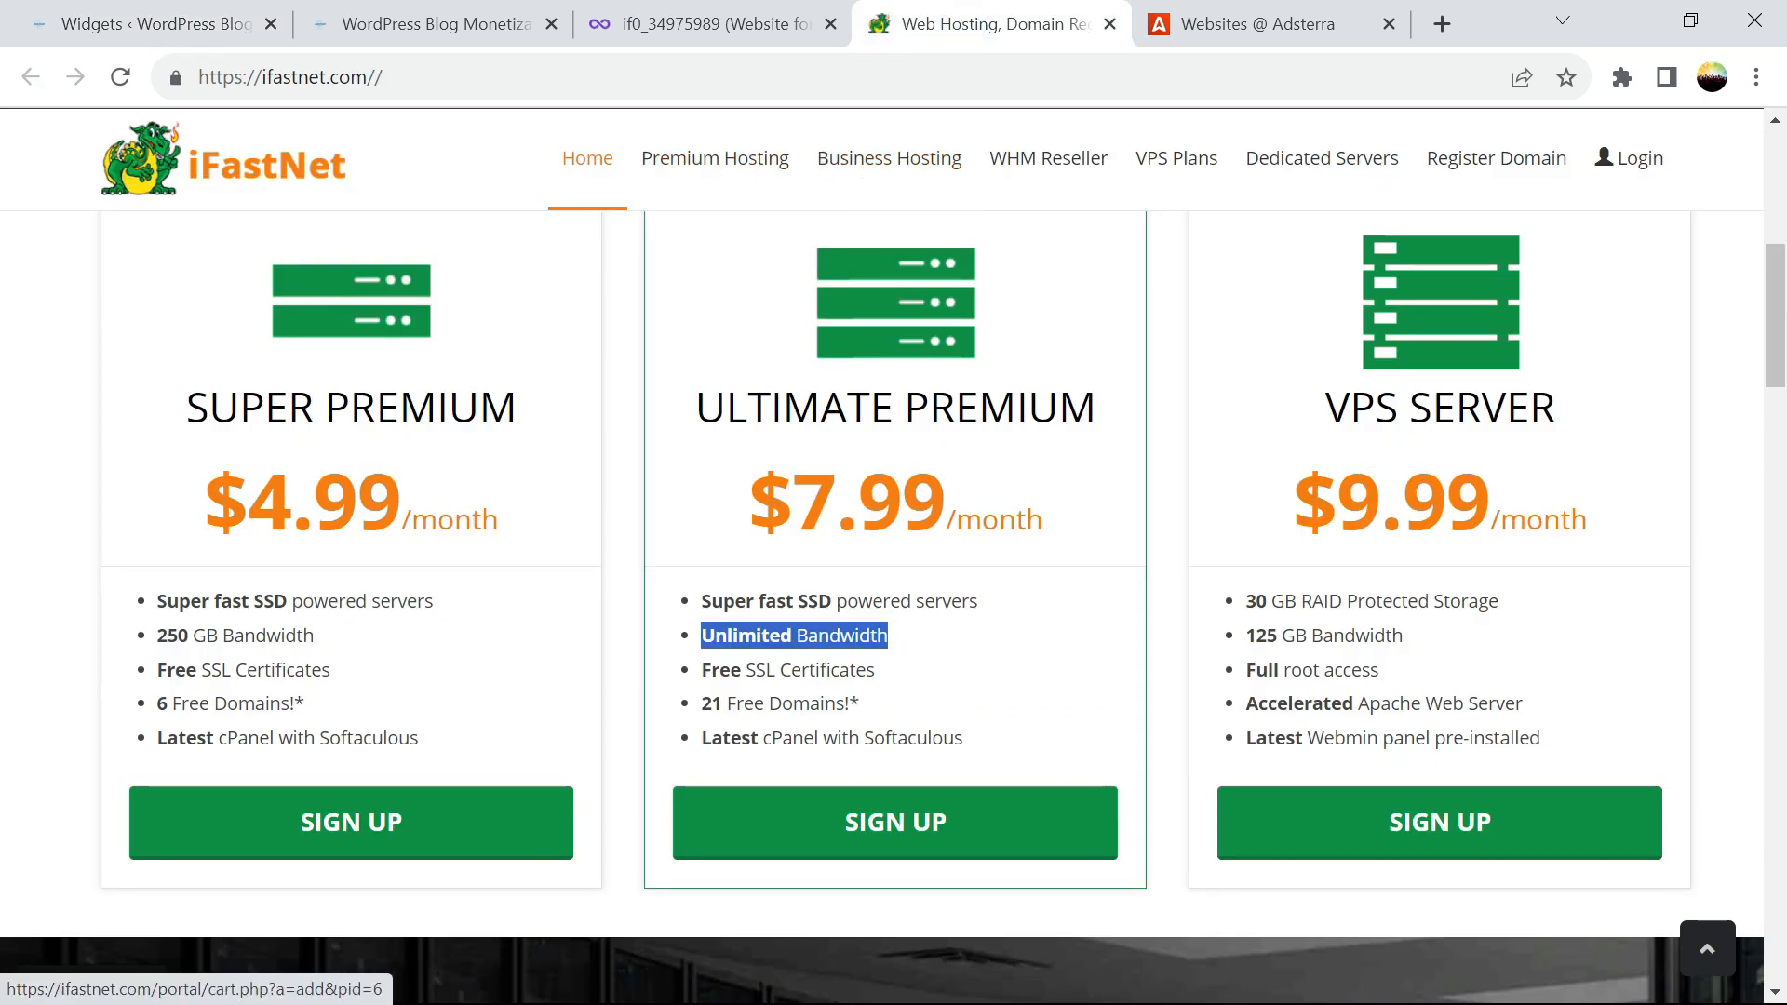
{"action": "left_click_drag", "start_coordinate": [977, 410], "coordinate": [1100, 418]}
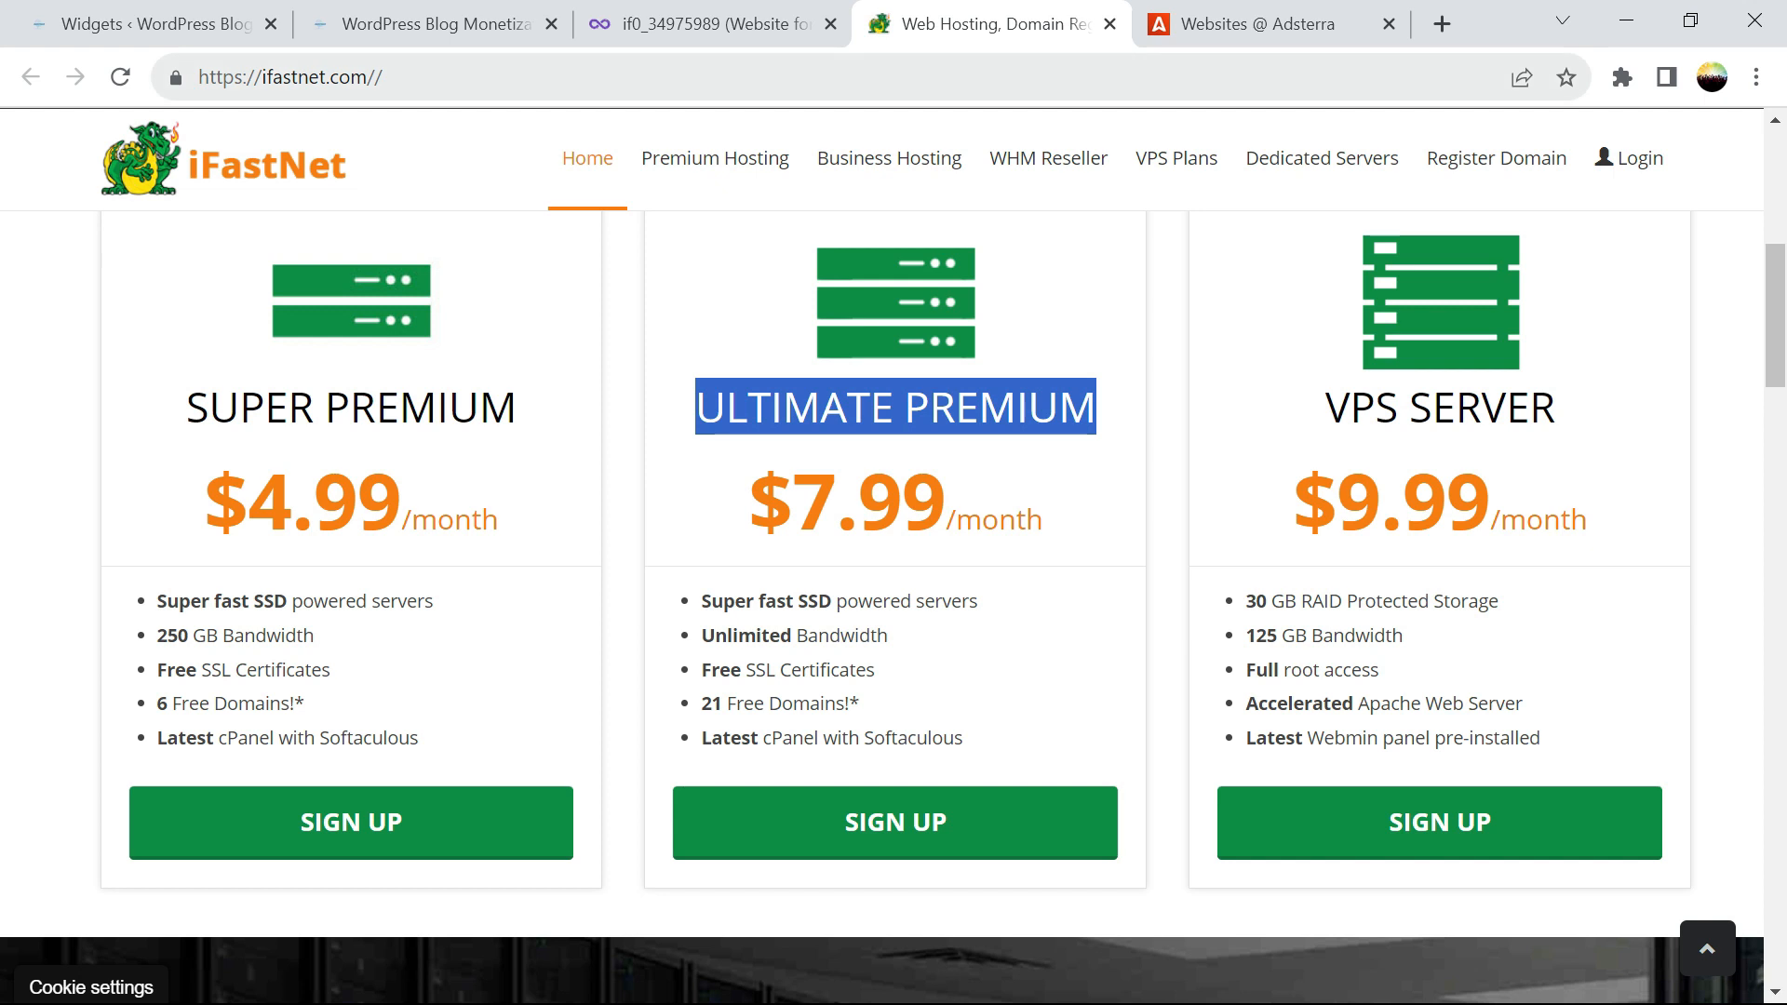
{"action": "left_click", "coordinate": [93, 28]}
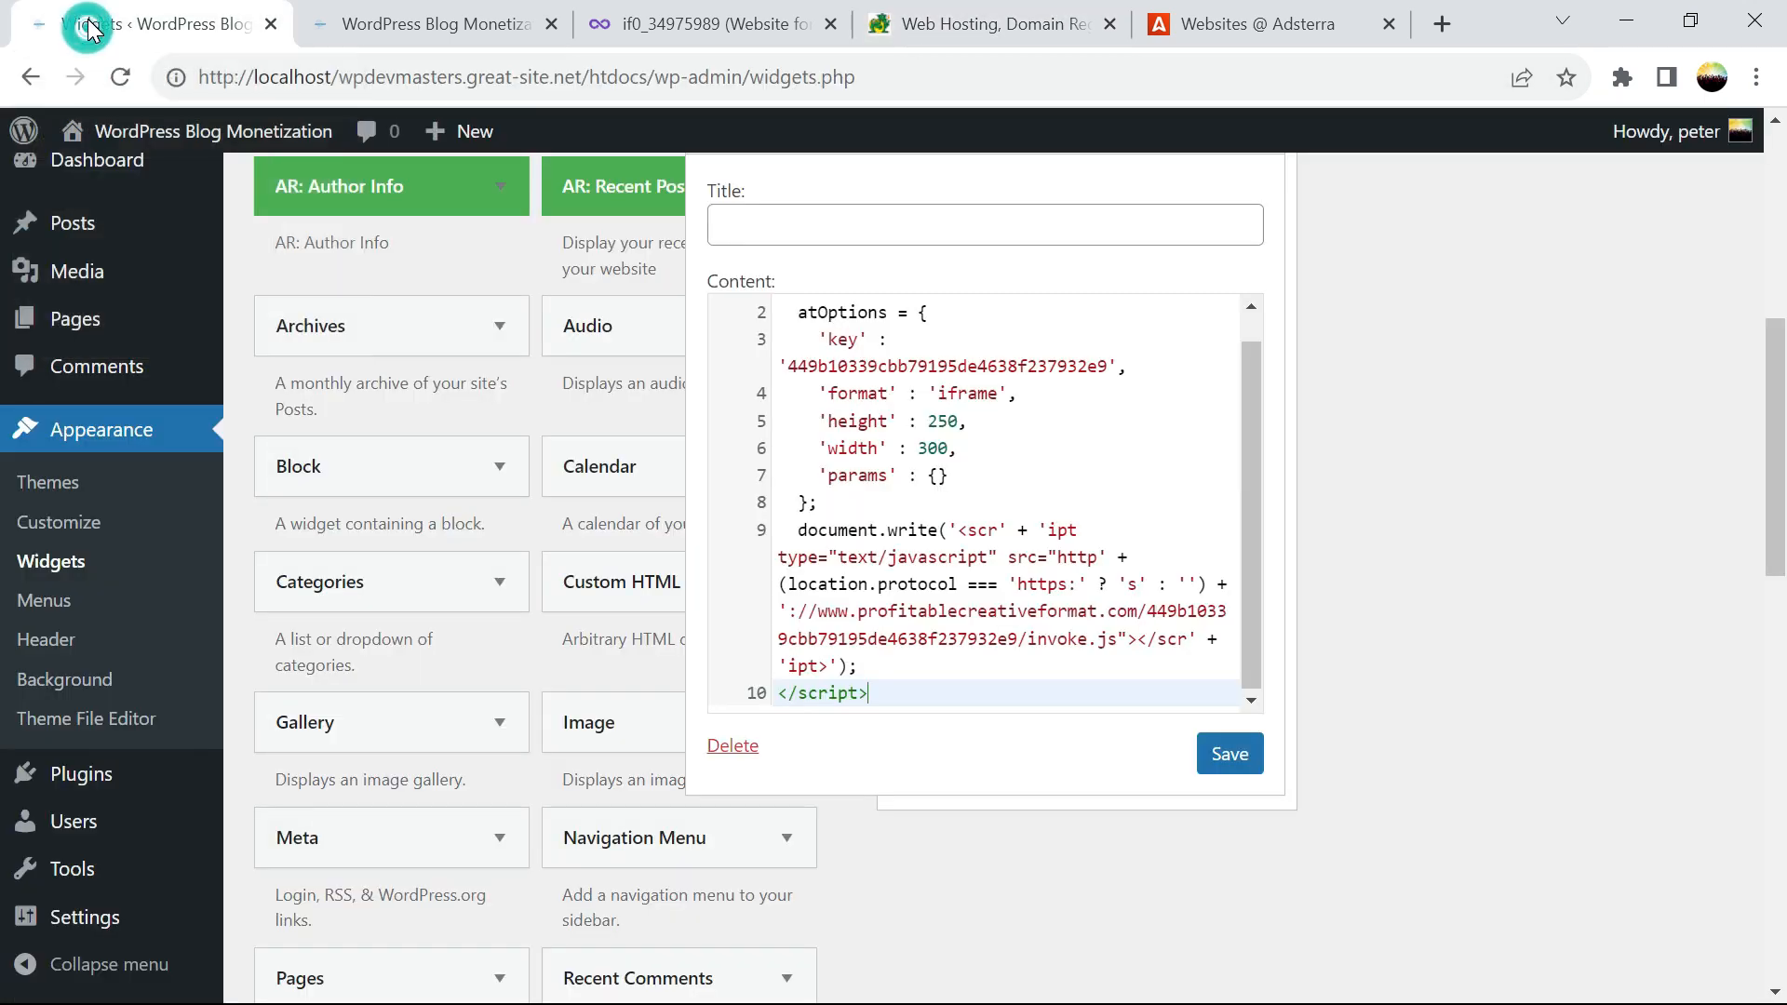
{"action": "left_click", "coordinate": [1214, 758]}
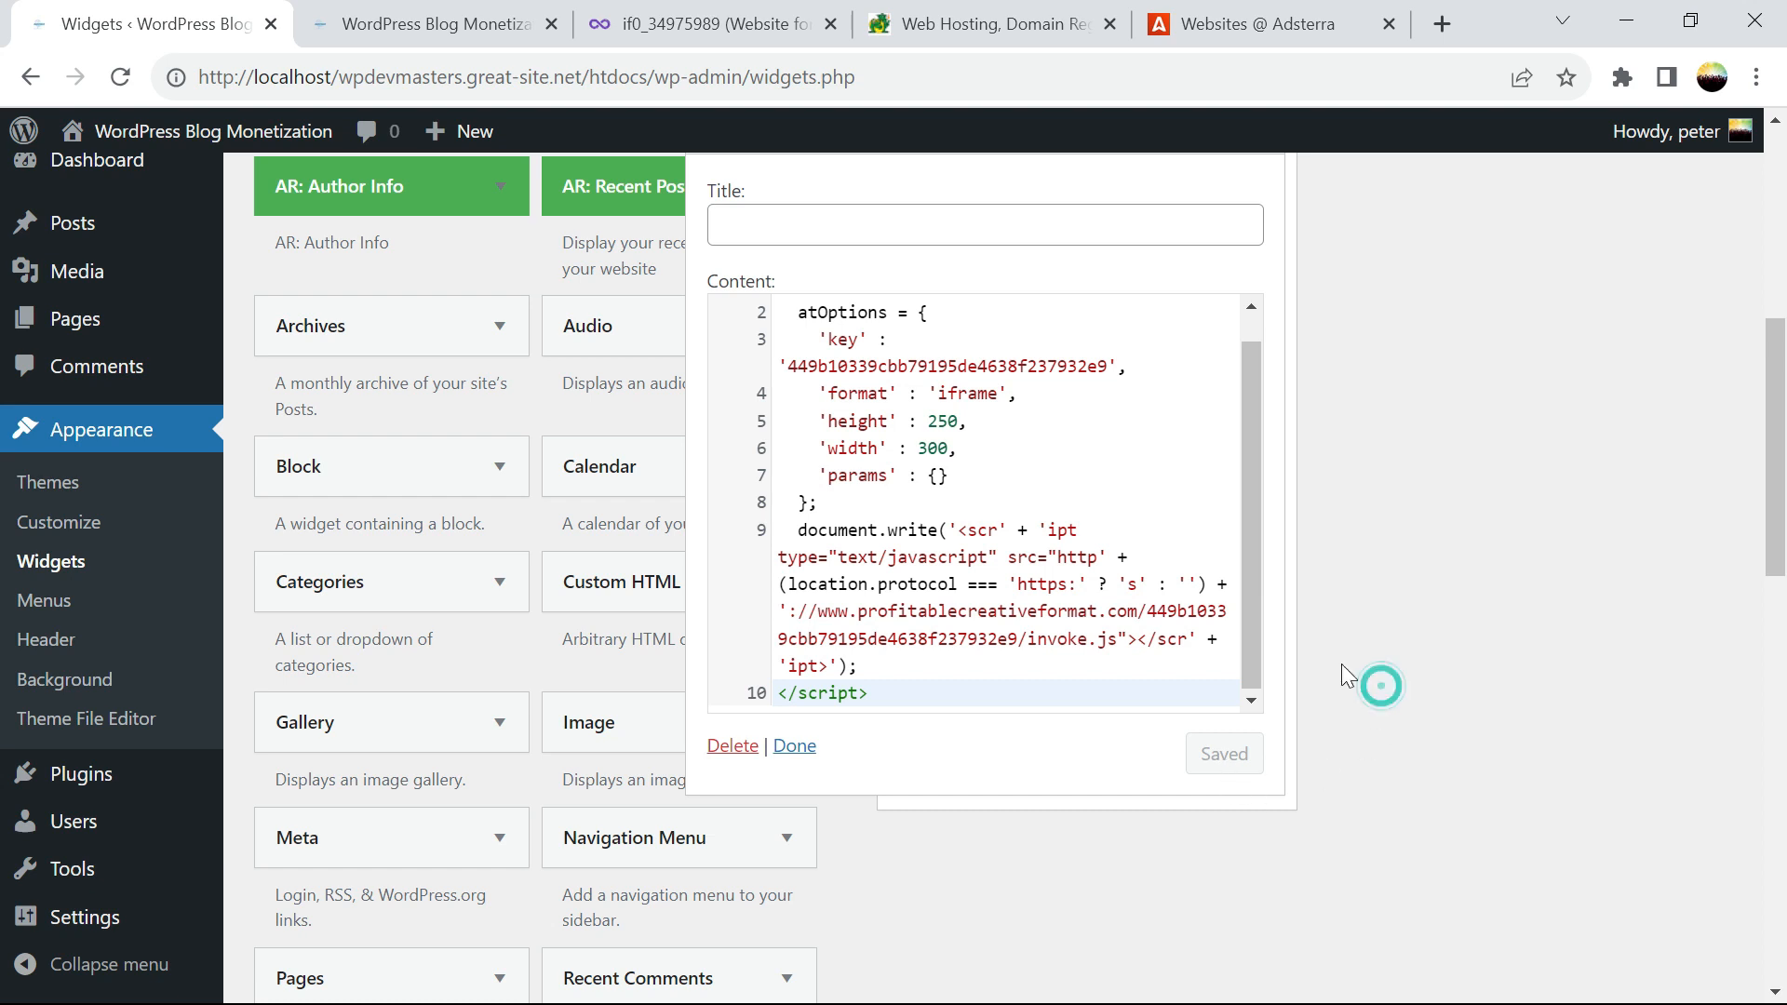
Reload the blog homepage and check the new sidebar widget box beside the two 468x60 banners
{"action": "left_click", "coordinate": [462, 24]}
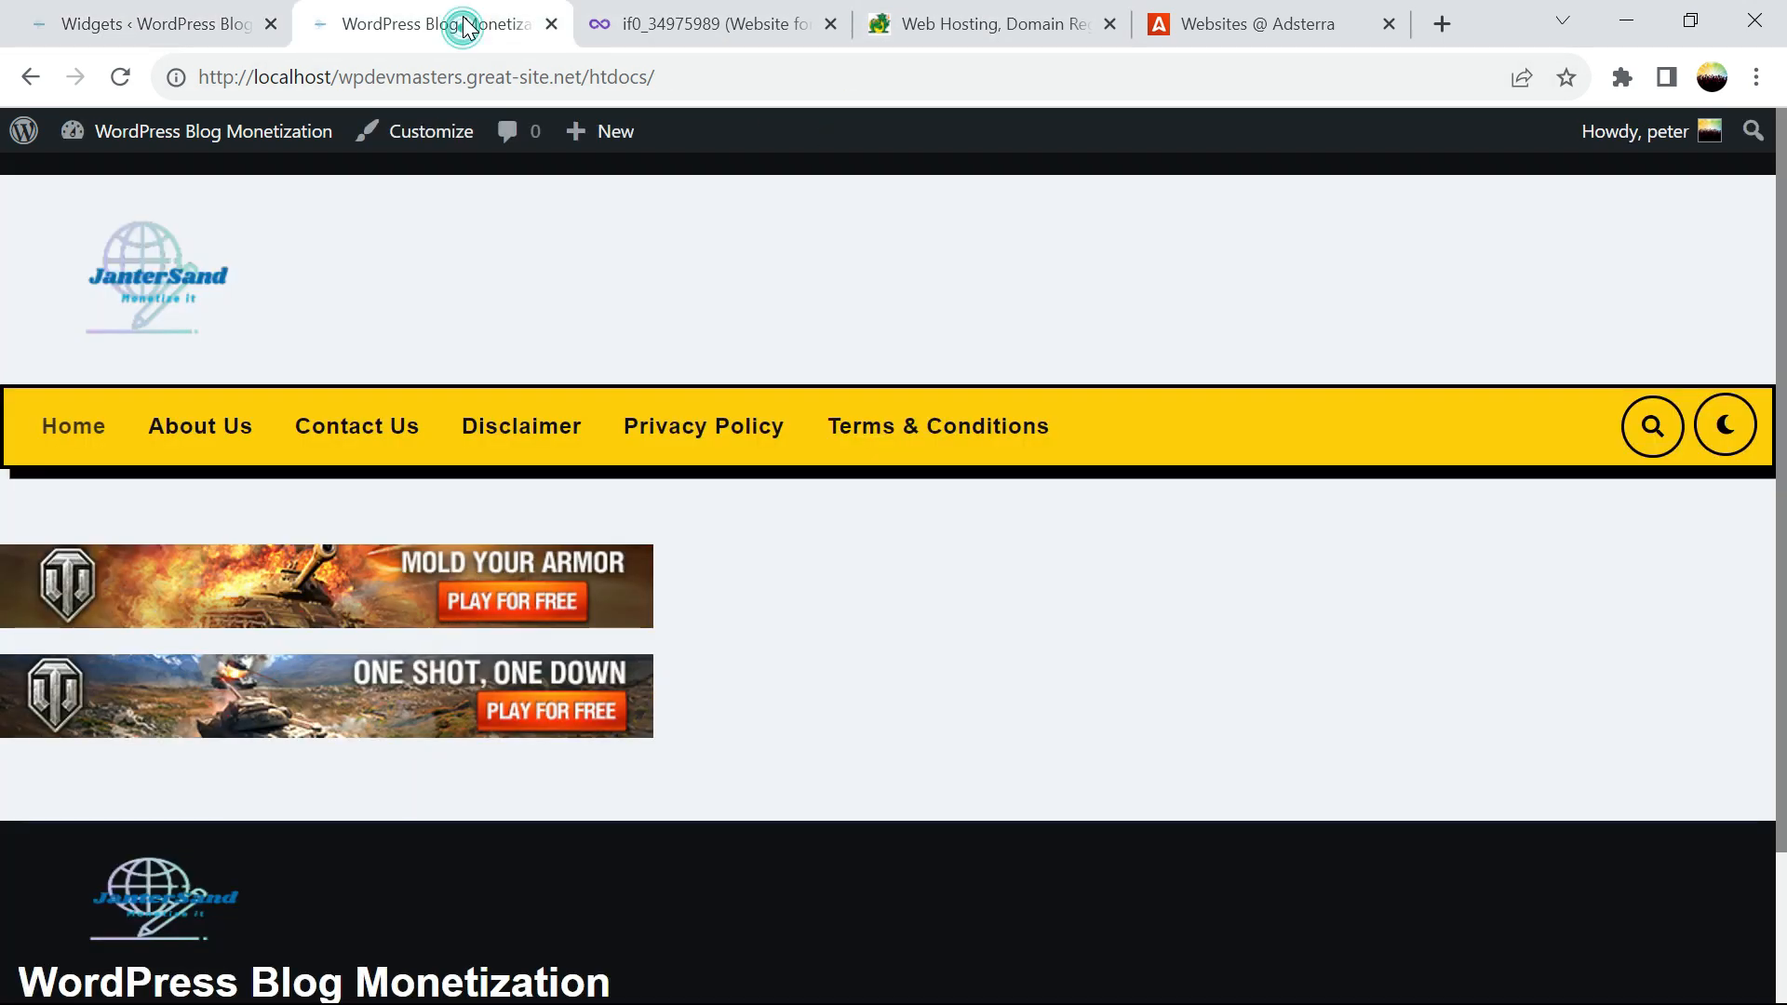
{"action": "left_click", "coordinate": [119, 76]}
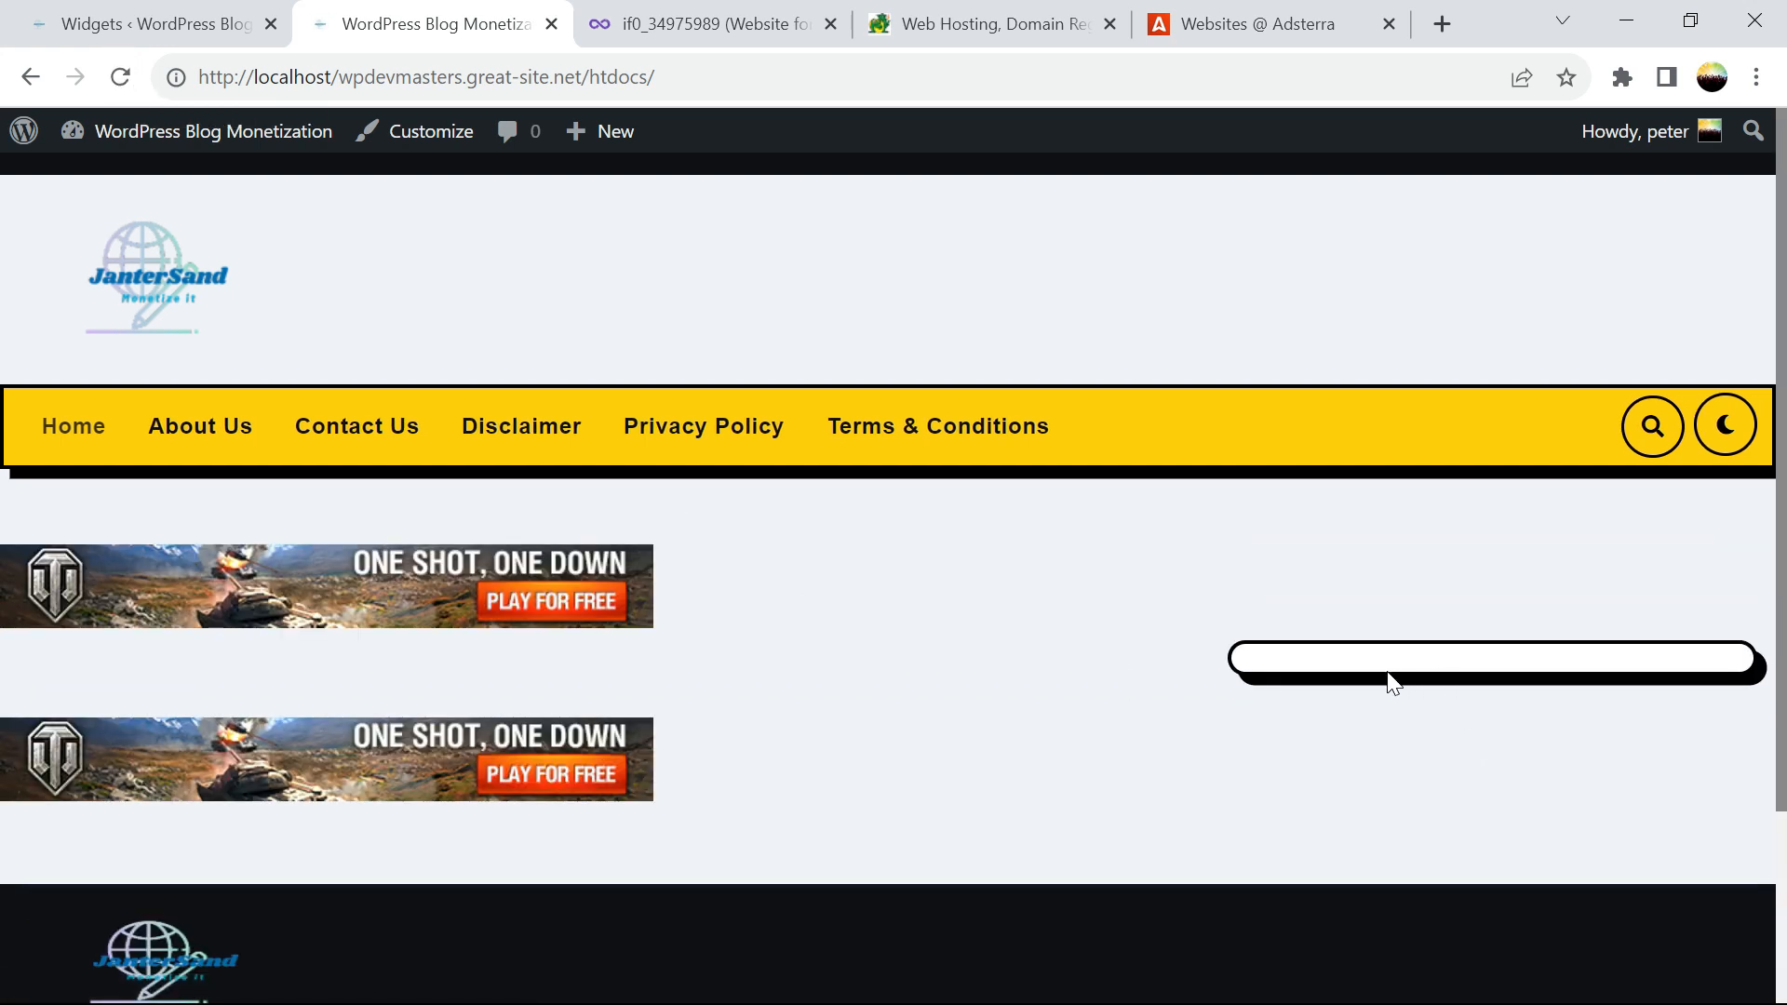
{"action": "scroll", "coordinate": [1387, 656], "scroll_direction": "down", "scroll_amount": 3}
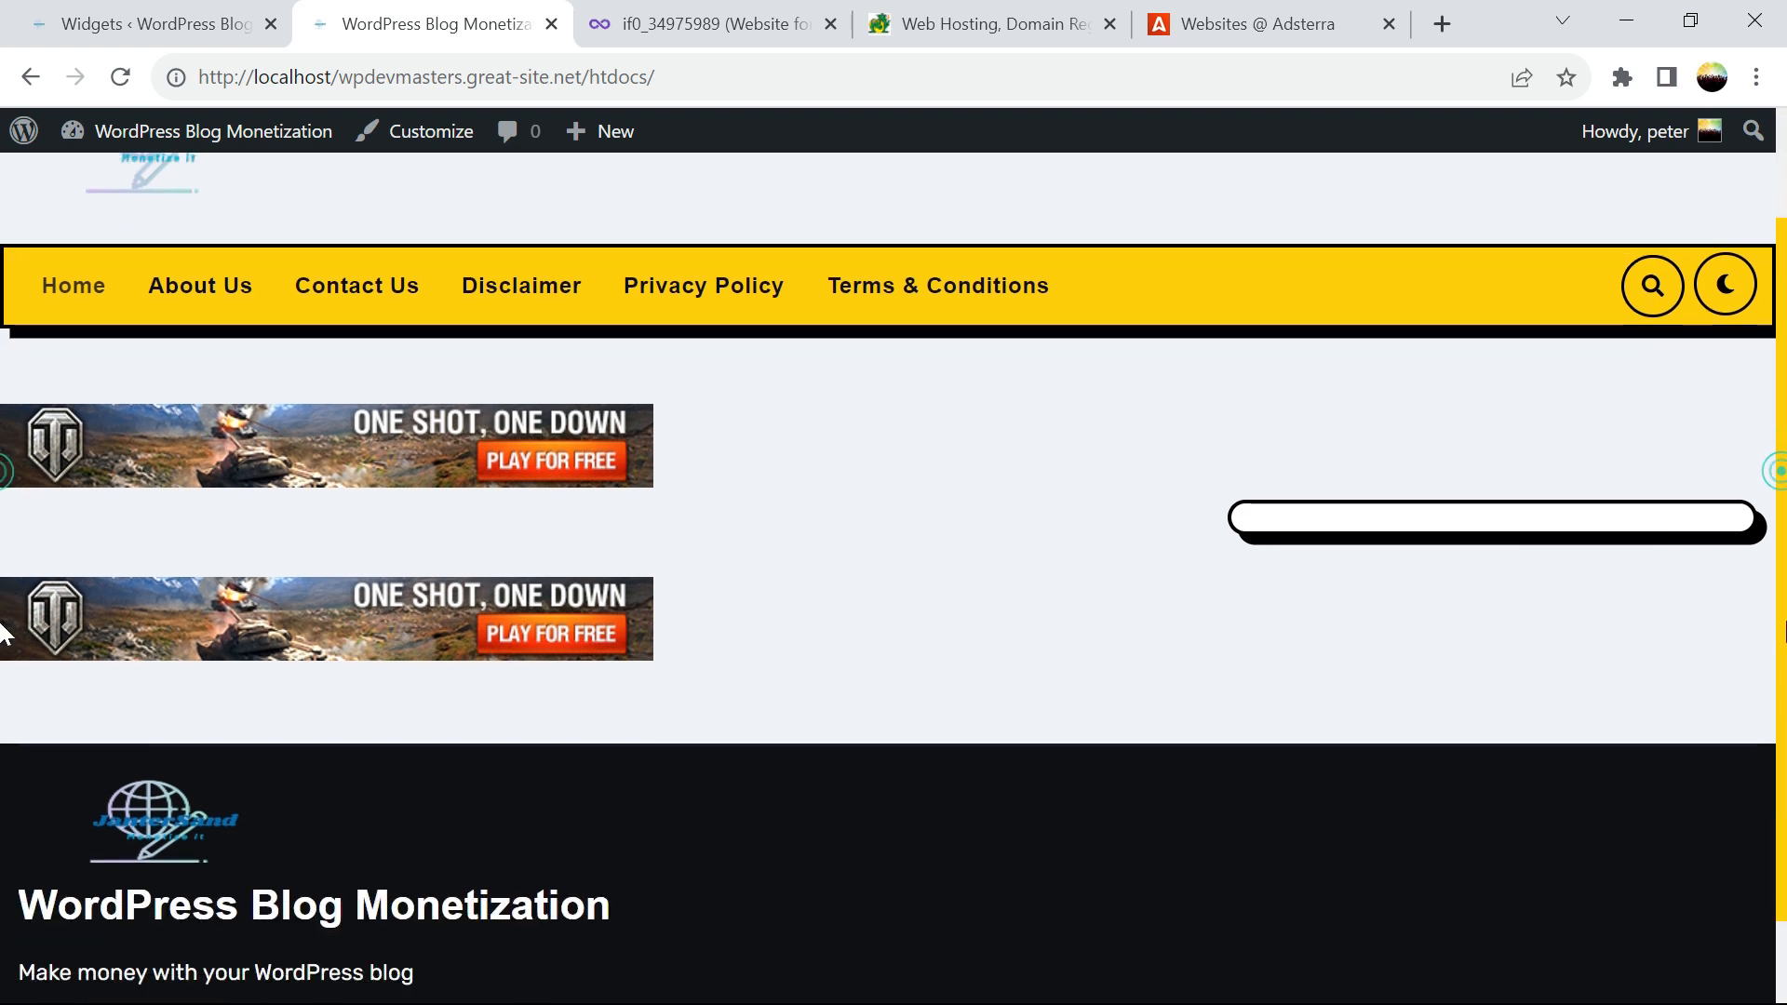
{"action": "scroll", "coordinate": [1355, 673], "scroll_direction": "up", "scroll_amount": 3}
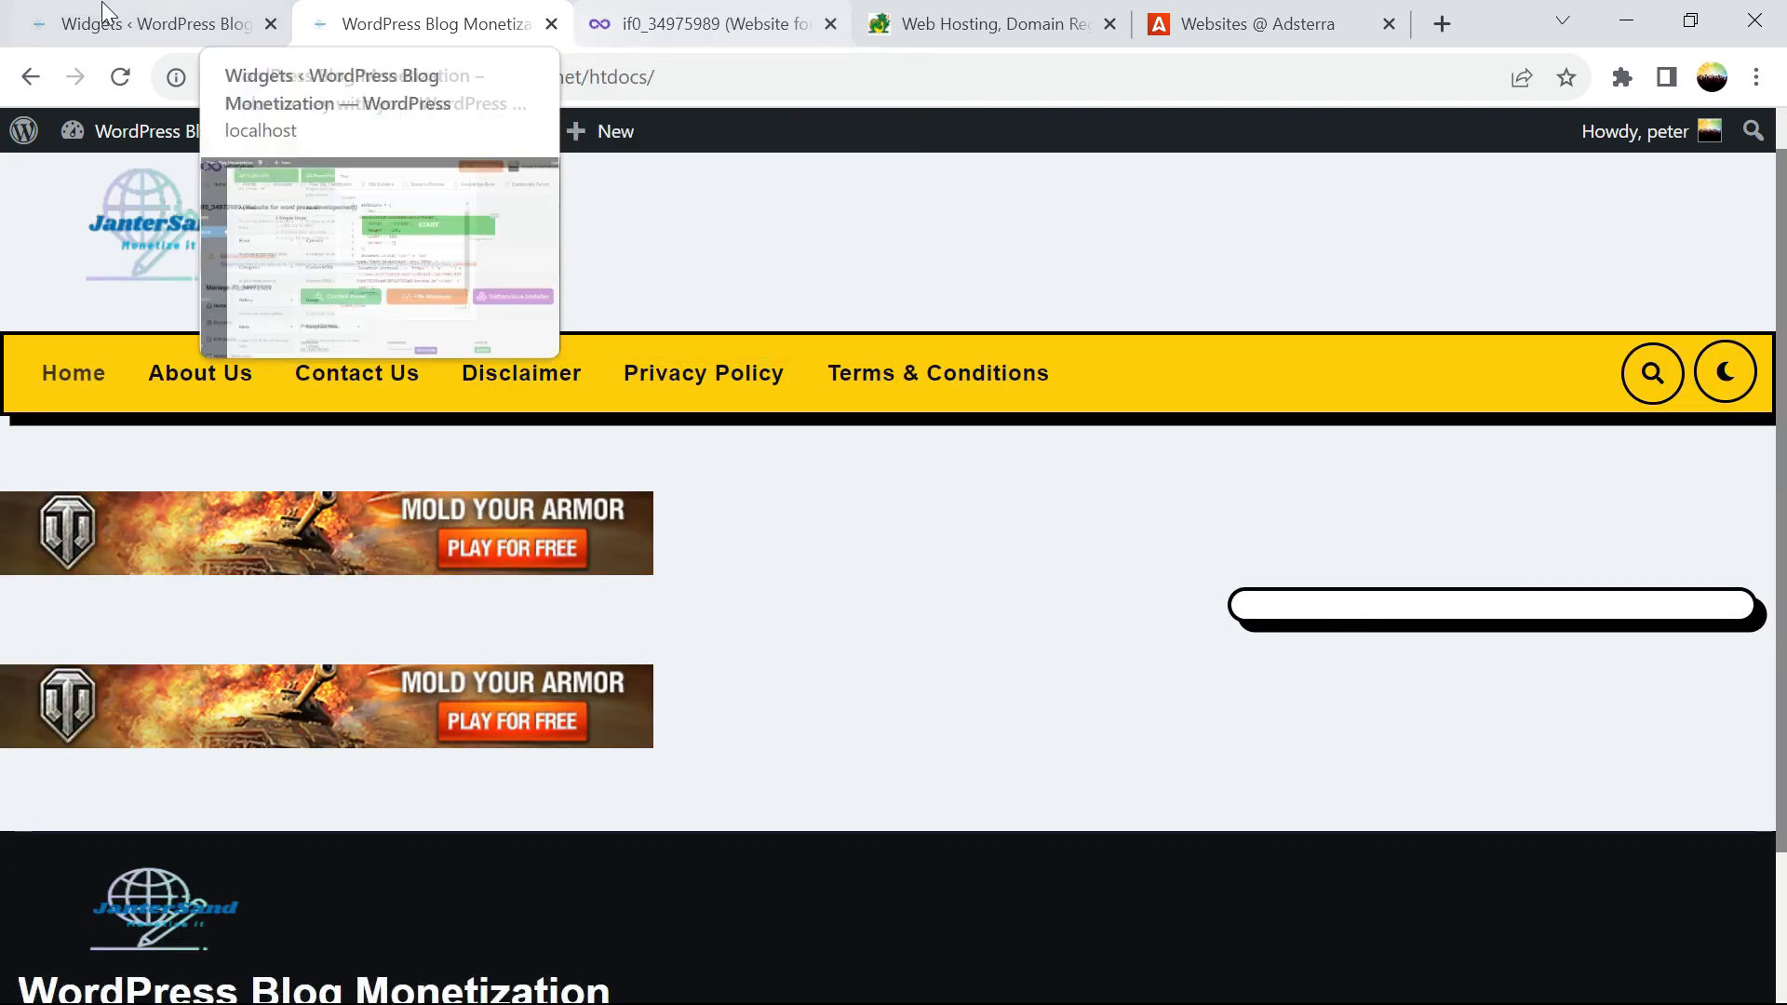
Finish editing the sidebar's 300x250 Custom HTML widget and expand the empty Footer Widget Area
{"action": "left_click", "coordinate": [112, 23]}
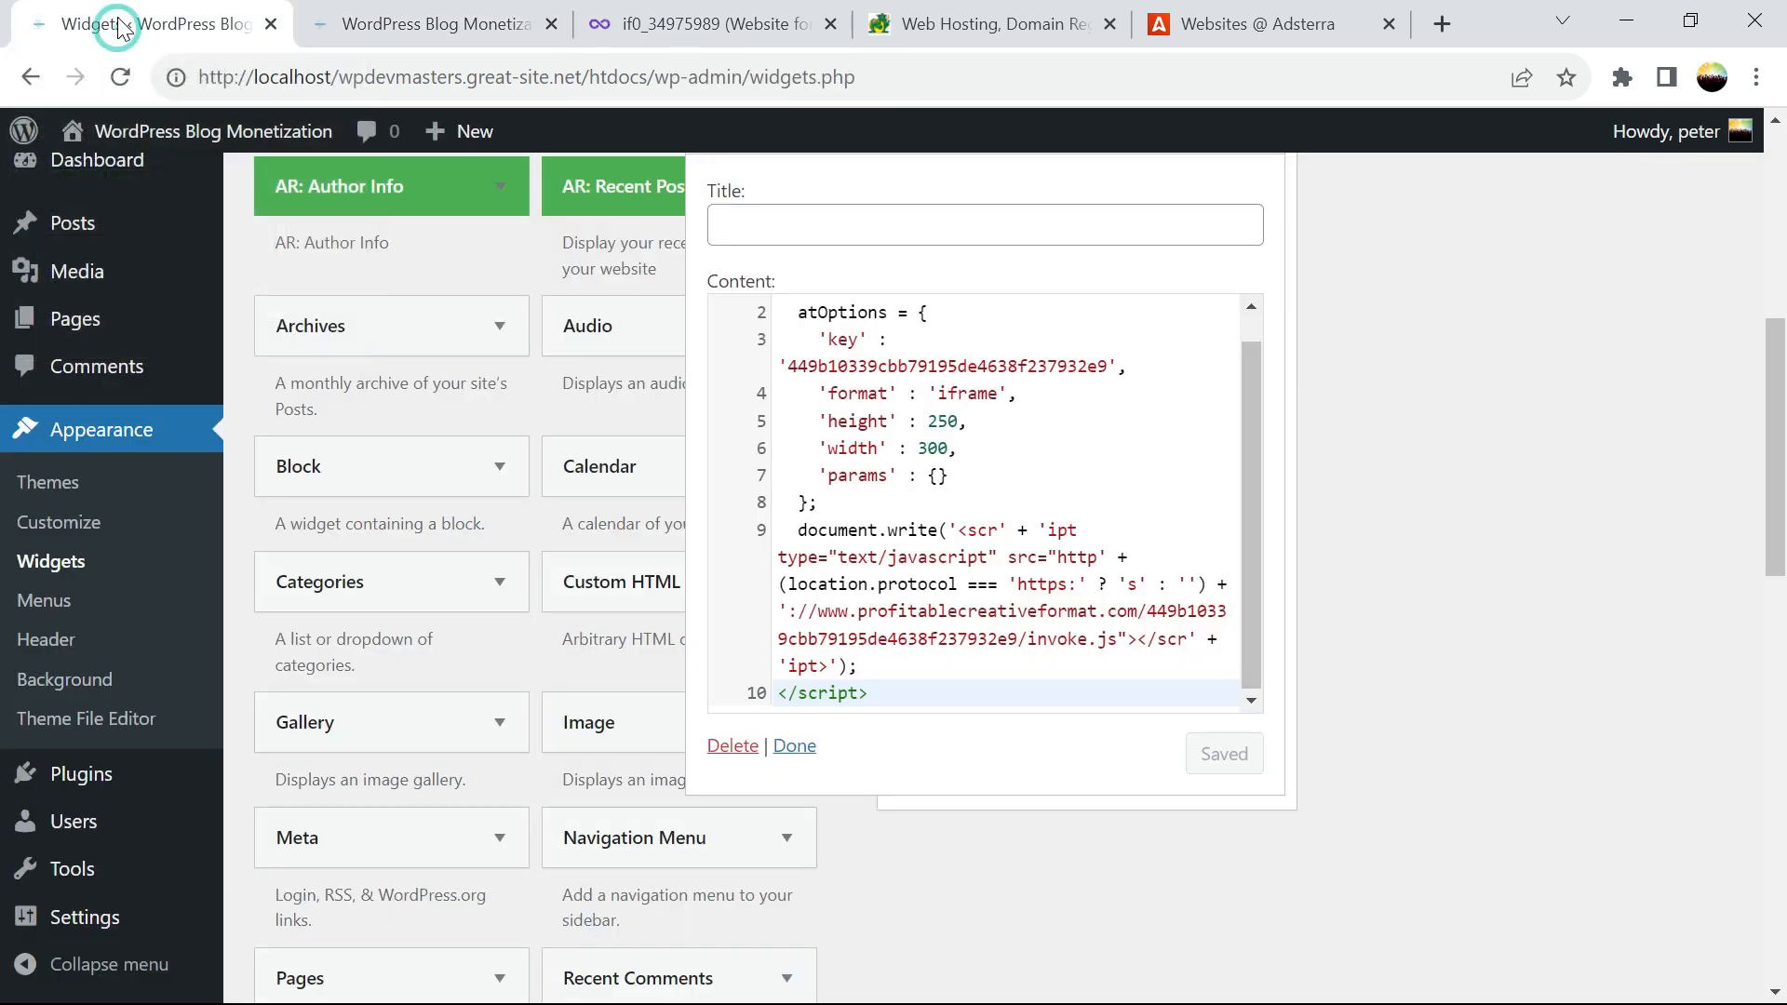
{"action": "left_click", "coordinate": [805, 750]}
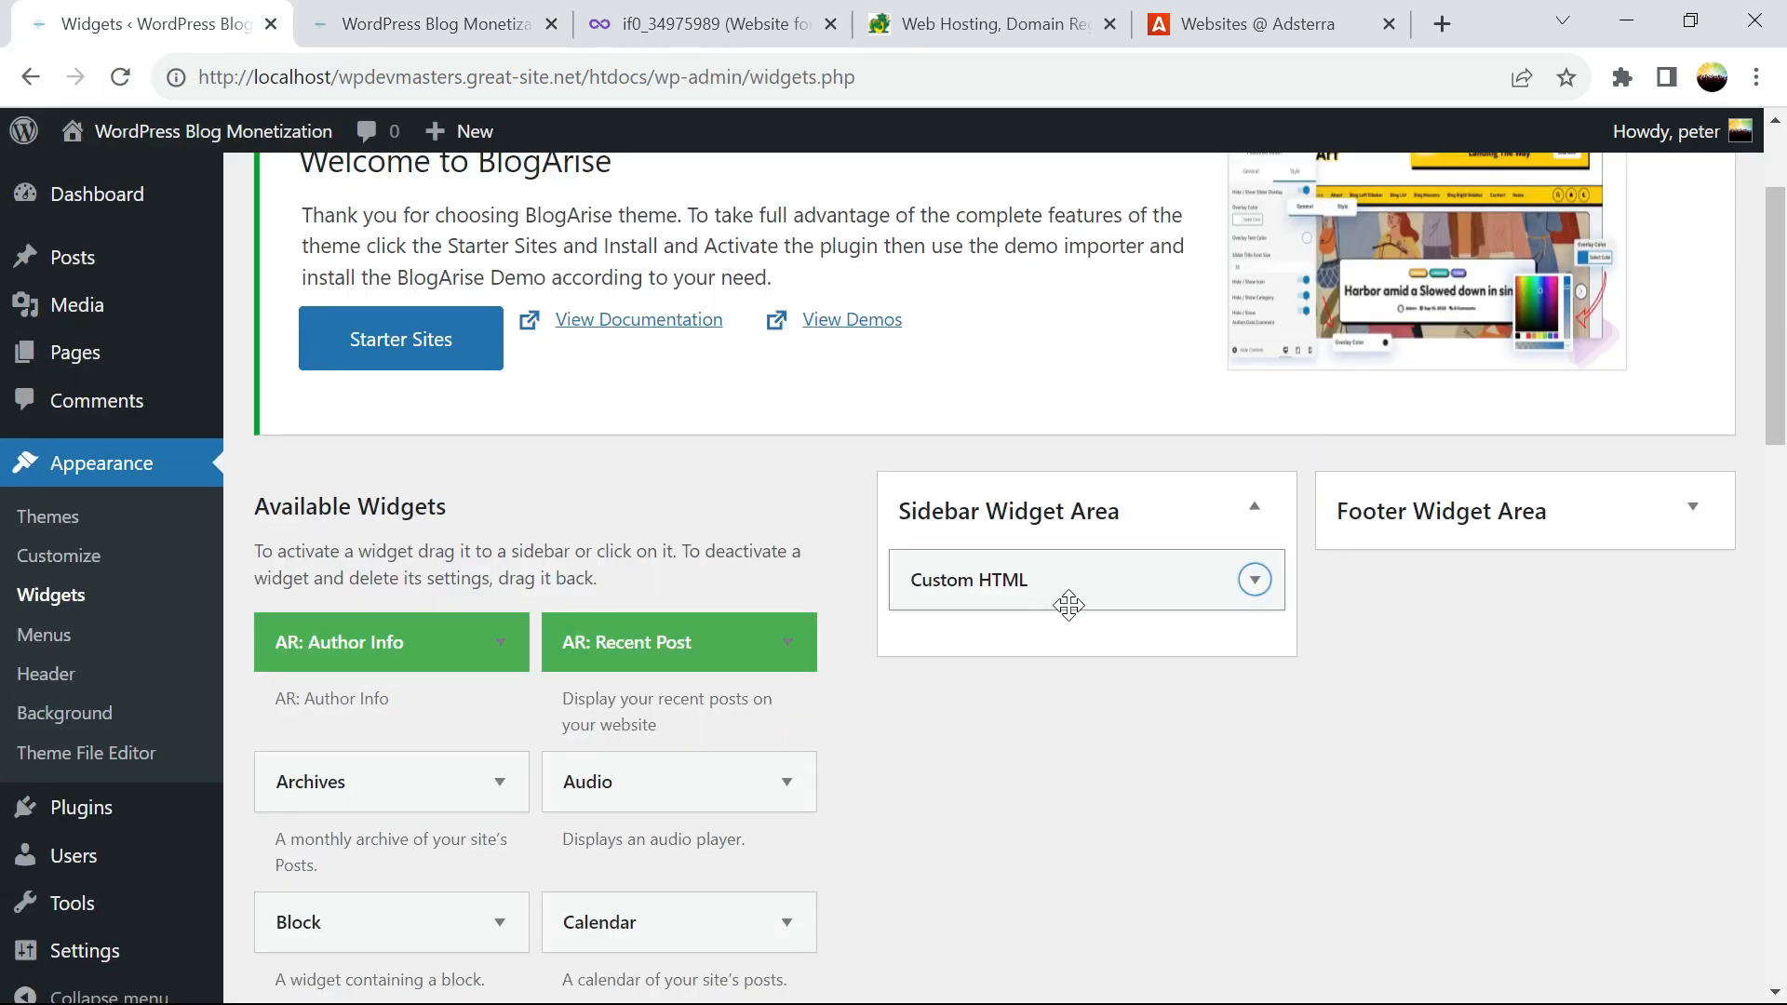
{"action": "left_click", "coordinate": [1254, 582]}
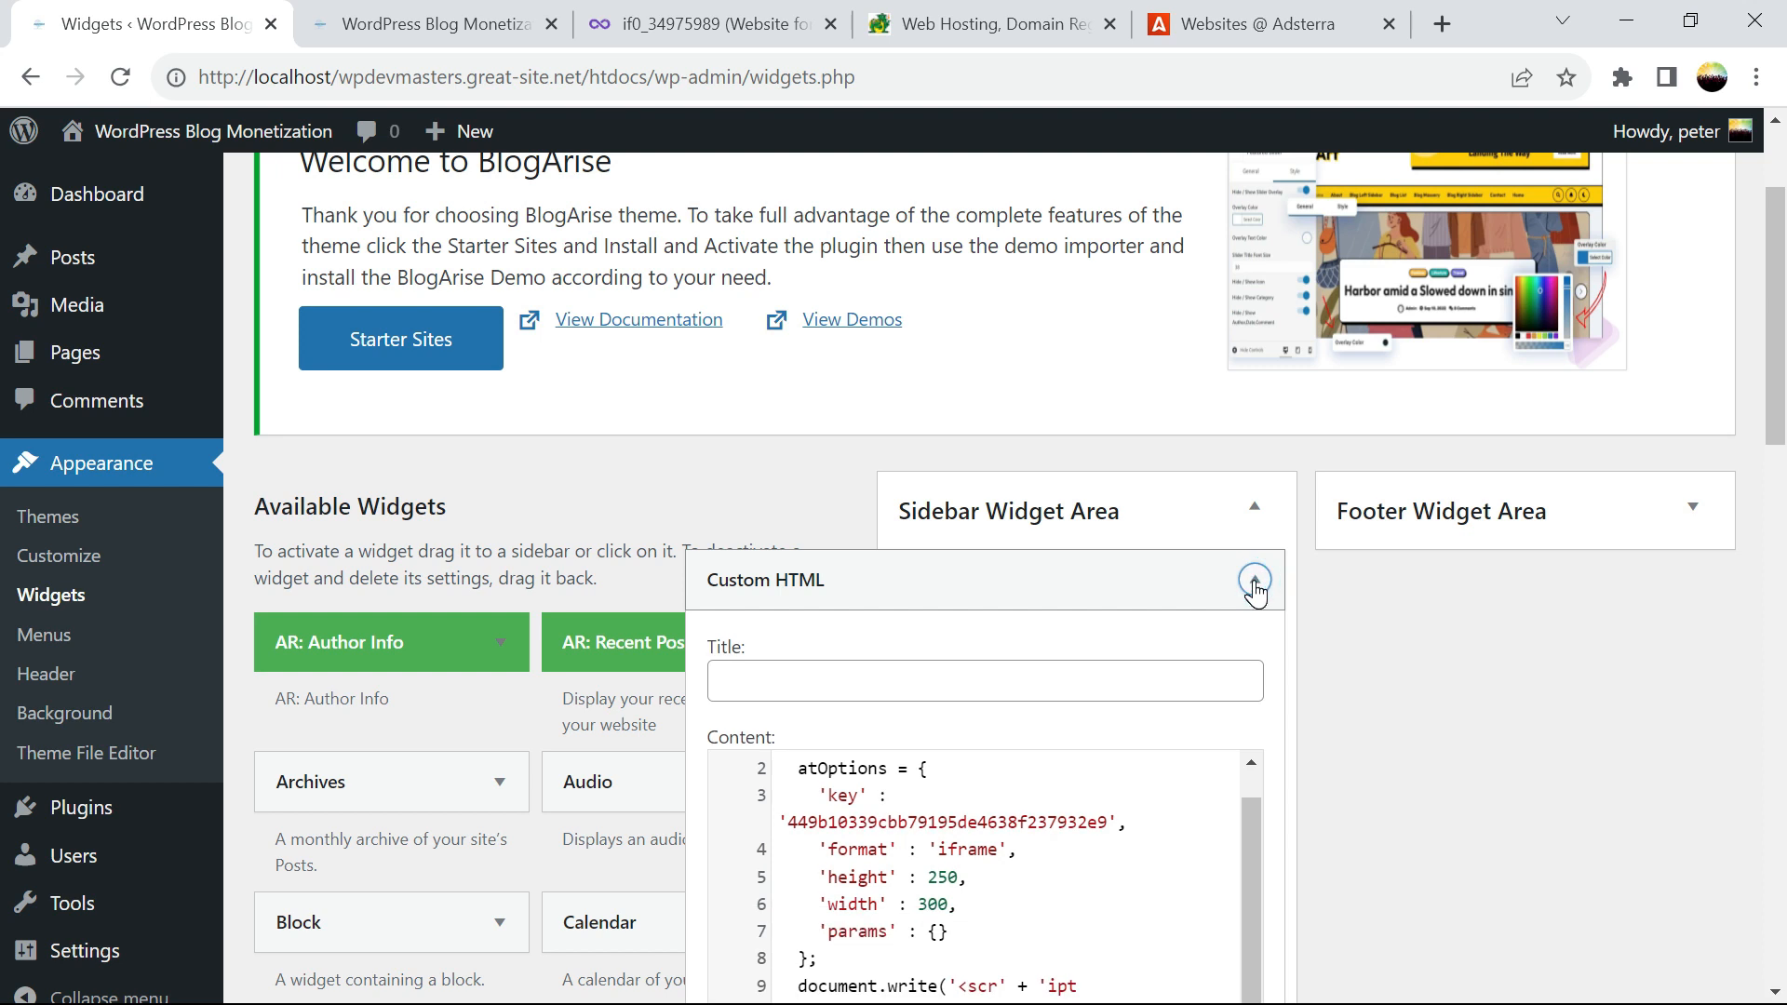
{"action": "left_click", "coordinate": [1255, 582]}
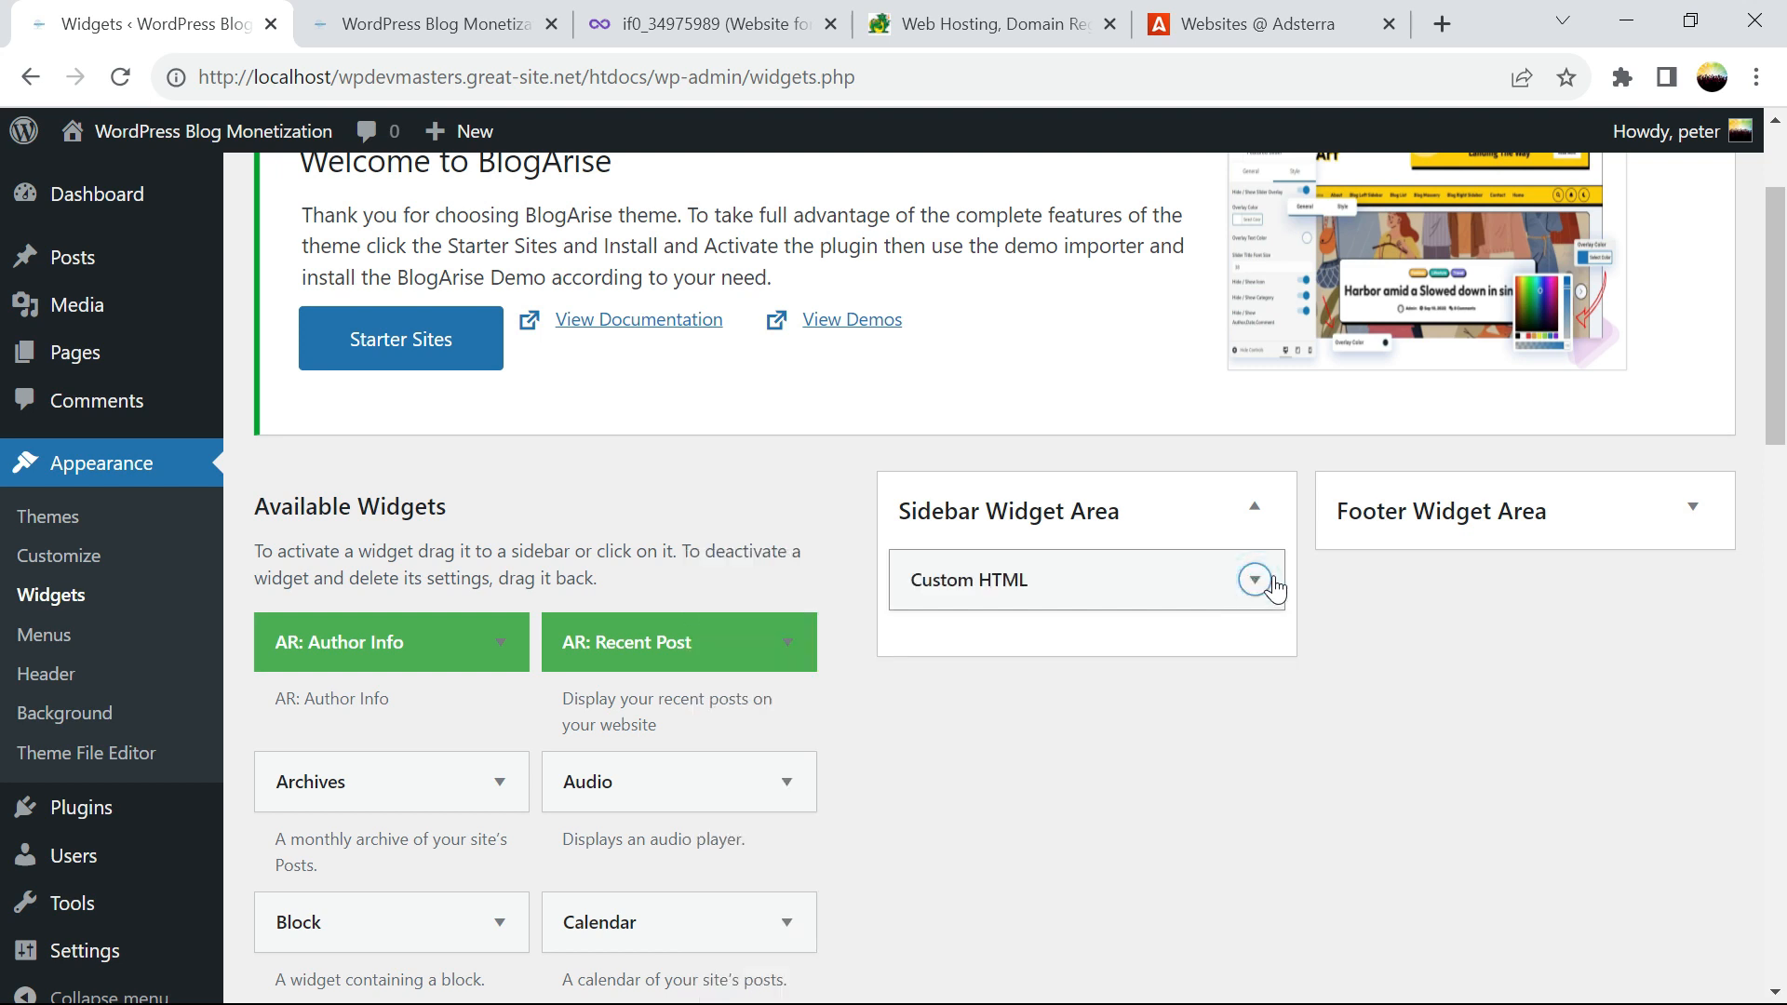
{"action": "left_click", "coordinate": [1465, 532]}
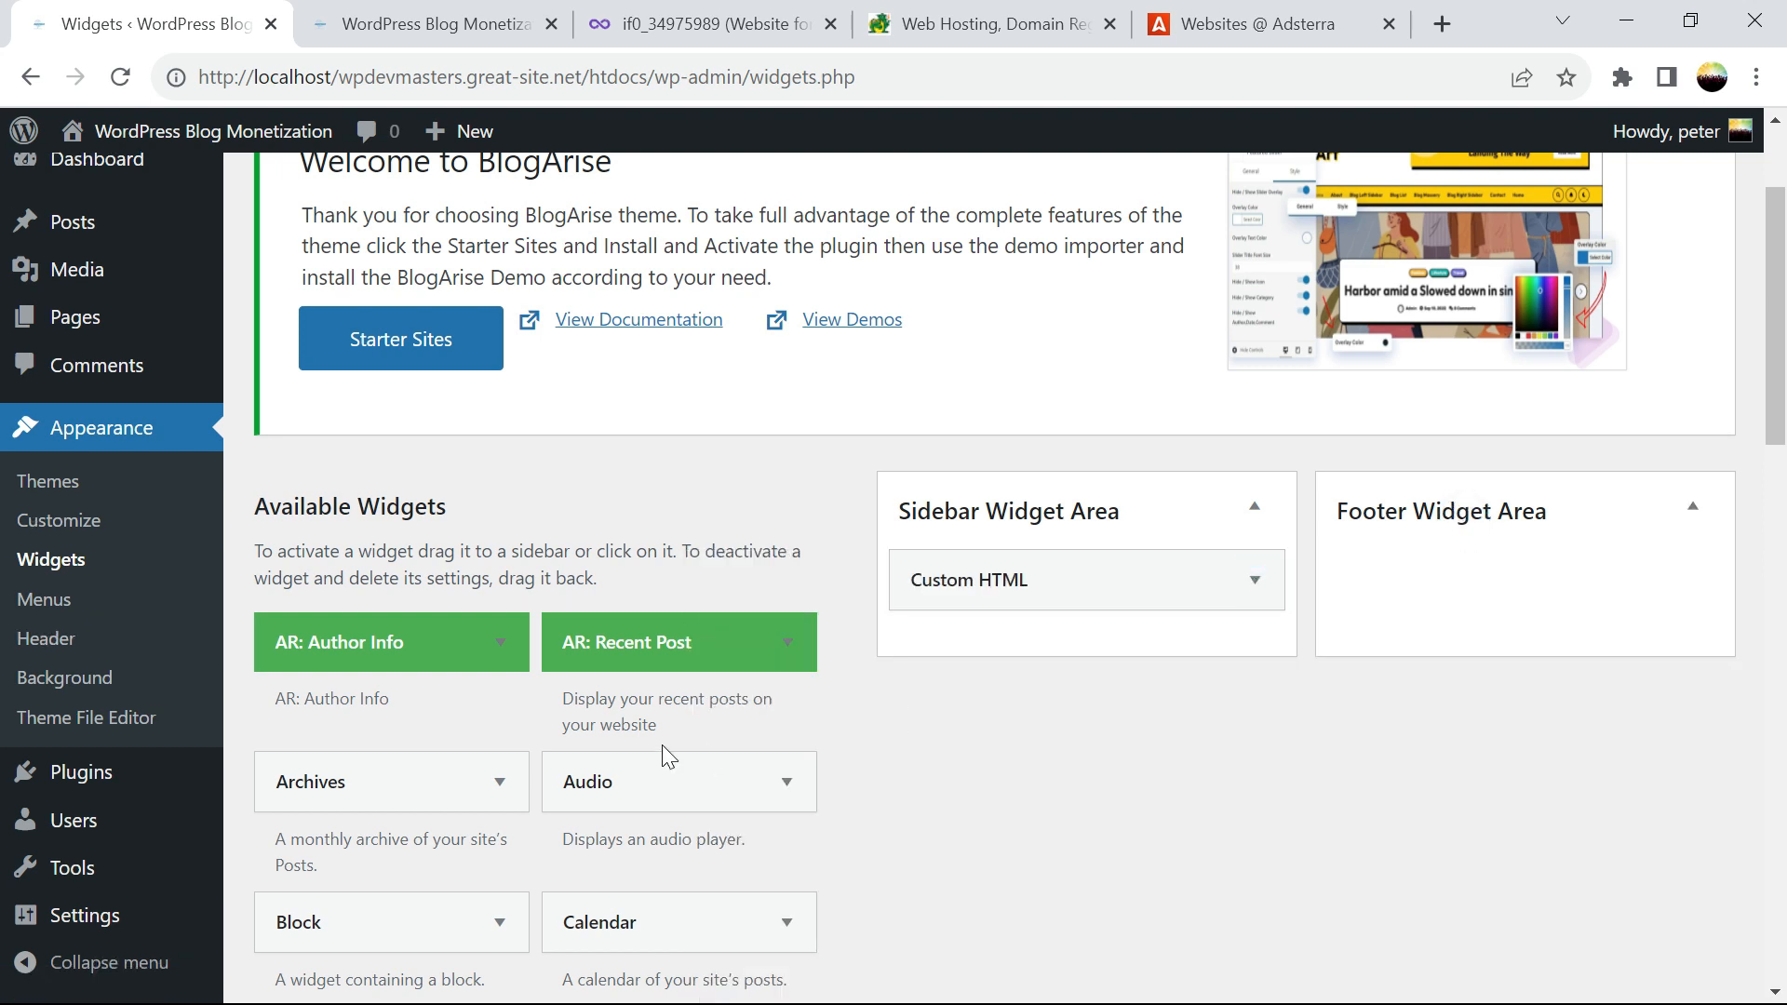
{"action": "left_click_drag", "start_coordinate": [1779, 219], "coordinate": [1783, 444]}
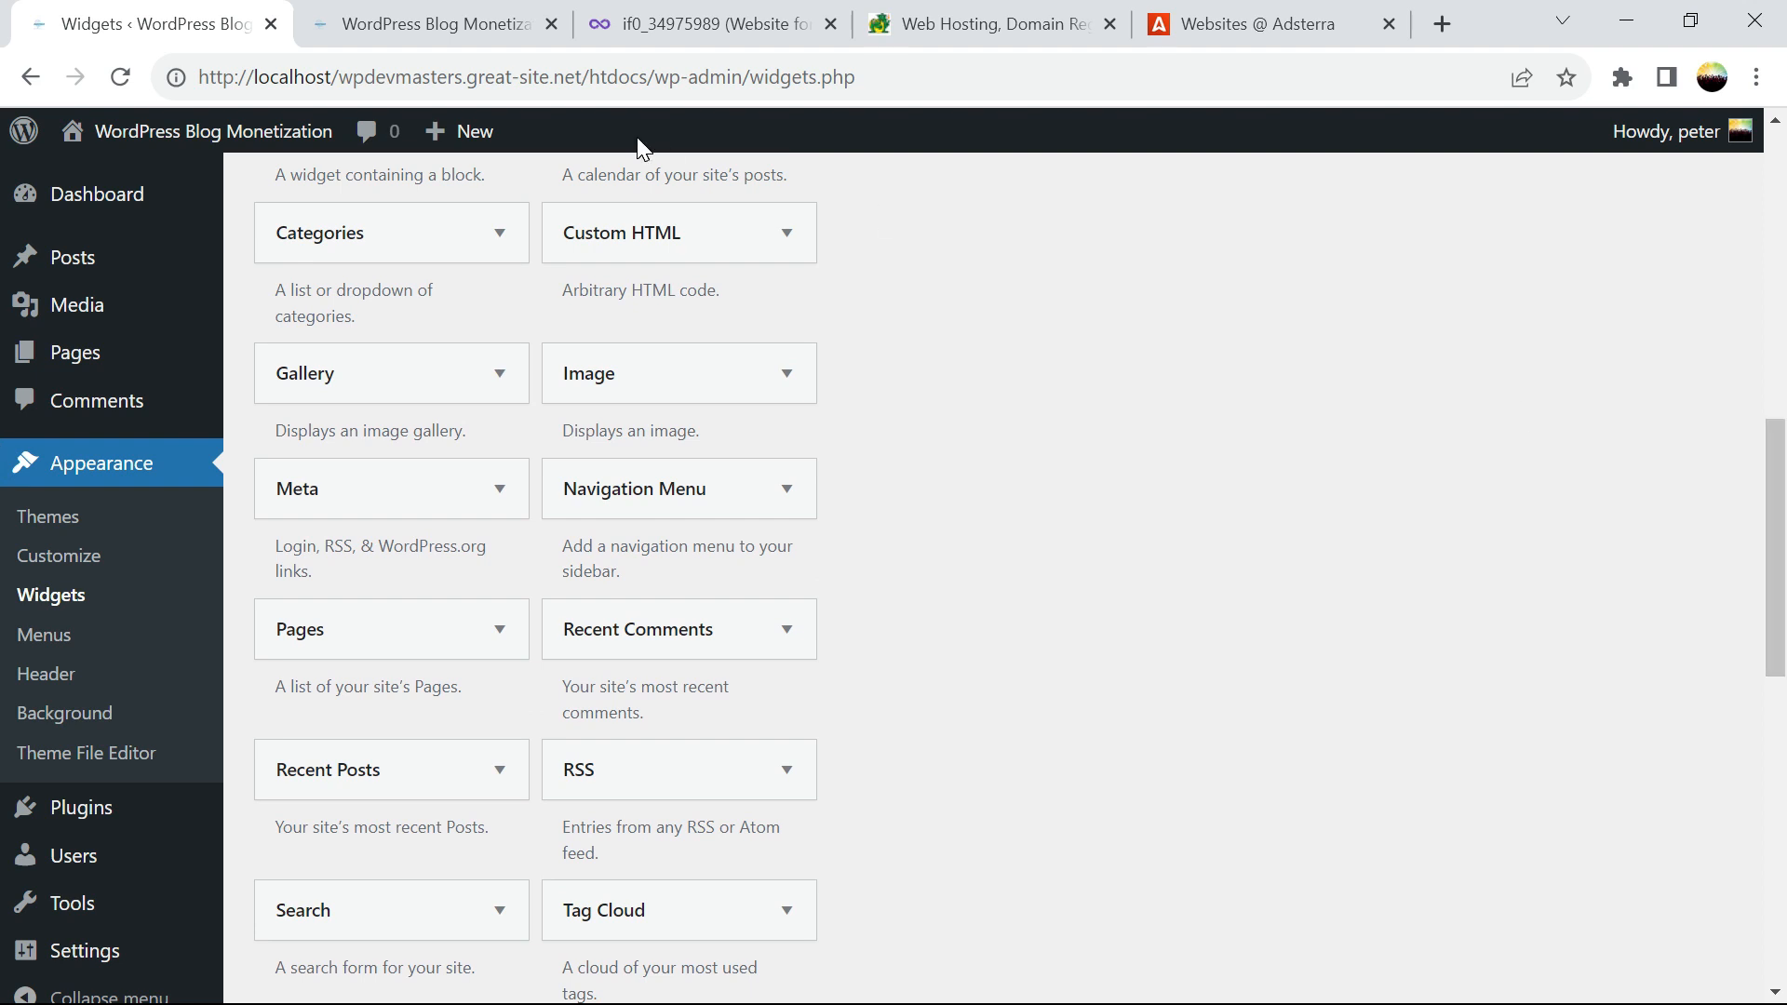
Add a Custom HTML widget to the Footer Widget Area
{"action": "left_click", "coordinate": [647, 247]}
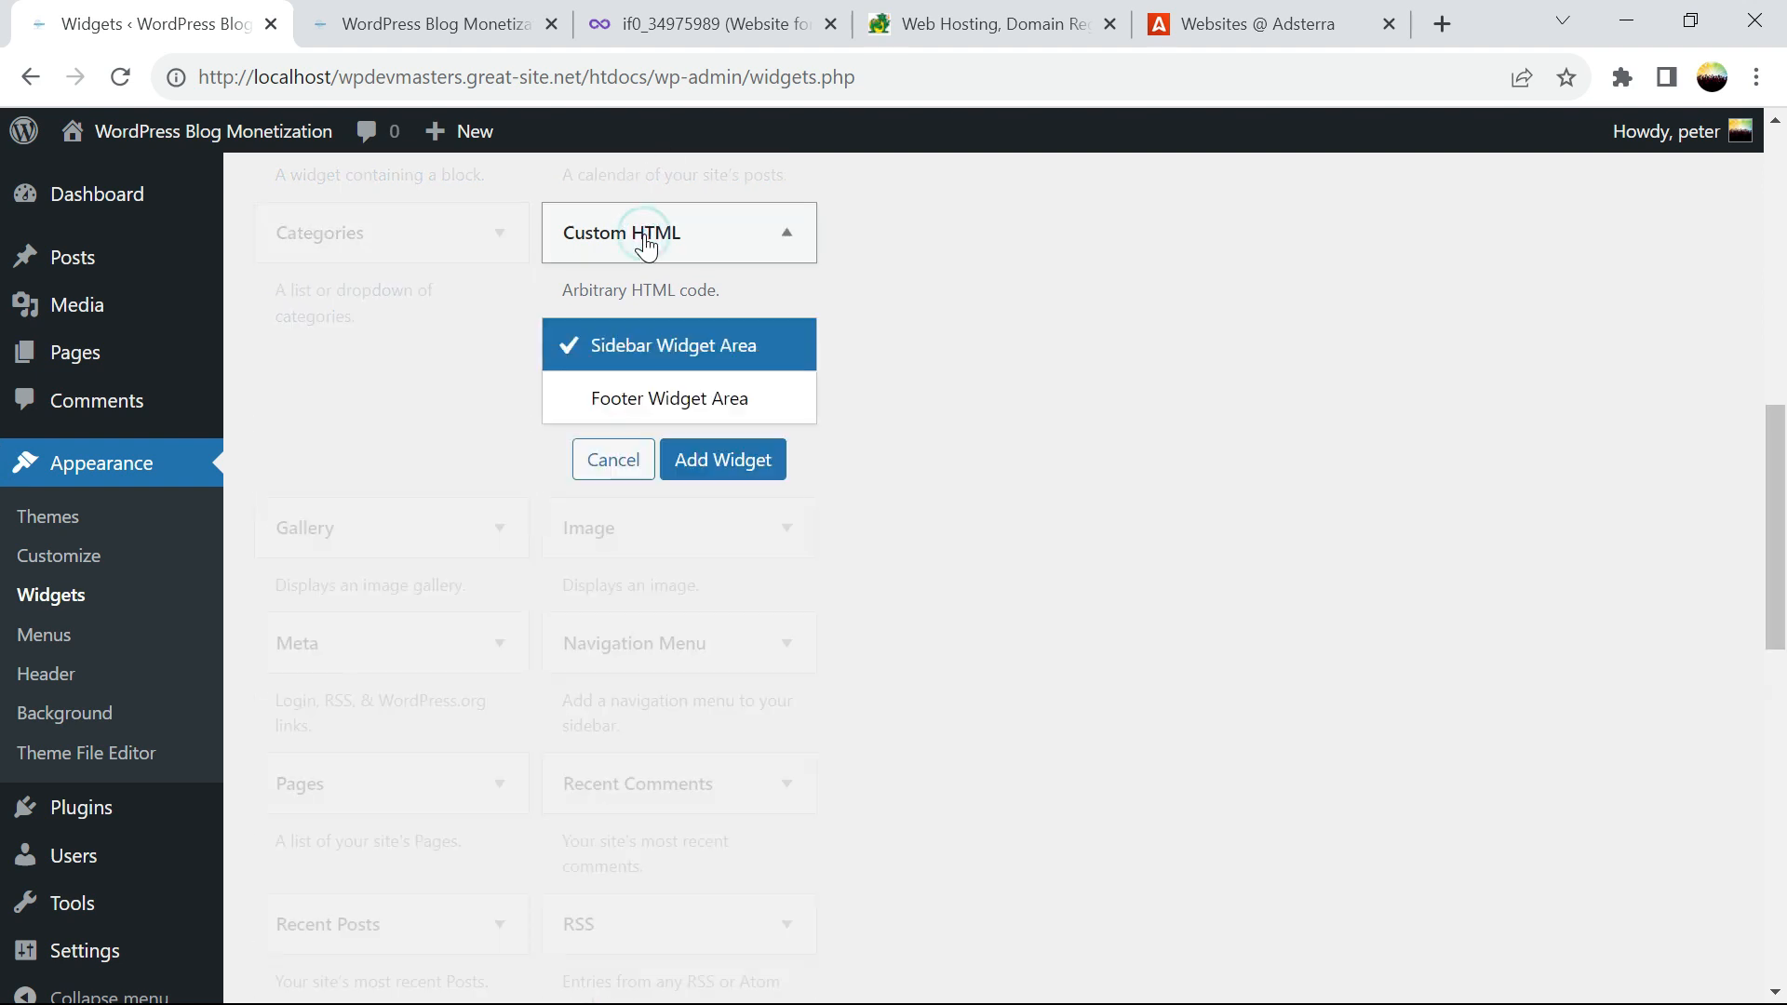
{"action": "left_click", "coordinate": [655, 400]}
{"action": "left_click", "coordinate": [694, 458]}
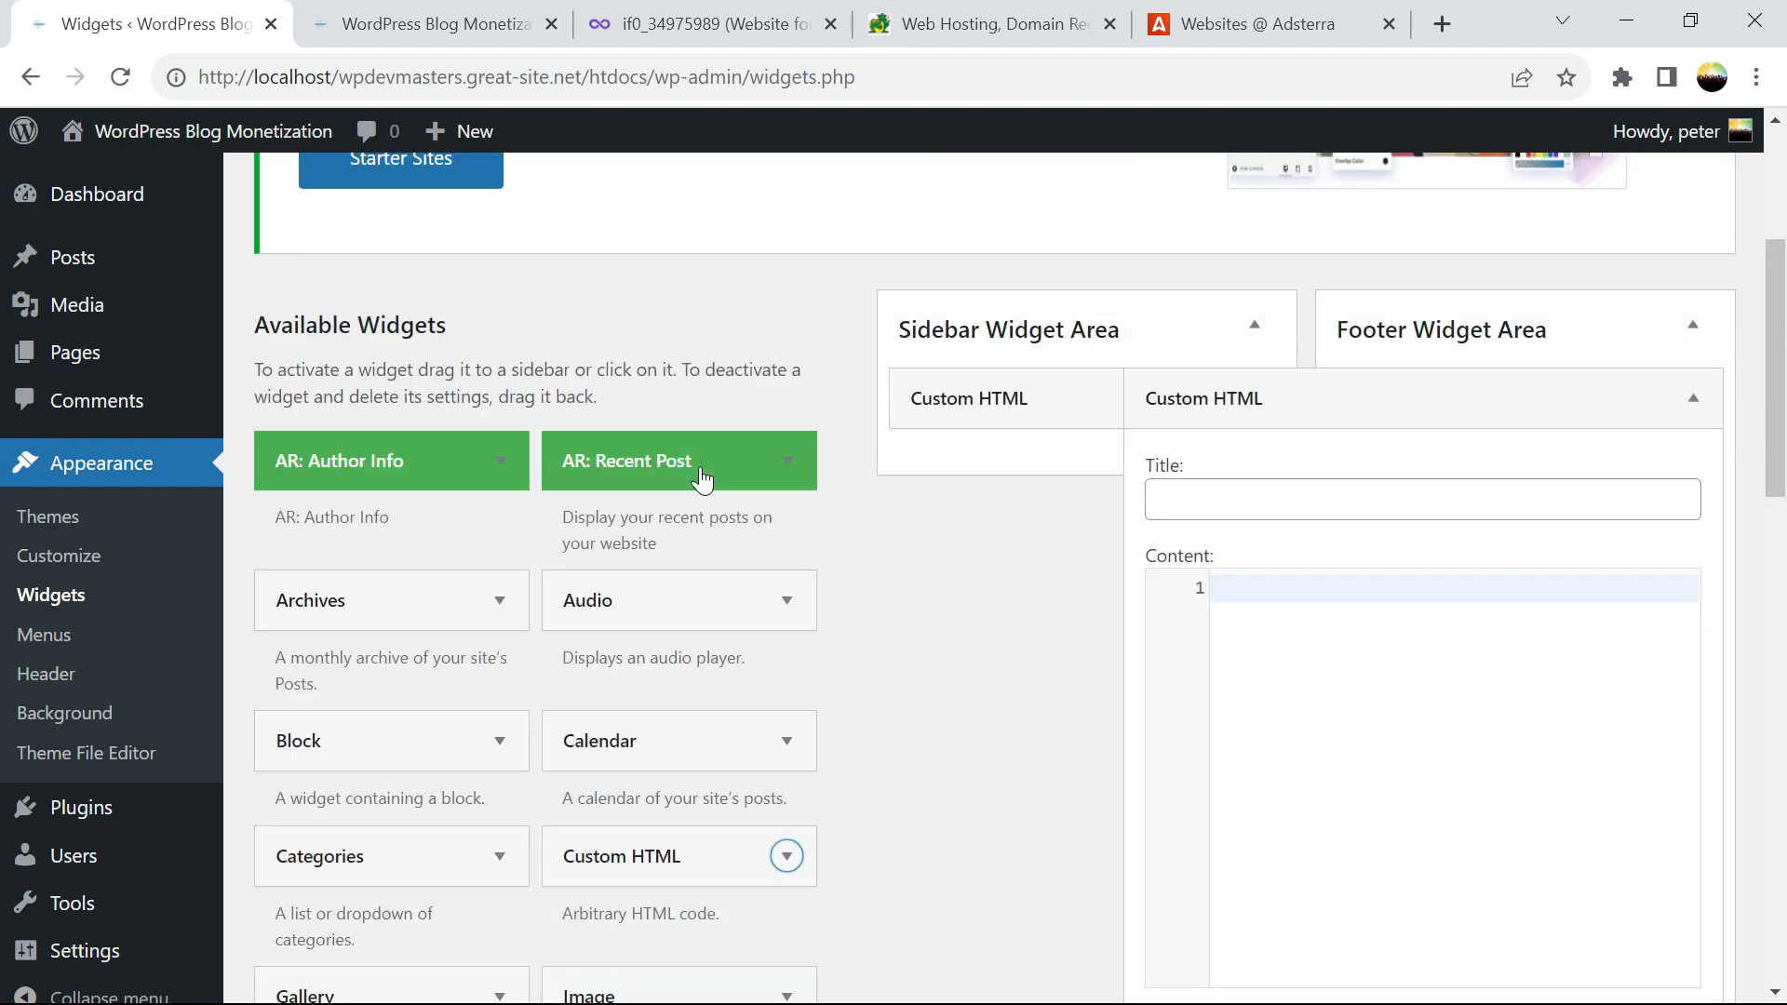
Paste the Adsterra Banner 300x250 script into the footer widget's content and save it
{"action": "left_click", "coordinate": [1219, 37]}
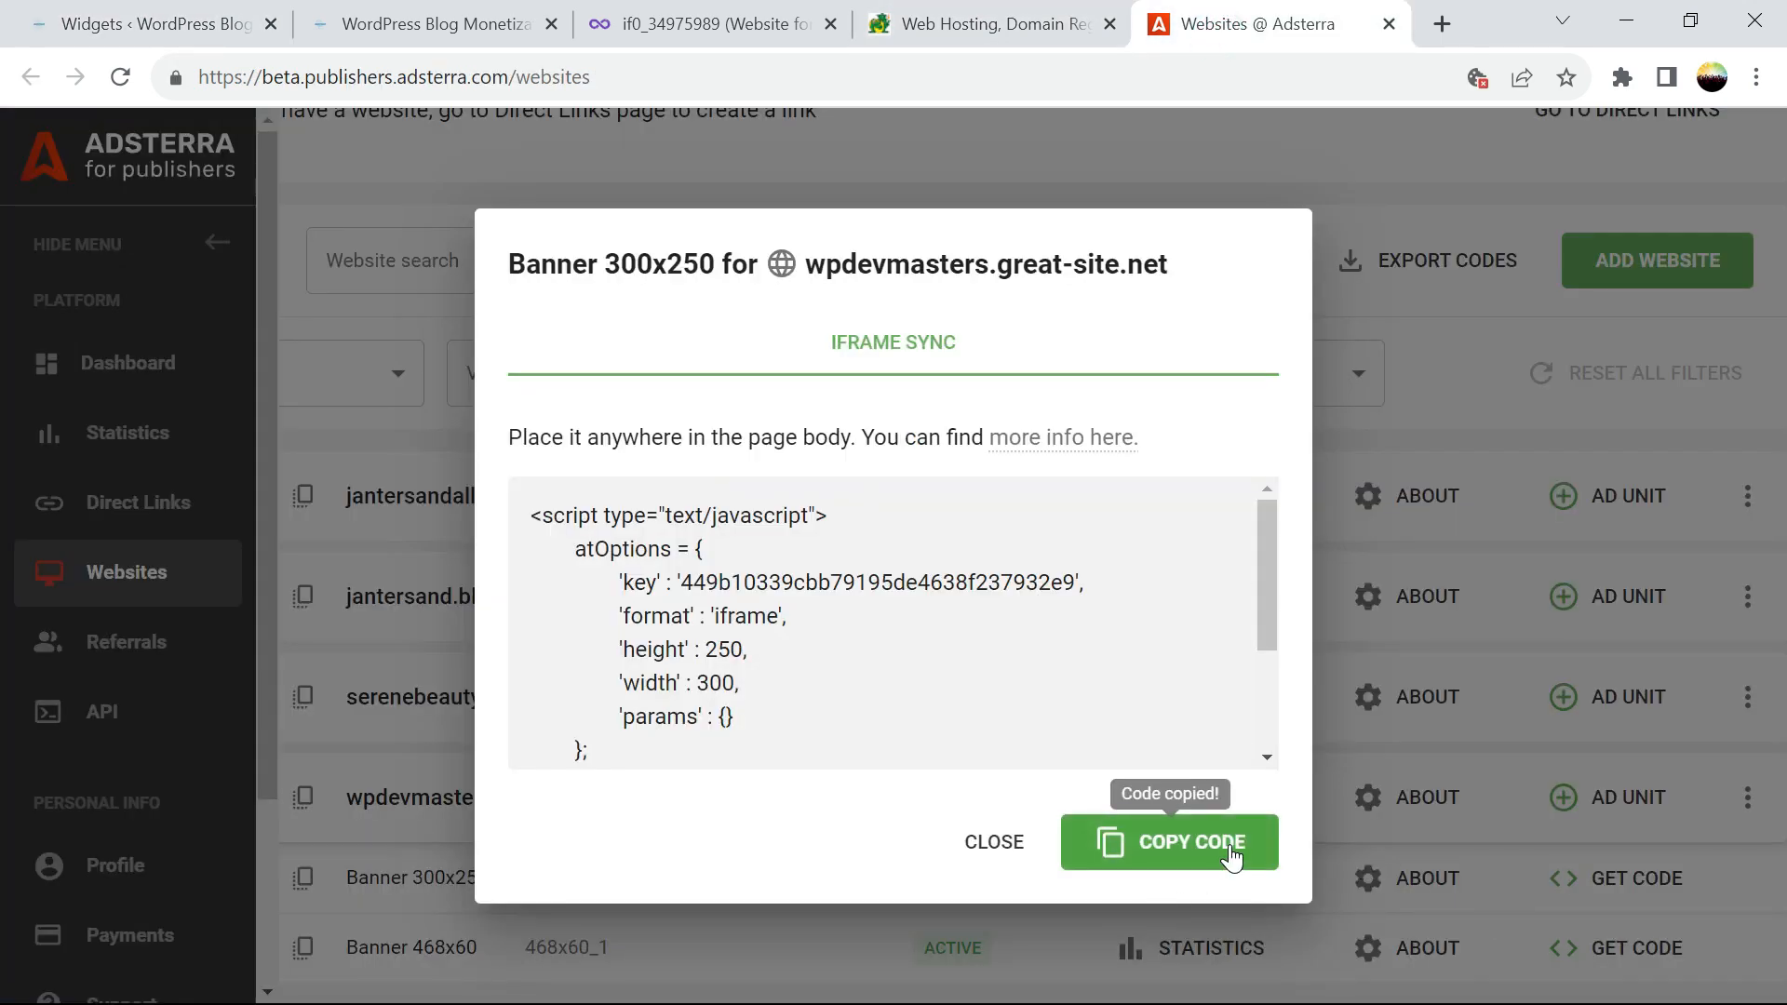
{"action": "left_click", "coordinate": [149, 24]}
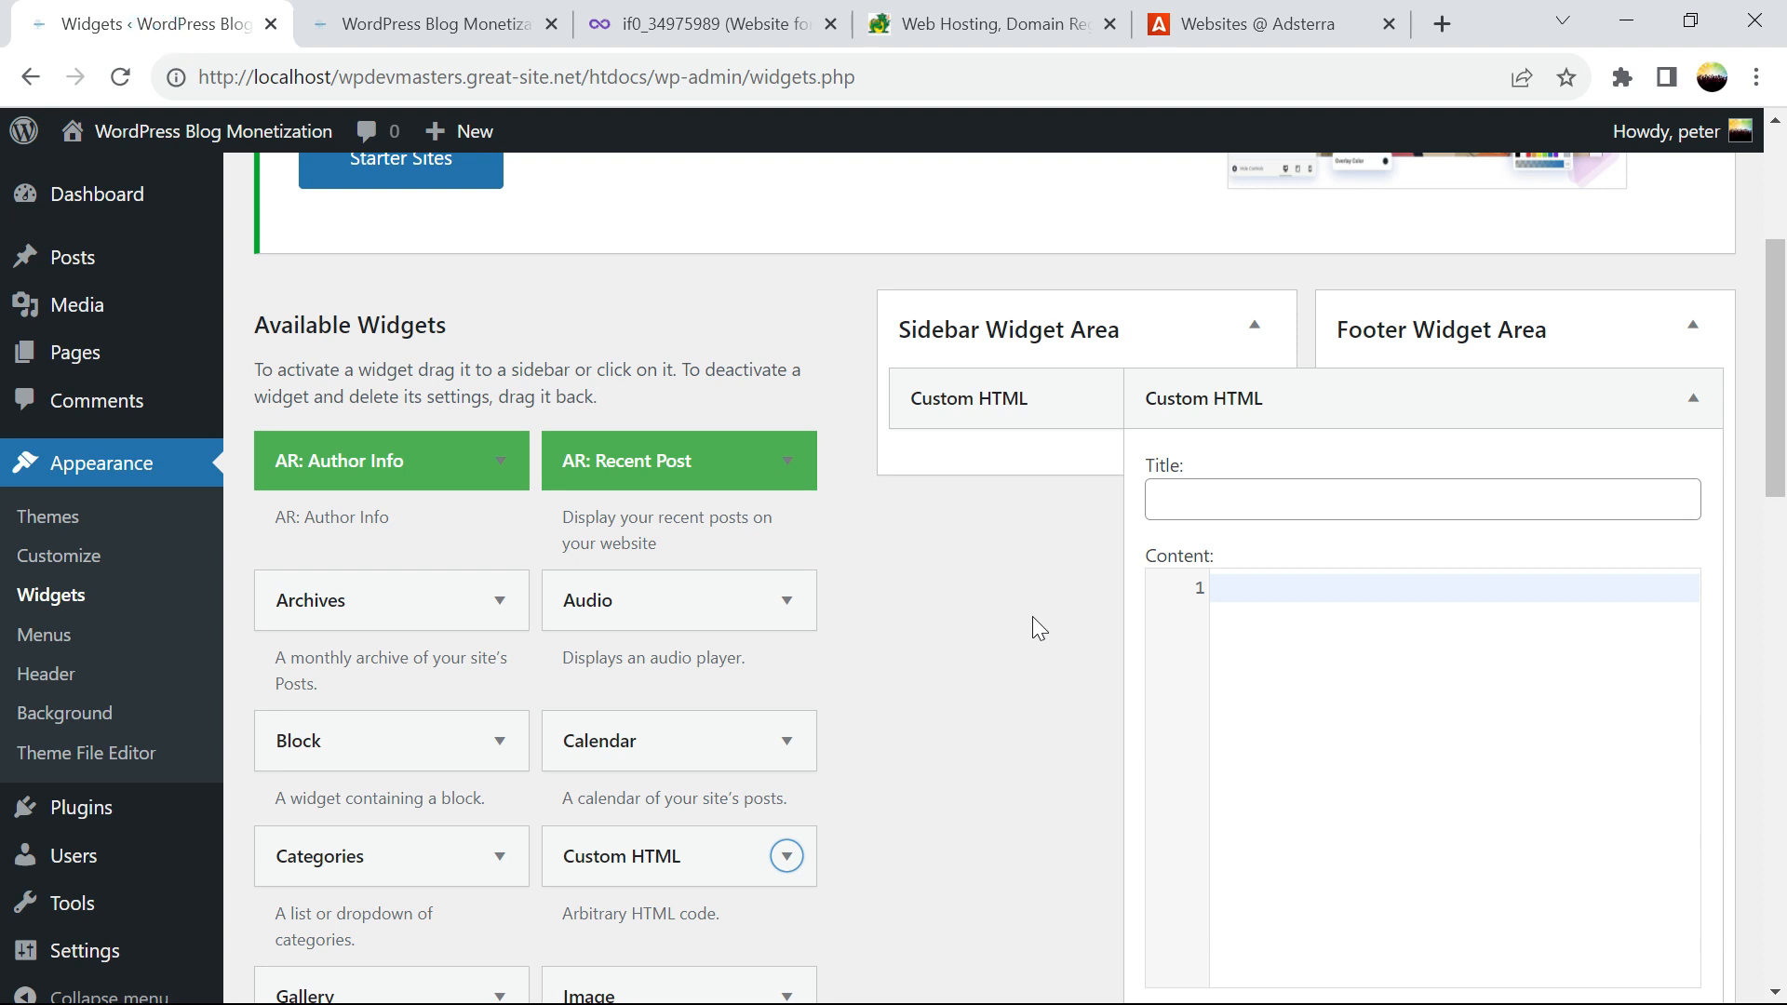
{"action": "left_click", "coordinate": [1238, 654]}
{"action": "key", "text": "ctrl+v"}
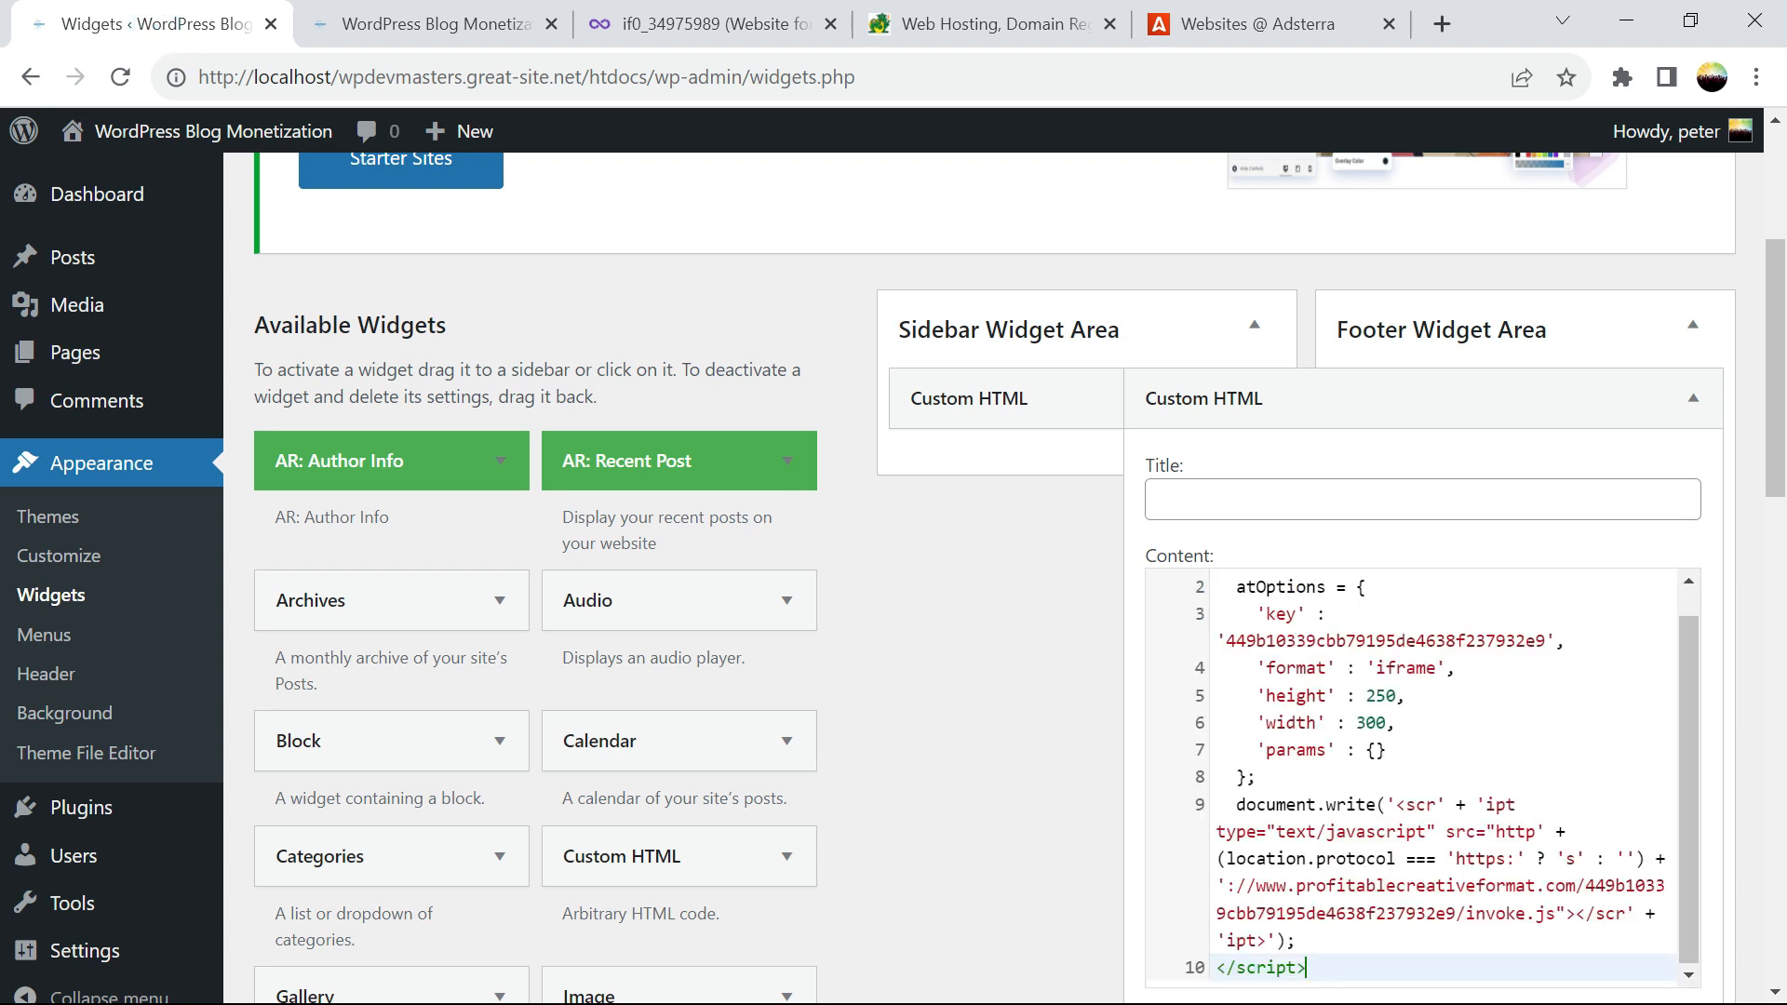
{"action": "left_click_drag", "start_coordinate": [1773, 491], "coordinate": [1755, 627]}
{"action": "left_click", "coordinate": [1665, 376]}
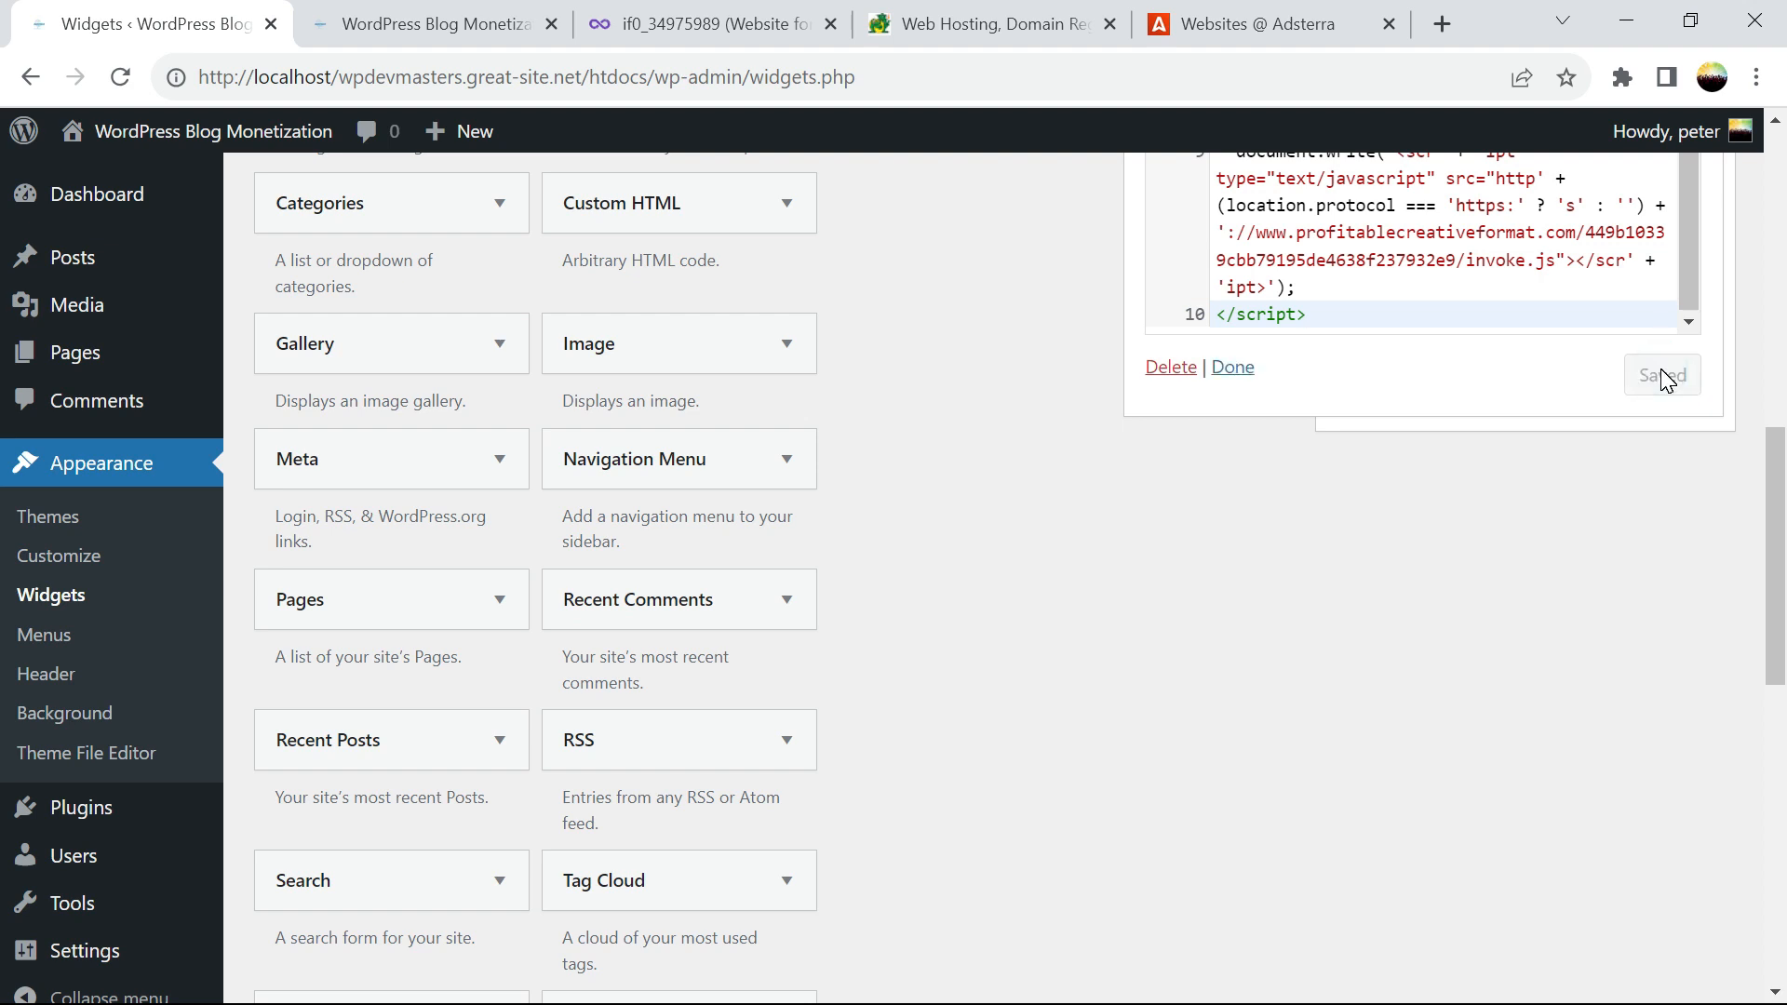
{"action": "scroll", "coordinate": [1758, 502], "scroll_direction": "up", "scroll_amount": 1}
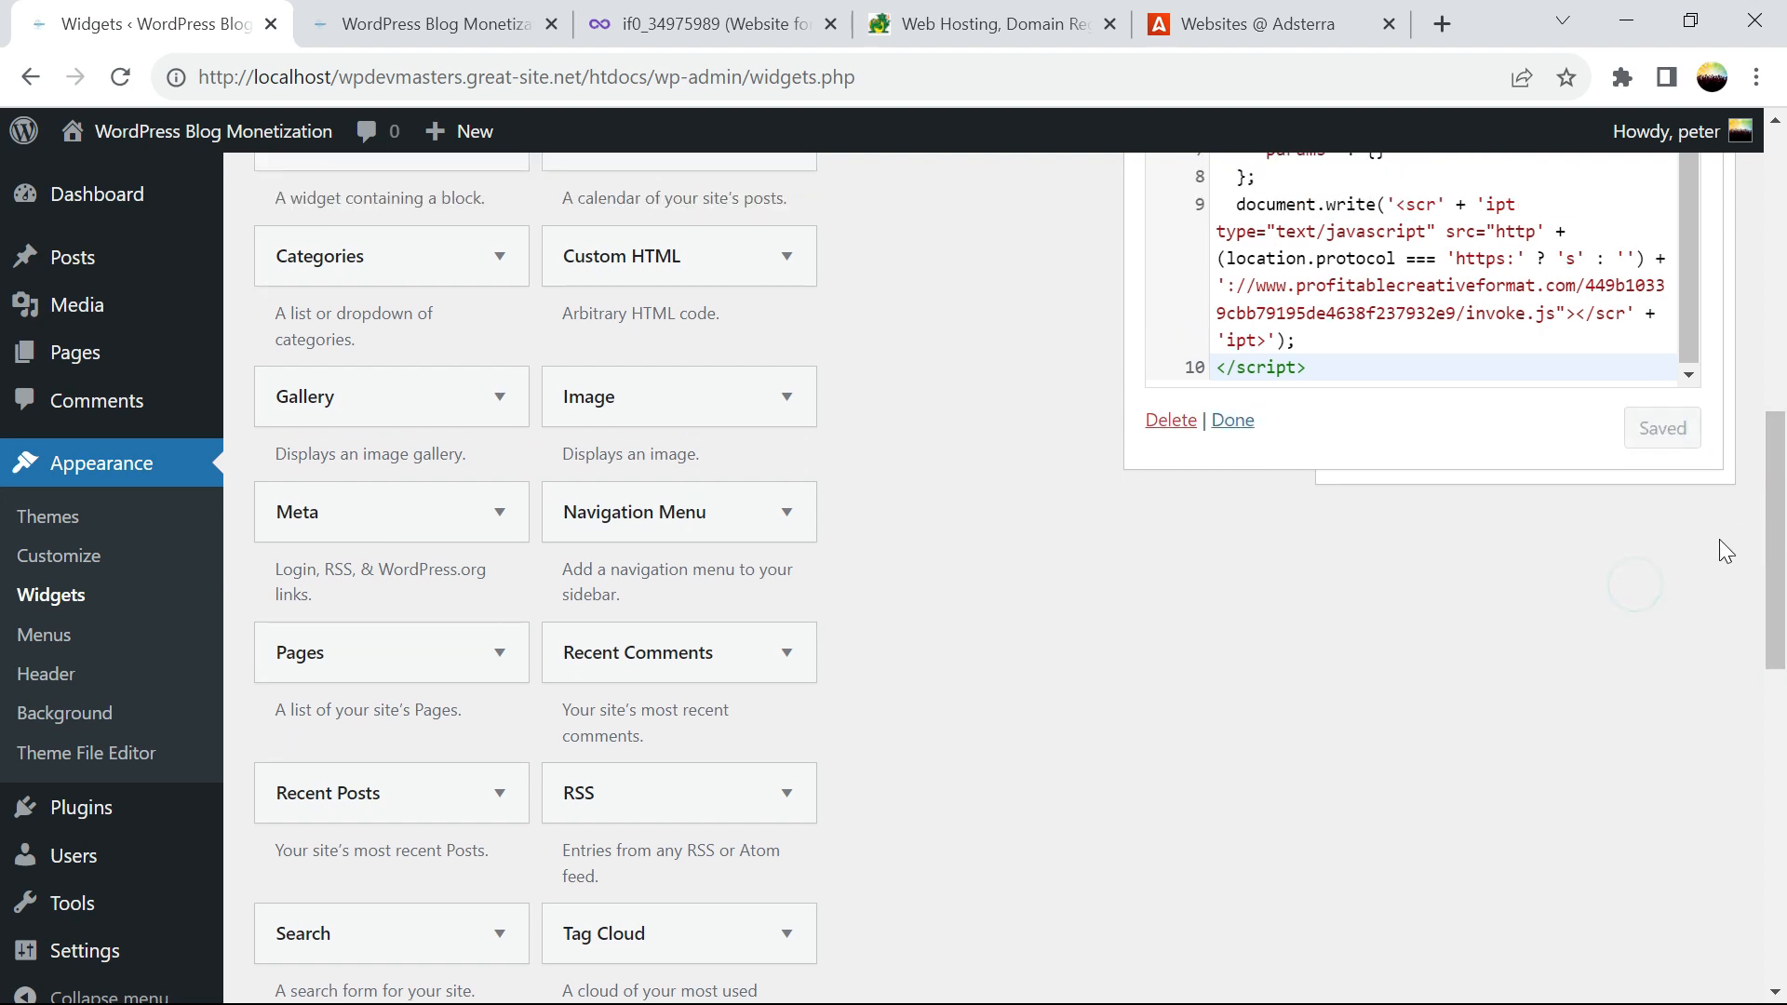
{"action": "left_click", "coordinate": [1231, 421]}
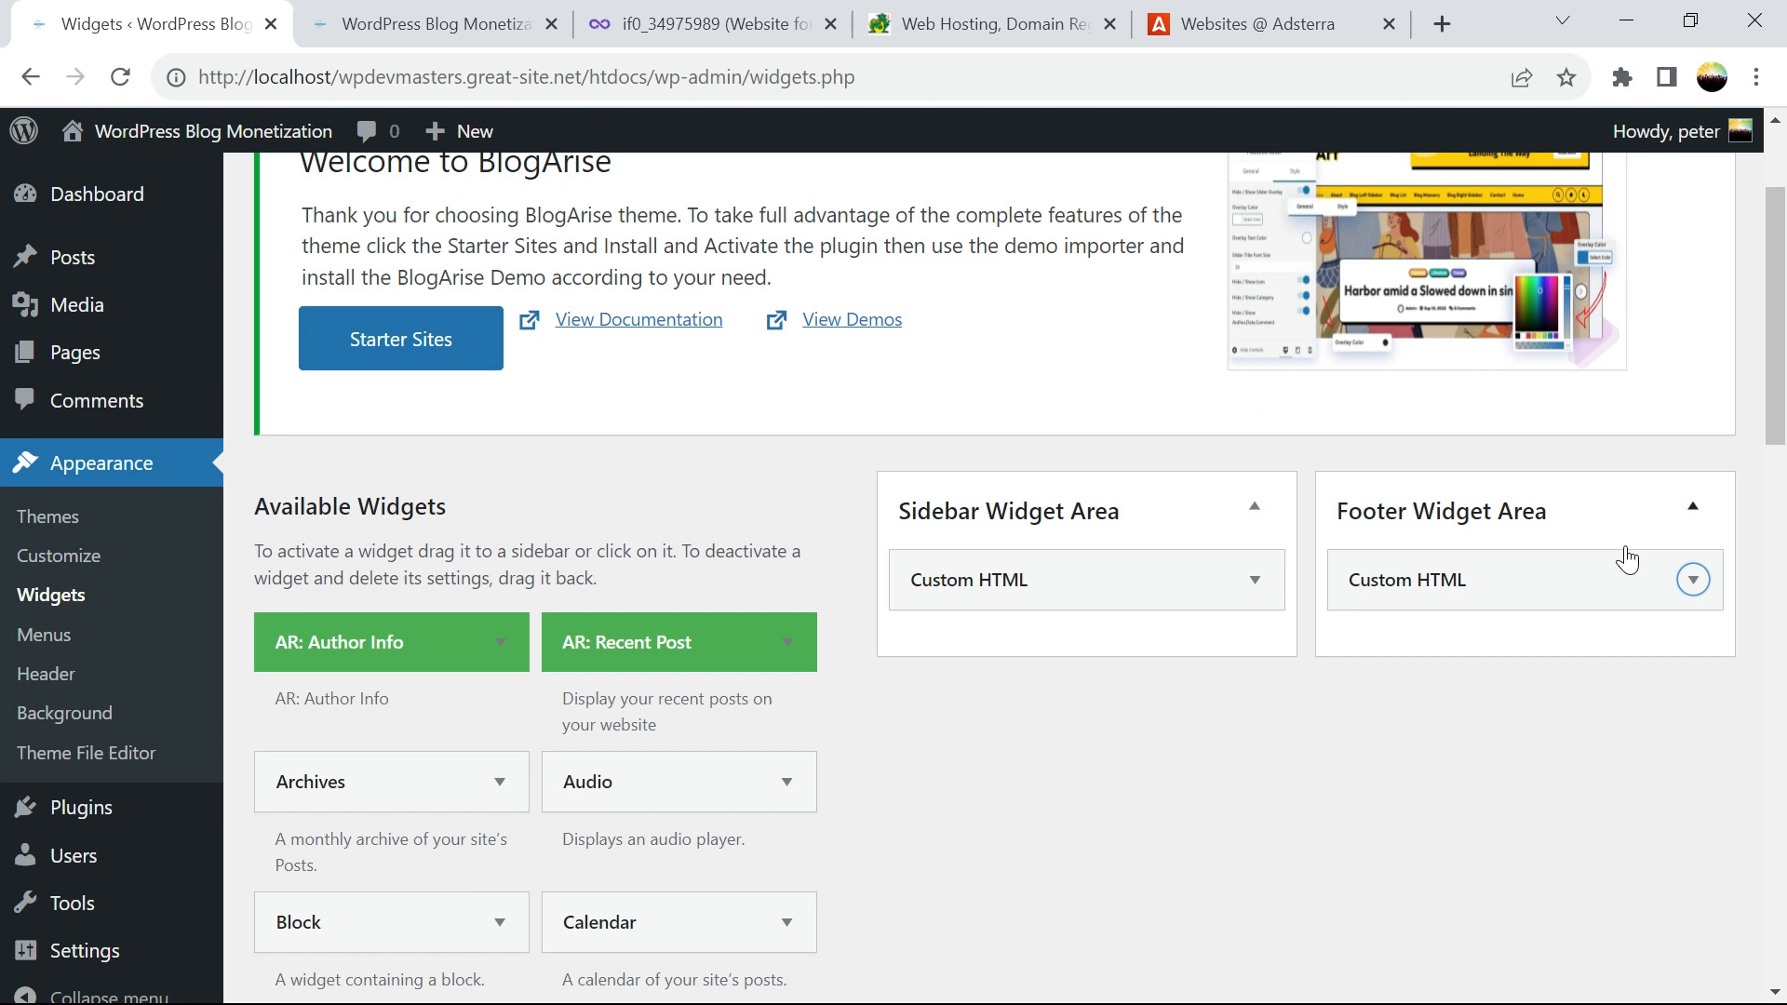
{"action": "left_click", "coordinate": [493, 24]}
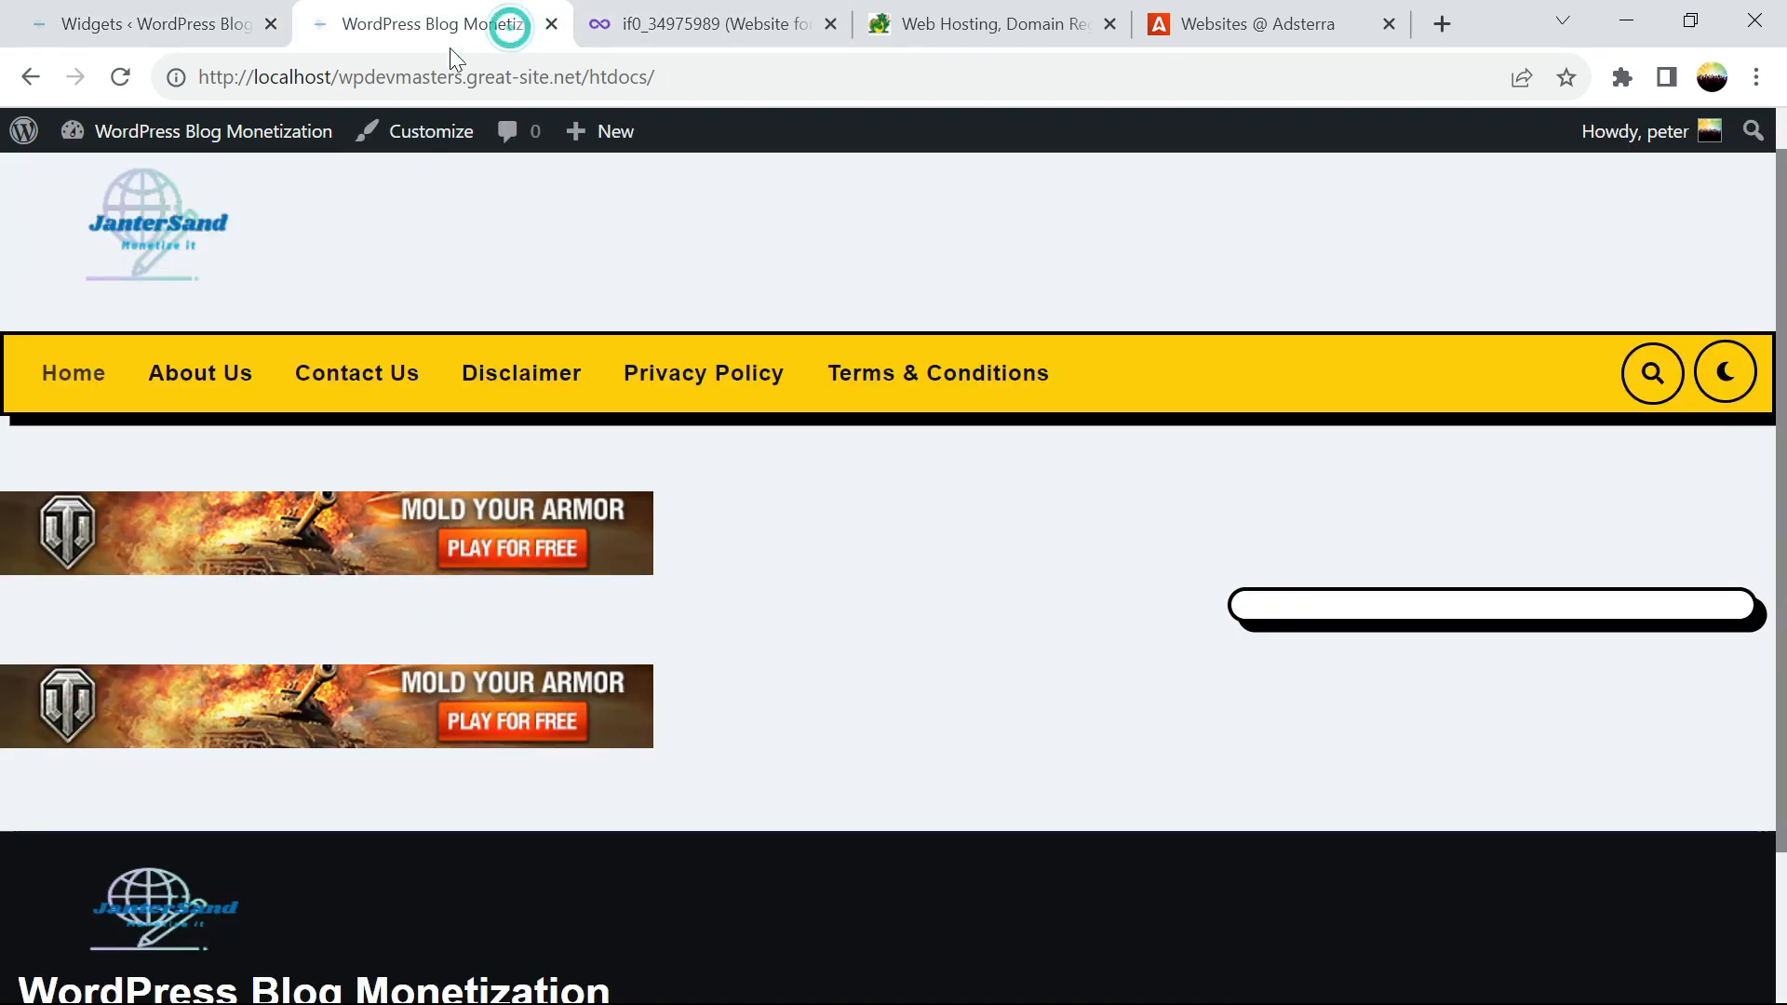
{"action": "left_click", "coordinate": [120, 77]}
{"action": "scroll", "coordinate": [128, 80], "scroll_direction": "down", "scroll_amount": 2}
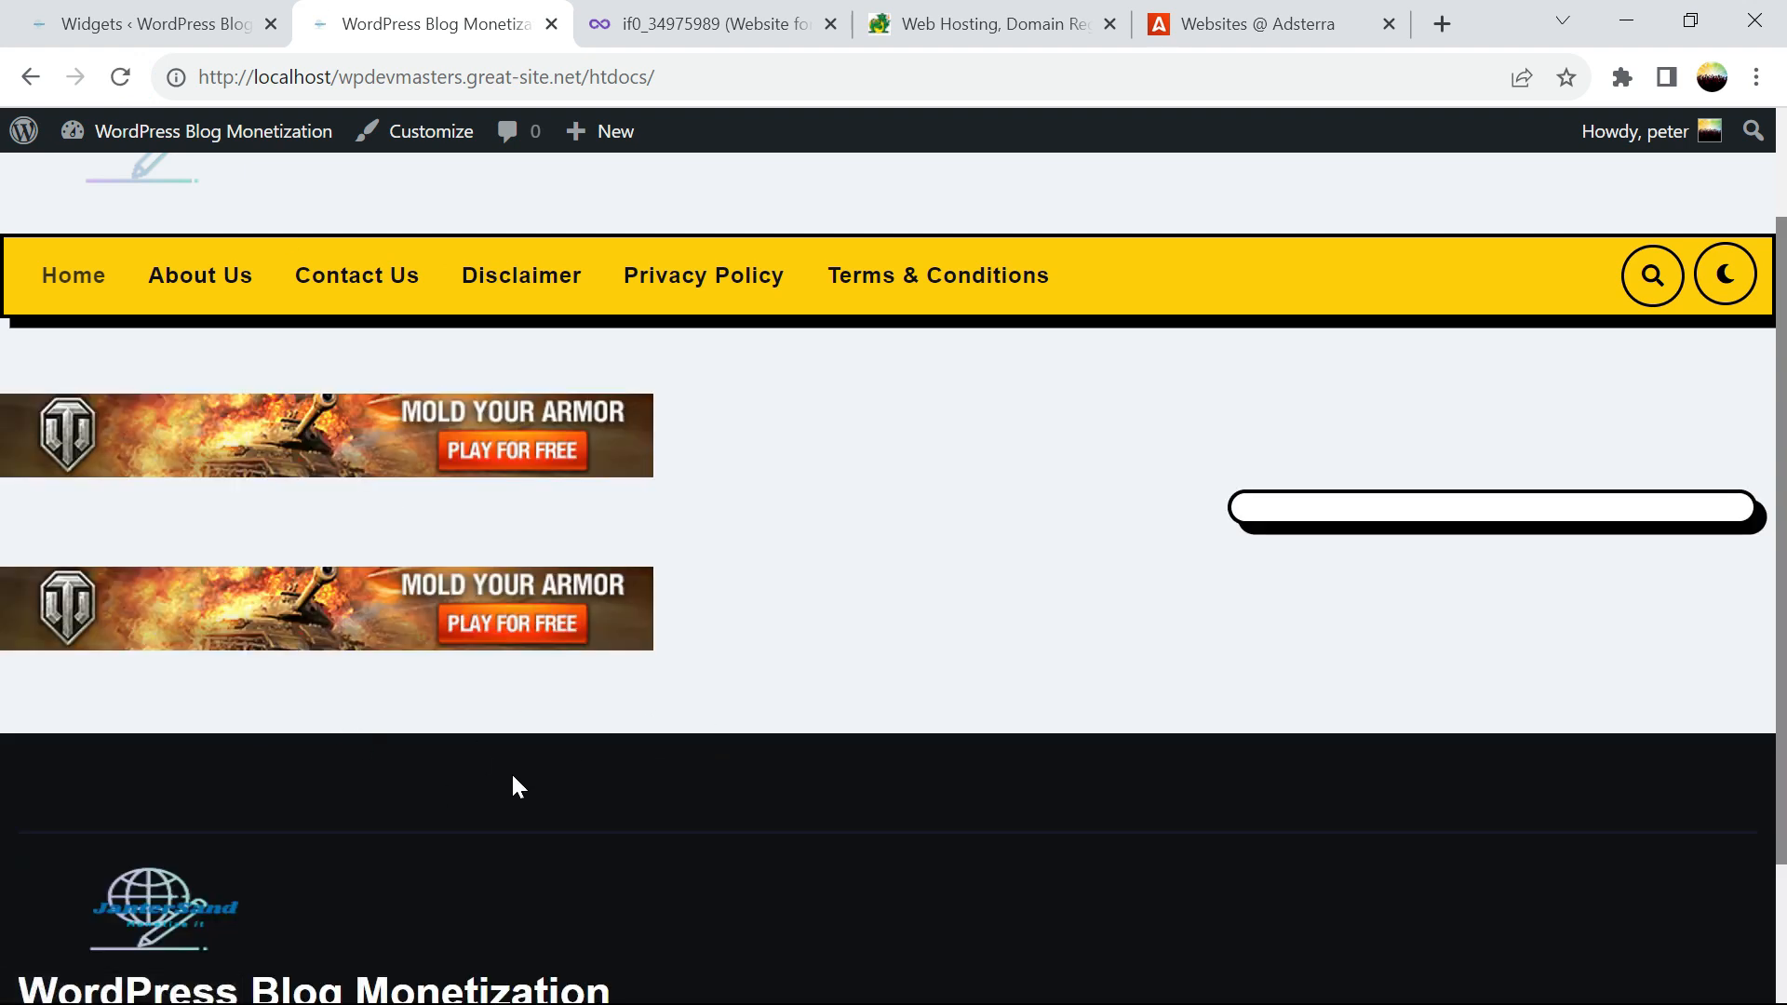
{"action": "mouse_move", "coordinate": [1781, 319]}
{"action": "left_mouse_down"}
{"action": "mouse_move", "coordinate": [1781, 426]}
{"action": "mouse_move", "coordinate": [1779, 348]}
{"action": "left_mouse_up"}
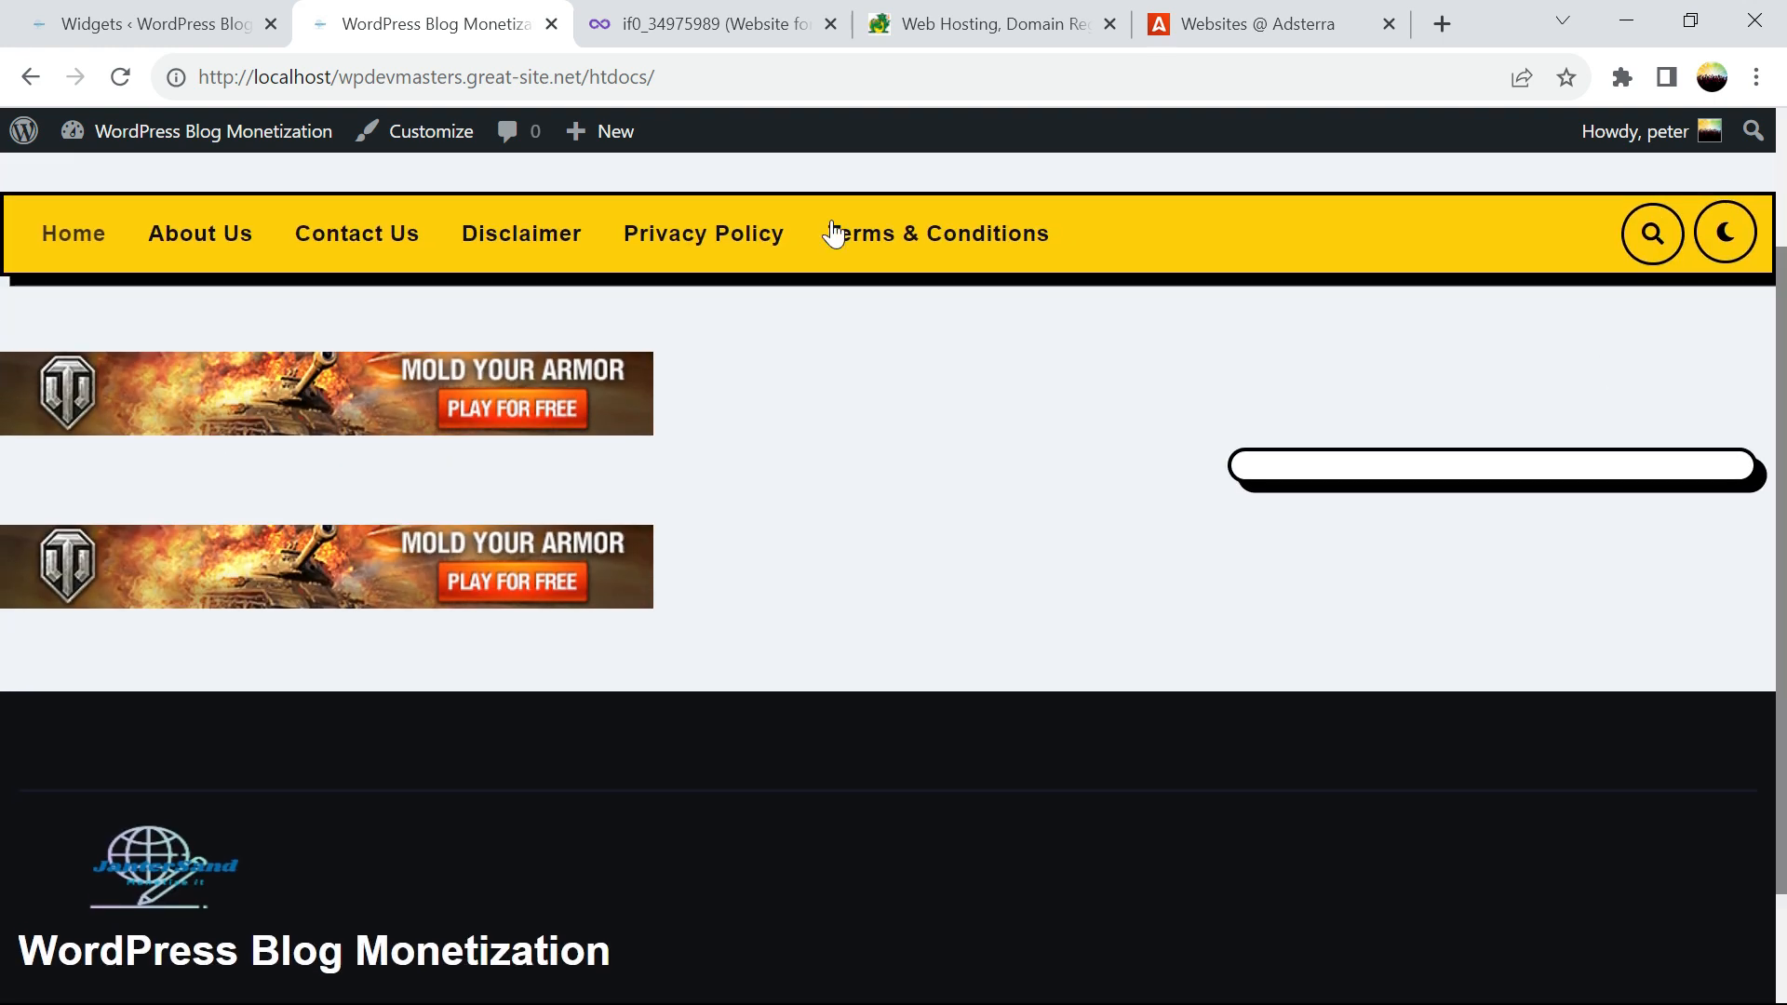
{"action": "left_click", "coordinate": [116, 34]}
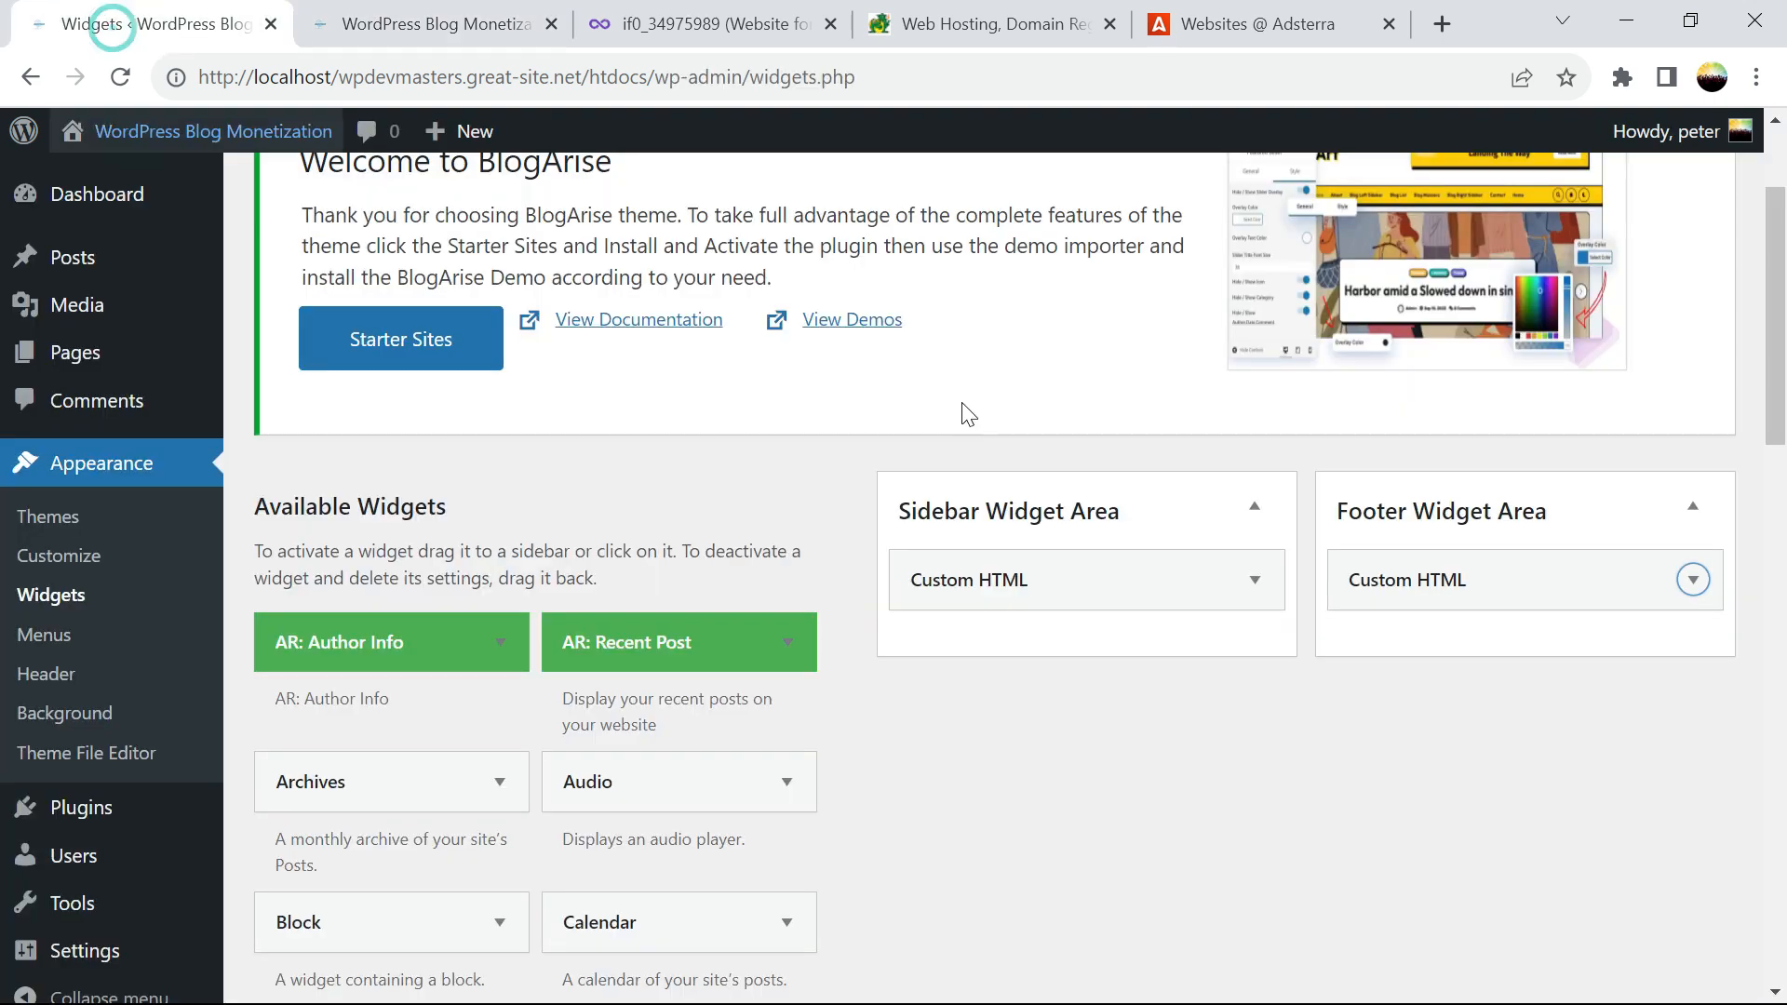
Copy the Banner 468x60 code from Adsterra
{"action": "left_click", "coordinate": [1307, 35]}
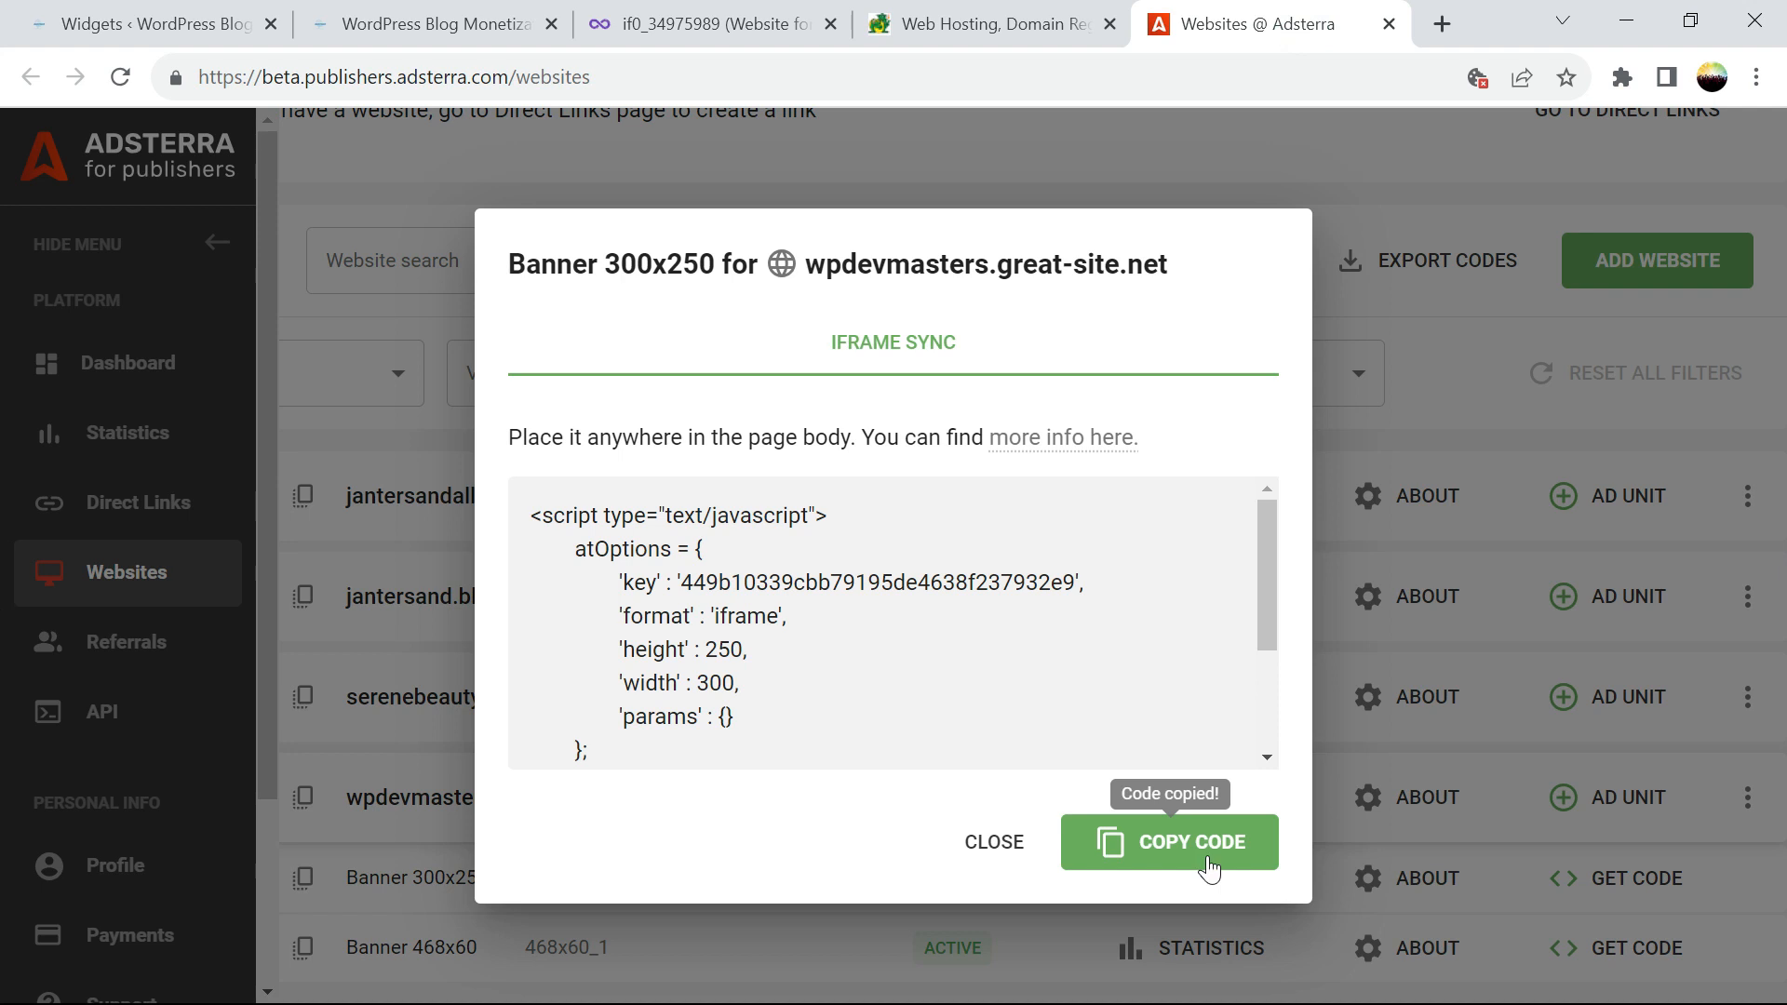
{"action": "left_click", "coordinate": [1000, 843]}
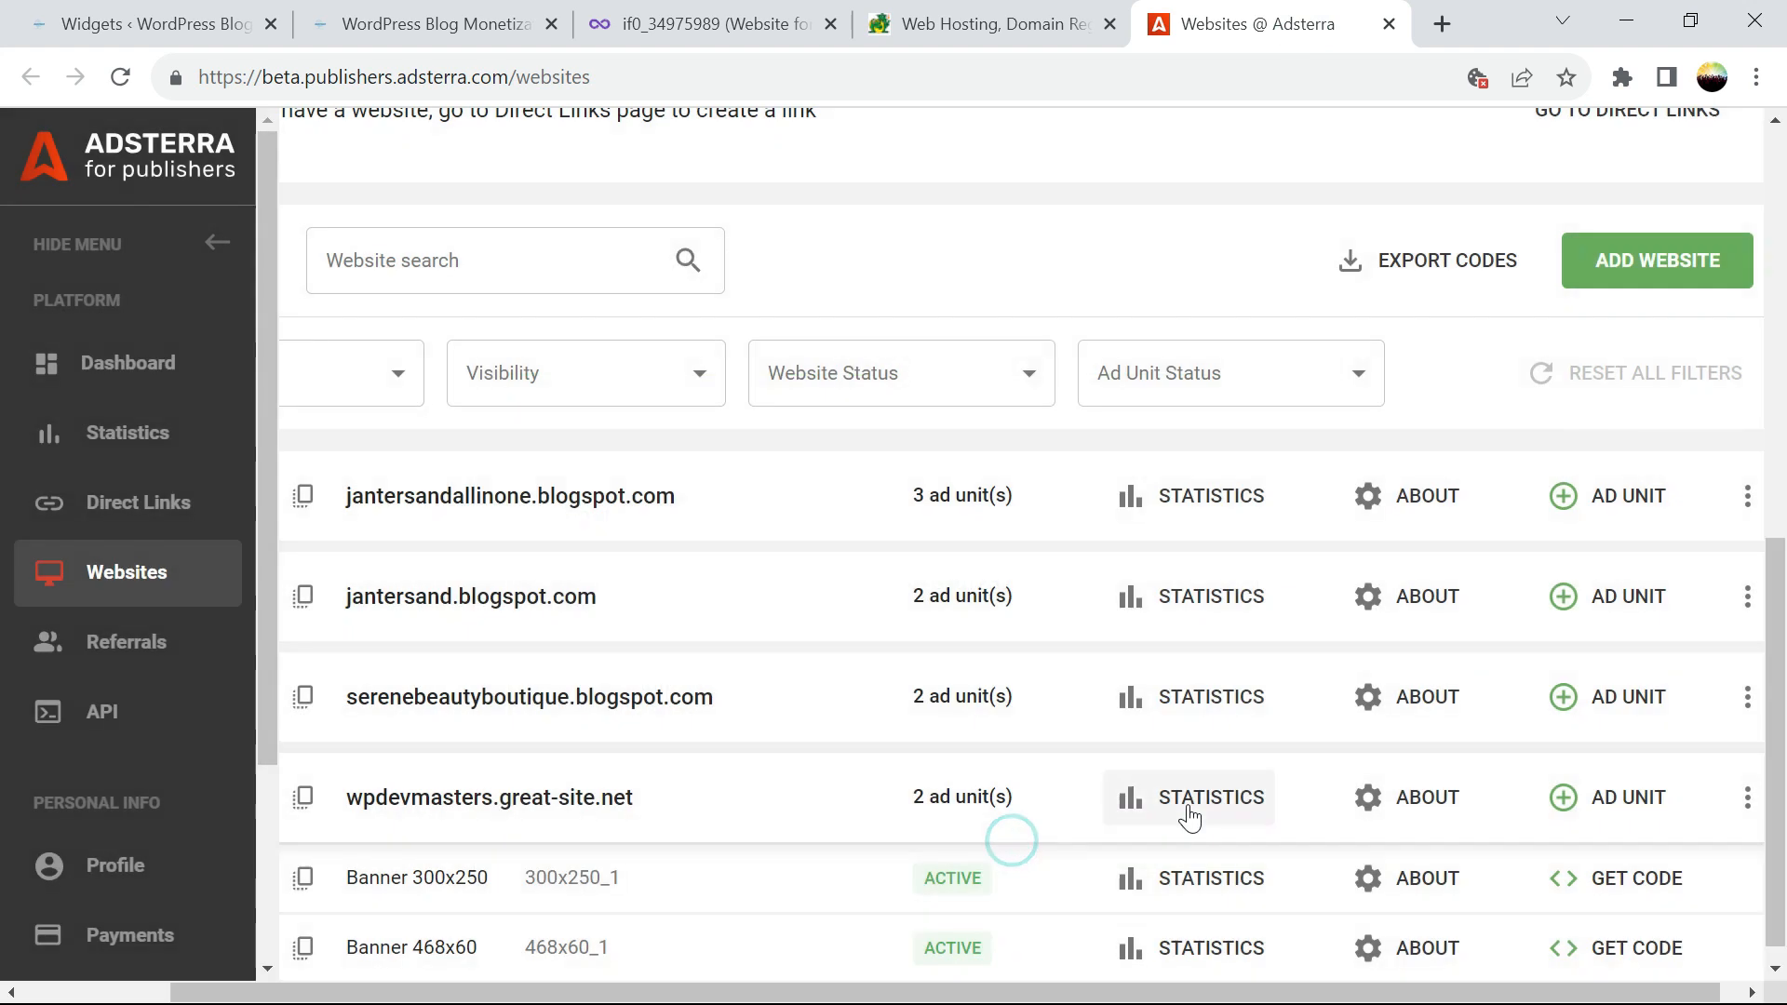
{"action": "left_click", "coordinate": [1655, 947]}
{"action": "left_click", "coordinate": [1259, 857]}
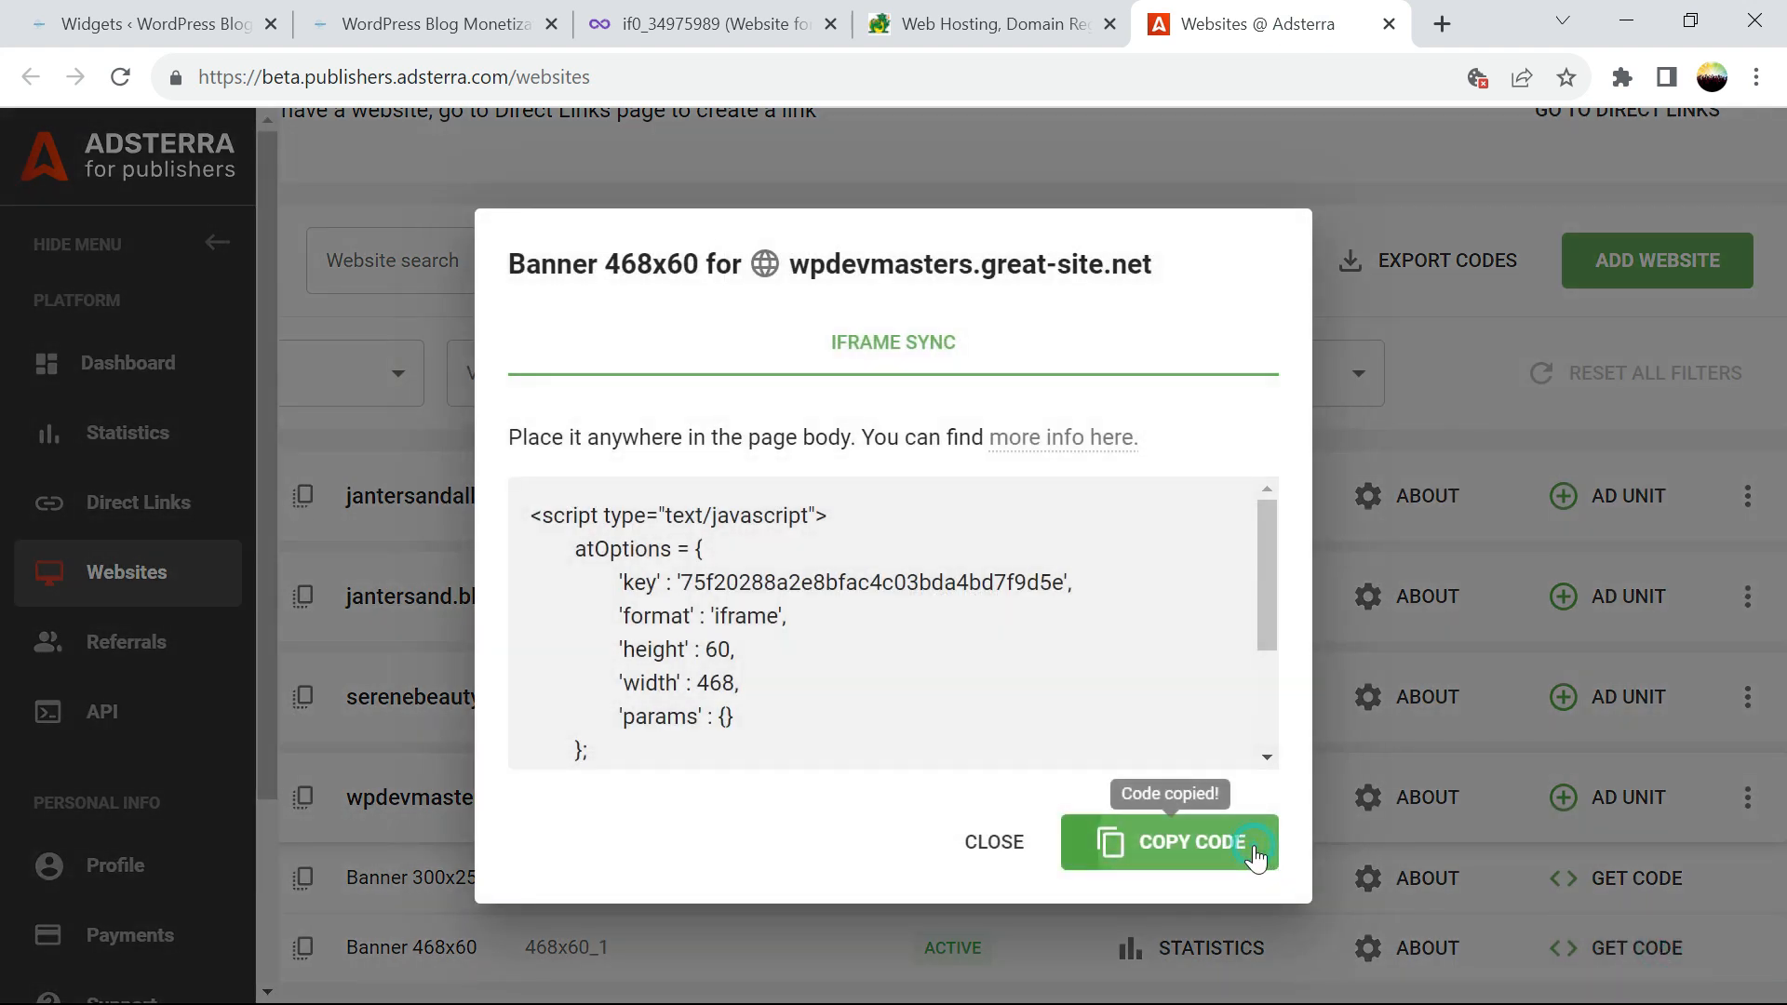
Replace the footer Custom HTML widget's 300x250 code with the 468x60 code and save
{"action": "left_click", "coordinate": [419, 28]}
{"action": "left_click", "coordinate": [58, 26]}
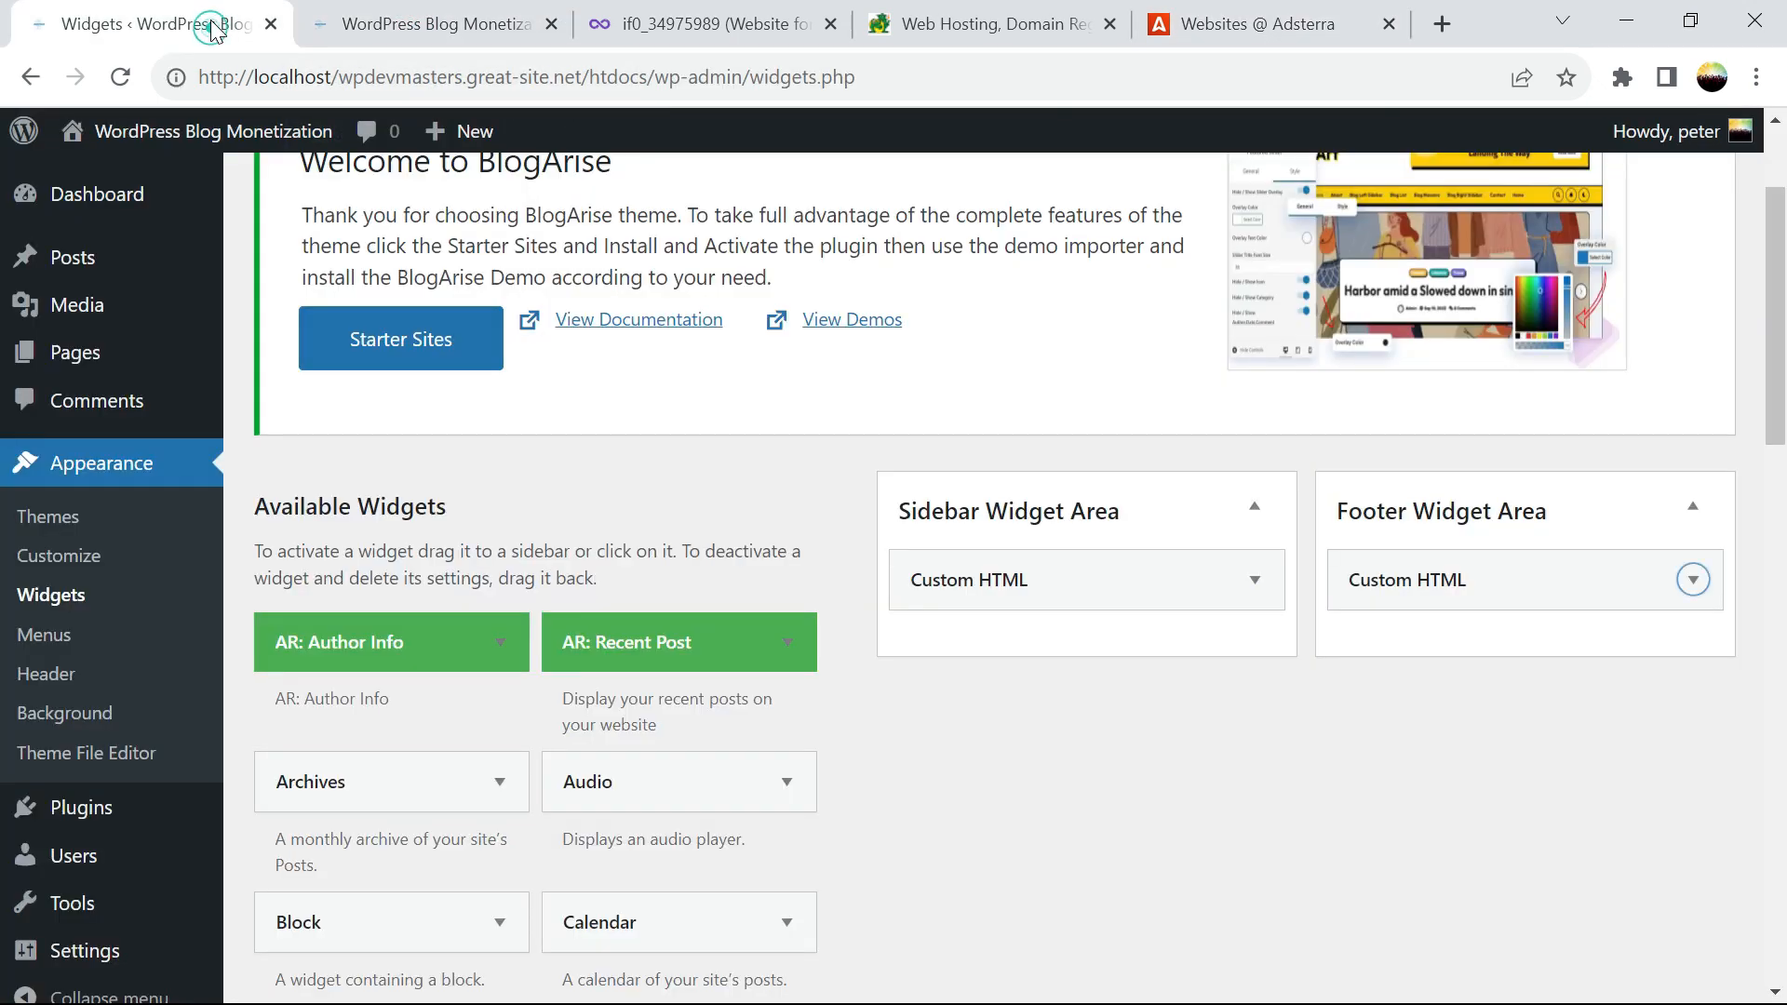
{"action": "left_click", "coordinate": [1666, 578]}
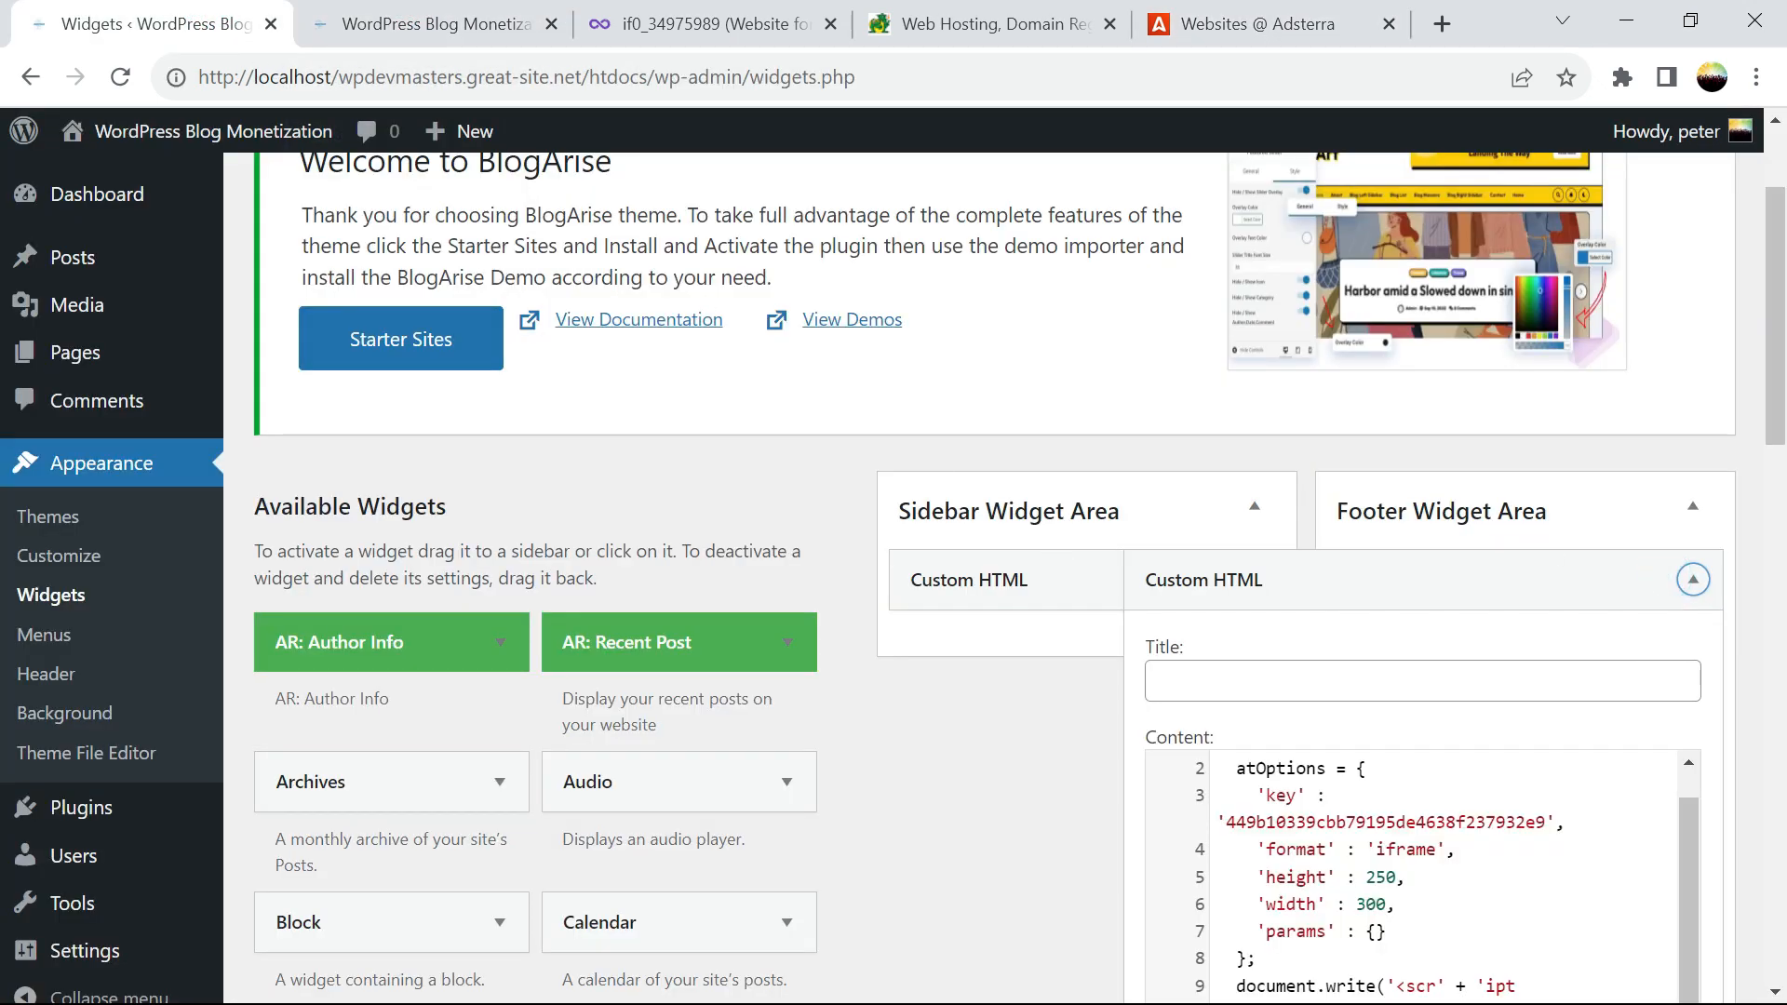
{"action": "key", "text": "ctrl+a"}
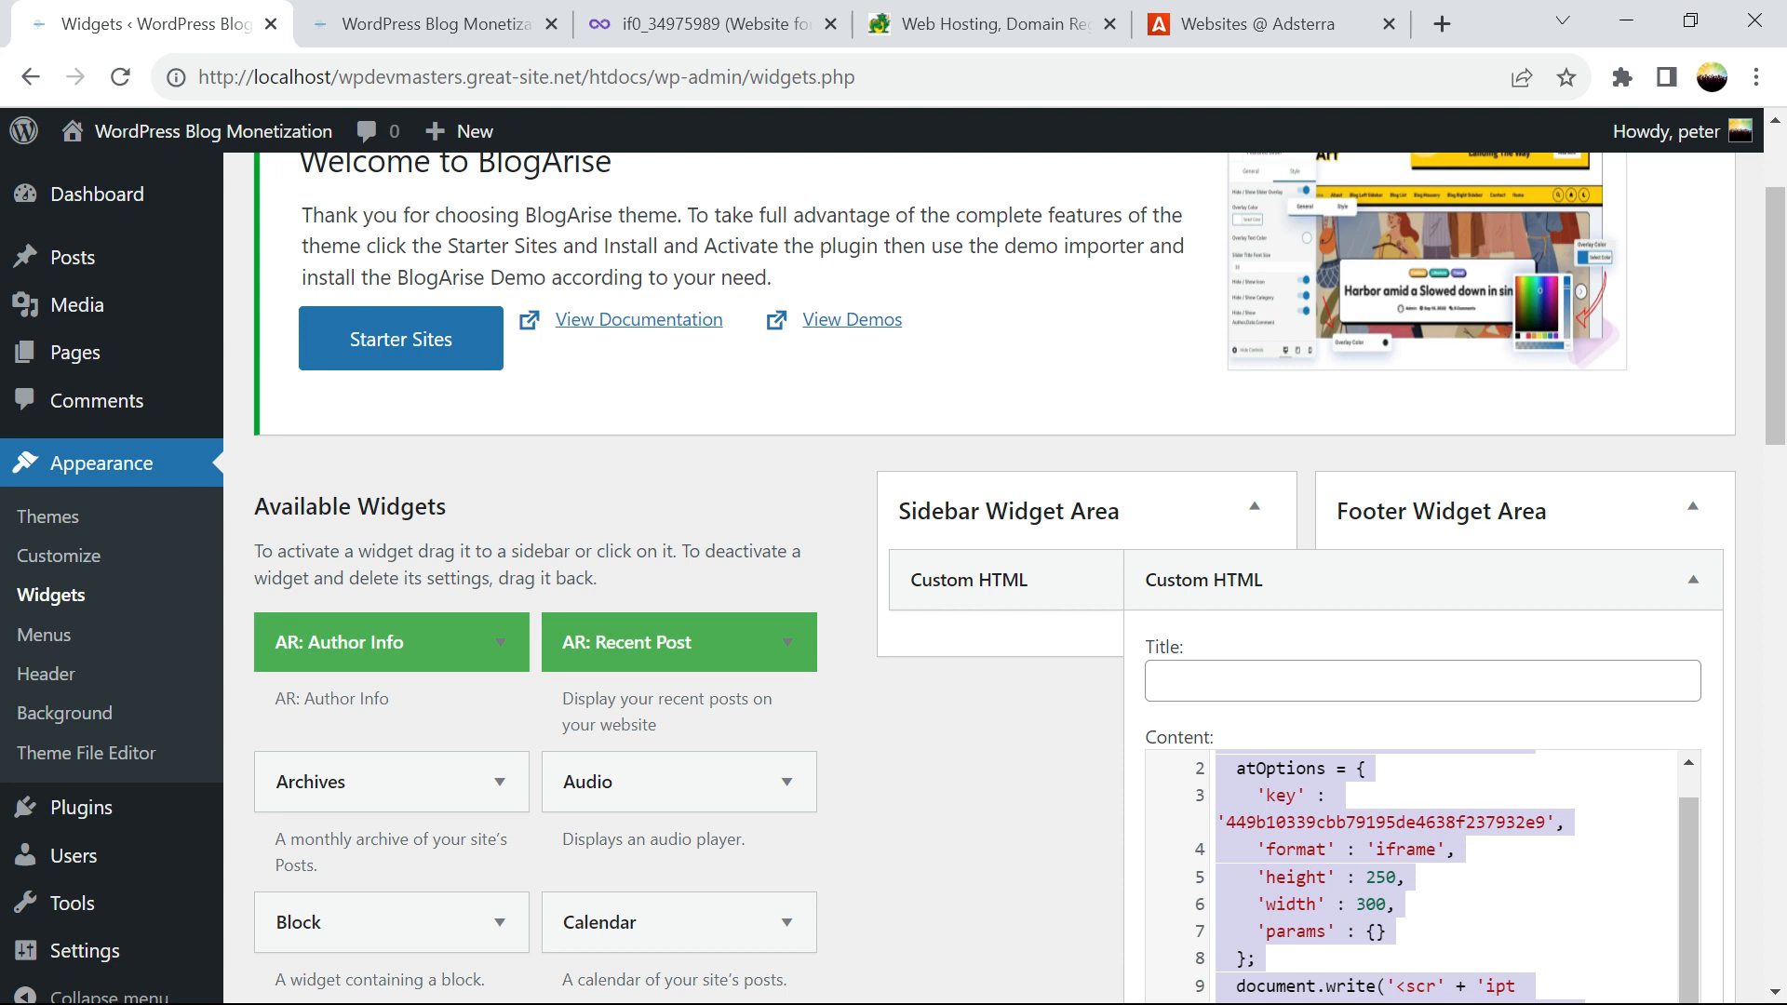
{"action": "key", "text": "ctrl+v"}
{"action": "left_click_drag", "start_coordinate": [1771, 384], "coordinate": [1688, 525]}
{"action": "left_click", "coordinate": [1662, 495]}
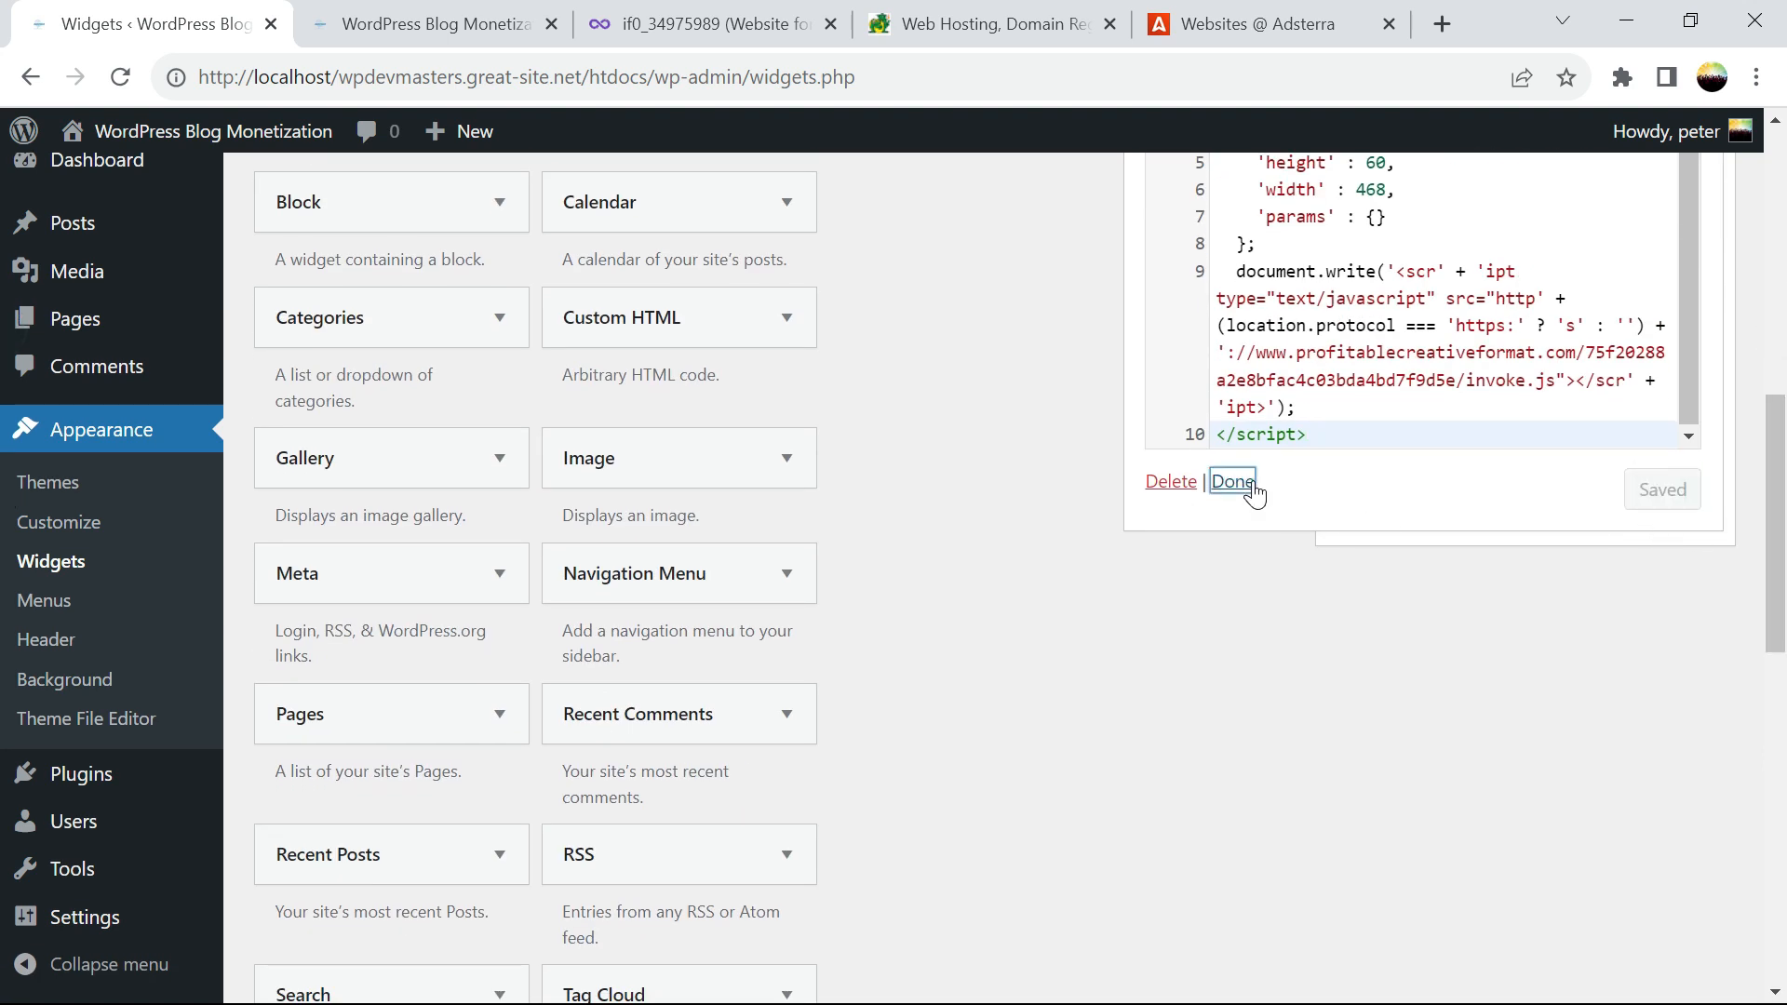
{"action": "left_click", "coordinate": [1229, 484]}
{"action": "left_click", "coordinate": [510, 29]}
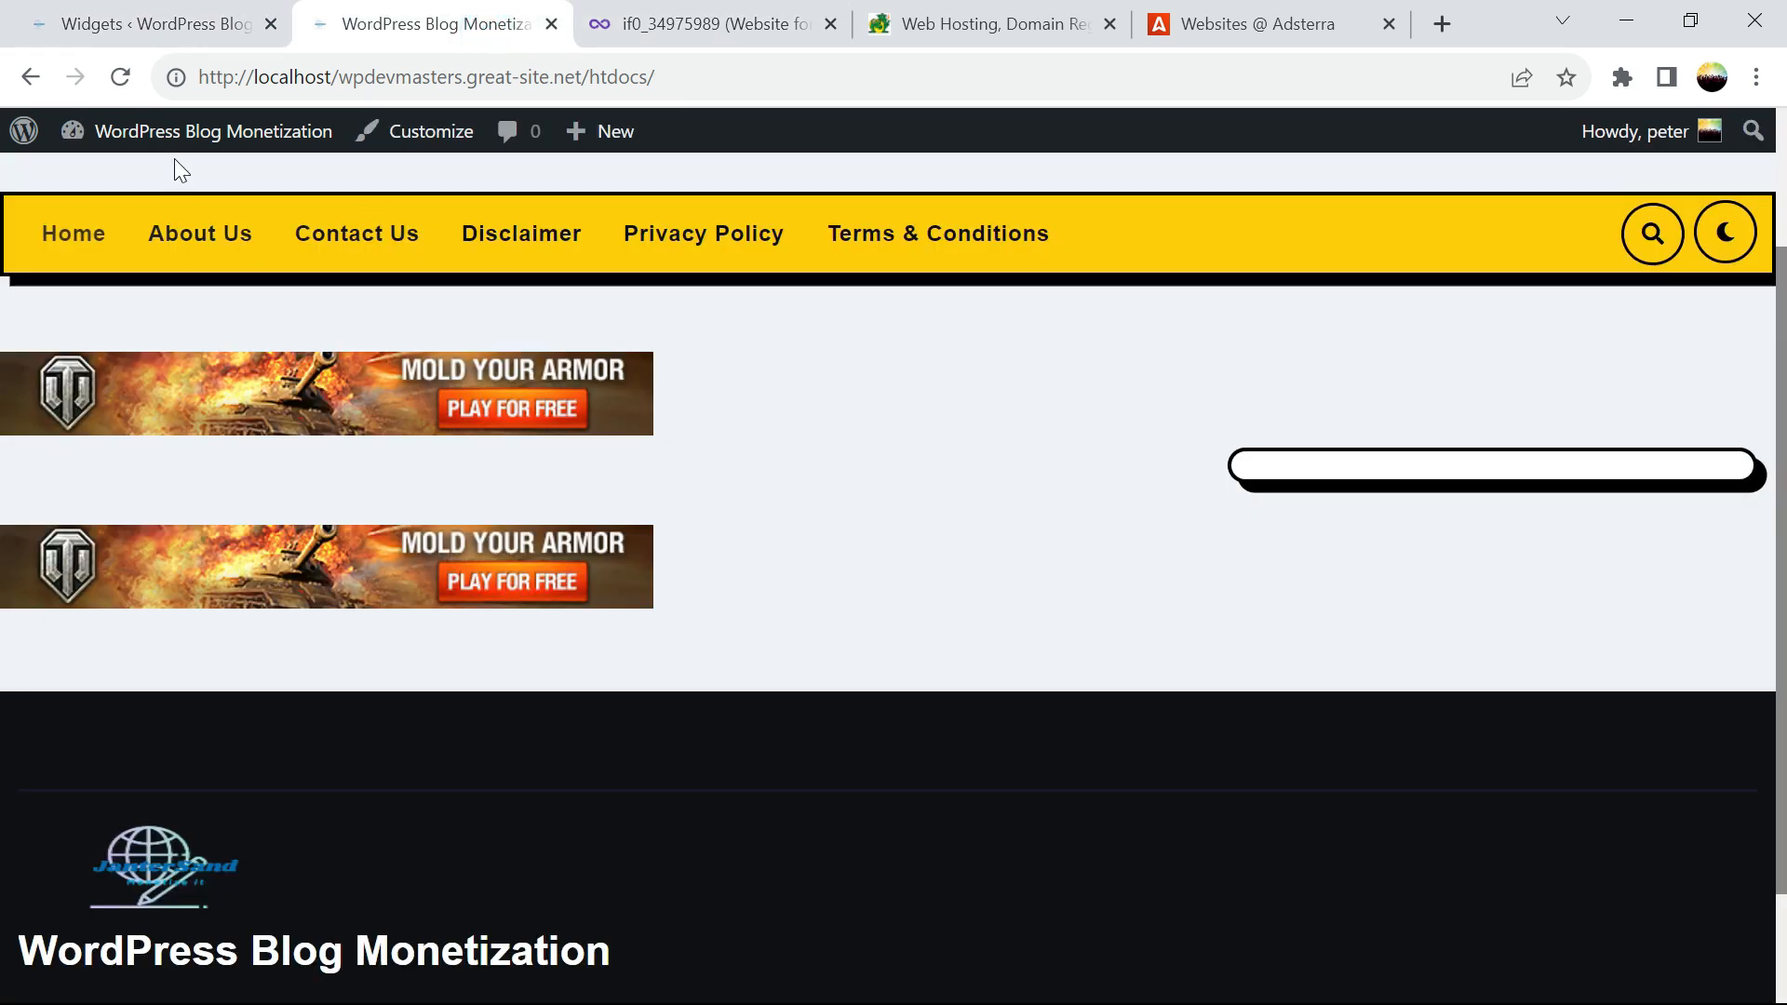
Reload the homepage to show the new 468x60 banner in the footer
{"action": "left_click", "coordinate": [125, 82]}
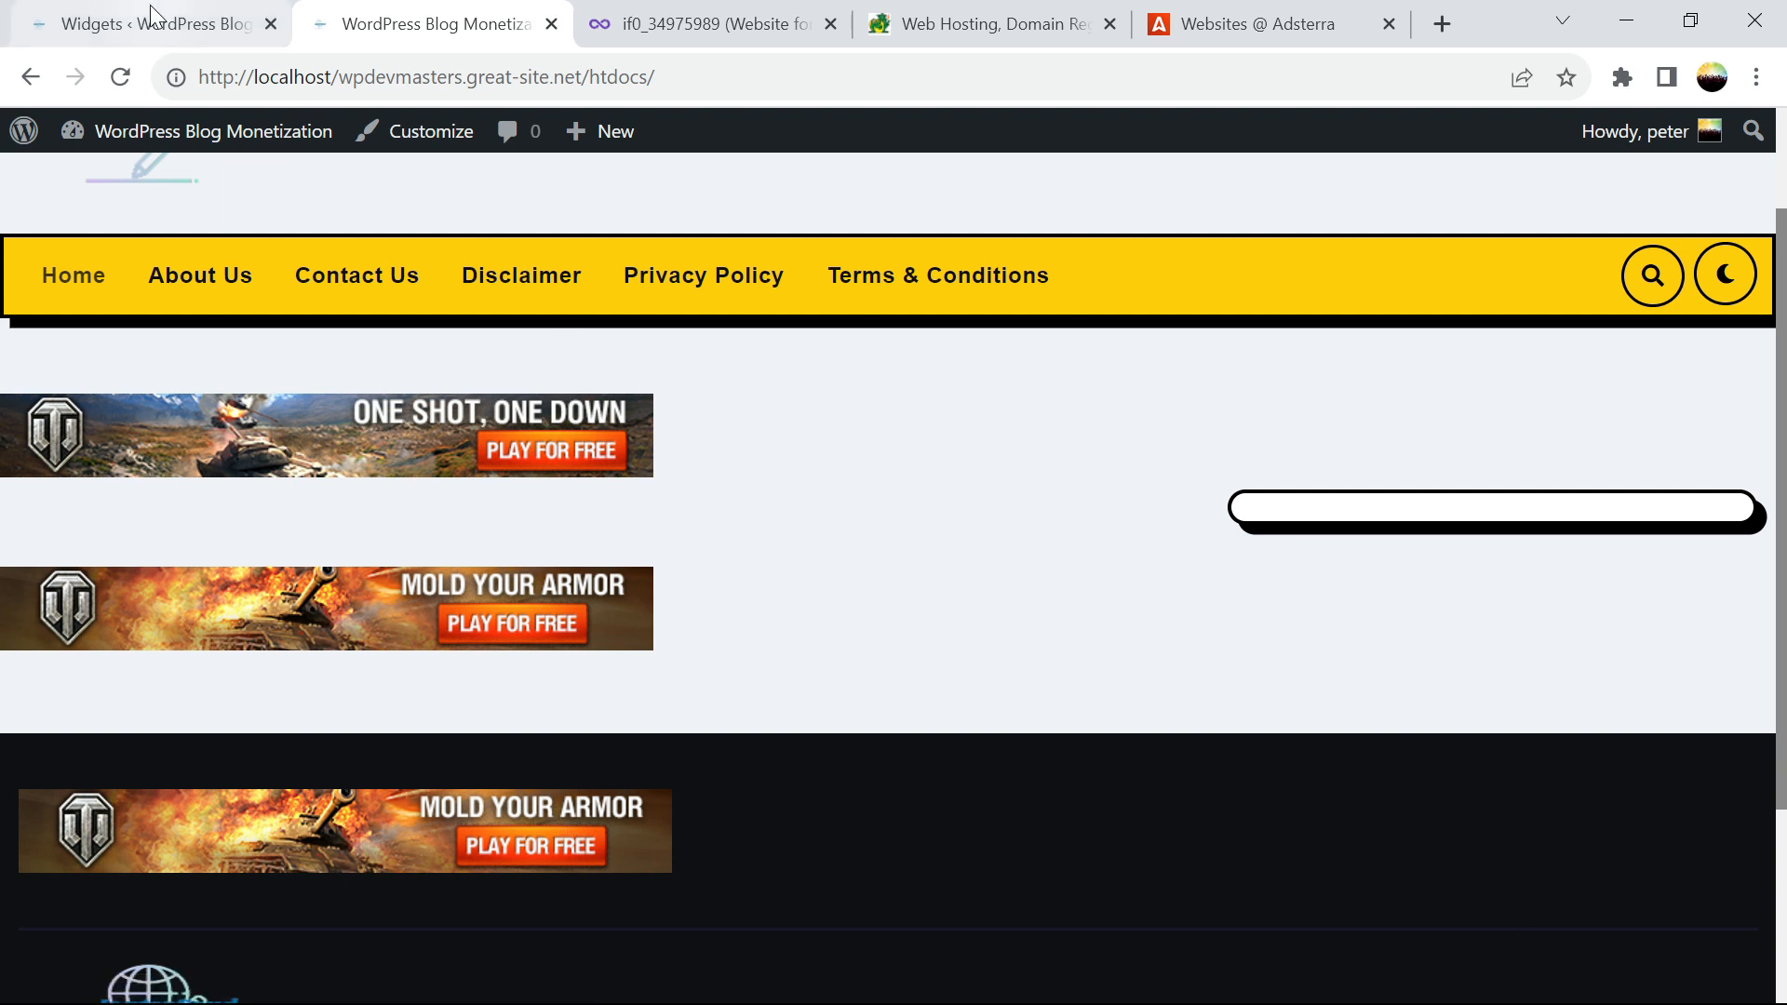
{"action": "left_click", "coordinate": [1233, 13]}
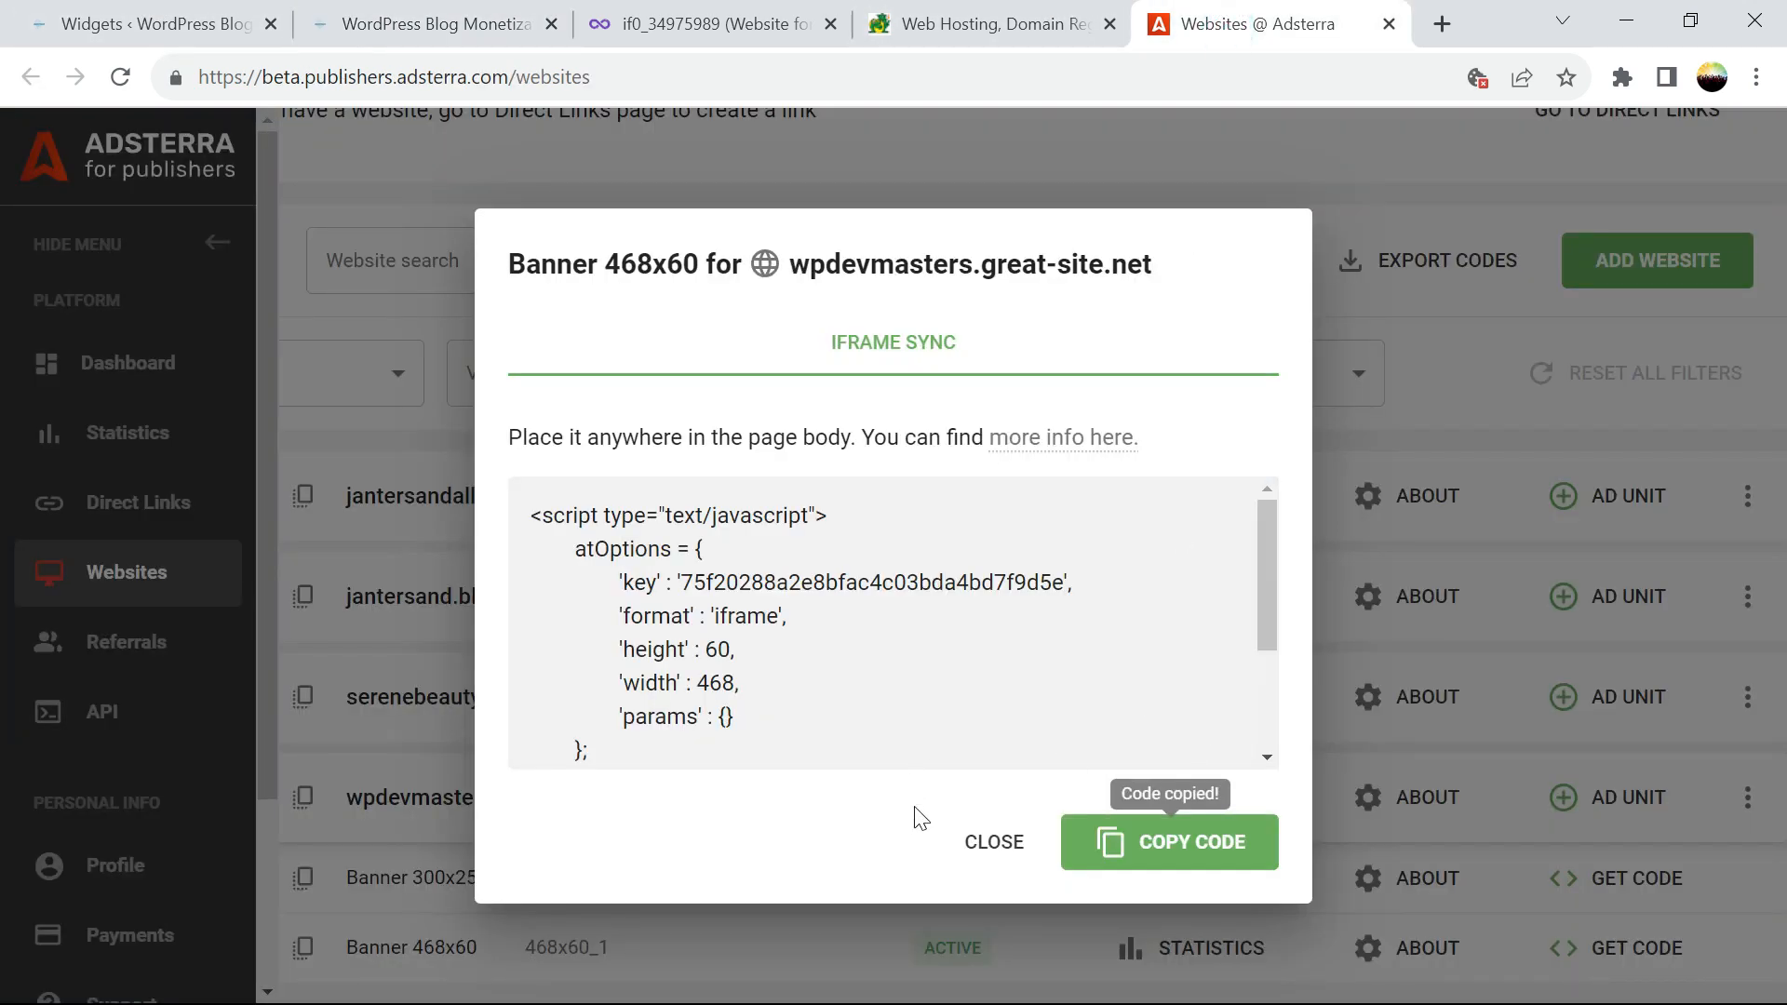
Start adding a Banner 160x300 ad unit for wpdevmasters.great-site.net in Adsterra
{"action": "left_click", "coordinate": [992, 841]}
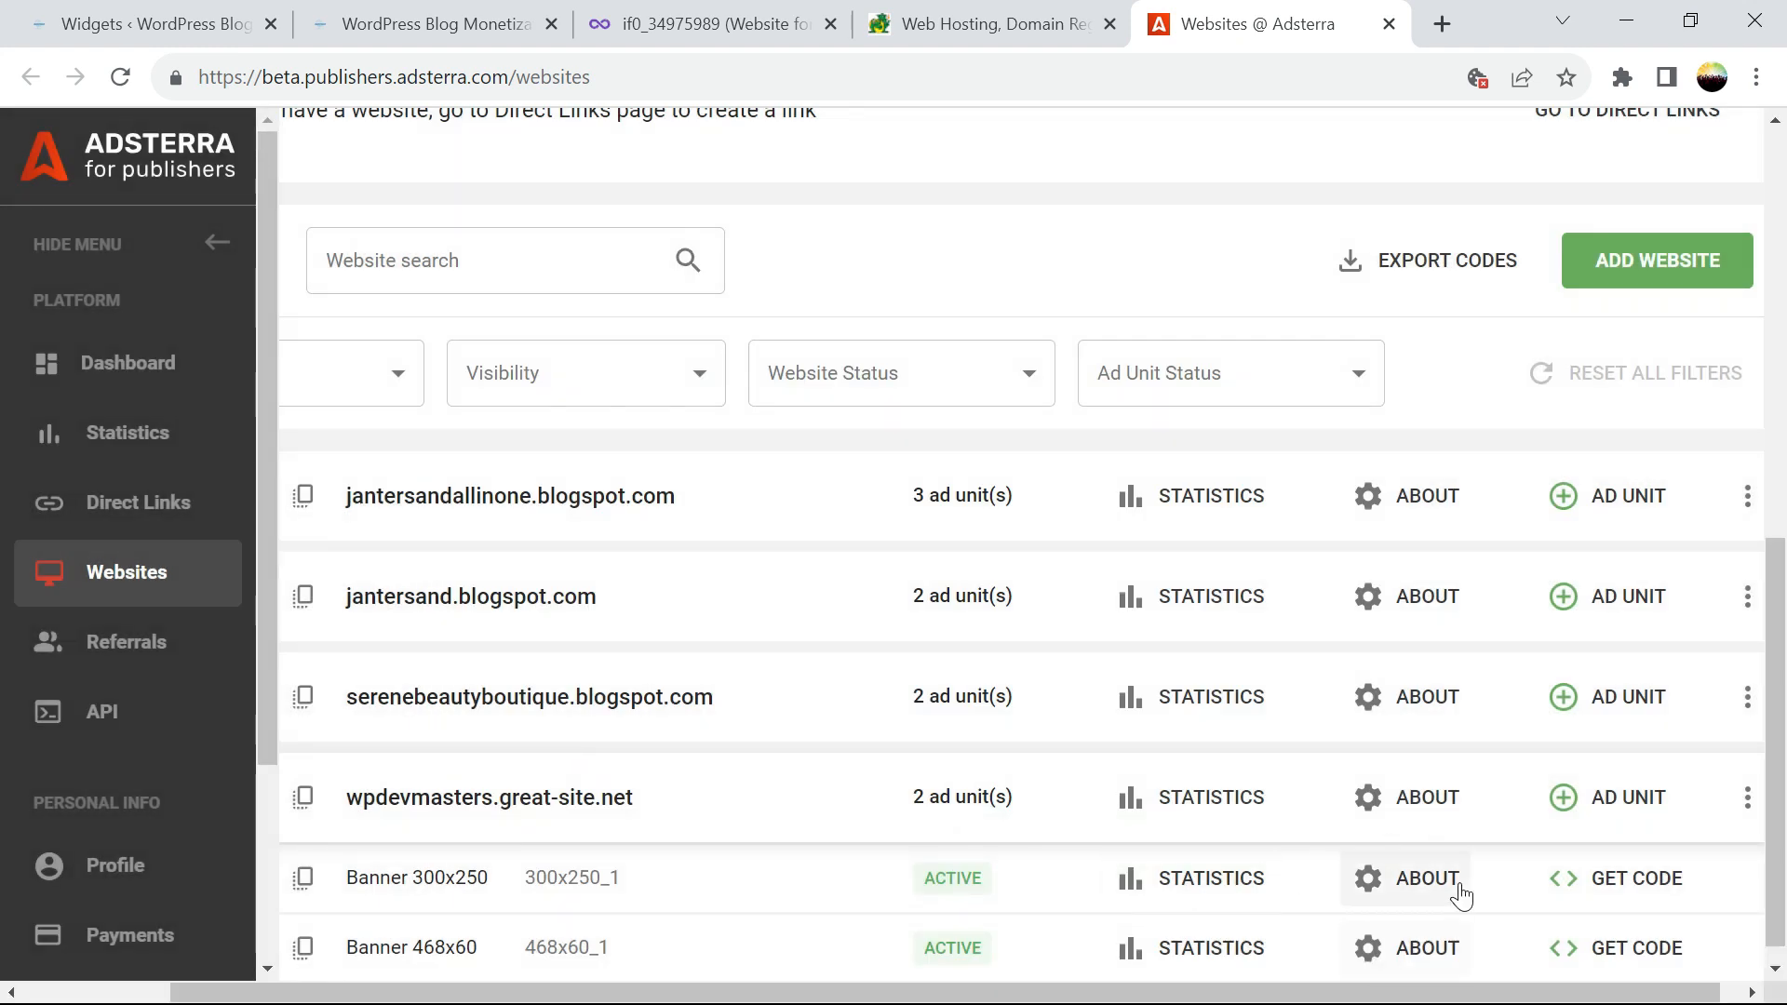
{"action": "left_click", "coordinate": [1593, 798]}
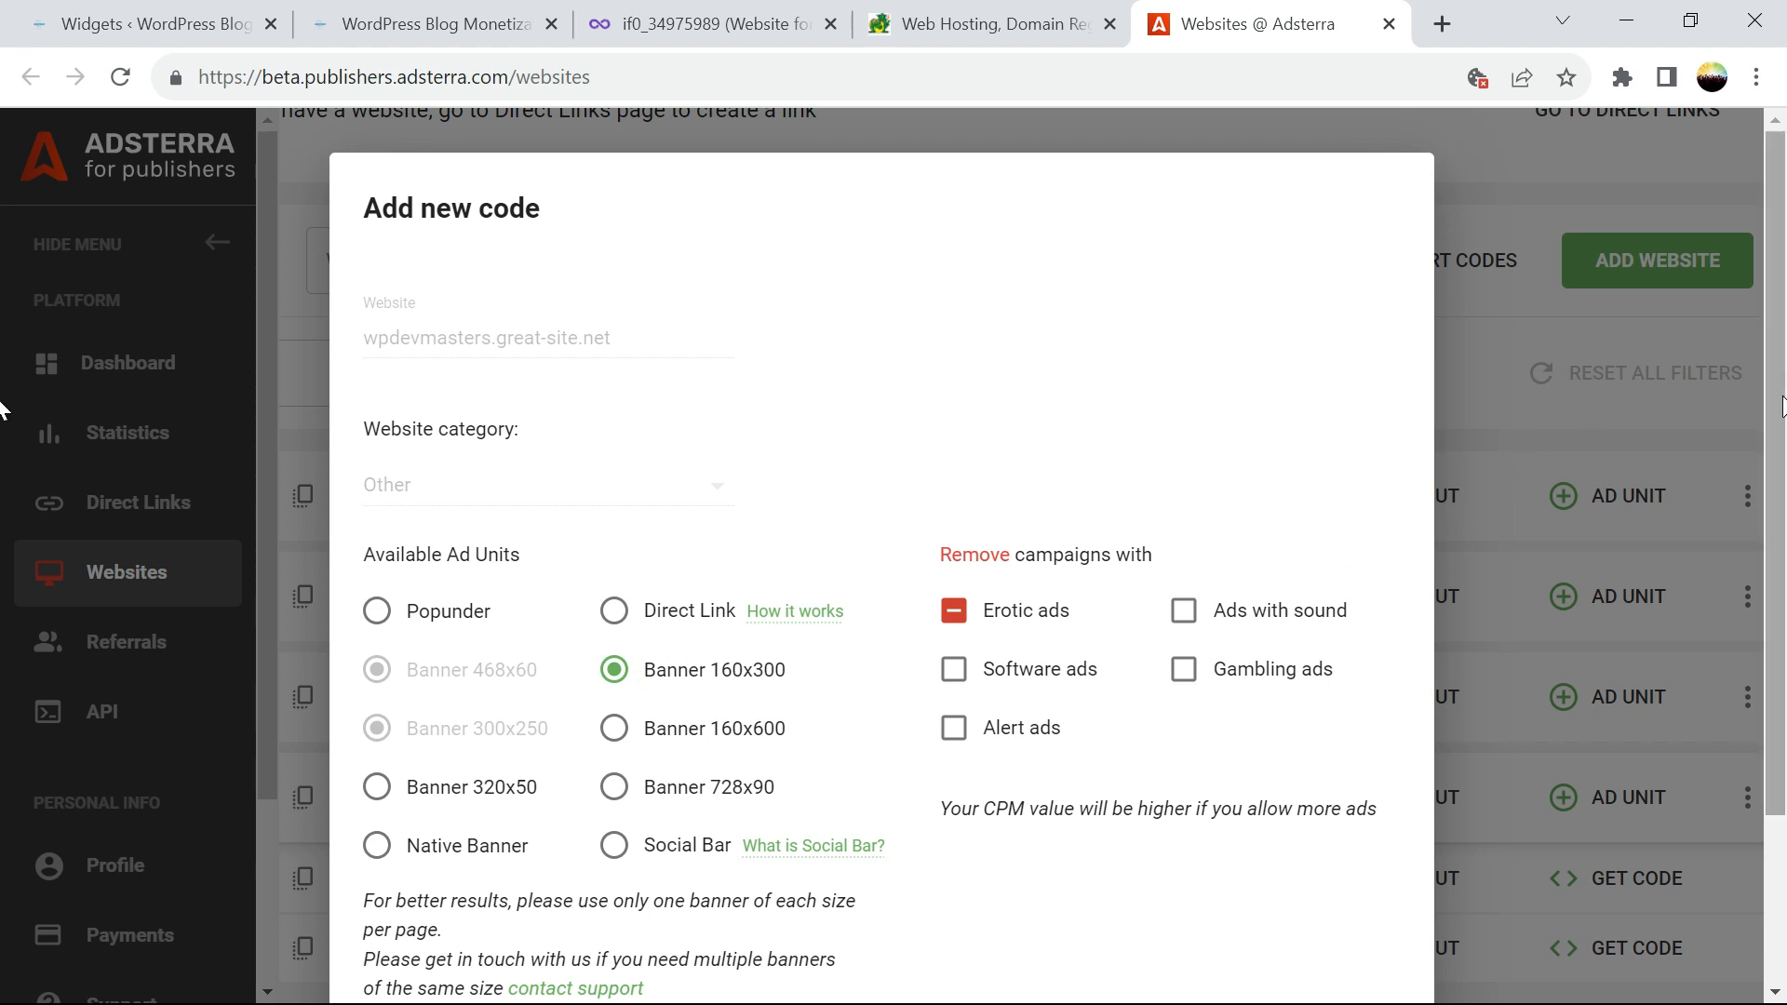
{"action": "left_click_drag", "start_coordinate": [1783, 384], "coordinate": [1768, 575]}
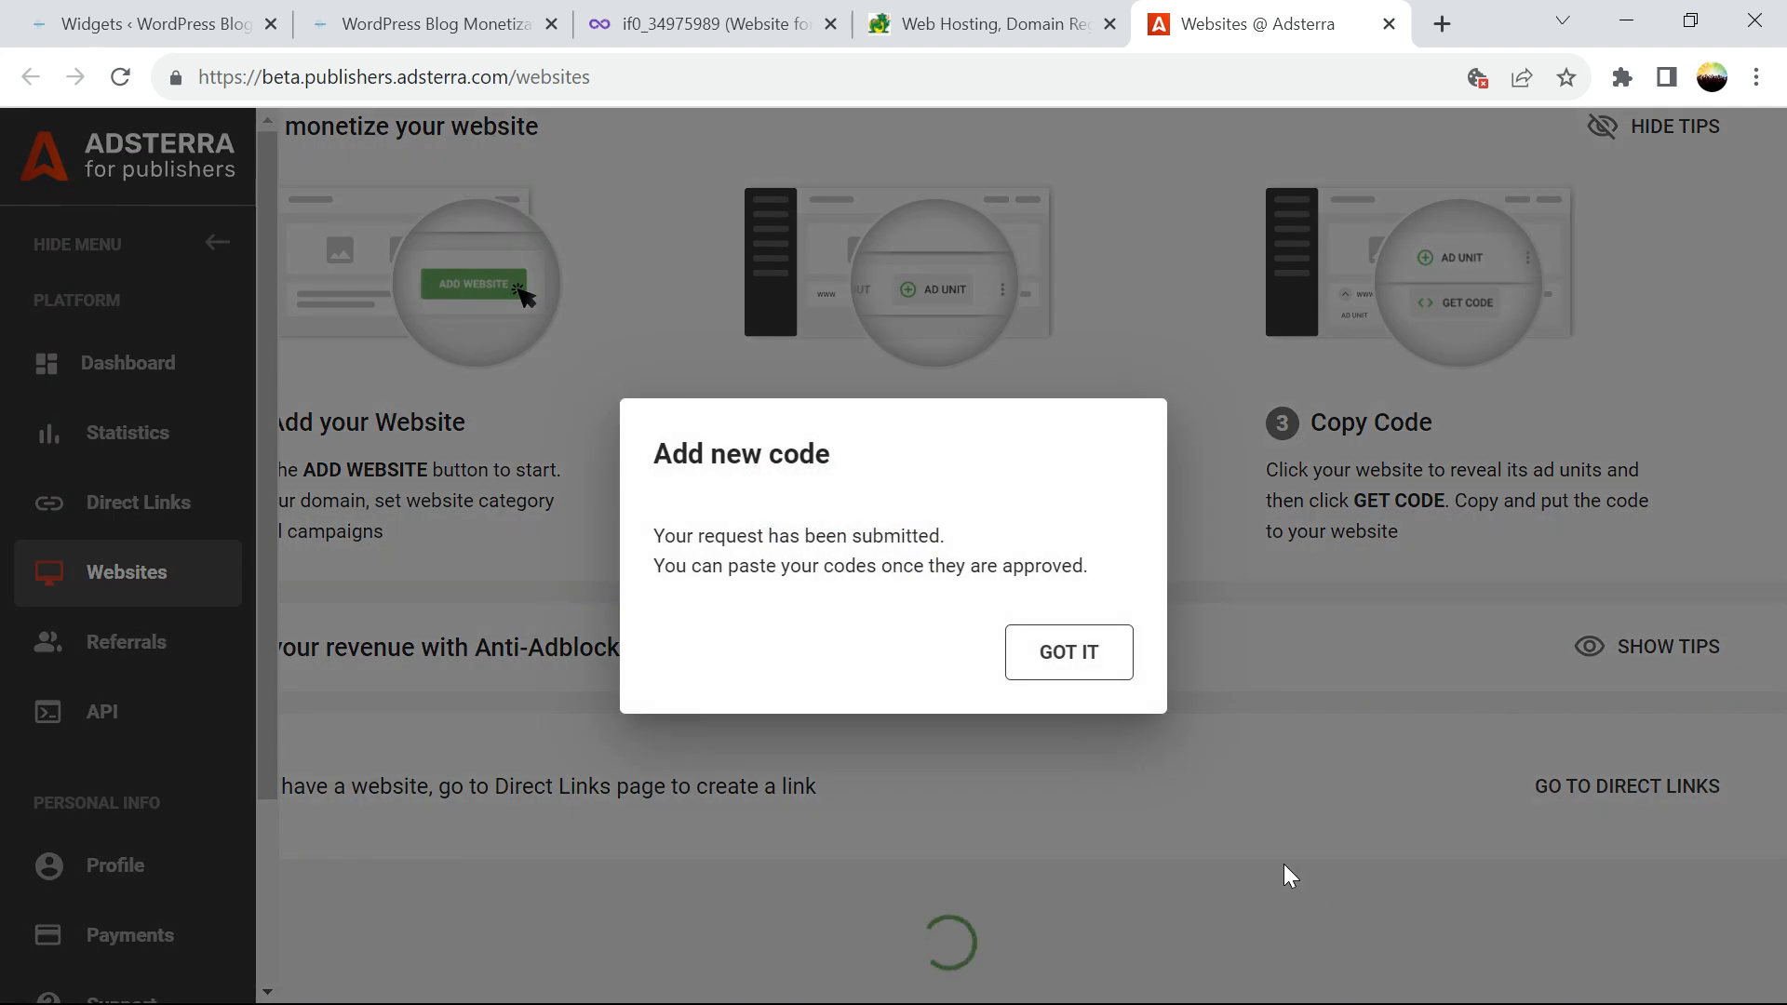
Dismiss the ad-unit request confirmation and reload the live site homepage
{"action": "left_click", "coordinate": [1043, 657]}
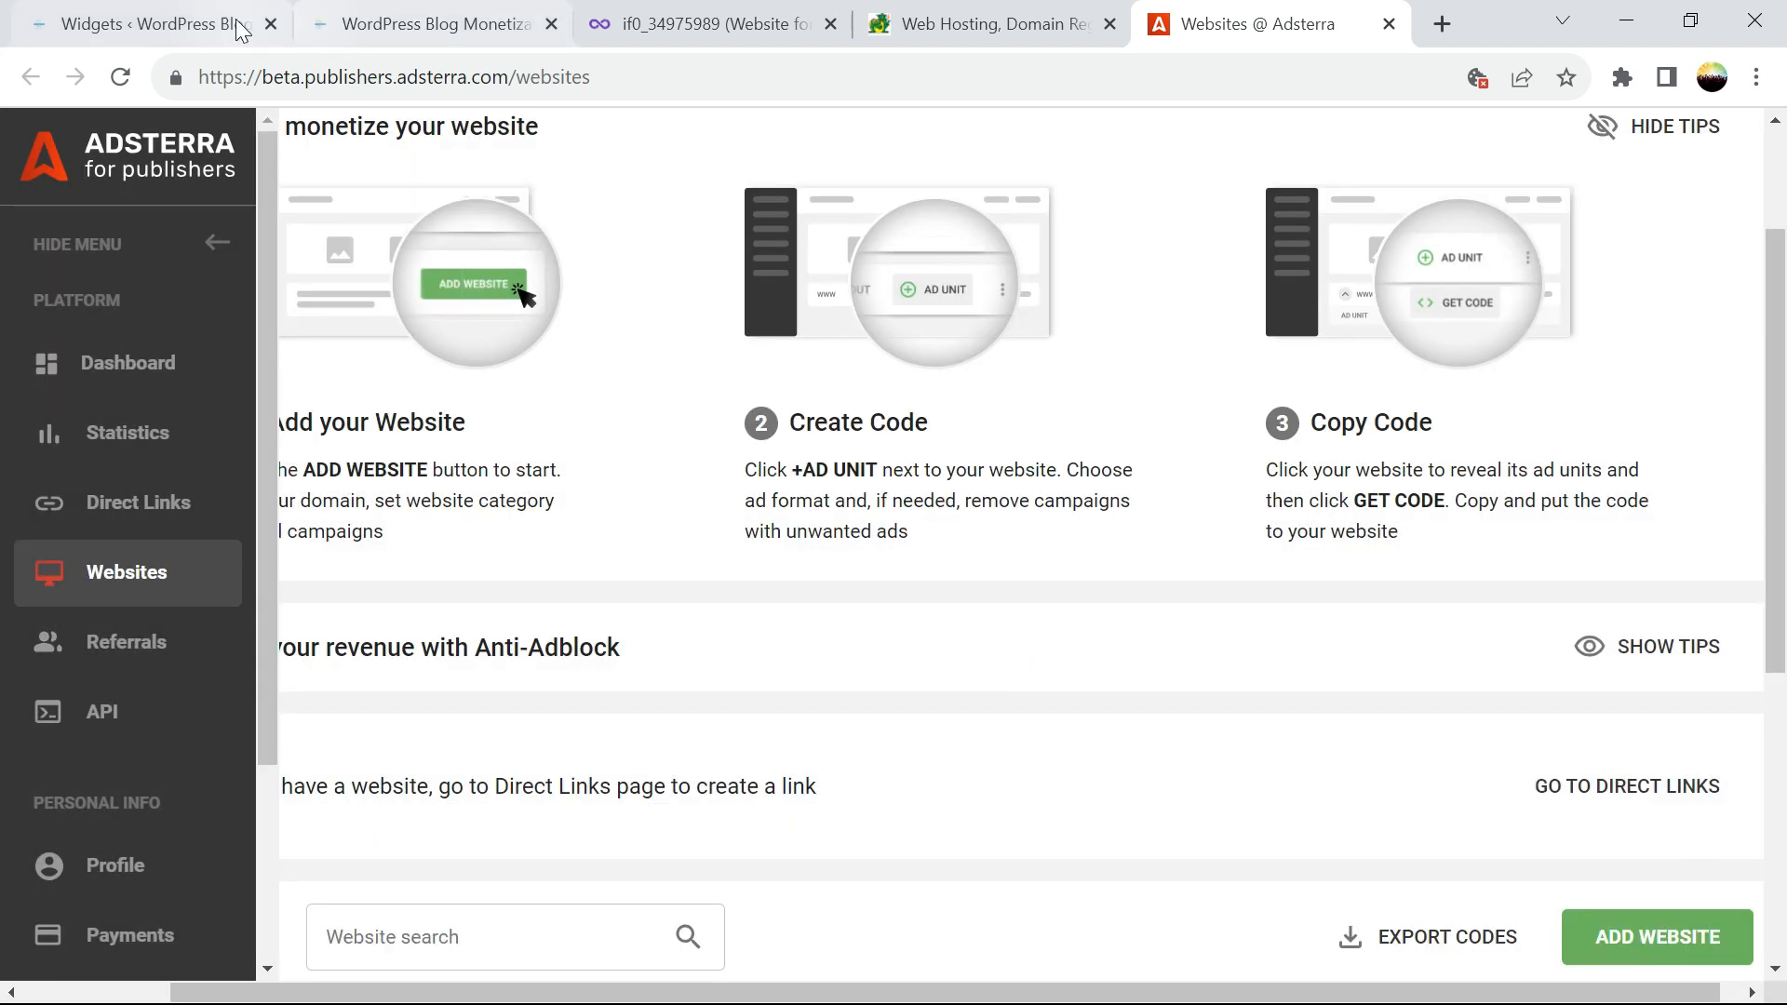
{"action": "left_click", "coordinate": [352, 37]}
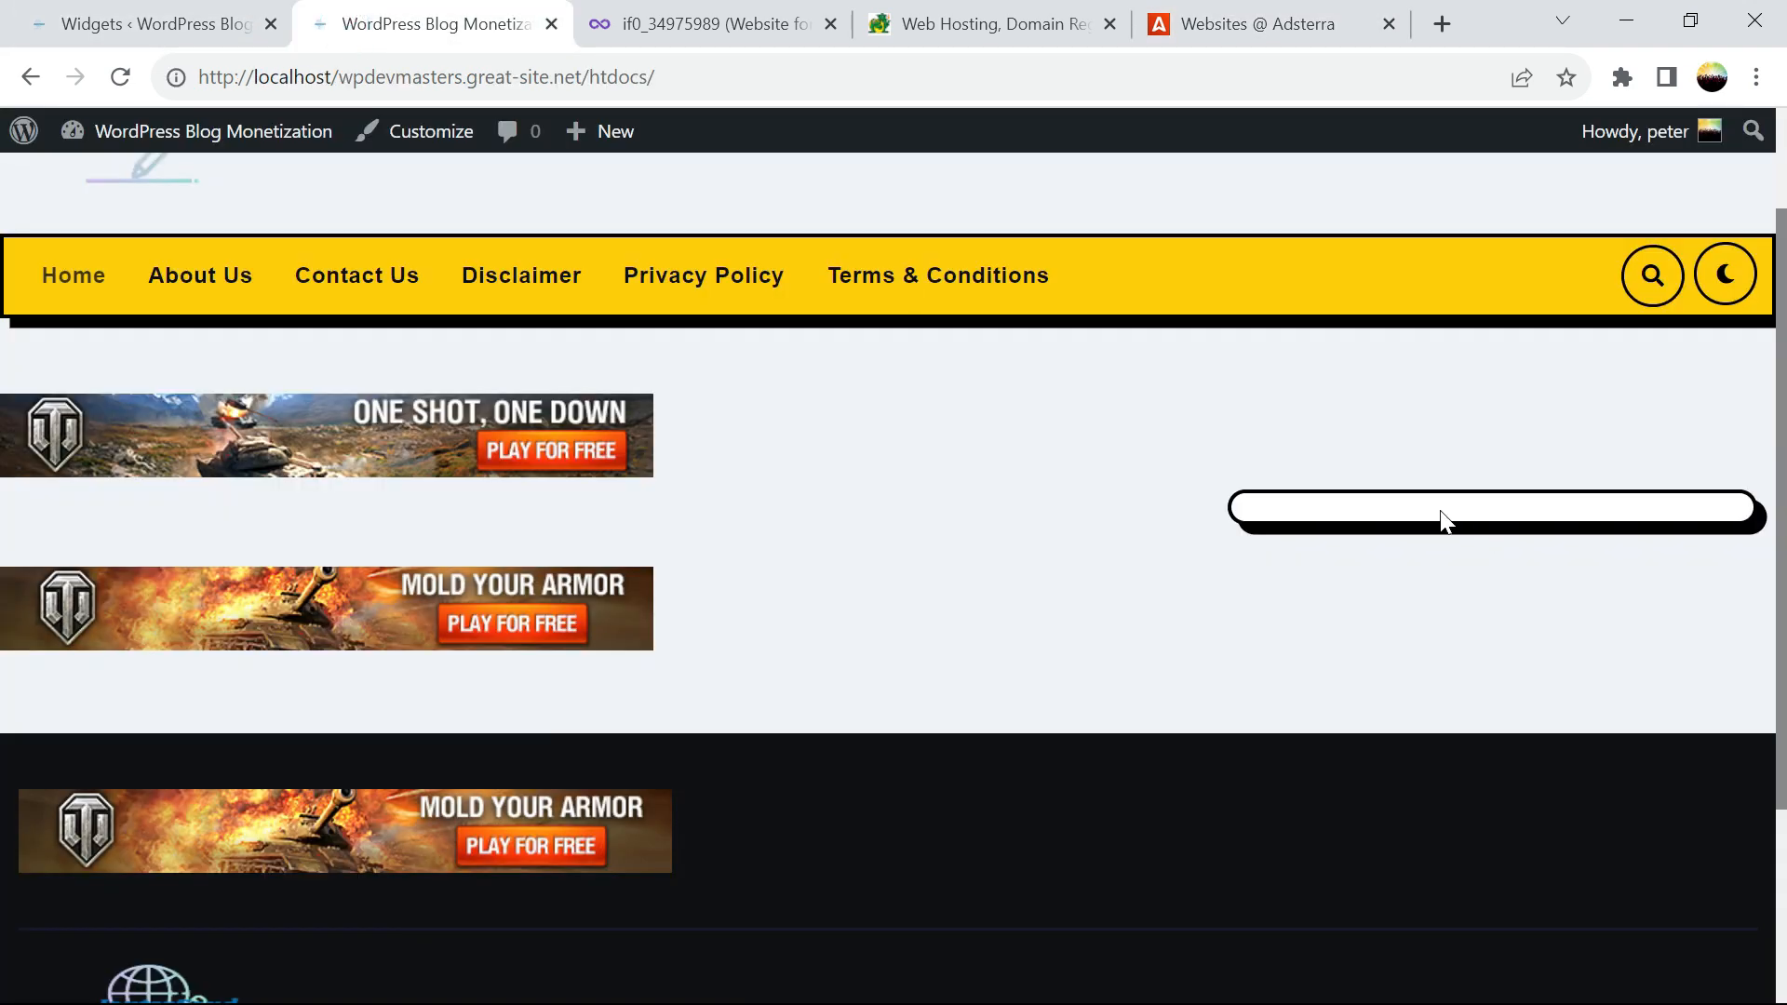
{"action": "left_click", "coordinate": [120, 77]}
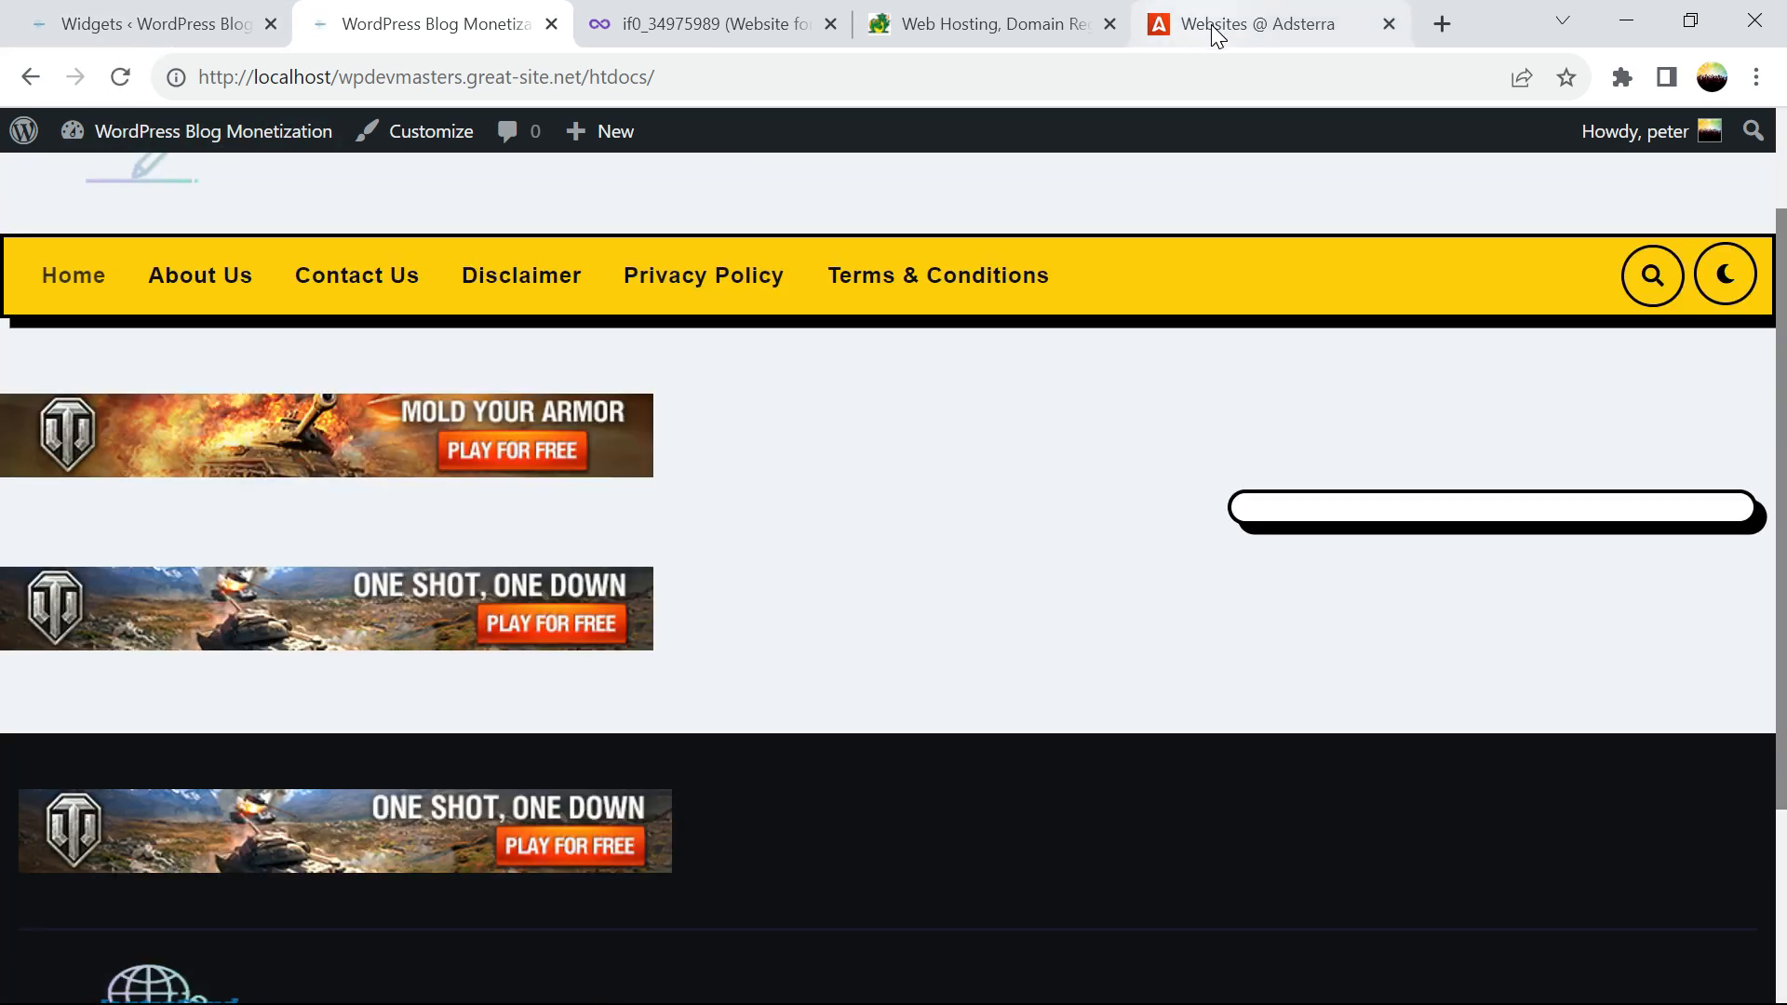
Reload Adsterra and expand wpdevmasters.great-site.net to confirm Banner 160x300 is pending
{"action": "left_click", "coordinate": [1214, 37]}
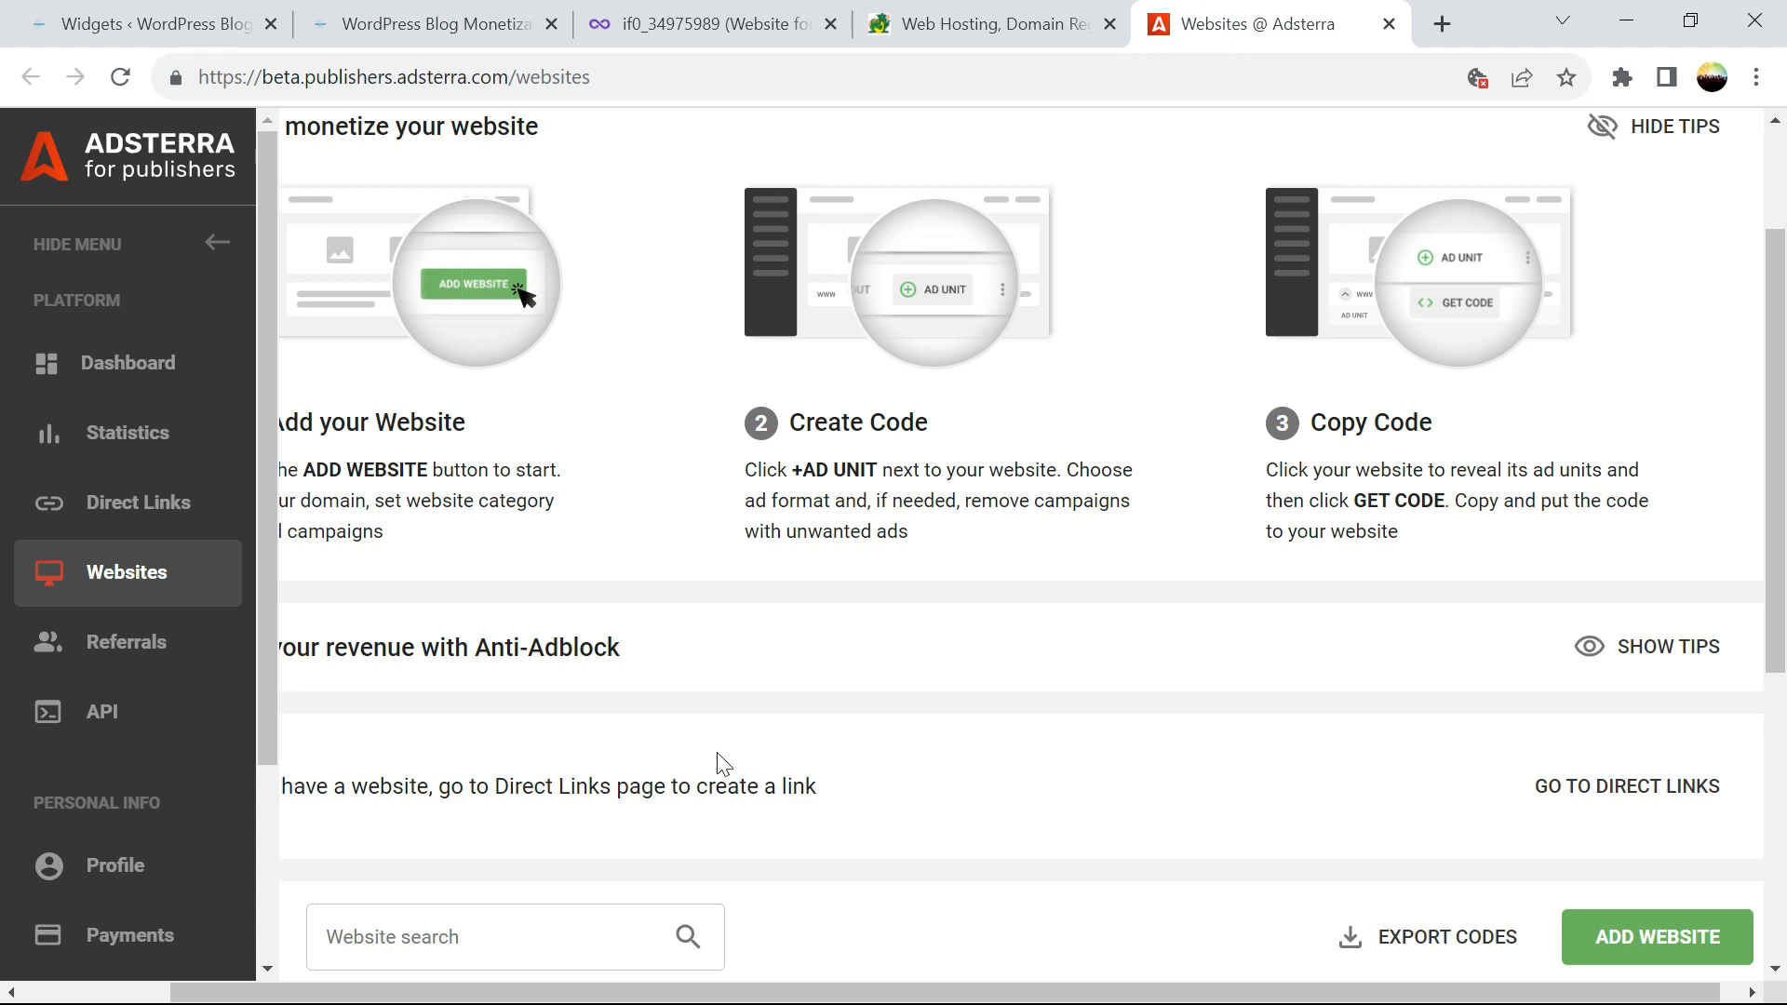
{"action": "scroll", "coordinate": [1781, 386], "scroll_direction": "down", "scroll_amount": 6}
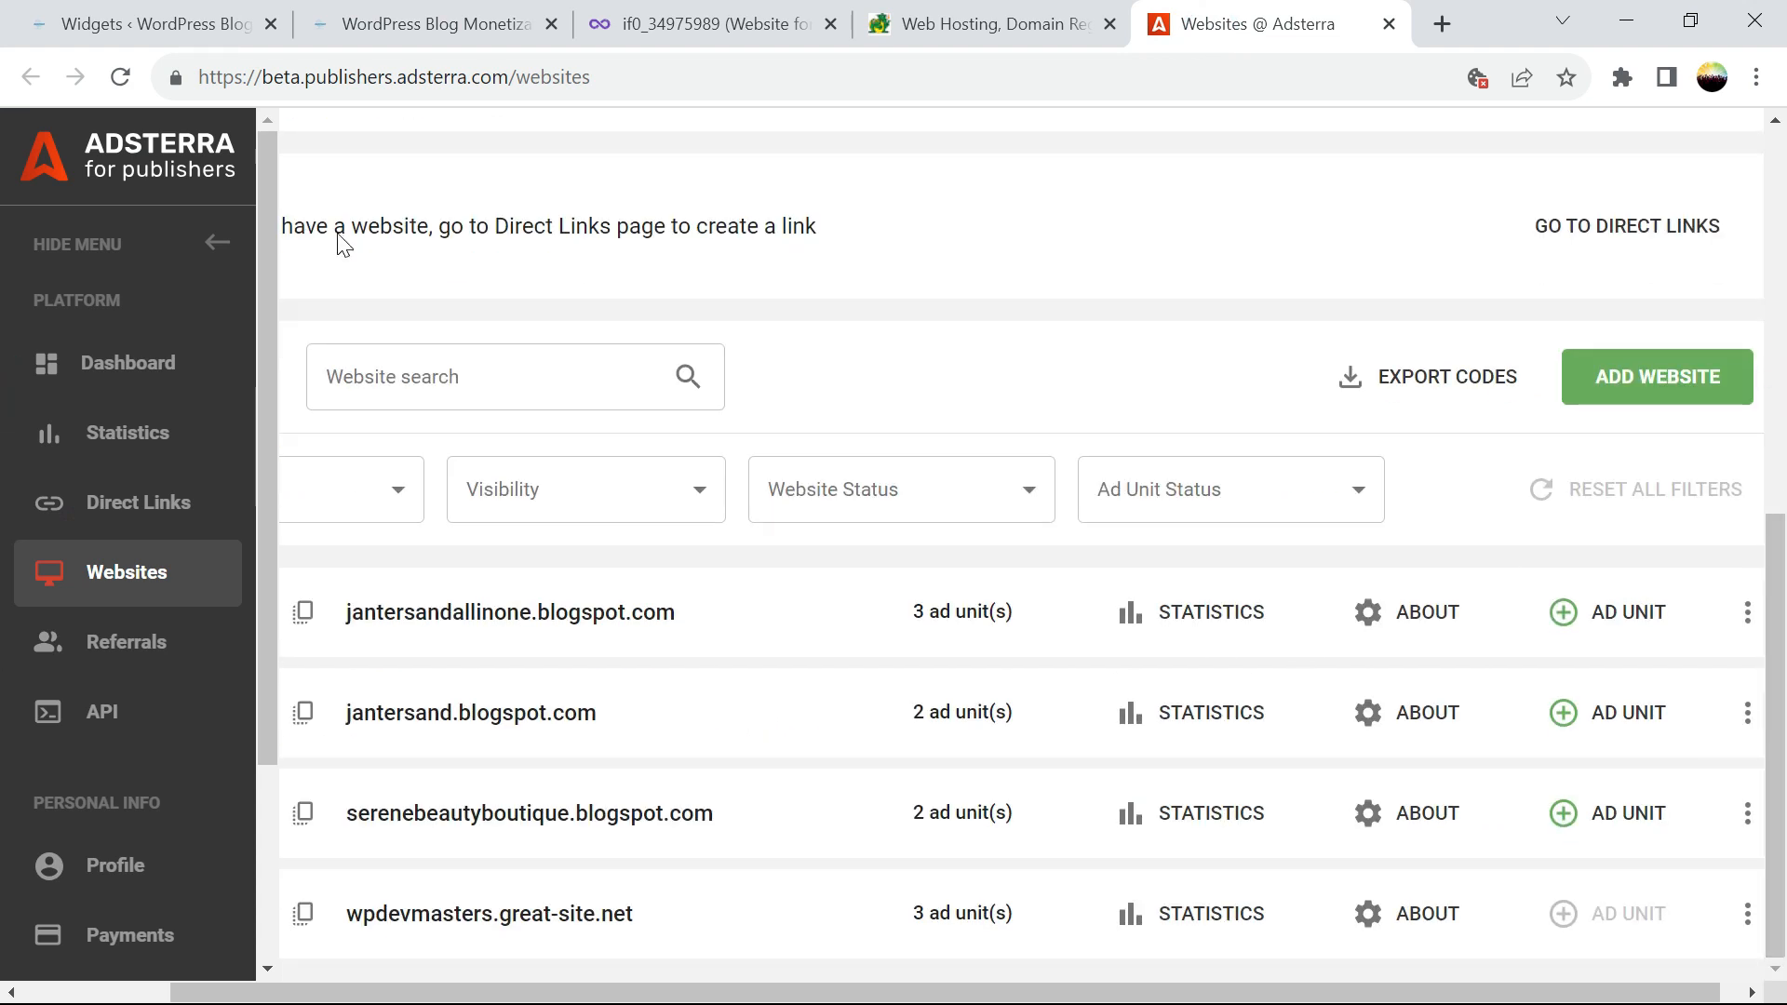
{"action": "left_click", "coordinate": [129, 79]}
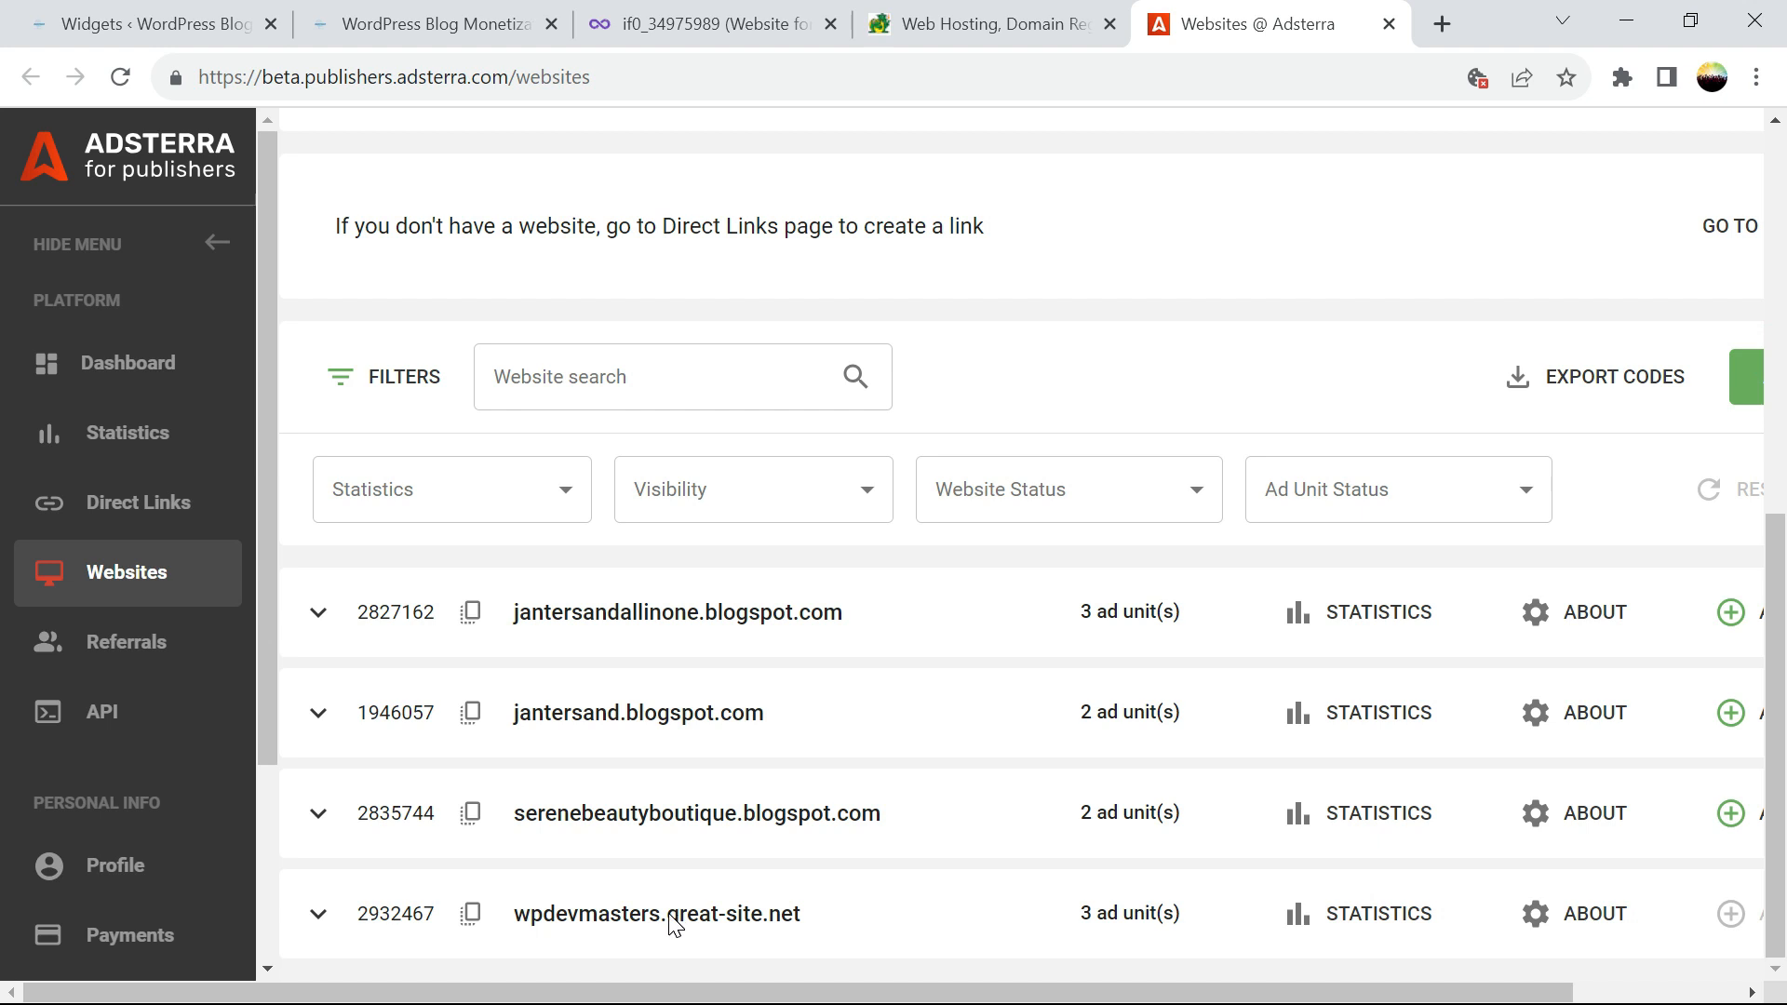
{"action": "left_click", "coordinate": [317, 913]}
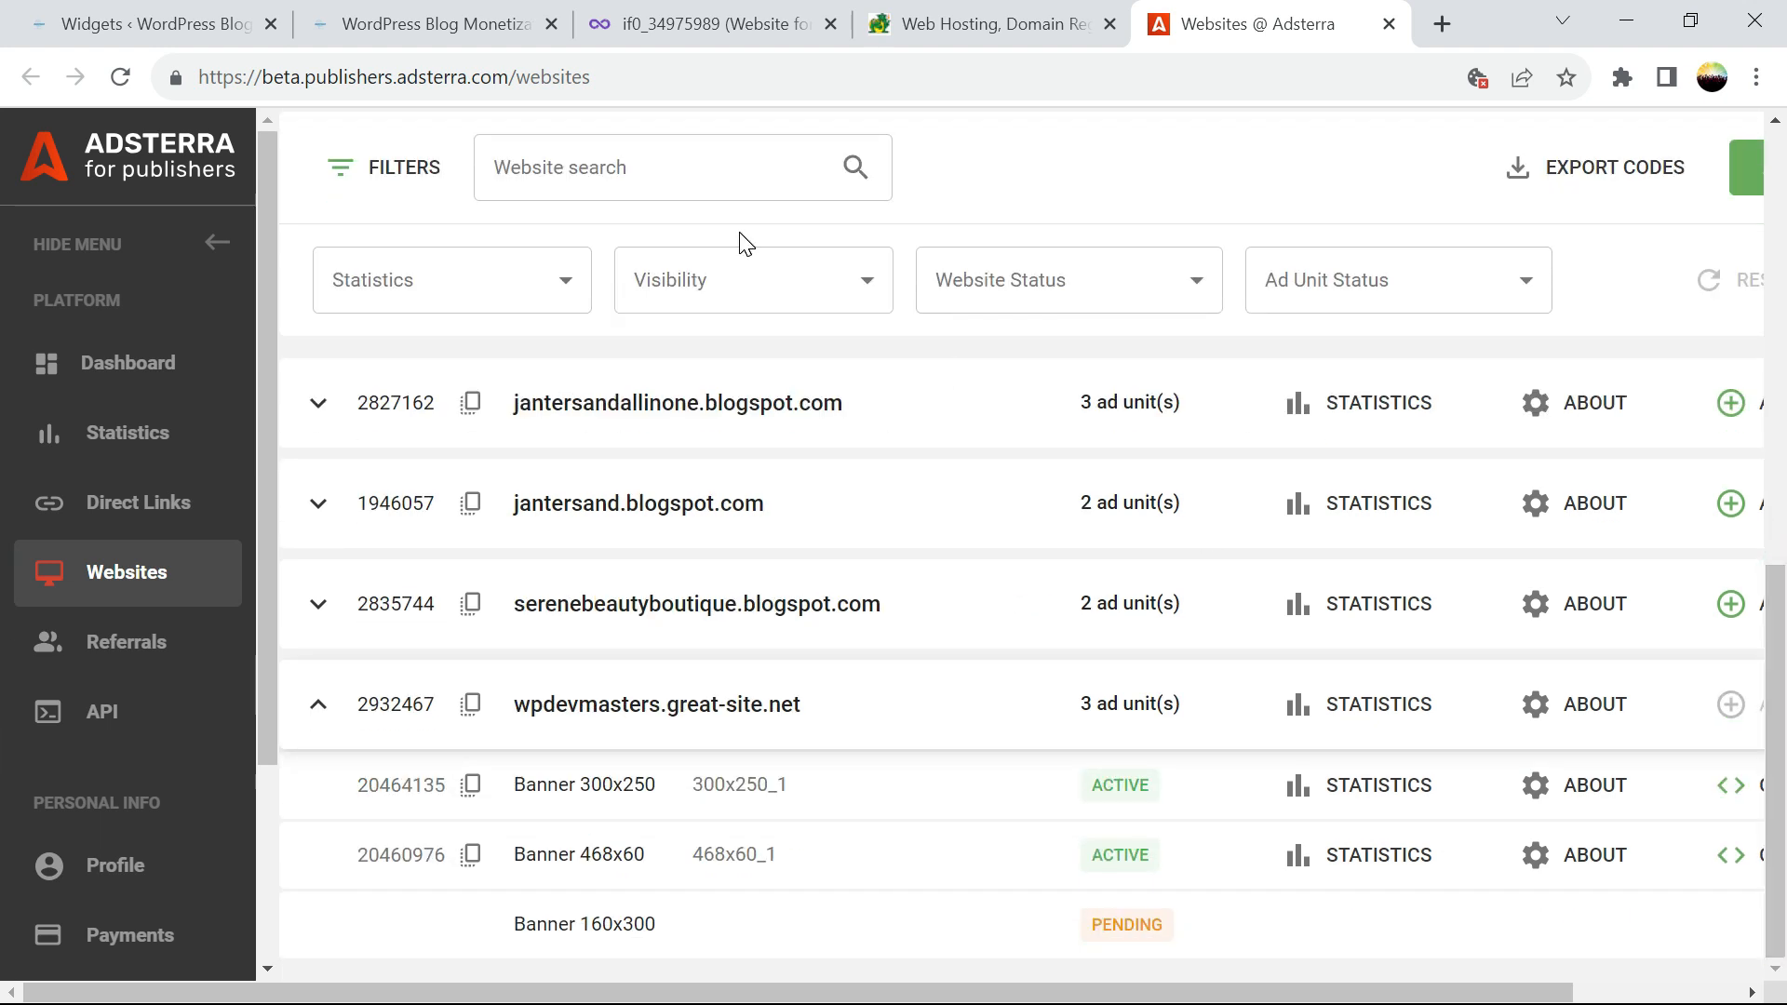
{"action": "left_click", "coordinate": [402, 26]}
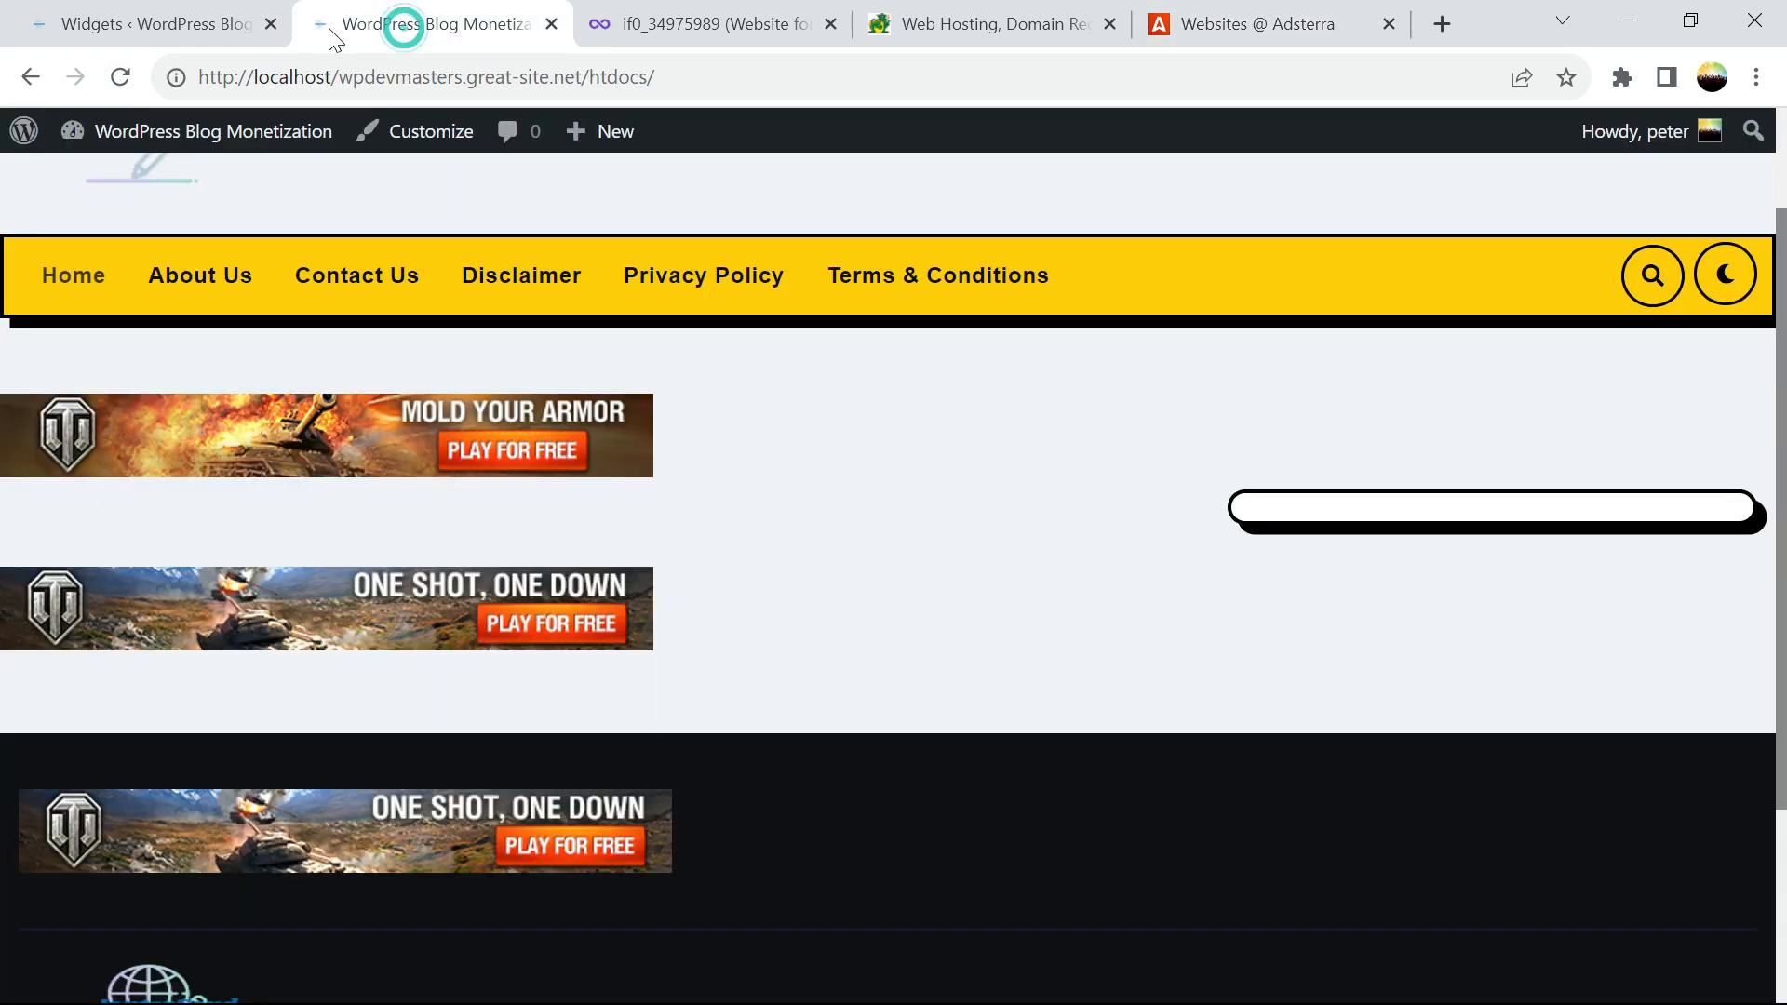
{"action": "left_click", "coordinate": [191, 31]}
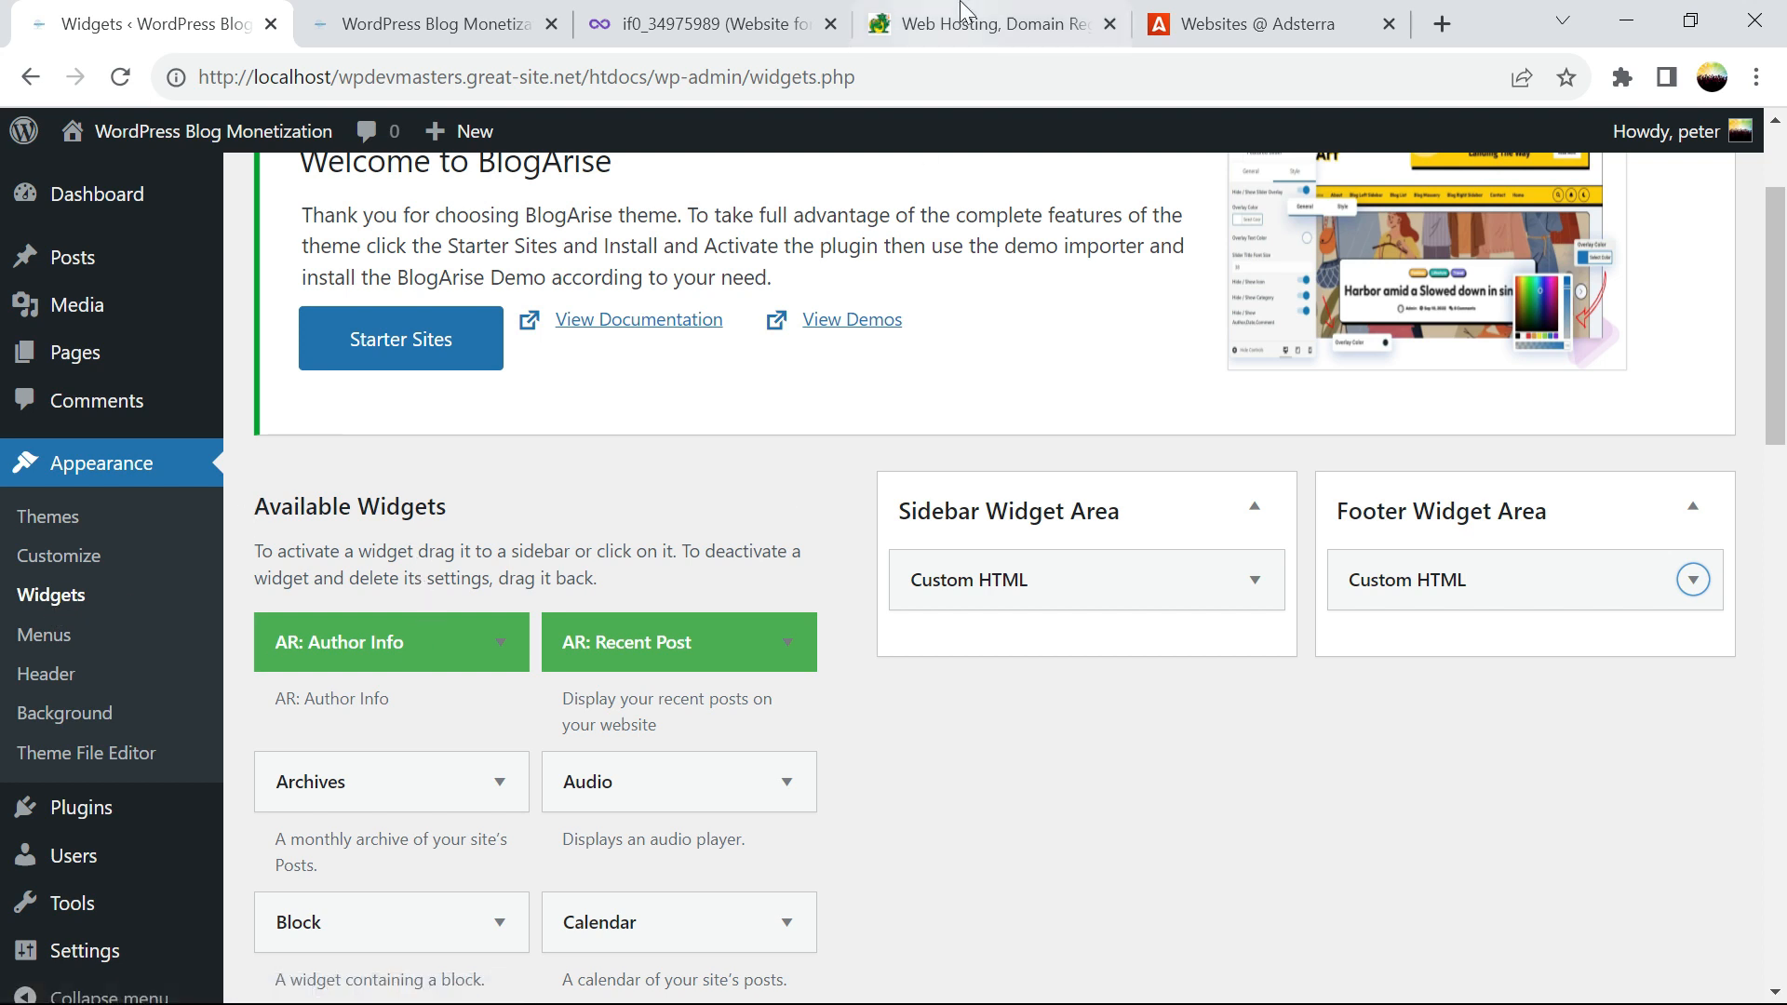
Highlight ULTIMATE PREMIUM, Unlimited Bandwidth and 21 Free Domains in iFastNet's pricing table
{"action": "left_click", "coordinate": [985, 23]}
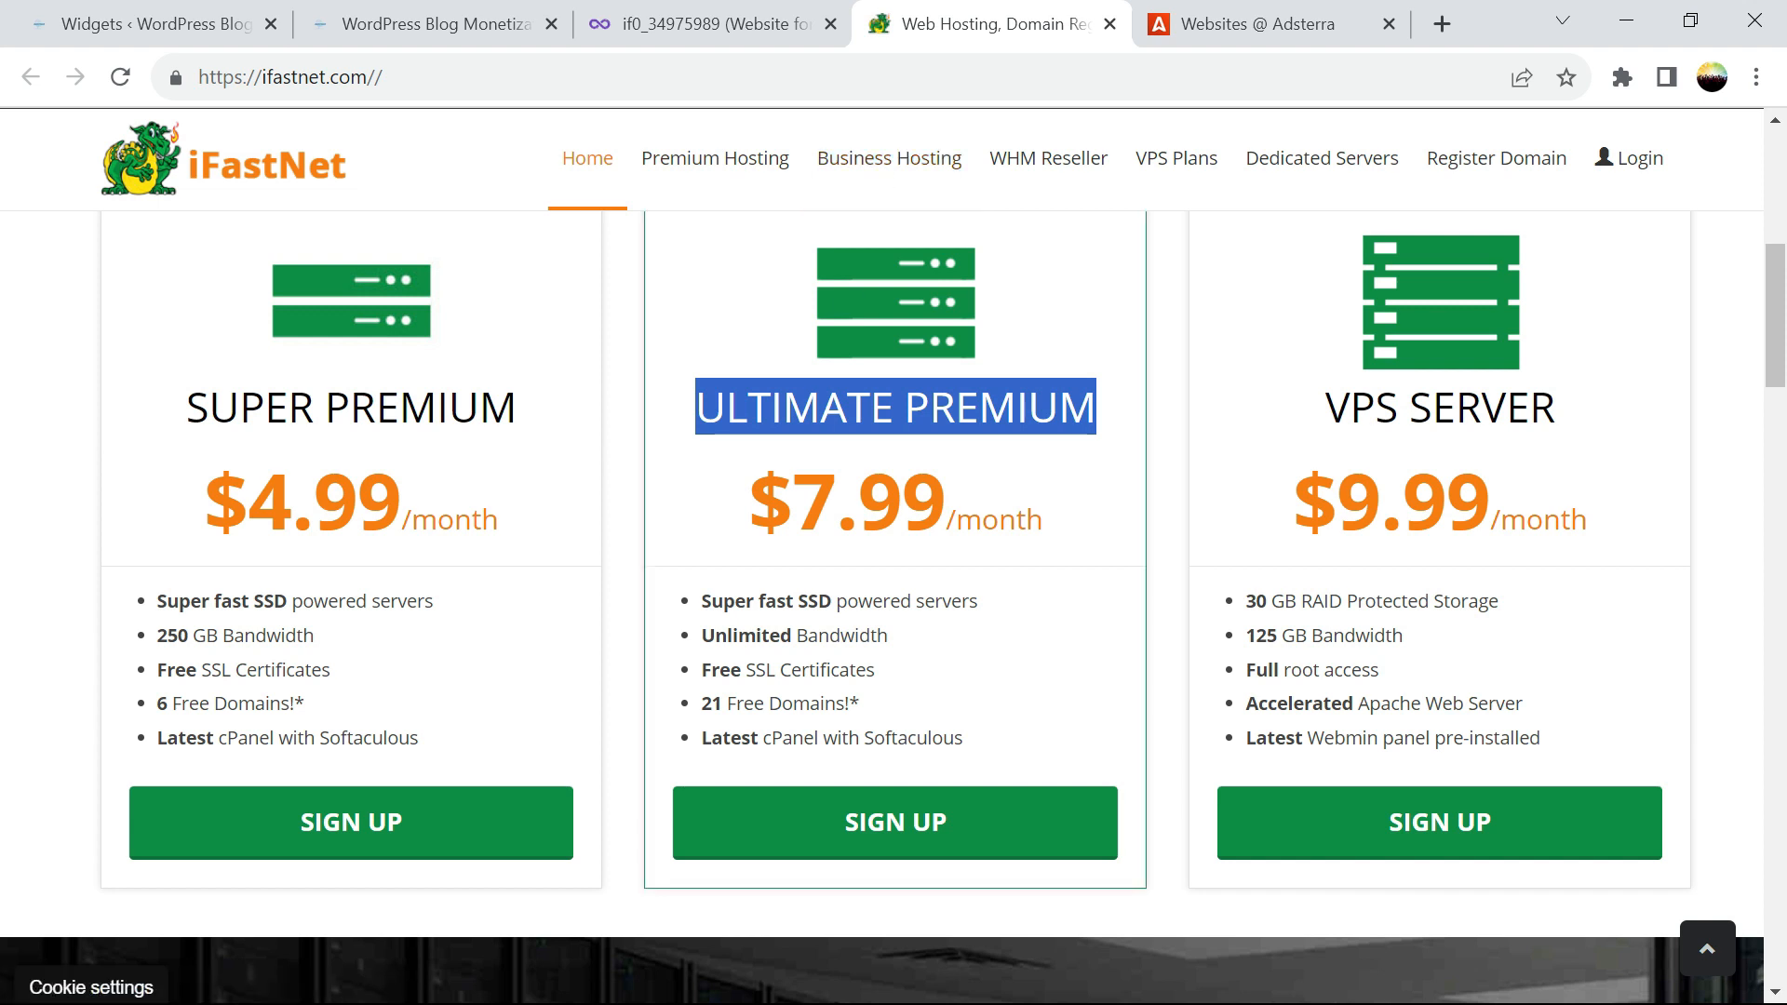
{"action": "left_click_drag", "start_coordinate": [678, 411], "coordinate": [887, 416]}
{"action": "left_click_drag", "start_coordinate": [911, 633], "coordinate": [701, 635]}
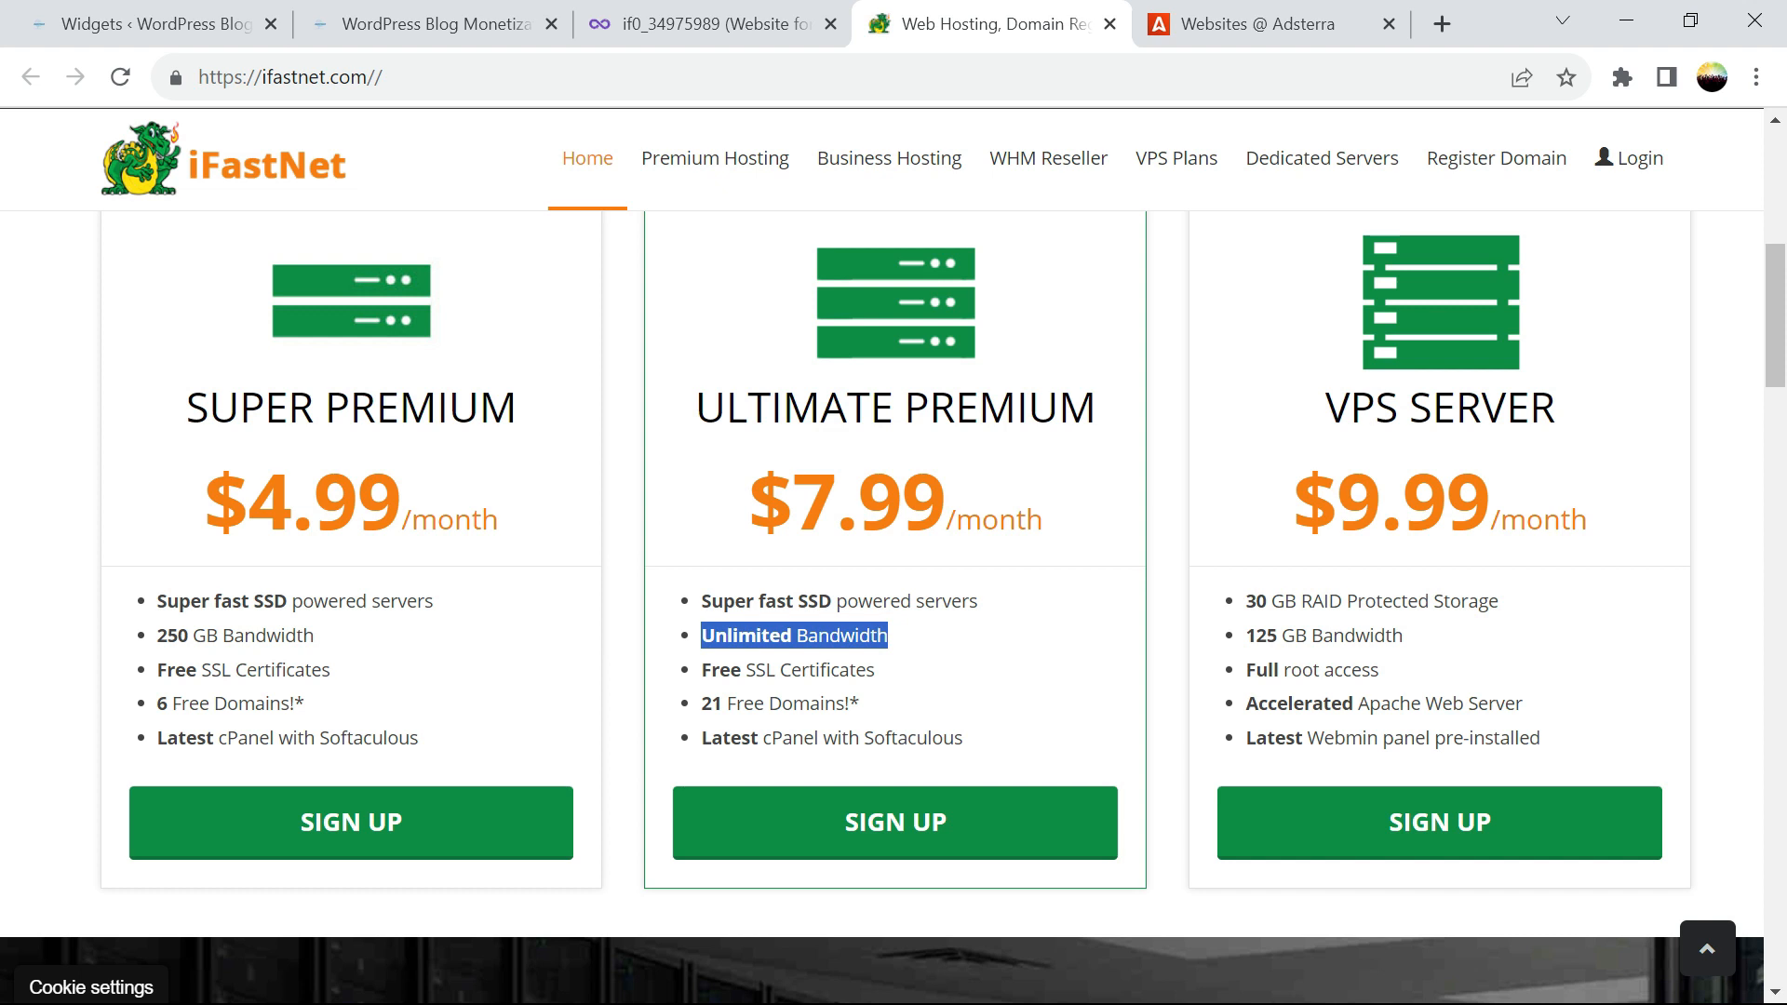
{"action": "left_click_drag", "start_coordinate": [700, 704], "coordinate": [874, 696]}
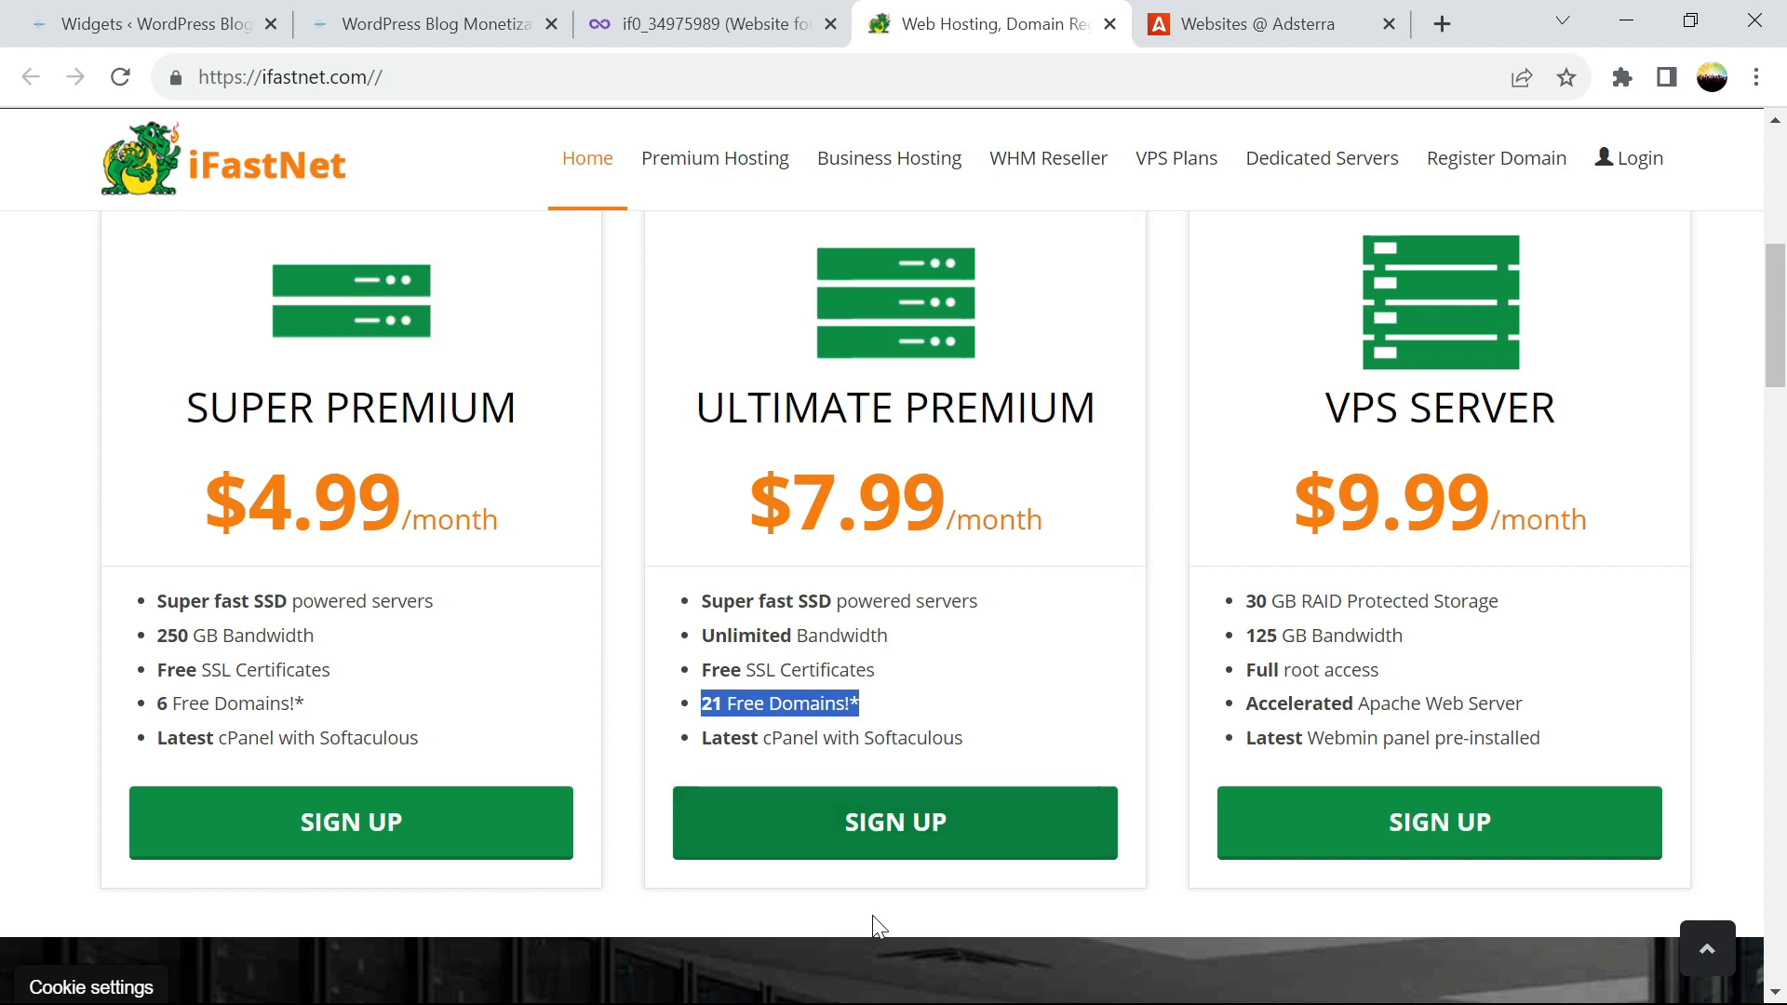
Reload Adsterra, expand wpdevmasters.great-site.net and copy the now-active Banner 160x300 code
{"action": "left_click", "coordinate": [1186, 28]}
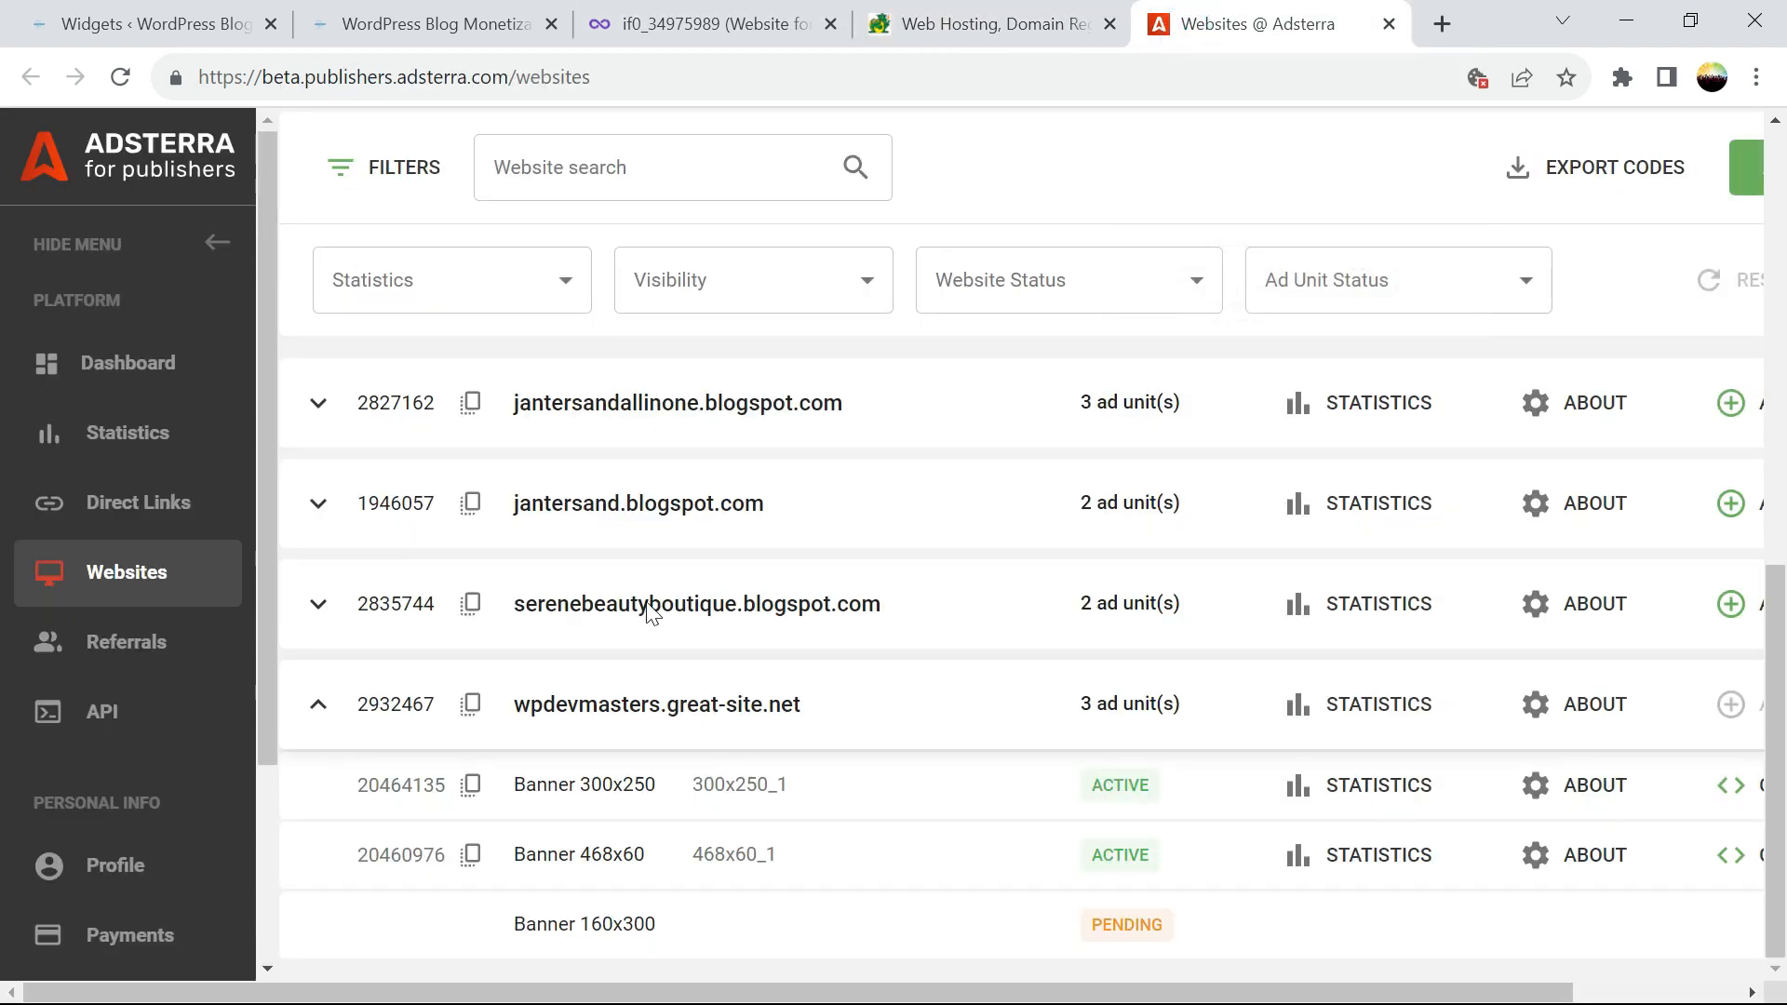
{"action": "left_click", "coordinate": [120, 77]}
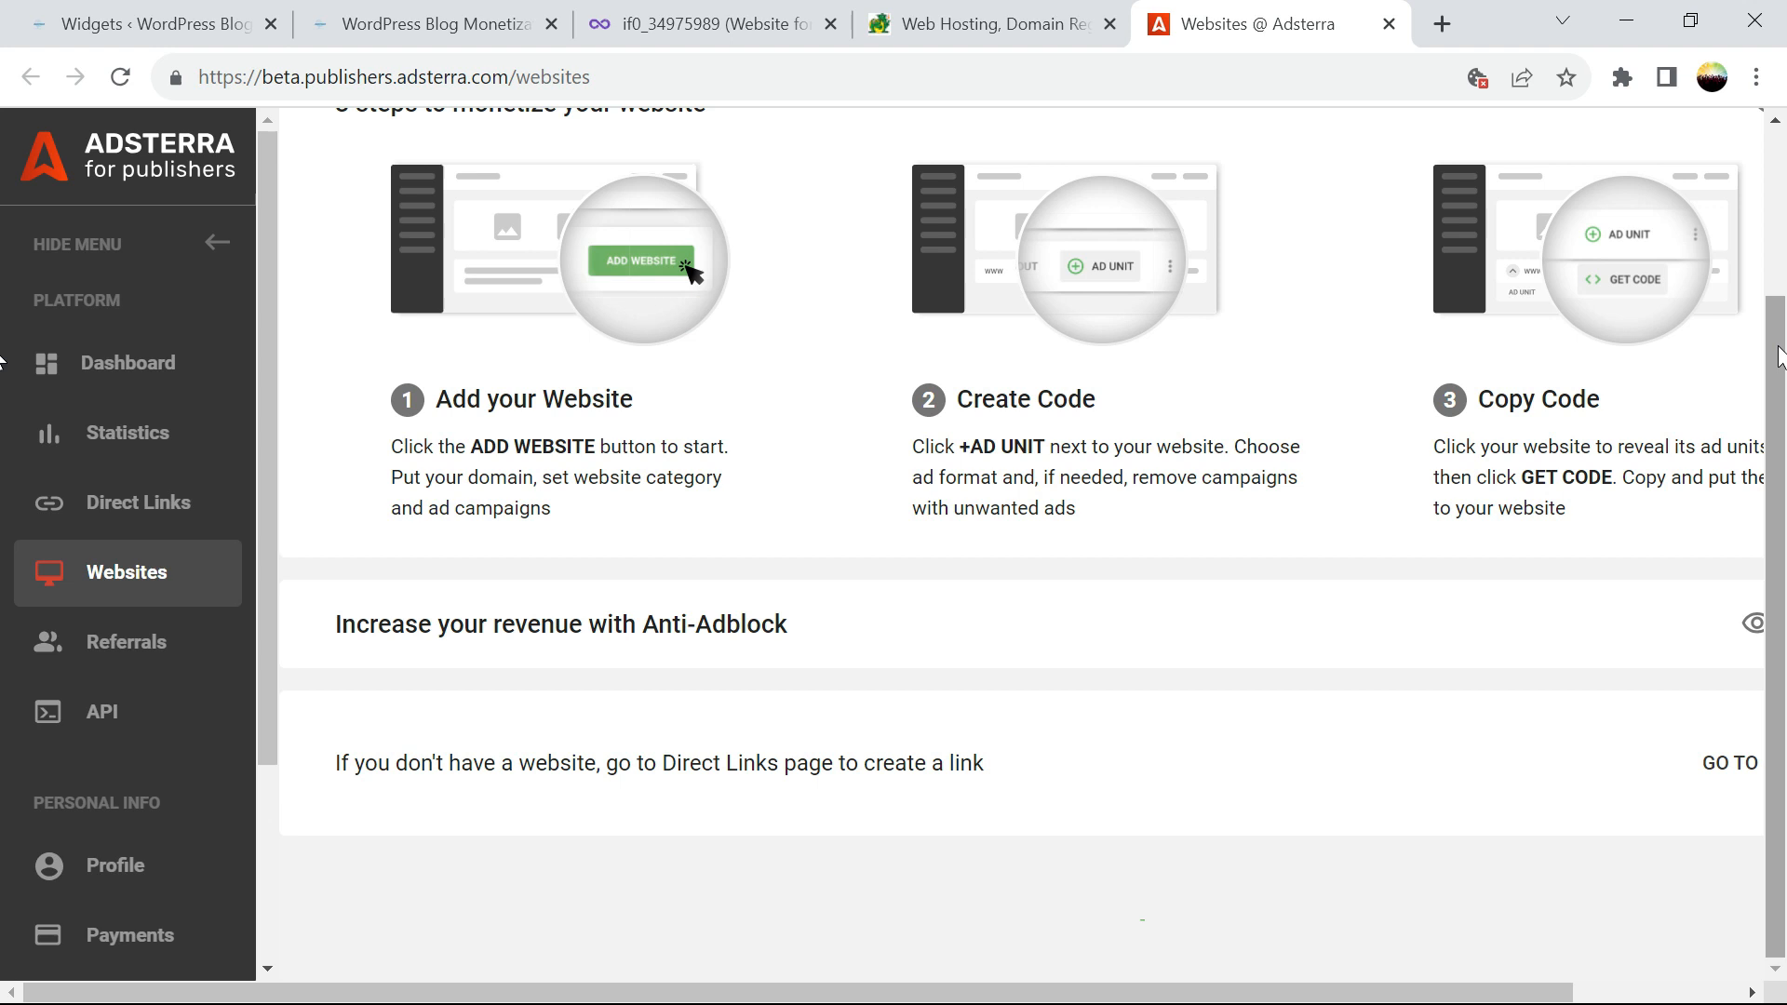
{"action": "scroll", "coordinate": [824, 796], "scroll_direction": "down", "scroll_amount": 5}
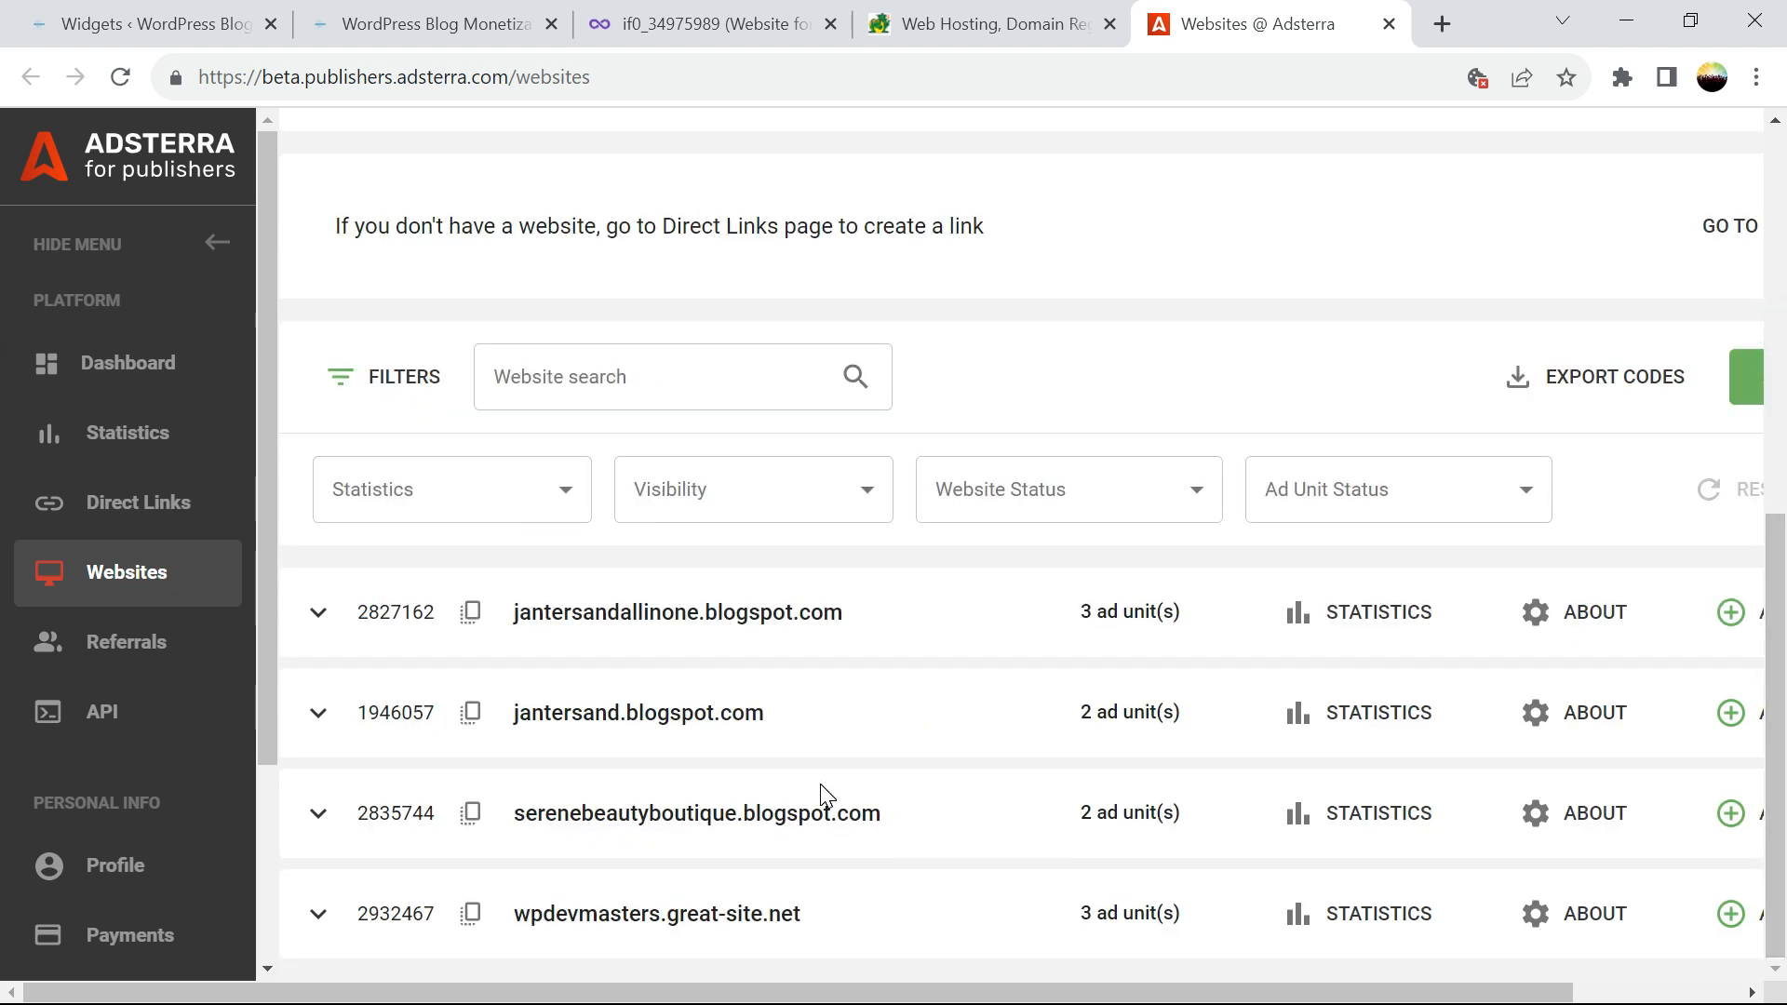
{"action": "left_click", "coordinate": [318, 914]}
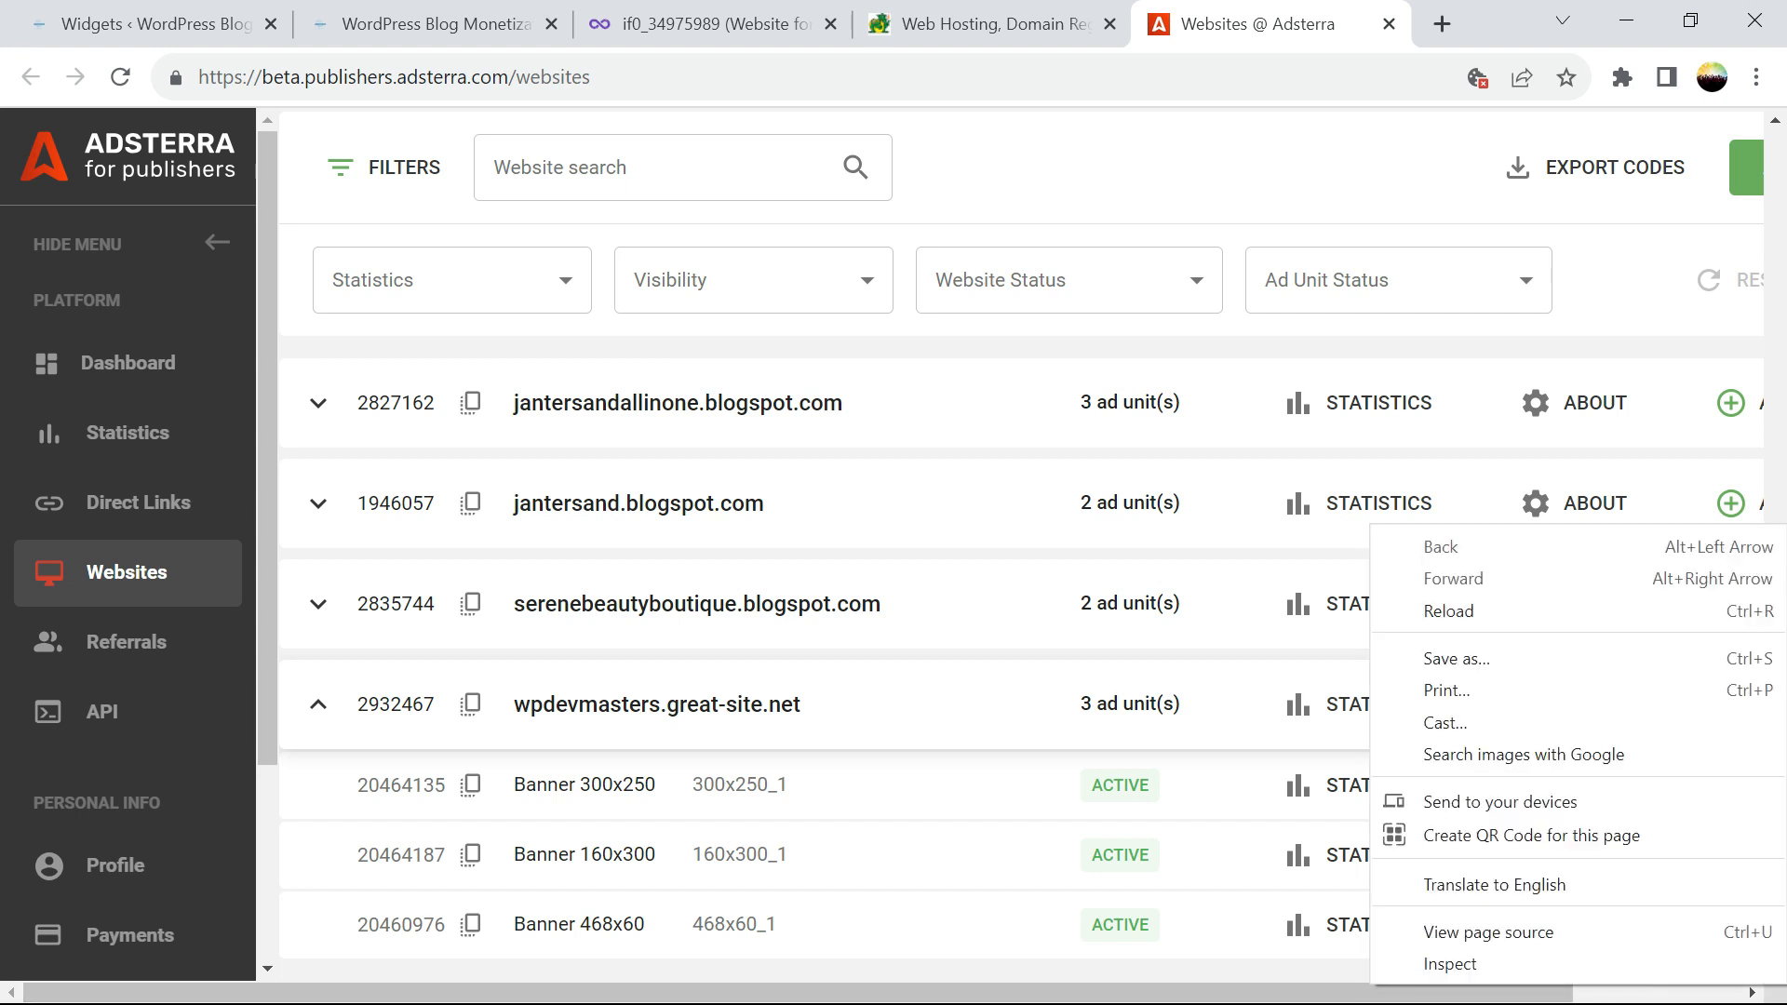
{"action": "left_click_drag", "start_coordinate": [1496, 985], "coordinate": [1641, 984]}
{"action": "left_click", "coordinate": [1654, 868]}
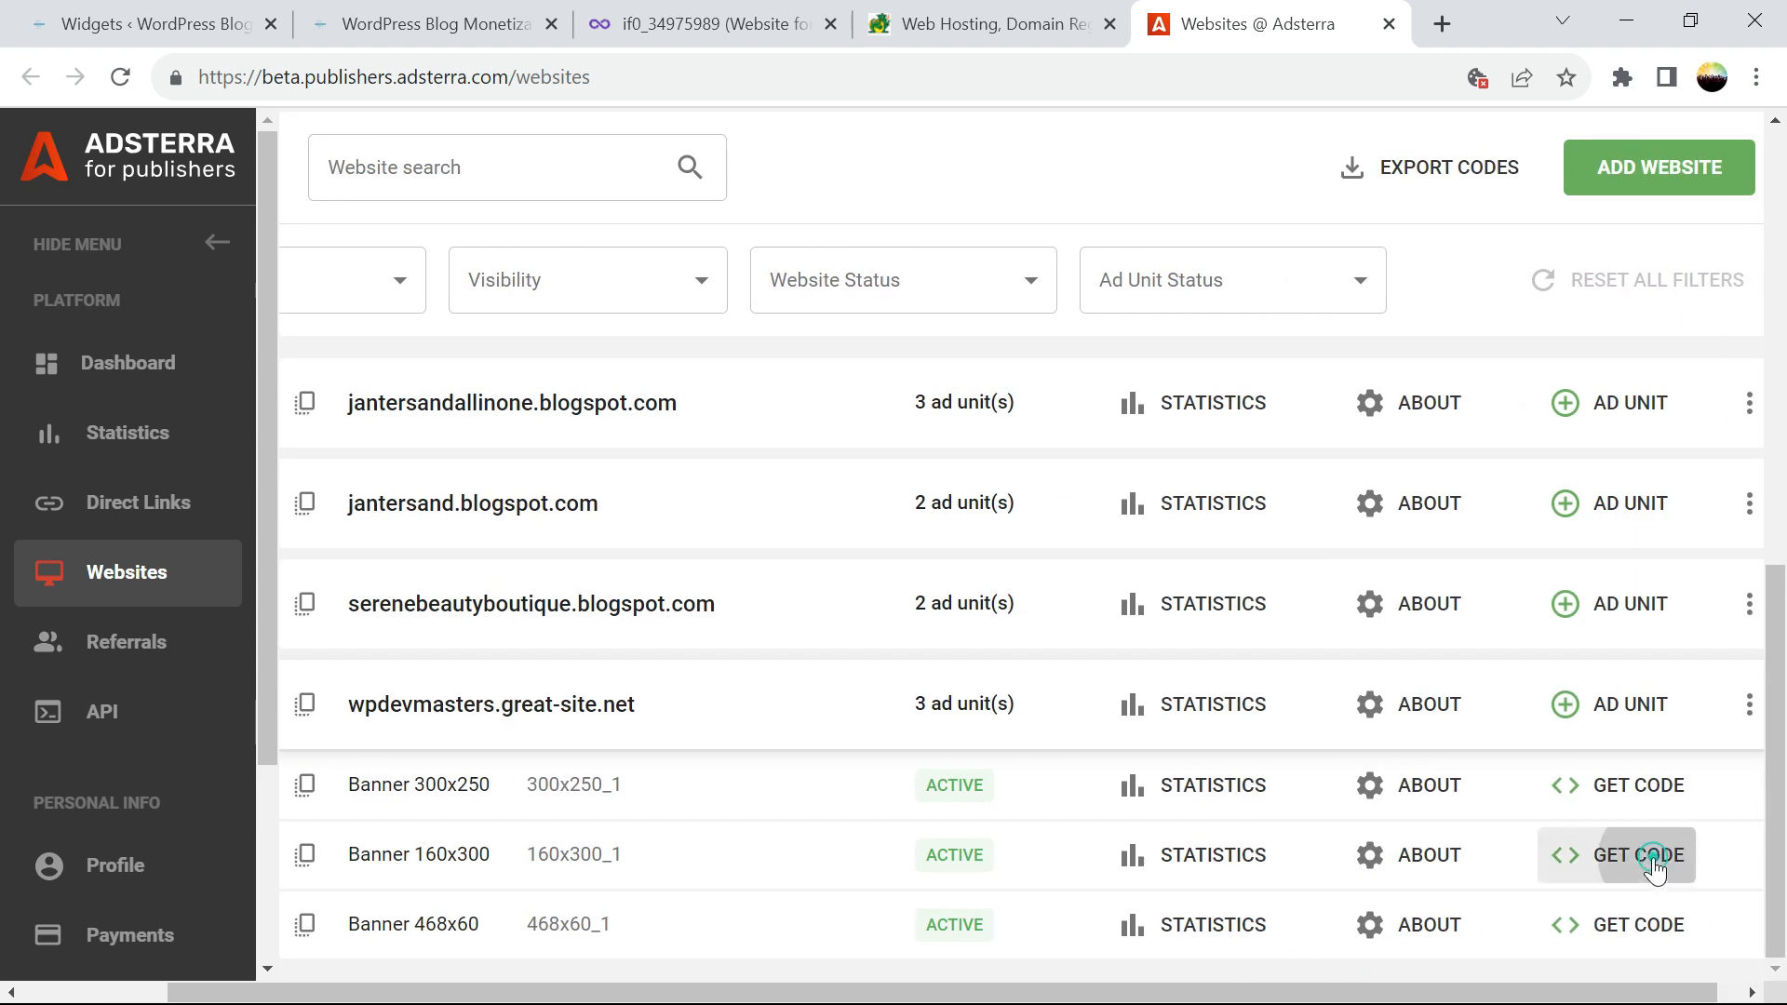
{"action": "left_click", "coordinate": [1185, 862]}
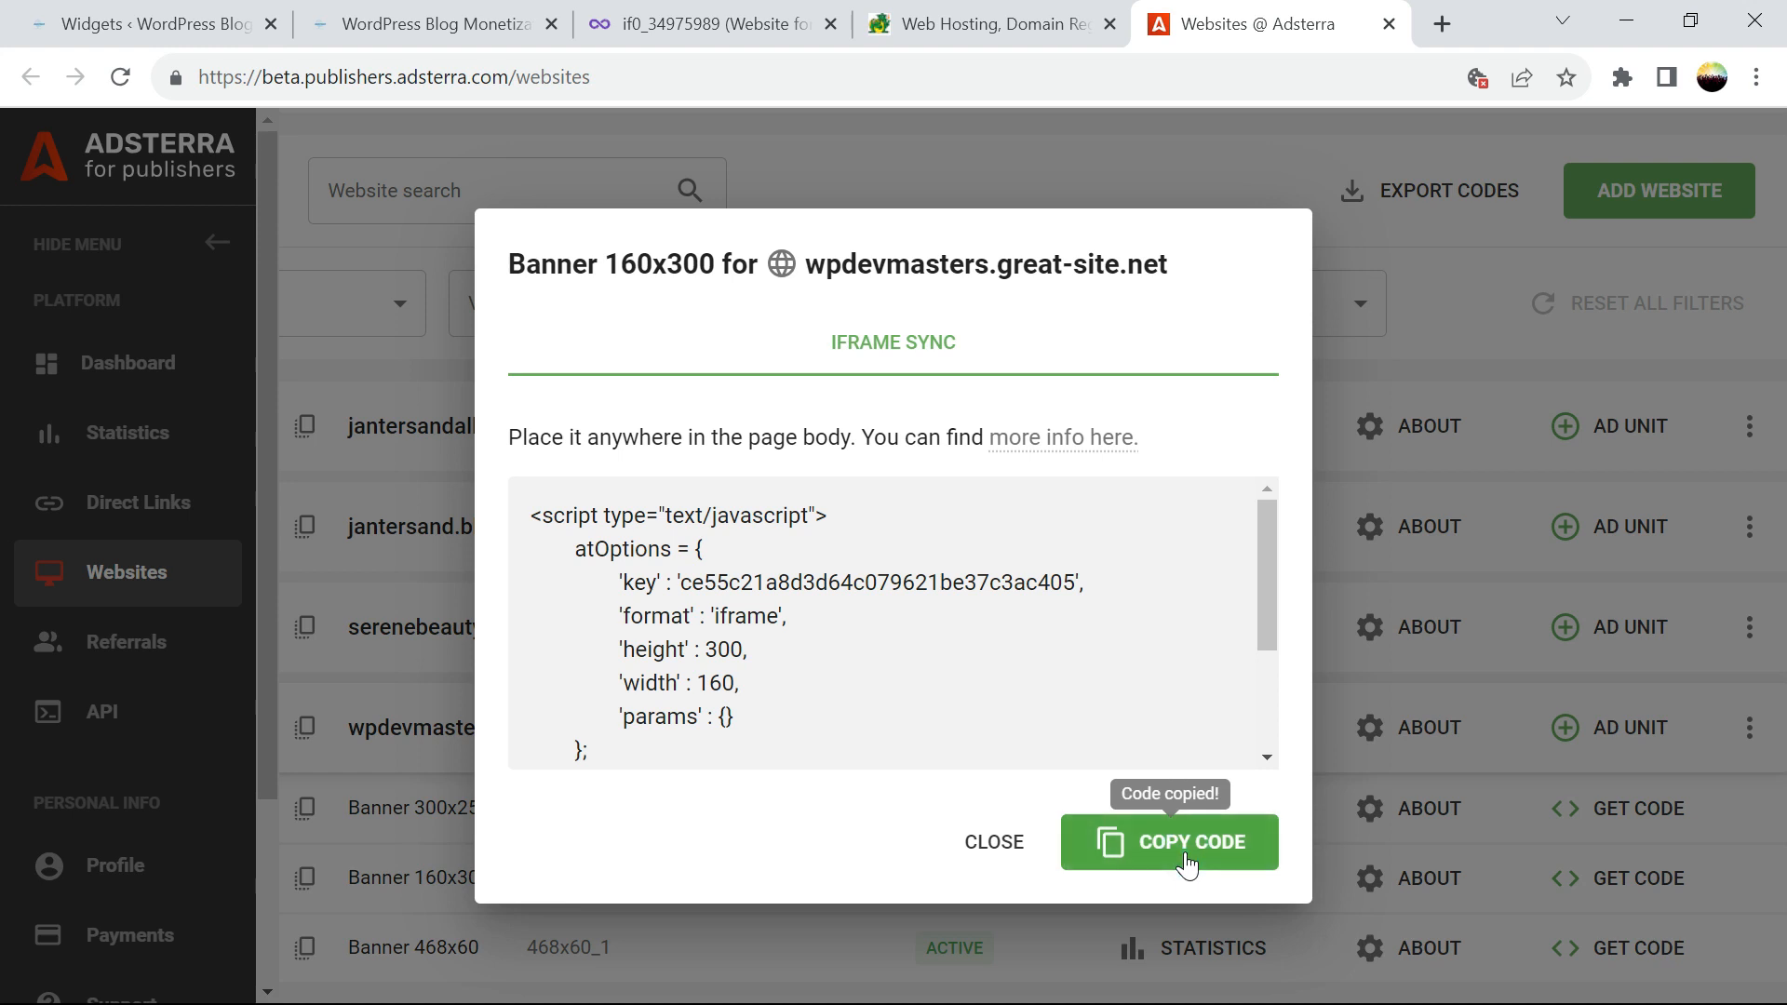
{"action": "left_click", "coordinate": [217, 17]}
Paste the 160x300 code over the sidebar Custom HTML widget's script, save, and reload the homepage
{"action": "left_click", "coordinate": [1414, 590]}
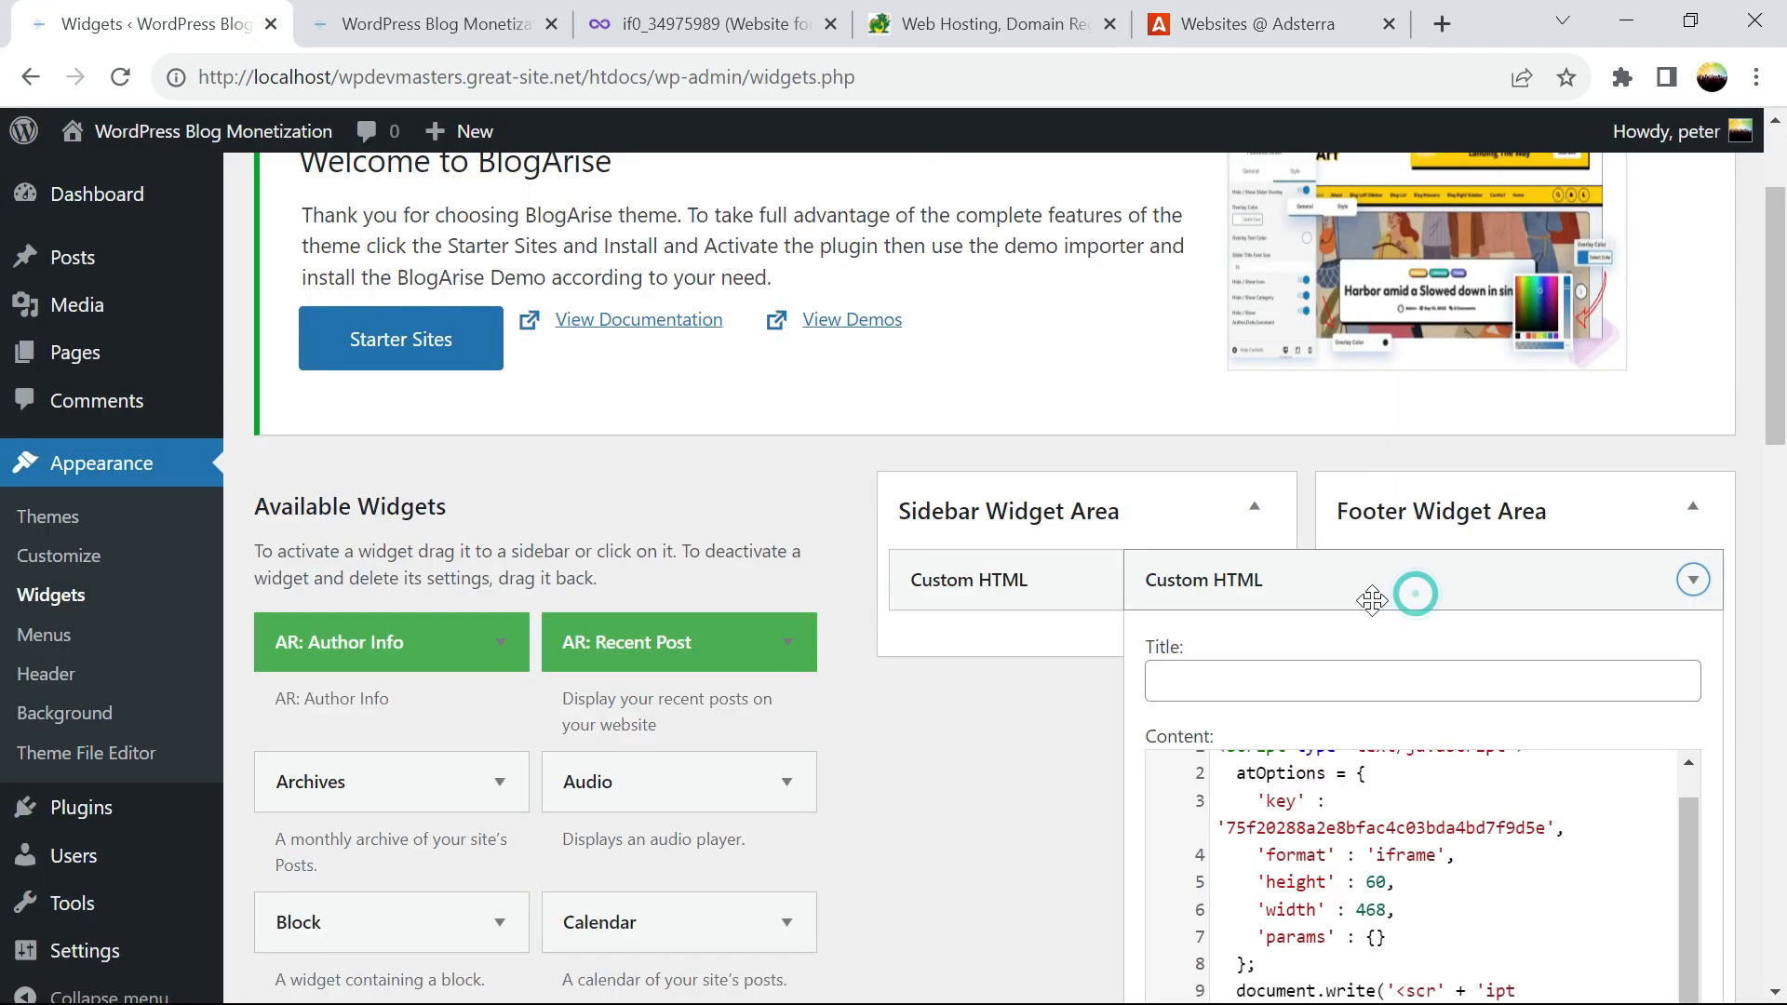
{"action": "left_click", "coordinate": [1056, 583]}
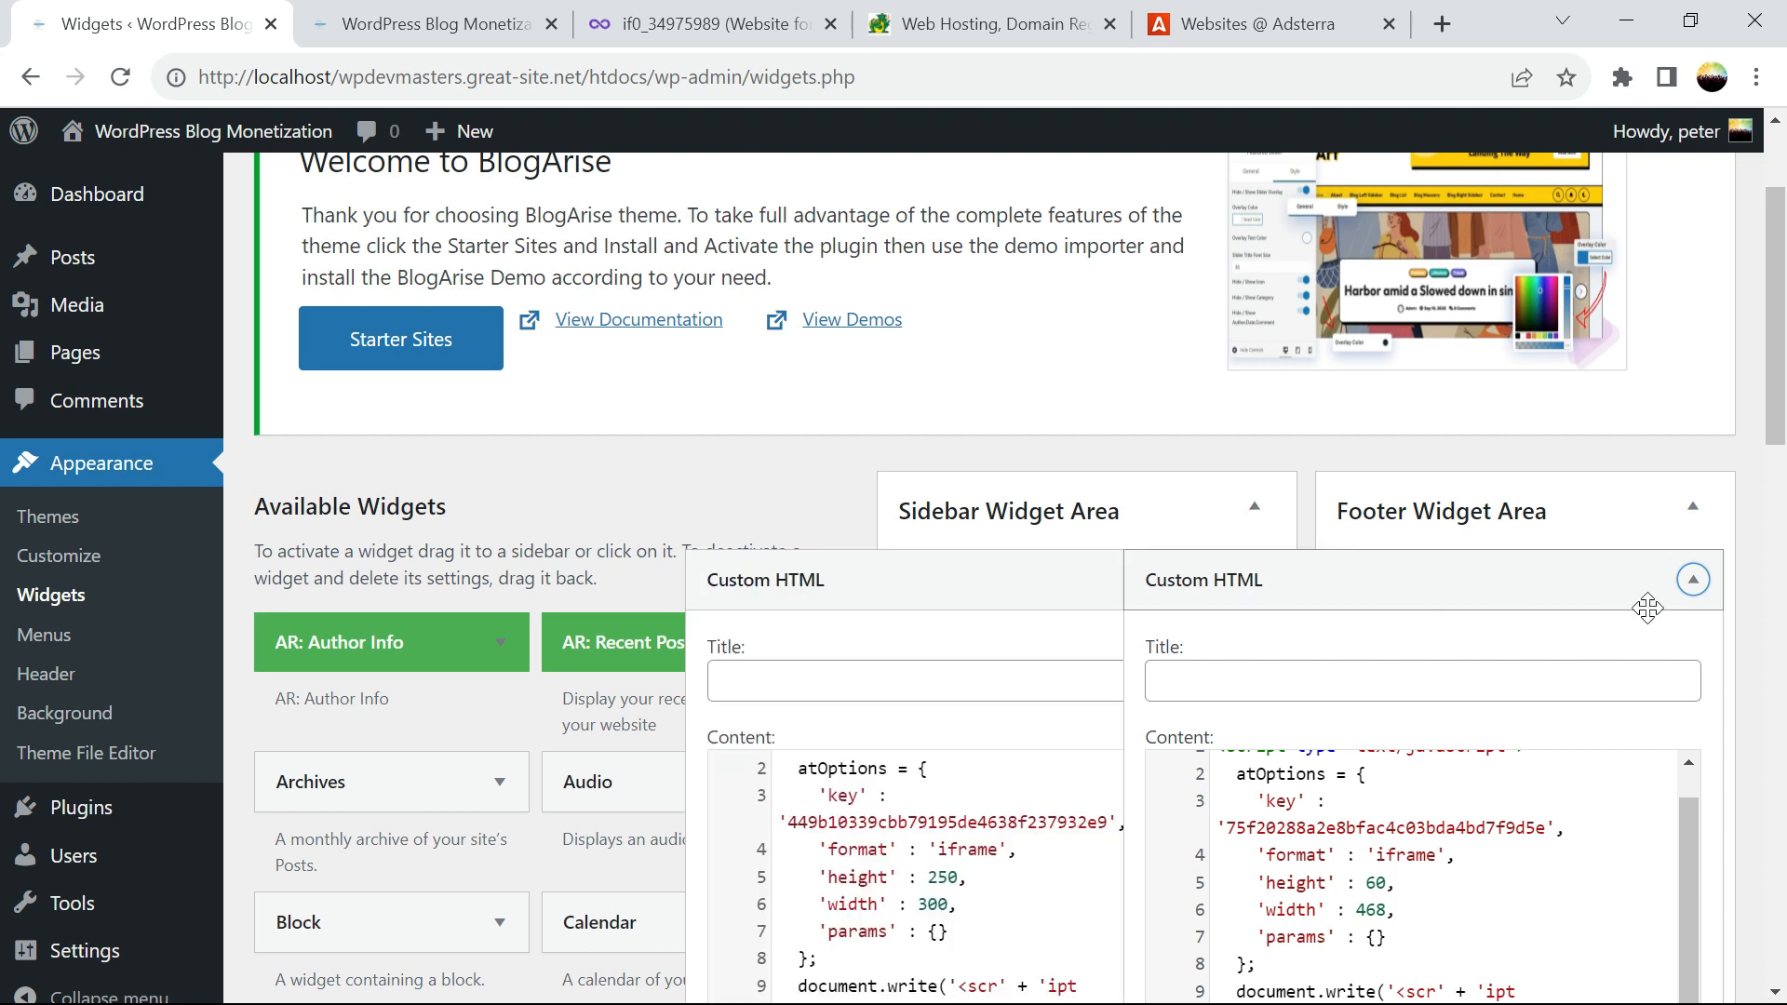
{"action": "scroll", "coordinate": [1207, 810], "scroll_direction": "down", "scroll_amount": 5}
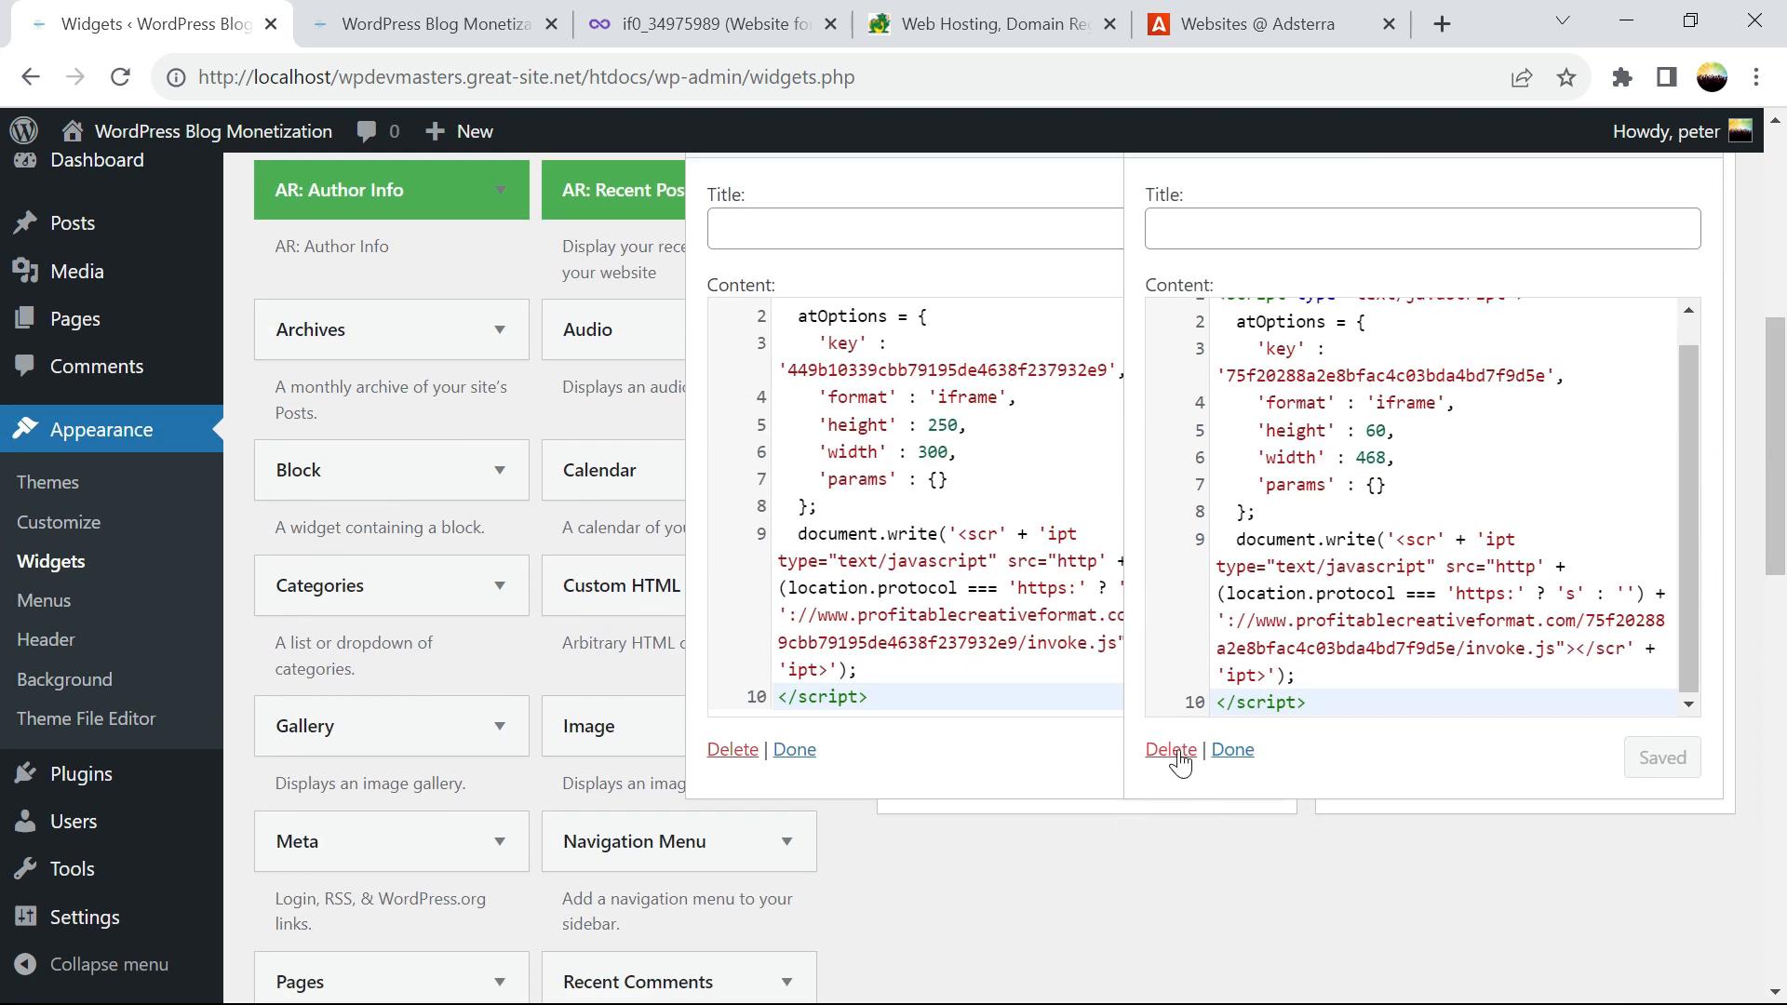
{"action": "left_click", "coordinate": [1232, 751]}
{"action": "left_click", "coordinate": [918, 643]}
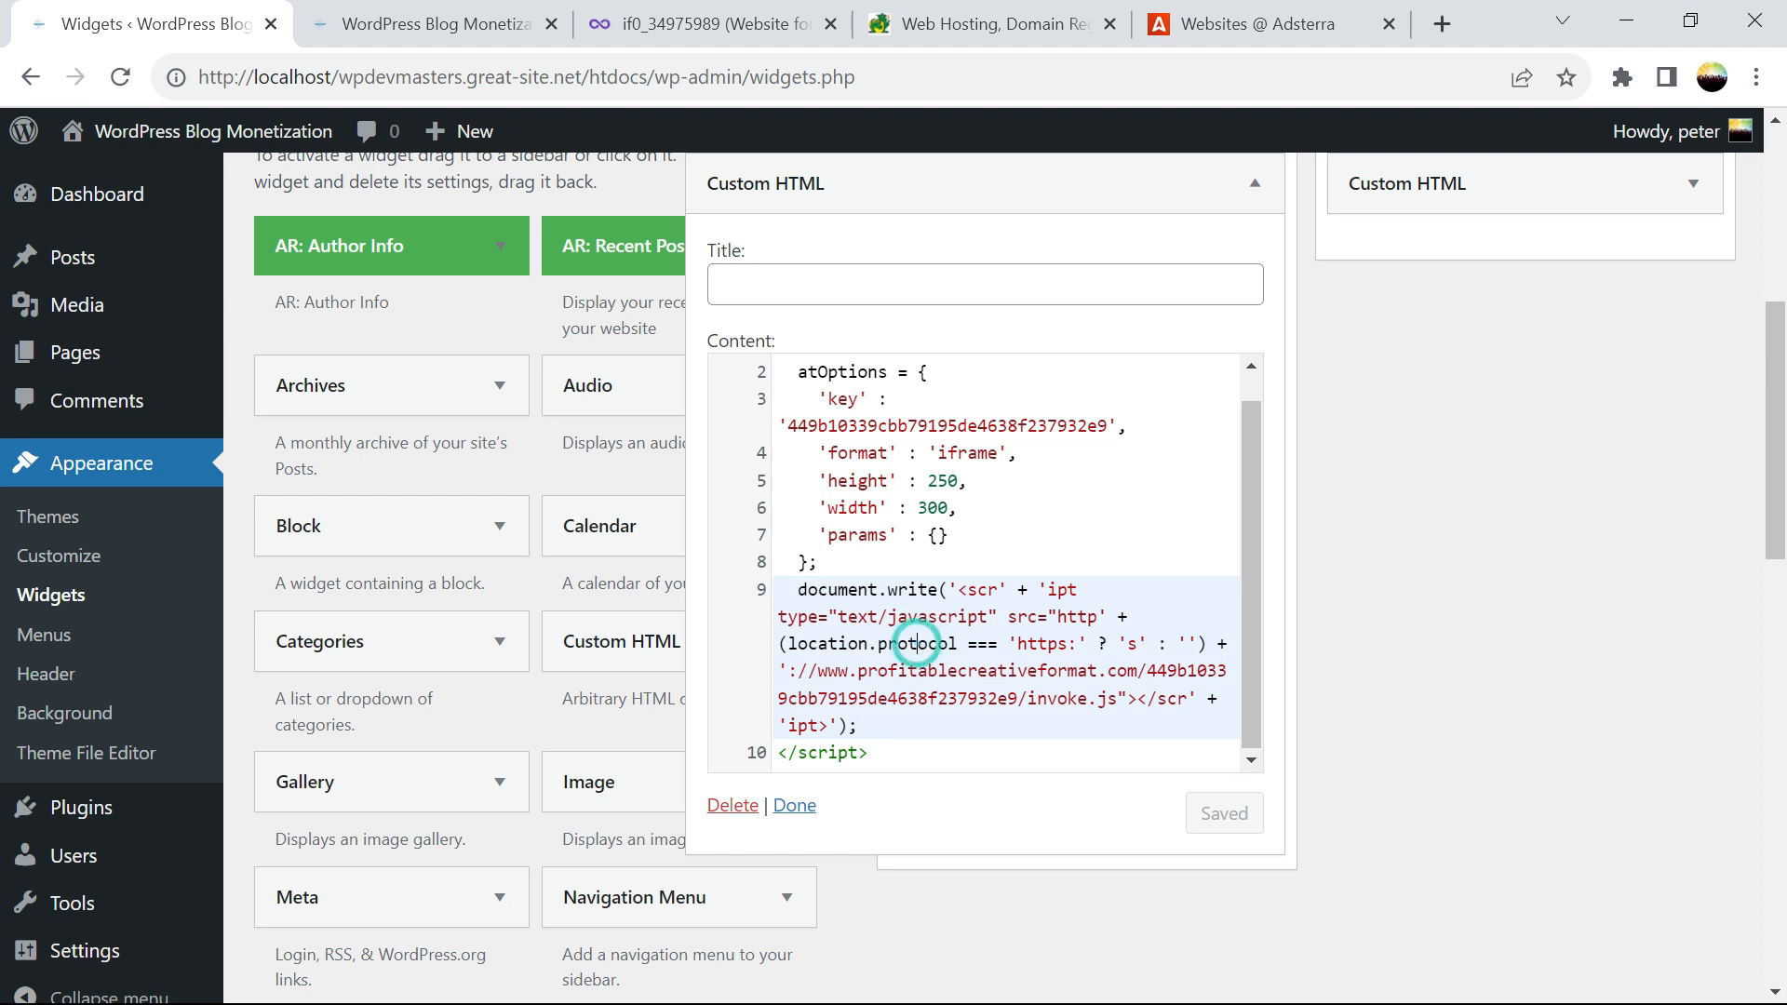
{"action": "key", "text": "ctrl+a"}
{"action": "key", "text": "ctrl+v"}
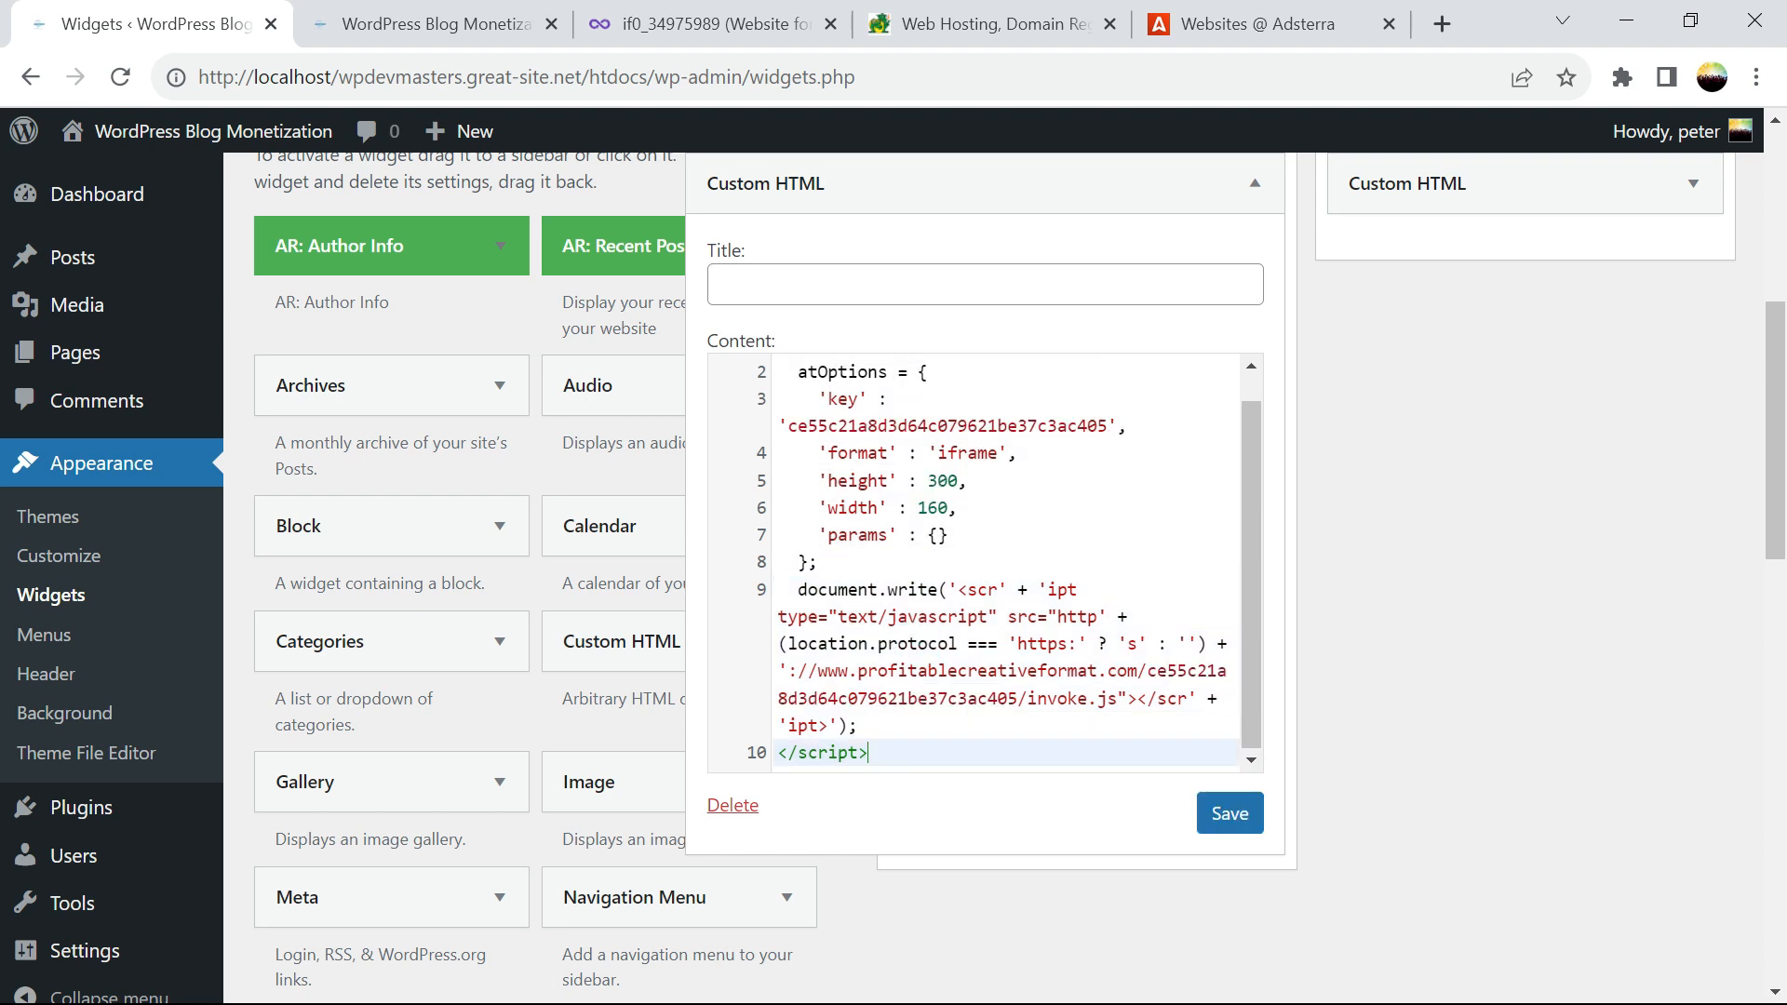
{"action": "left_click", "coordinate": [1227, 816]}
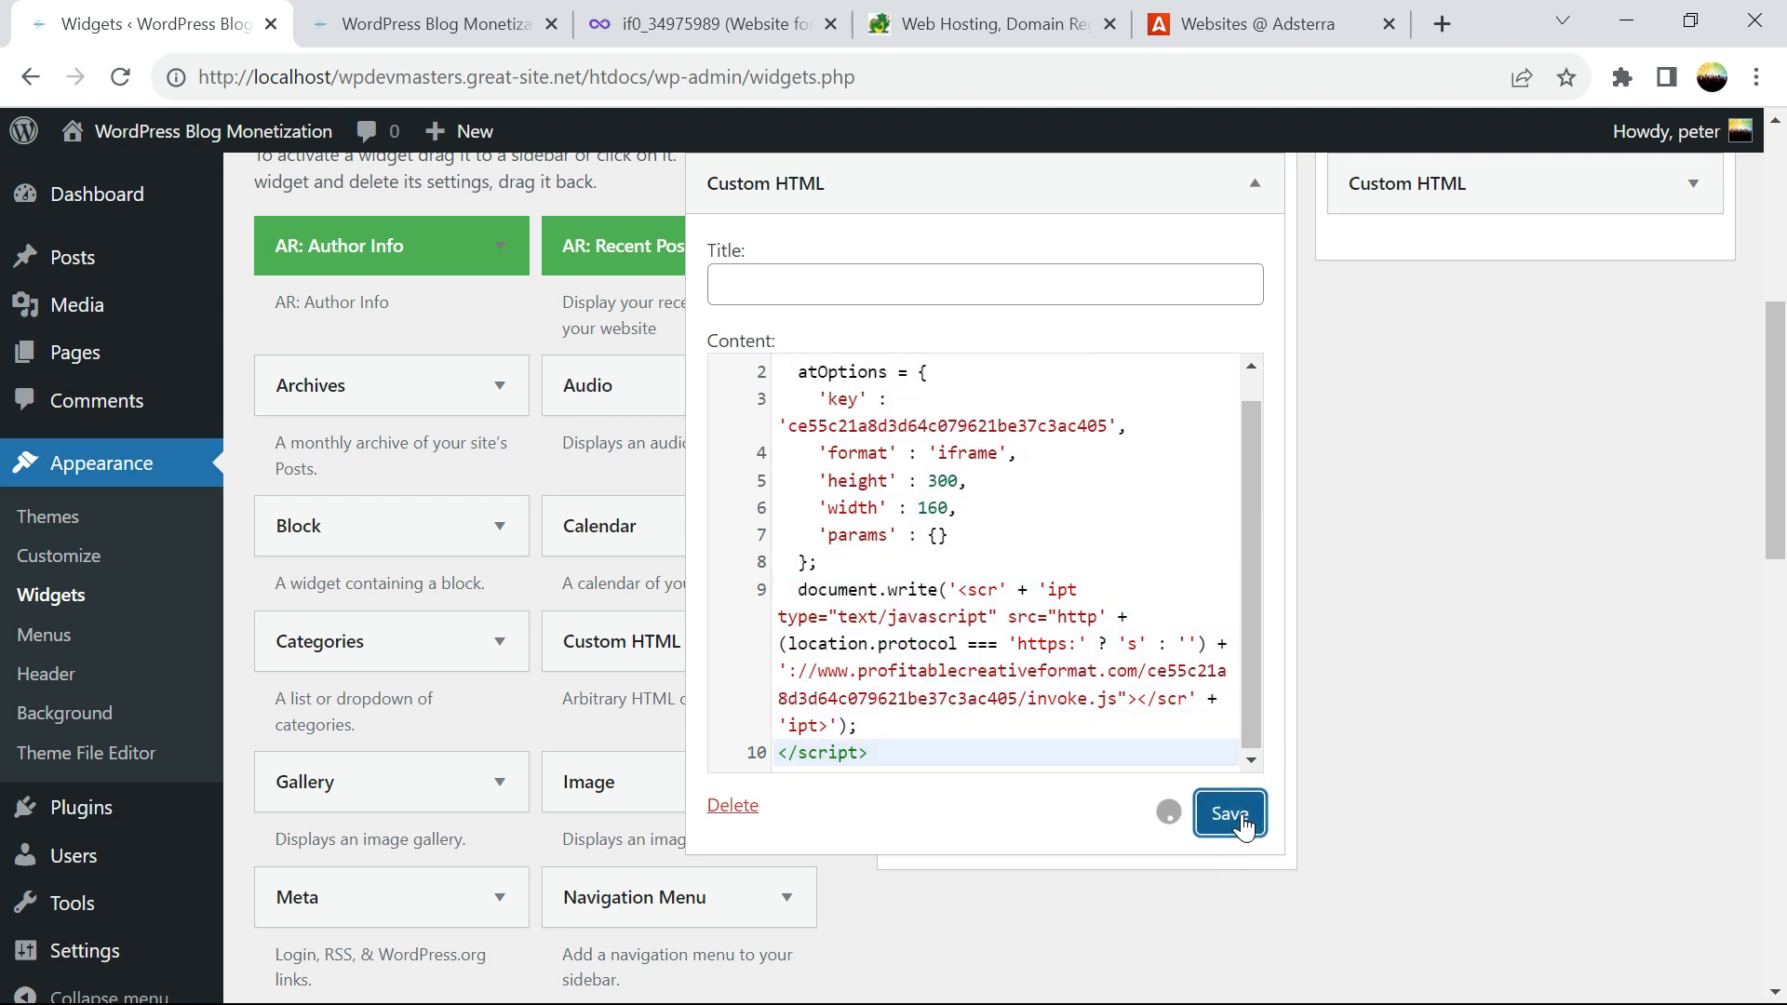
{"action": "left_click", "coordinate": [796, 805]}
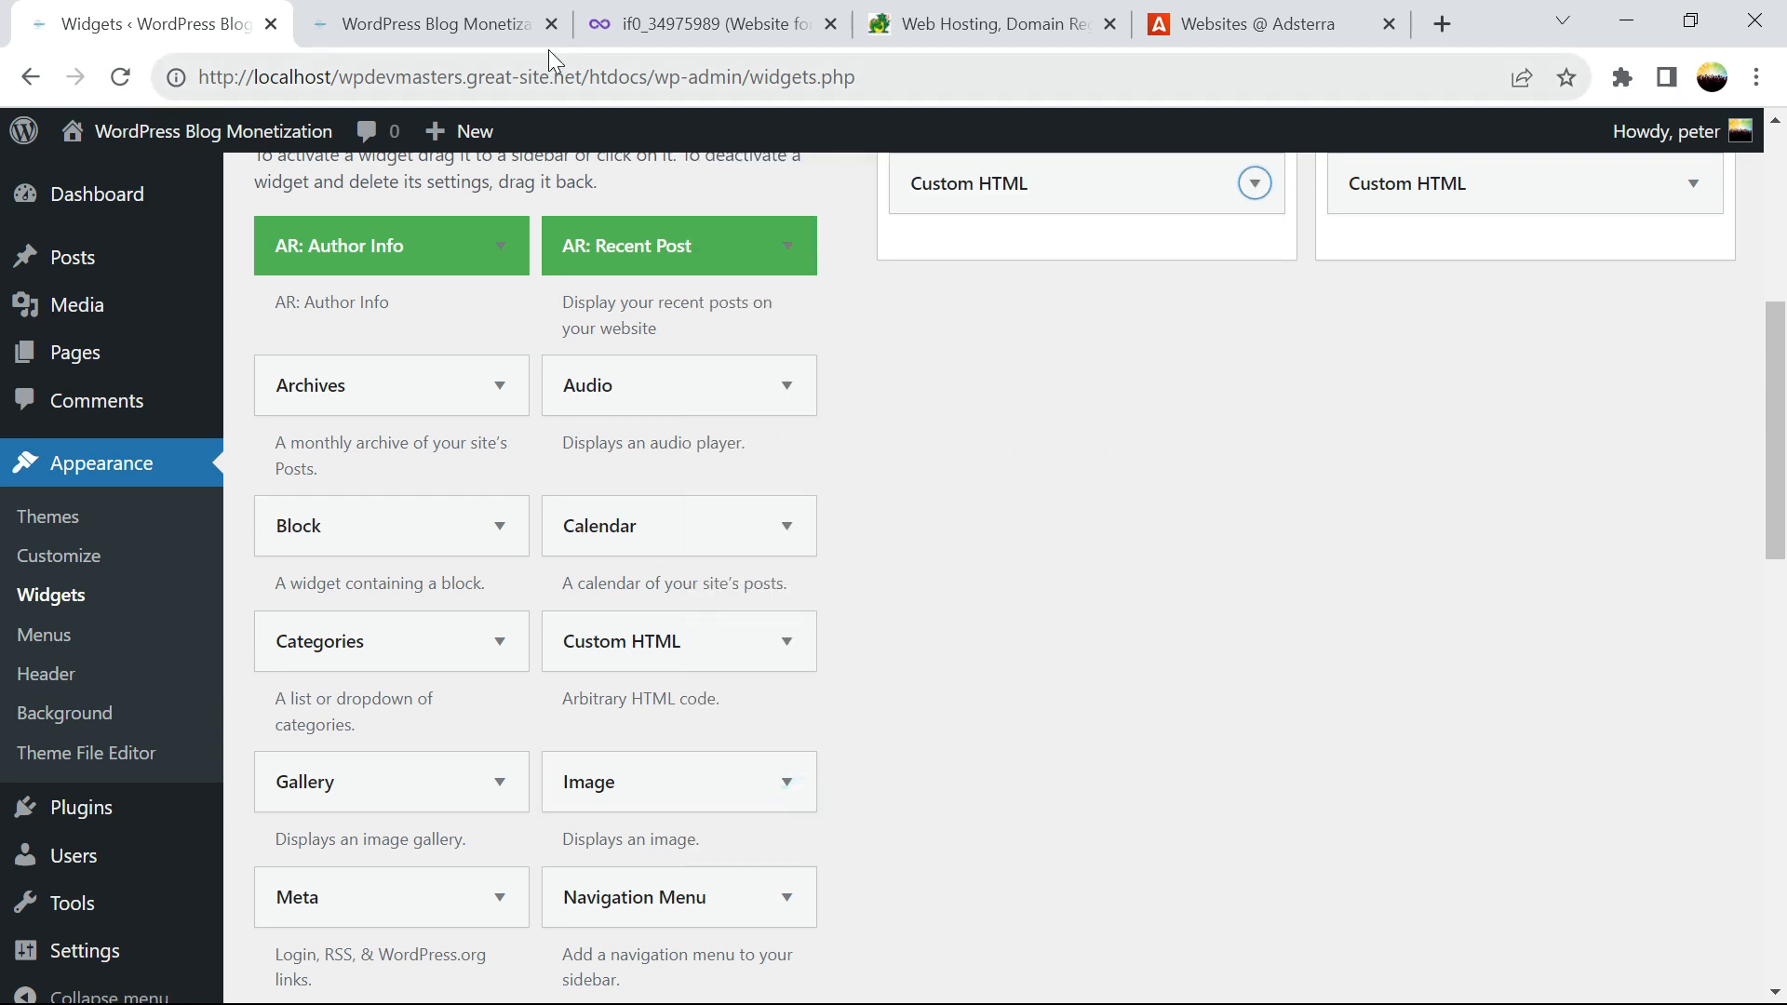
{"action": "left_click", "coordinate": [493, 26]}
{"action": "left_click", "coordinate": [119, 77]}
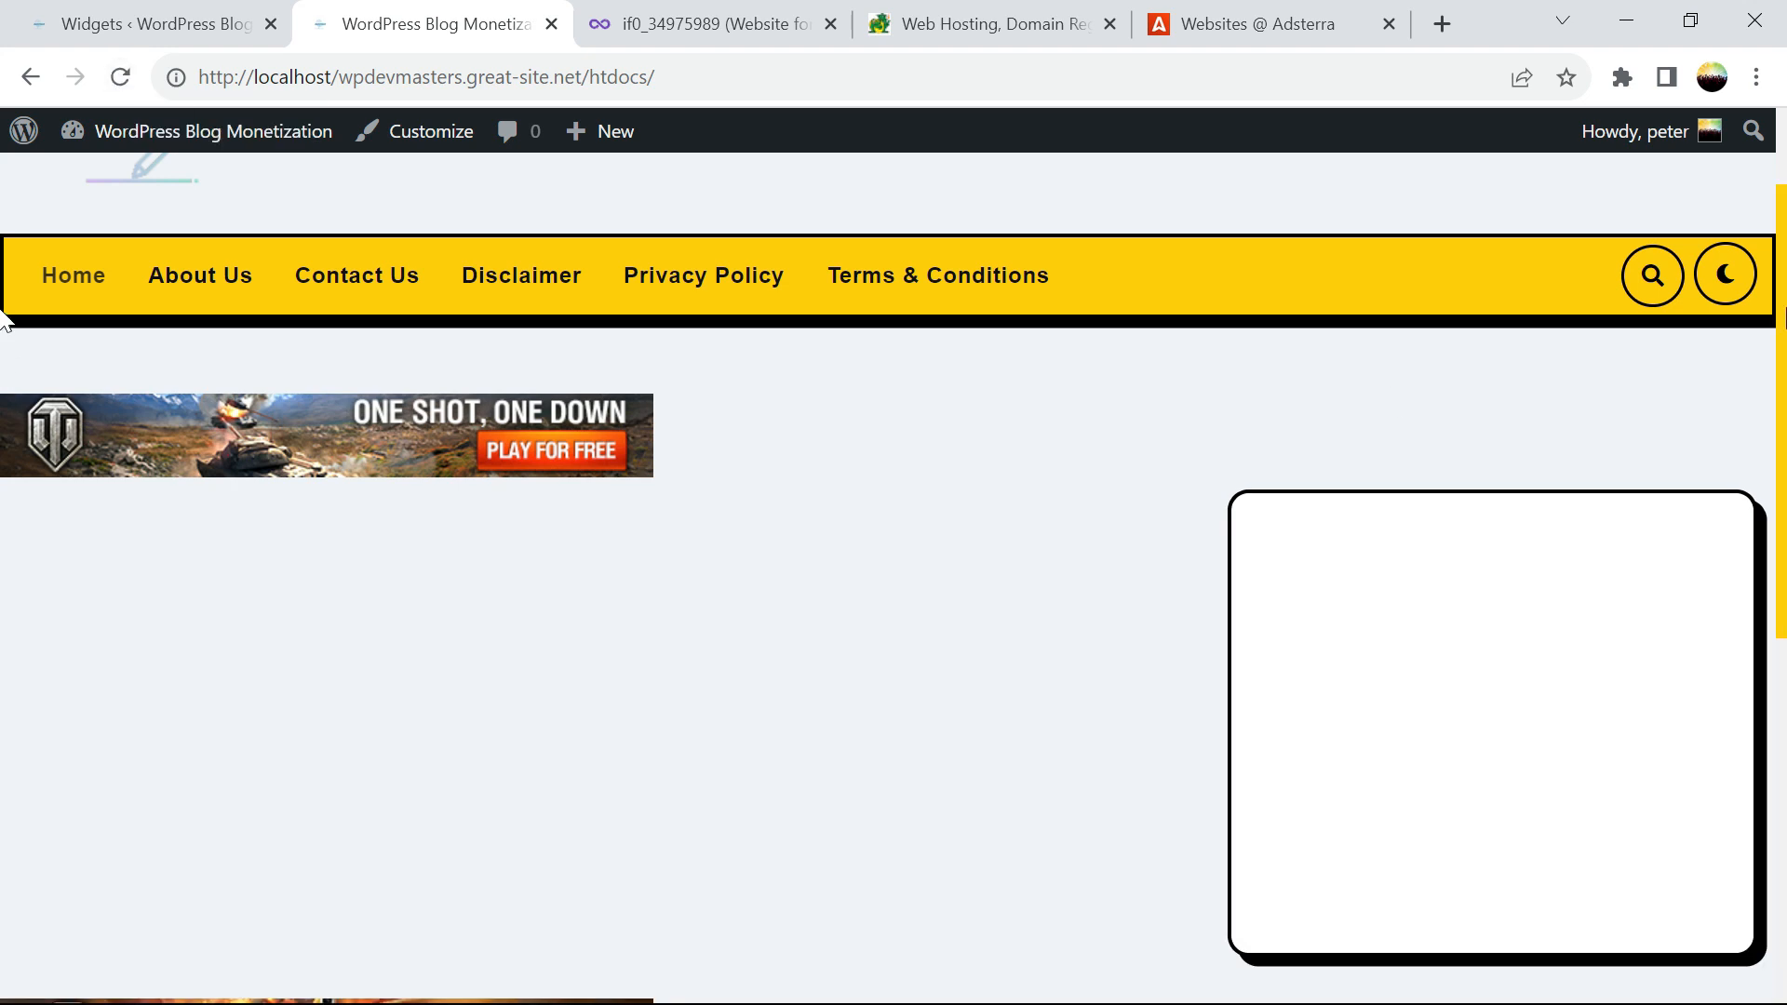
Scroll through the homepage and reload it to check the sidebar banner
{"action": "scroll", "coordinate": [3, 319], "scroll_direction": "down", "scroll_amount": 2}
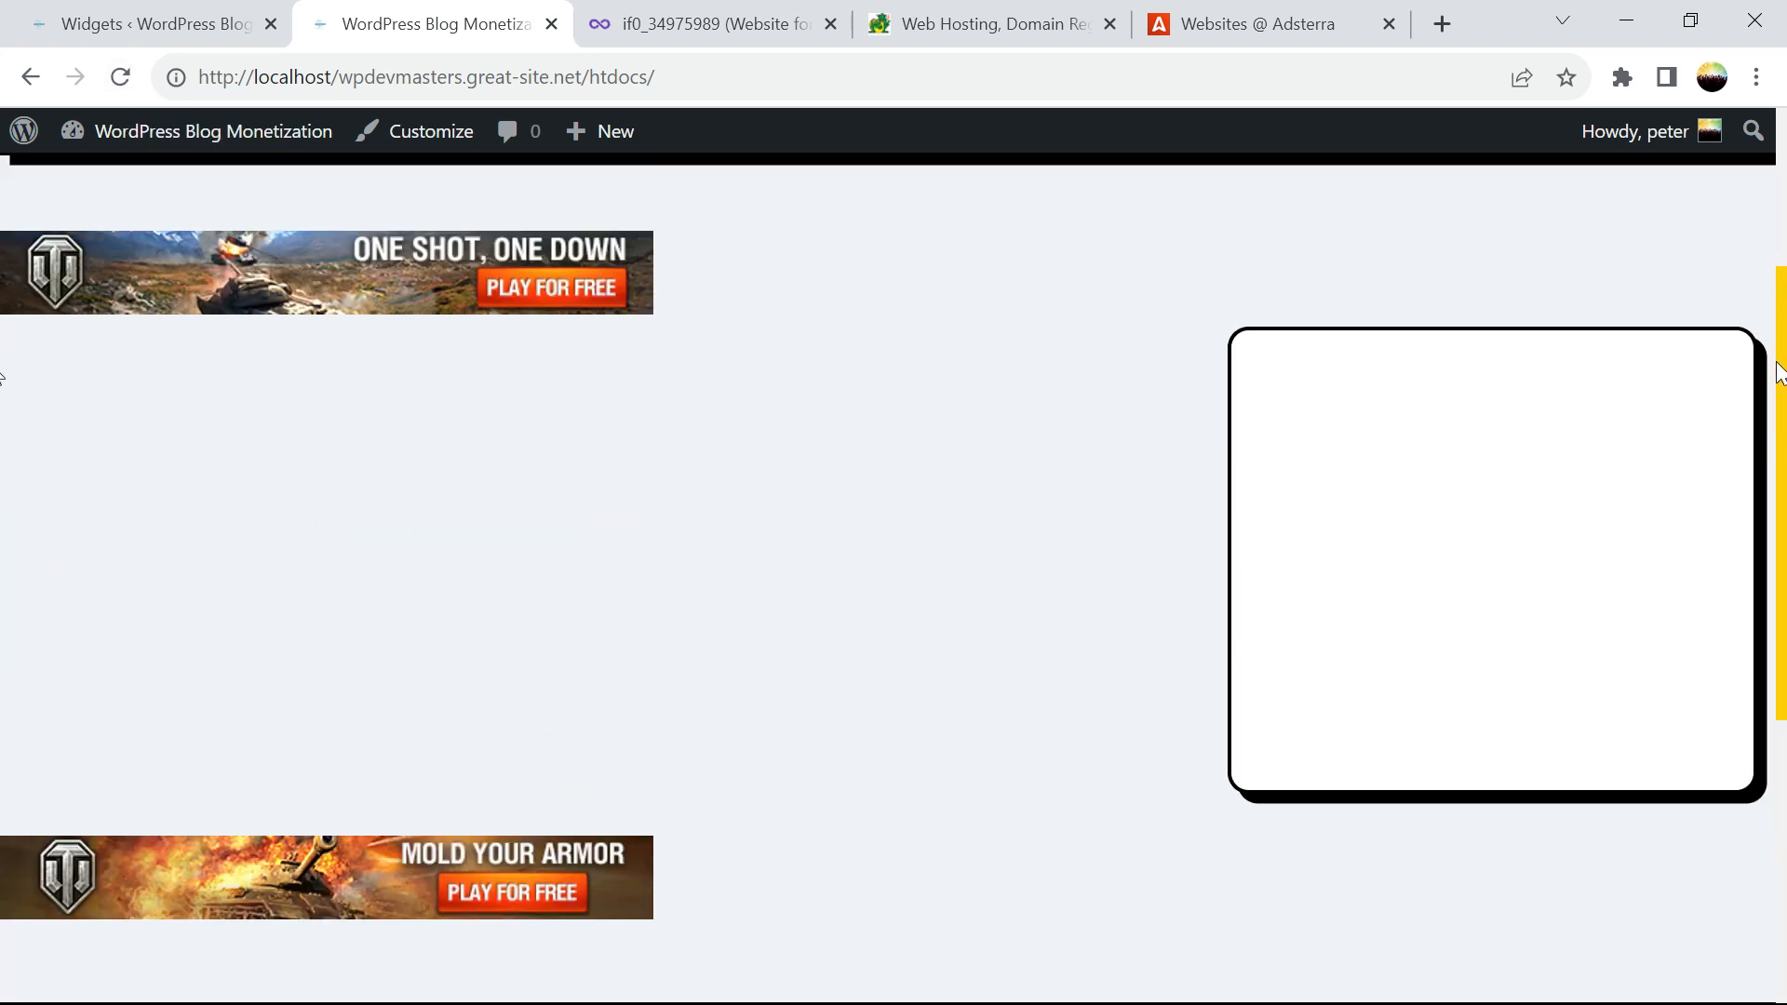
{"action": "left_click_drag", "start_coordinate": [1777, 361], "coordinate": [1762, 397]}
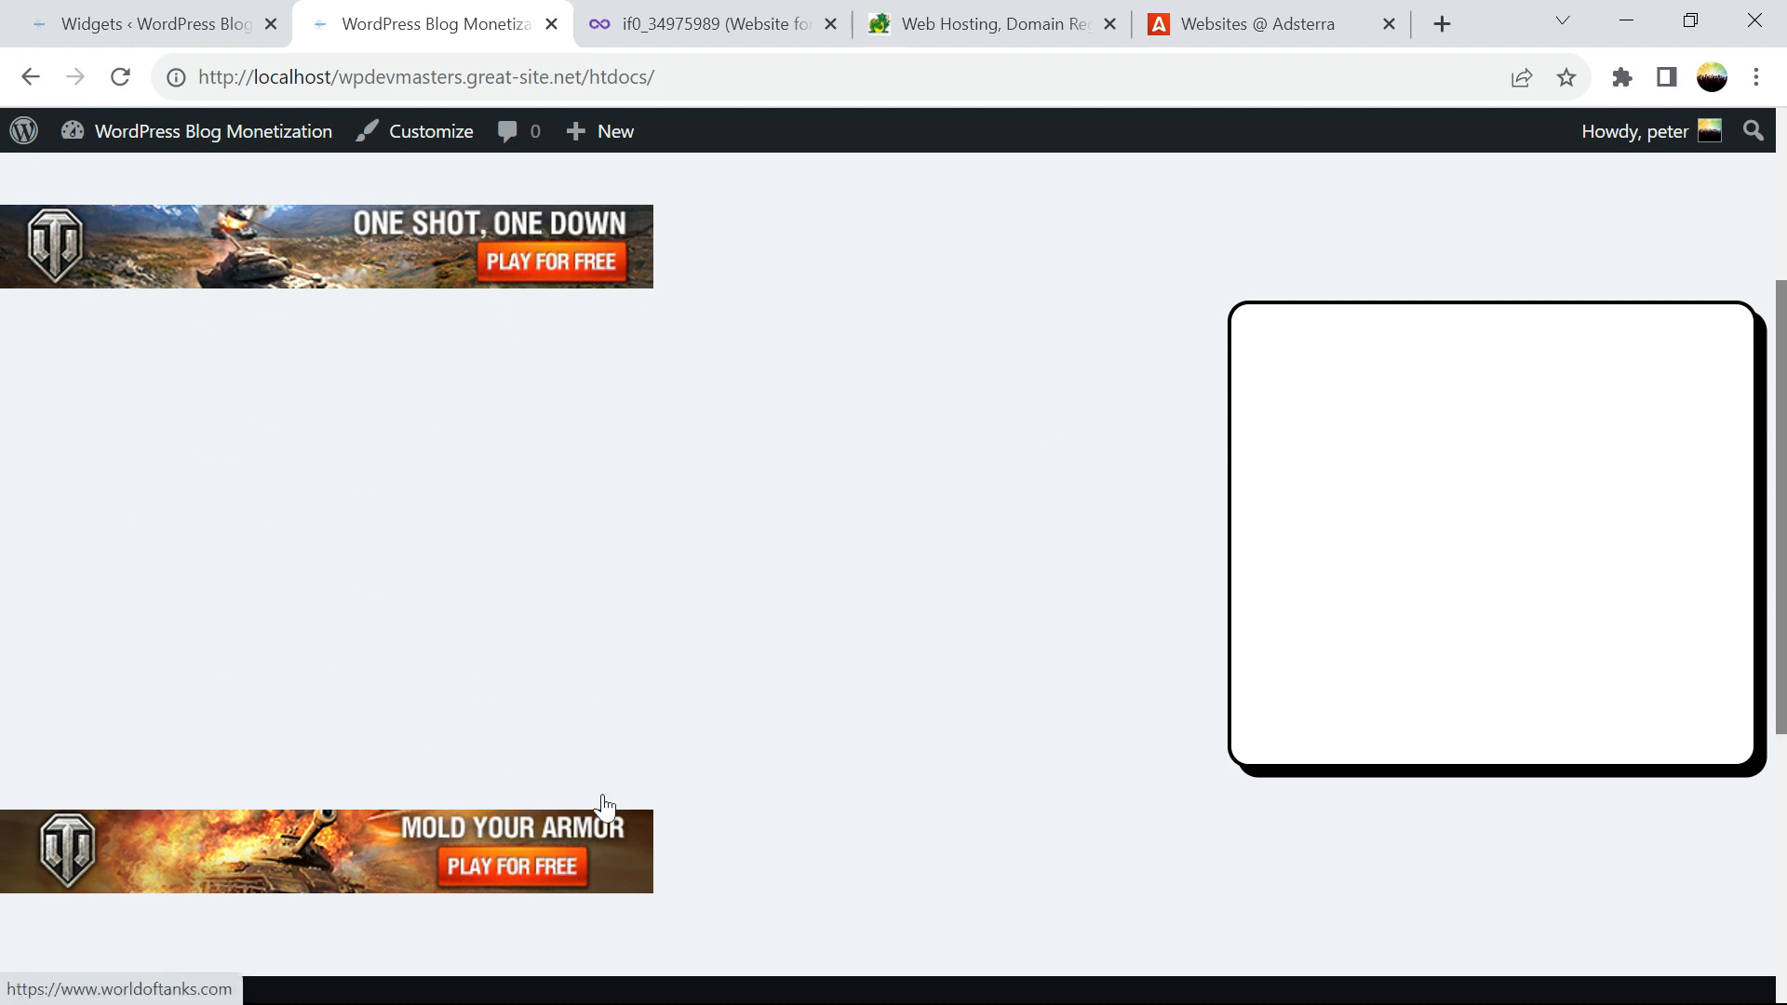
{"action": "scroll", "coordinate": [4, 447], "scroll_direction": "down", "scroll_amount": 1}
{"action": "scroll", "coordinate": [4, 456], "scroll_direction": "down", "scroll_amount": 2}
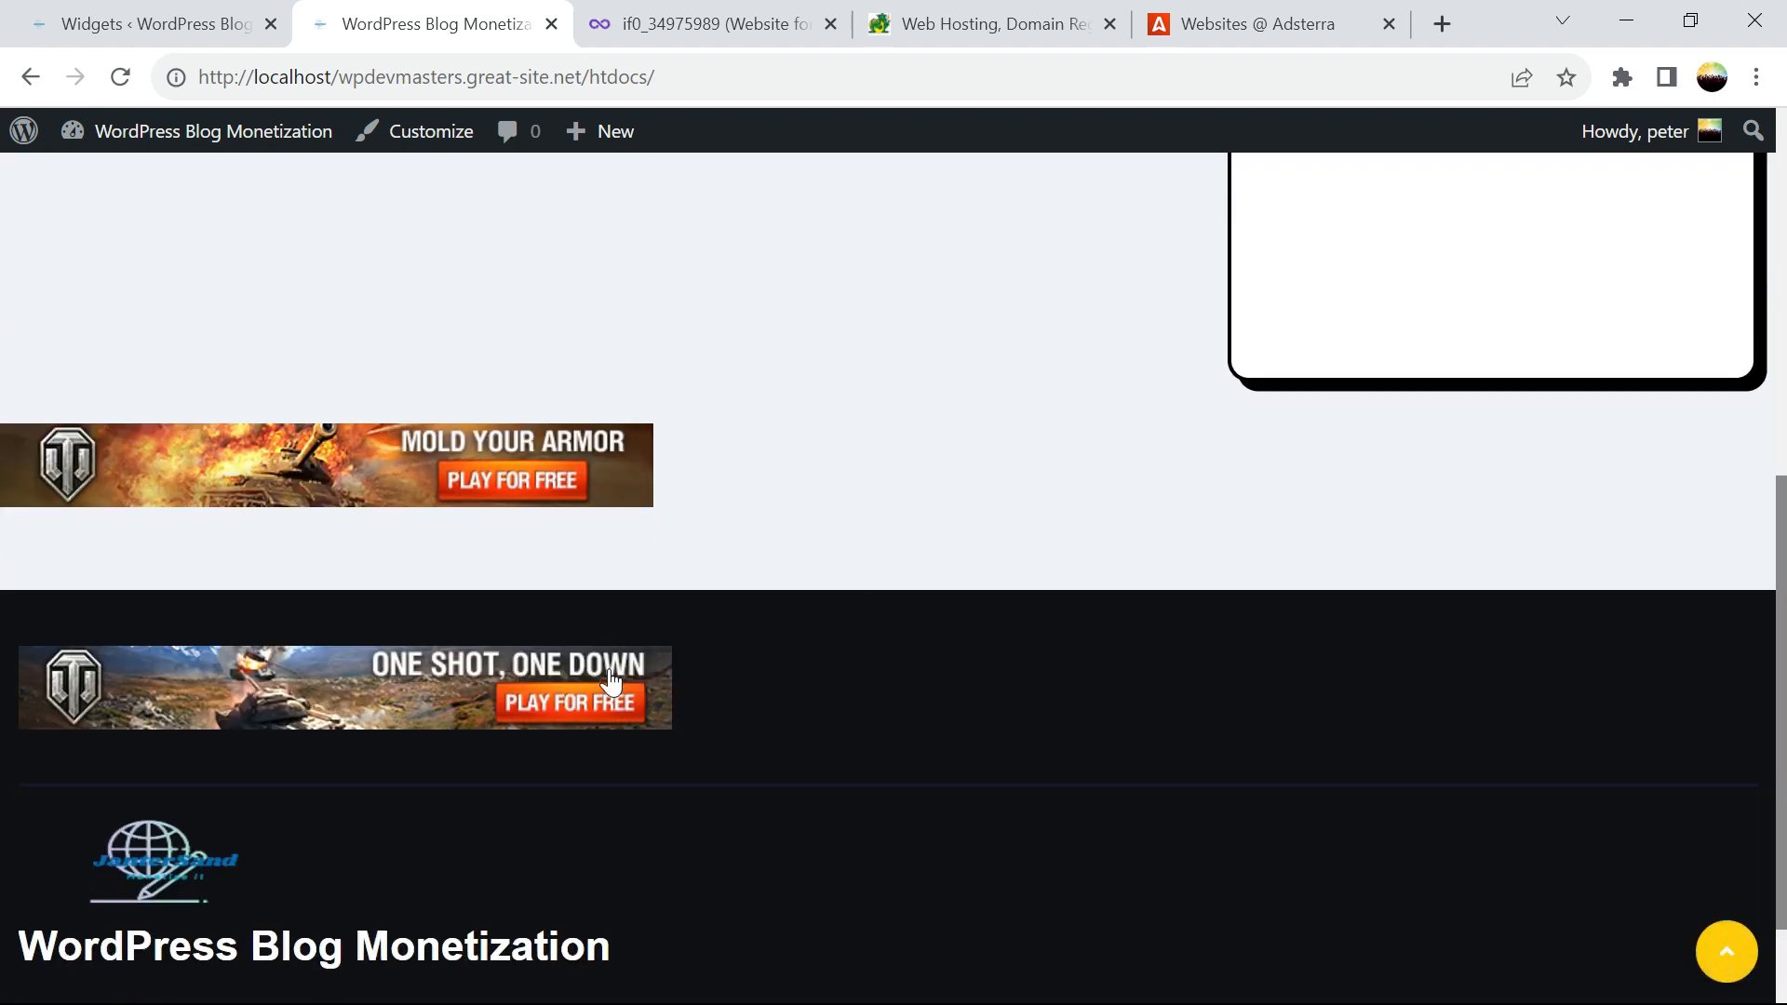
{"action": "scroll", "coordinate": [4, 447], "scroll_direction": "up", "scroll_amount": 4}
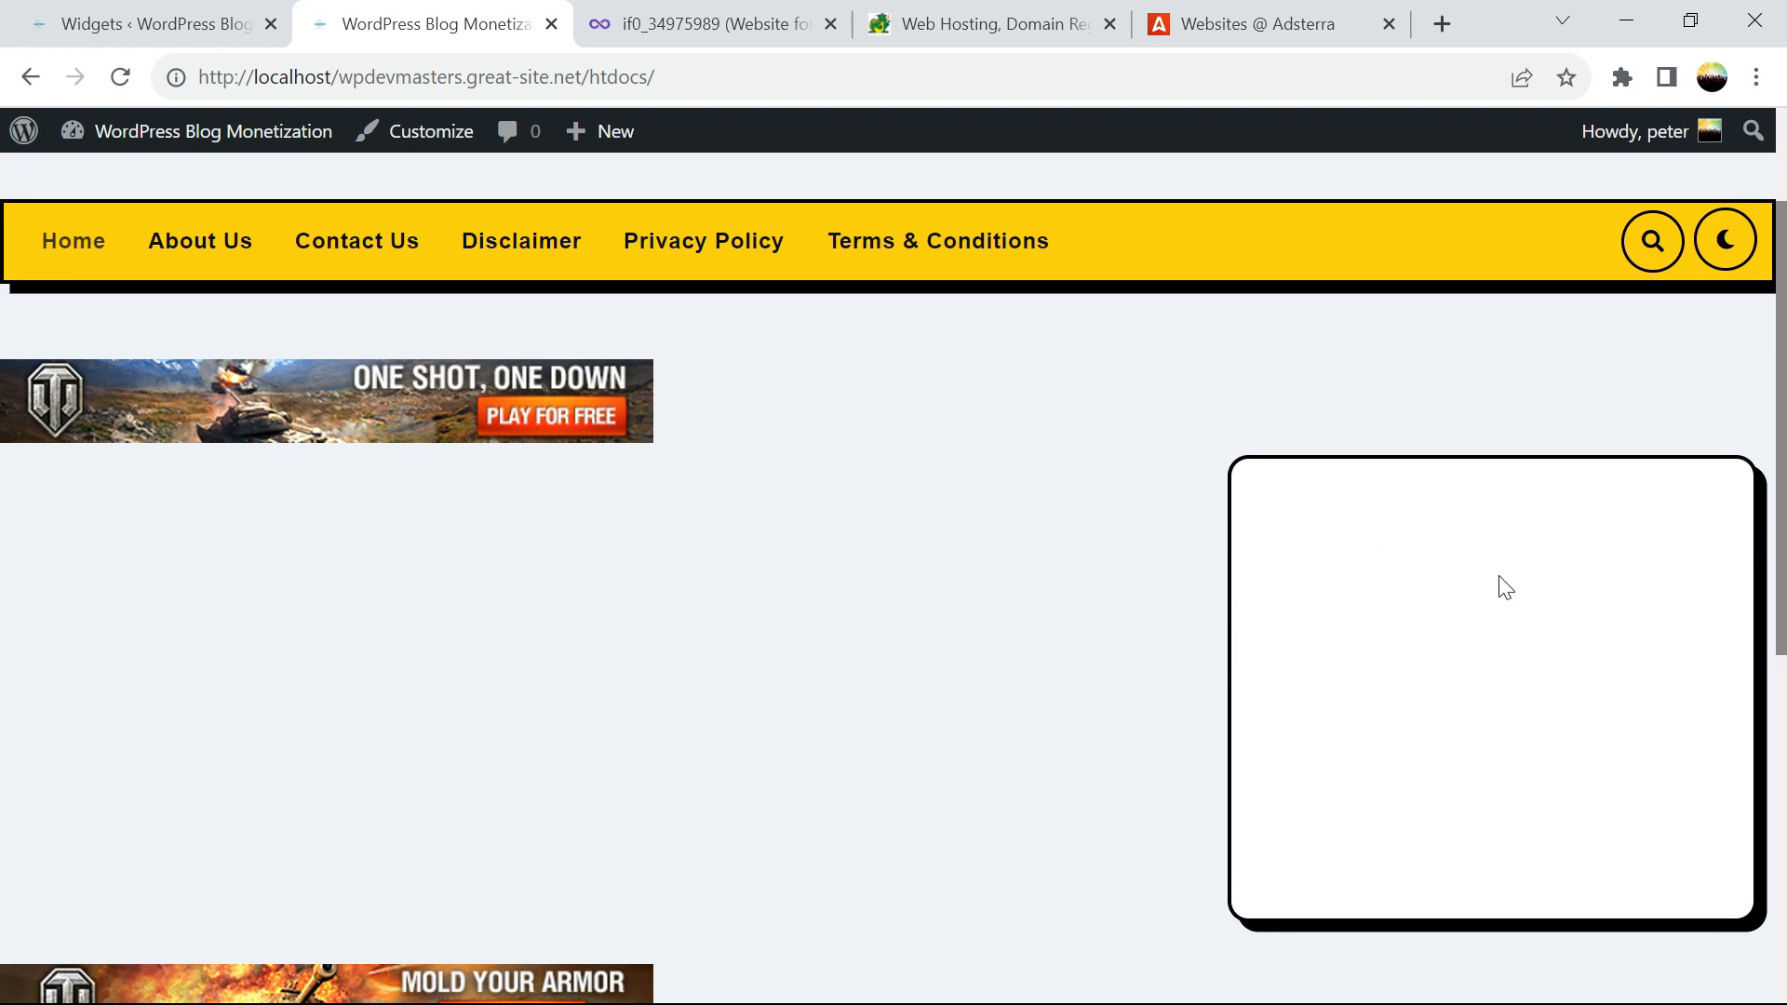
{"action": "left_click", "coordinate": [123, 78]}
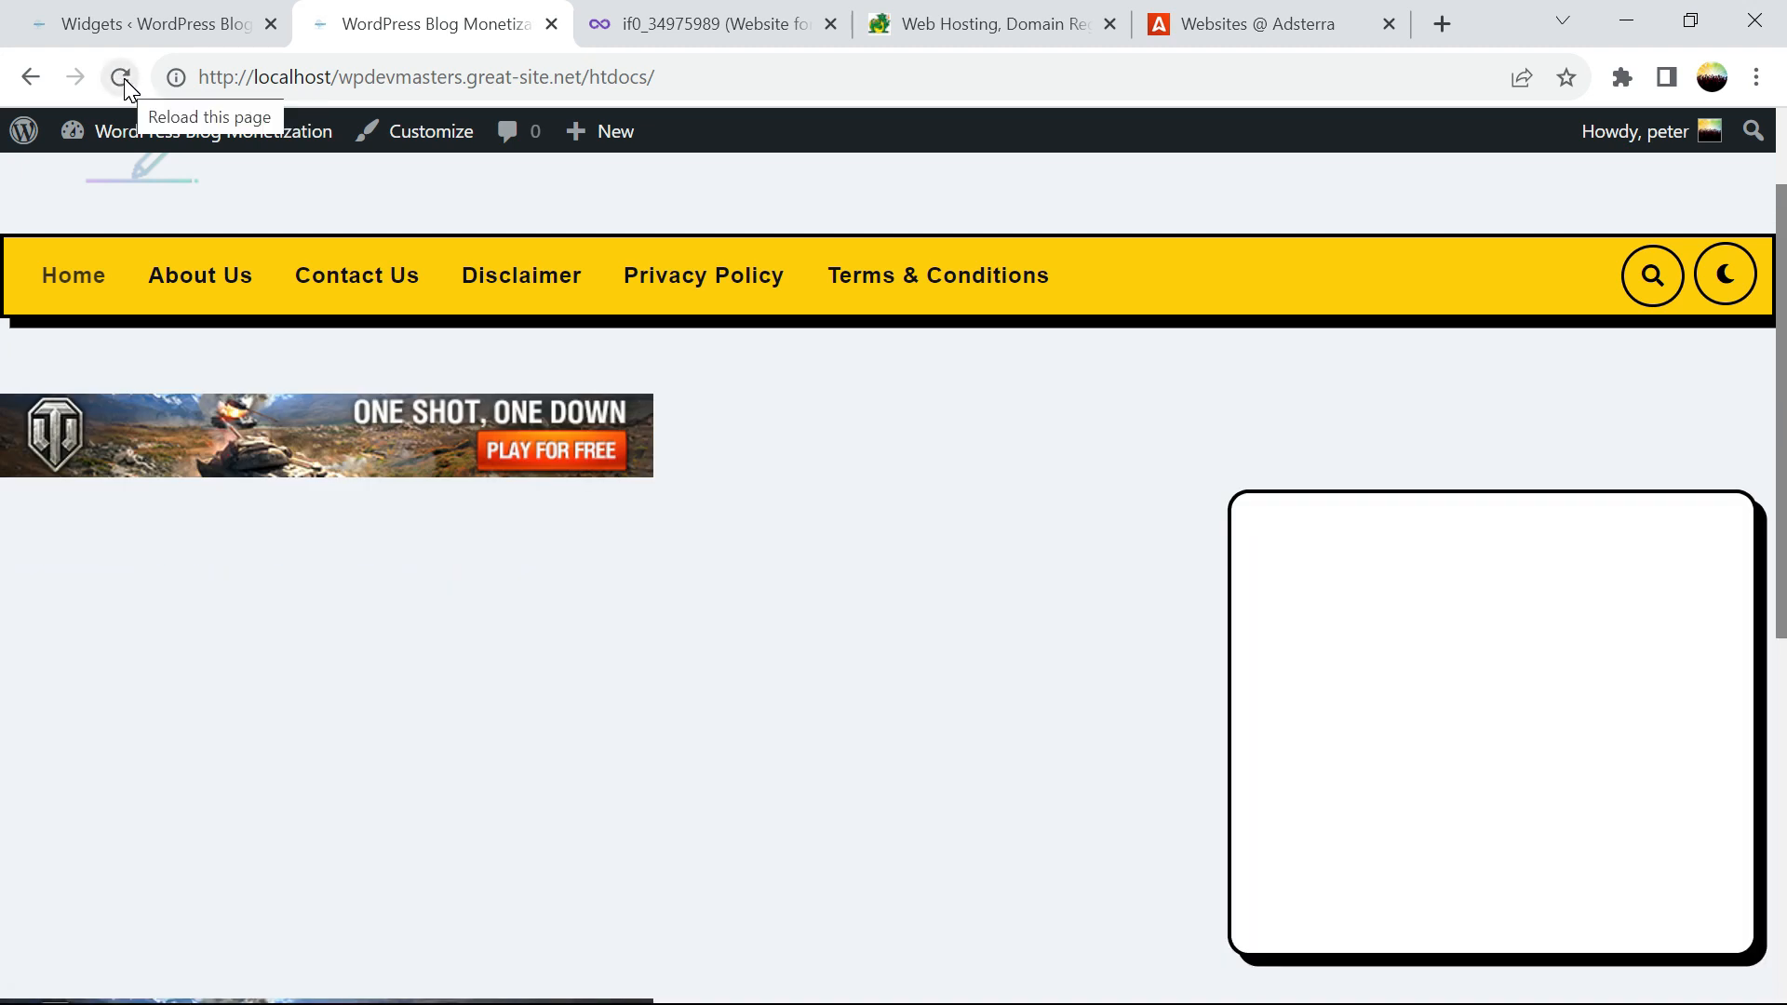
Reload the homepage again until the 160x300 'MOLD YOUR ARMOR' ad appears in the sidebar box
{"action": "left_click_drag", "start_coordinate": [1779, 212], "coordinate": [1773, 282]}
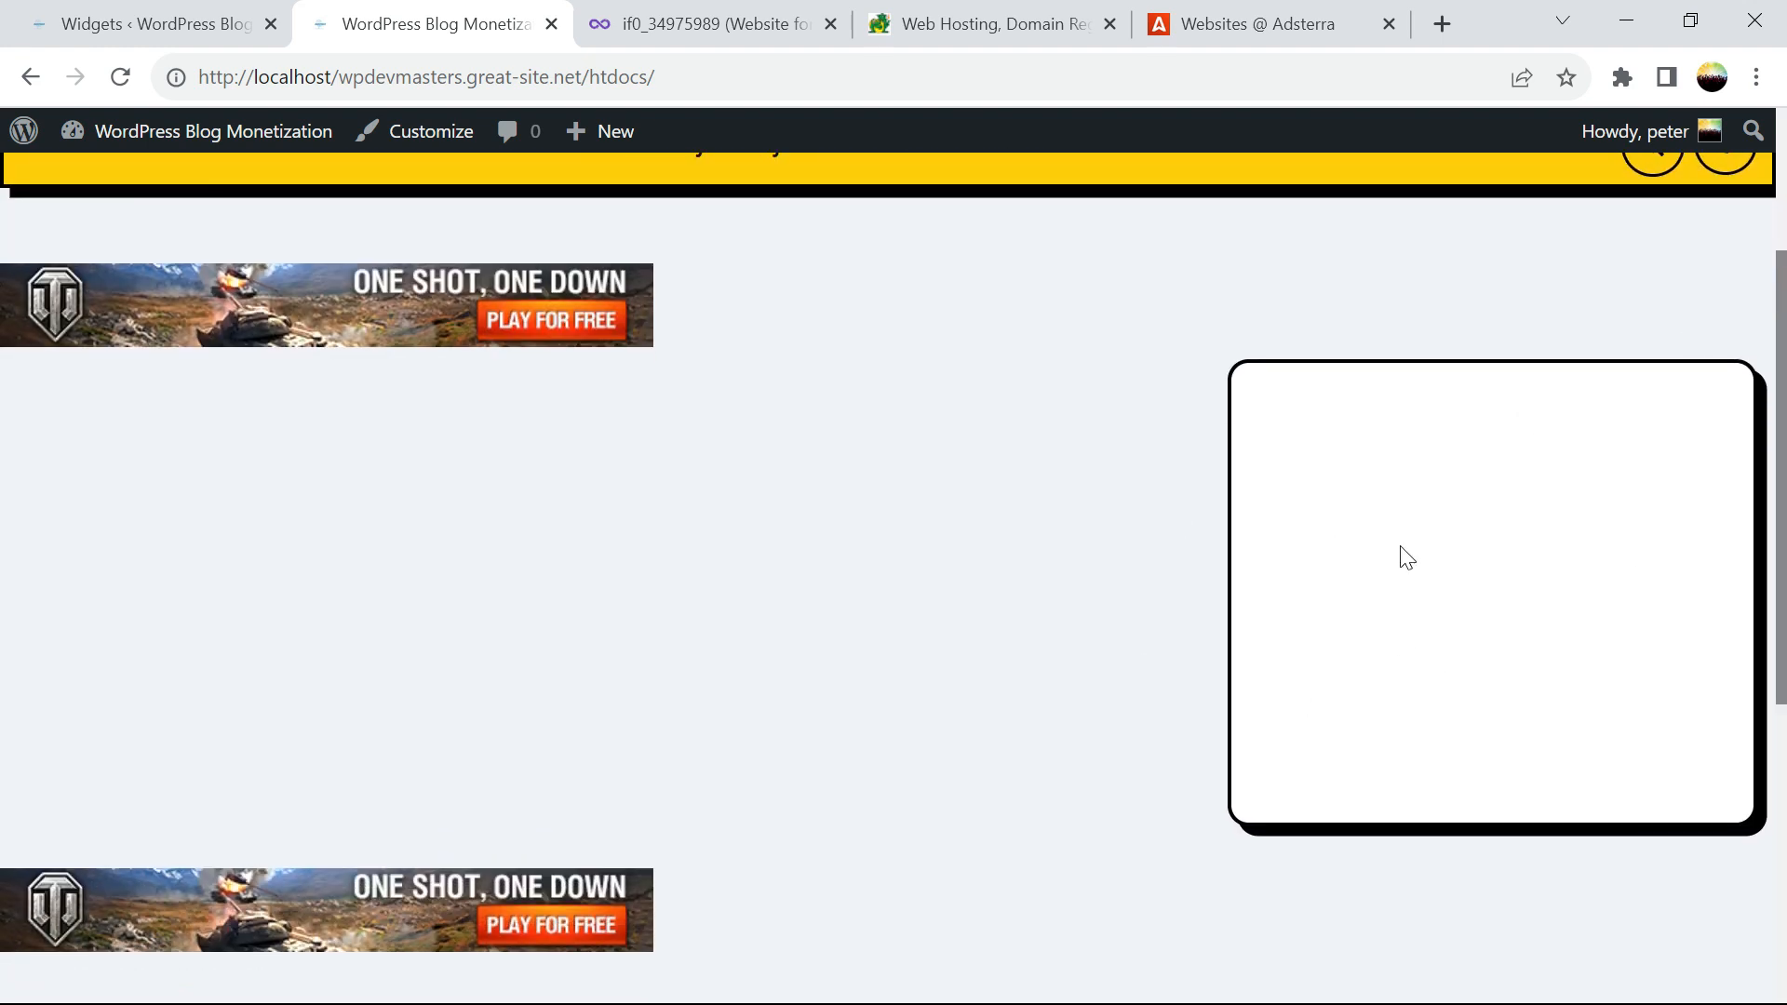
{"action": "mouse_move", "coordinate": [1784, 456]}
{"action": "left_mouse_down"}
{"action": "mouse_move", "coordinate": [1785, 508]}
{"action": "mouse_move", "coordinate": [1785, 465]}
{"action": "left_mouse_up"}
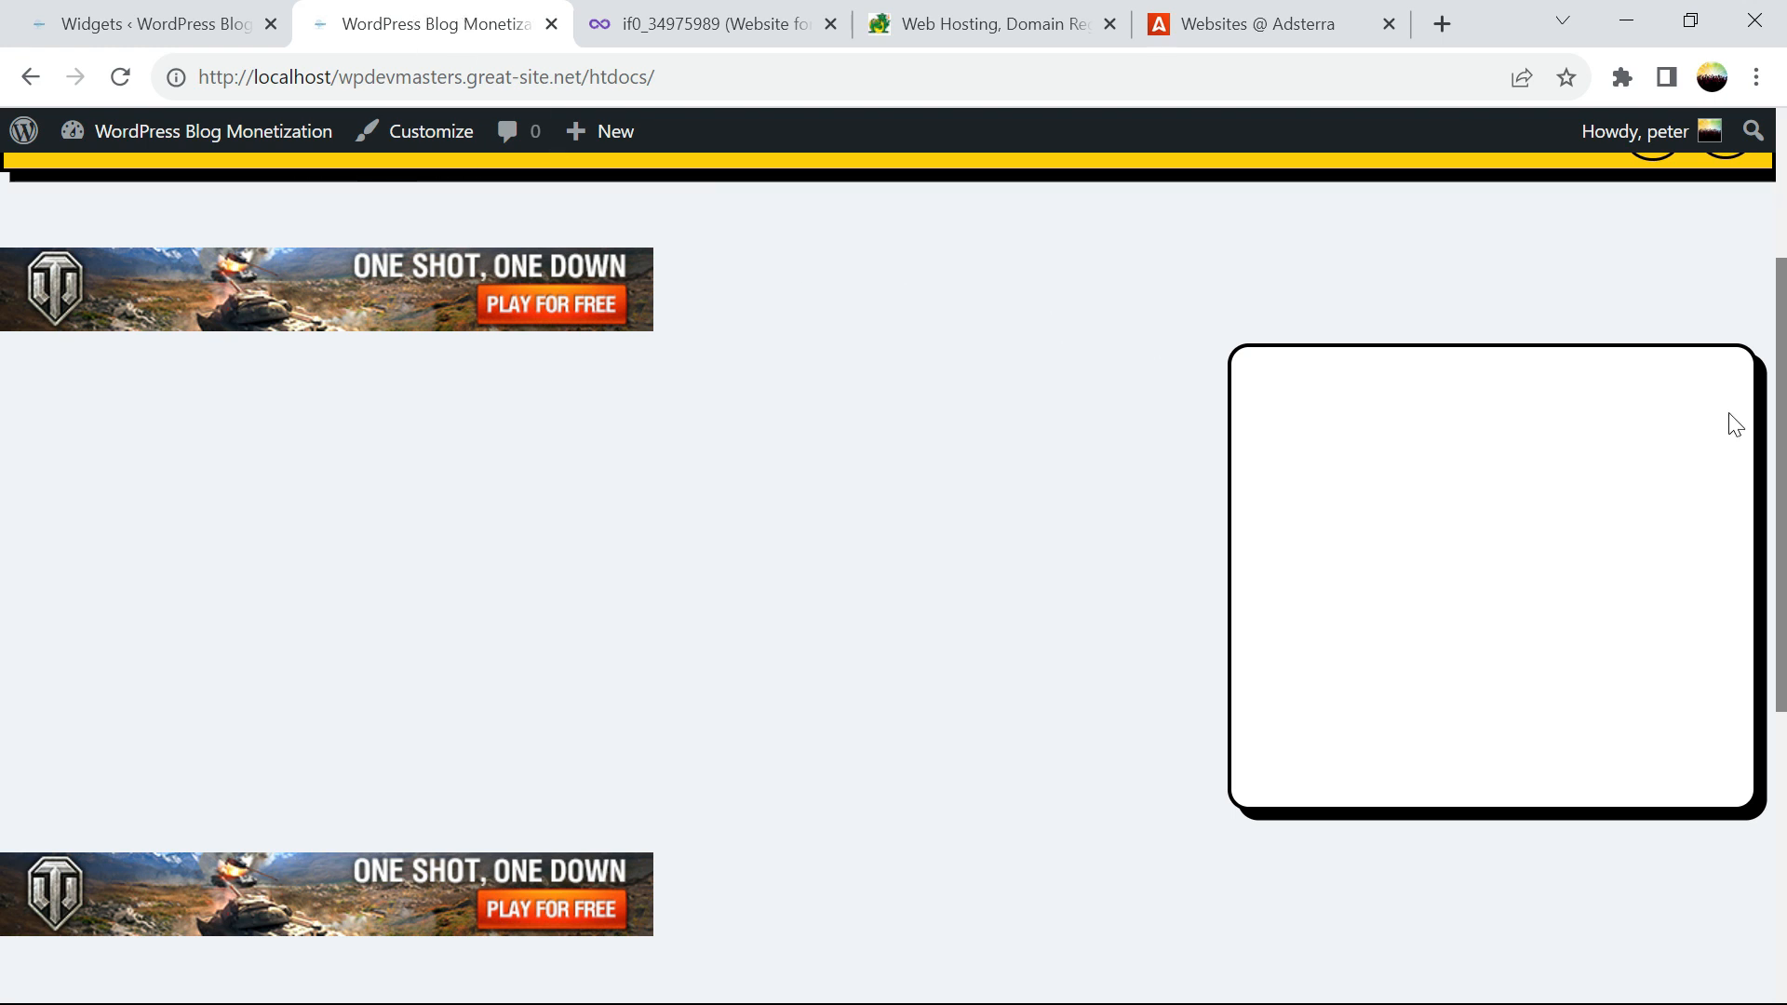
{"action": "scroll", "coordinate": [1735, 424], "scroll_direction": "up", "scroll_amount": 3}
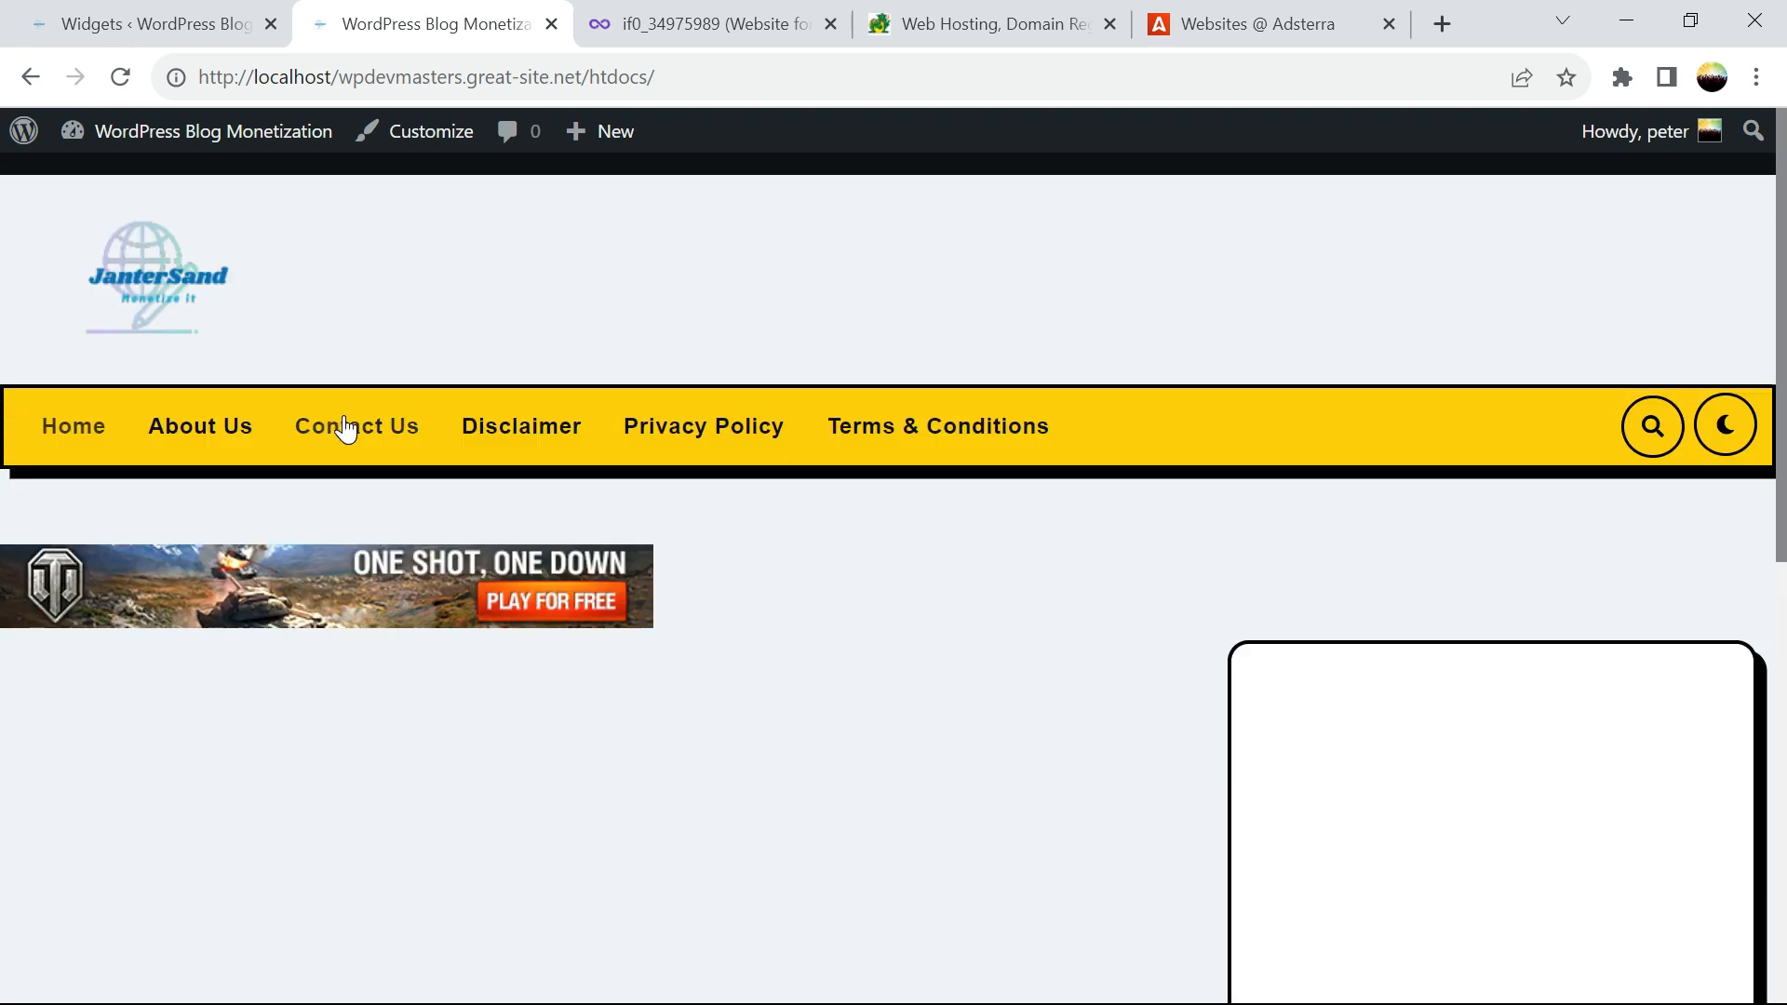
{"action": "scroll", "coordinate": [1526, 440], "scroll_direction": "down", "scroll_amount": 5}
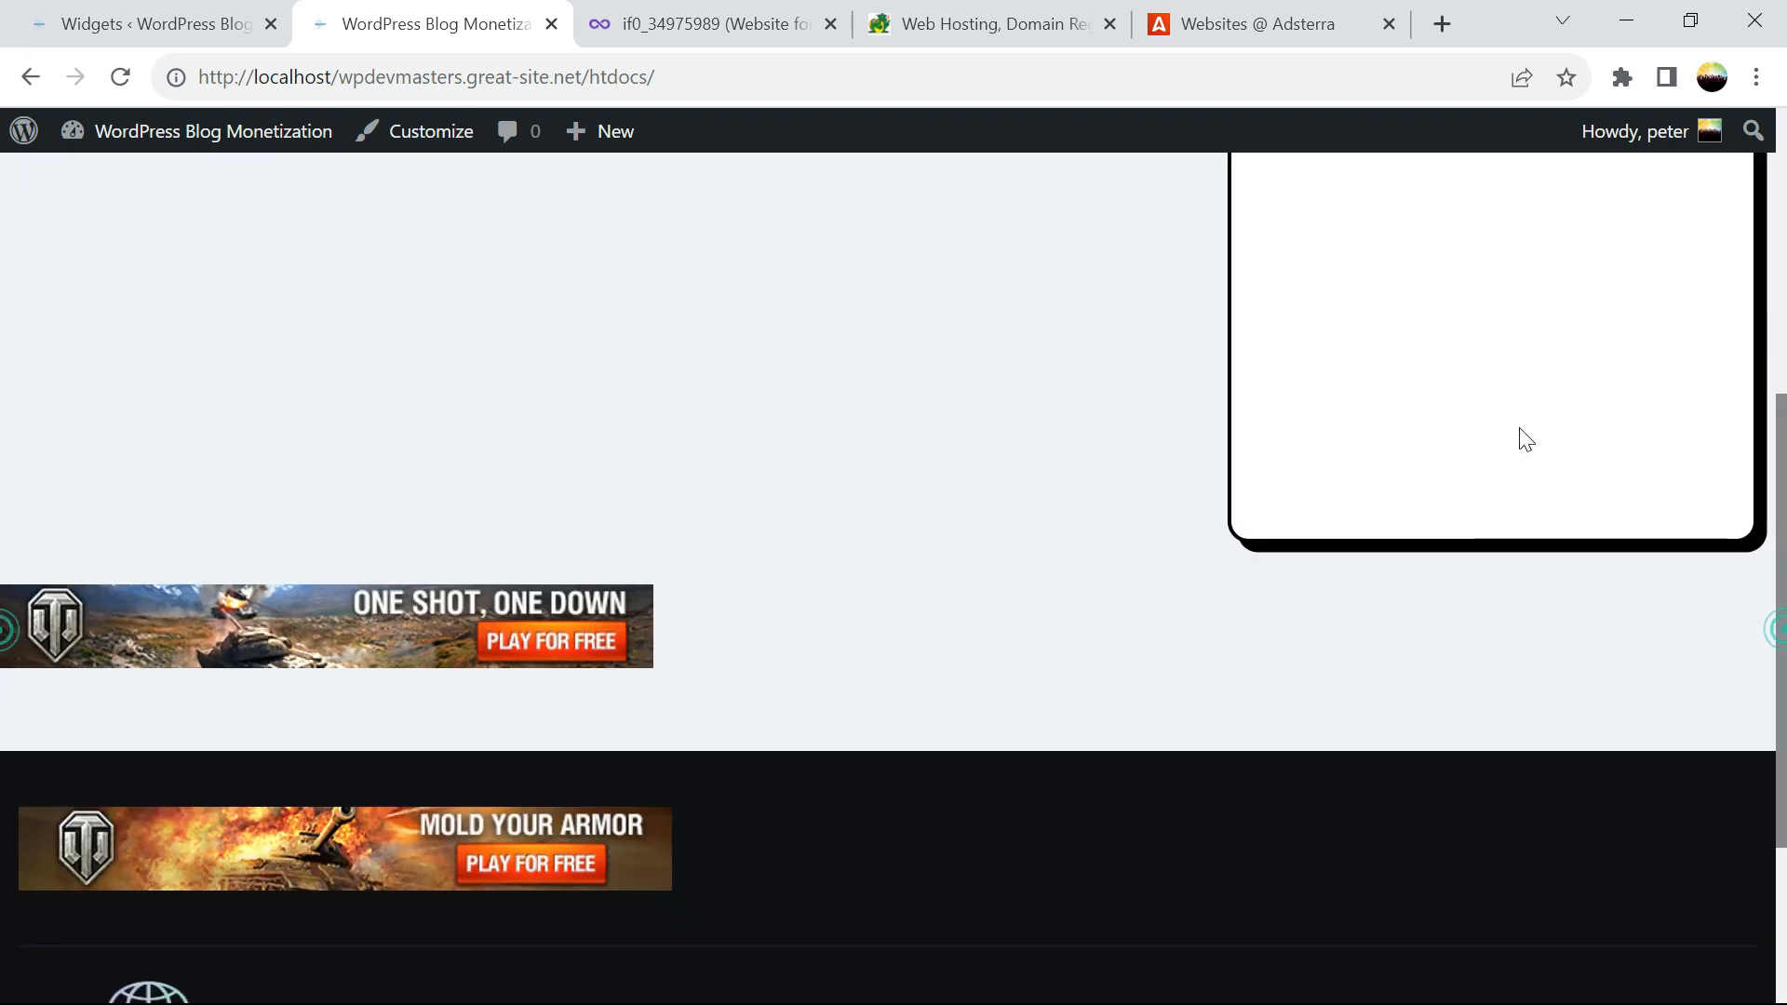
{"action": "scroll", "coordinate": [5, 549], "scroll_direction": "up", "scroll_amount": 4}
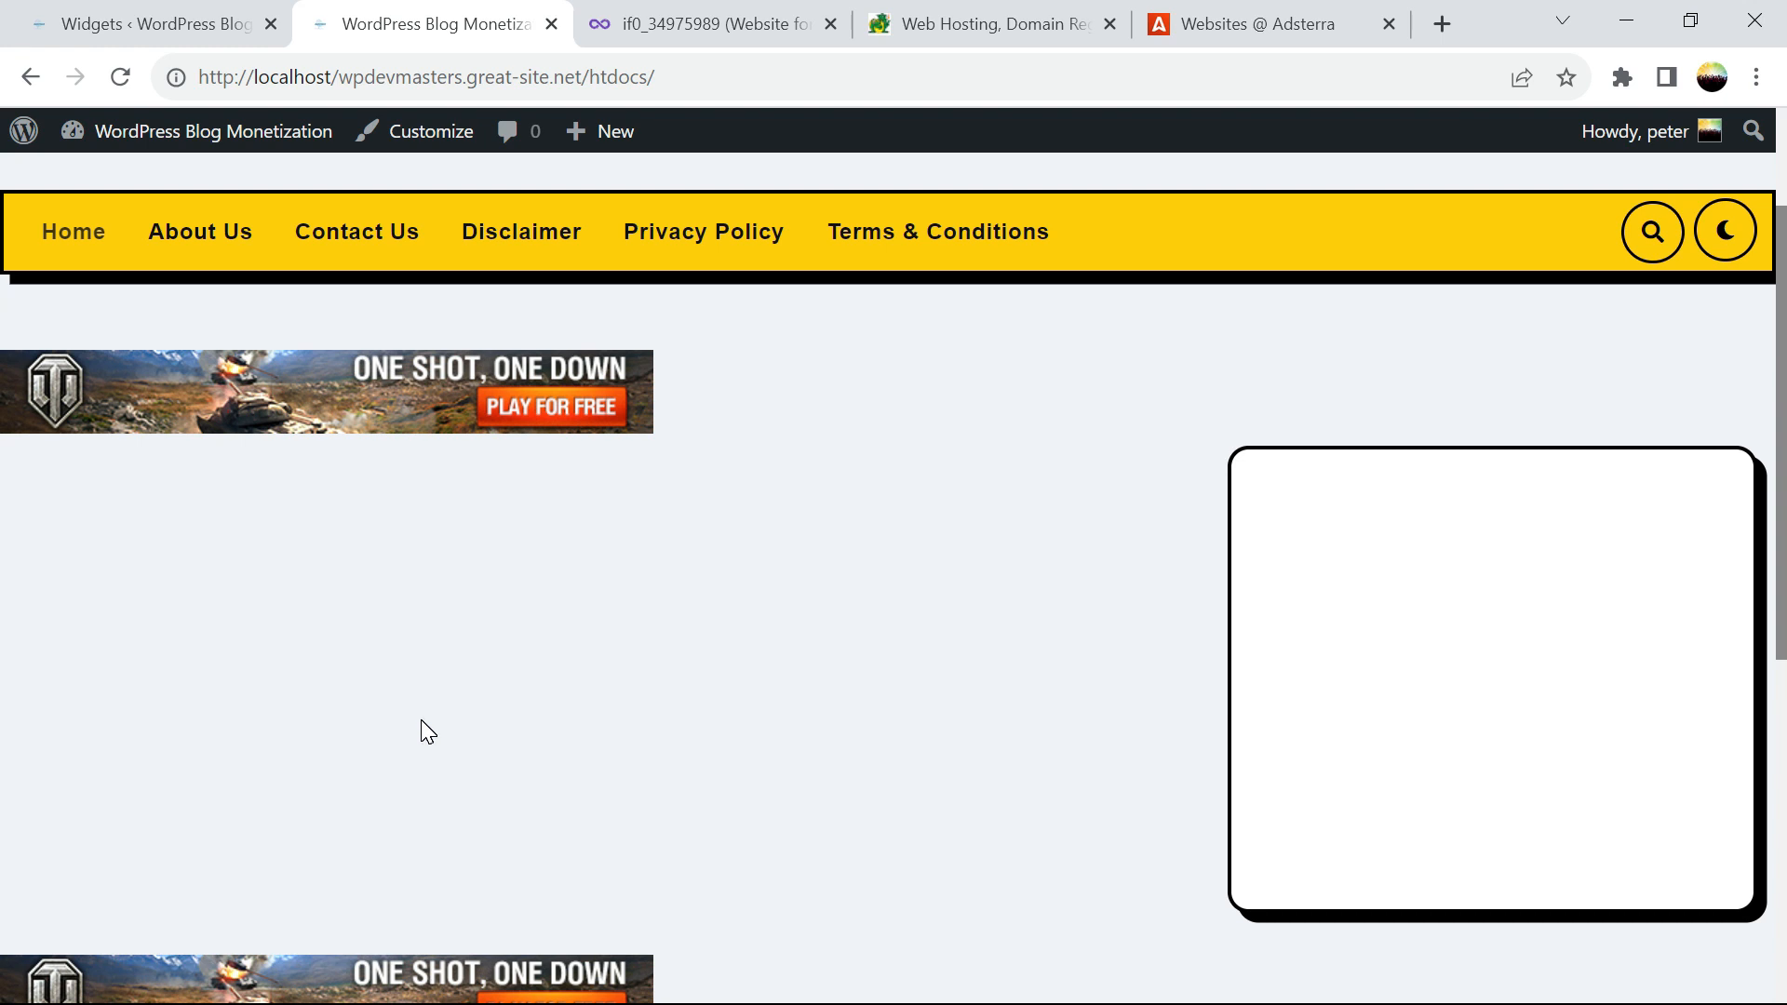
{"action": "scroll", "coordinate": [5, 507], "scroll_direction": "down", "scroll_amount": 6}
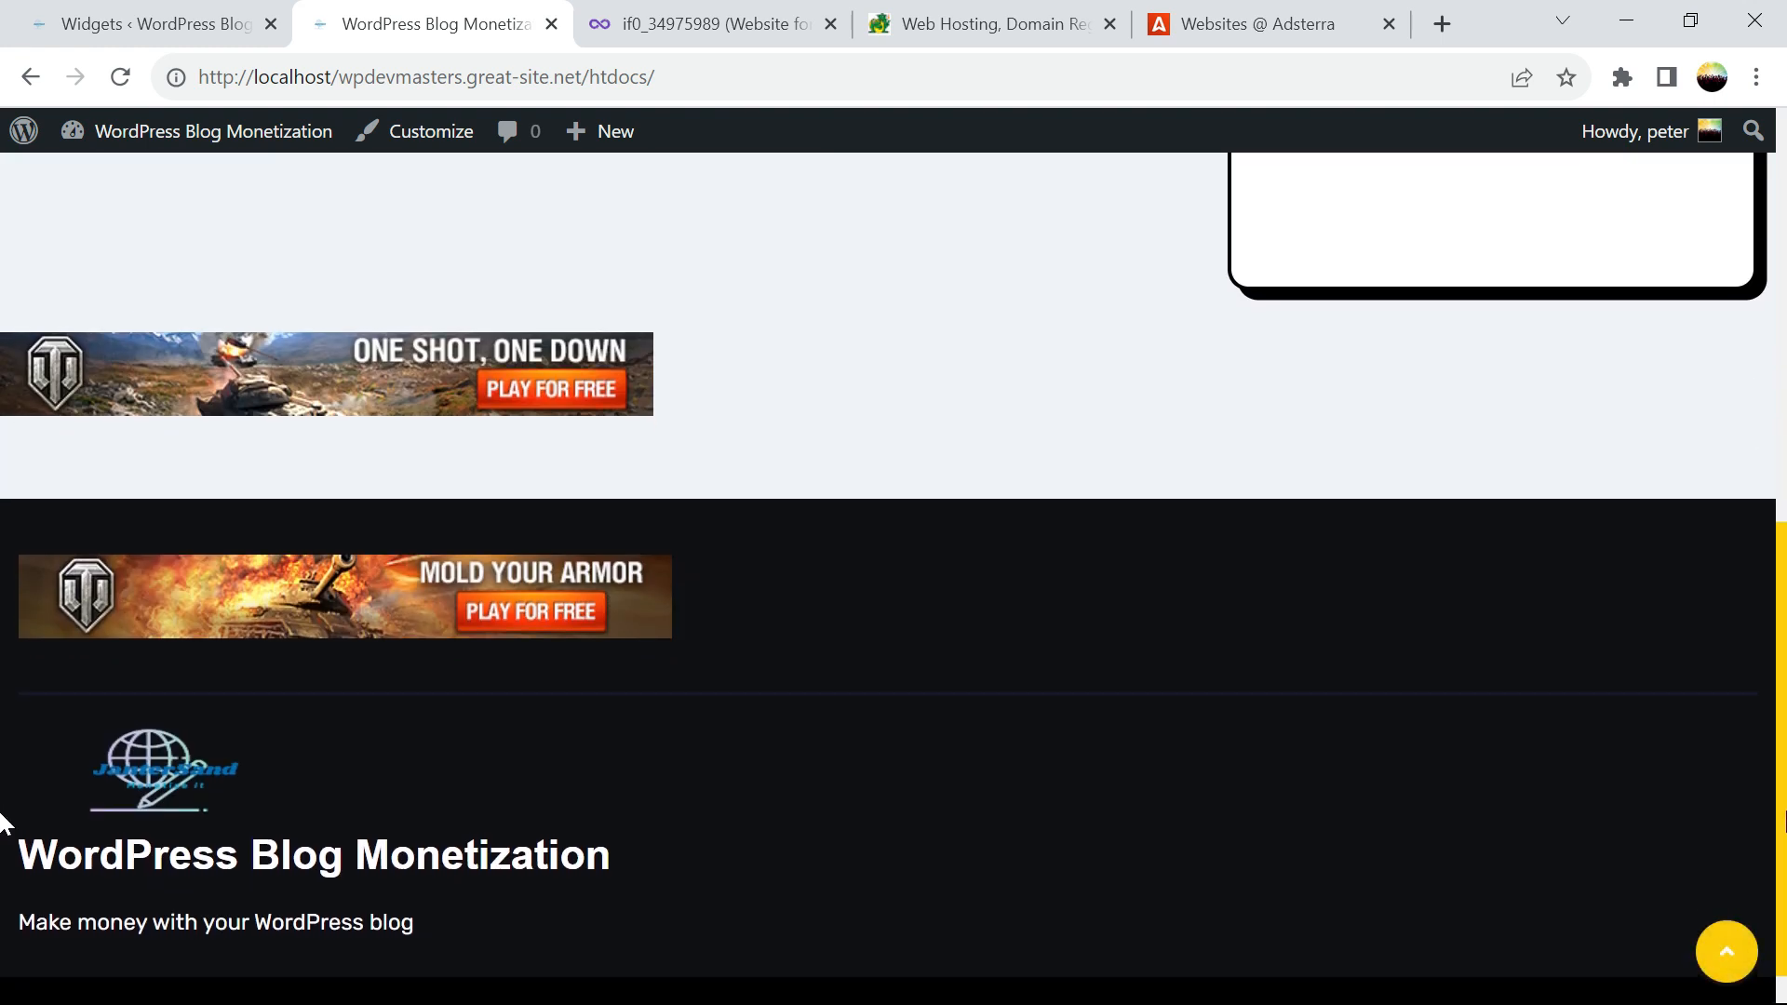
{"action": "scroll", "coordinate": [3, 824], "scroll_direction": "up", "scroll_amount": 1}
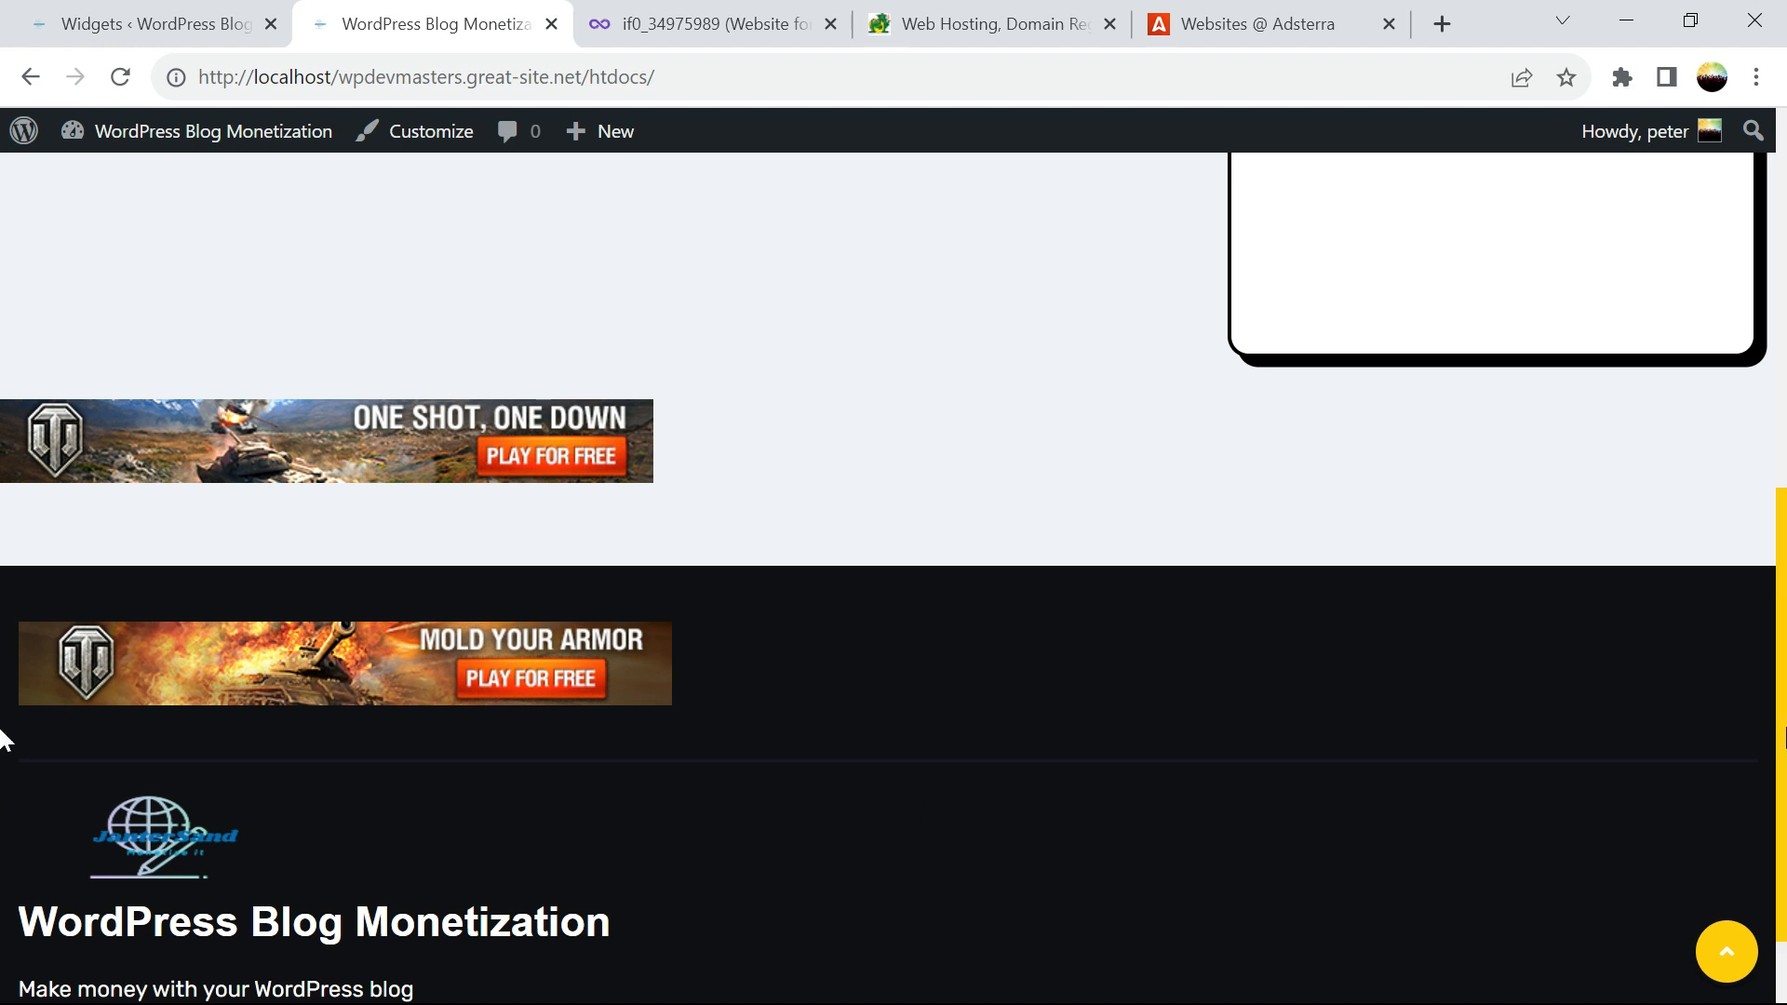
{"action": "scroll", "coordinate": [4, 726], "scroll_direction": "up", "scroll_amount": 1}
{"action": "scroll", "coordinate": [3, 679], "scroll_direction": "up", "scroll_amount": 10}
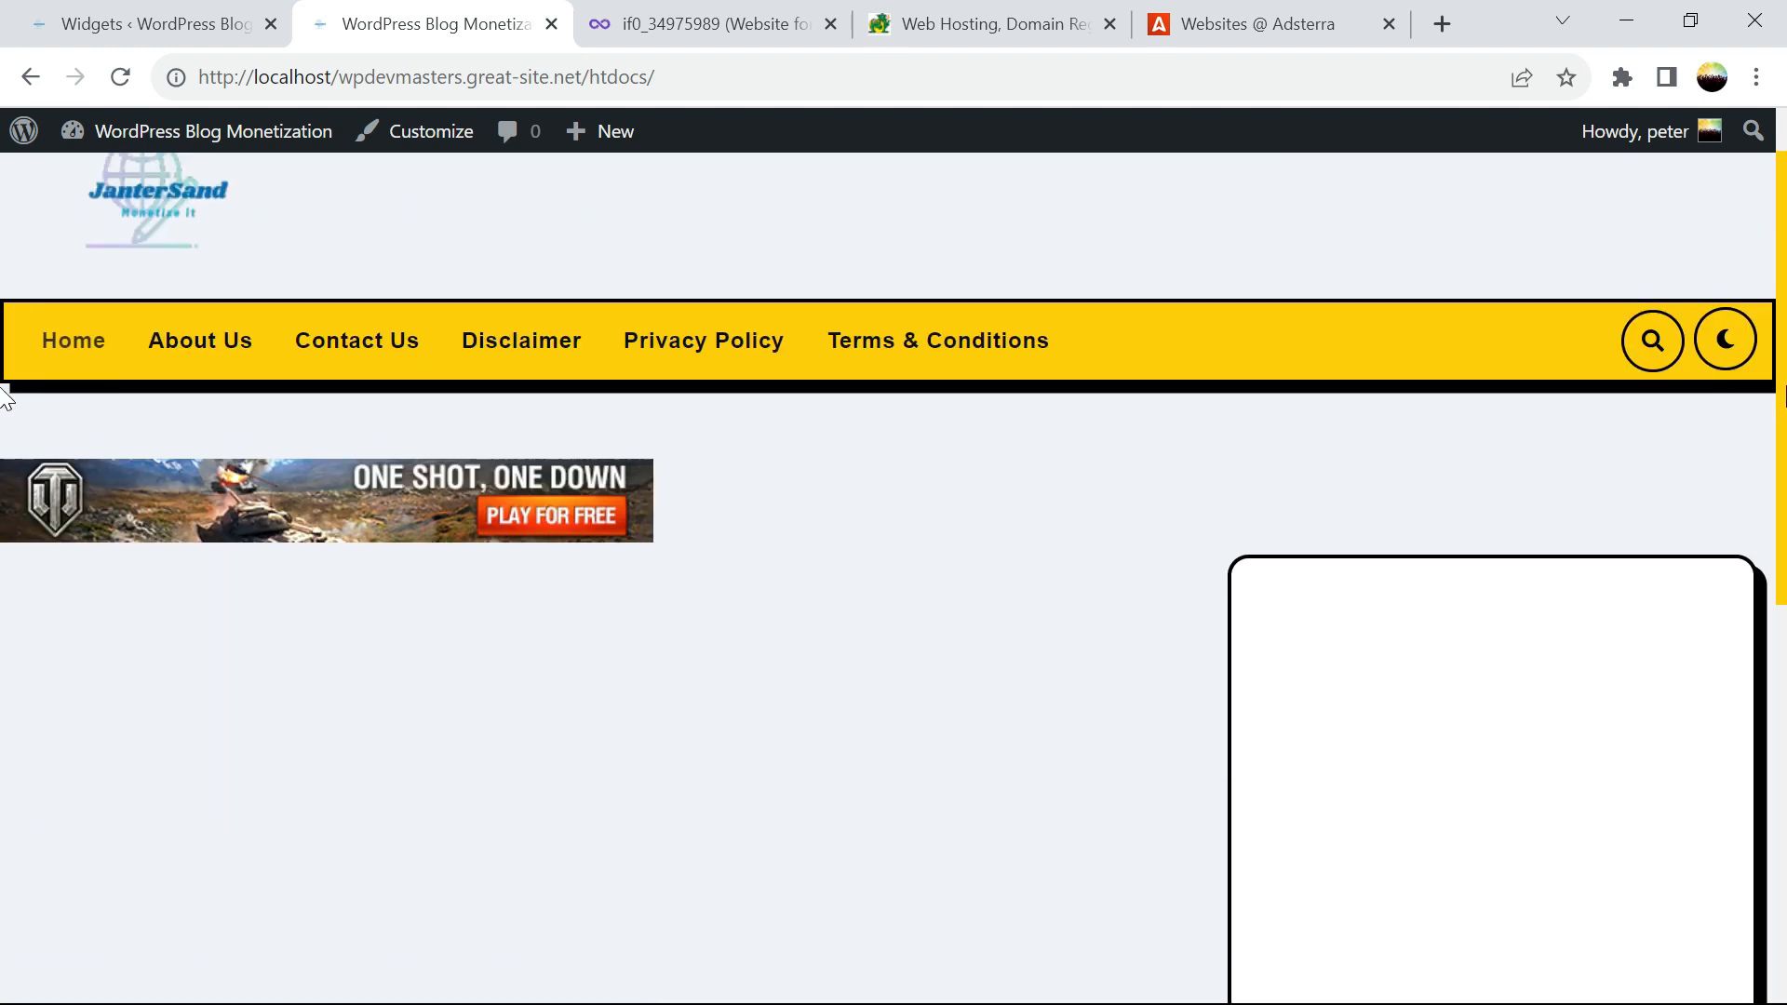
{"action": "scroll", "coordinate": [1777, 526], "scroll_direction": "down", "scroll_amount": 3}
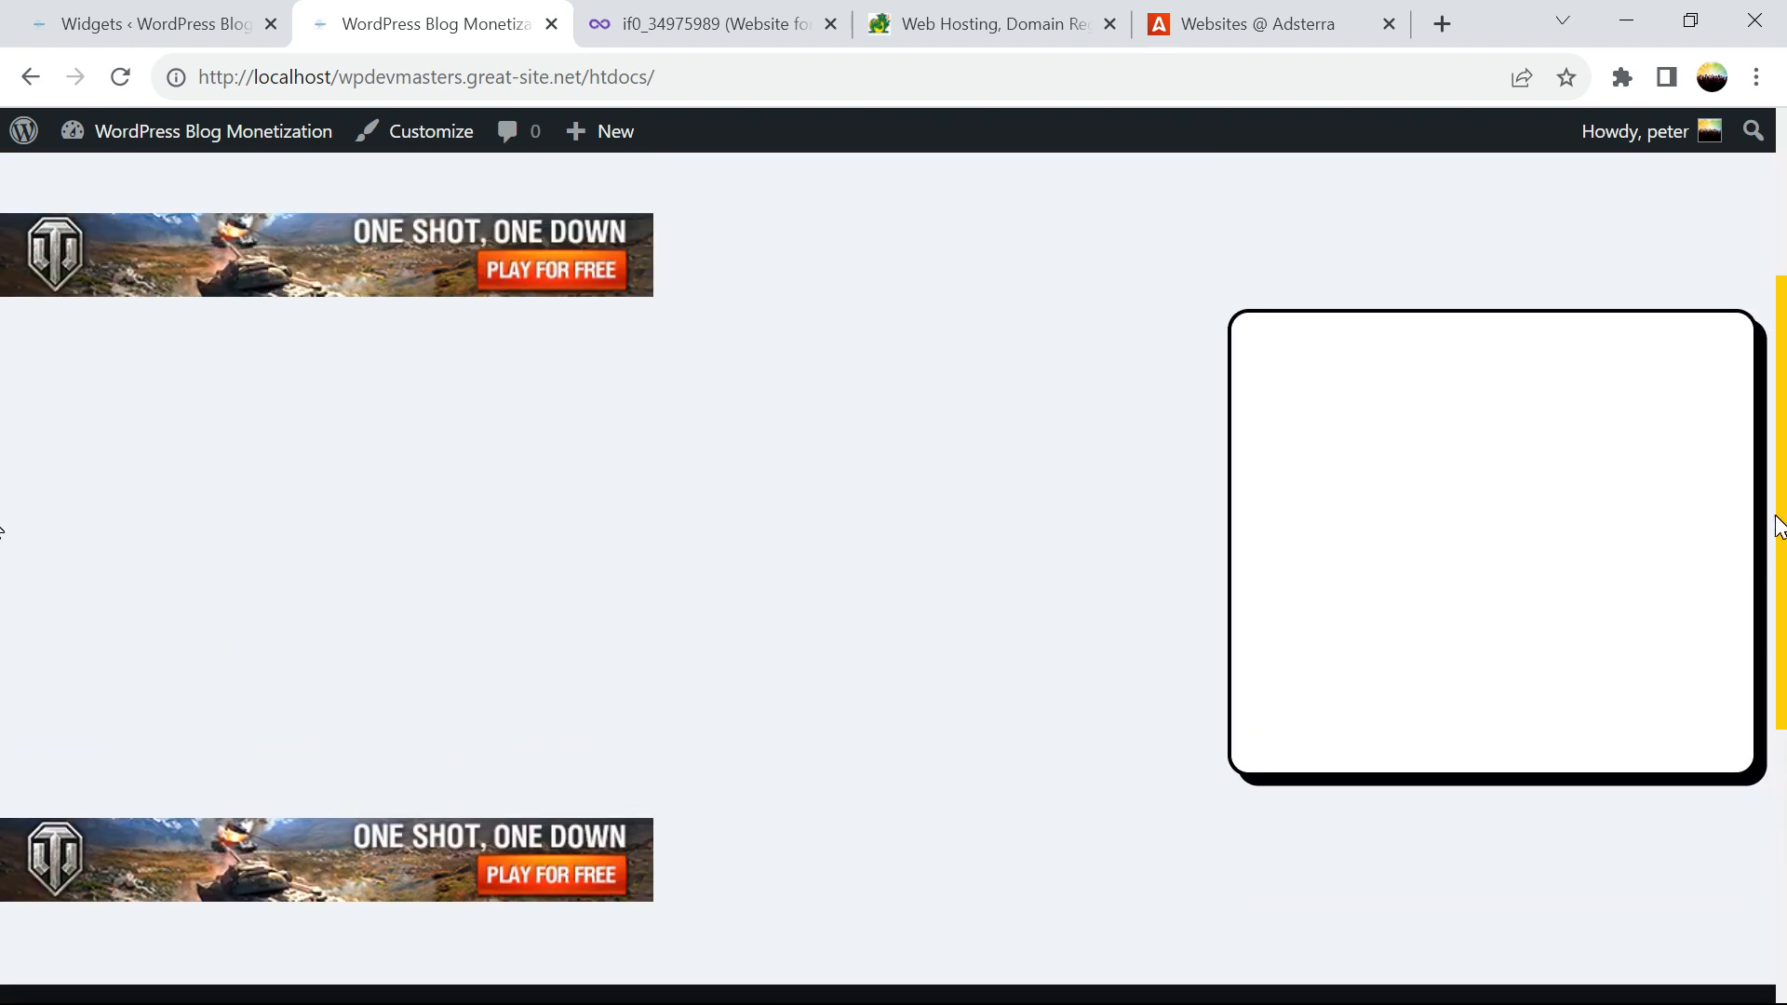
{"action": "left_click", "coordinate": [125, 75]}
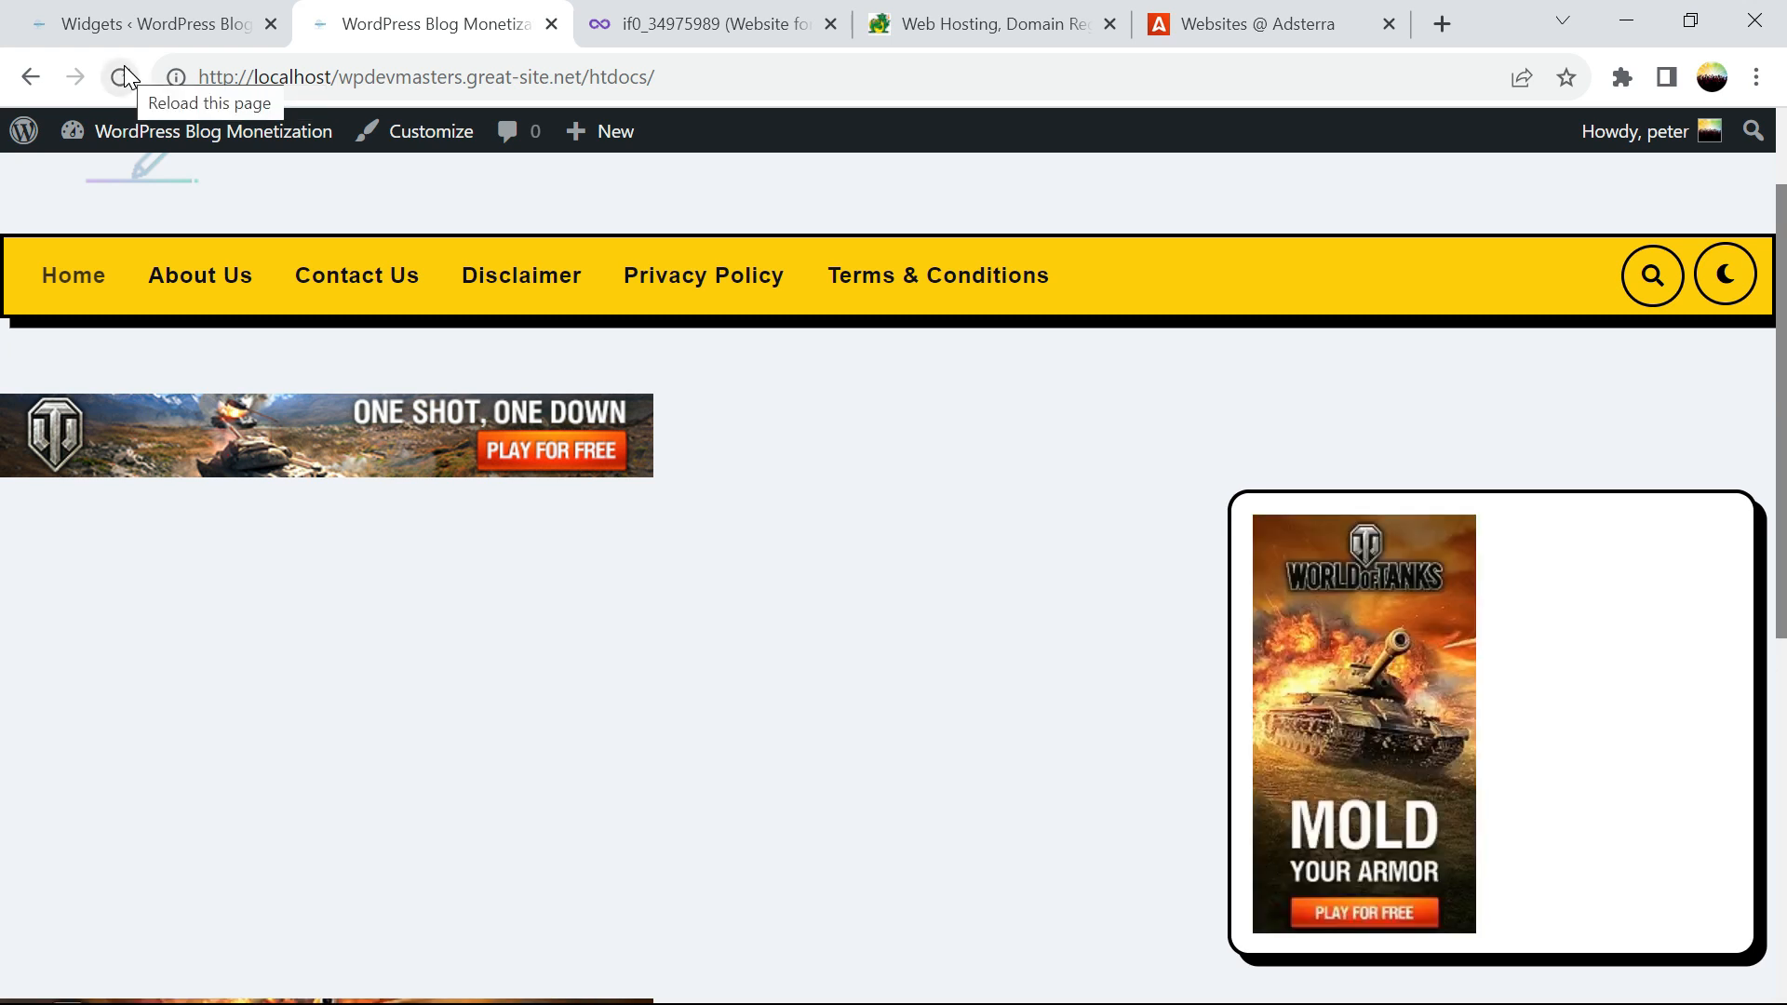
{"action": "scroll", "coordinate": [2, 391], "scroll_direction": "down", "scroll_amount": 2}
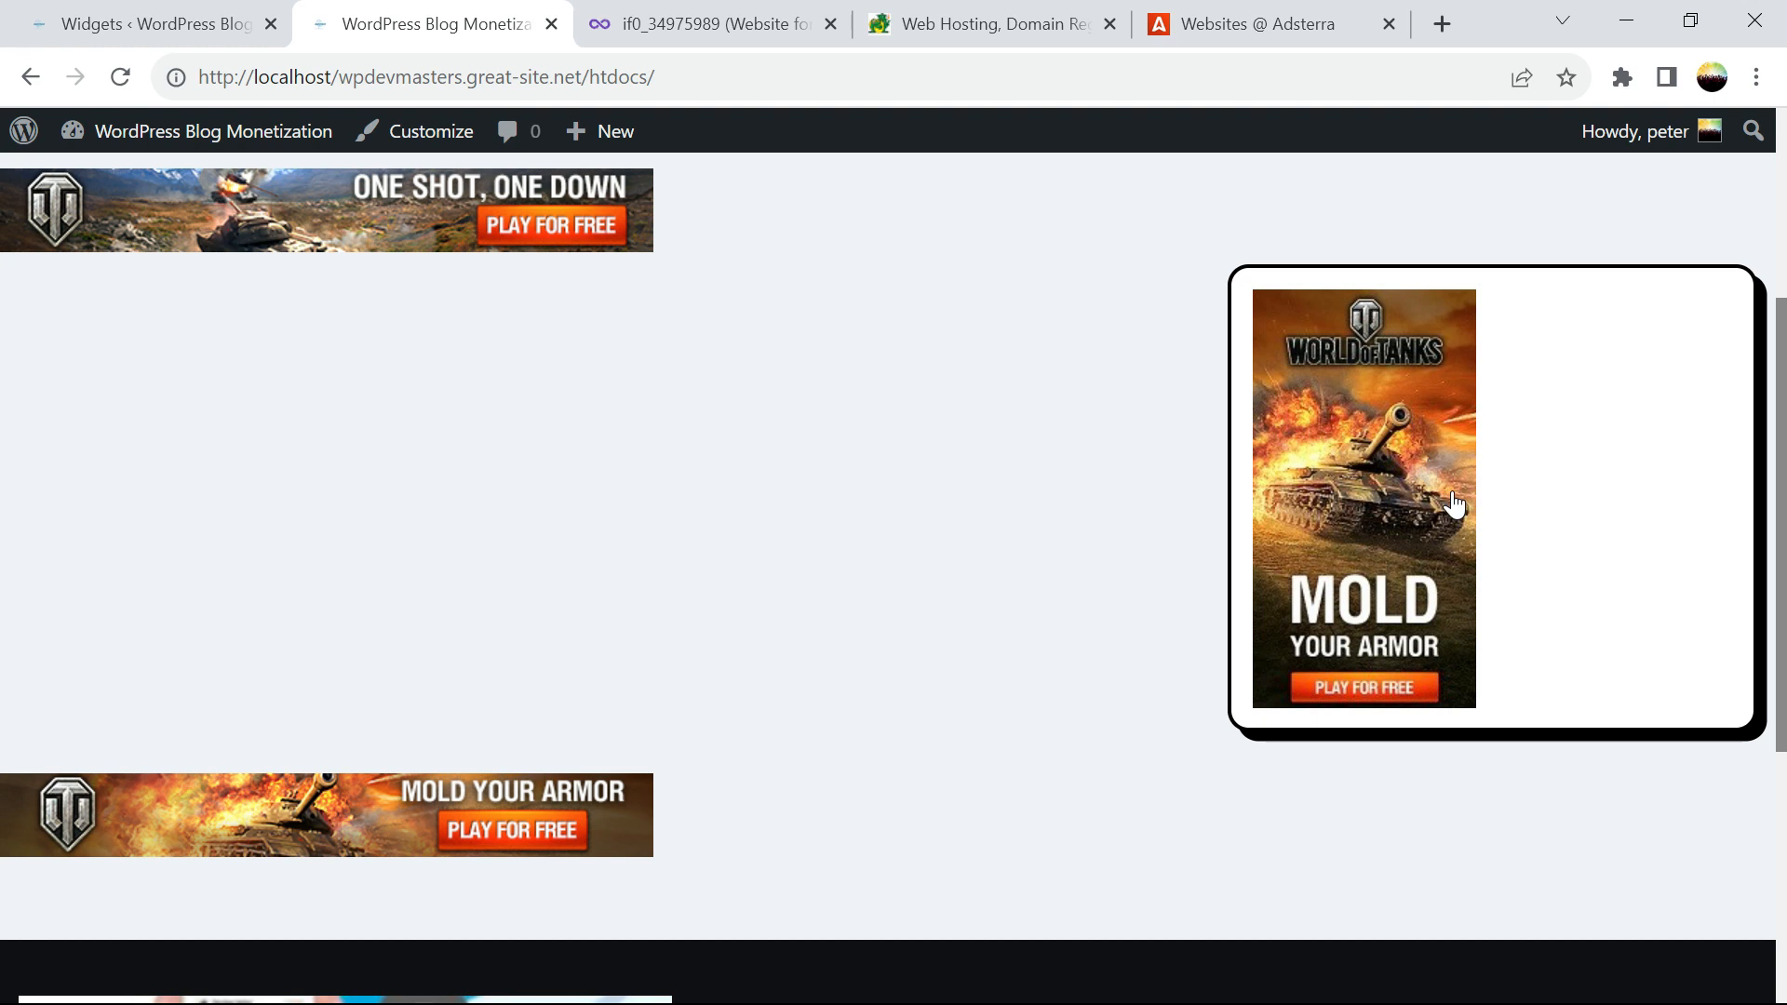
{"action": "left_click_drag", "start_coordinate": [1785, 438], "coordinate": [1784, 437]}
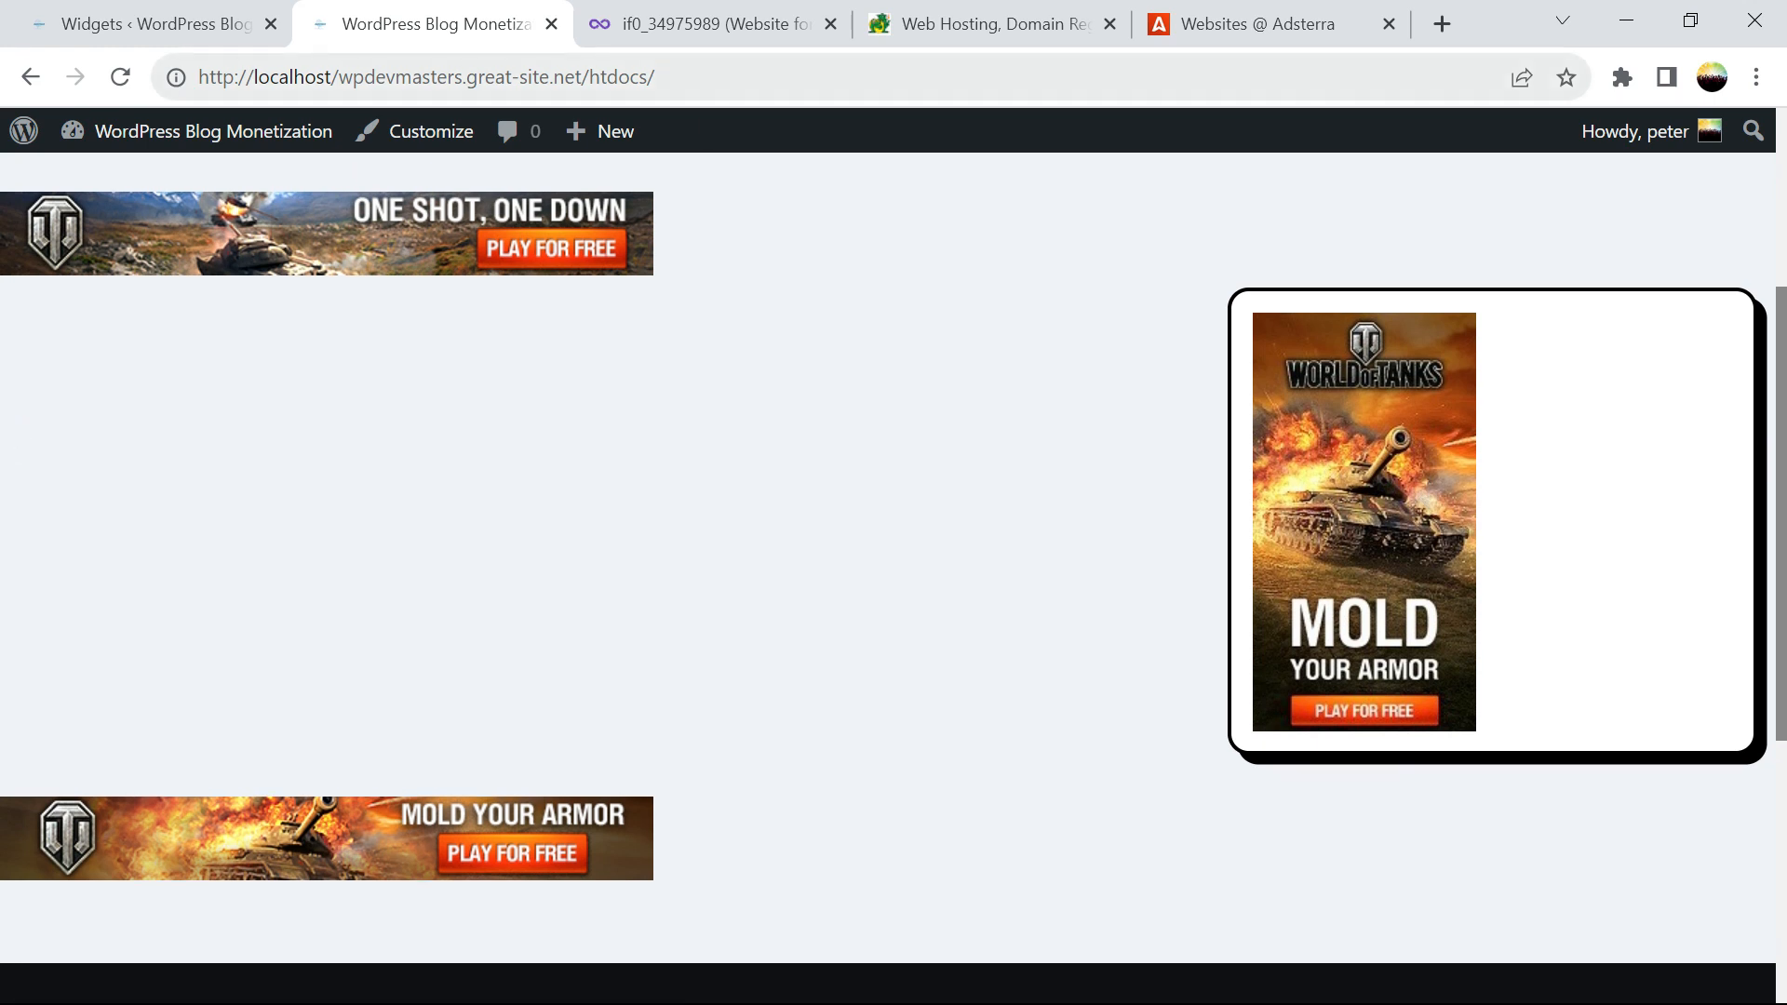
In Adsterra, close the 160x300 code window and copy the 300x250 banner code
{"action": "left_click", "coordinate": [1174, 28]}
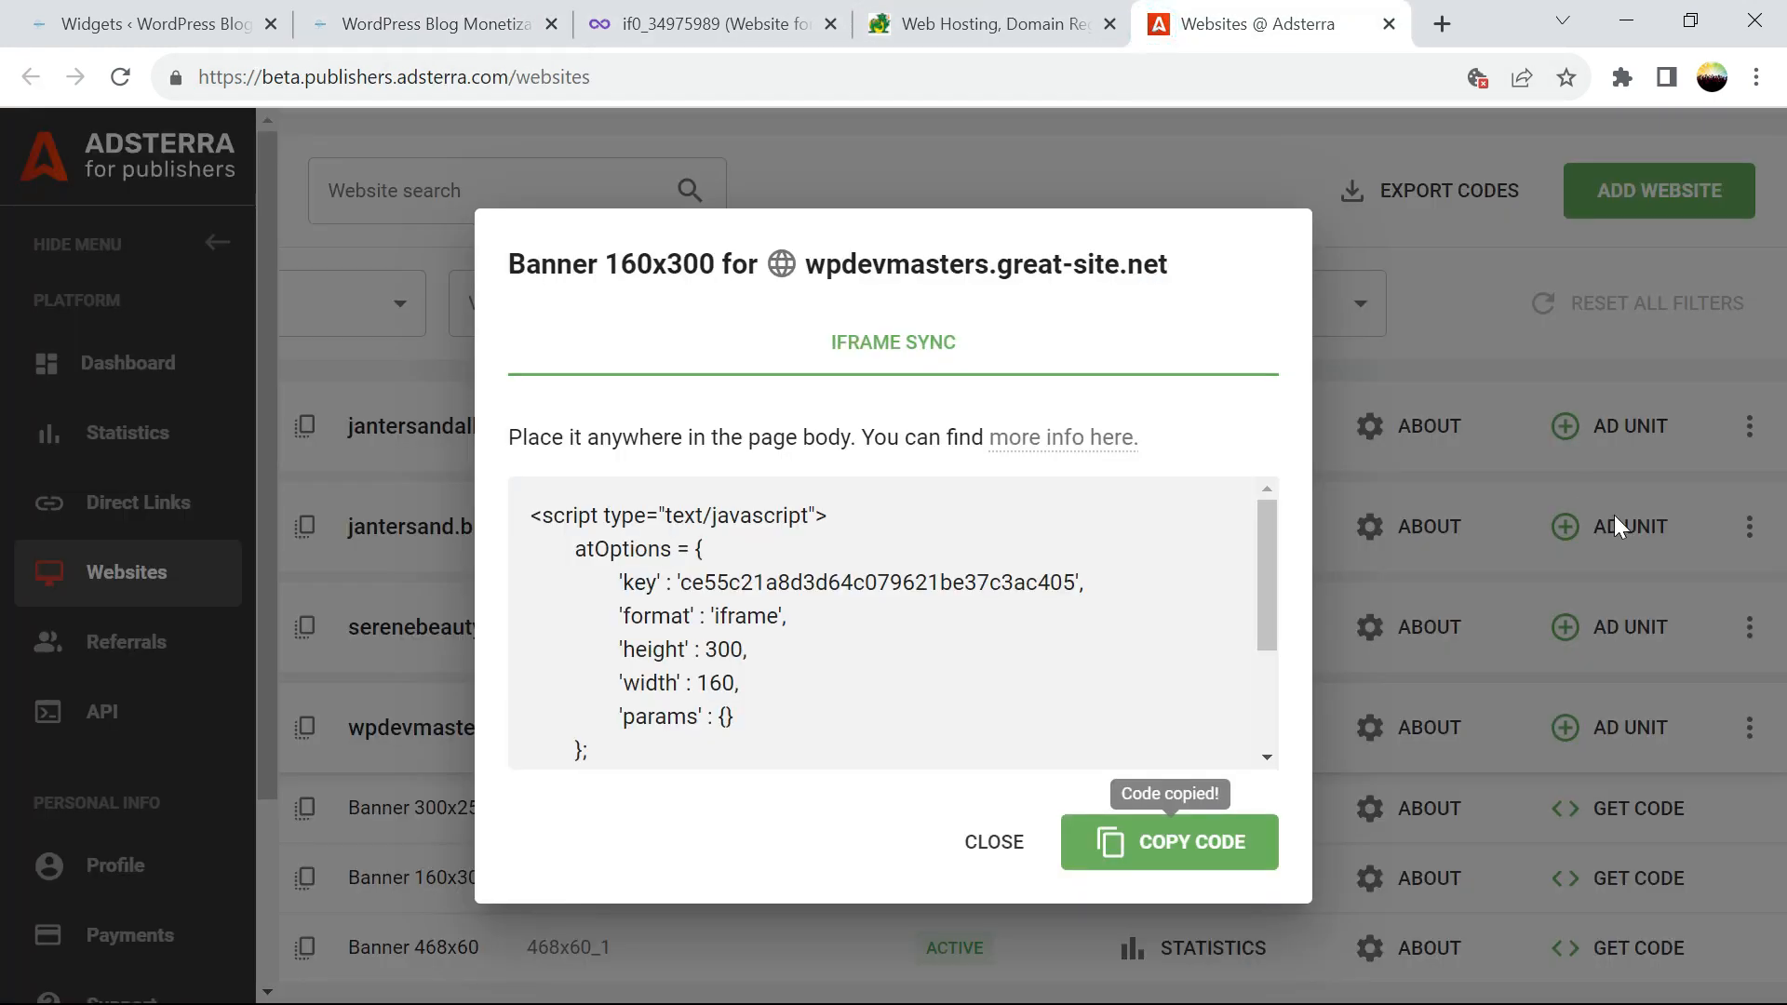
{"action": "left_click", "coordinate": [1004, 848]}
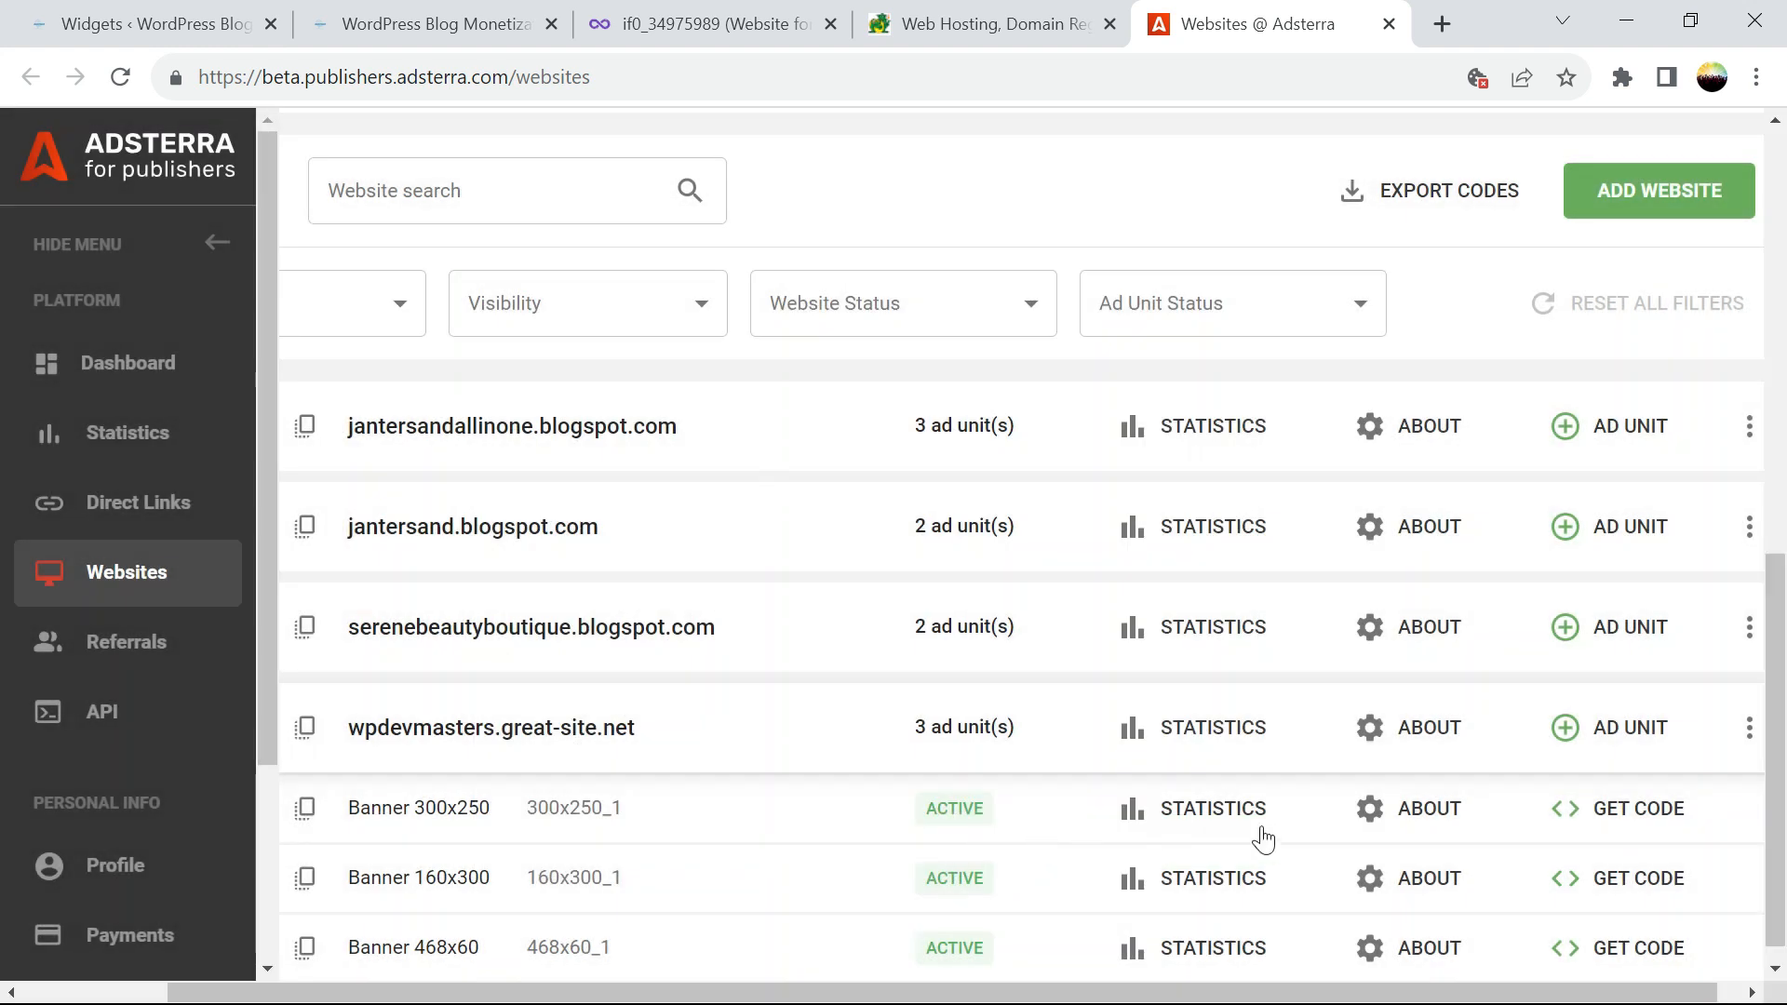
{"action": "left_click", "coordinate": [1607, 819]}
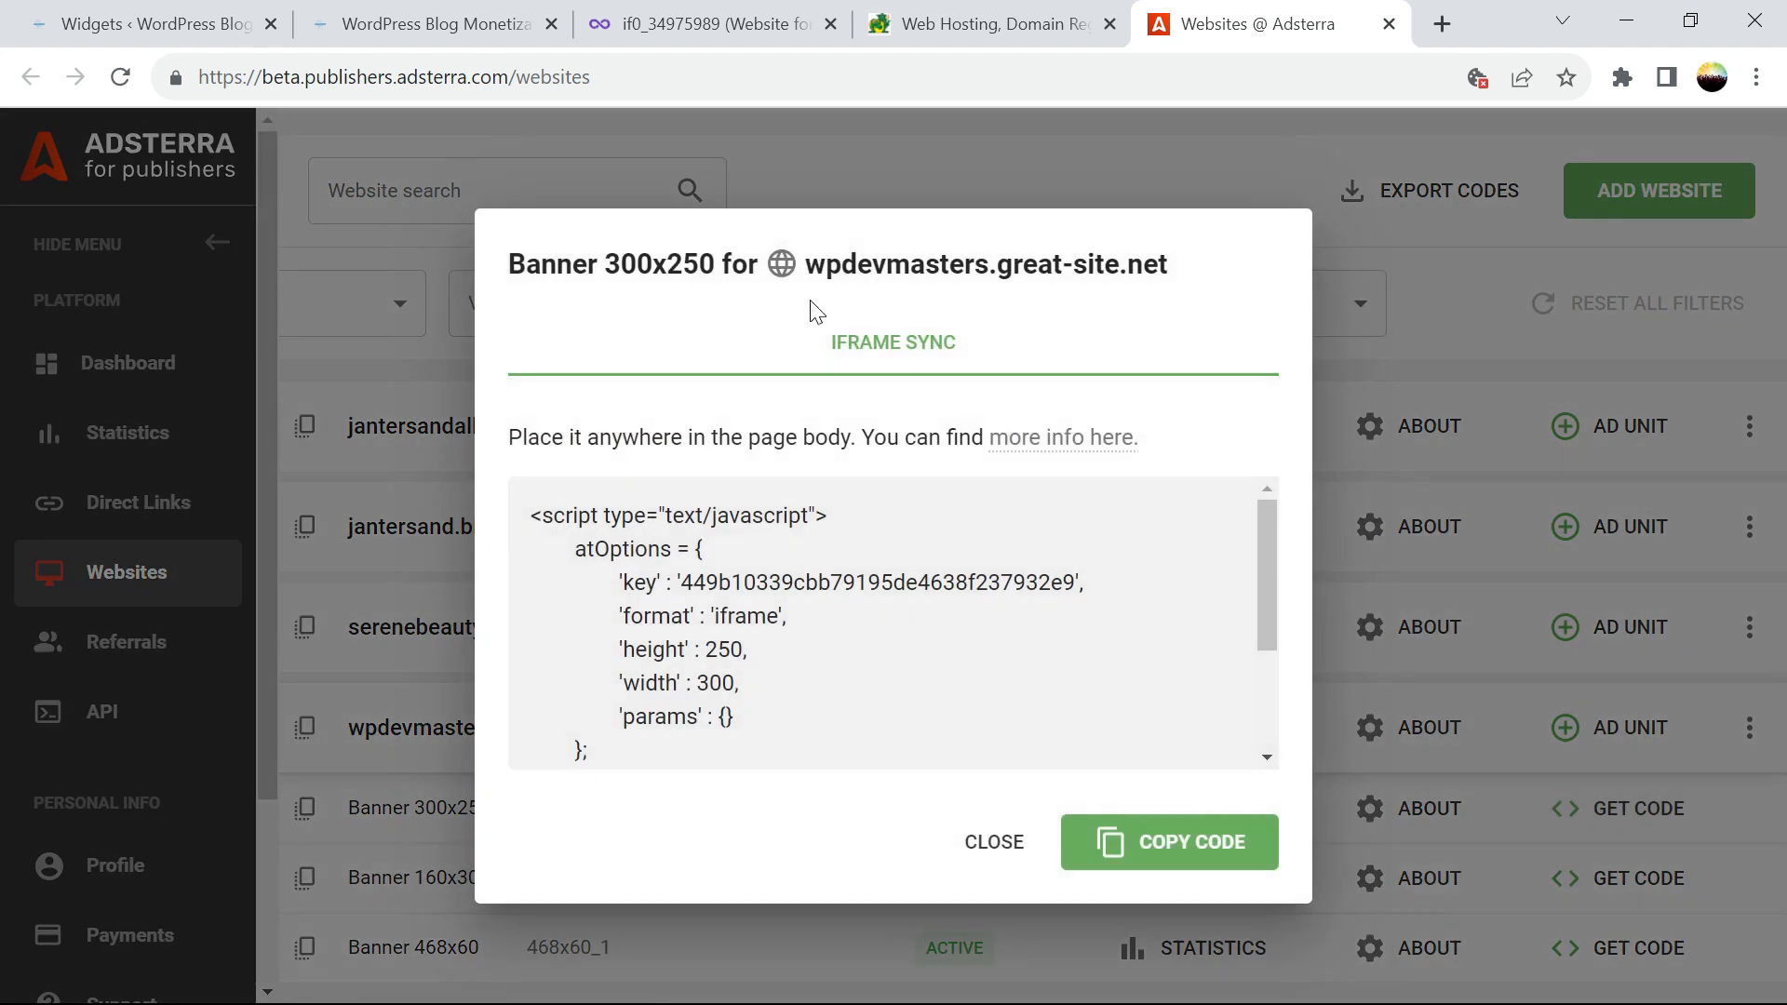
{"action": "left_click", "coordinate": [1182, 861]}
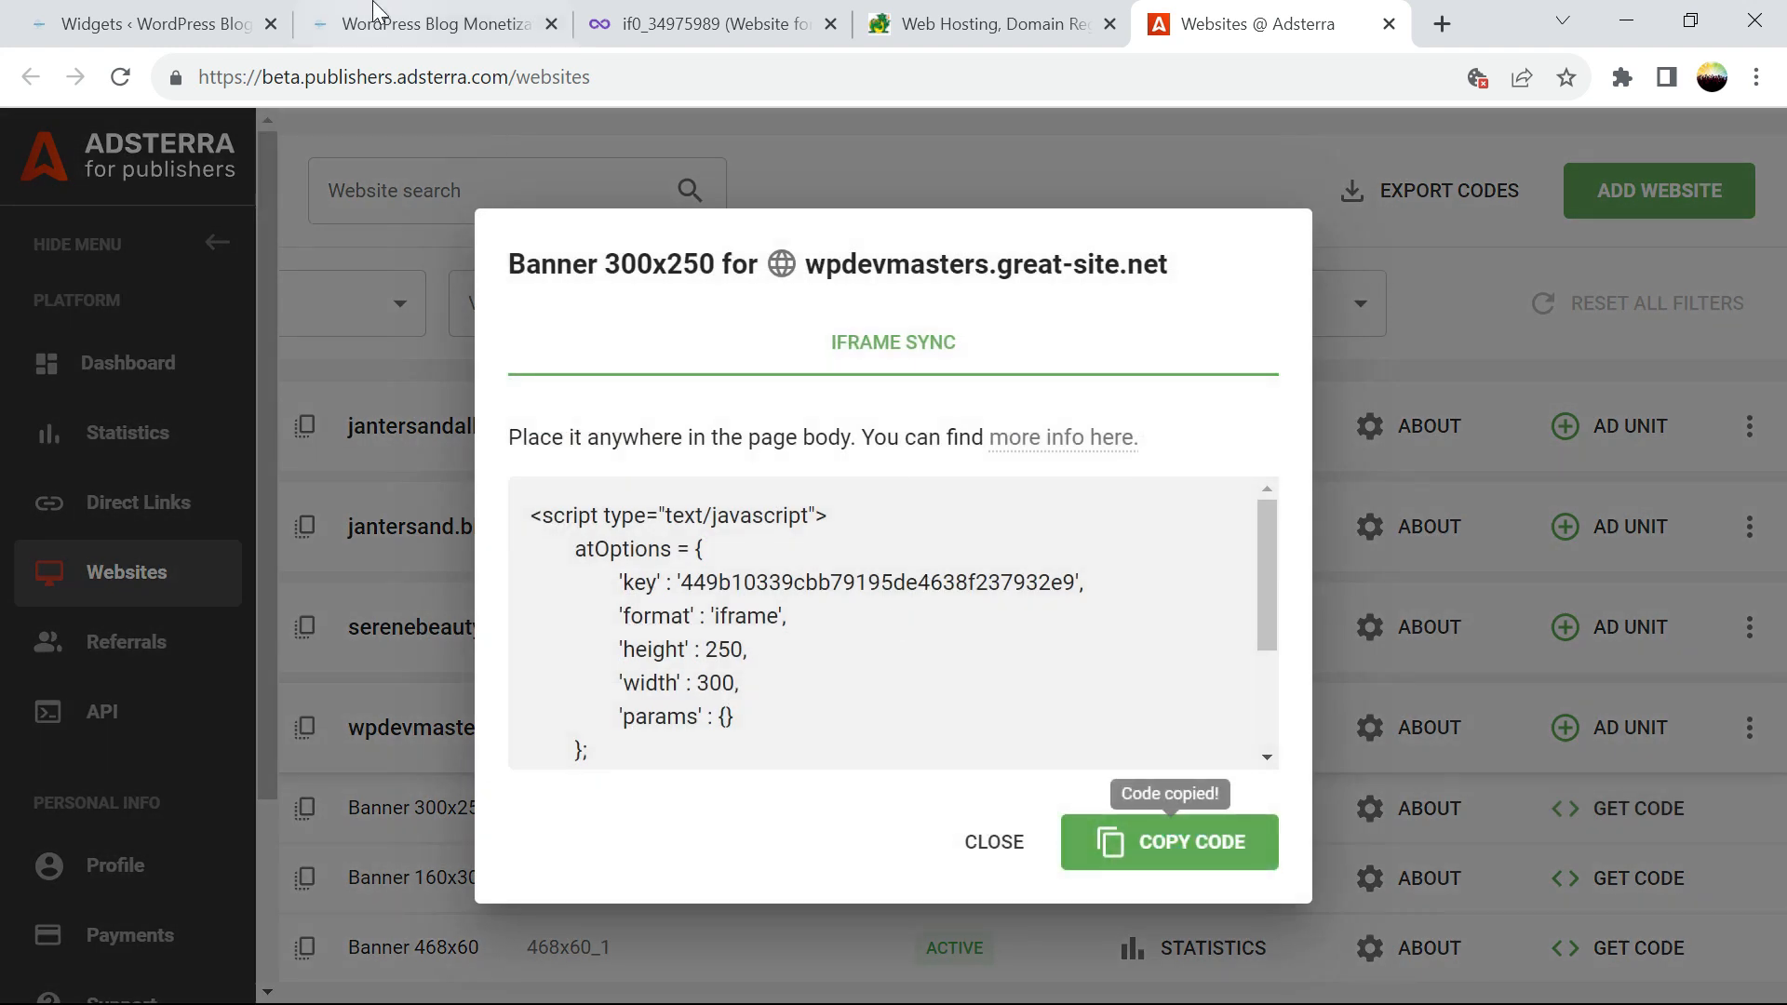
{"action": "left_click", "coordinate": [76, 24]}
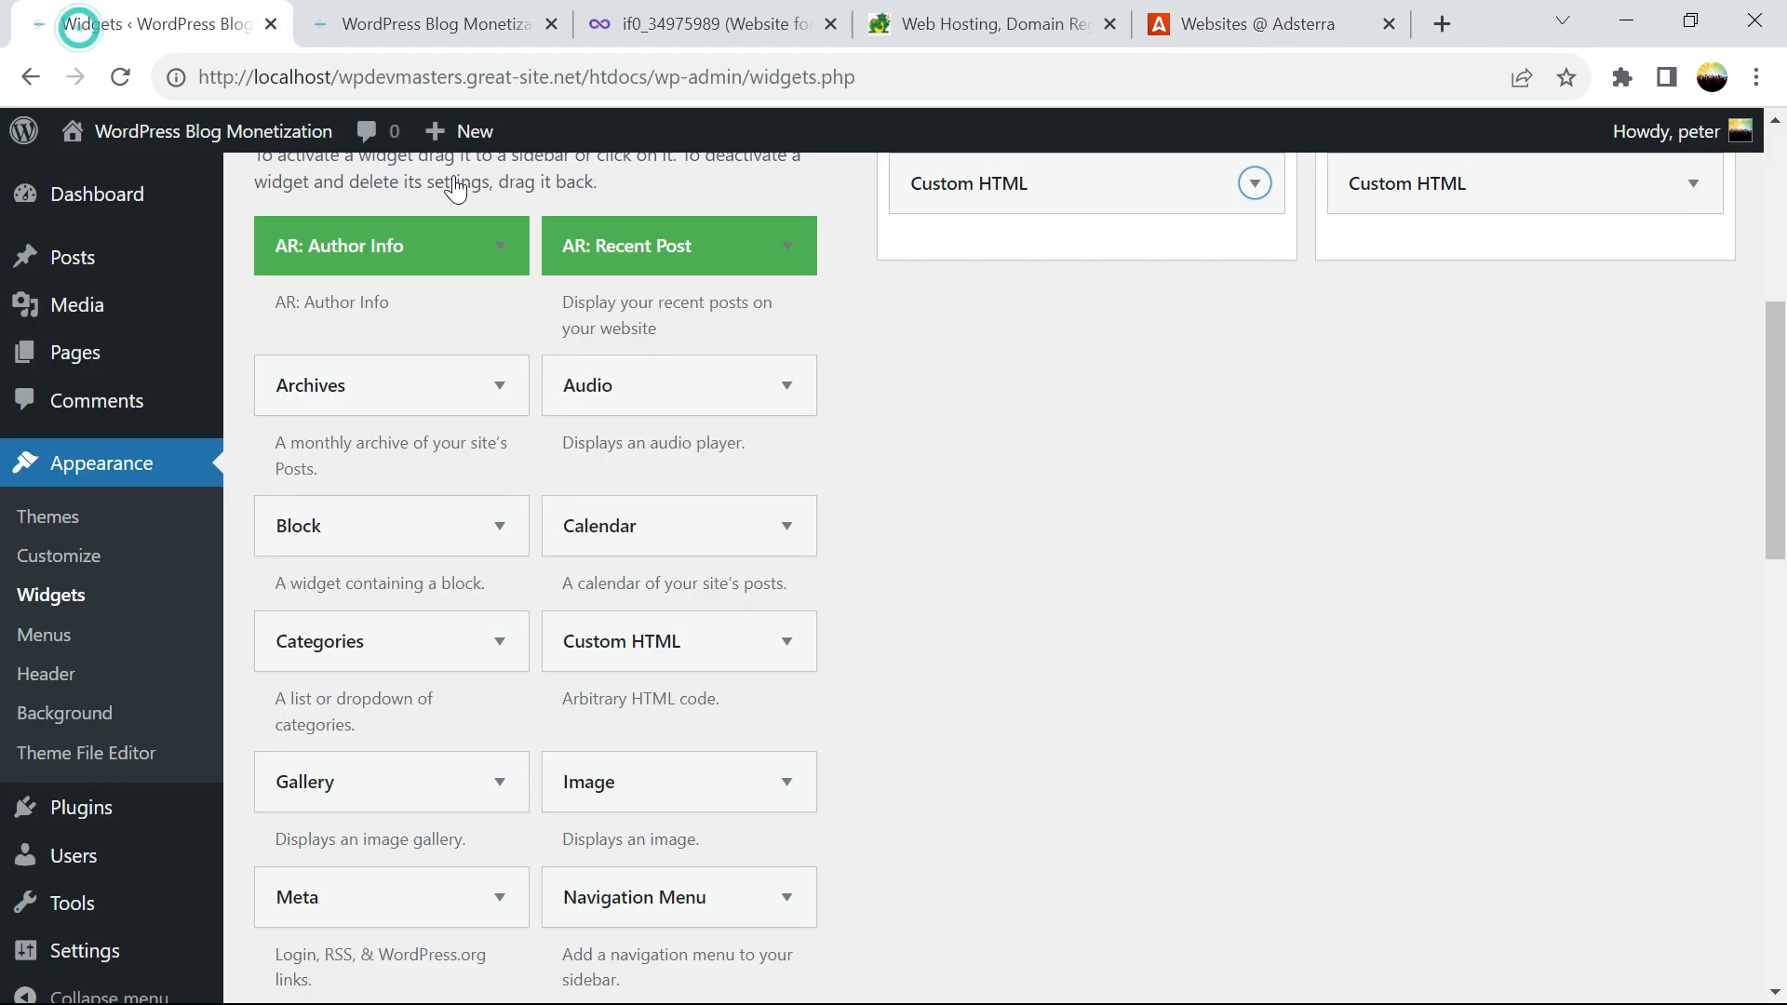
Overwrite the sidebar Custom HTML widget's 160x300 script with the pasted 300x250 code and save
{"action": "left_click", "coordinate": [1686, 193]}
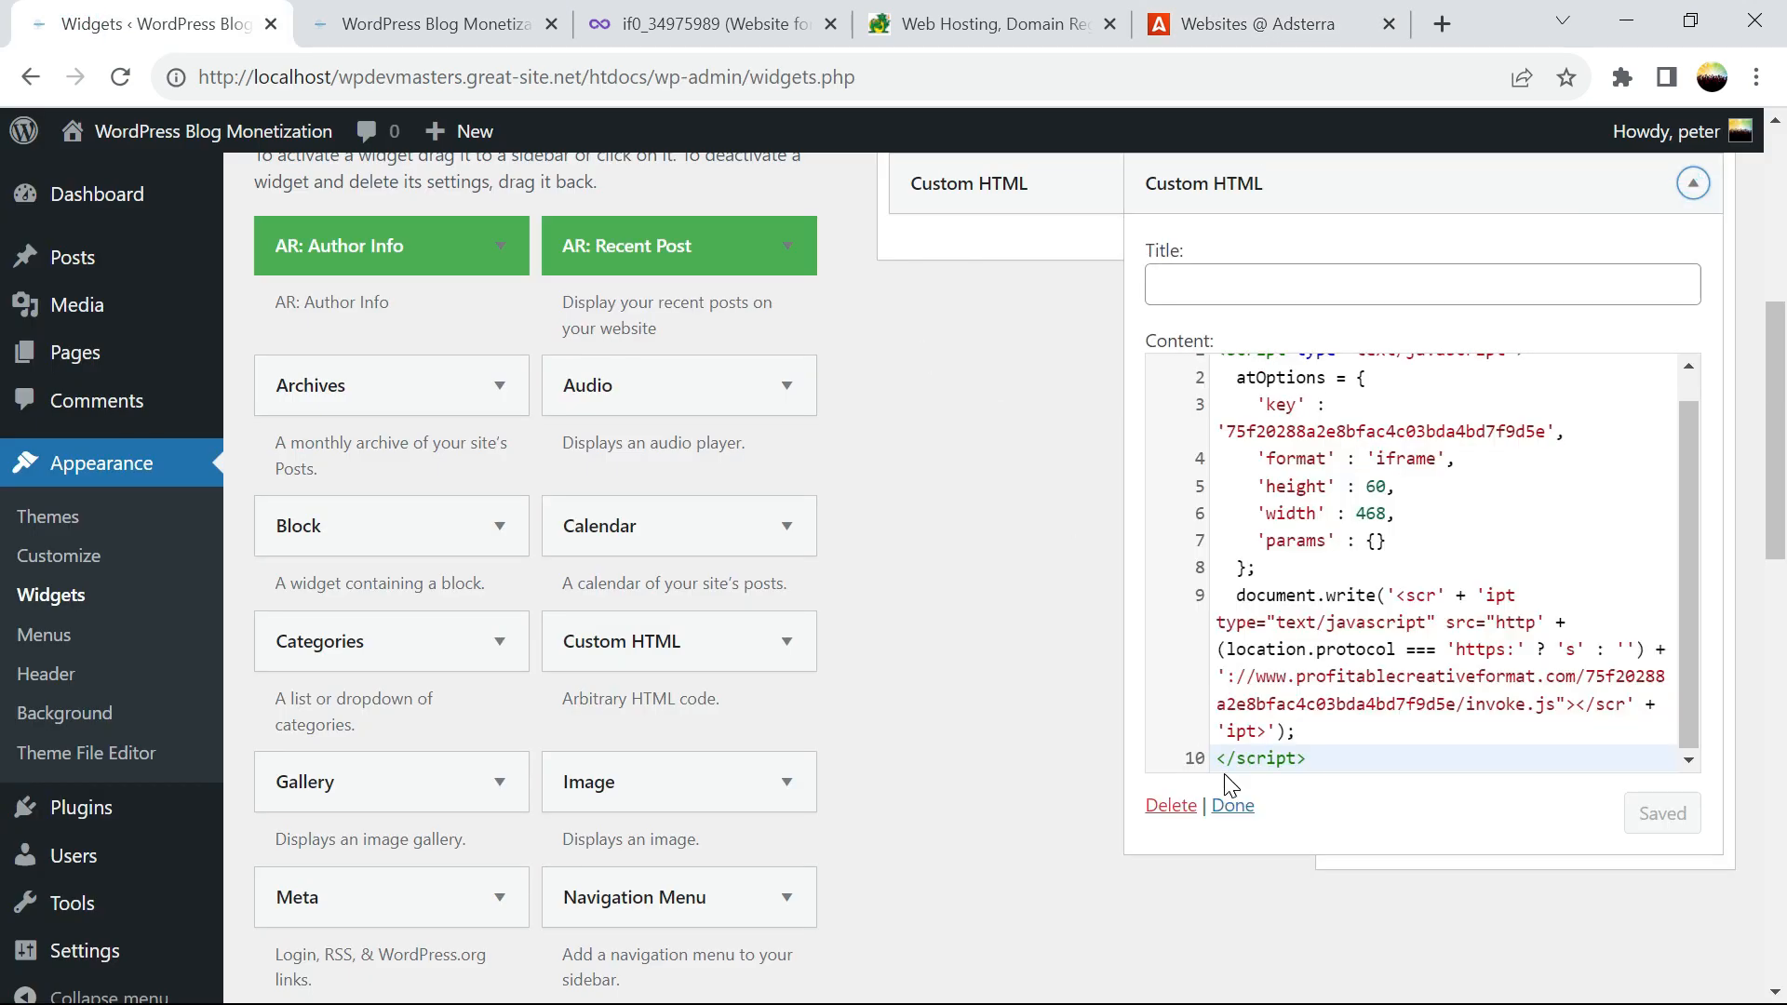
{"action": "left_click", "coordinate": [1231, 805]}
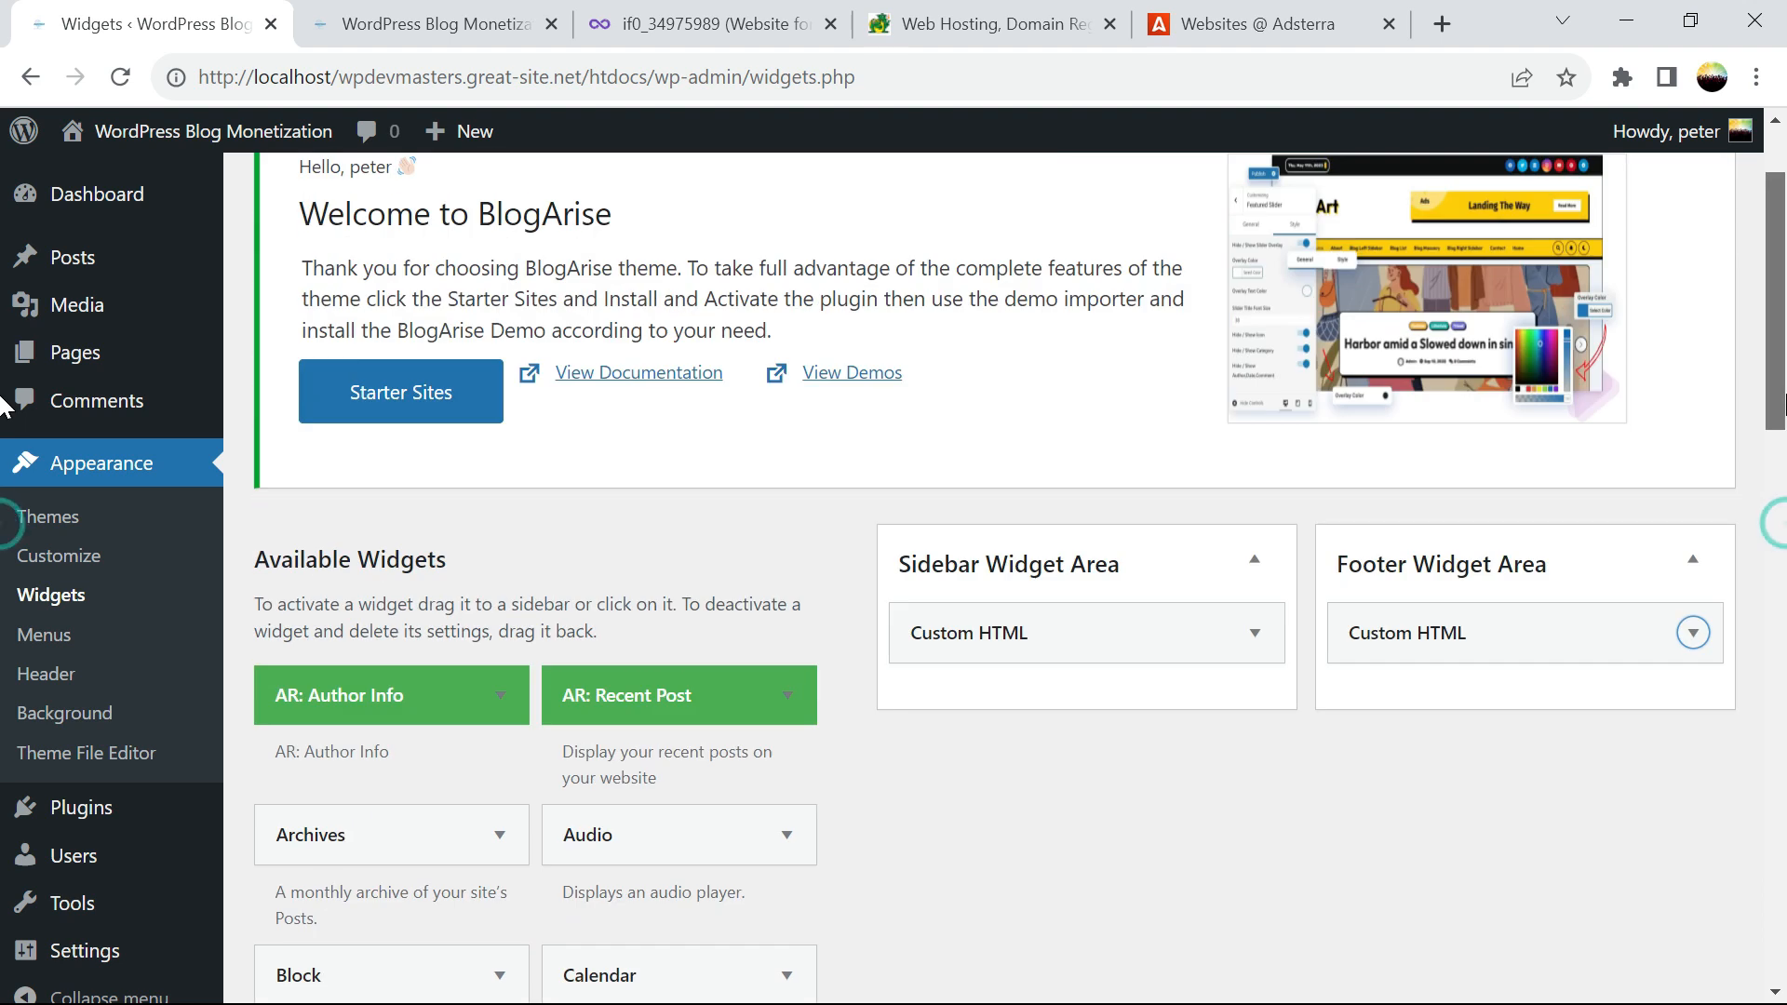
{"action": "left_click", "coordinate": [1188, 631]}
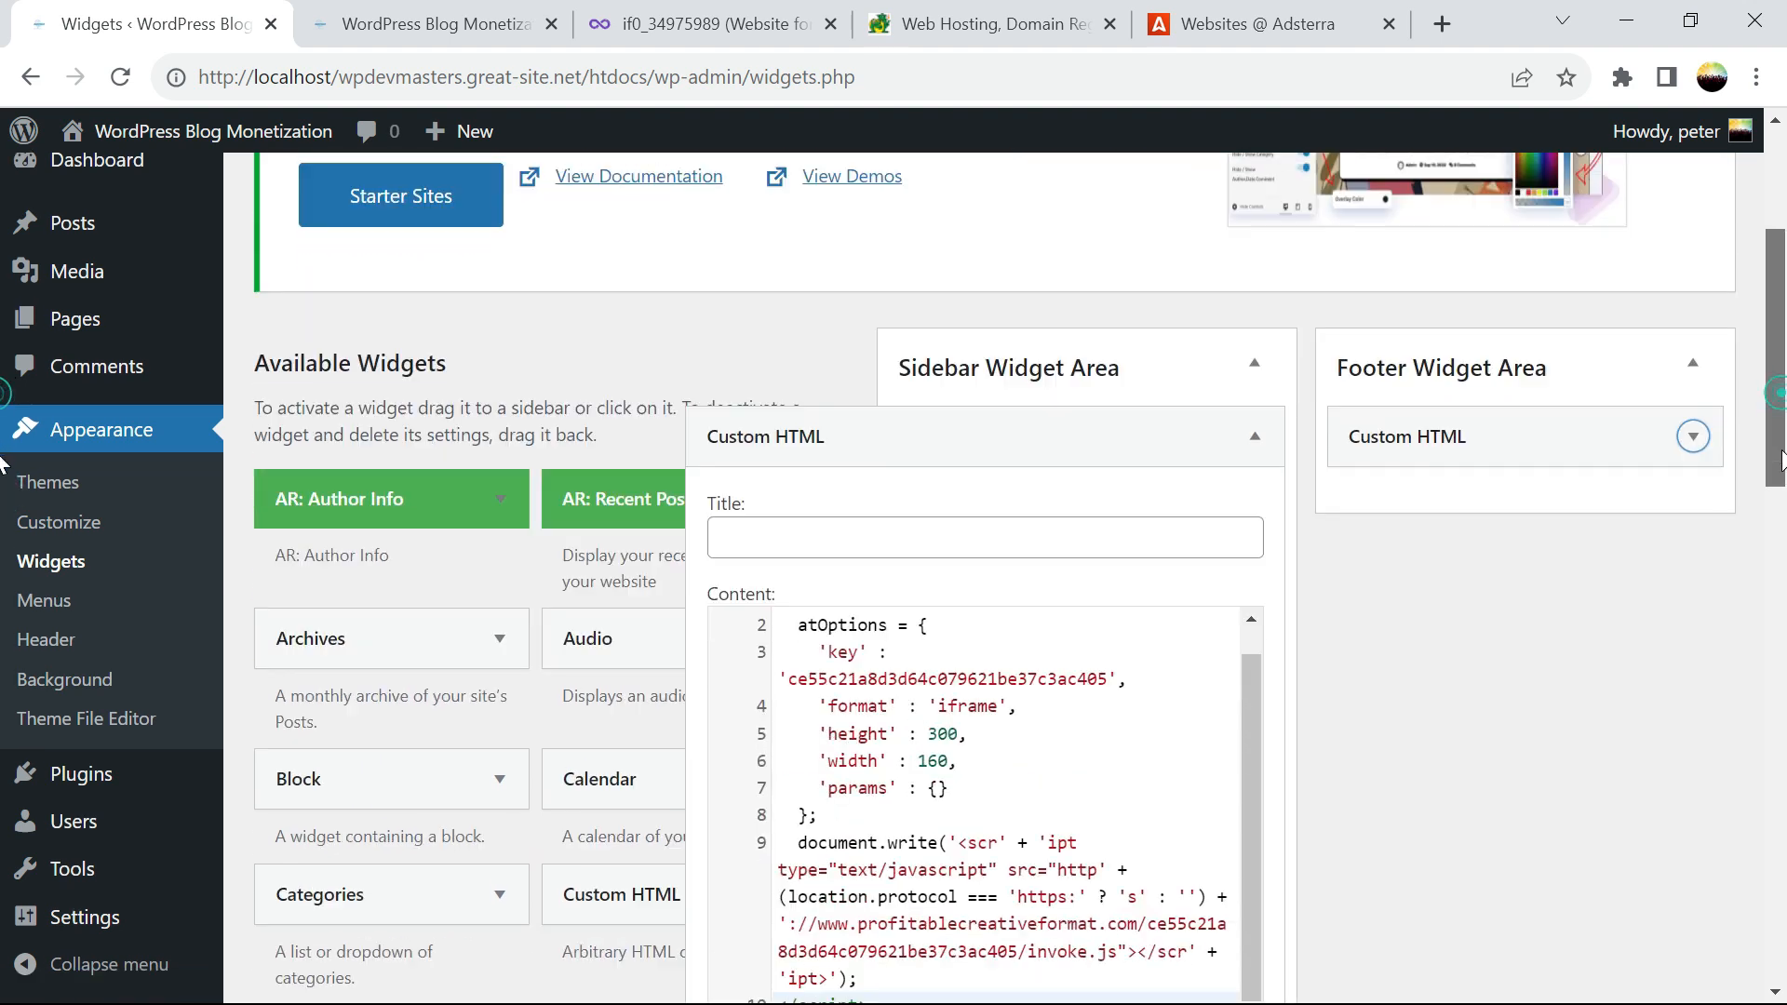
{"action": "scroll", "coordinate": [1028, 710], "scroll_direction": "down", "scroll_amount": 2}
{"action": "left_click", "coordinate": [1028, 710]}
{"action": "key", "text": "ctrl+a"}
{"action": "key", "text": "ctrl+v"}
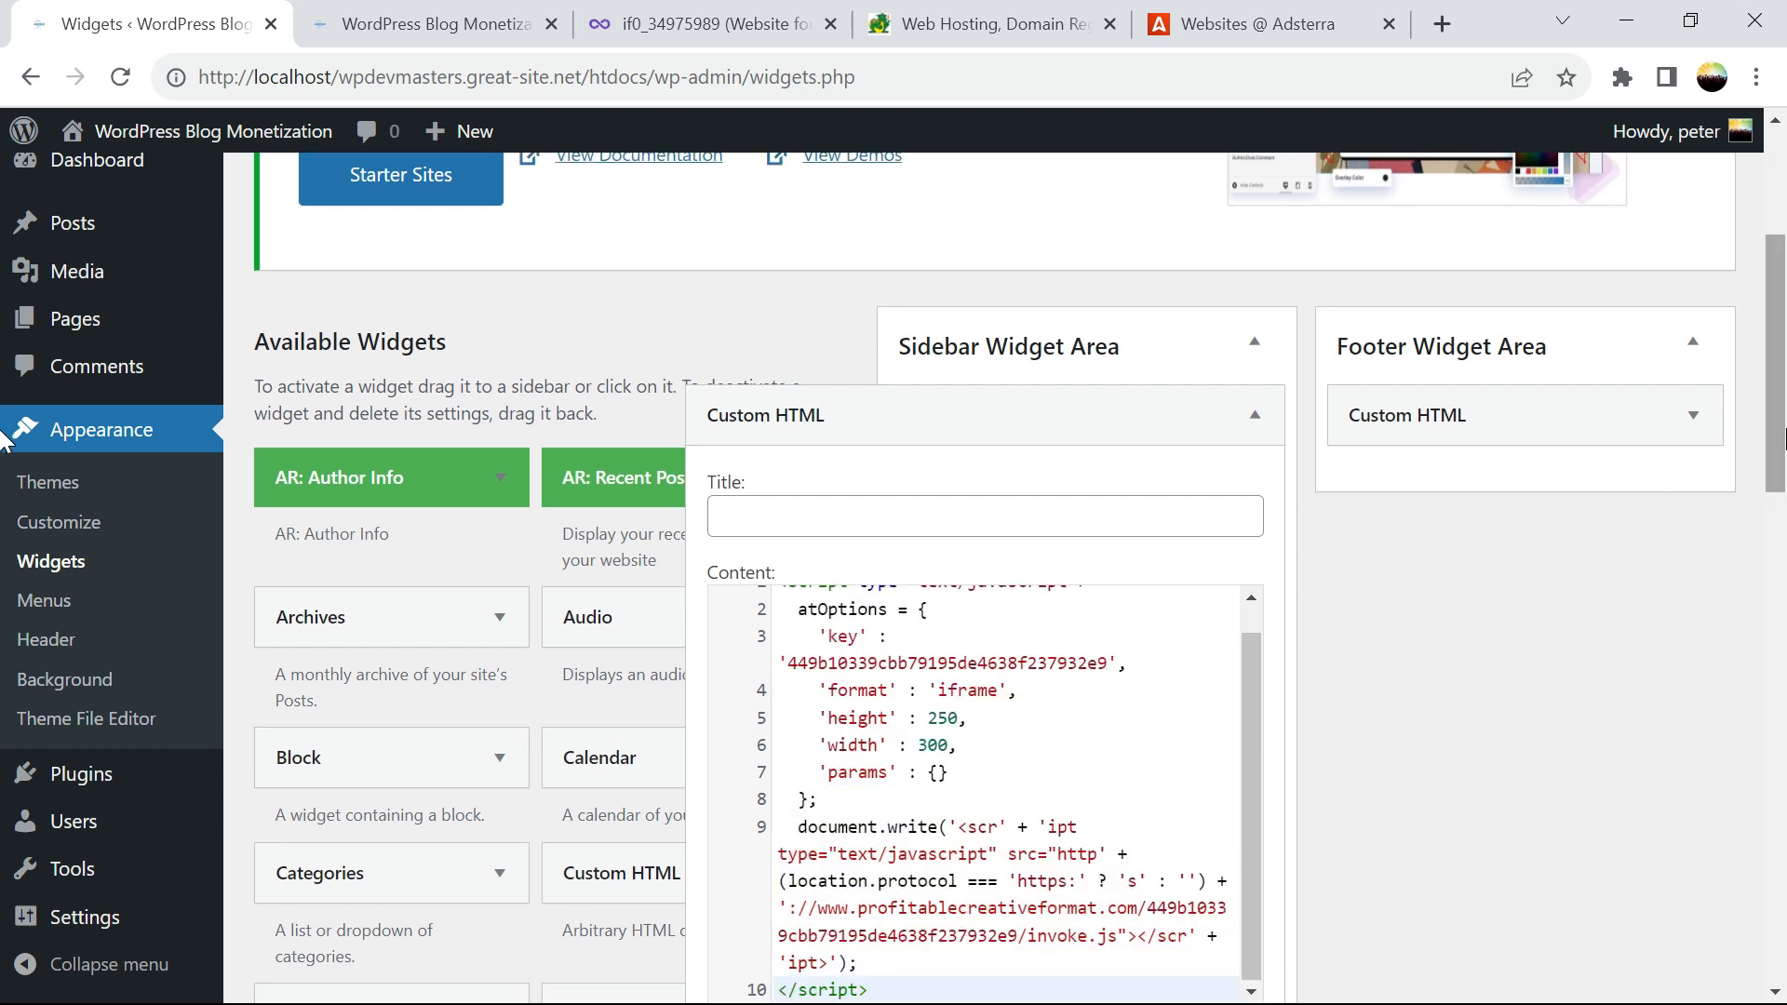
{"action": "scroll", "coordinate": [1207, 749], "scroll_direction": "down", "scroll_amount": 3}
{"action": "left_click", "coordinate": [1207, 744]}
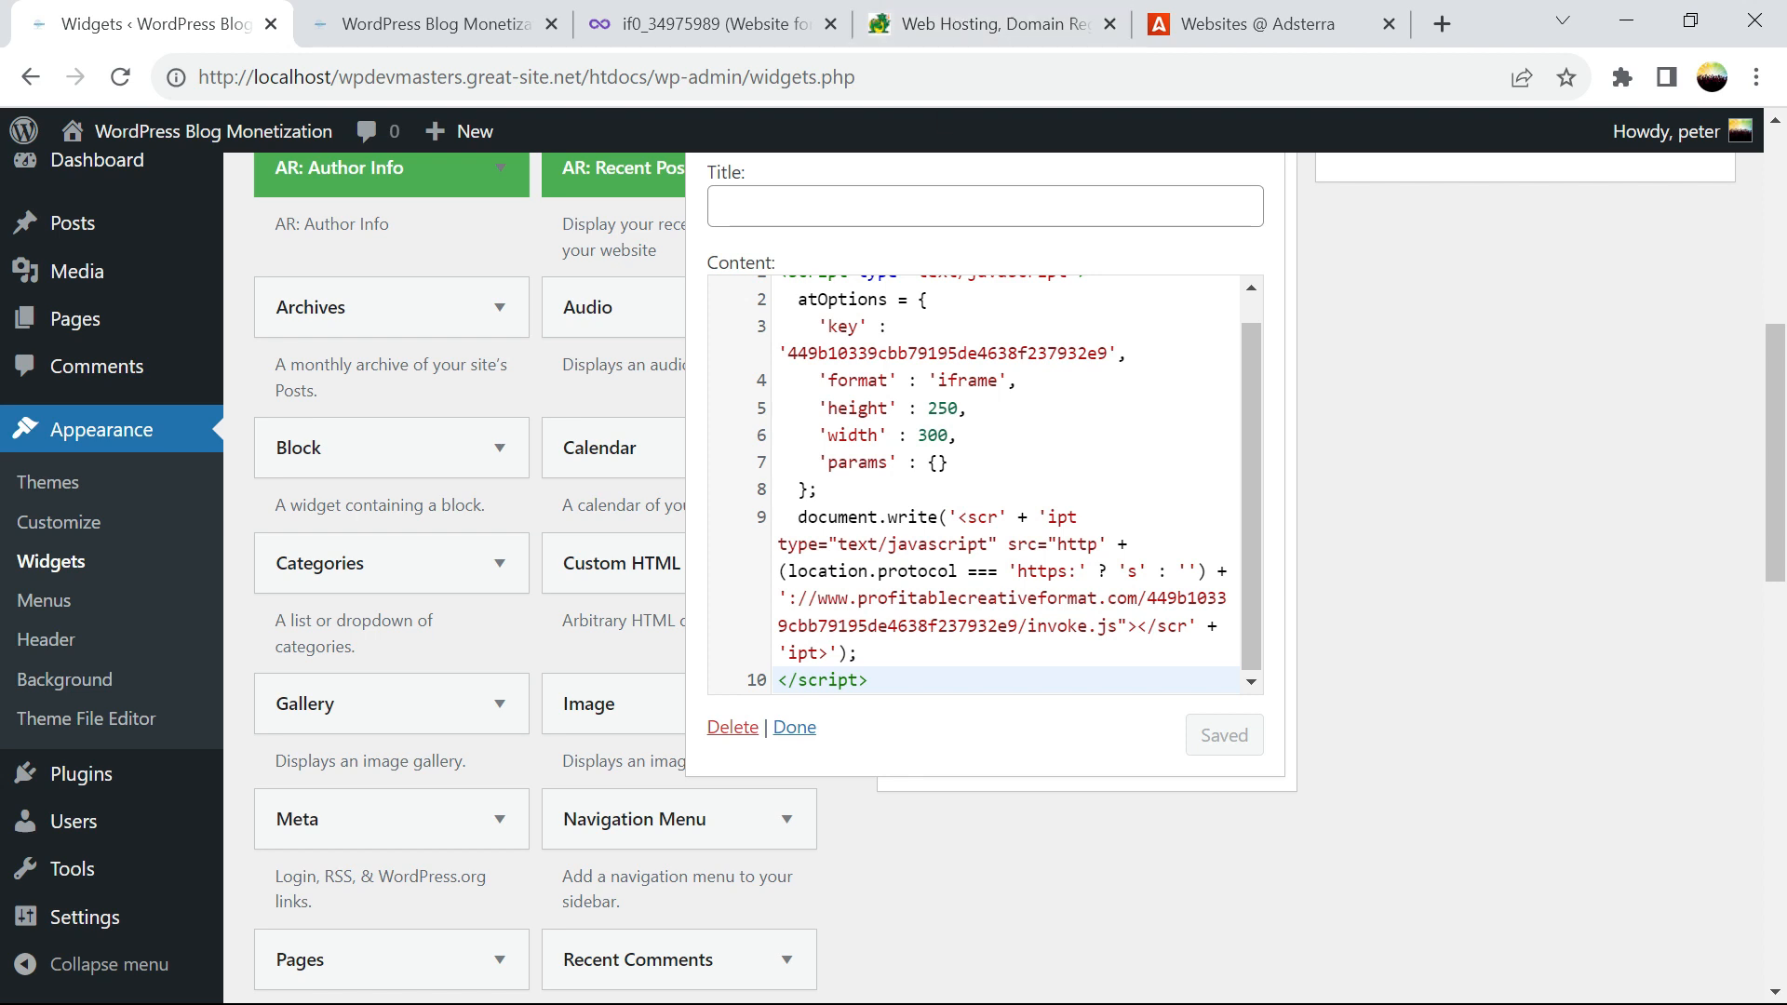
{"action": "left_click", "coordinate": [796, 728]}
{"action": "scroll", "coordinate": [809, 465], "scroll_direction": "up", "scroll_amount": 5}
Review the Ultimate Premium plan's Unlimited Bandwidth, Free SSL Certificates and Super fast SSD features
{"action": "left_click", "coordinate": [986, 23]}
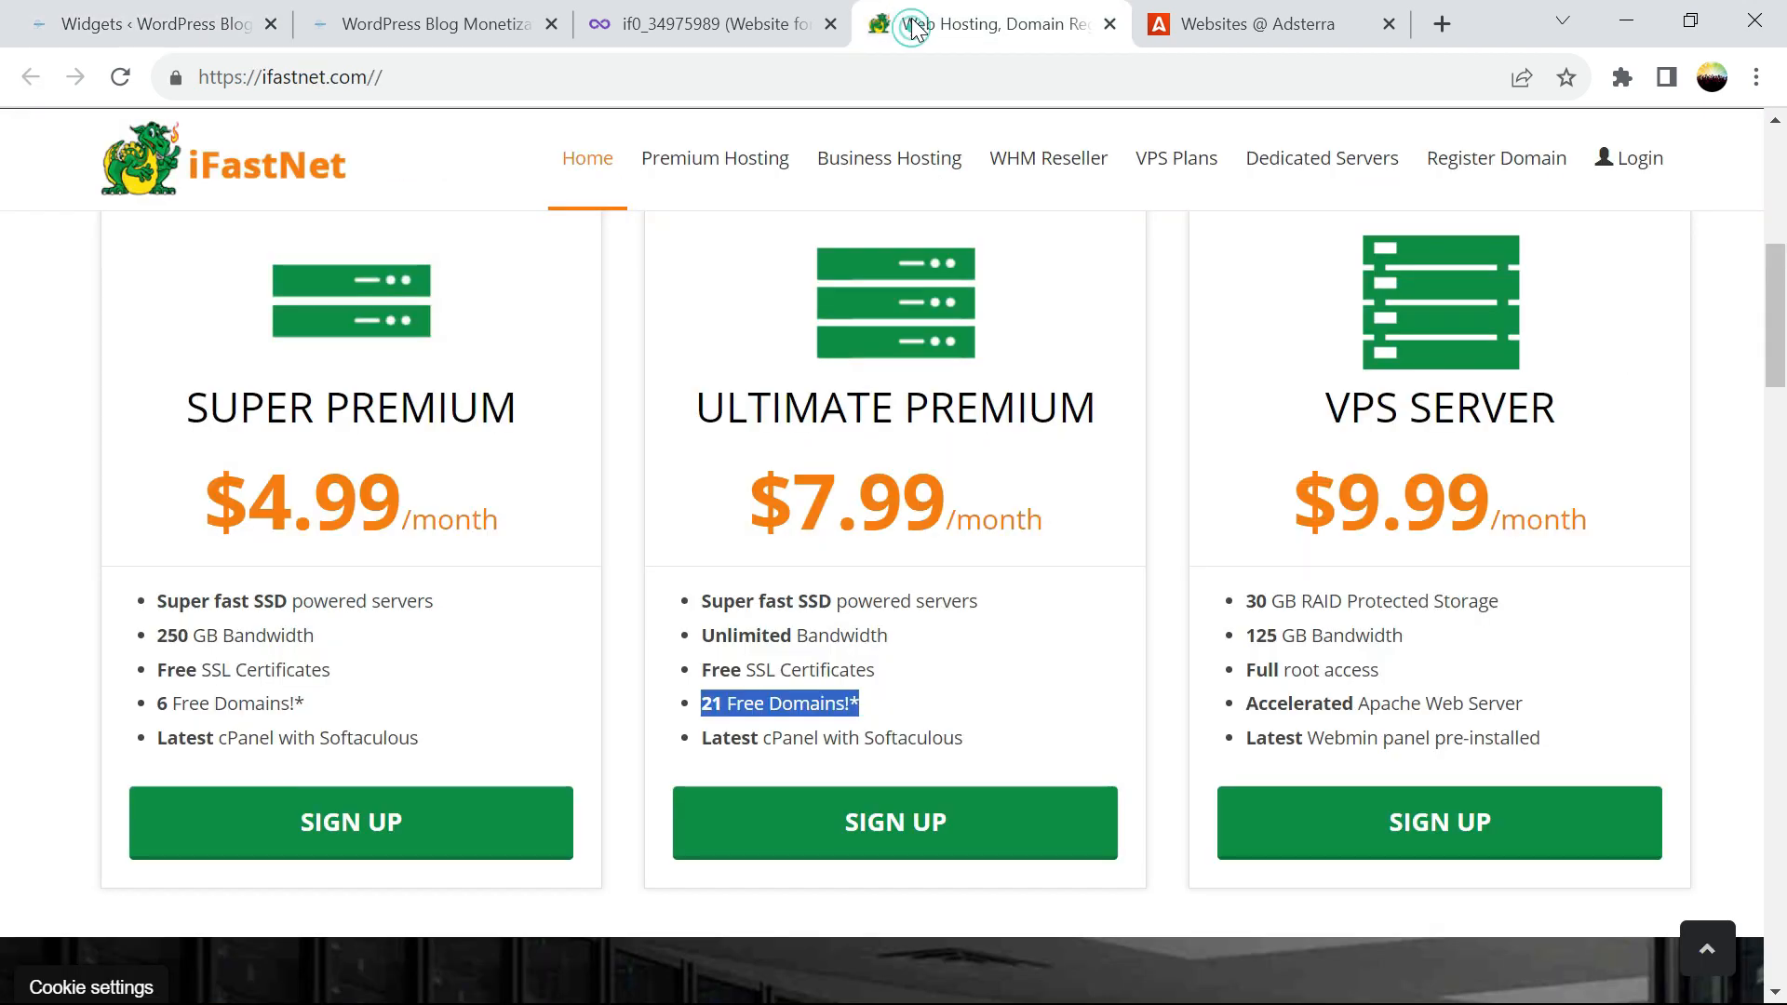
{"action": "left_click_drag", "start_coordinate": [717, 422], "coordinate": [656, 421]}
{"action": "left_click", "coordinate": [564, 416]}
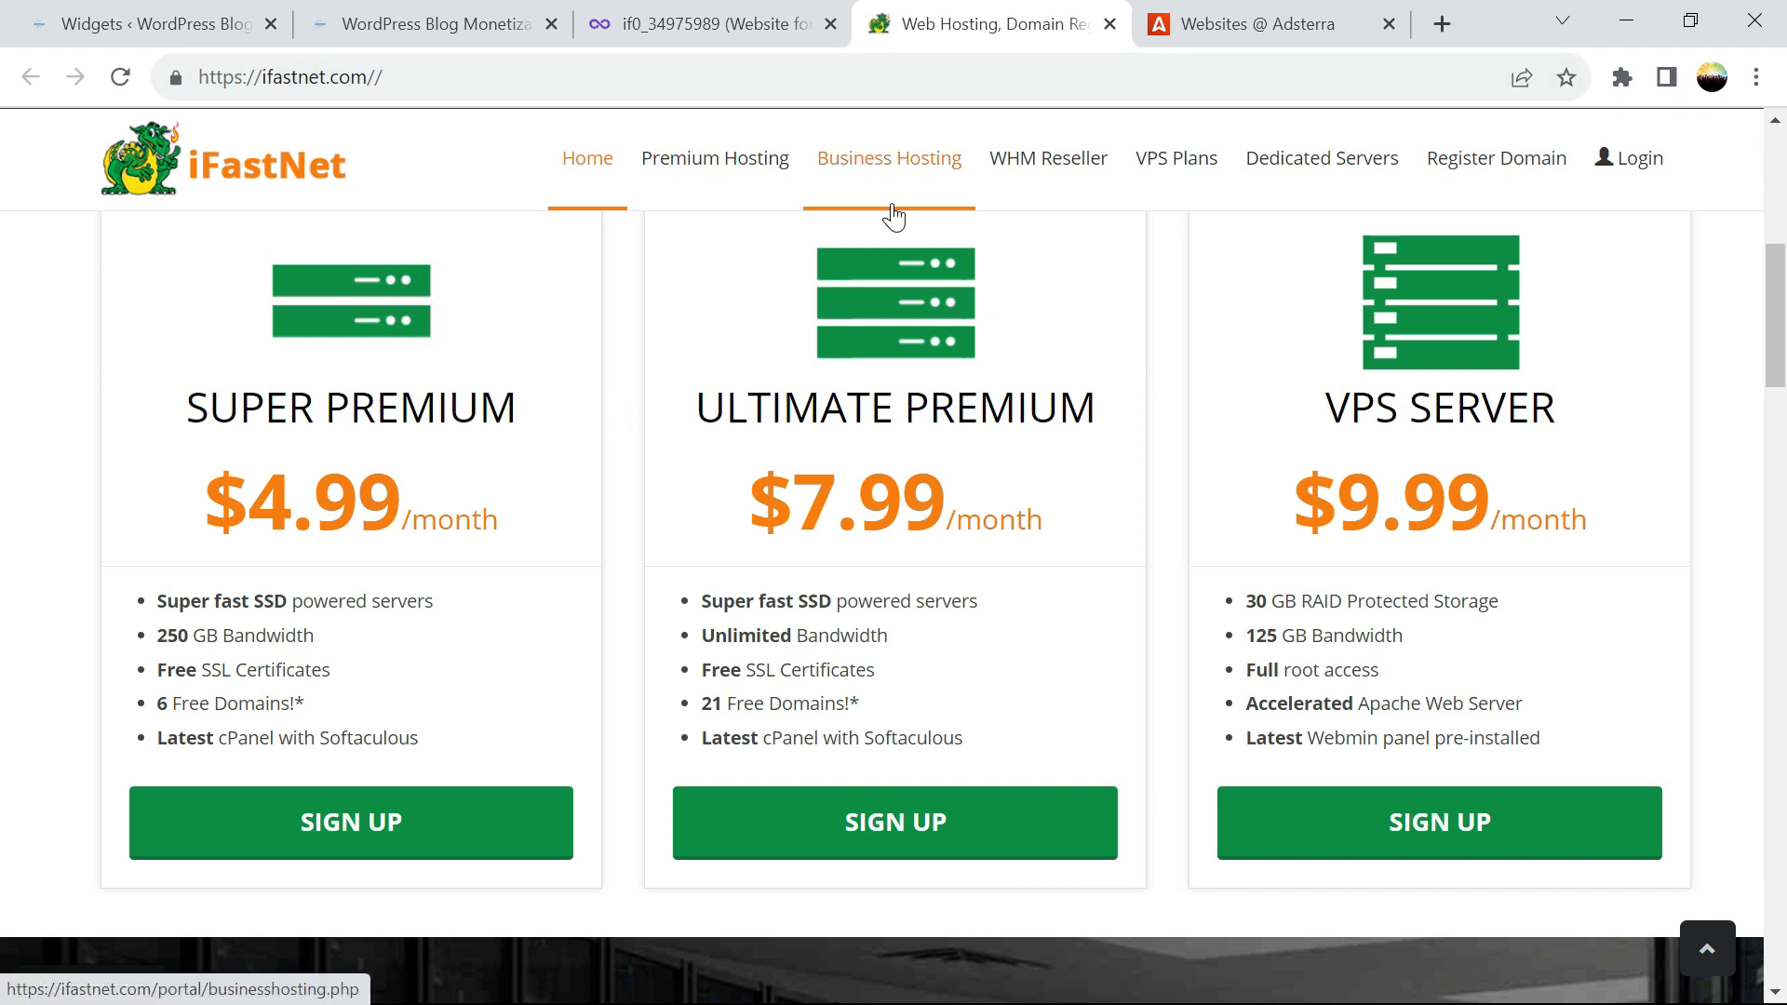
{"action": "left_click", "coordinate": [211, 22]}
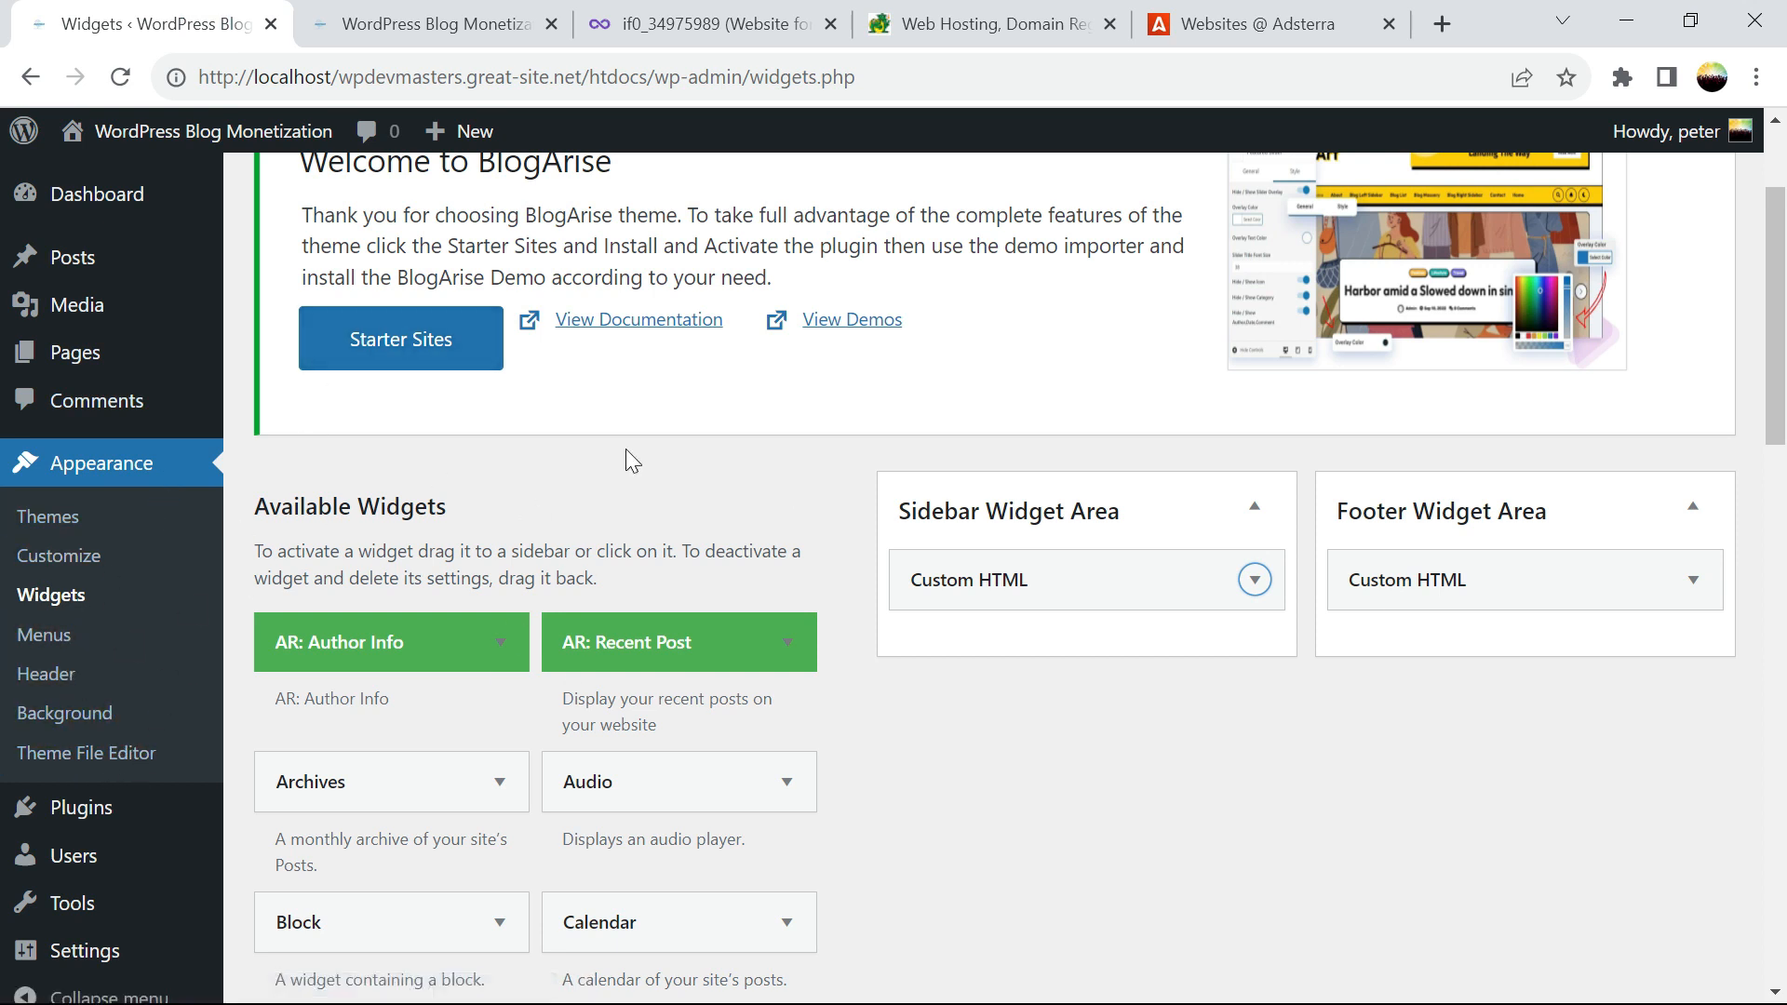
{"action": "left_click", "coordinate": [940, 24]}
{"action": "left_click", "coordinate": [662, 23]}
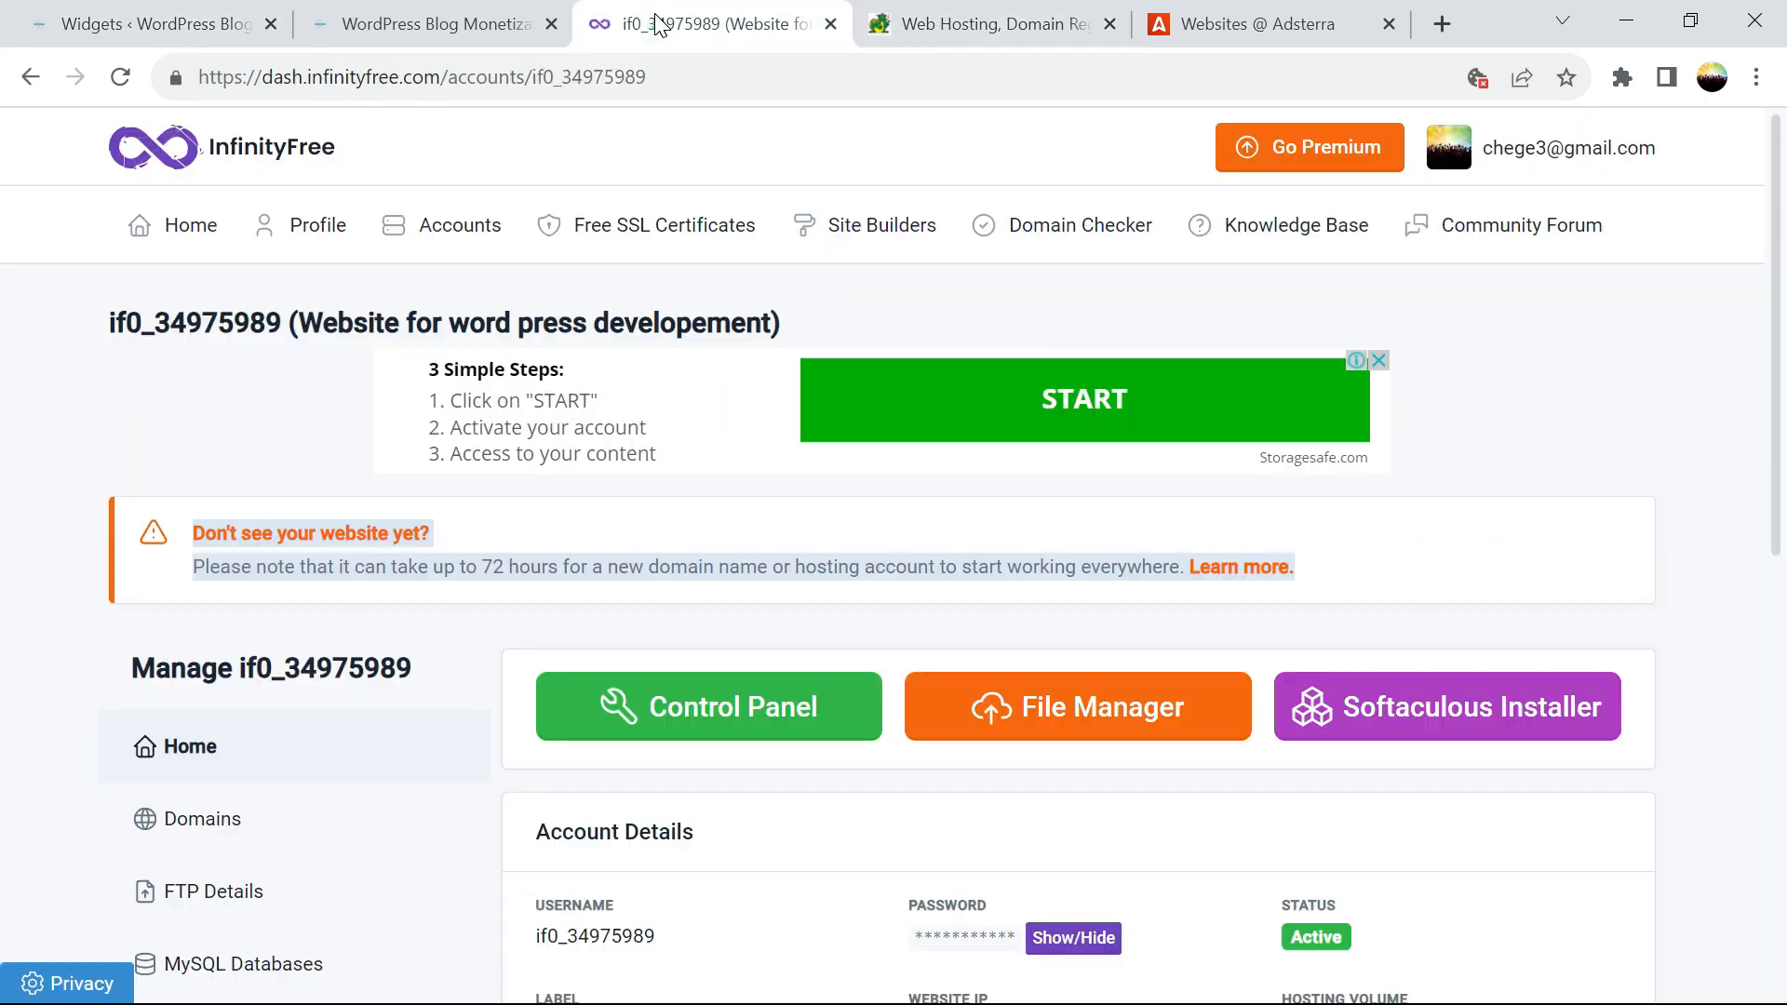
{"action": "left_click", "coordinate": [1037, 41]}
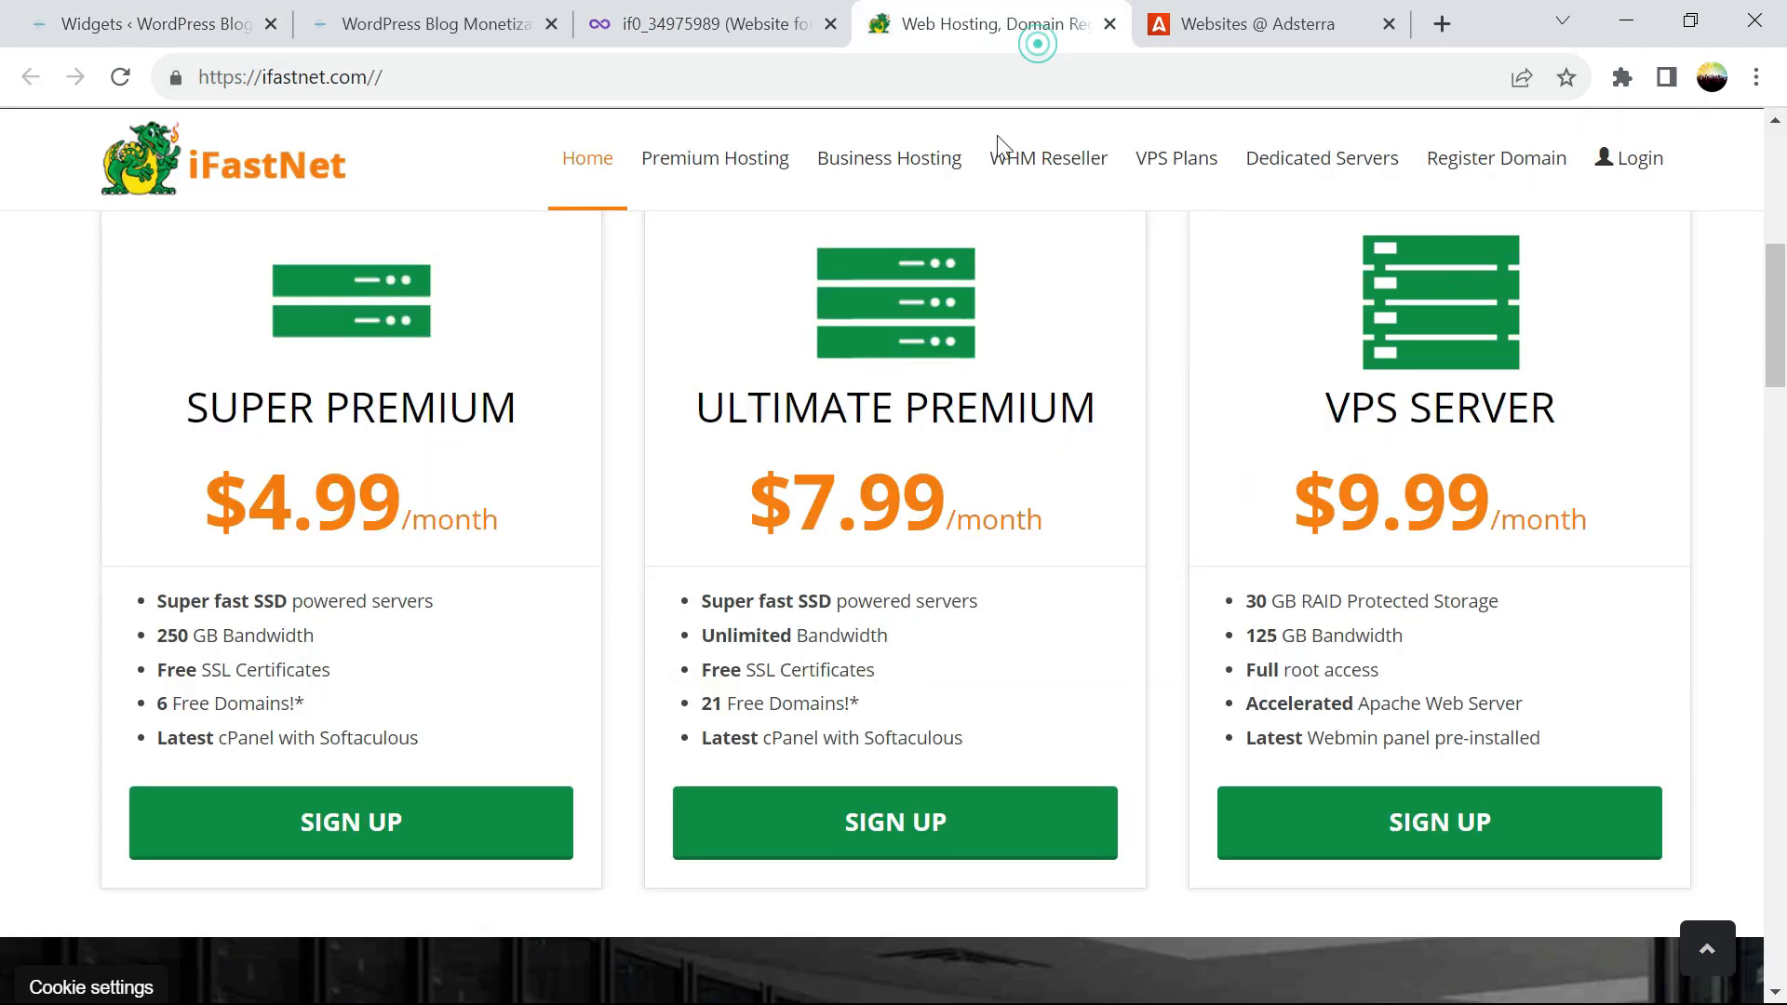
{"action": "left_click_drag", "start_coordinate": [872, 635], "coordinate": [715, 636]}
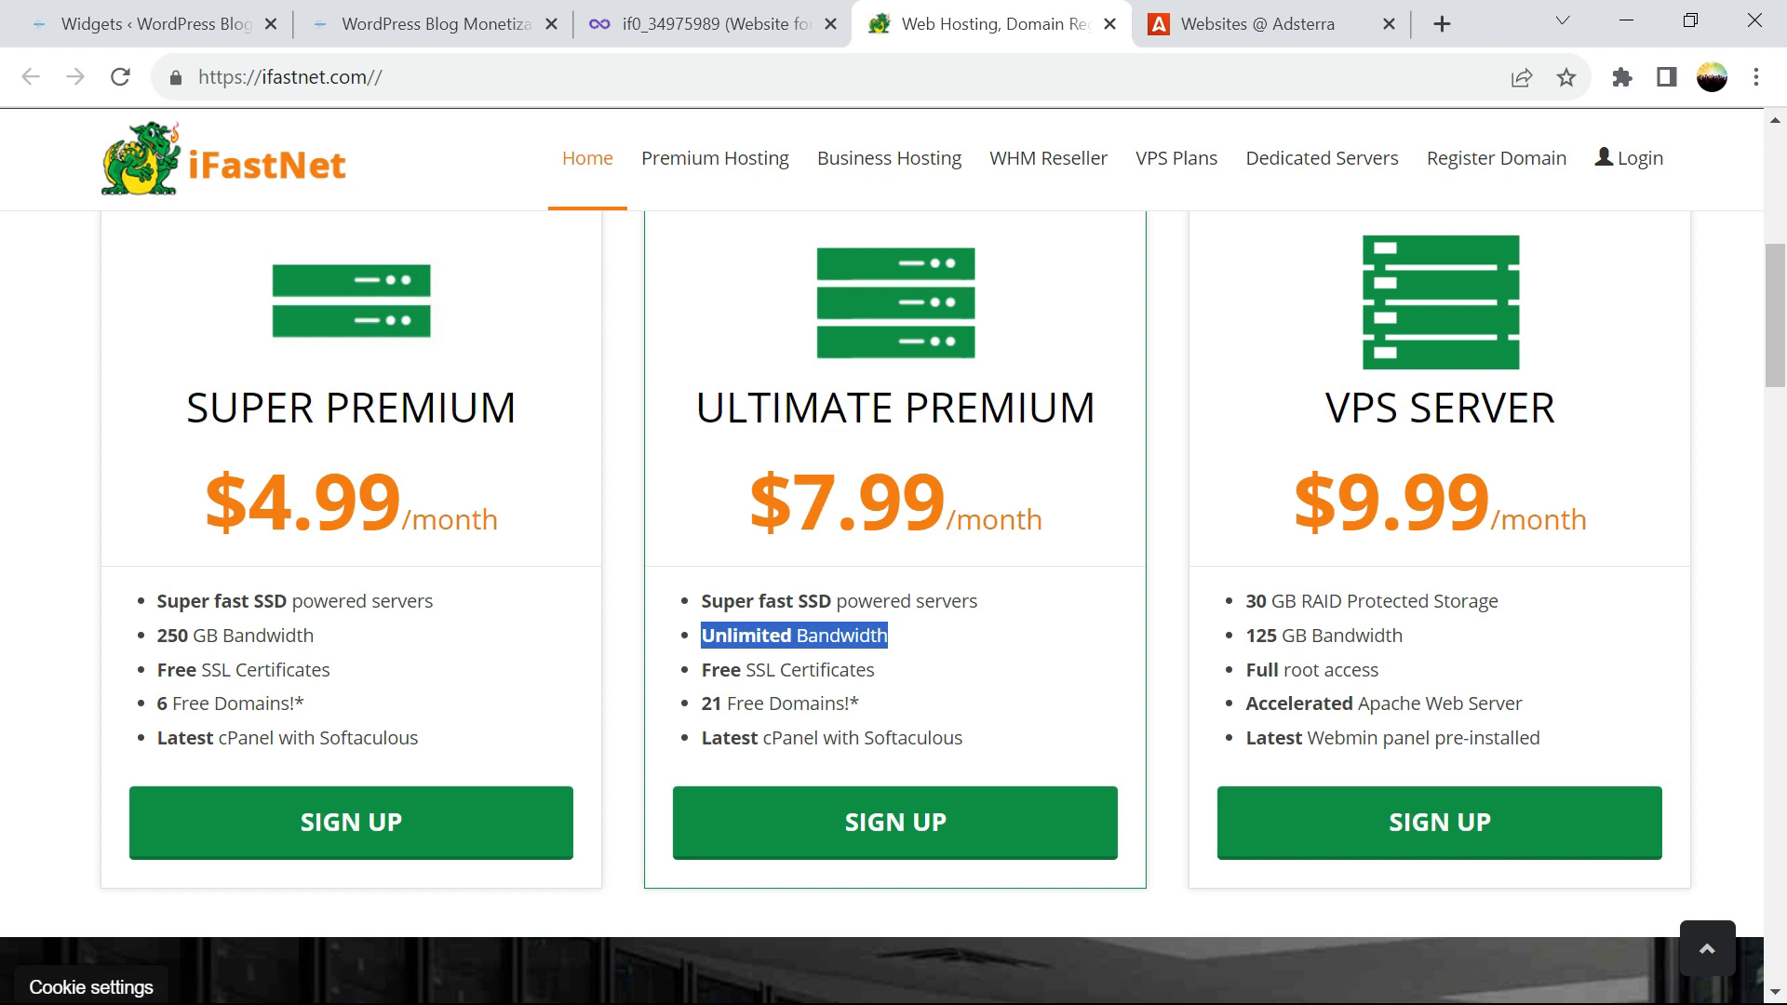
{"action": "left_click_drag", "start_coordinate": [877, 670], "coordinate": [713, 670]}
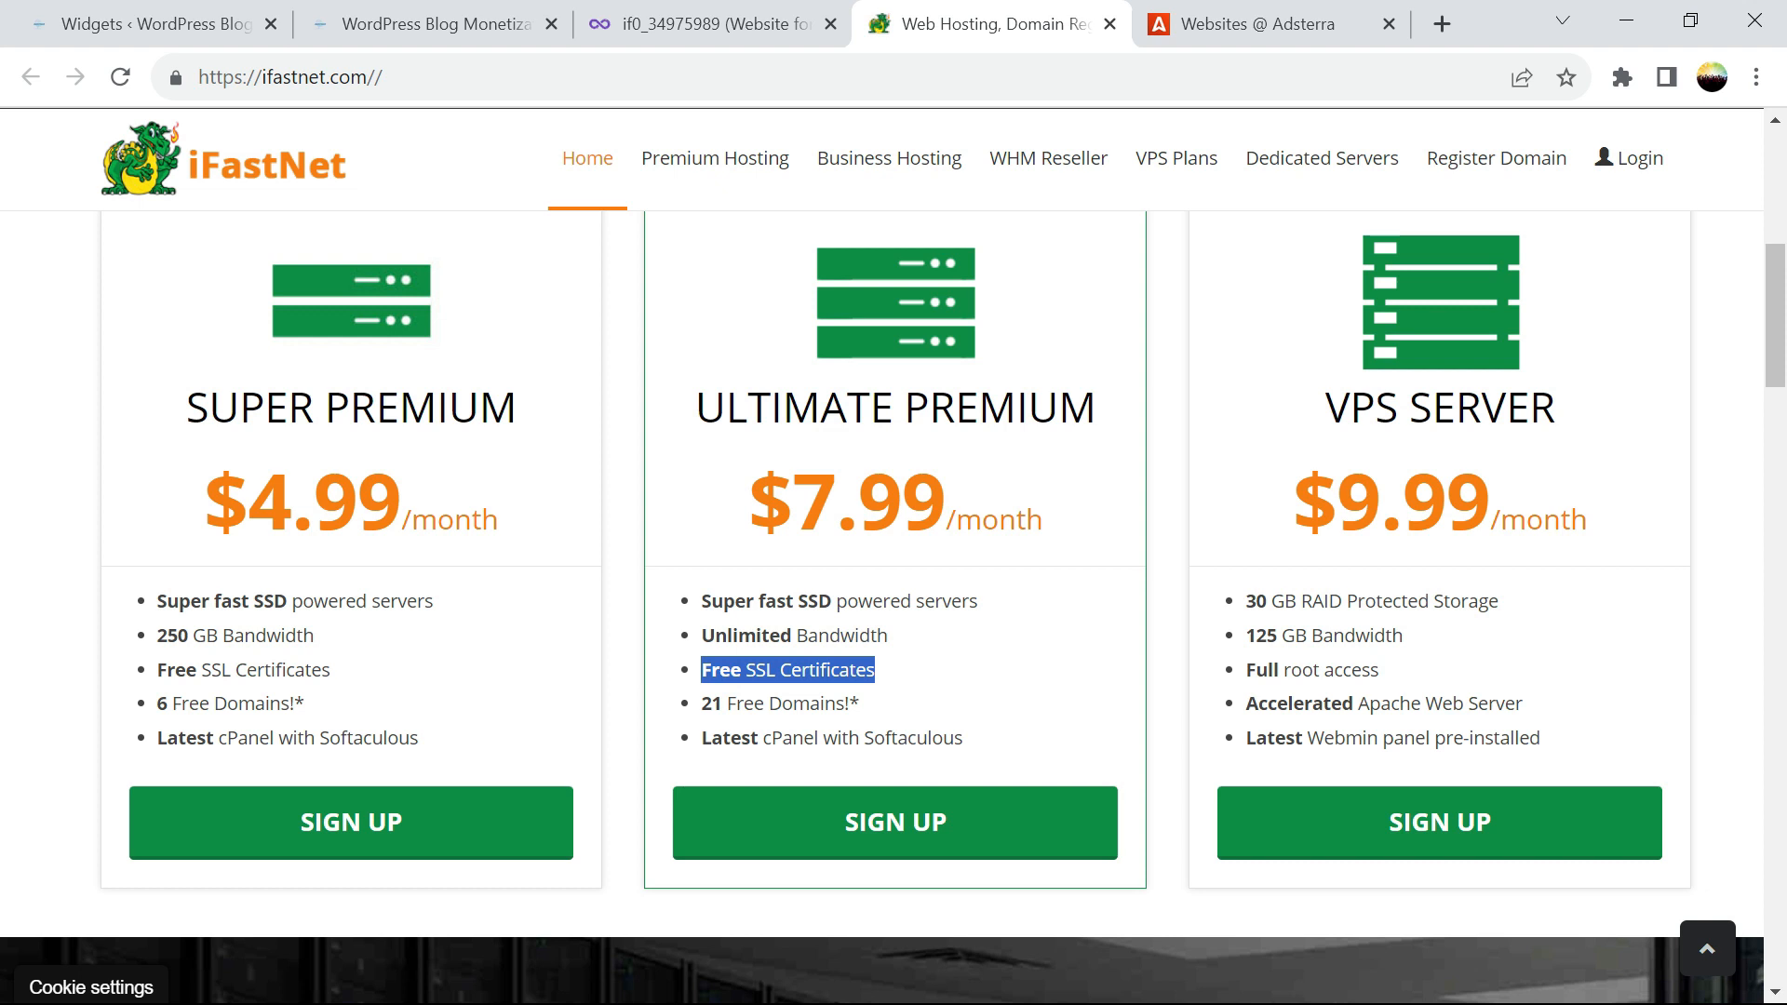
{"action": "left_click_drag", "start_coordinate": [968, 602], "coordinate": [701, 601]}
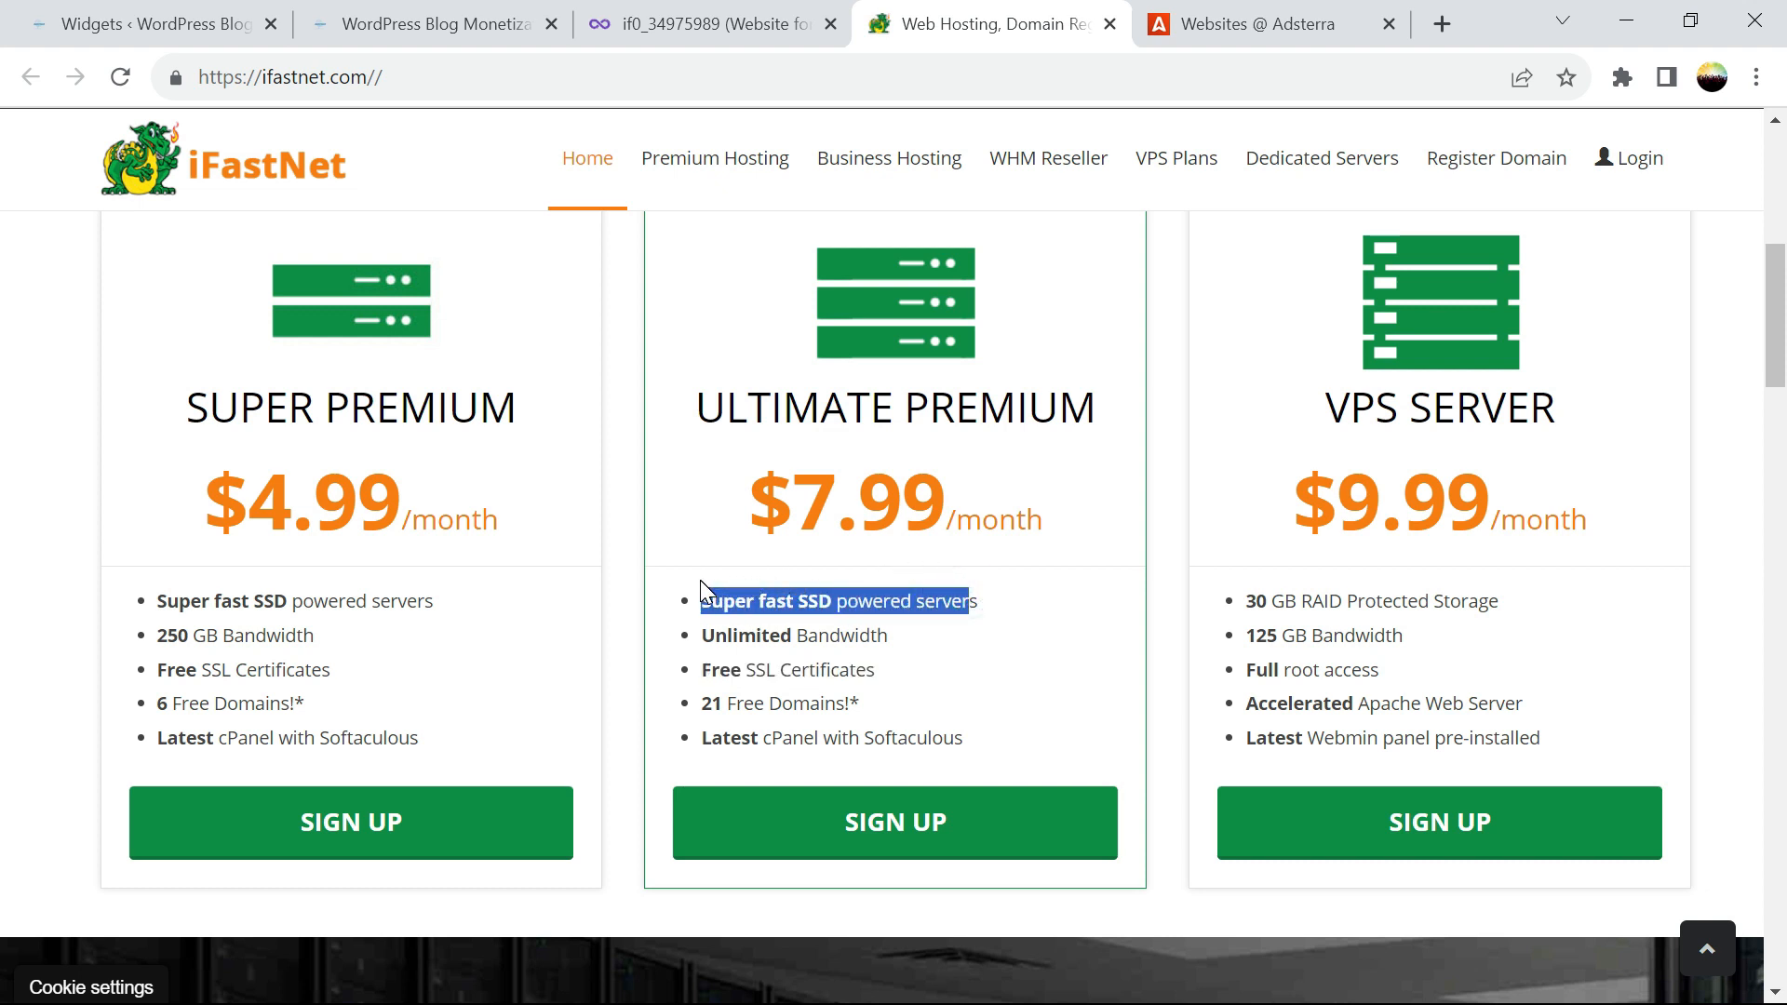
{"action": "left_click", "coordinate": [151, 22]}
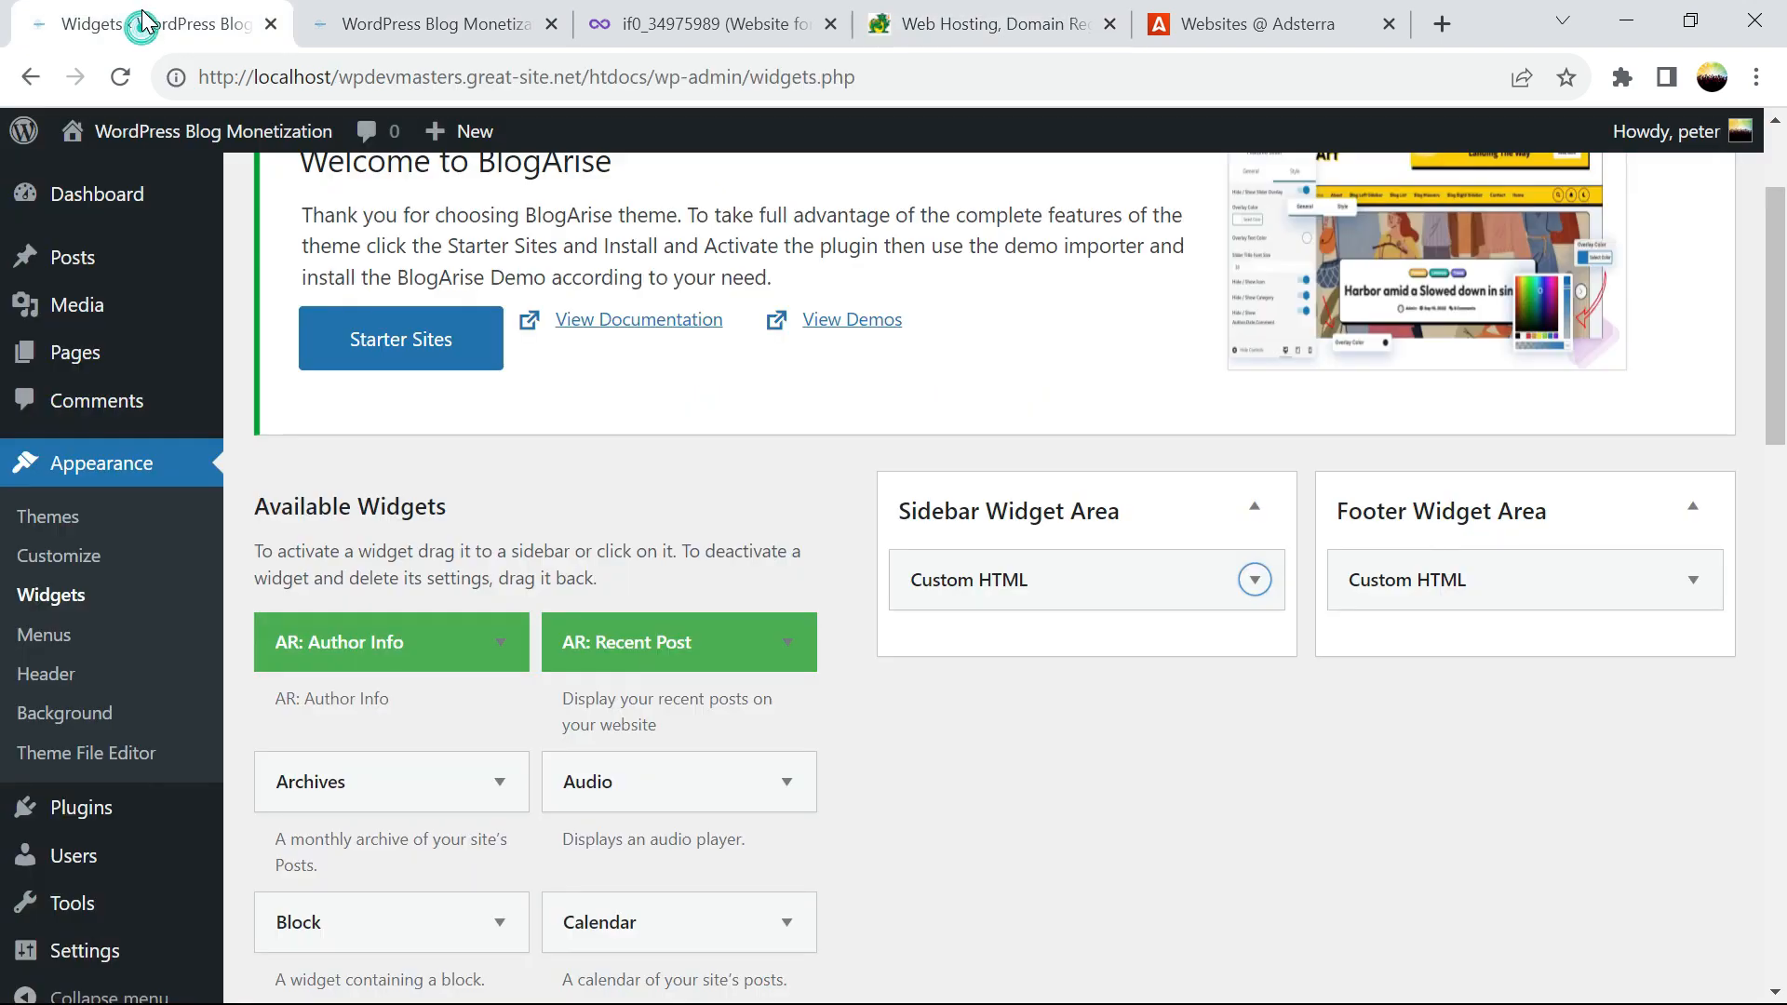
{"action": "left_click", "coordinate": [431, 24]}
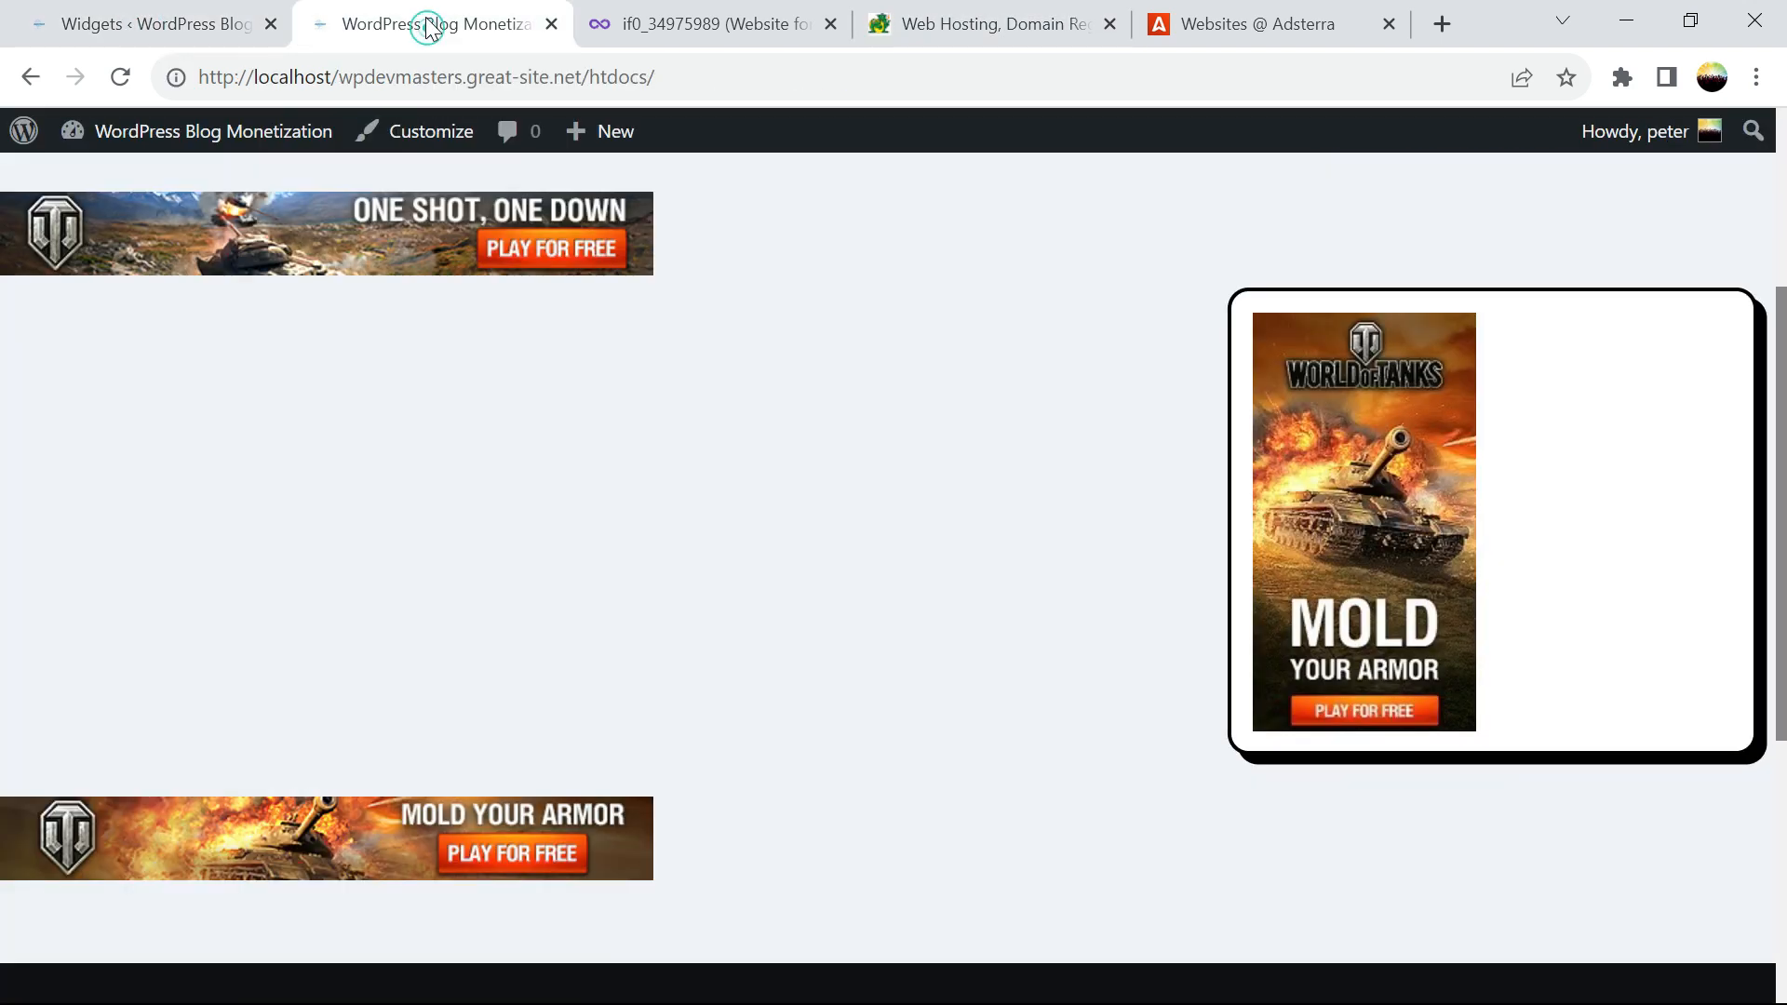
{"action": "left_click", "coordinate": [124, 78]}
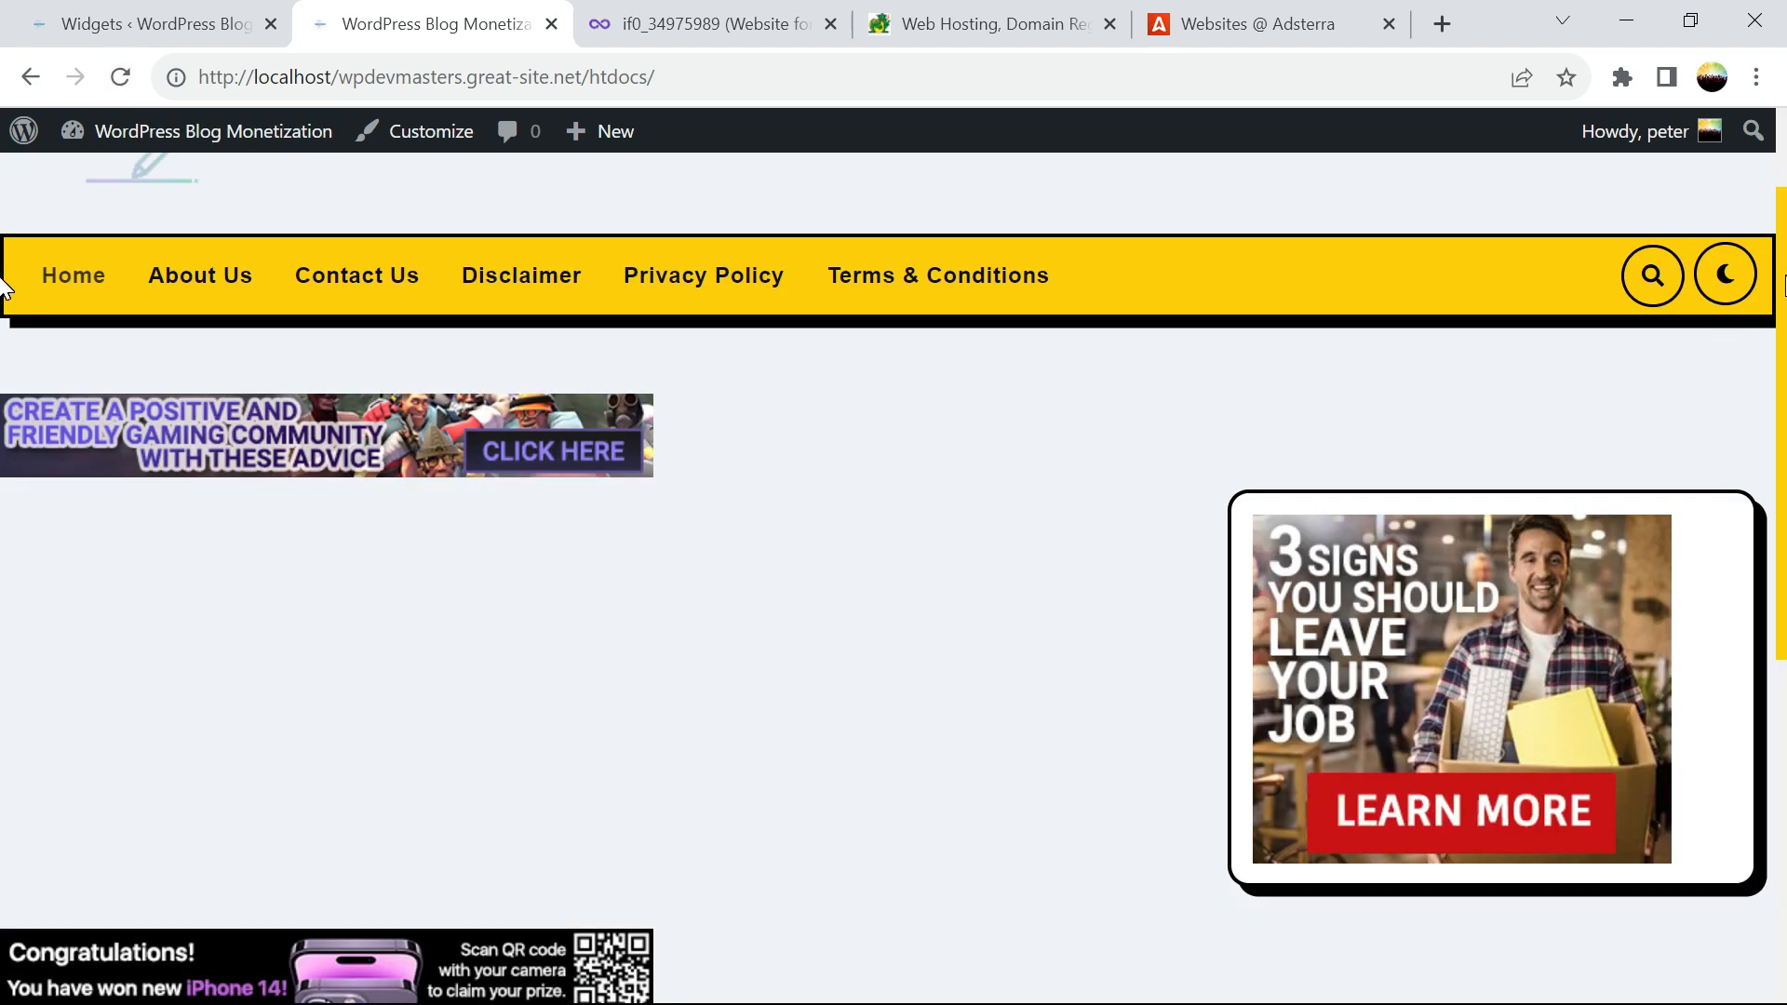
{"action": "scroll", "coordinate": [4, 385], "scroll_direction": "down", "scroll_amount": 2}
{"action": "scroll", "coordinate": [3, 385], "scroll_direction": "up", "scroll_amount": 1}
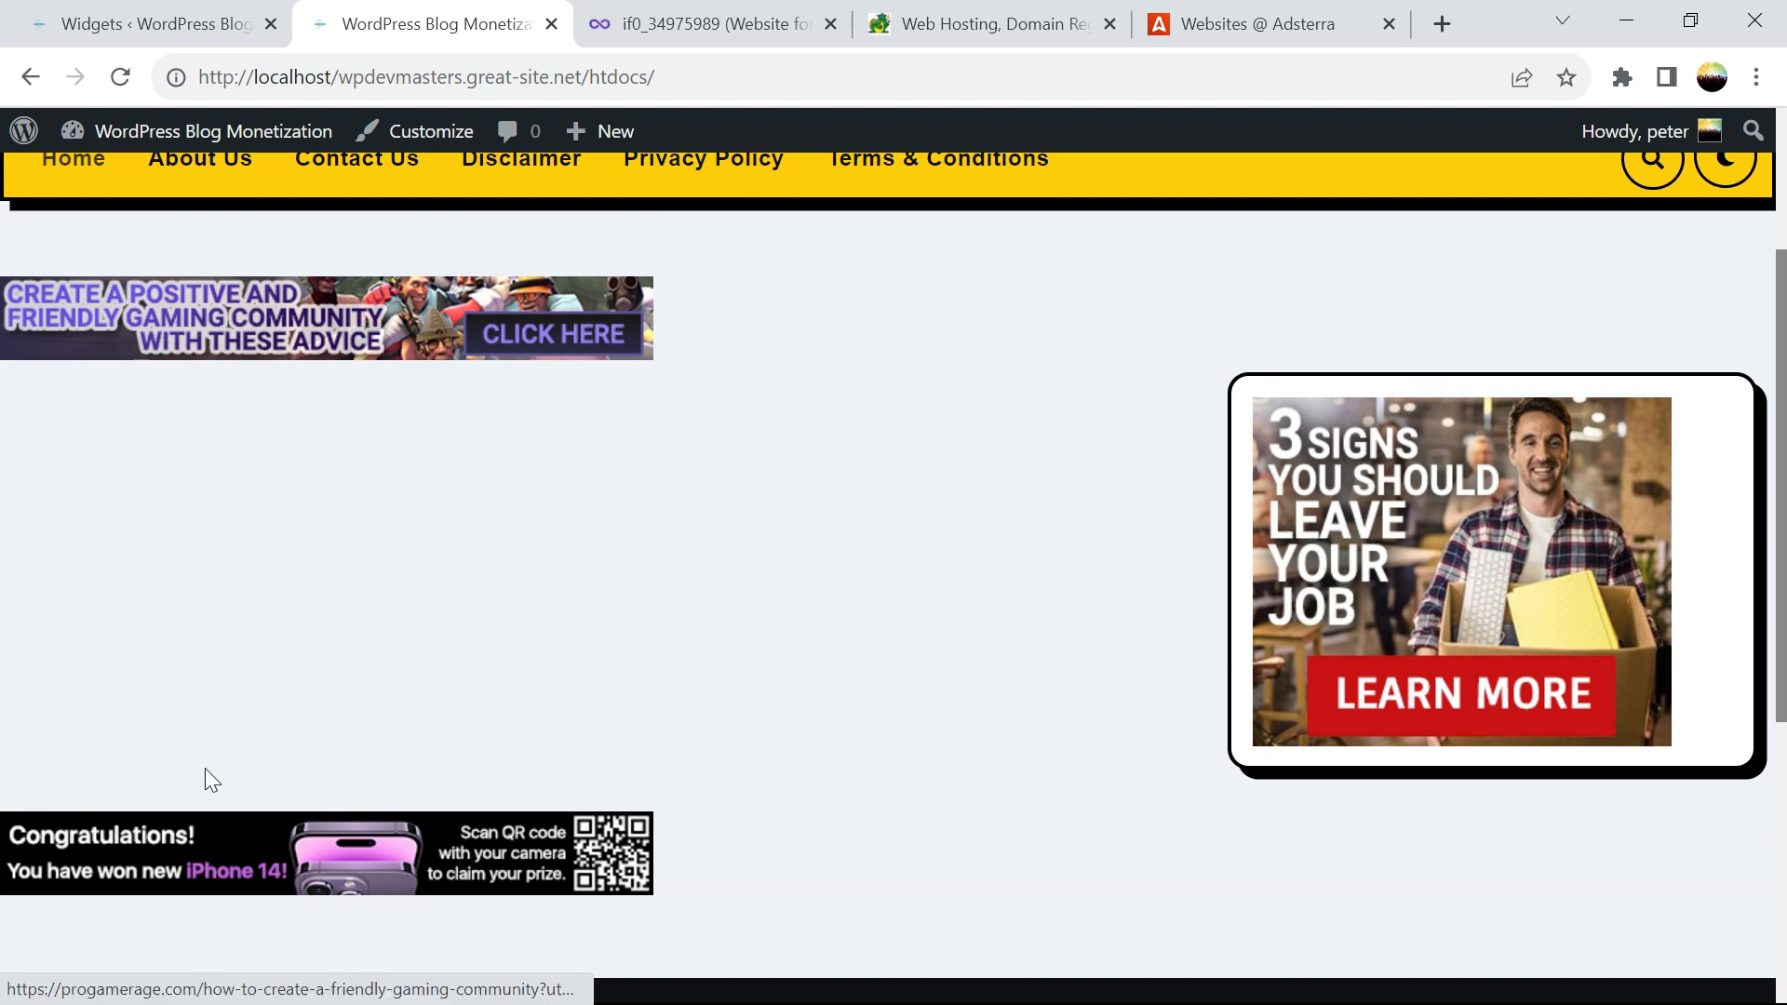
{"action": "scroll", "coordinate": [3, 419], "scroll_direction": "down", "scroll_amount": 4}
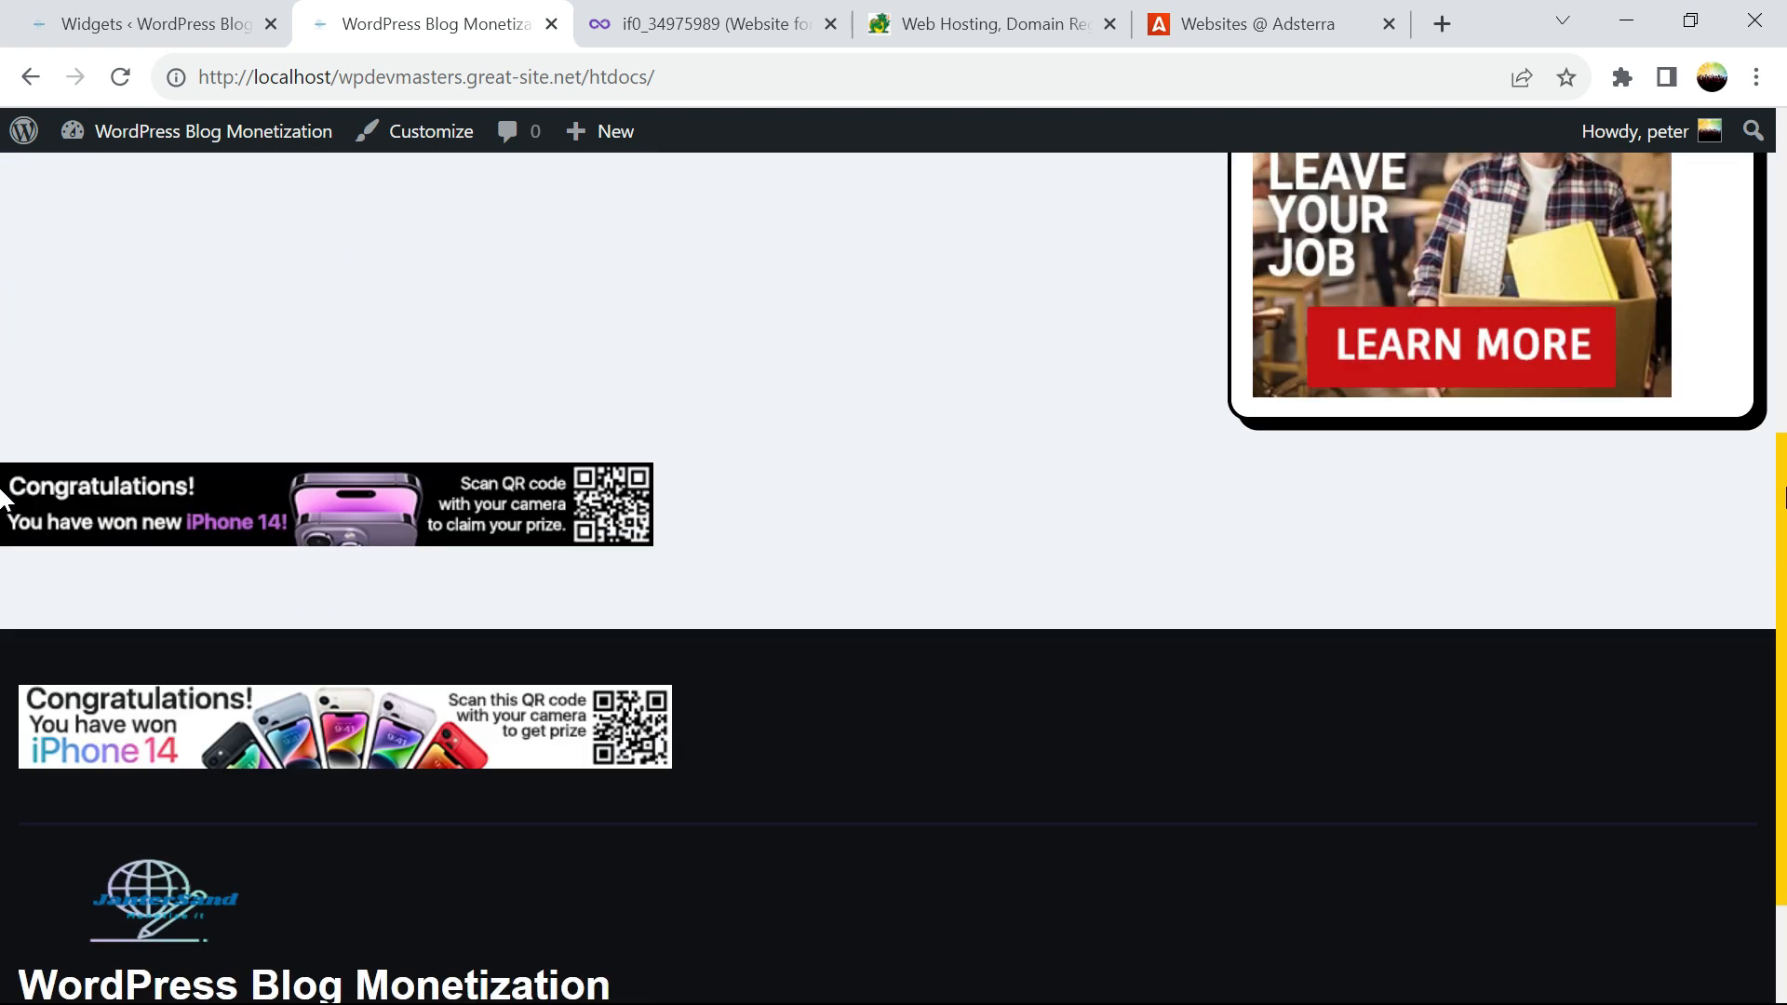
{"action": "left_click_drag", "start_coordinate": [1781, 498], "coordinate": [1784, 223]}
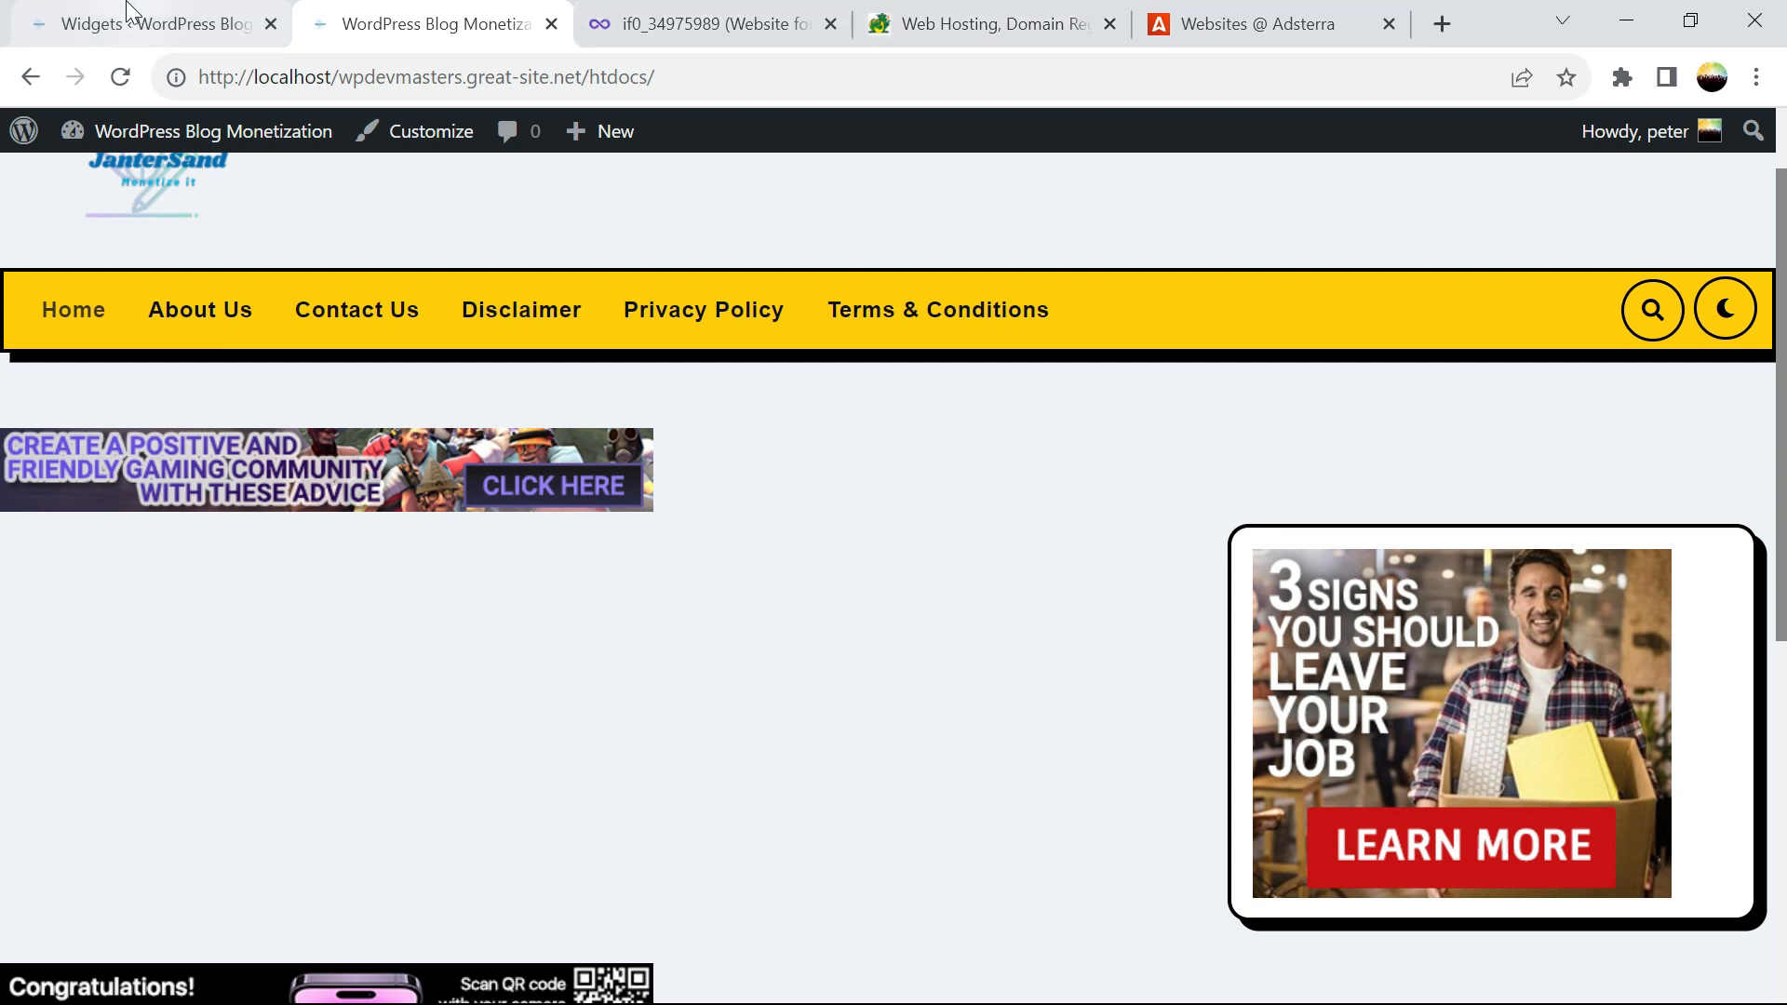
{"action": "left_click", "coordinate": [108, 28]}
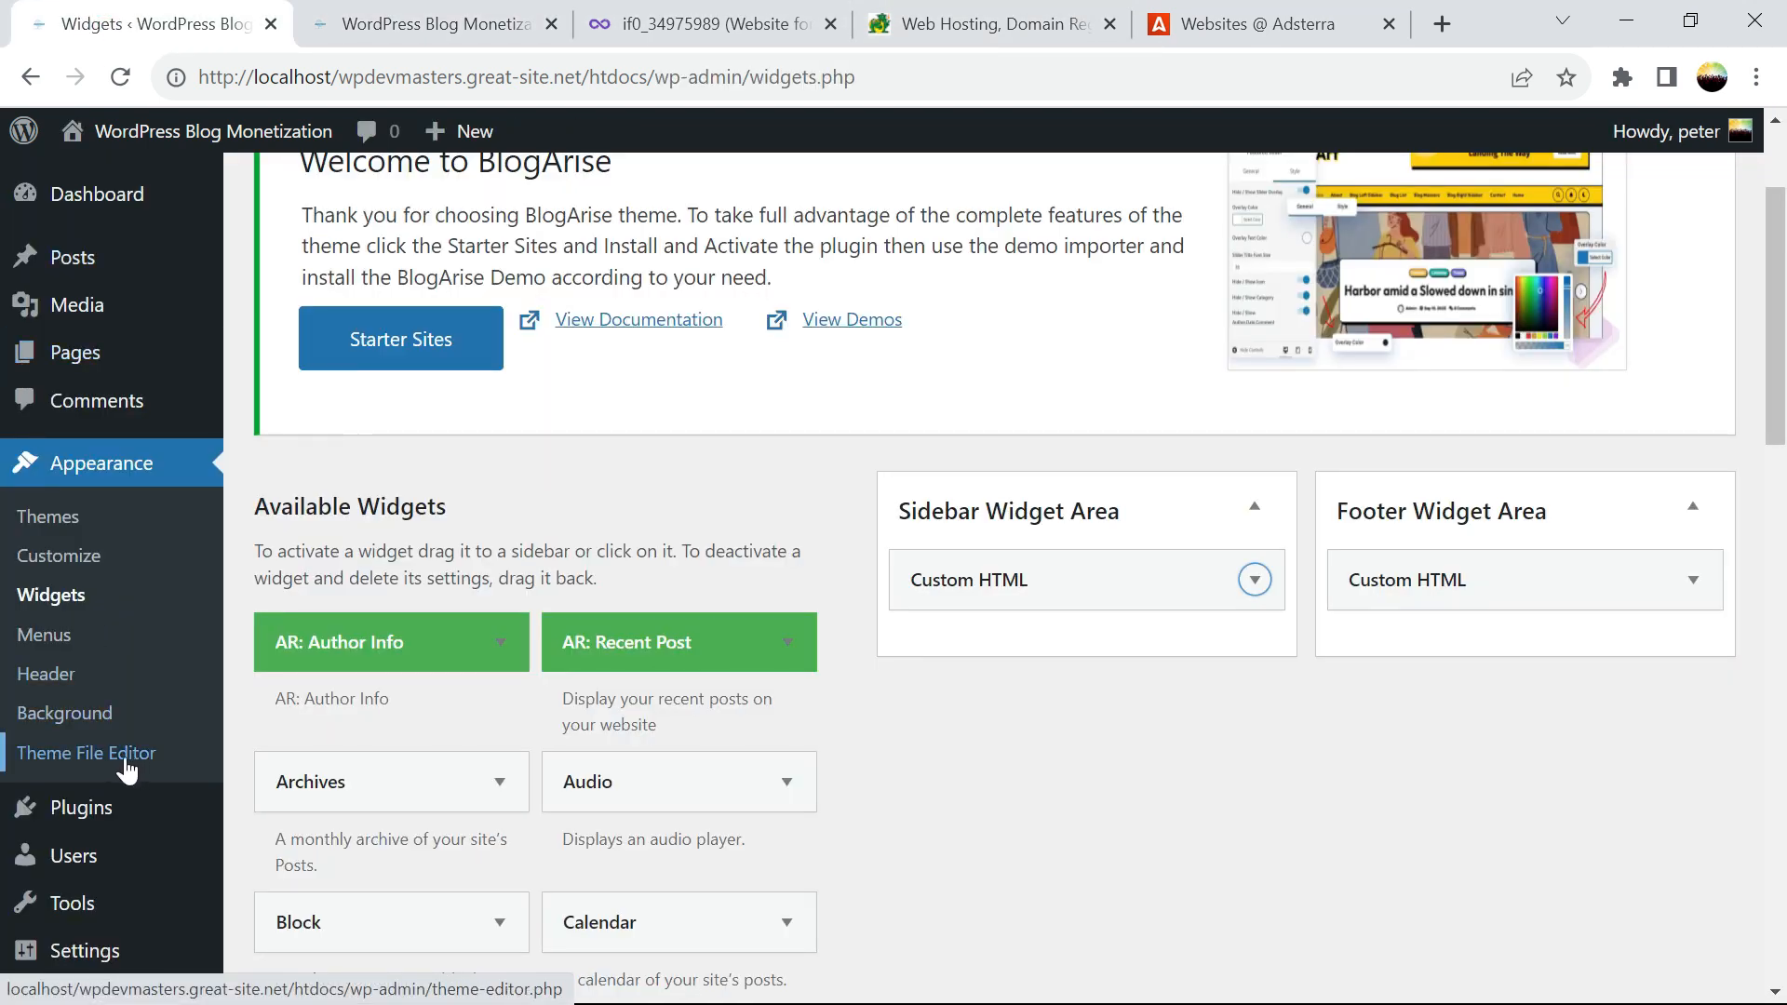
Open BlogArise's index.php and add a blank line after the opening main tag, above the top ad script
{"action": "left_click", "coordinate": [56, 756]}
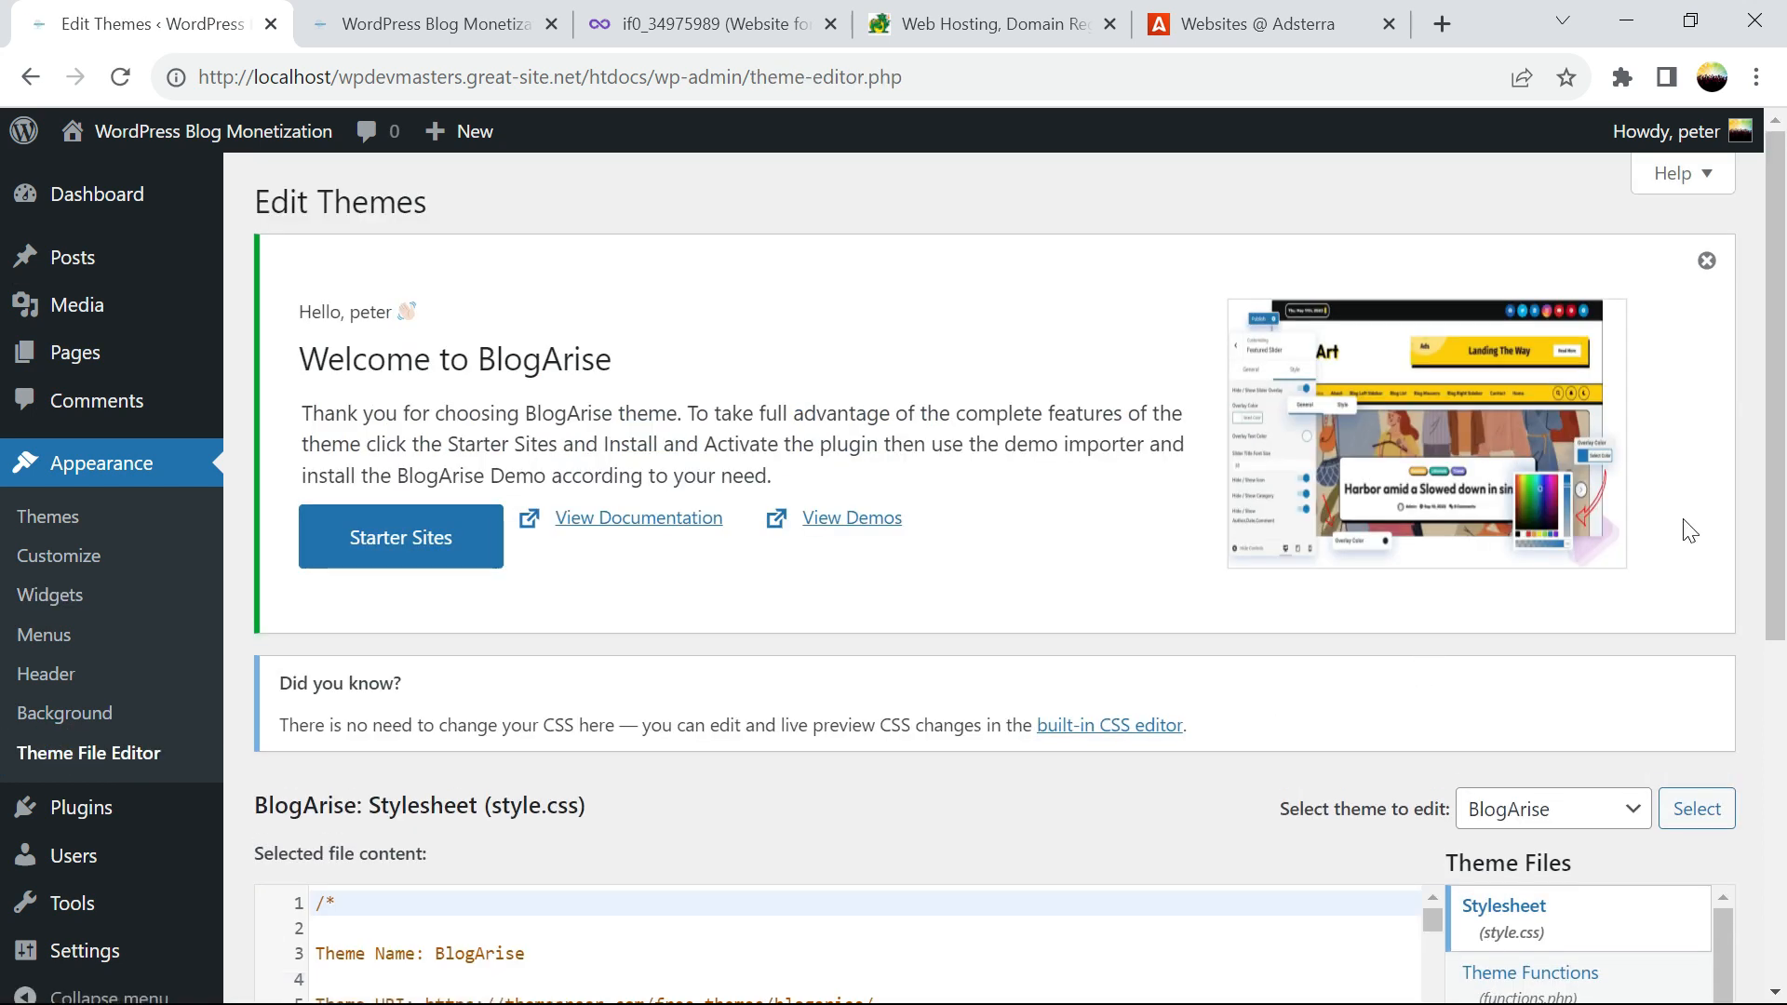
{"action": "left_click_drag", "start_coordinate": [1785, 509], "coordinate": [1785, 722]}
{"action": "left_click_drag", "start_coordinate": [1723, 435], "coordinate": [1727, 744]}
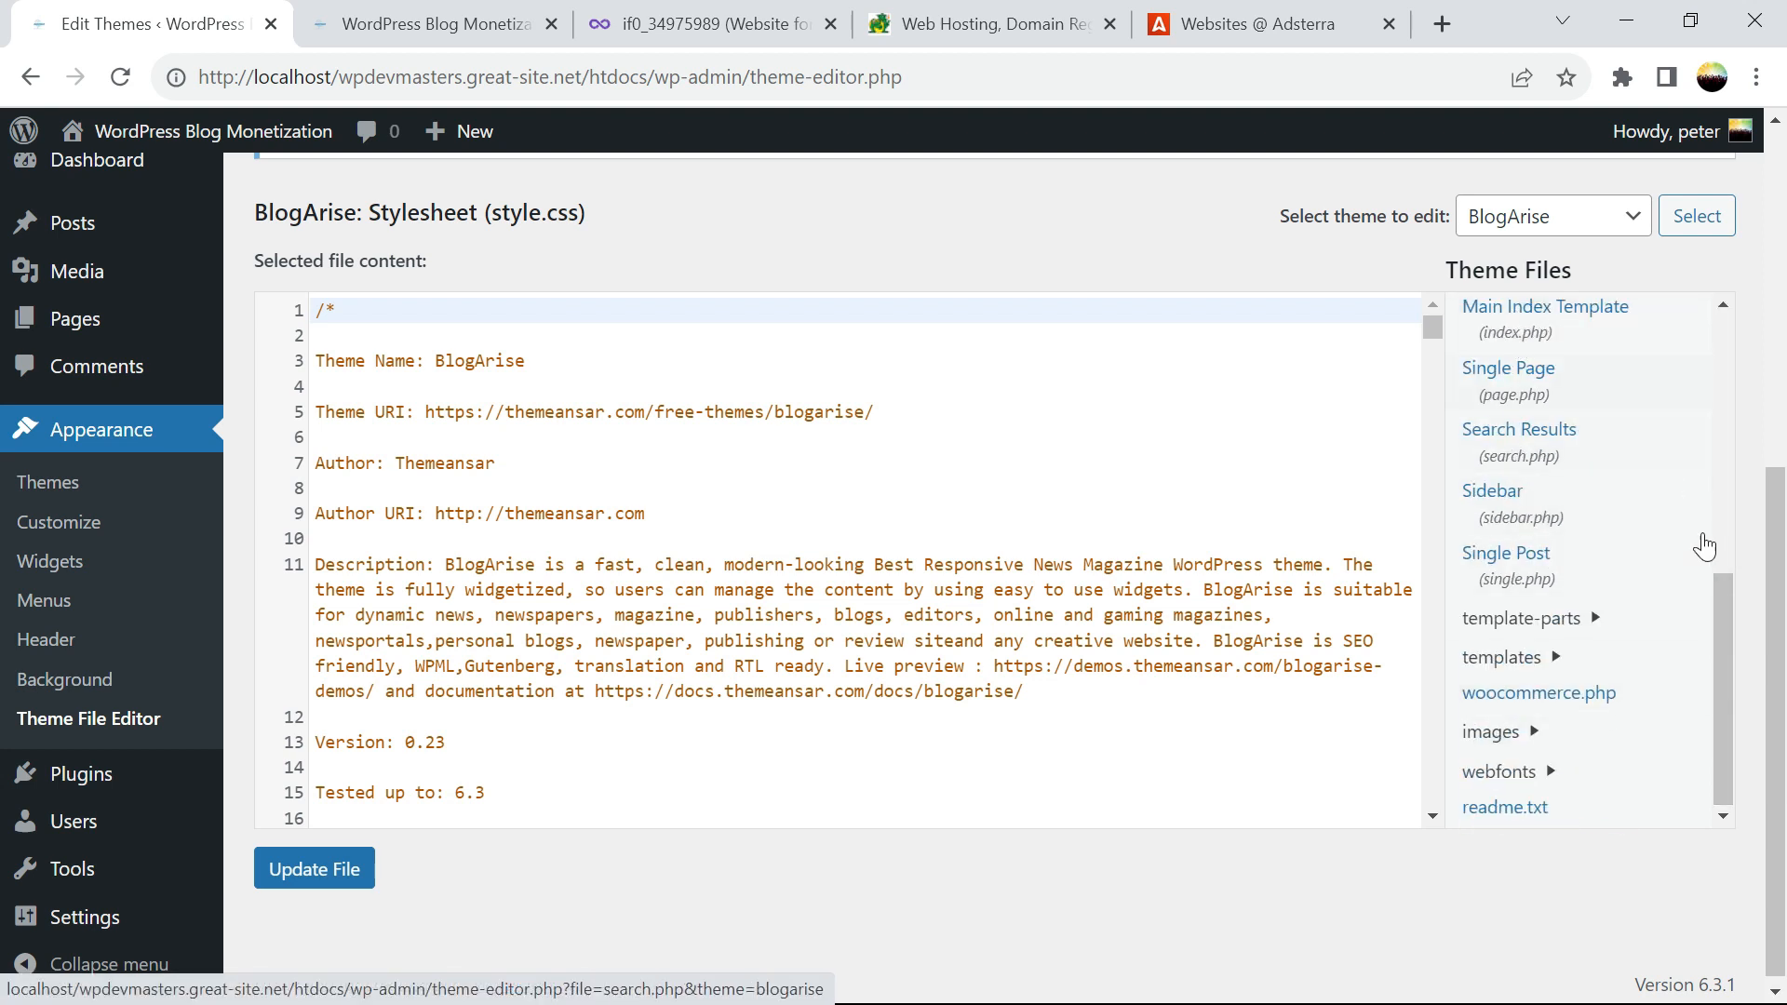
{"action": "left_click_drag", "start_coordinate": [1727, 599], "coordinate": [1717, 482]}
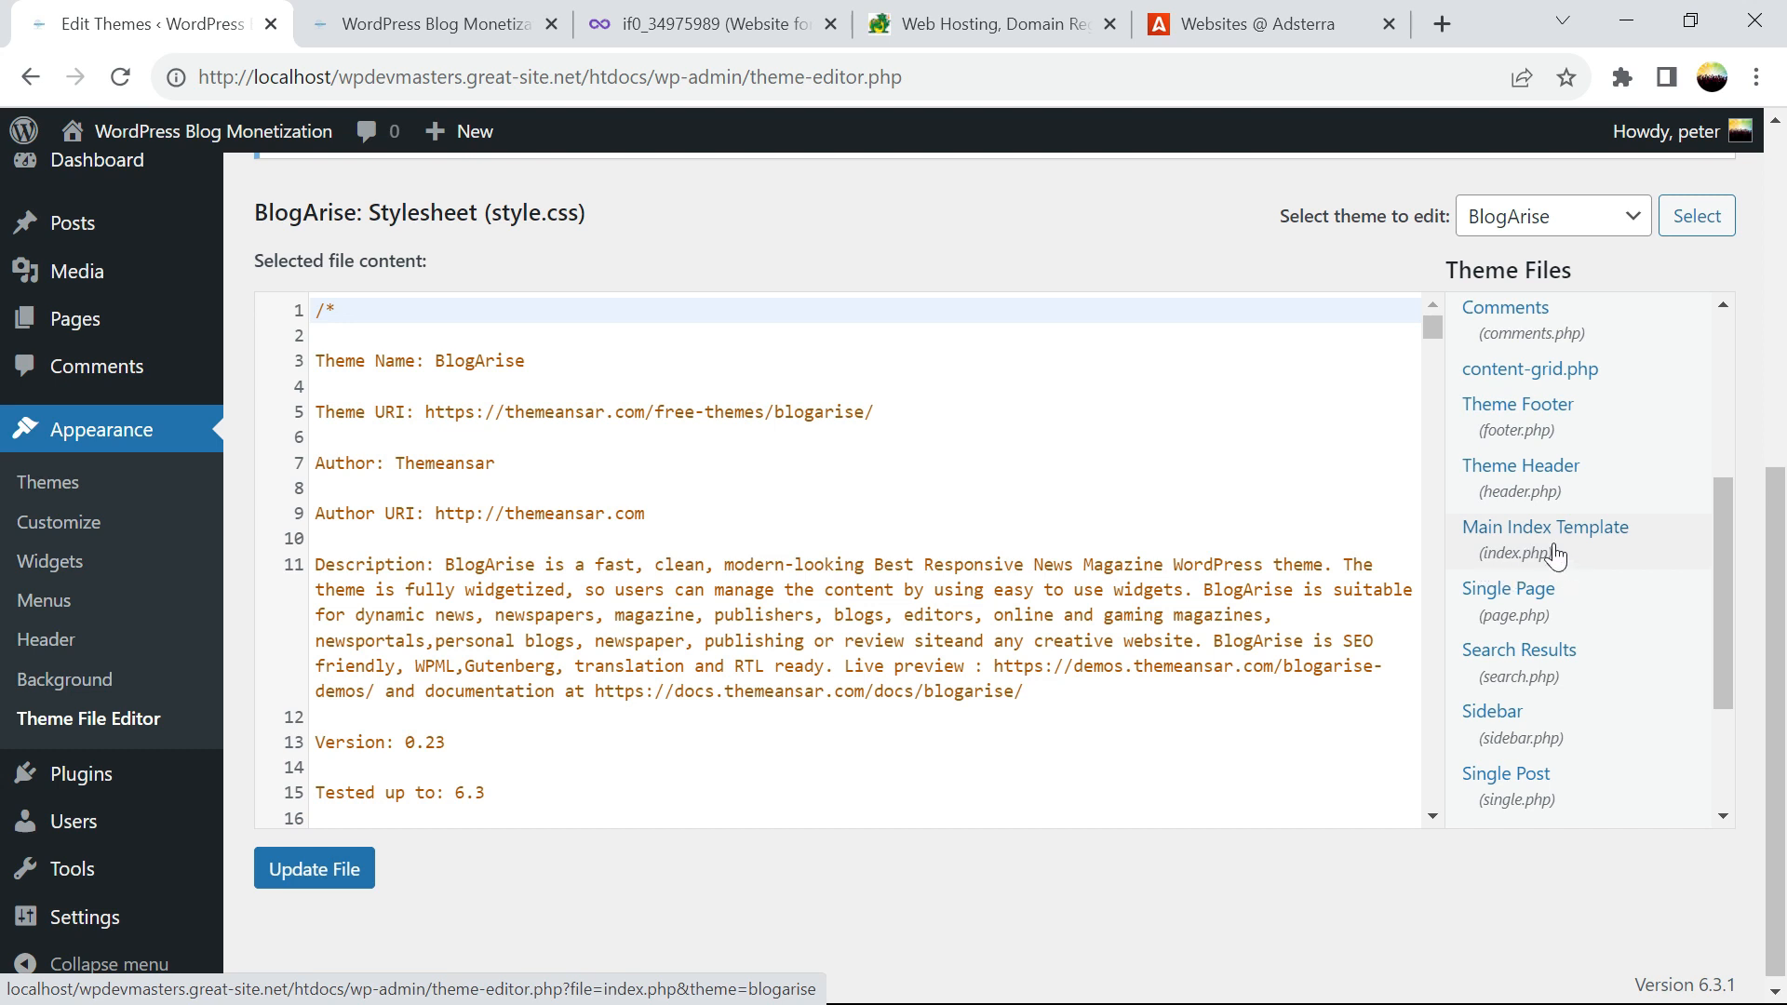
{"action": "left_click", "coordinate": [1522, 552]}
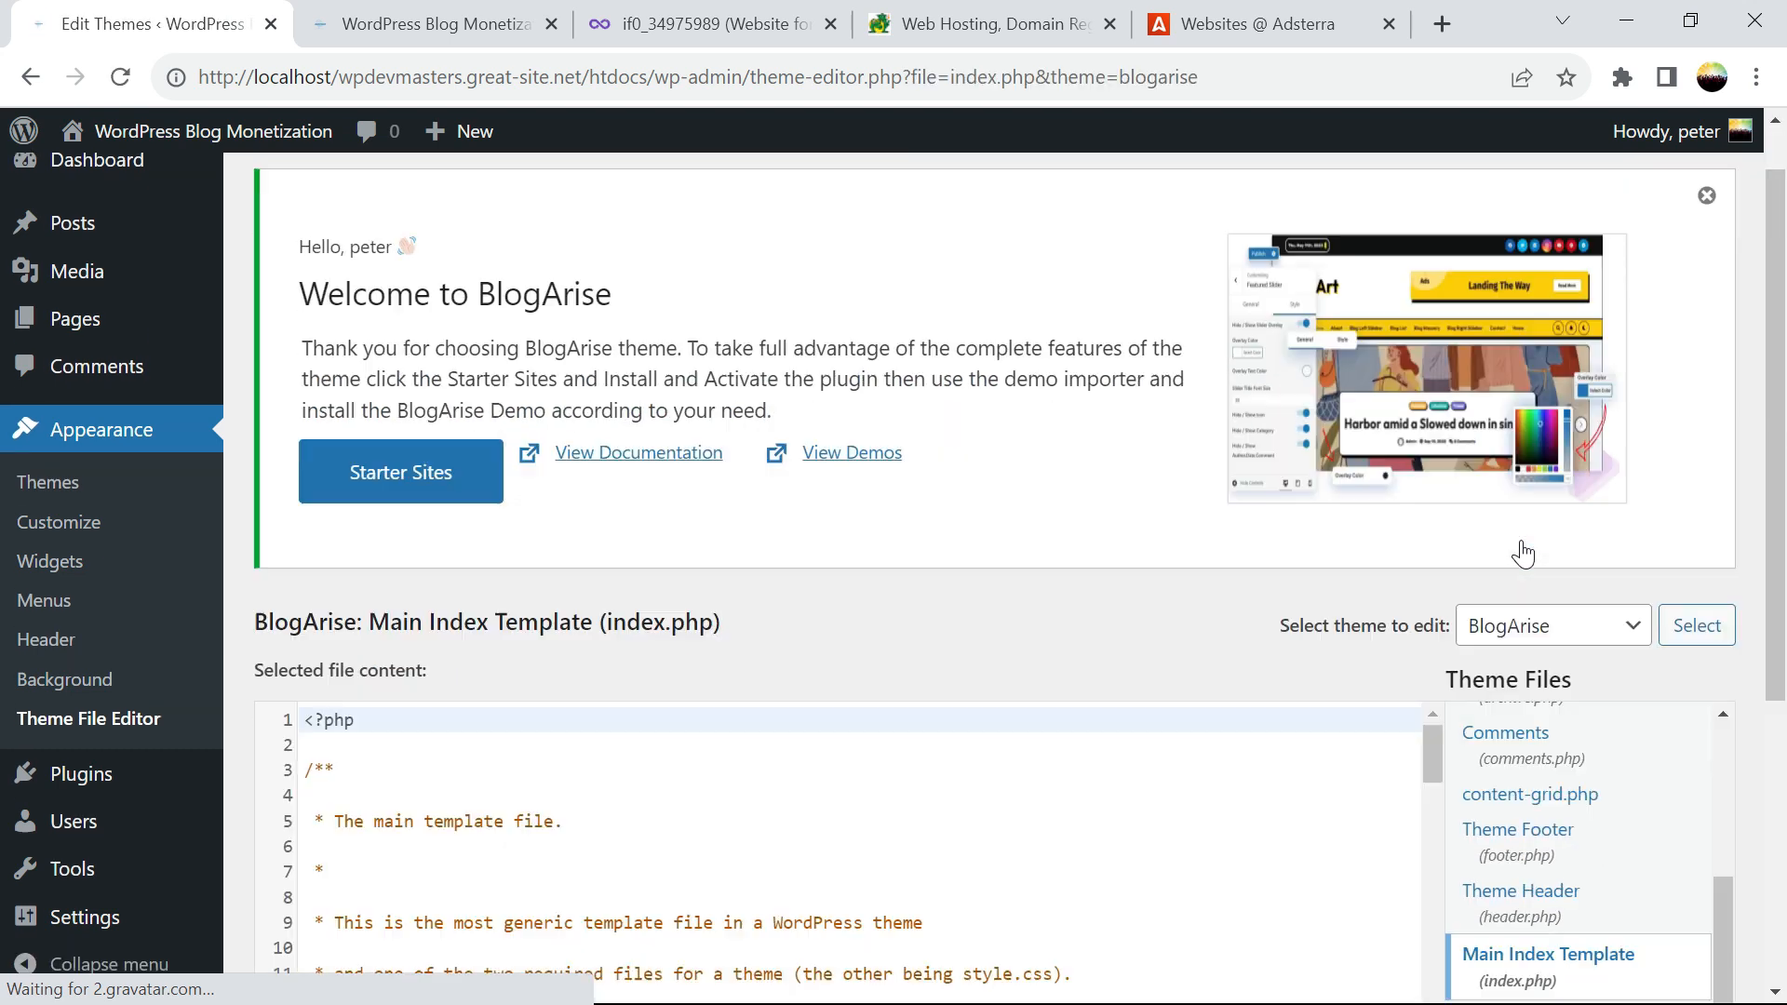
{"action": "left_click_drag", "start_coordinate": [1783, 455], "coordinate": [1784, 696]}
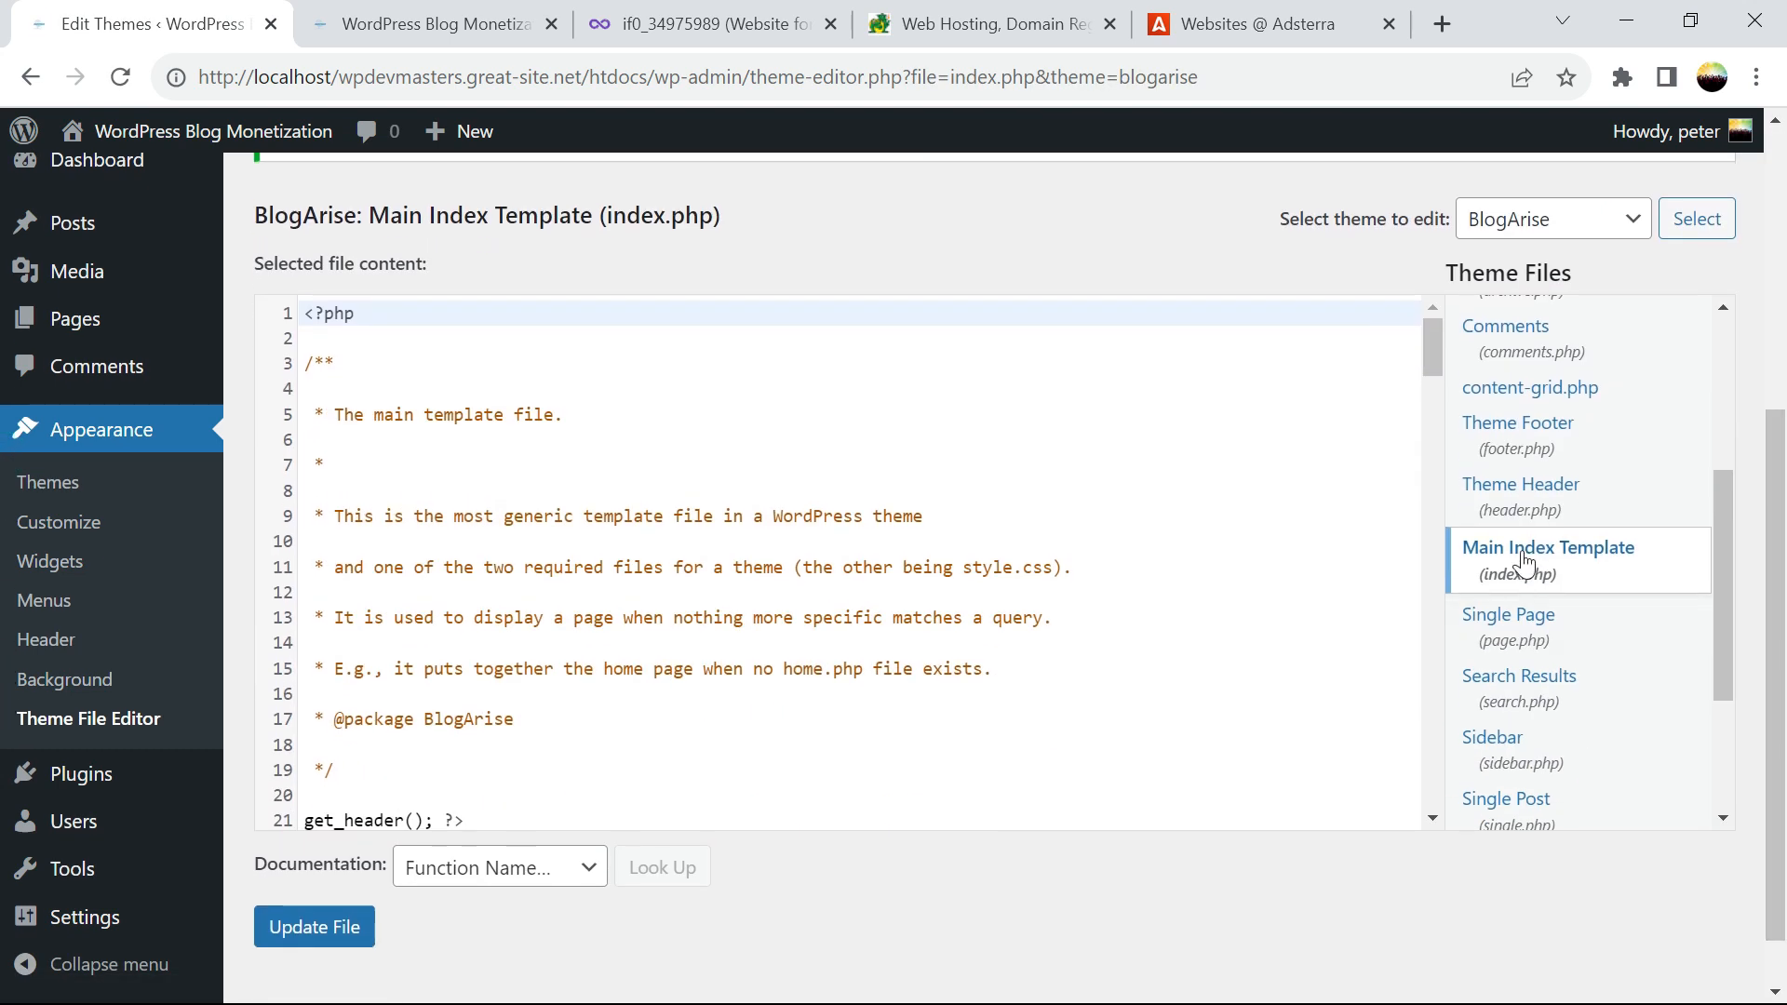
{"action": "left_click_drag", "start_coordinate": [1440, 339], "coordinate": [1440, 385]}
{"action": "left_click_drag", "start_coordinate": [312, 438], "coordinate": [303, 435]}
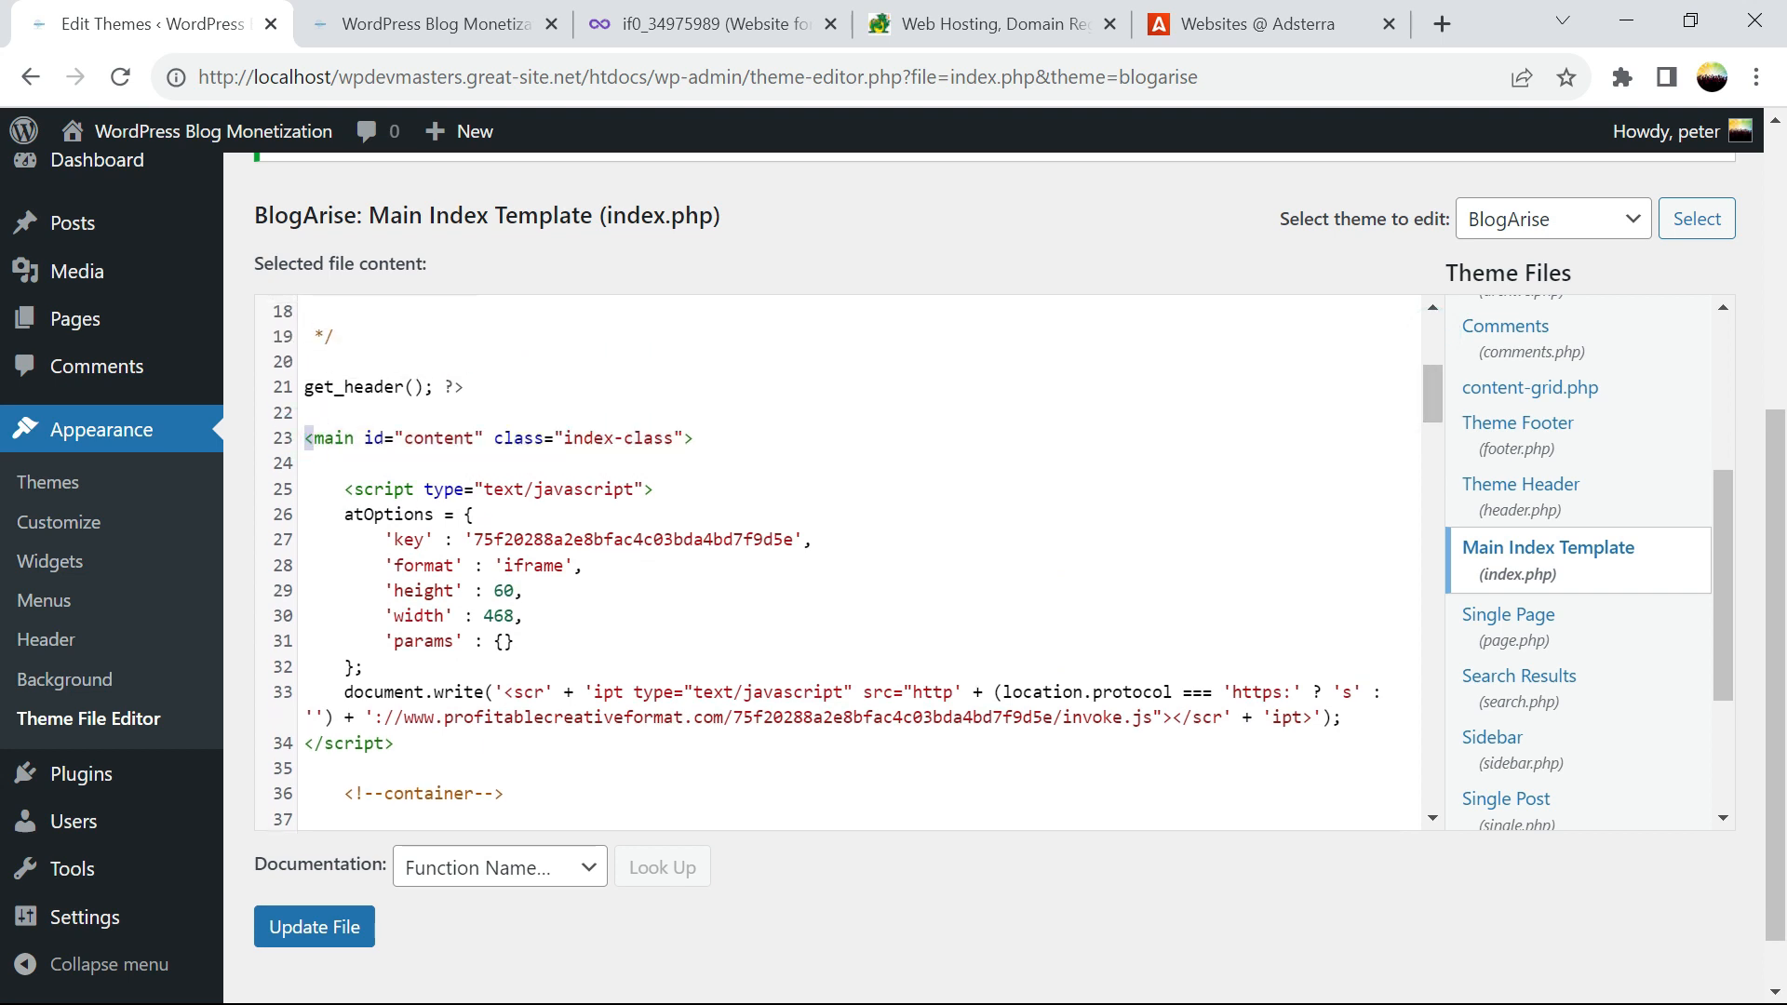
{"action": "left_click", "coordinate": [769, 437]}
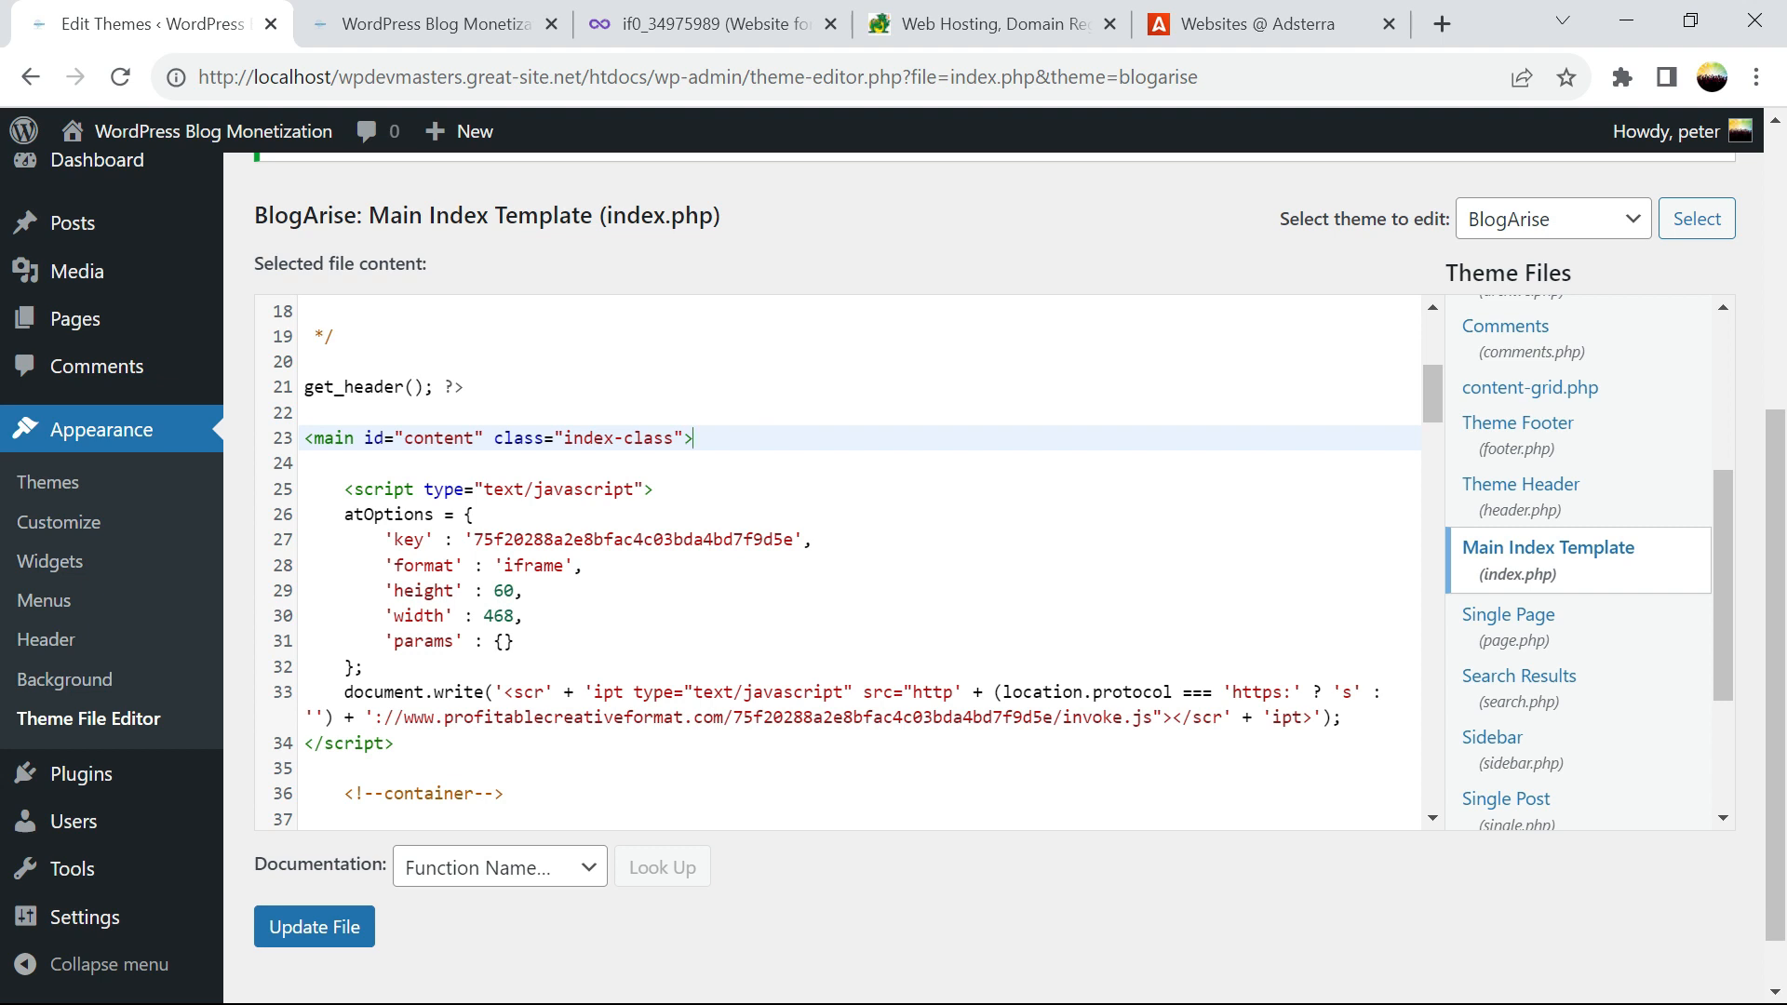
{"action": "key", "text": "Return"}
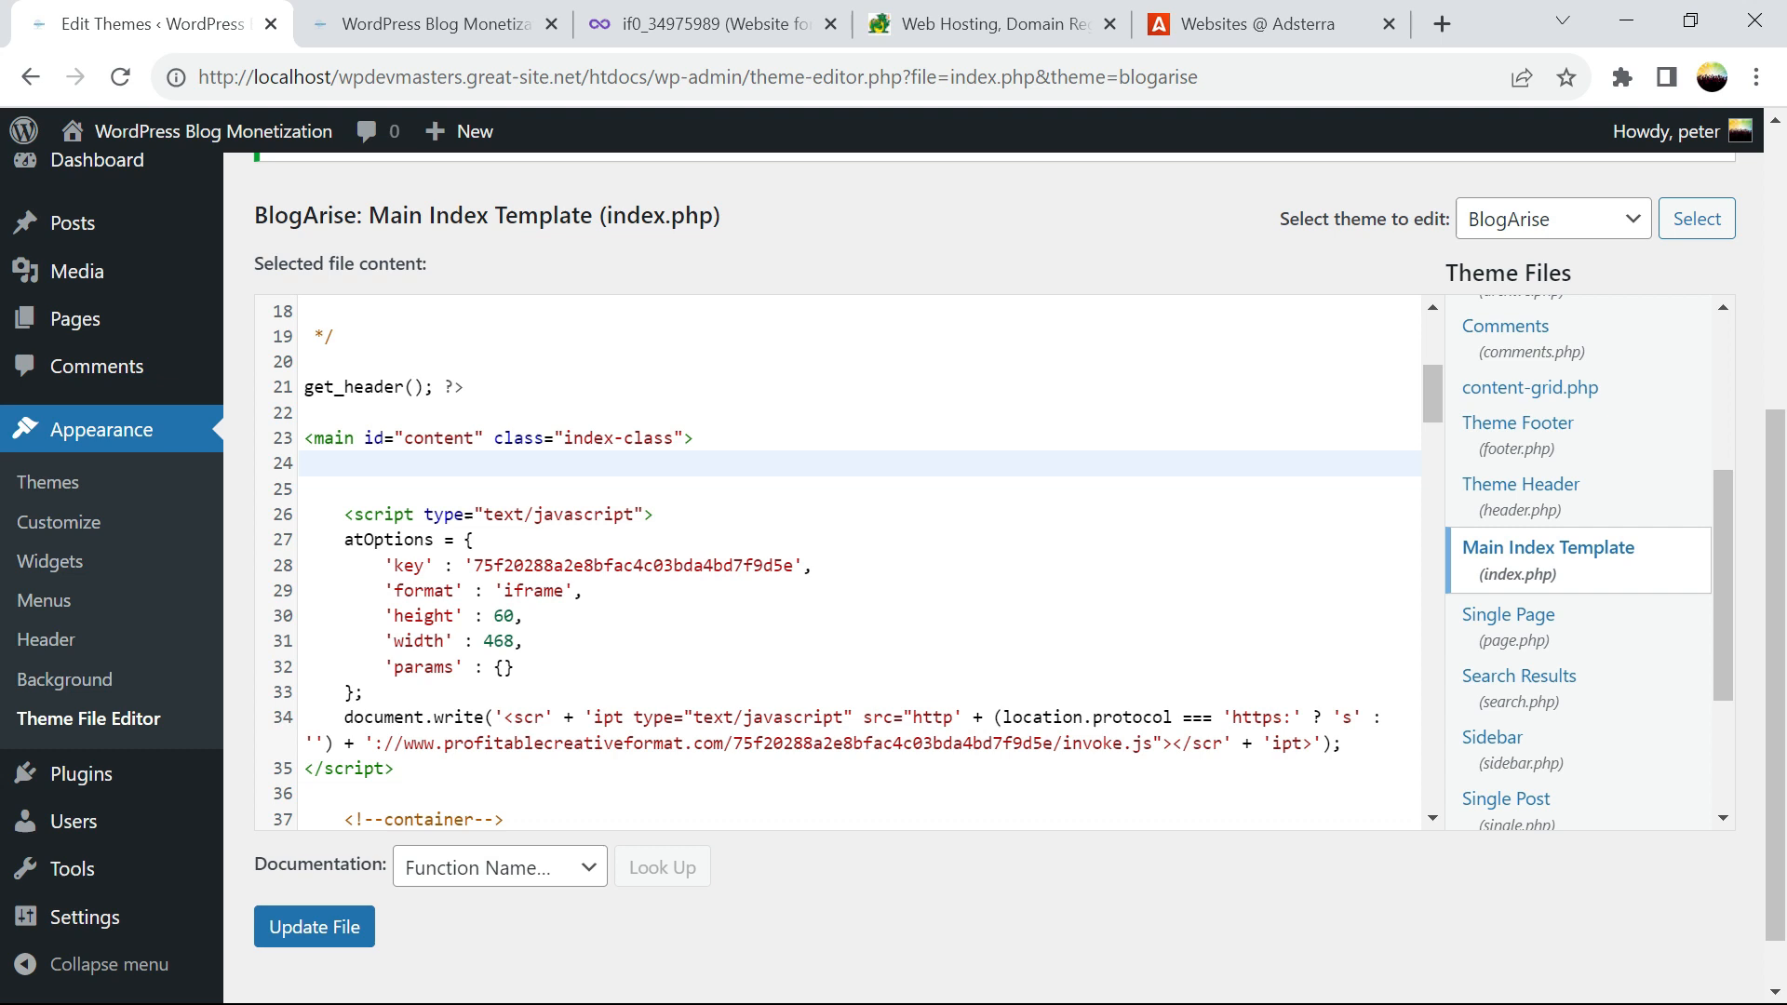
Add a blank line above the bottom ad script near the closing main tag
{"action": "left_click_drag", "start_coordinate": [395, 768], "coordinate": [304, 488]}
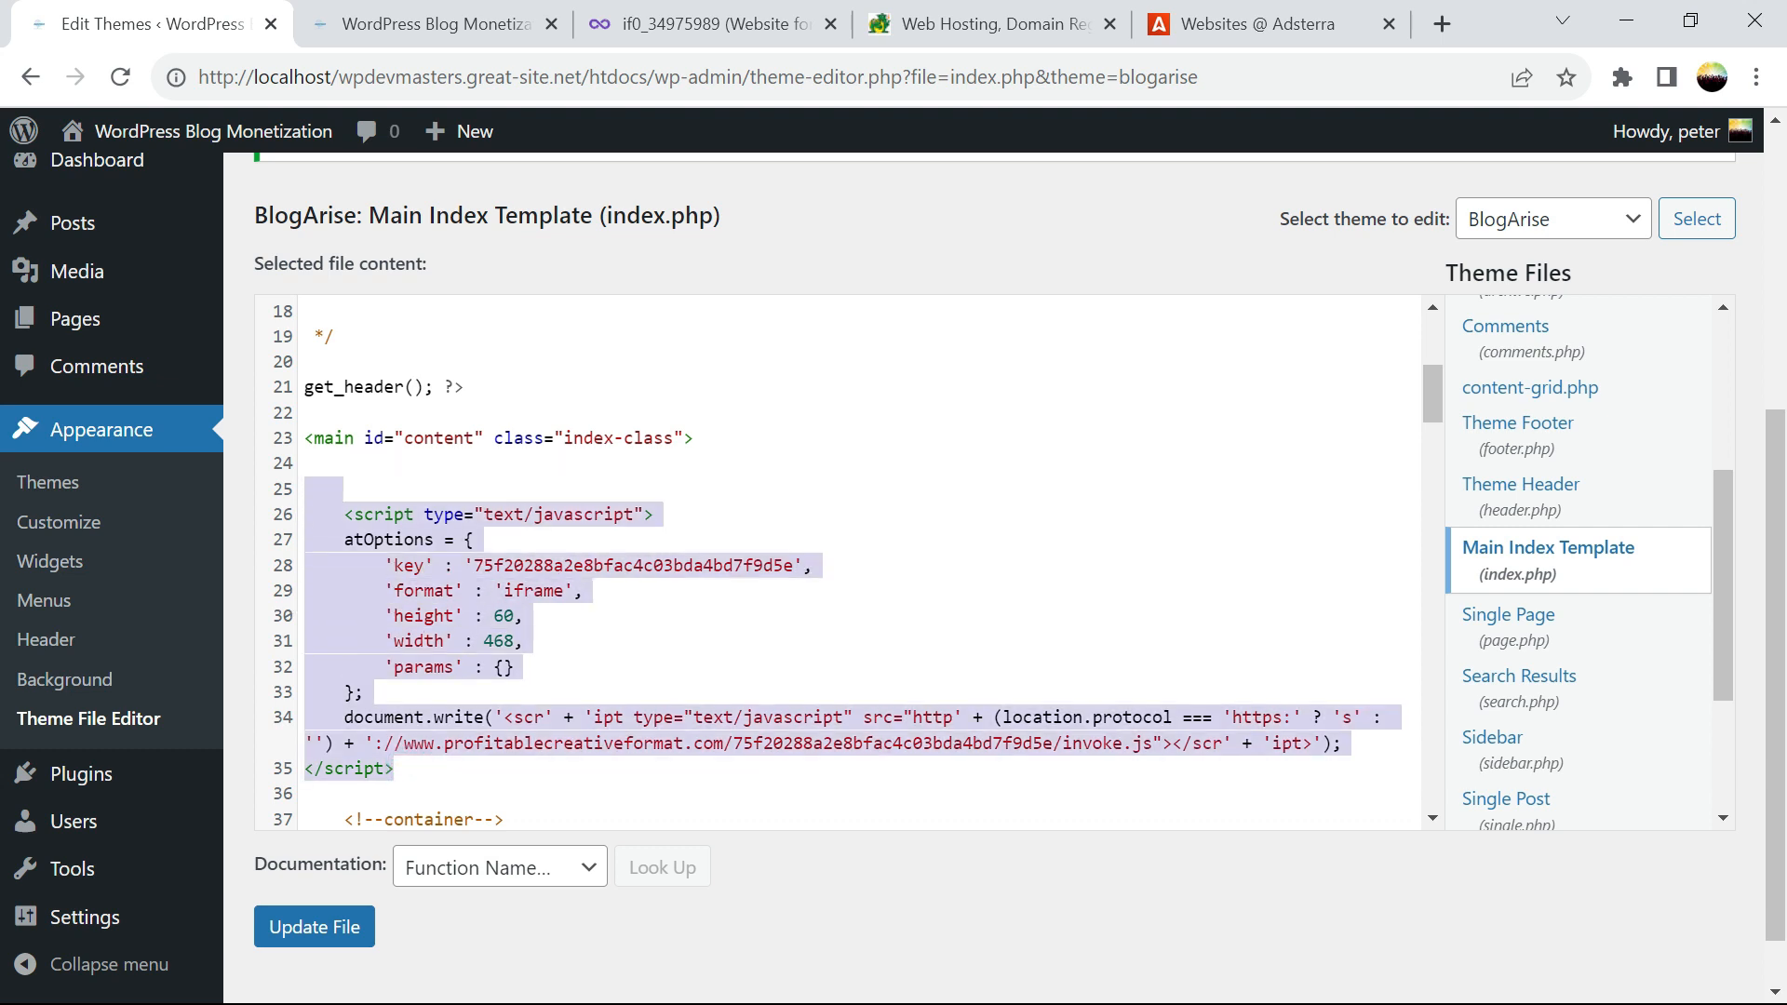
{"action": "left_click_drag", "start_coordinate": [1432, 393], "coordinate": [1448, 769]}
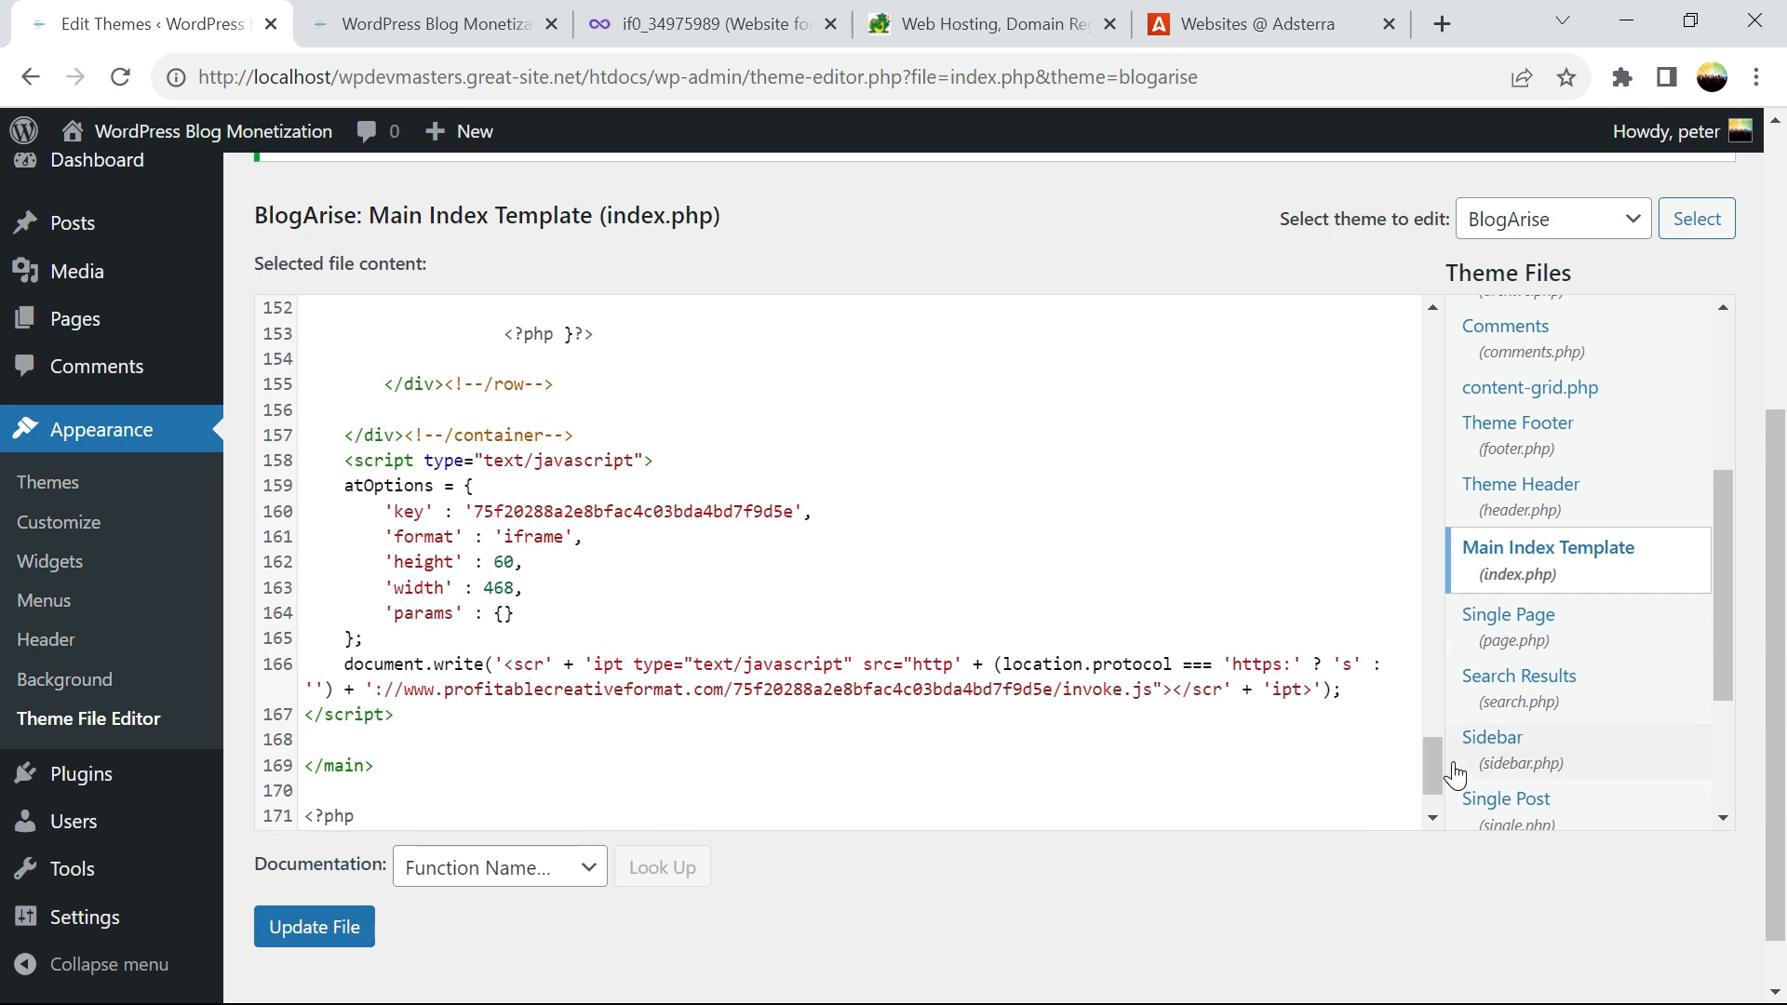
{"action": "left_click_drag", "start_coordinate": [305, 765], "coordinate": [384, 765]}
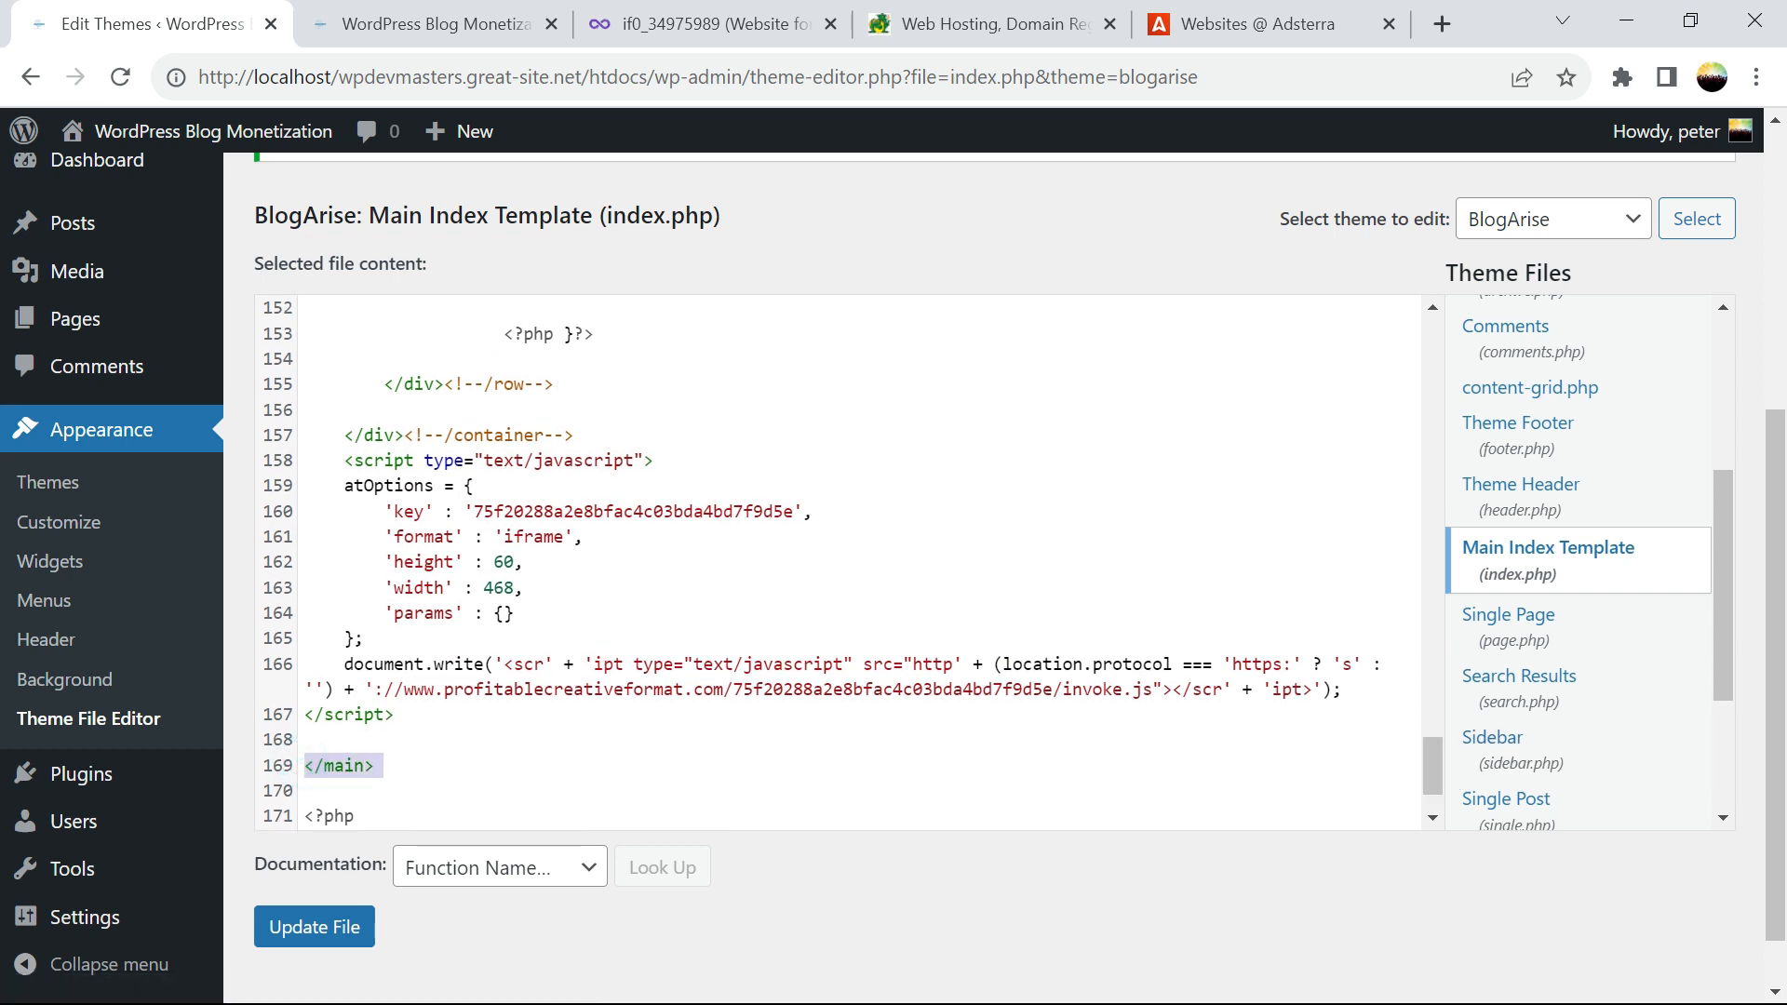
{"action": "left_click", "coordinate": [302, 739]}
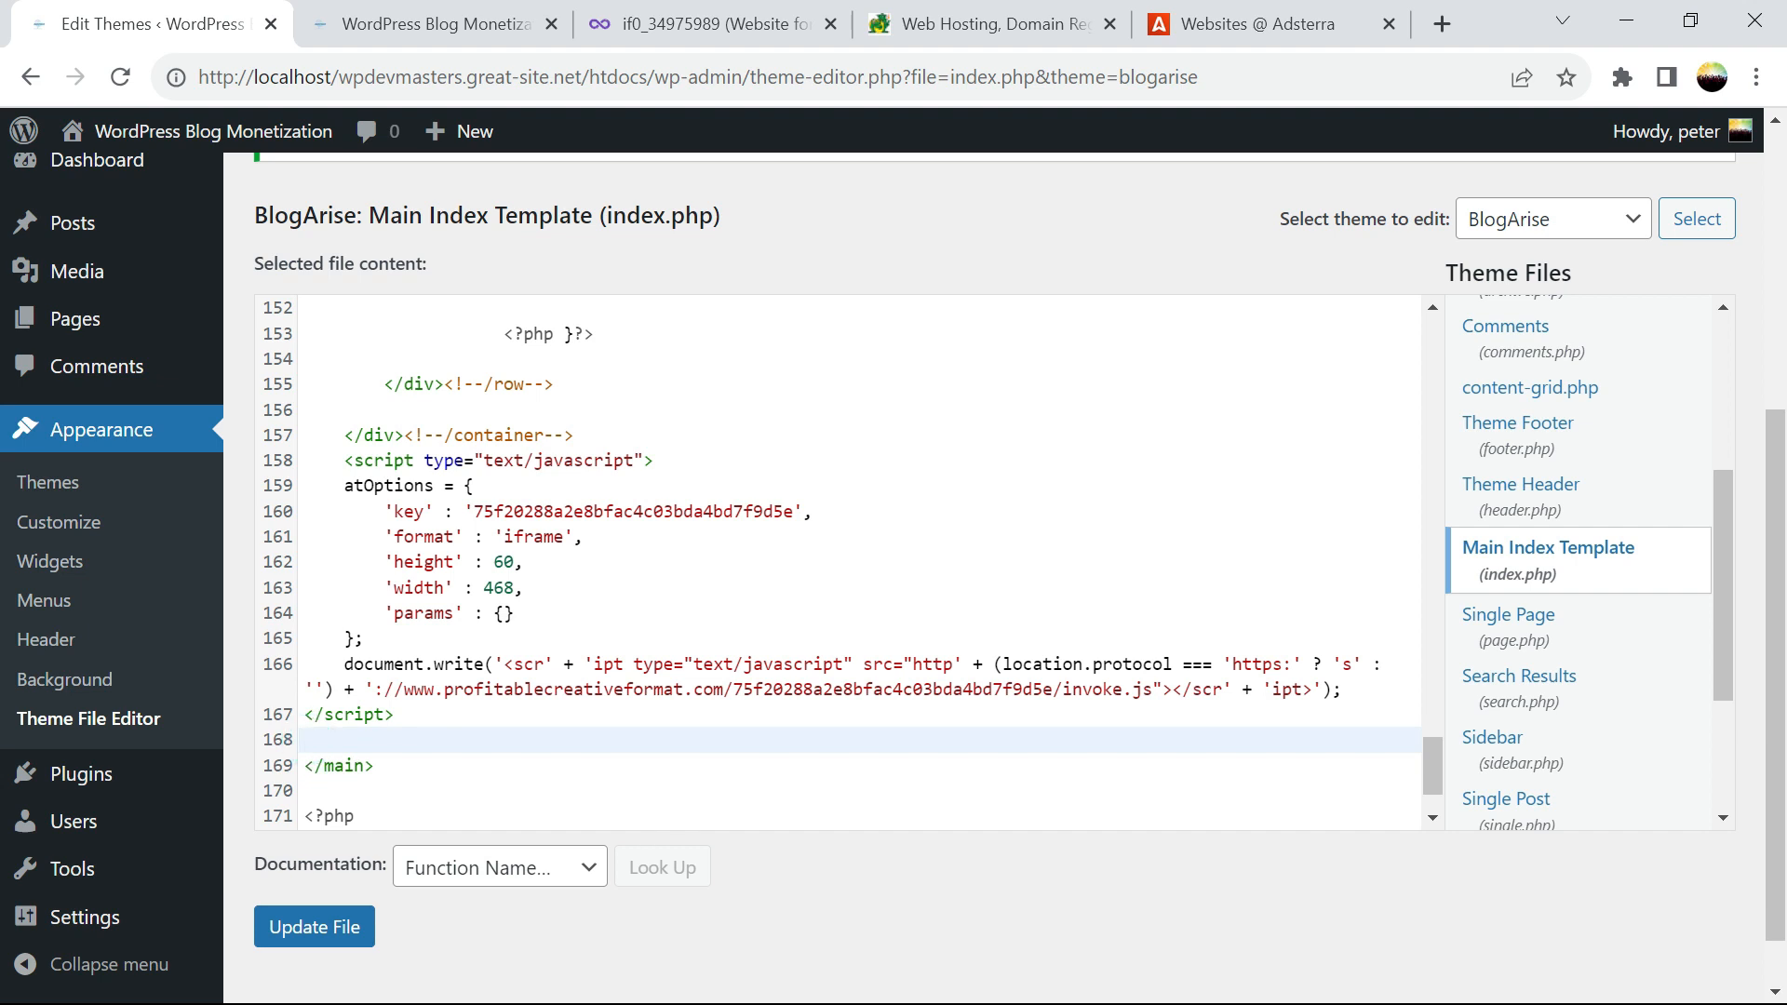
{"action": "key", "text": "shift+Up"}
{"action": "key", "text": "shift+Up"}
{"action": "key", "text": "shift+Up"}
{"action": "key", "text": "shift+Up"}
{"action": "key", "text": "shift+Up"}
{"action": "key", "text": "shift+Up"}
{"action": "key", "text": "shift+Up"}
{"action": "key", "text": "shift+Up"}
{"action": "key", "text": "shift+Up"}
{"action": "key", "text": "shift+Up"}
{"action": "key", "text": "shift+Up"}
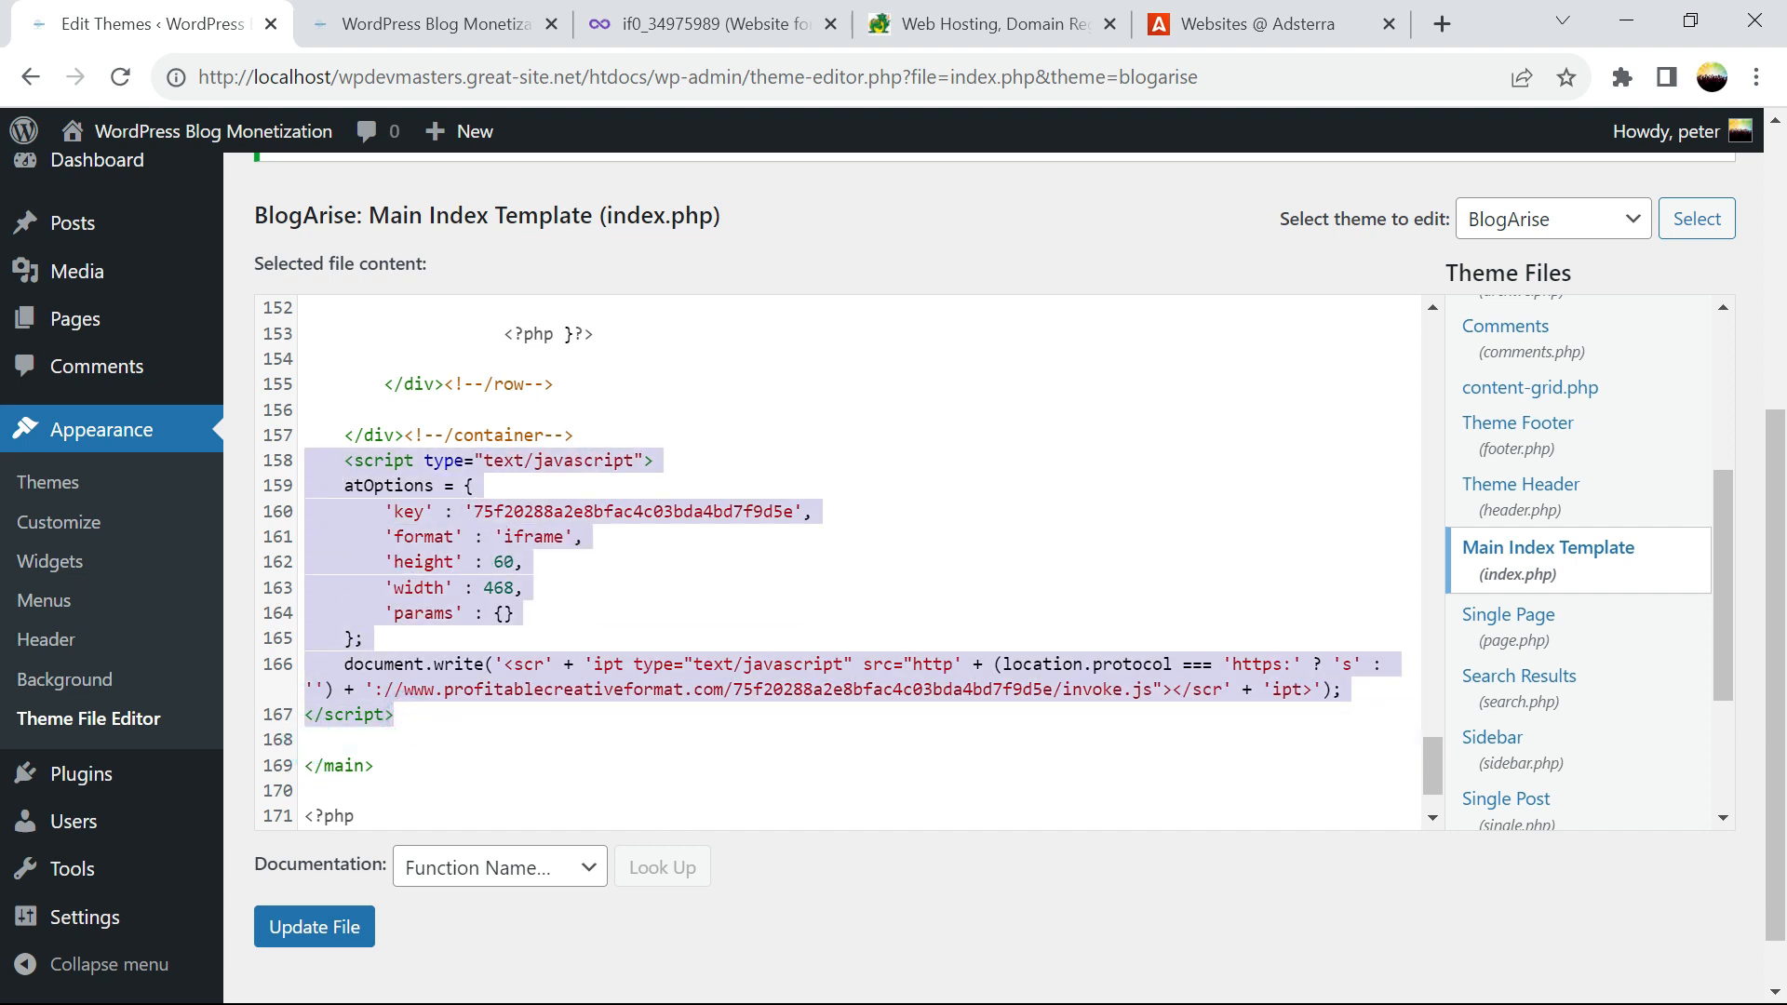
{"action": "left_click", "coordinate": [604, 415]}
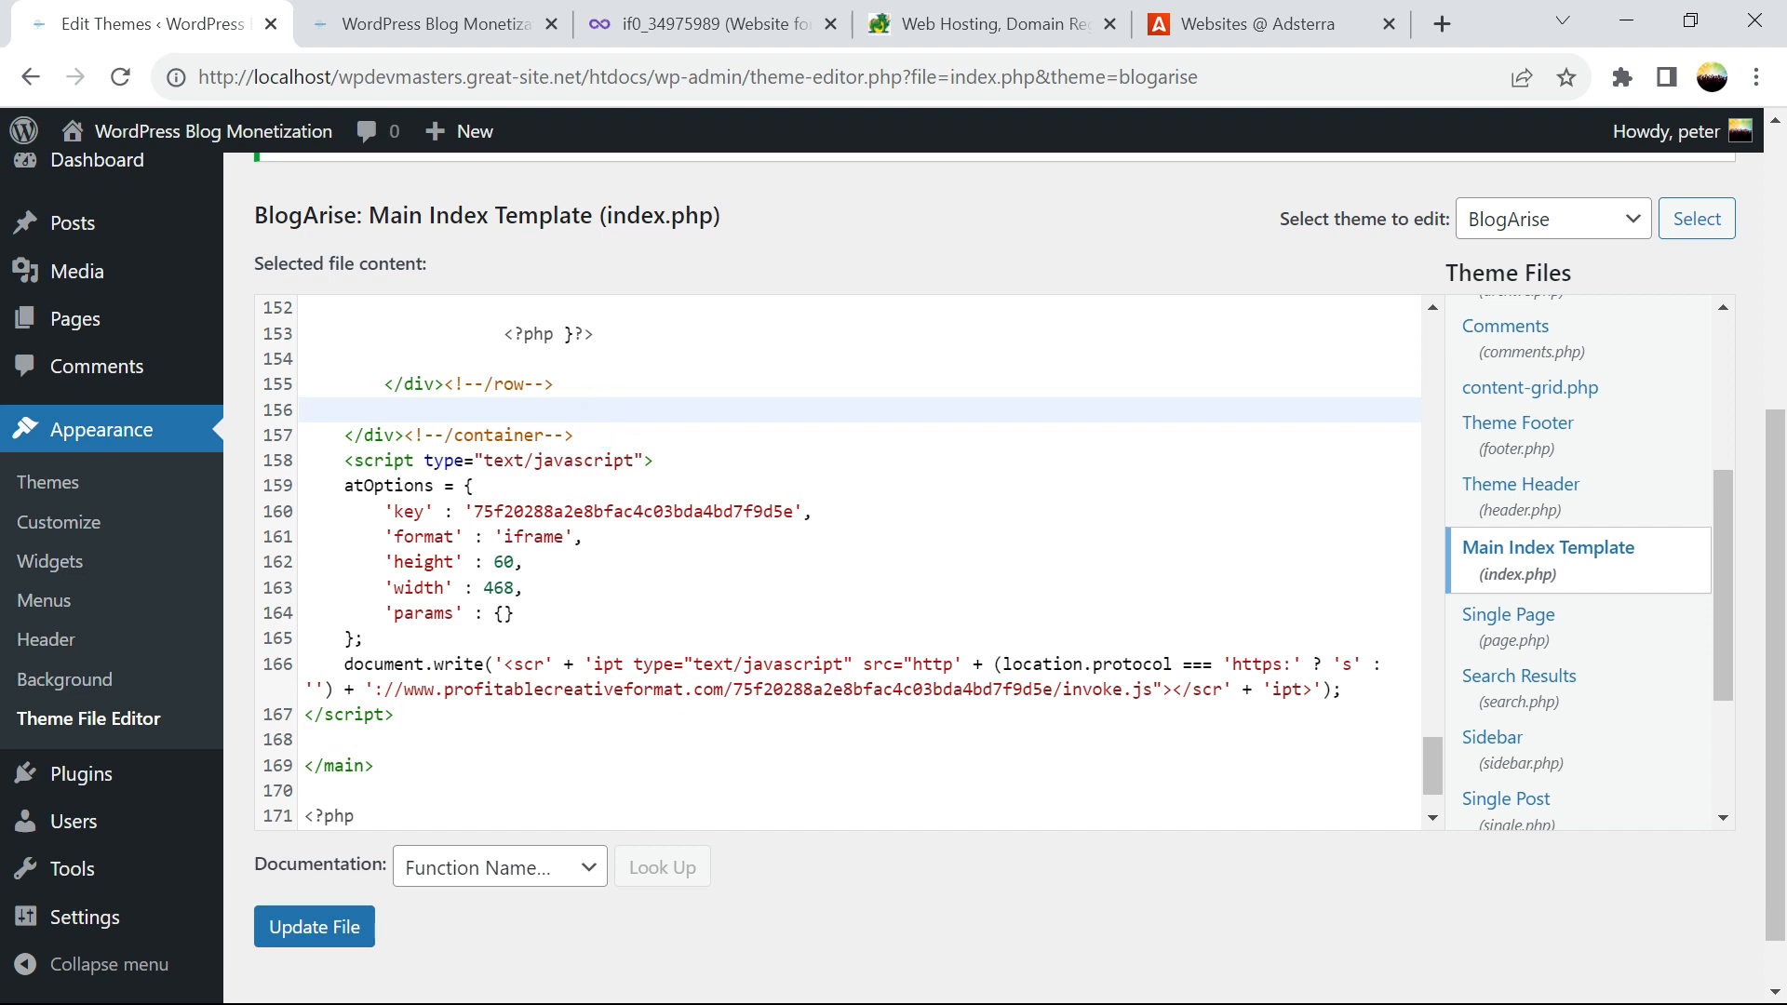
{"action": "left_click", "coordinate": [605, 435]}
{"action": "key", "text": "Return"}
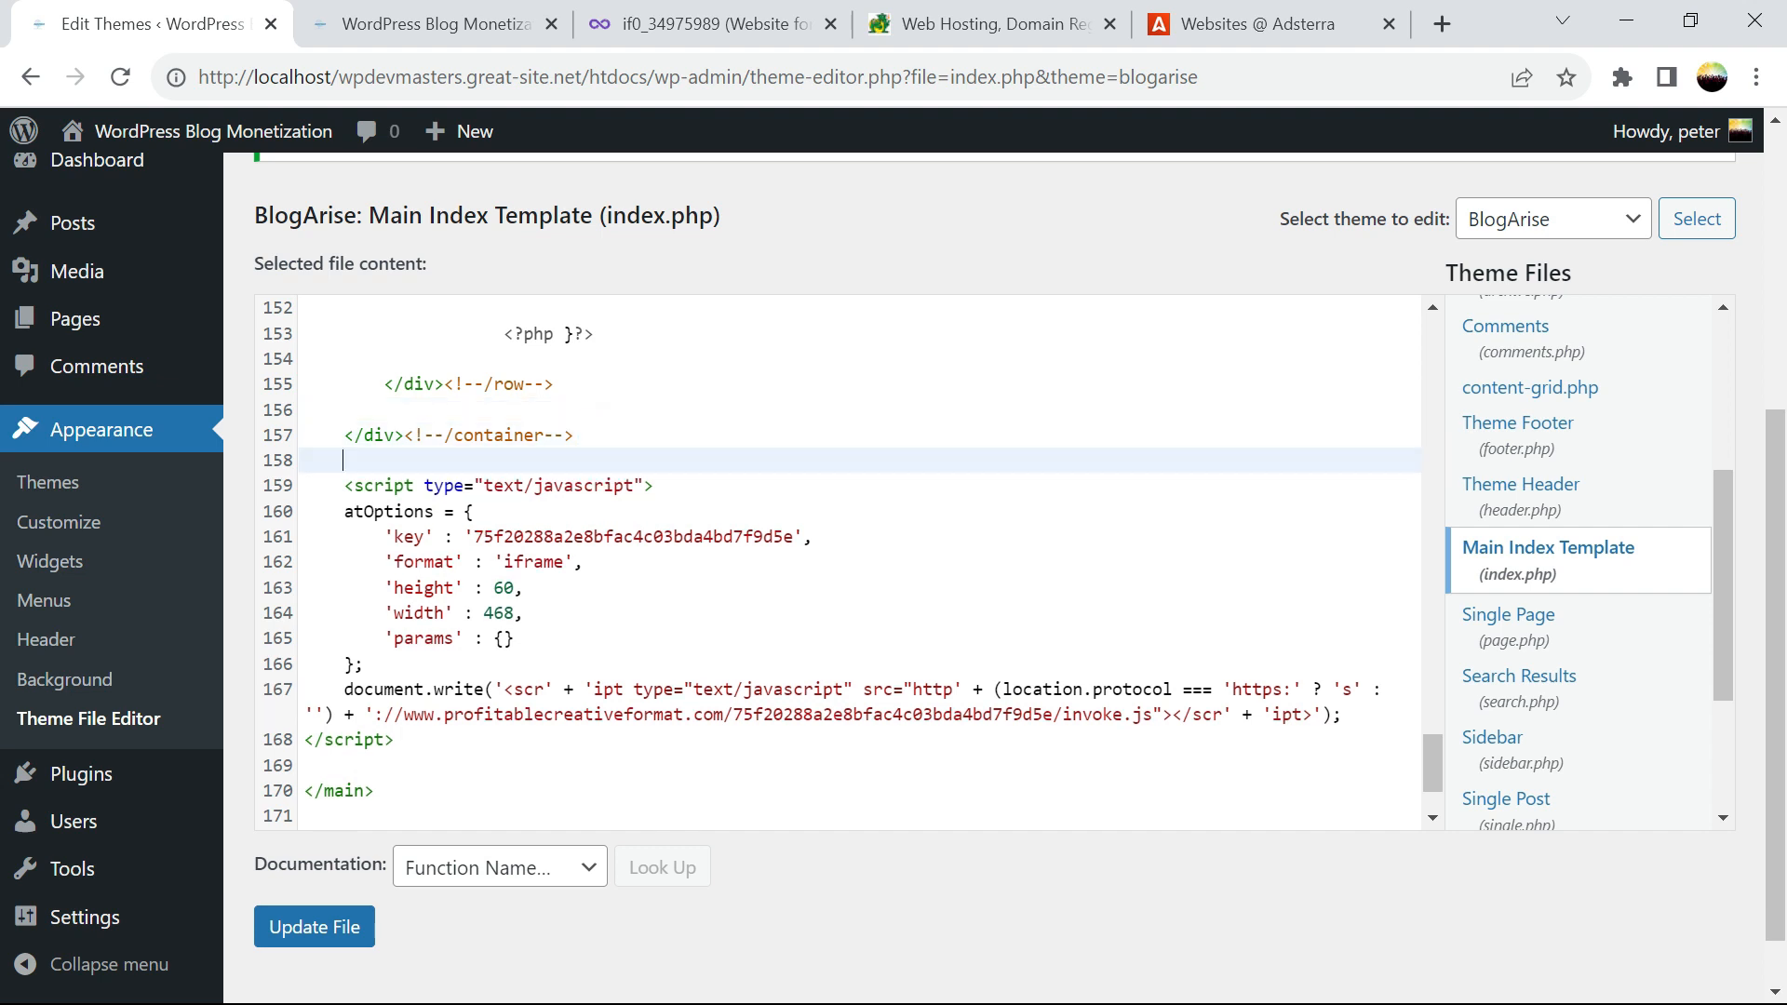
{"action": "left_click_drag", "start_coordinate": [395, 740], "coordinate": [306, 486]}
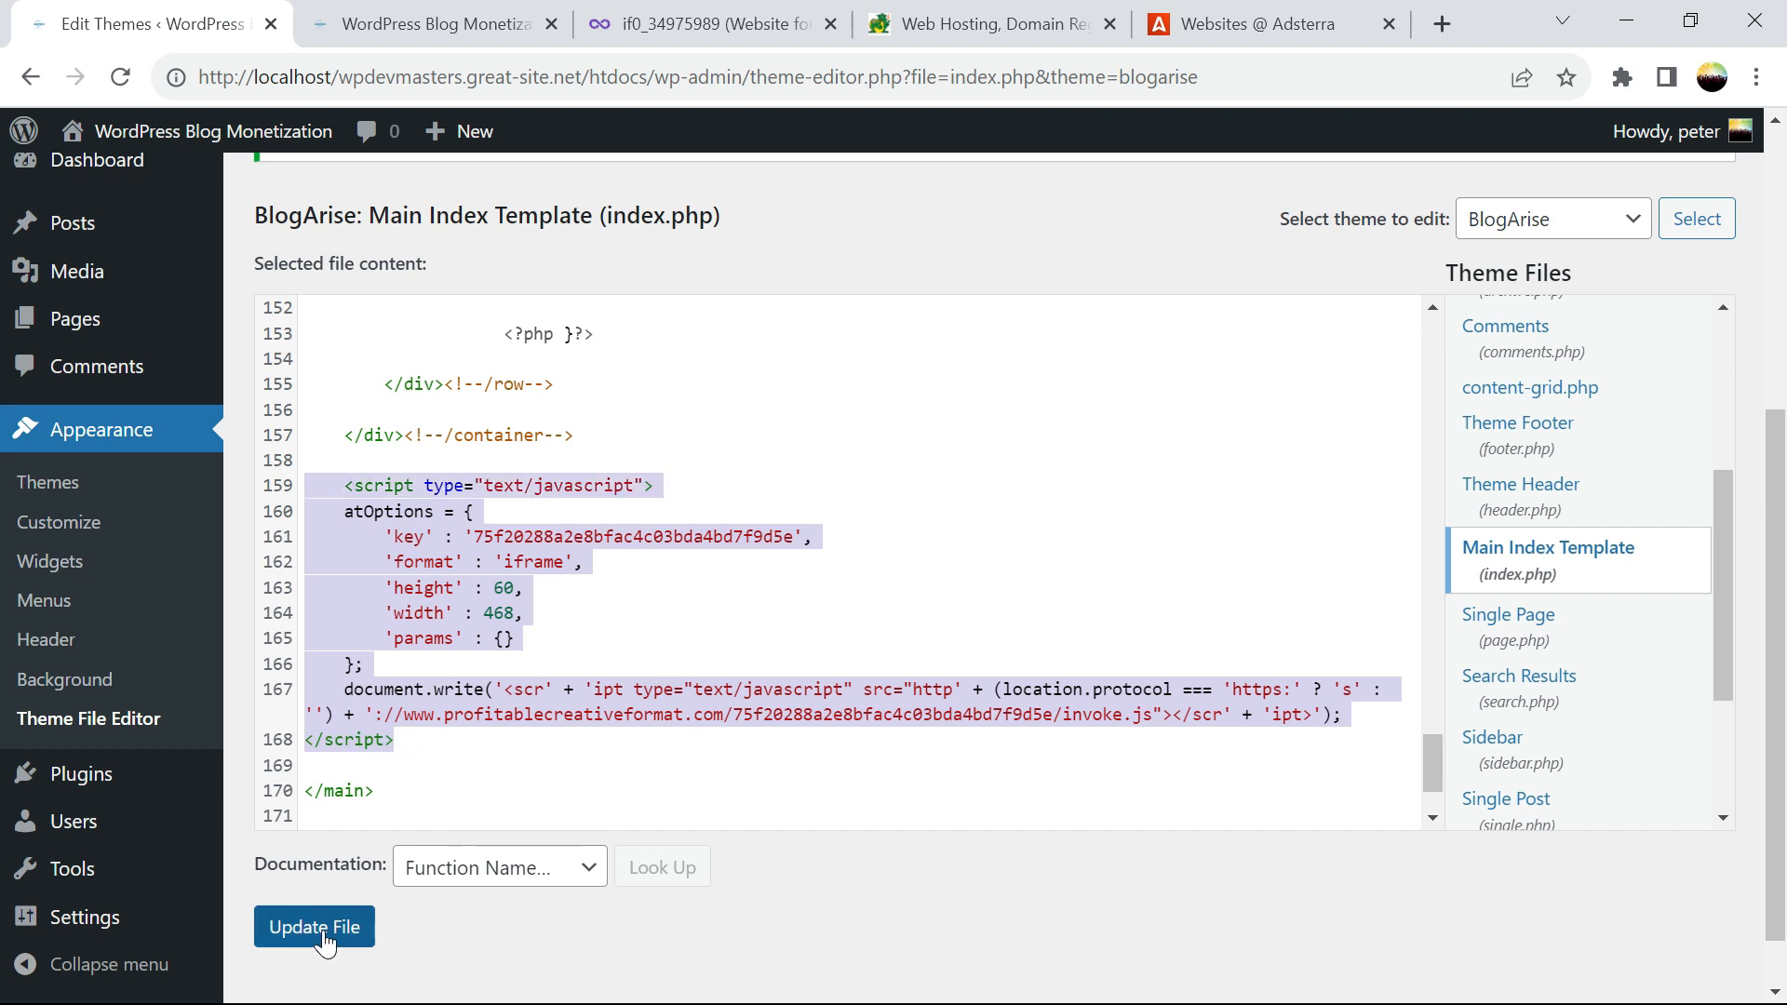
Check the banners on the homepage, then head to Appearance > Widgets, triggering the leave-site warning
{"action": "left_click", "coordinate": [400, 28]}
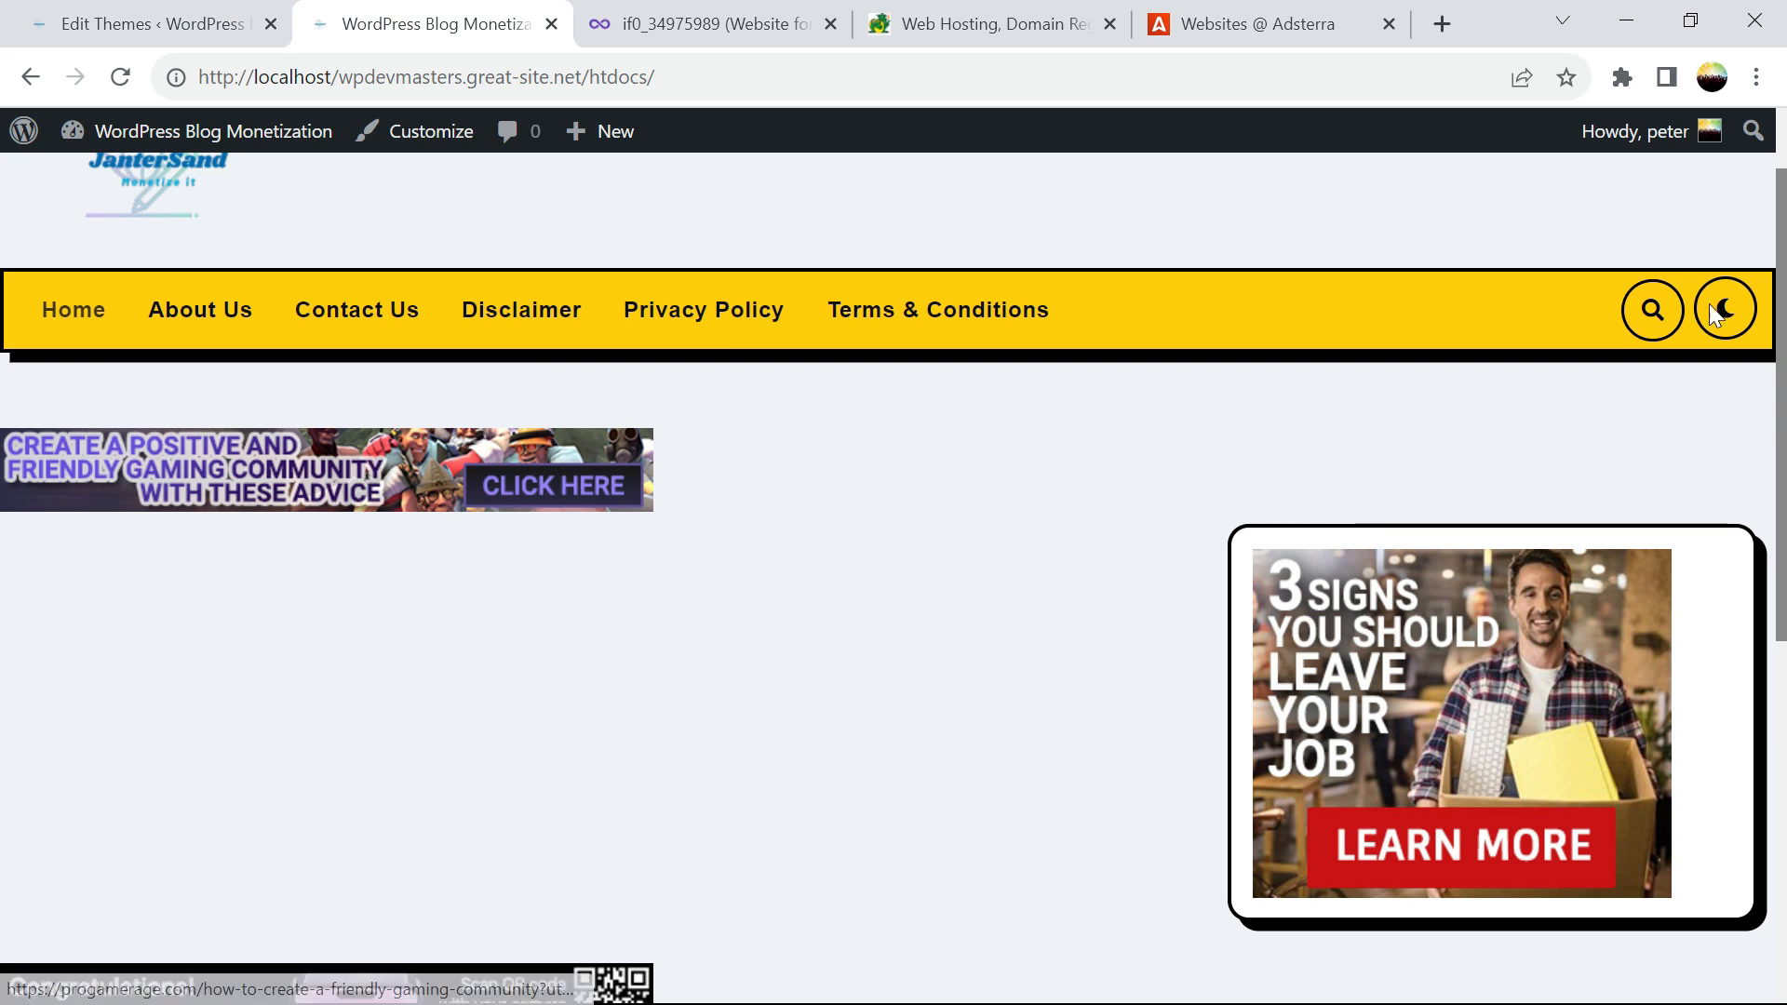
{"action": "scroll", "coordinate": [5, 279], "scroll_direction": "down", "scroll_amount": 3}
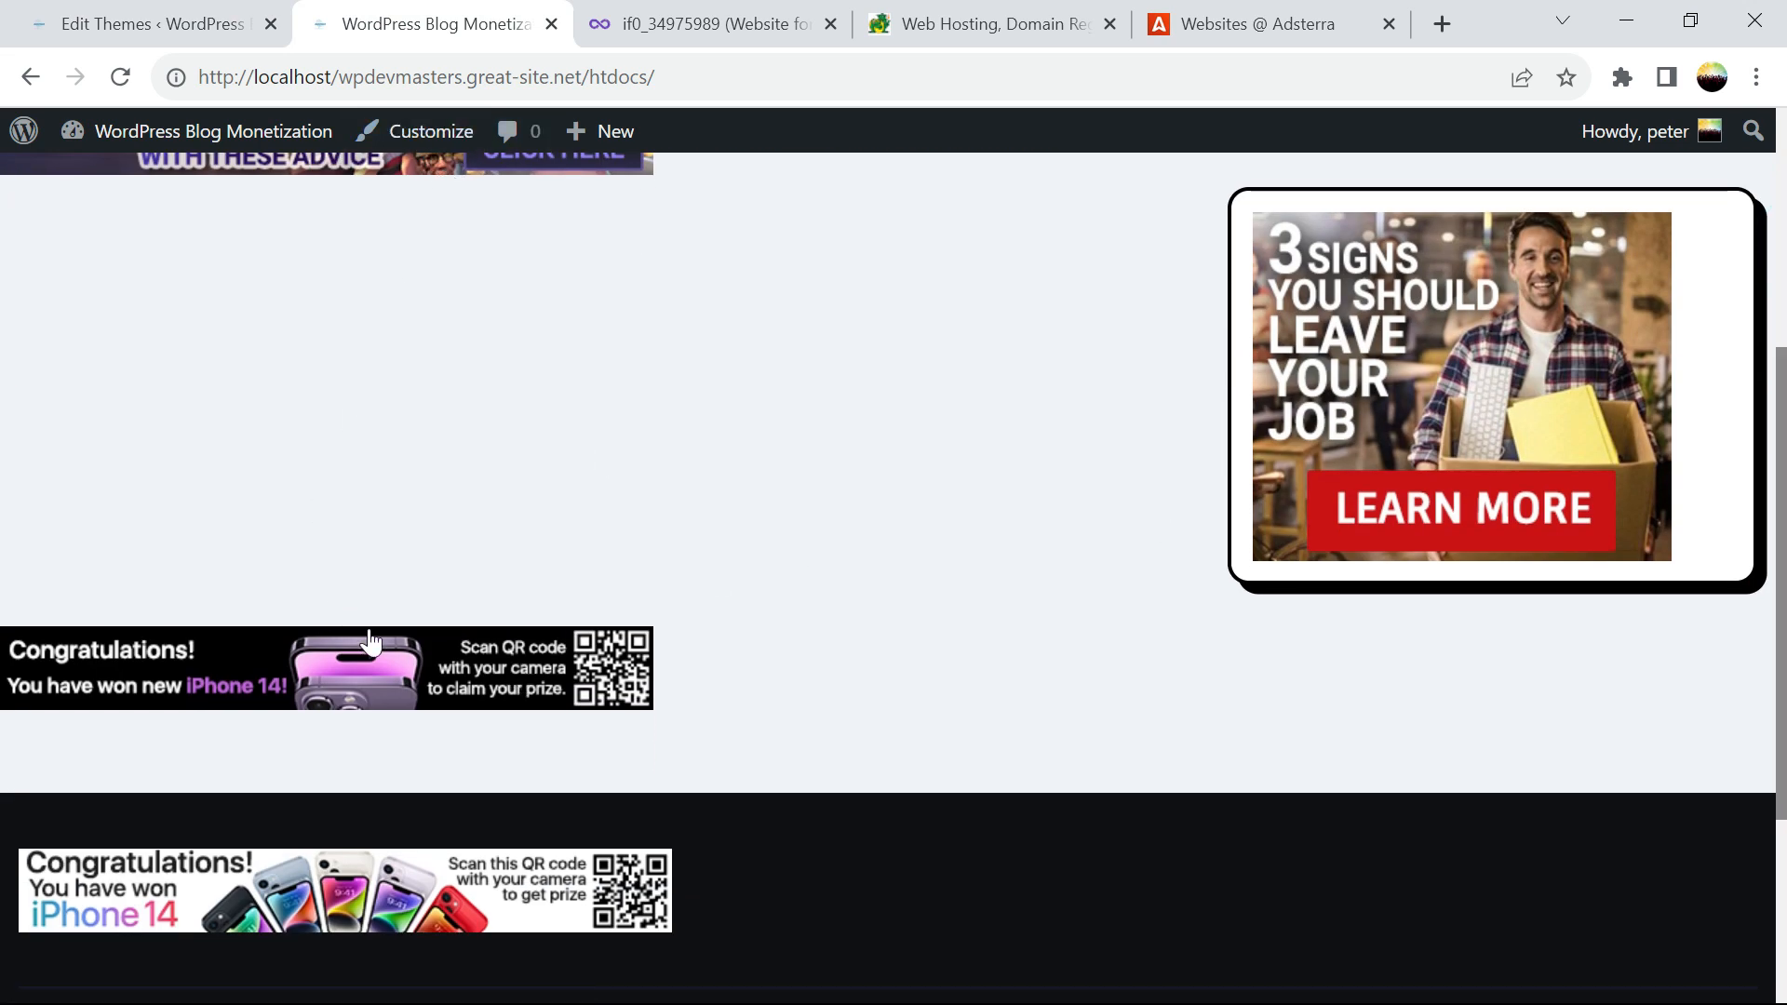
{"action": "left_click", "coordinate": [163, 11]}
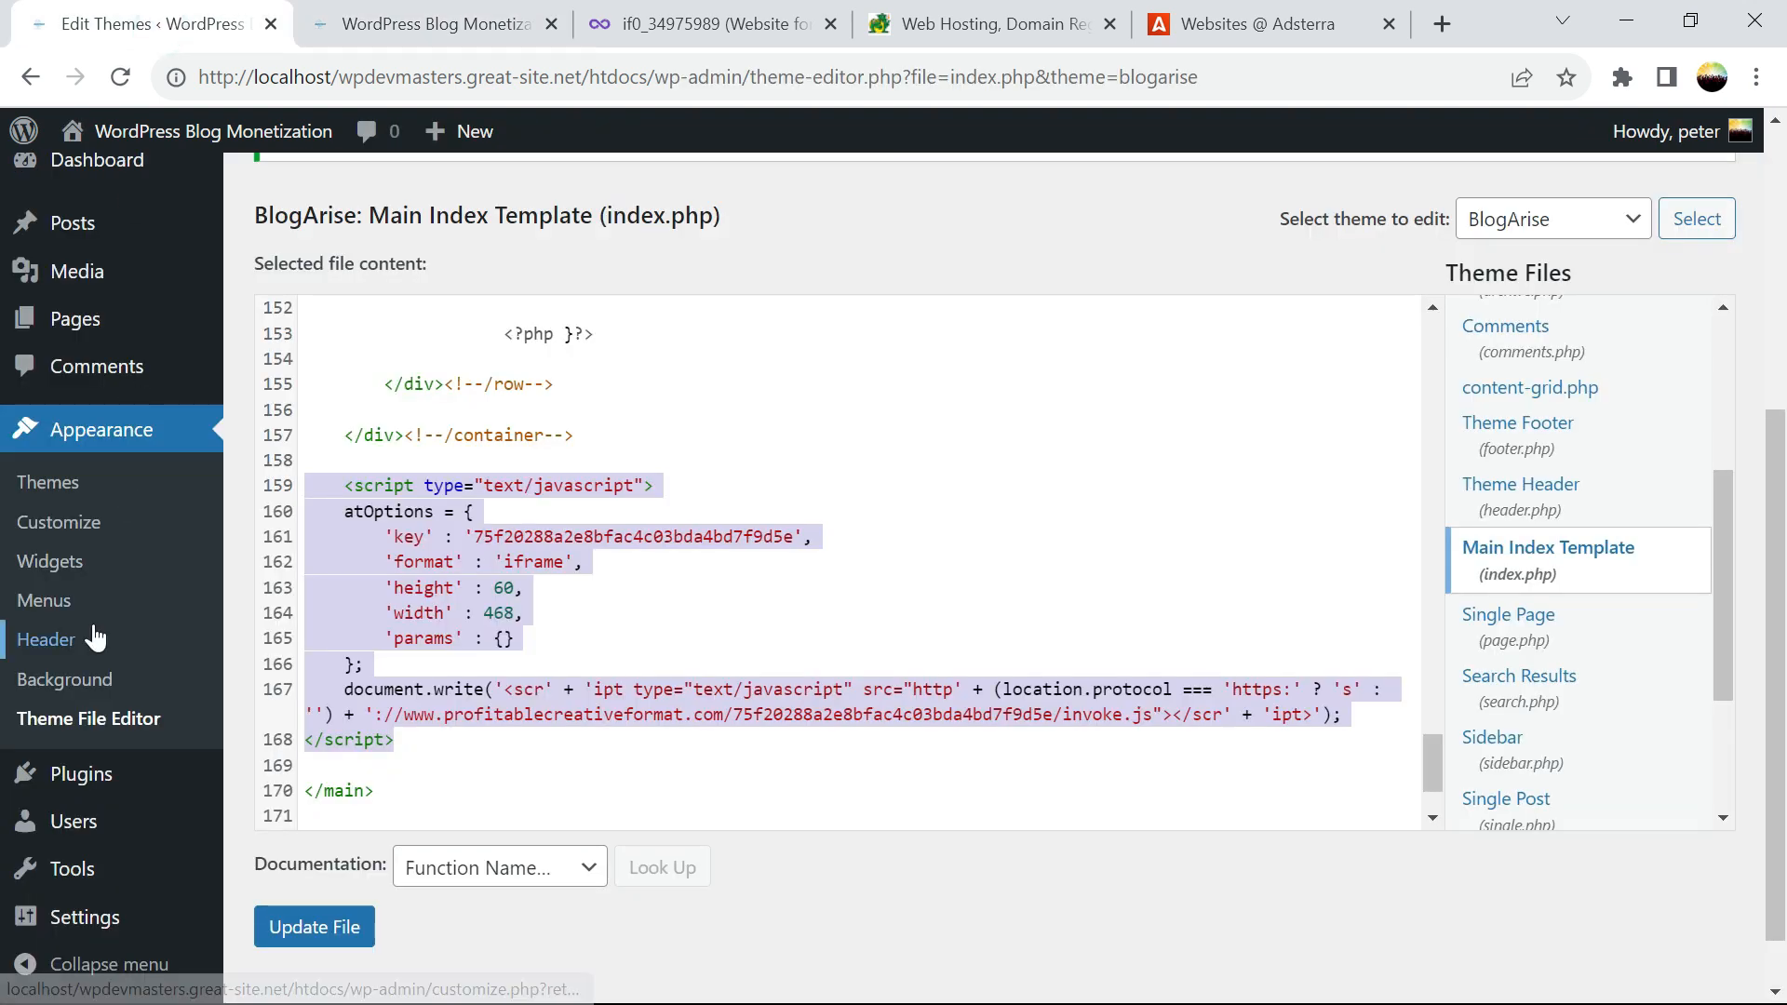
{"action": "left_click", "coordinate": [57, 565]}
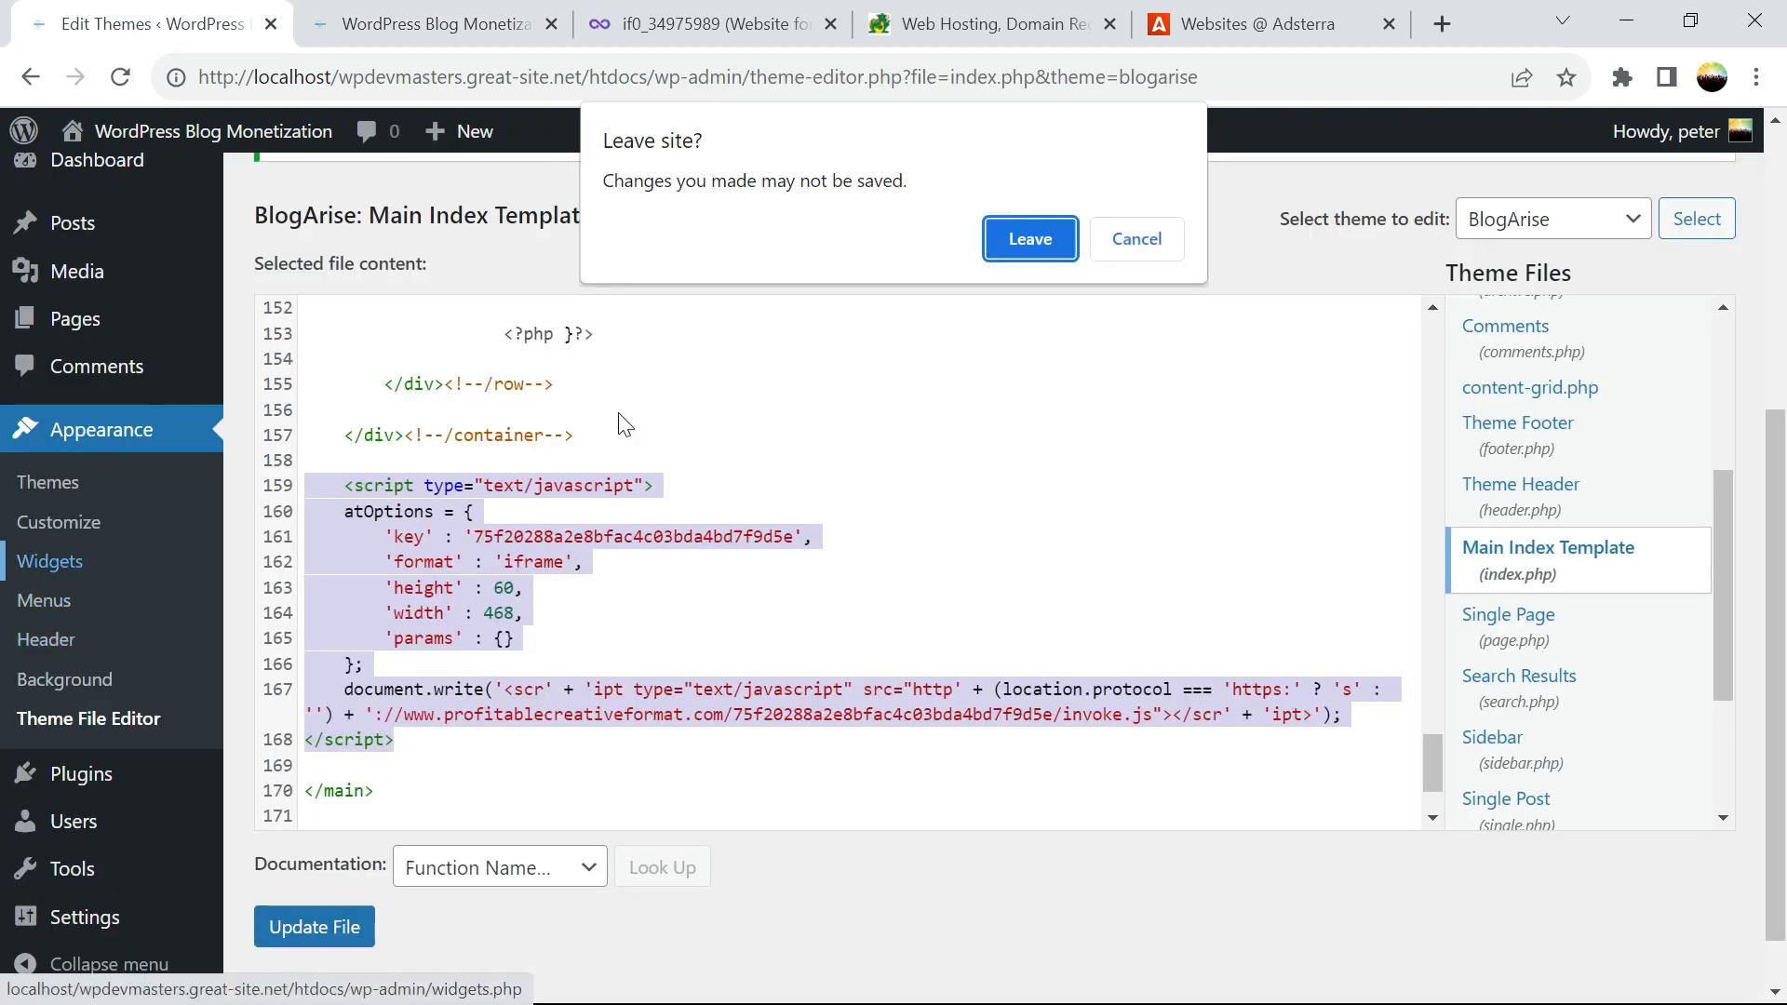
Leave the theme editor and add a Custom HTML widget to the Sidebar Widget Area
{"action": "left_click", "coordinate": [1030, 240]}
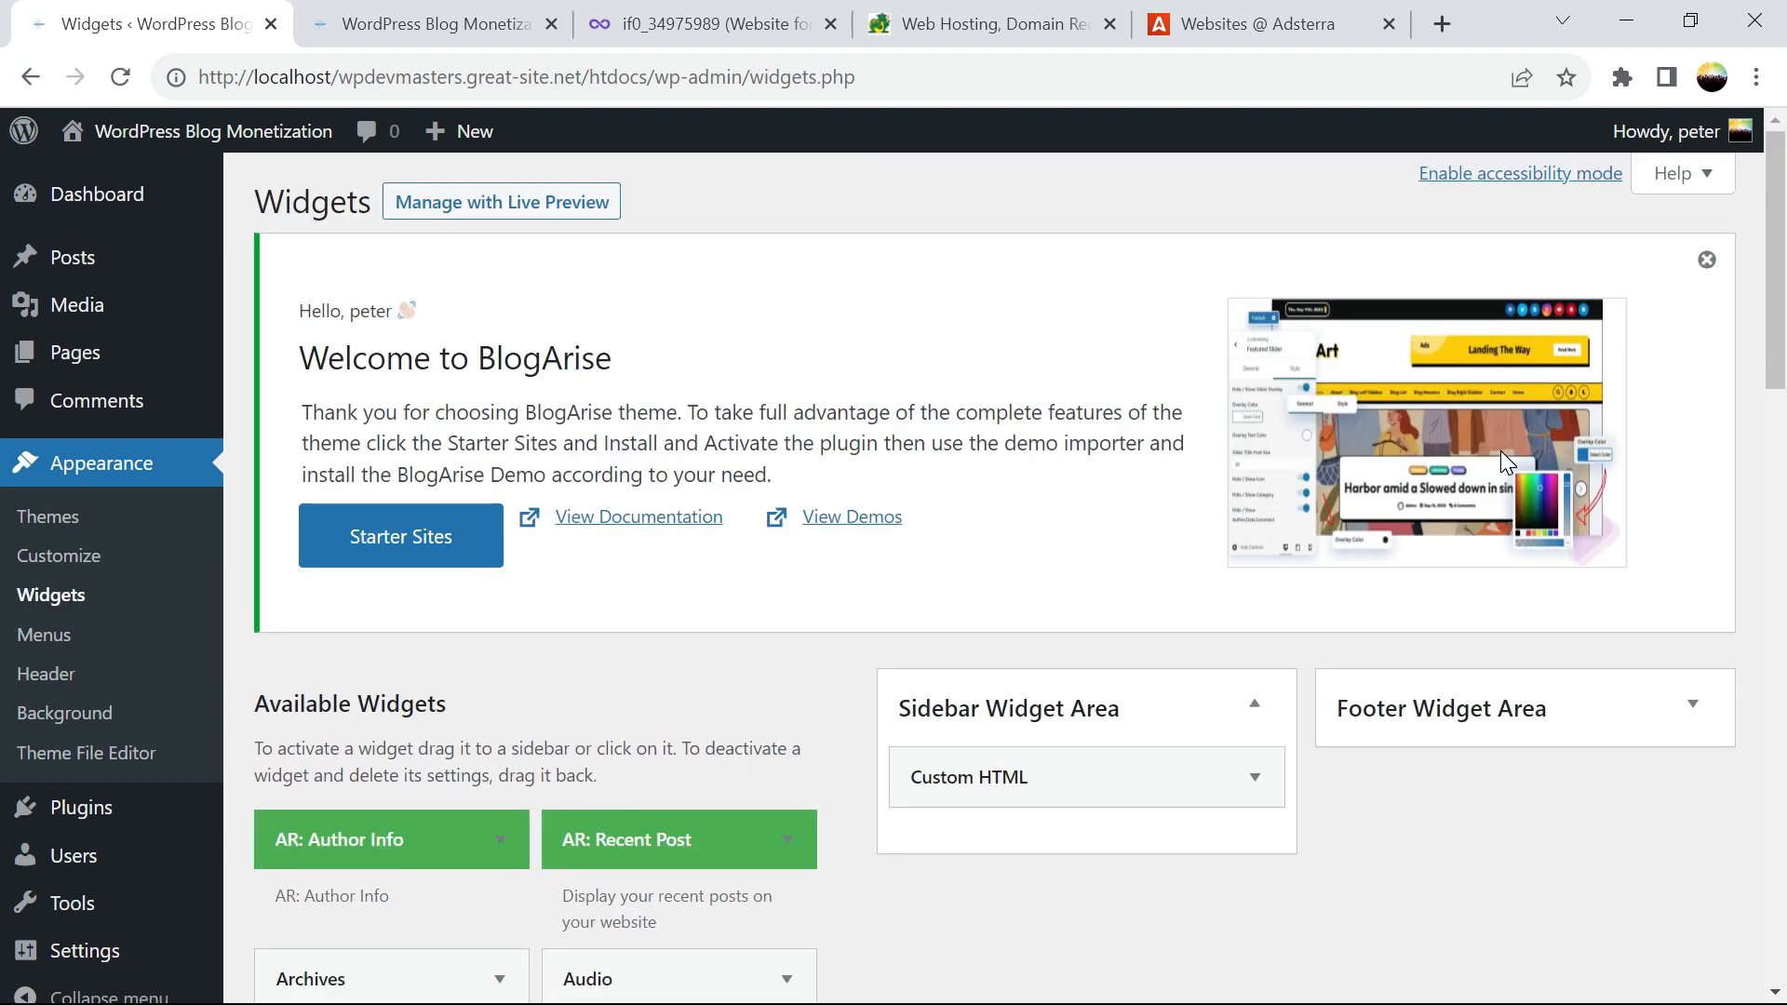
{"action": "scroll", "coordinate": [12, 298], "scroll_direction": "down", "scroll_amount": 7}
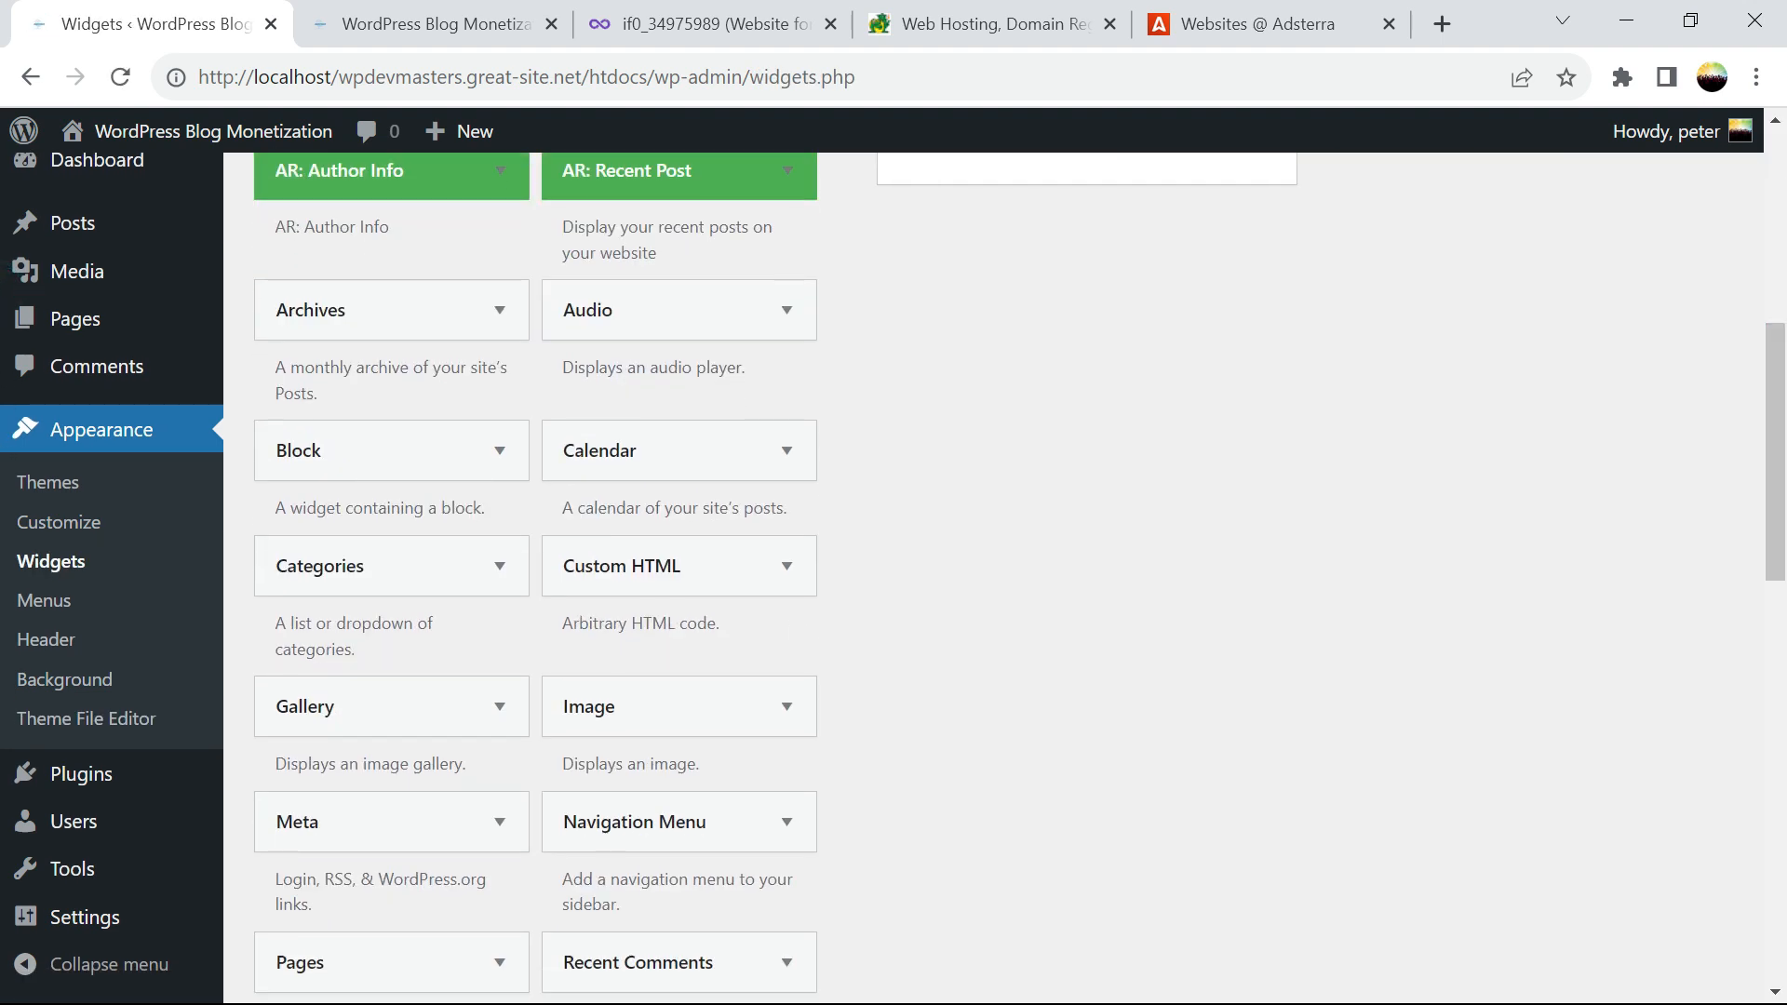
{"action": "left_click", "coordinate": [686, 564]}
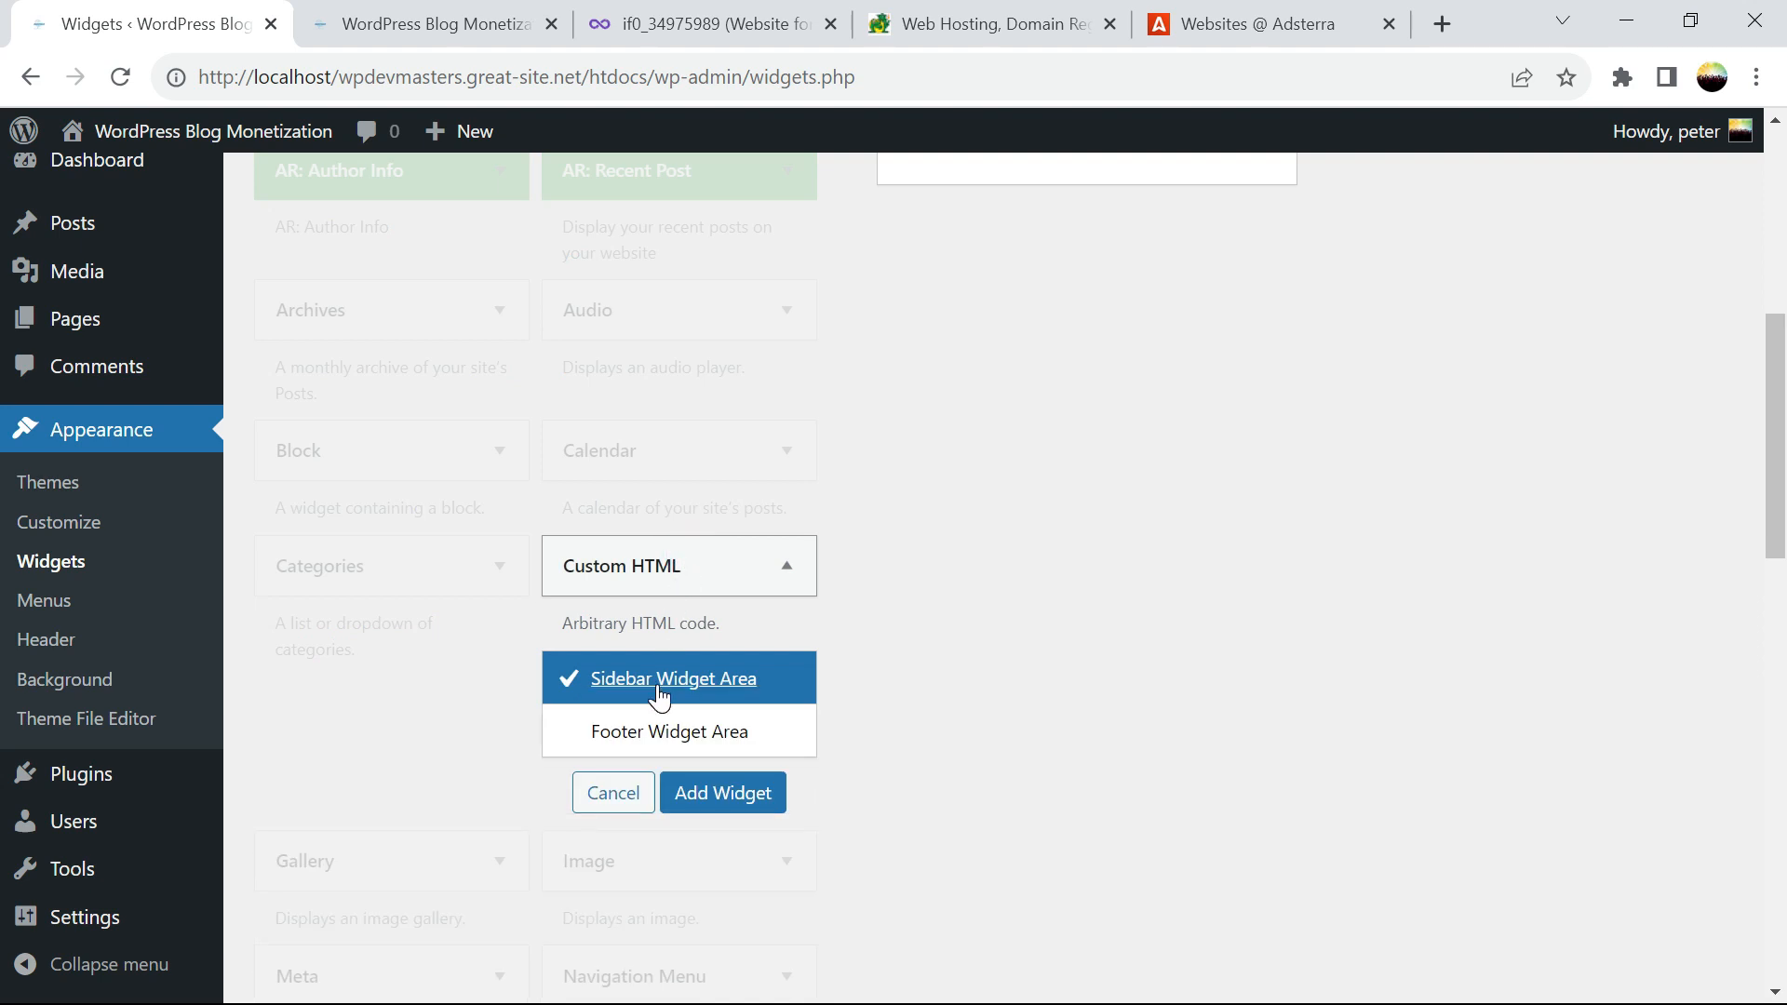
{"action": "left_click", "coordinate": [696, 798]}
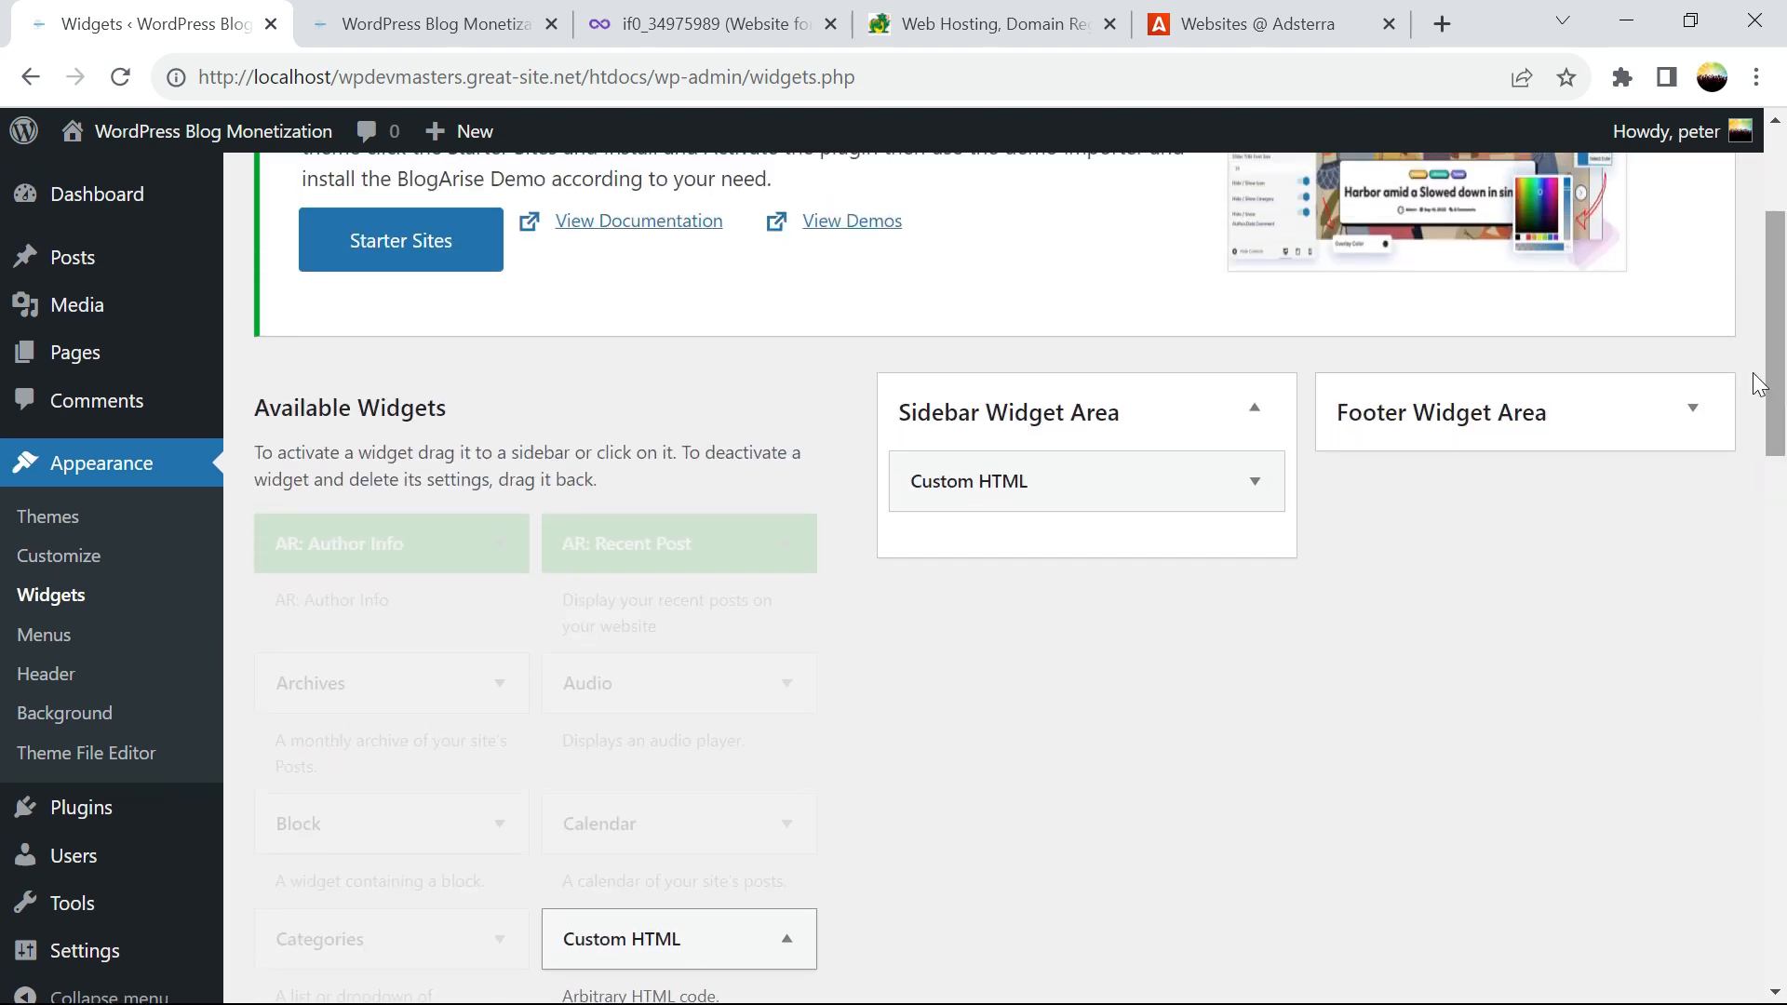
{"action": "left_click", "coordinate": [1137, 498]}
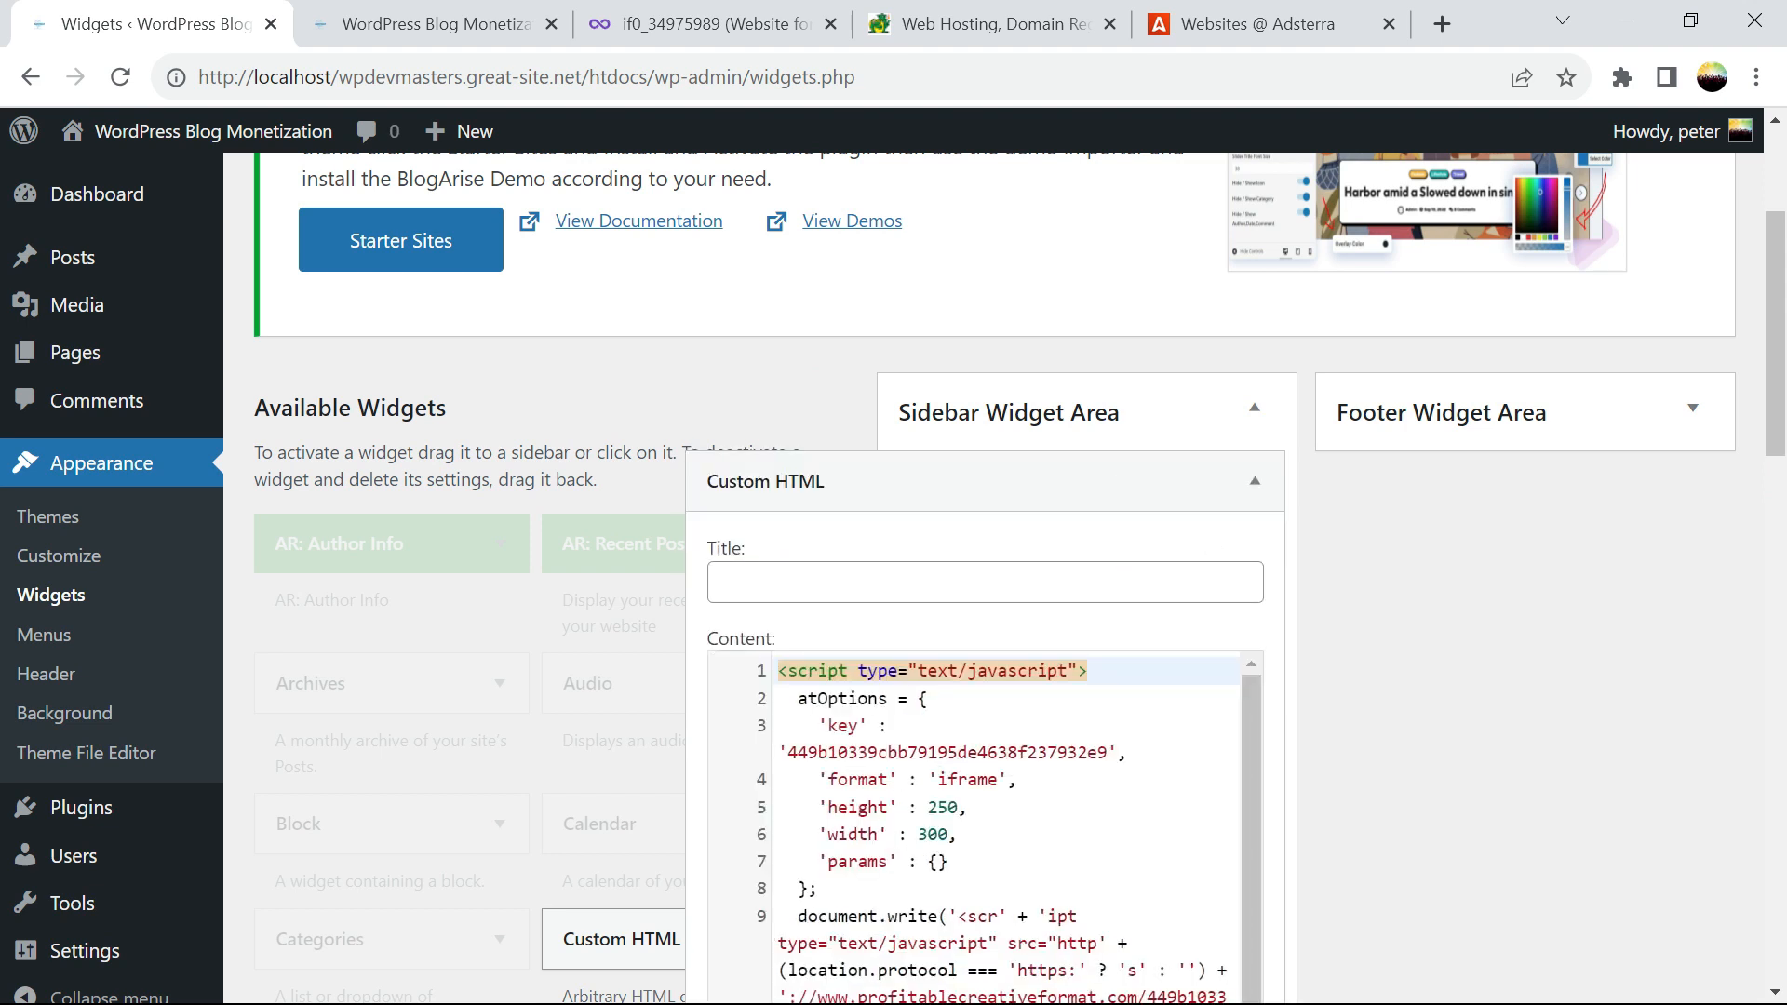
Close Adsterra's Banner 300x250 code window and return to the WordPress widgets
{"action": "left_click", "coordinate": [1224, 10]}
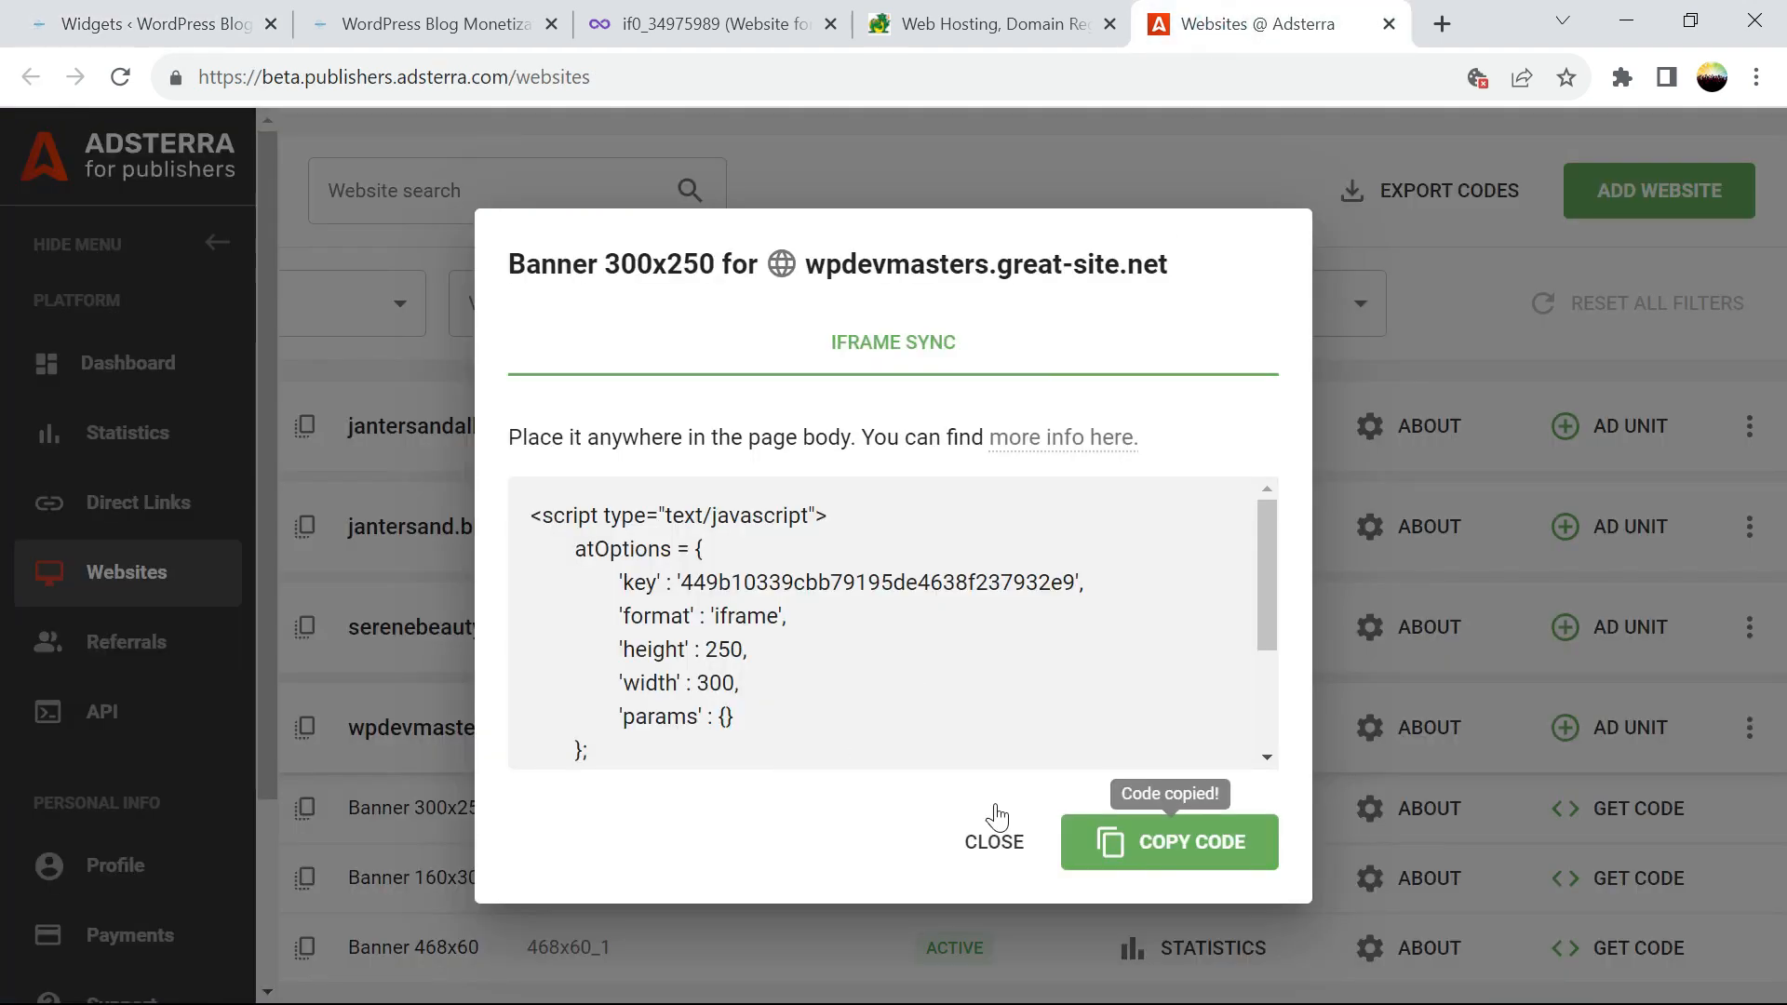
{"action": "left_click", "coordinate": [1005, 839]}
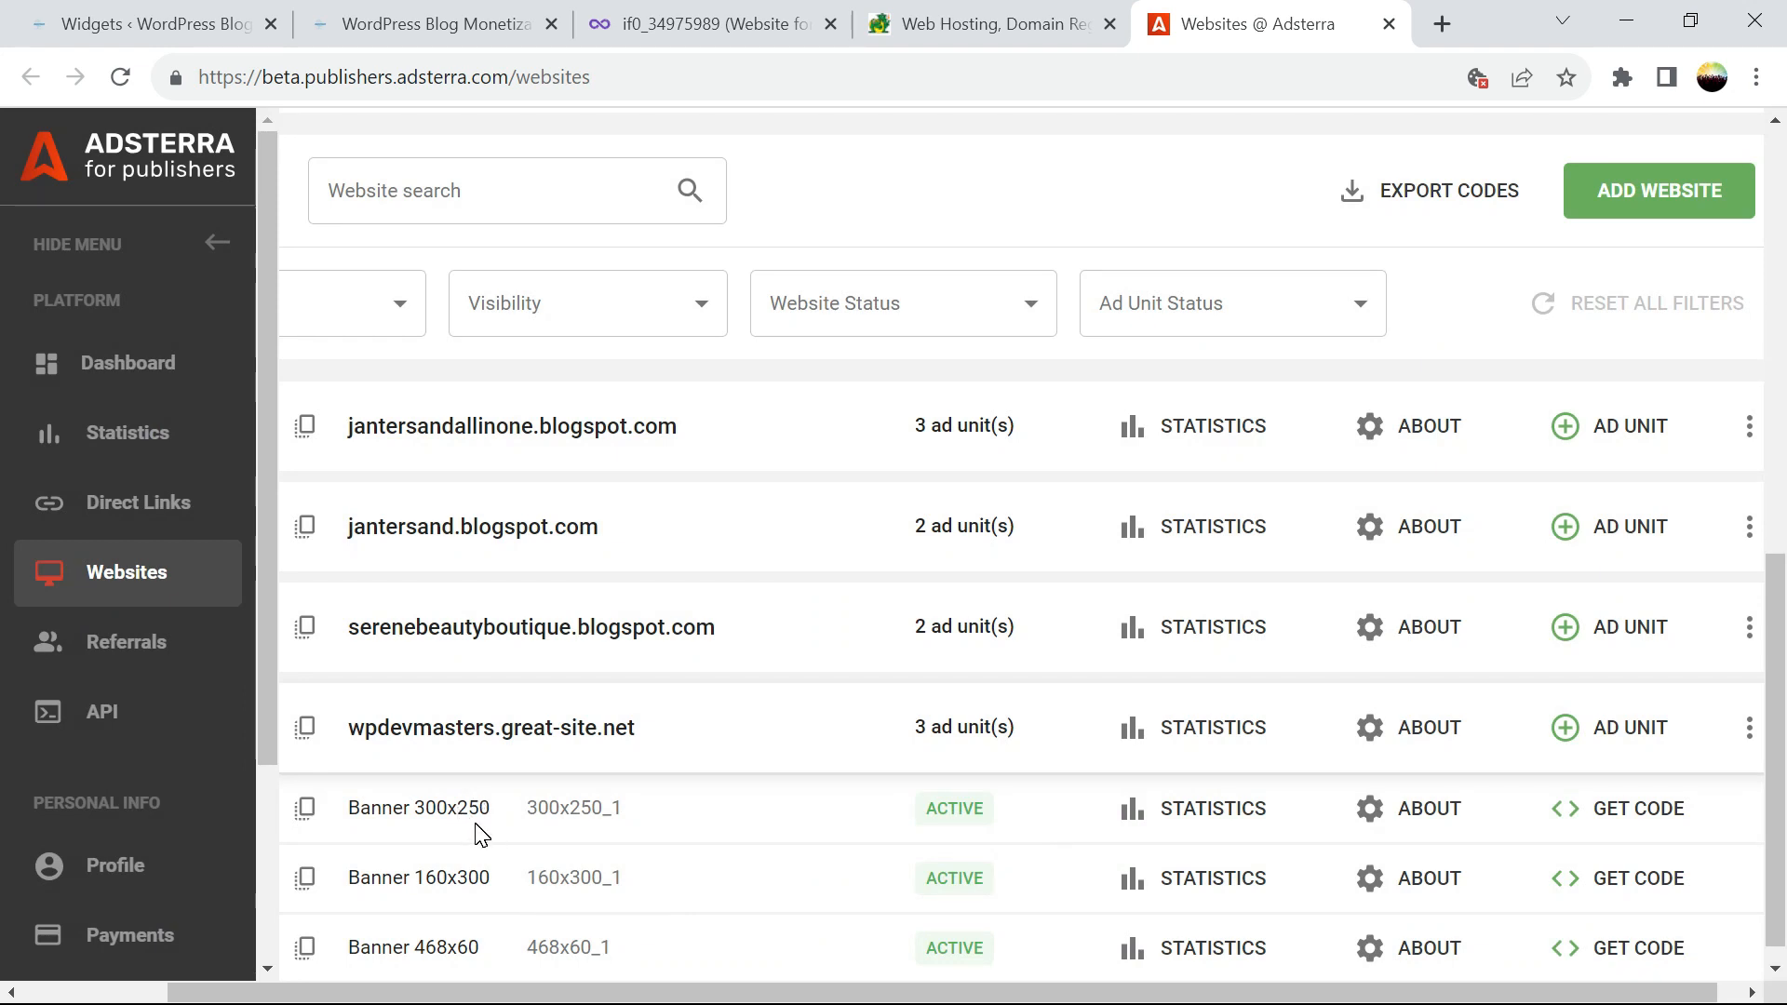
{"action": "left_click", "coordinate": [160, 30]}
Finish the sidebar widget and place a Custom HTML widget in the Footer Widget Area
{"action": "scroll", "coordinate": [1302, 726], "scroll_direction": "down", "scroll_amount": 5}
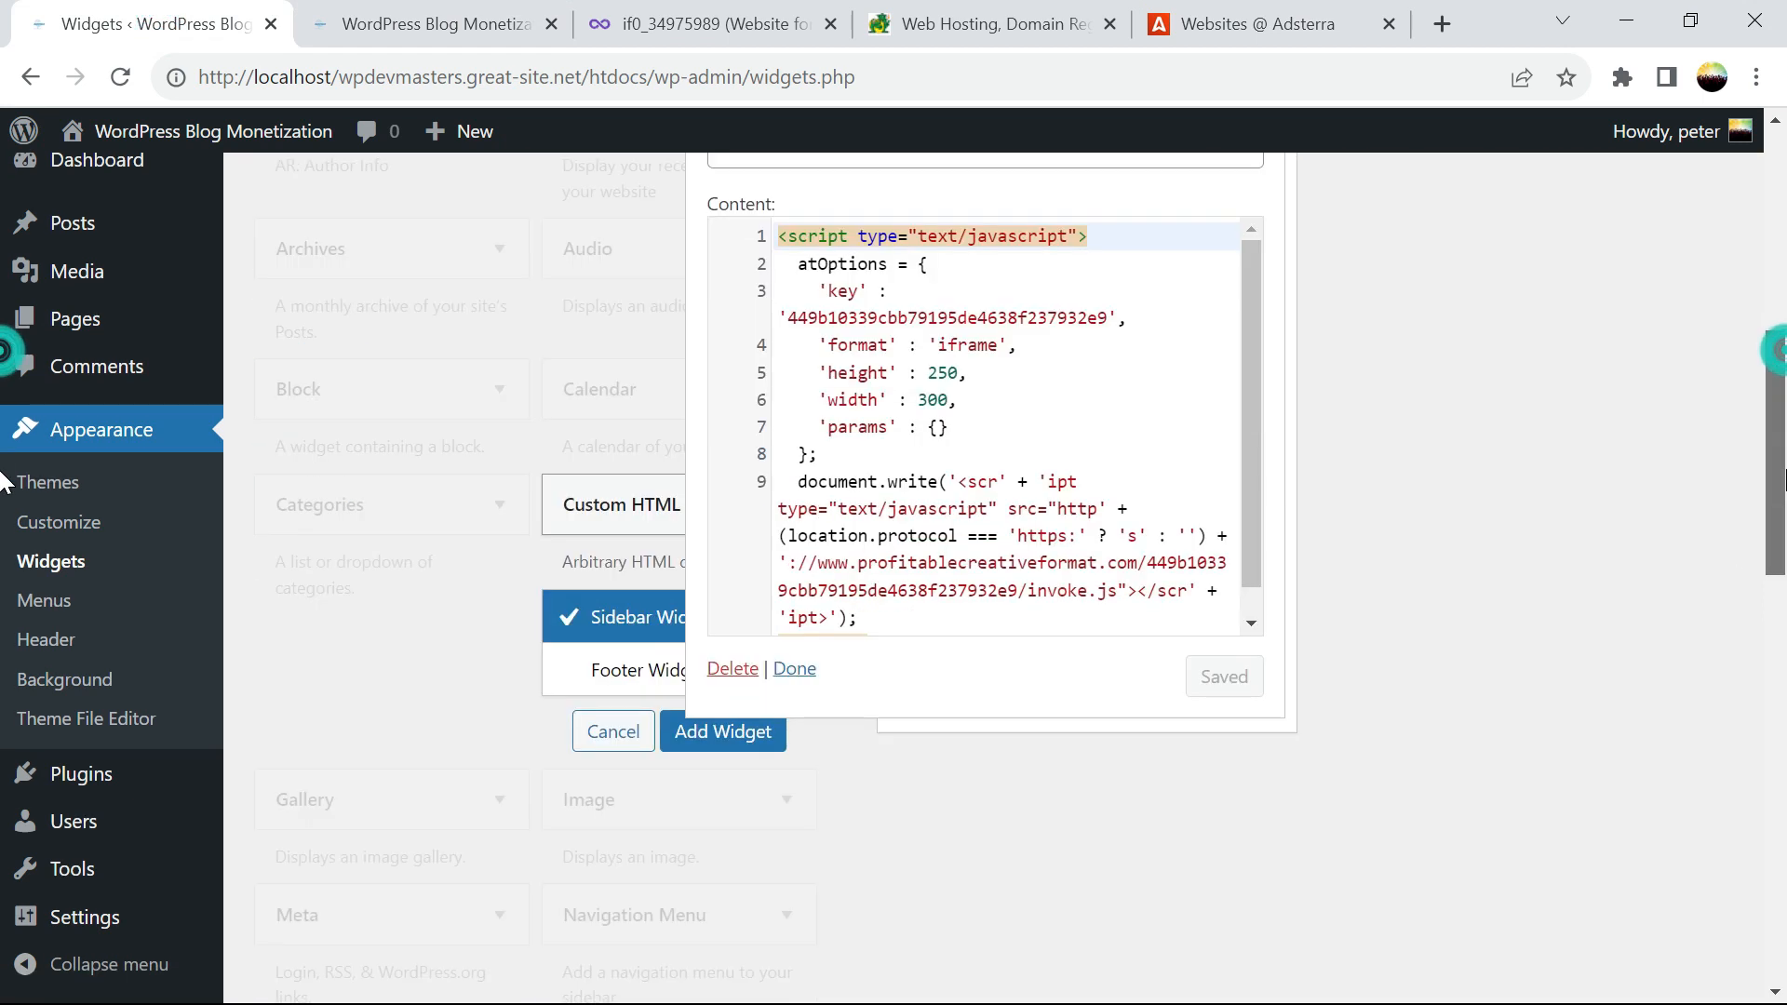
{"action": "scroll", "coordinate": [855, 809], "scroll_direction": "up", "scroll_amount": 2}
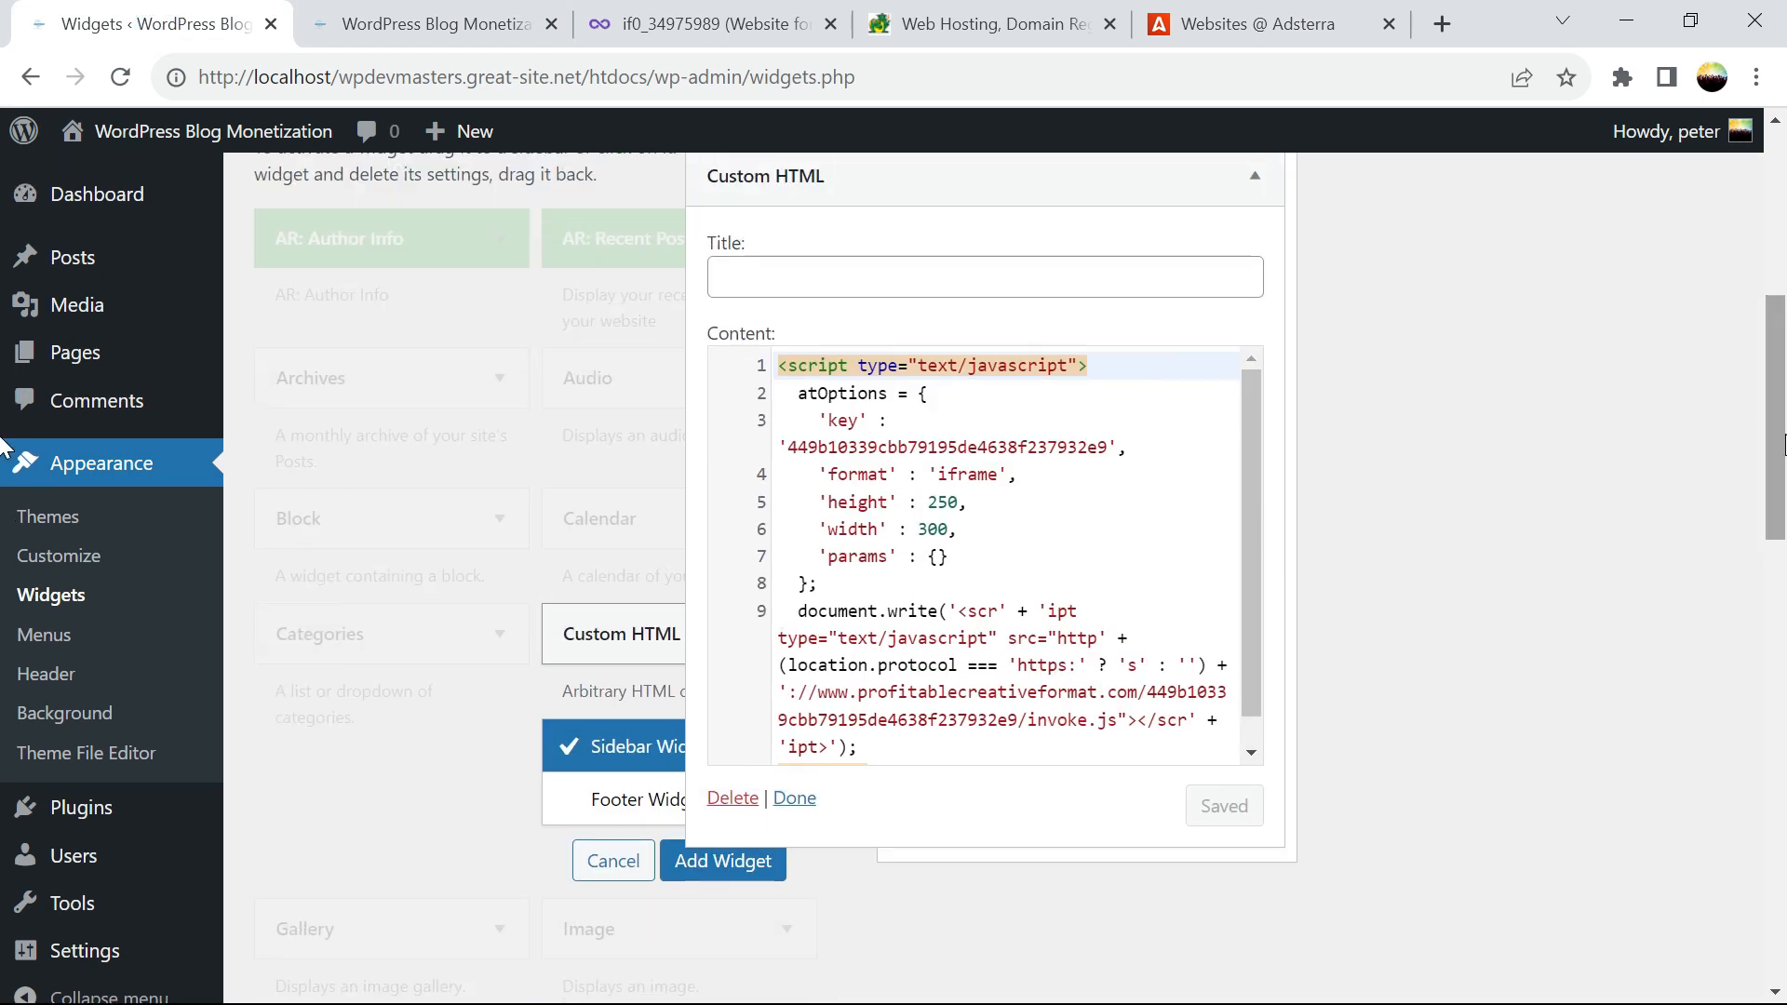
{"action": "left_click", "coordinate": [784, 802]}
{"action": "left_click", "coordinate": [952, 707]}
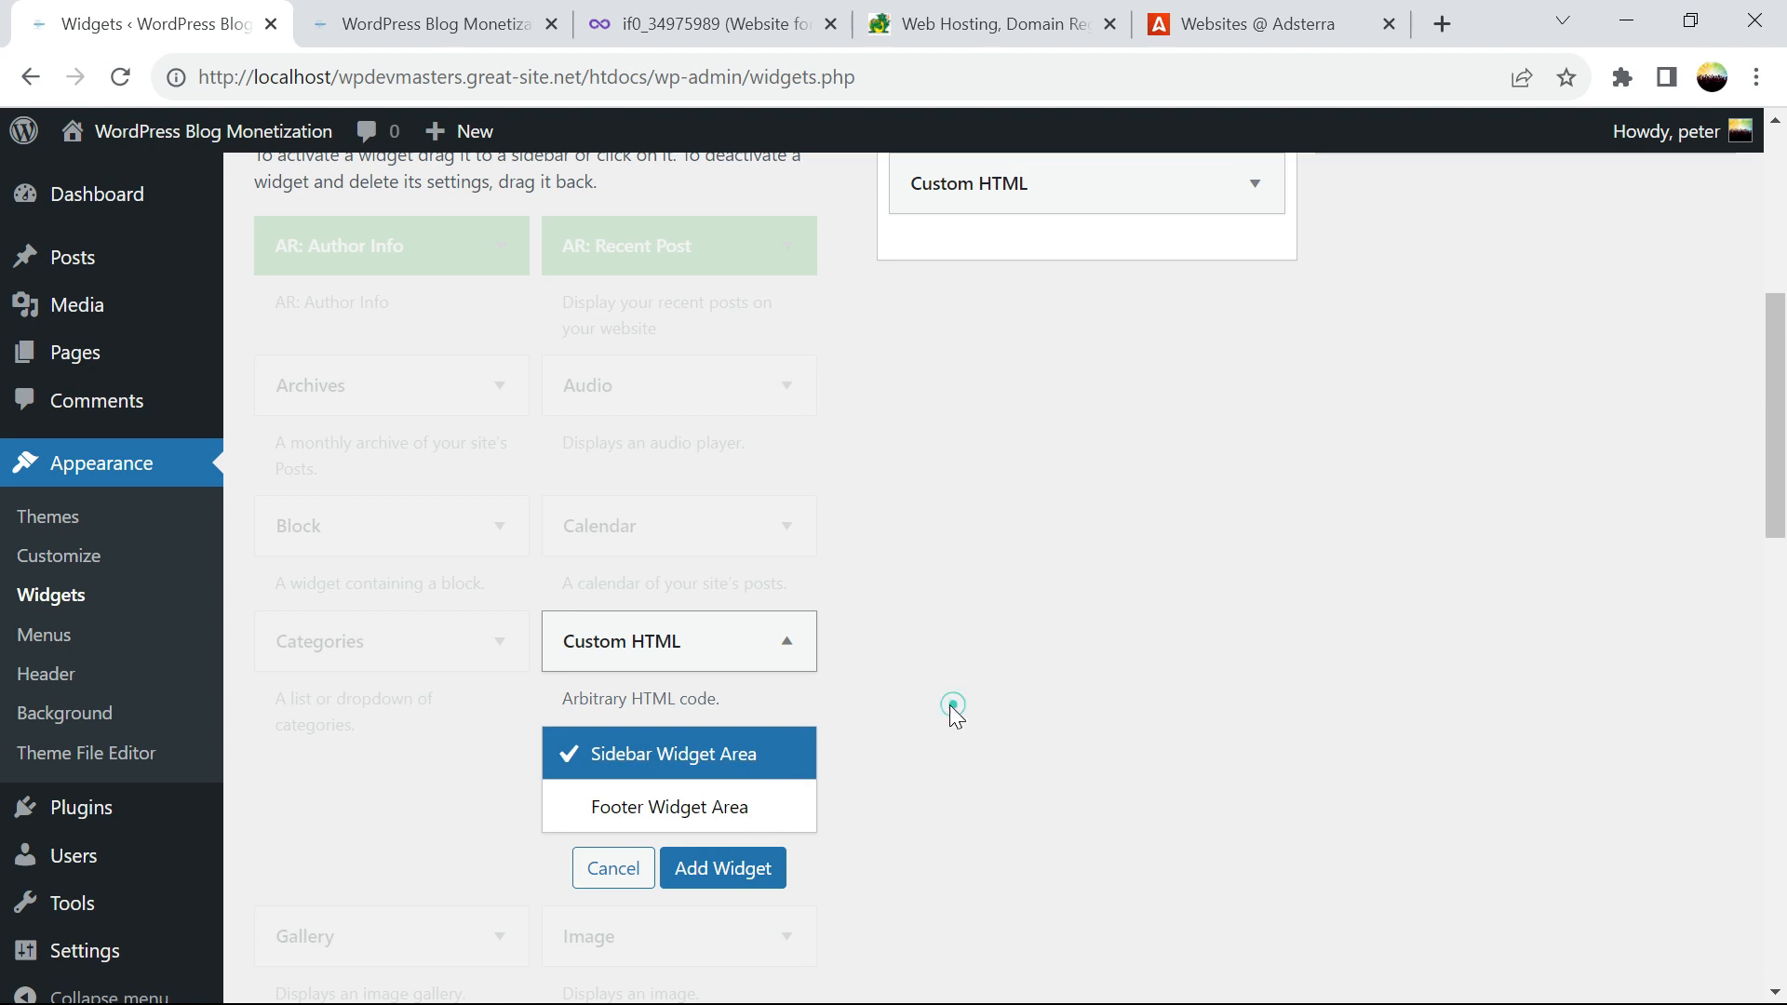
{"action": "left_click", "coordinate": [666, 802]}
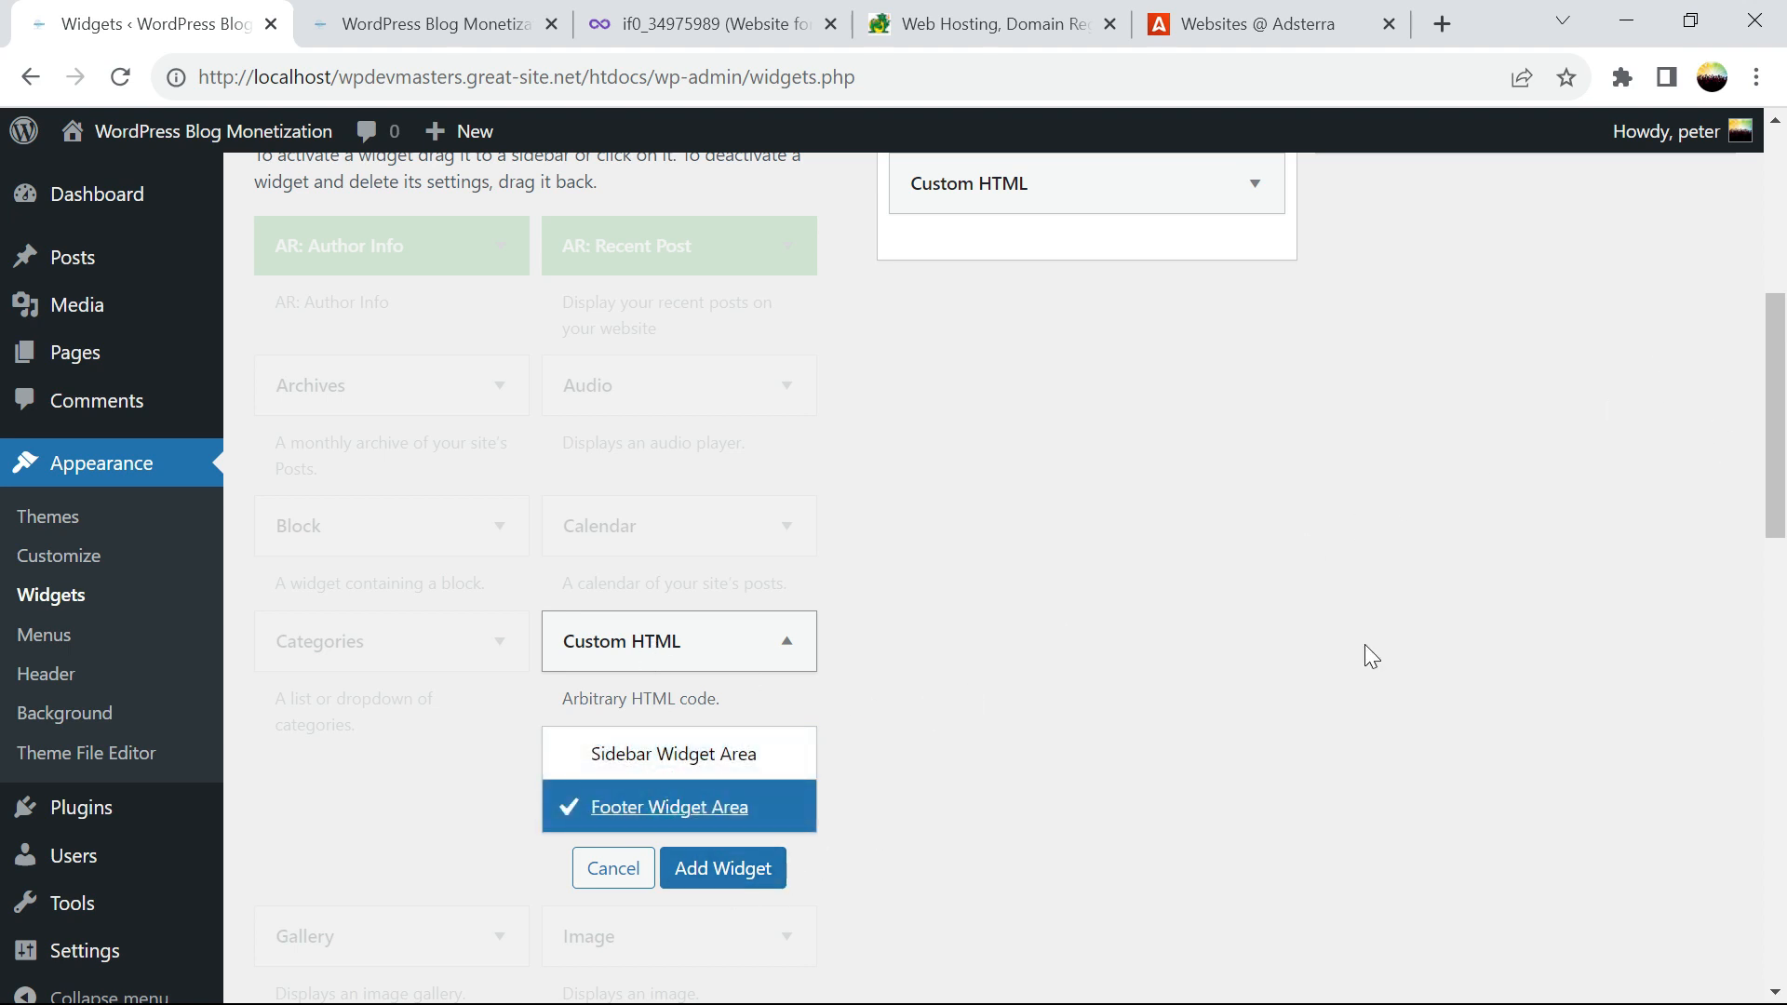
Fill the footer Custom HTML widget with the Adsterra 468x60 banner code and finish it
{"action": "scroll", "coordinate": [1368, 653], "scroll_direction": "up", "scroll_amount": 5}
{"action": "left_click", "coordinate": [1604, 551]}
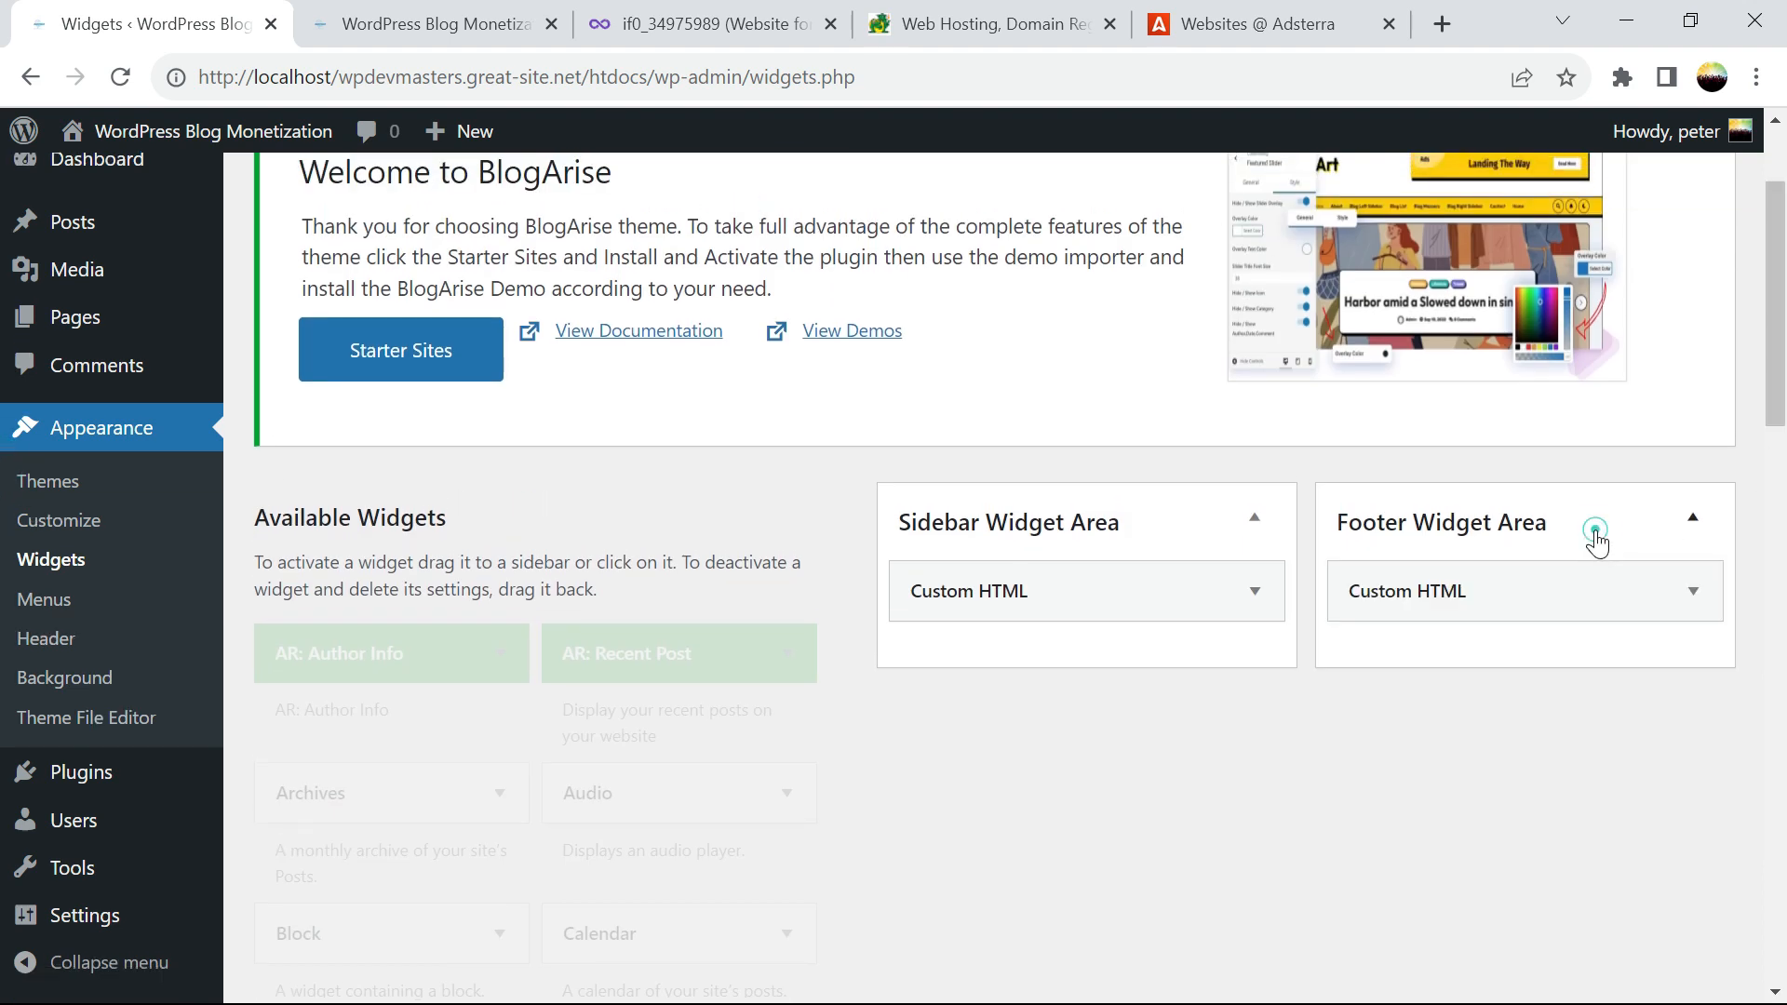
{"action": "left_click", "coordinate": [1563, 569]}
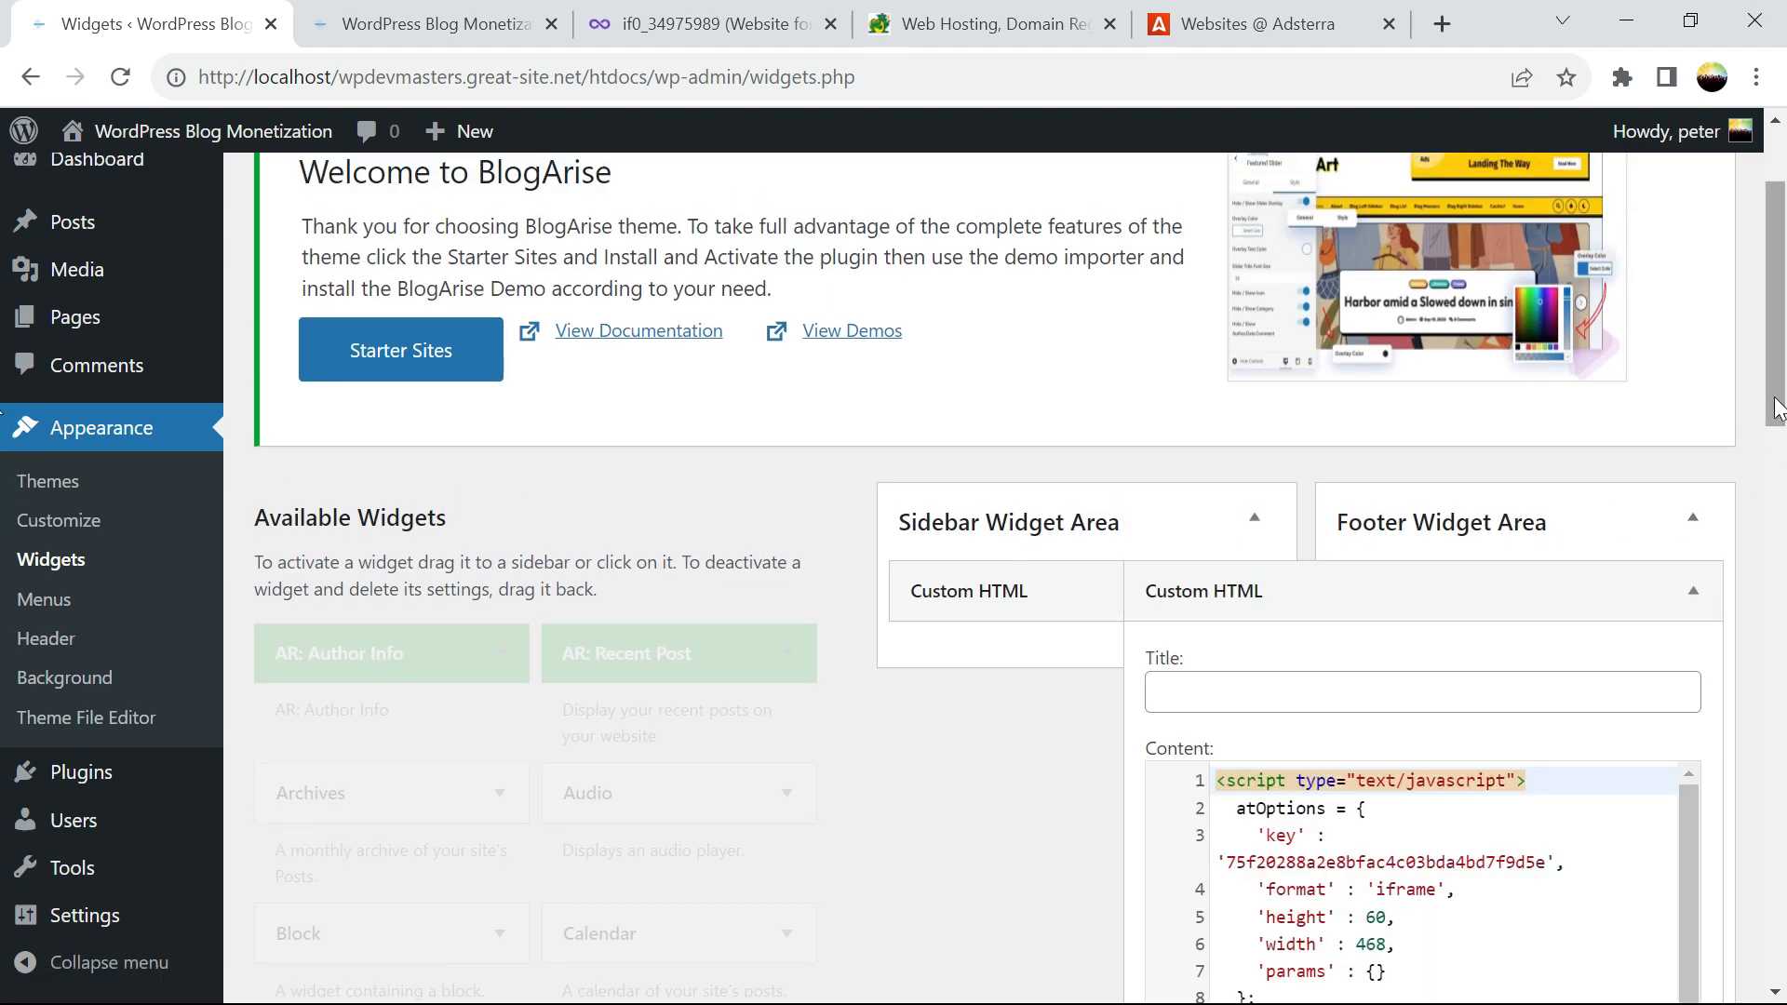
{"action": "scroll", "coordinate": [1503, 670], "scroll_direction": "down", "scroll_amount": 4}
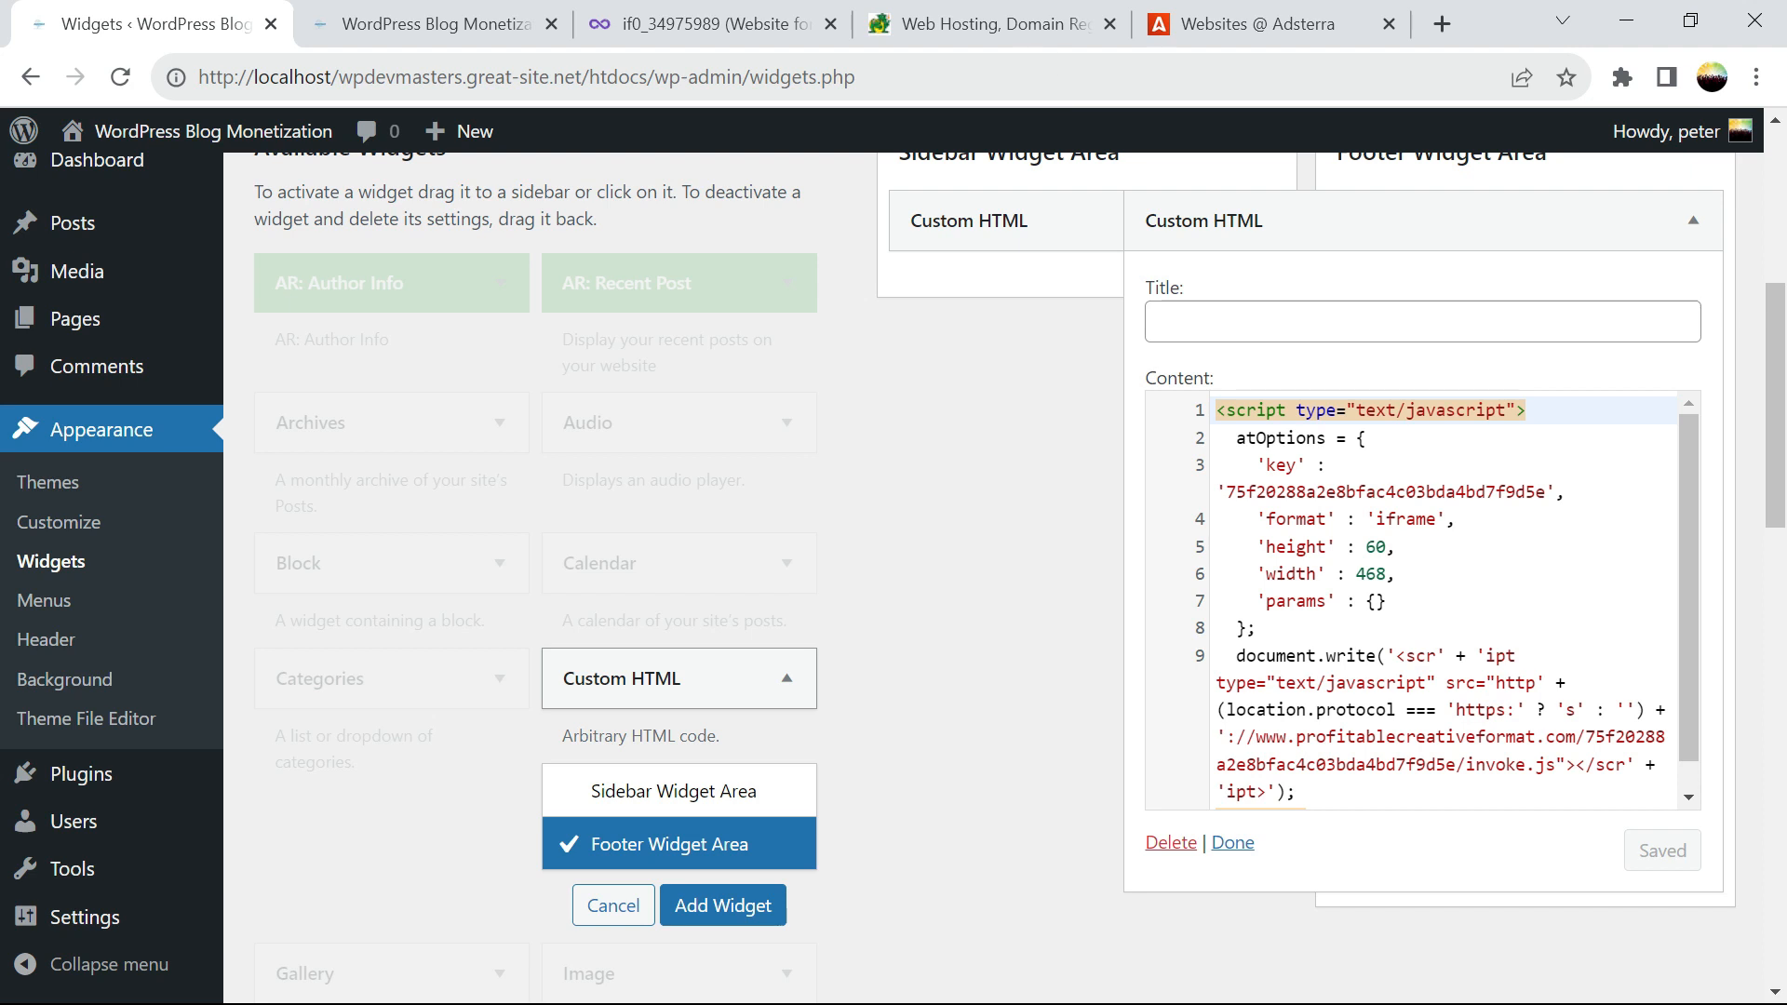
{"action": "left_click", "coordinate": [1210, 41]}
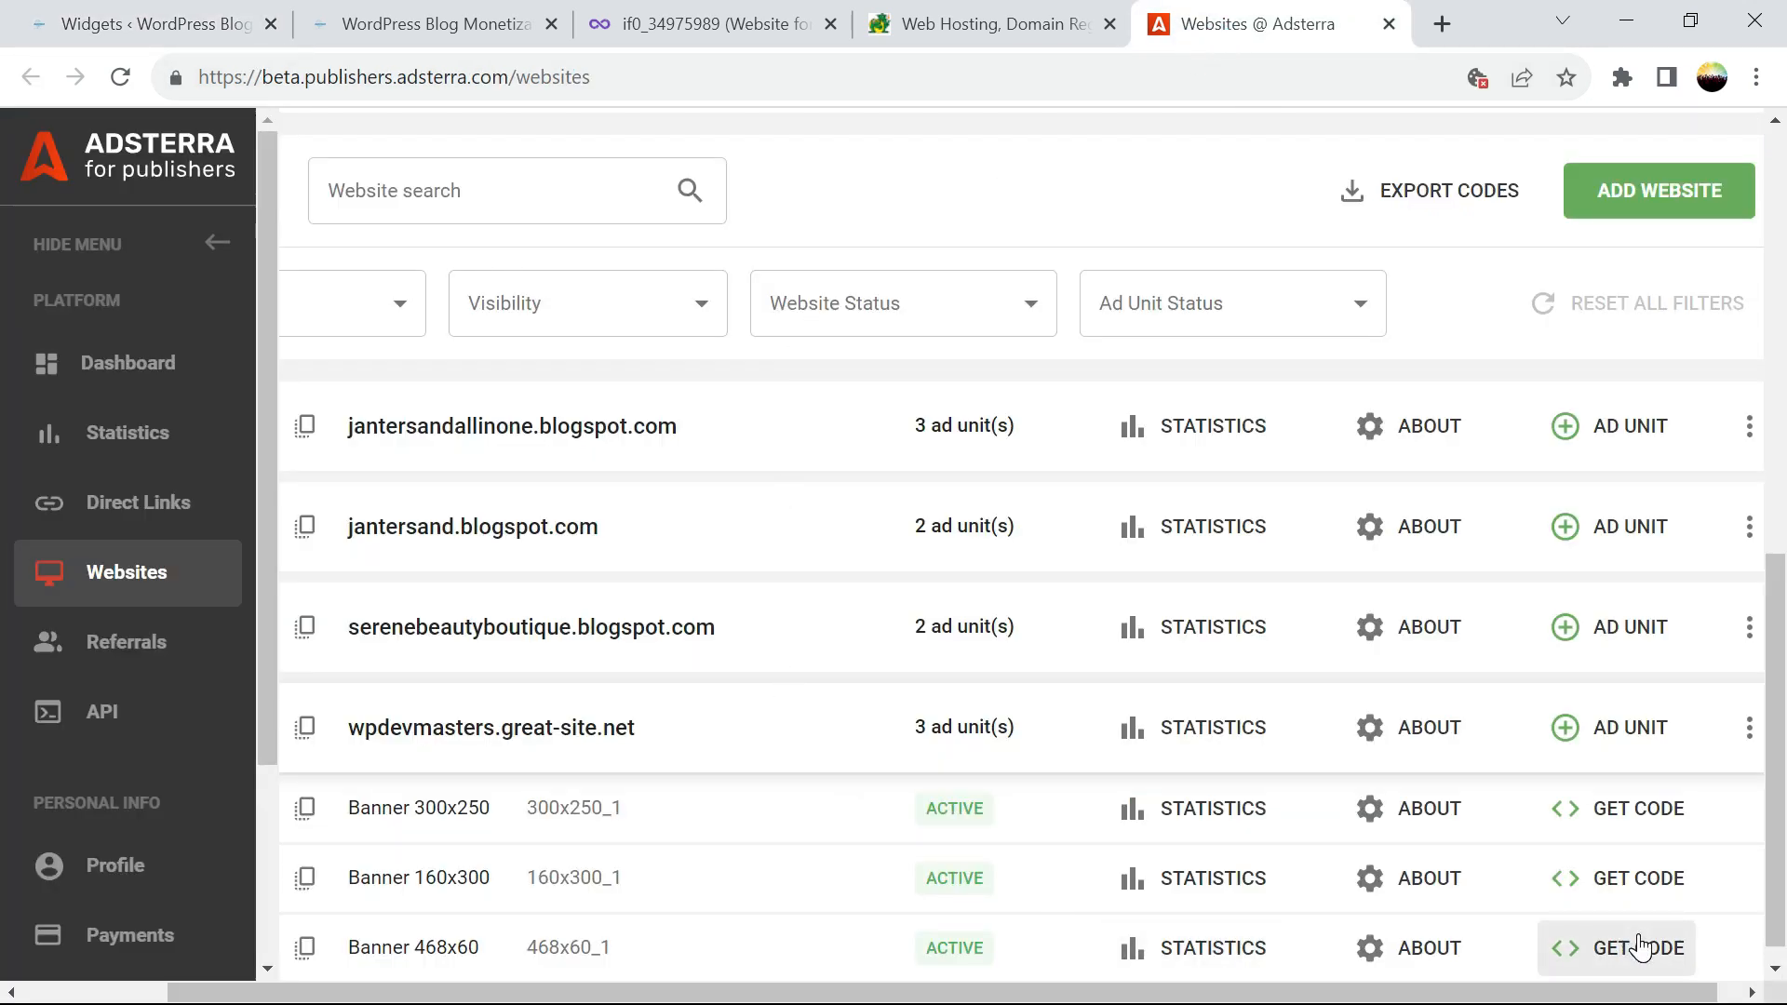
{"action": "left_click", "coordinate": [184, 37]}
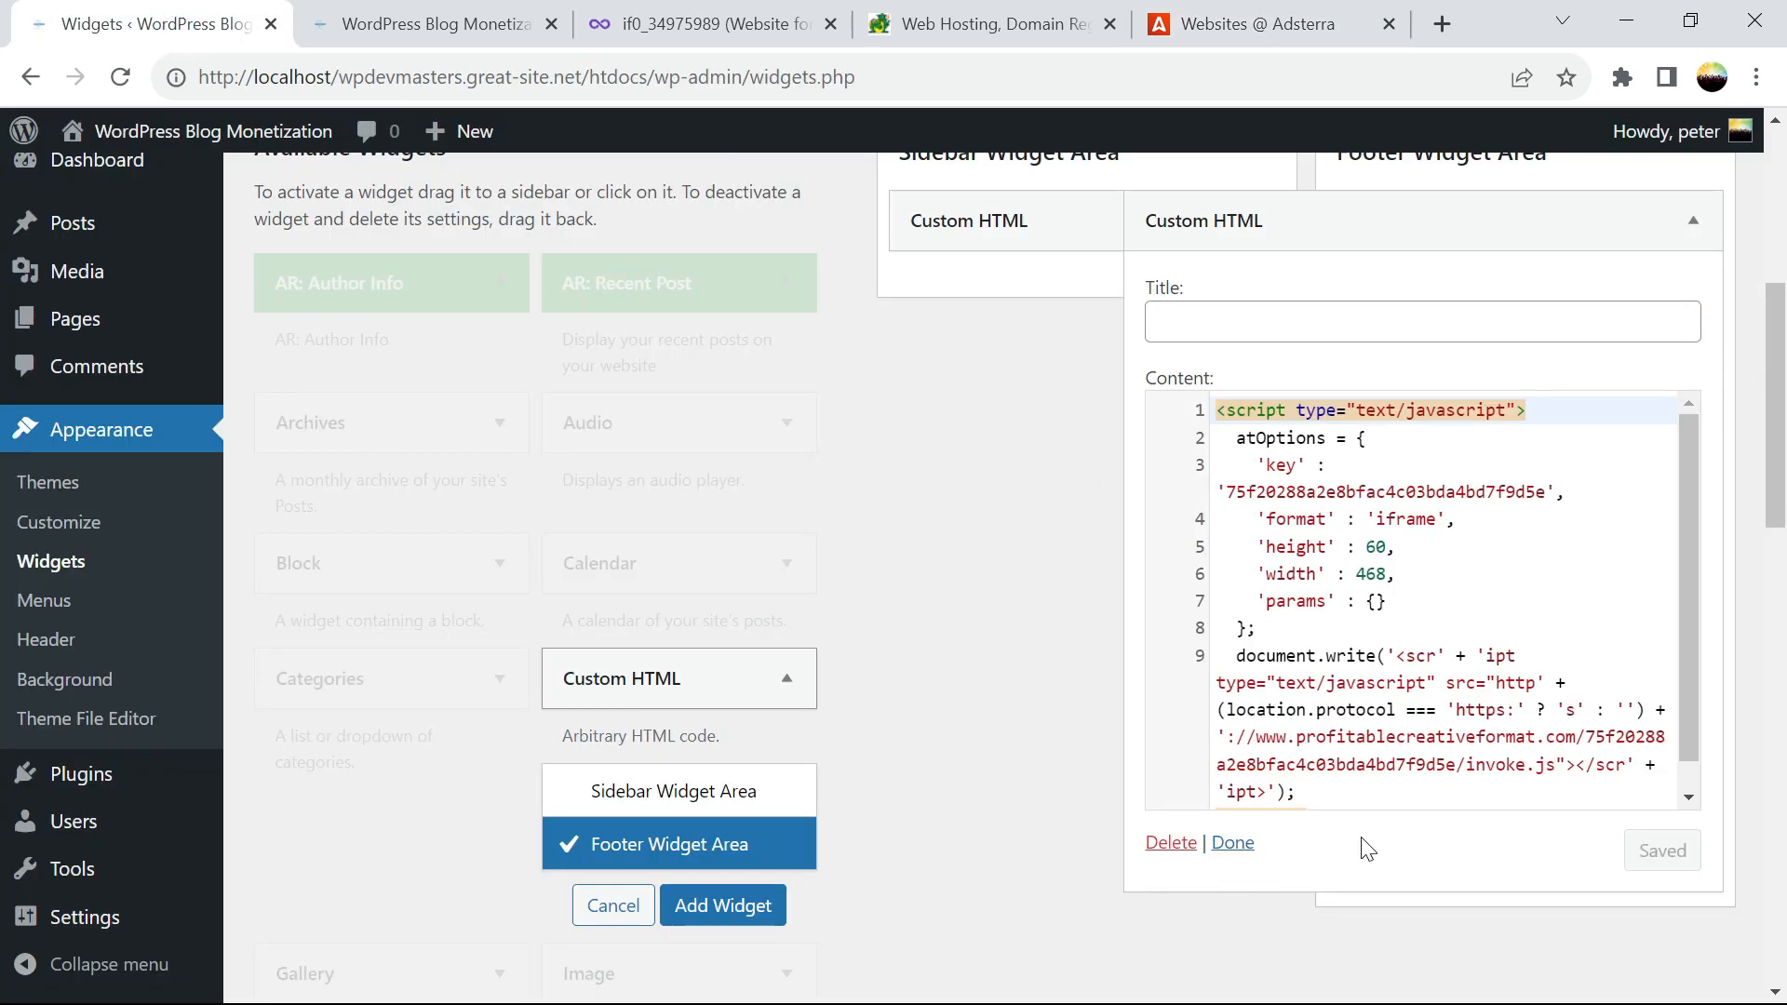
{"action": "left_click", "coordinate": [1238, 844]}
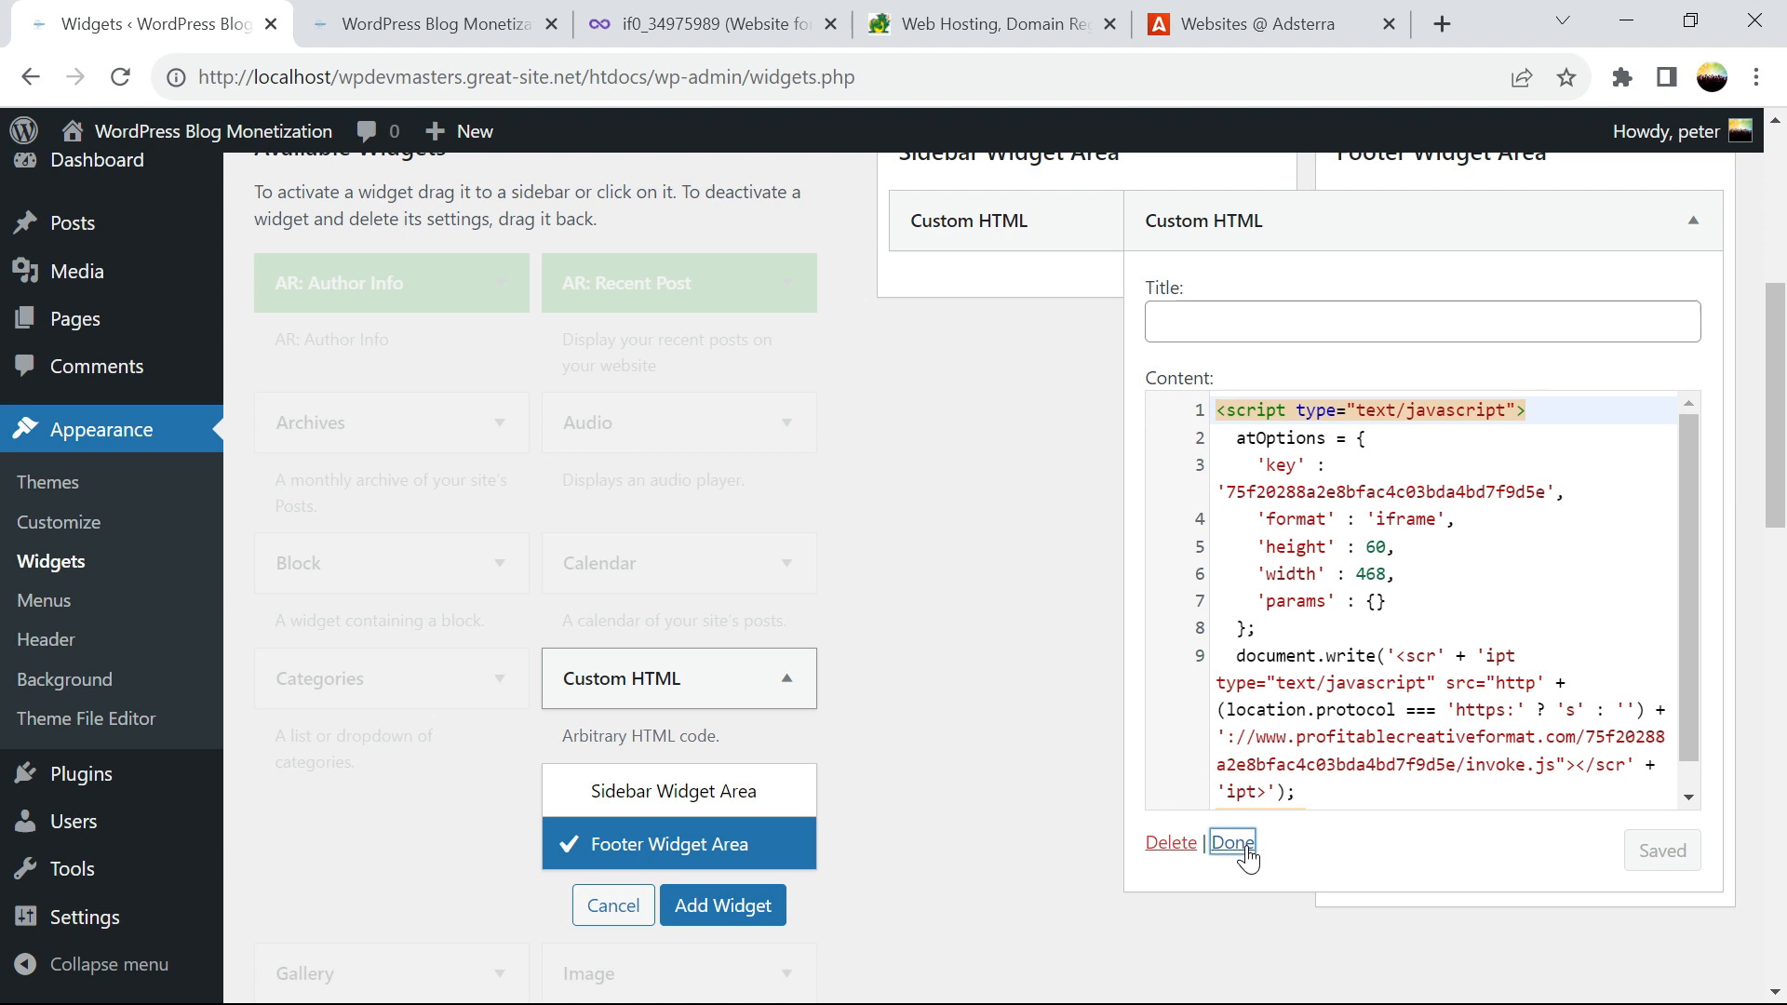
Reload the homepage and confirm two 468x60 banners, the 300x250 sidebar ad and the footer banner
{"action": "left_click", "coordinate": [384, 26]}
{"action": "left_click", "coordinate": [115, 81]}
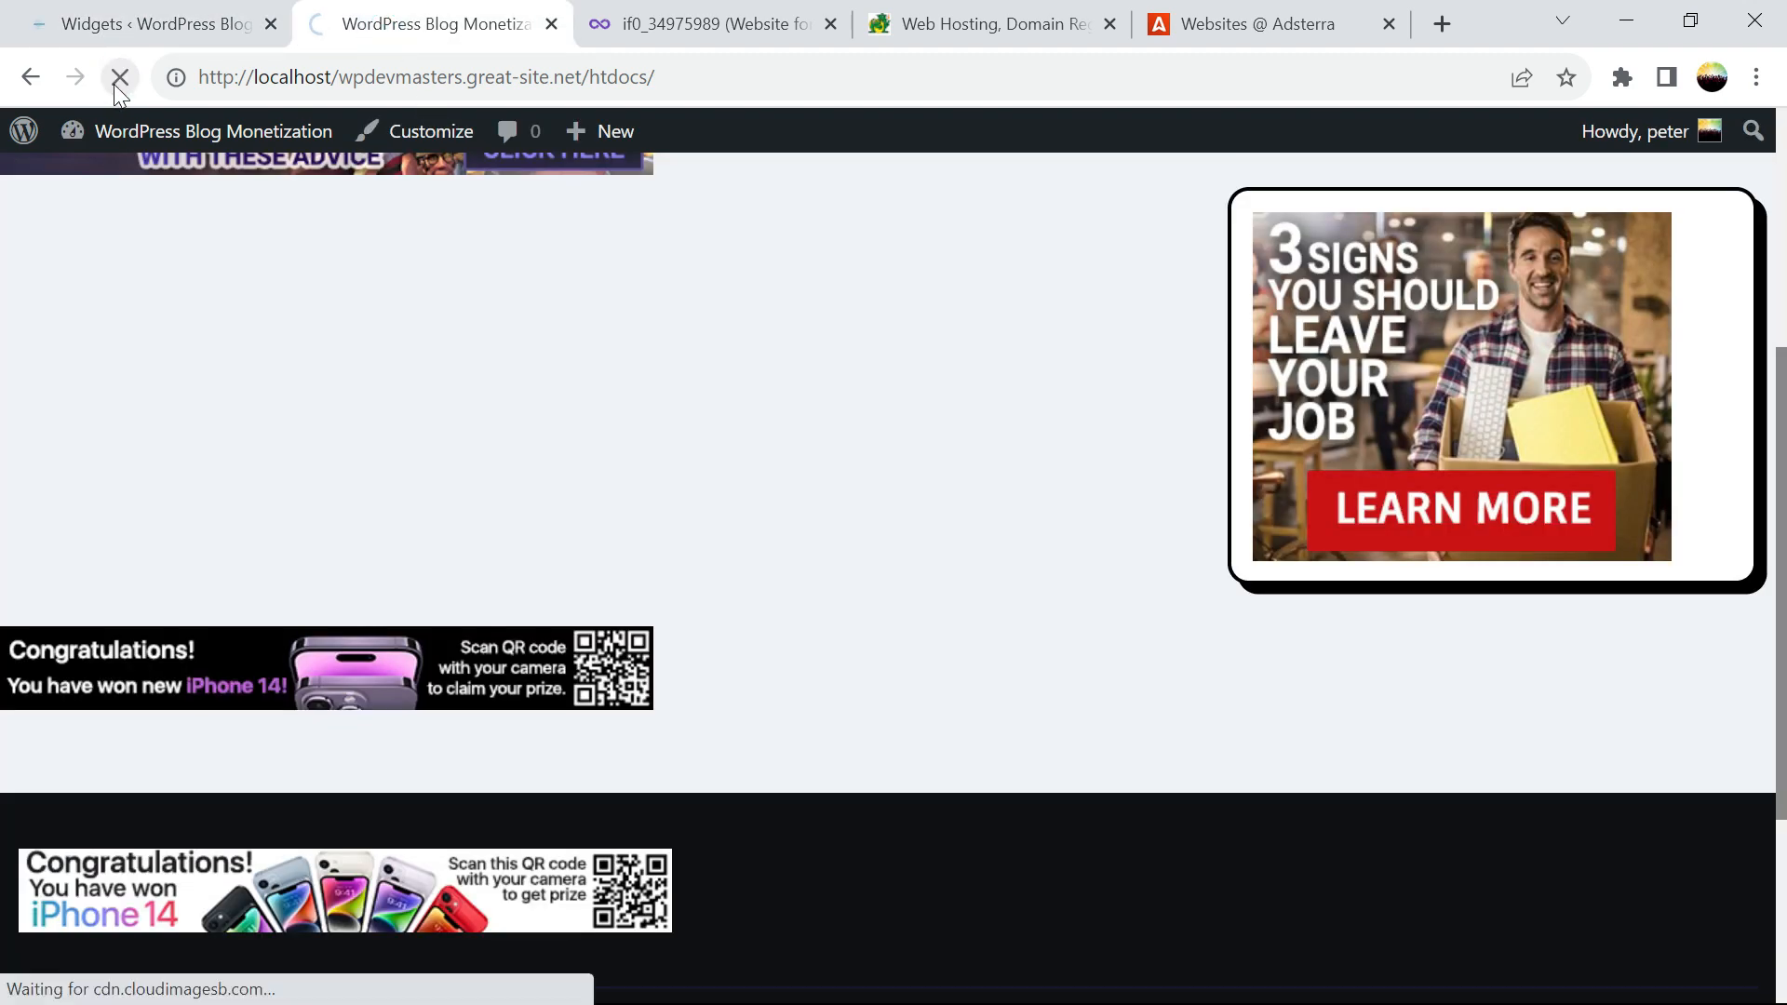
{"action": "scroll", "coordinate": [1781, 484], "scroll_direction": "down", "scroll_amount": 2}
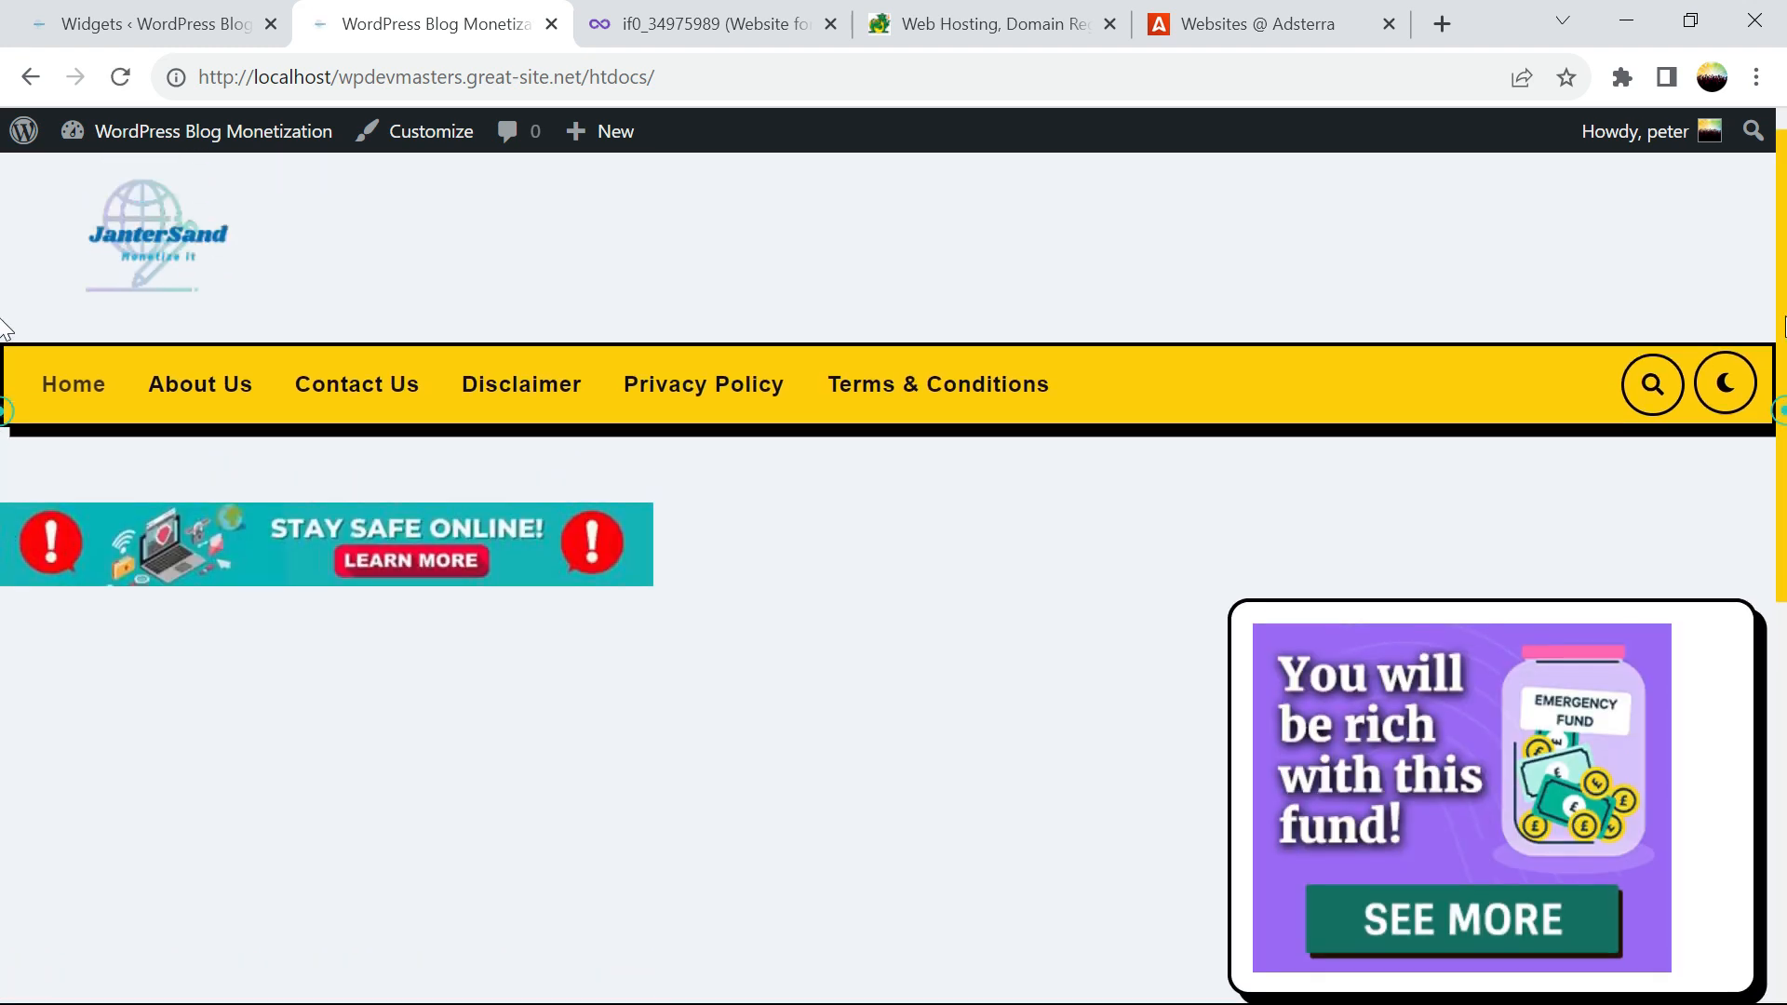
{"action": "scroll", "coordinate": [4, 479], "scroll_direction": "down", "scroll_amount": 6}
{"action": "scroll", "coordinate": [5, 707], "scroll_direction": "down", "scroll_amount": 2}
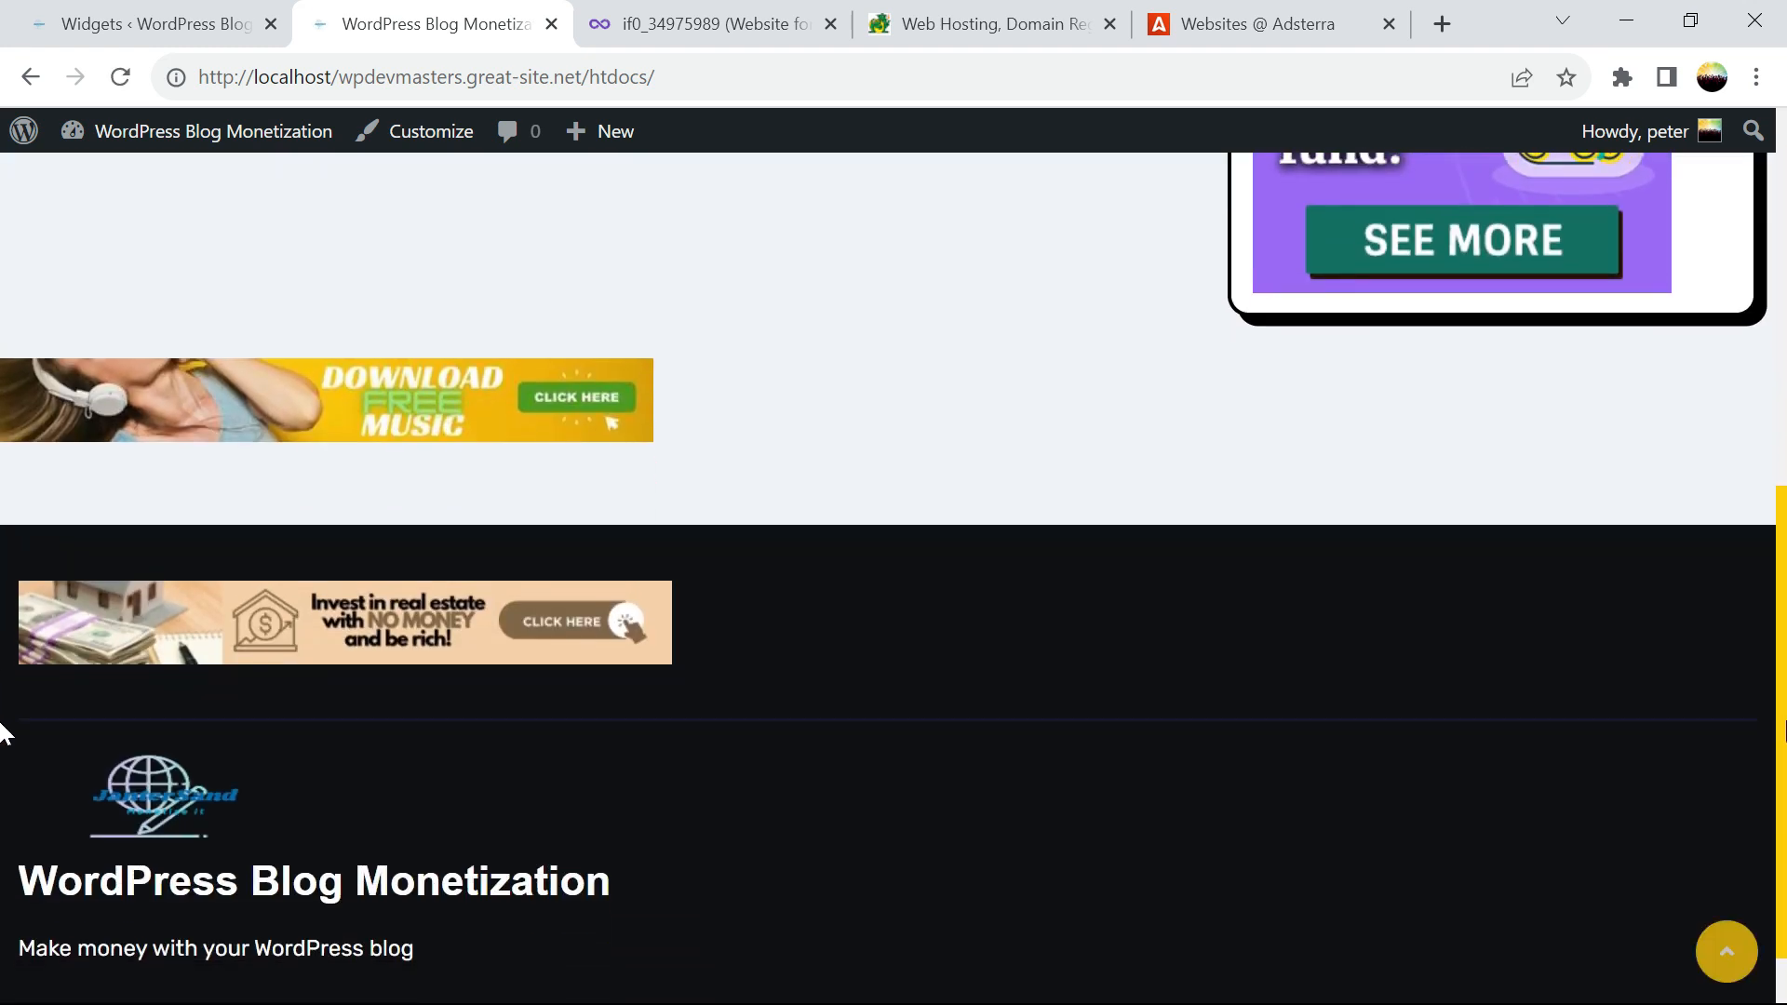
{"action": "scroll", "coordinate": [1745, 497], "scroll_direction": "up", "scroll_amount": 5}
{"action": "scroll", "coordinate": [1740, 493], "scroll_direction": "up", "scroll_amount": 4}
{"action": "scroll", "coordinate": [1742, 478], "scroll_direction": "down", "scroll_amount": 7}
{"action": "scroll", "coordinate": [4, 531], "scroll_direction": "up", "scroll_amount": 7}
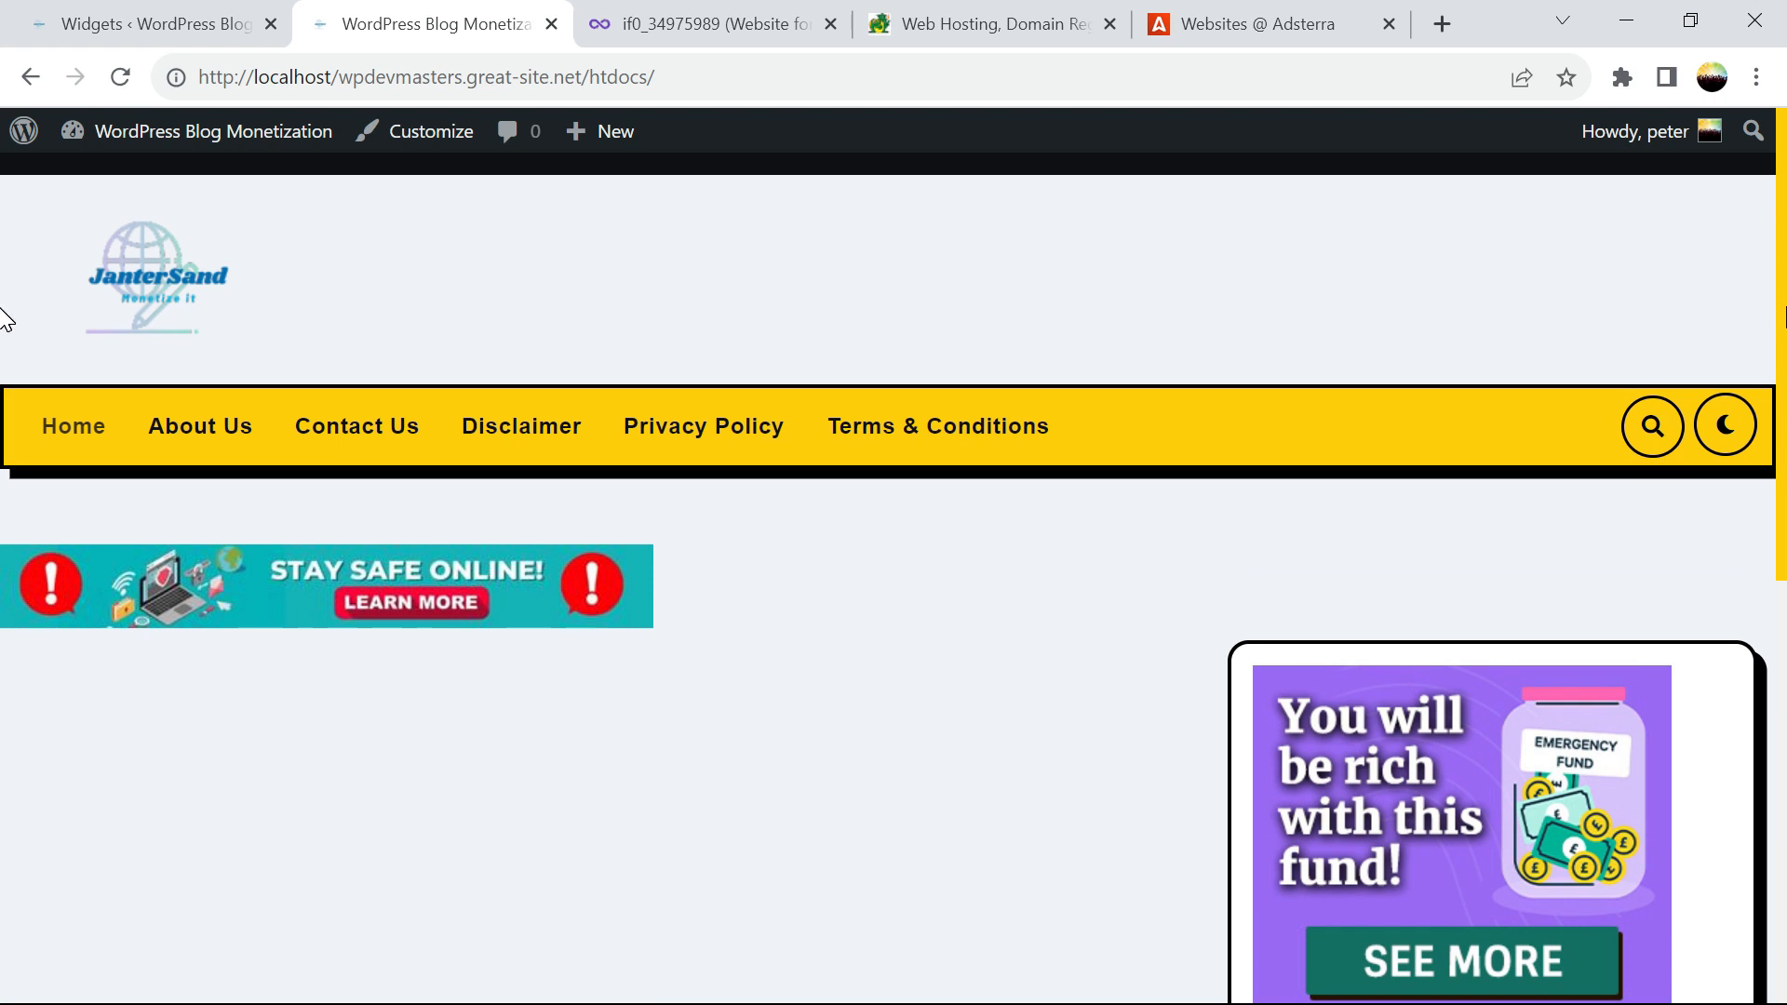
{"action": "scroll", "coordinate": [4, 624], "scroll_direction": "down", "scroll_amount": 8}
{"action": "scroll", "coordinate": [5, 624], "scroll_direction": "up", "scroll_amount": 8}
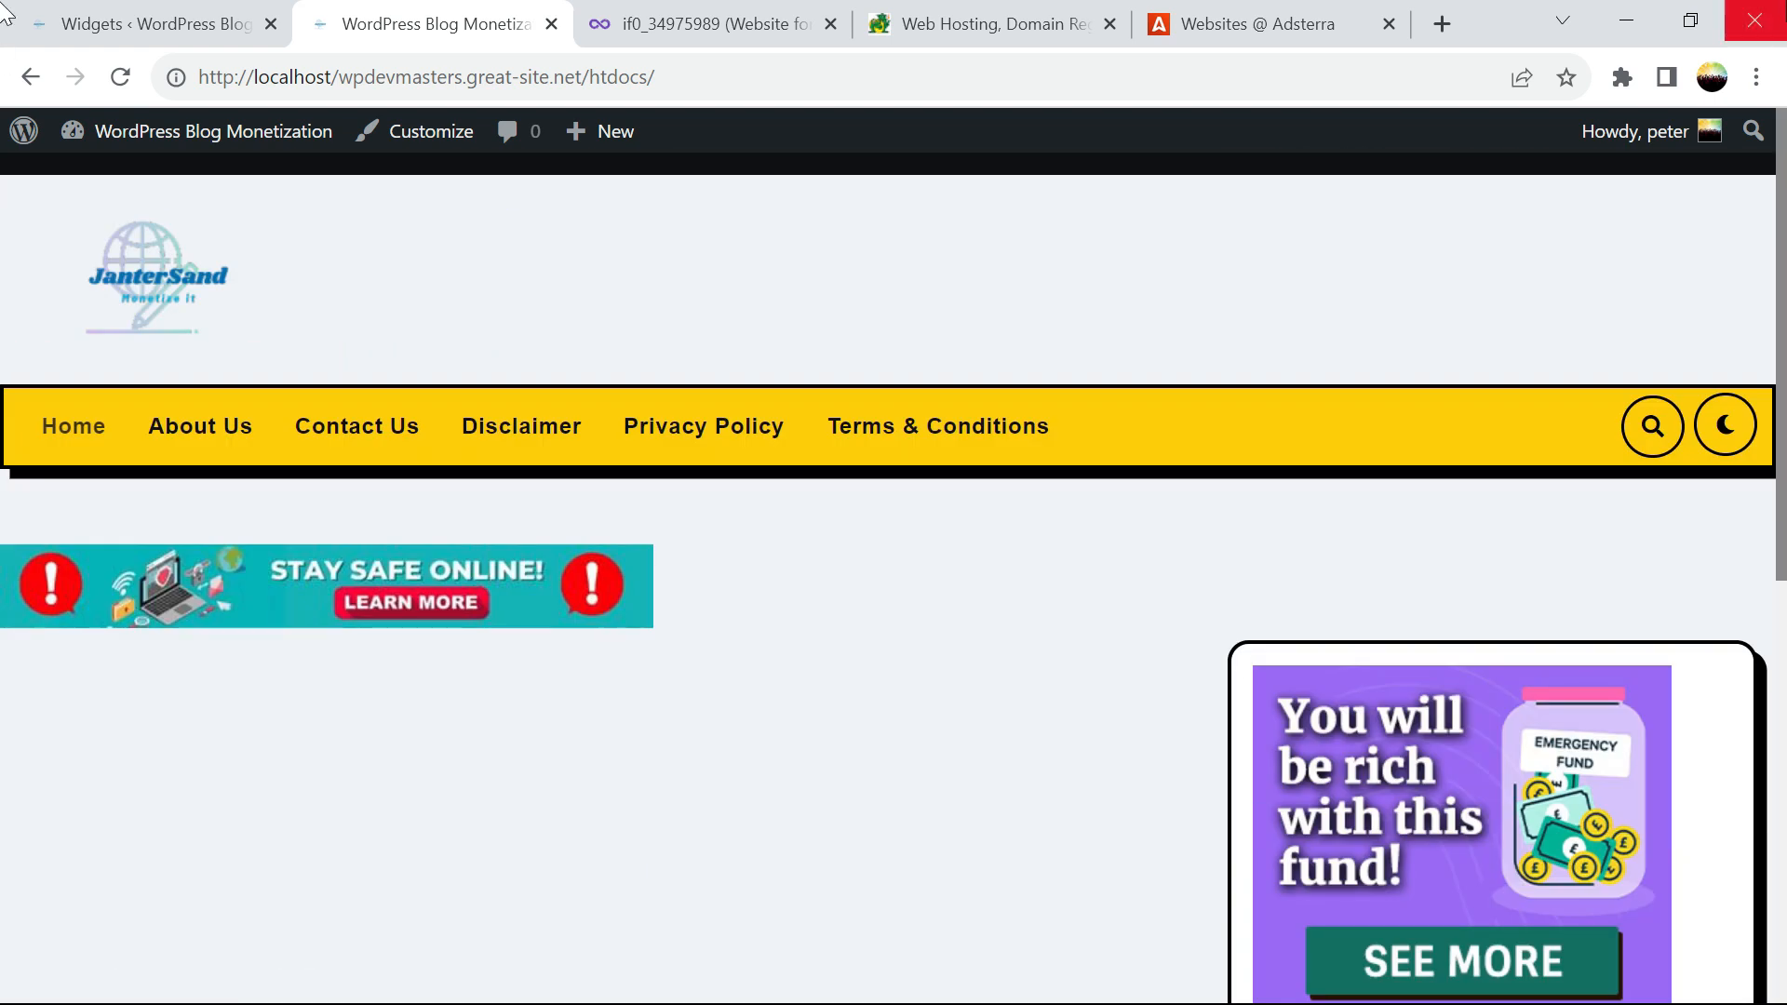
{"action": "left_click", "coordinate": [910, 28]}
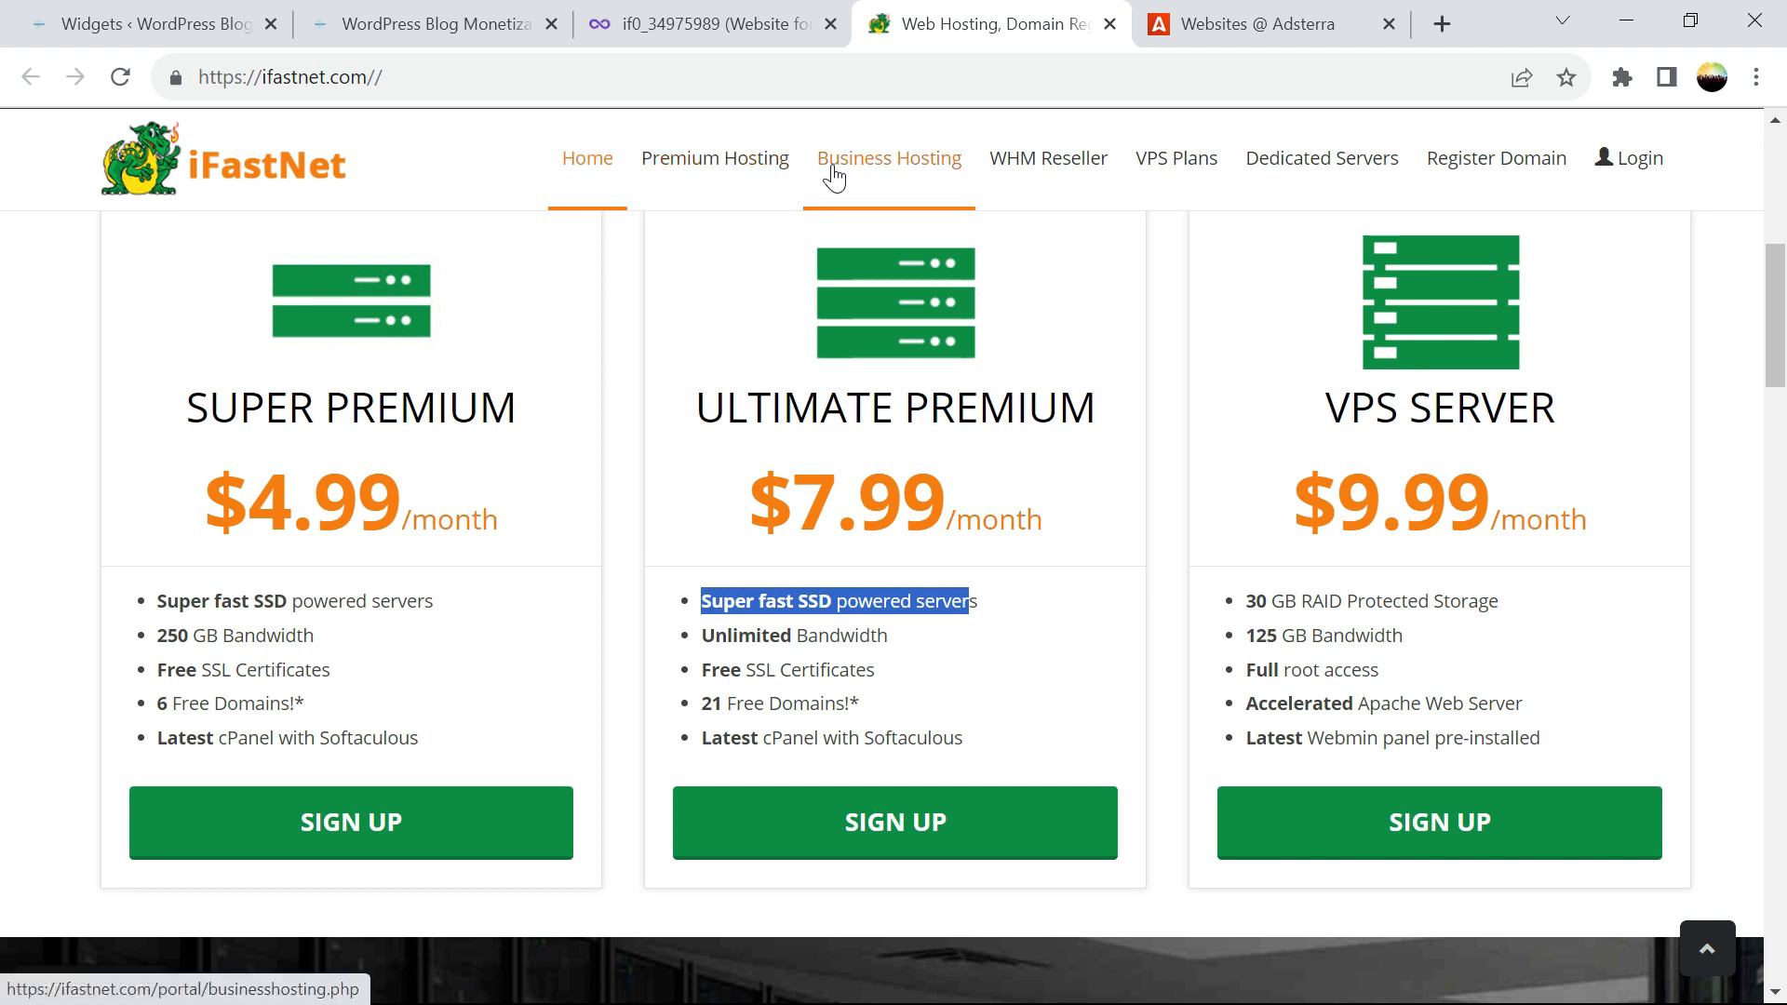
Cancel the unused Custom HTML widget-area chooser on the Widgets page
{"action": "left_click", "coordinate": [676, 33]}
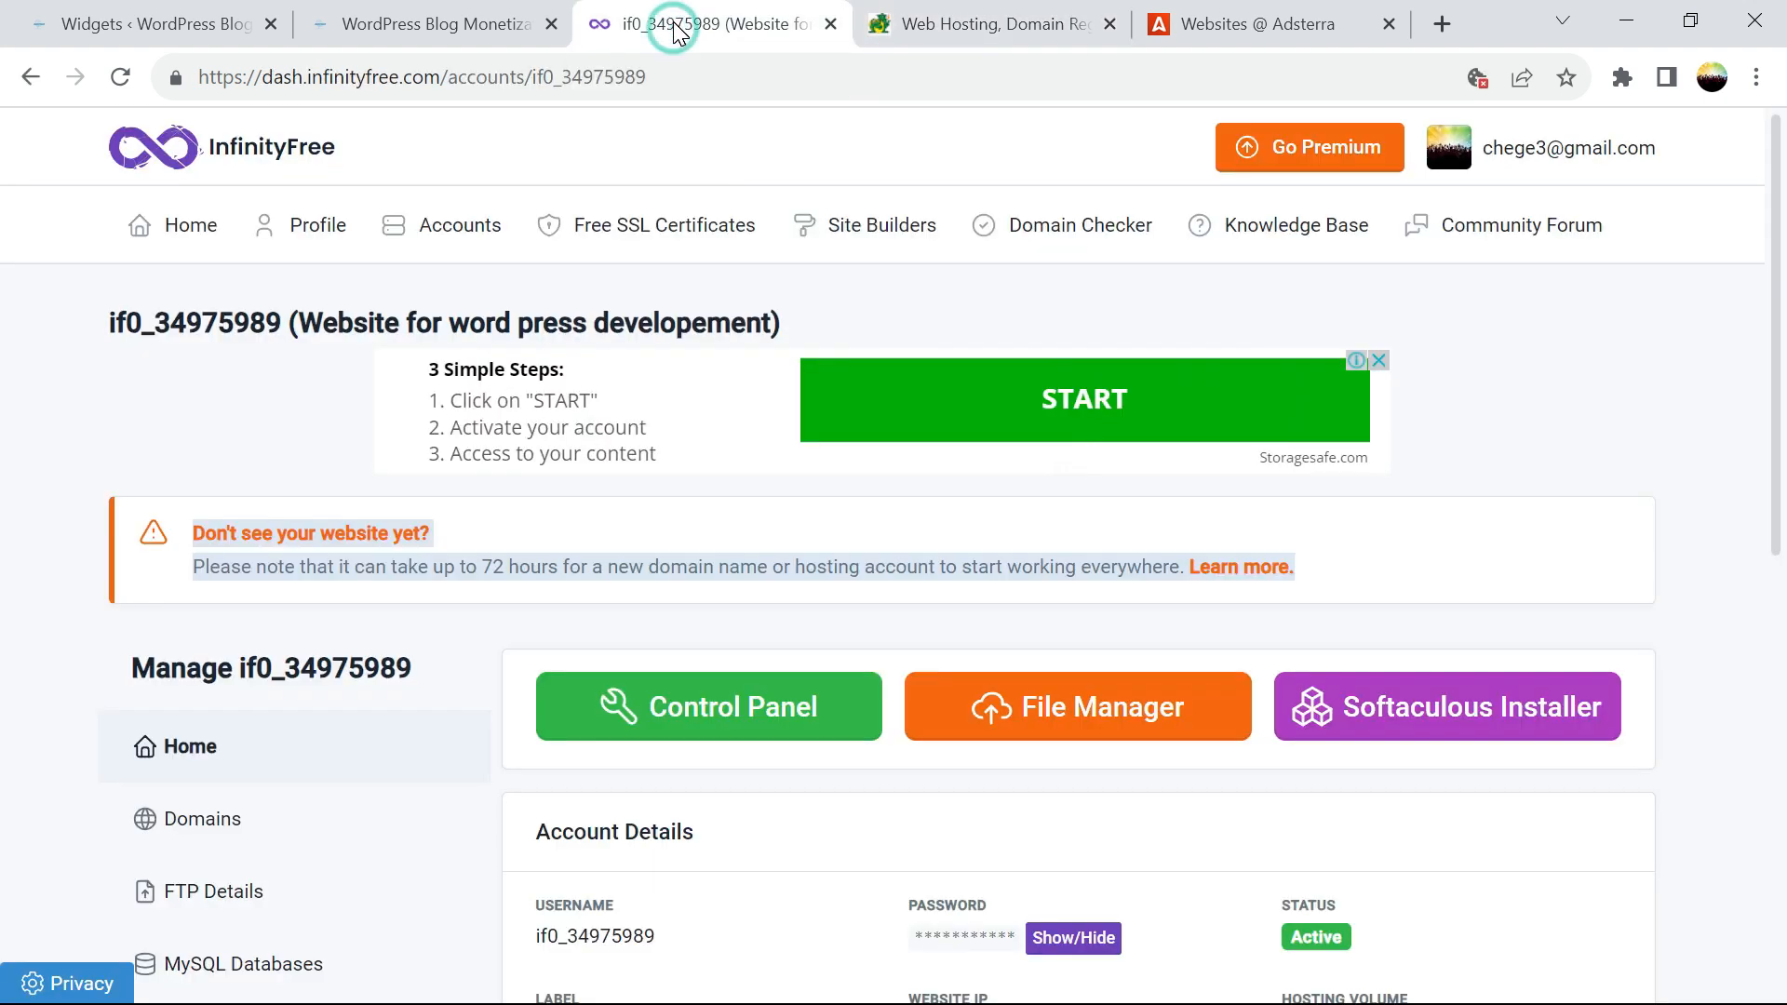
{"action": "left_click", "coordinate": [89, 36]}
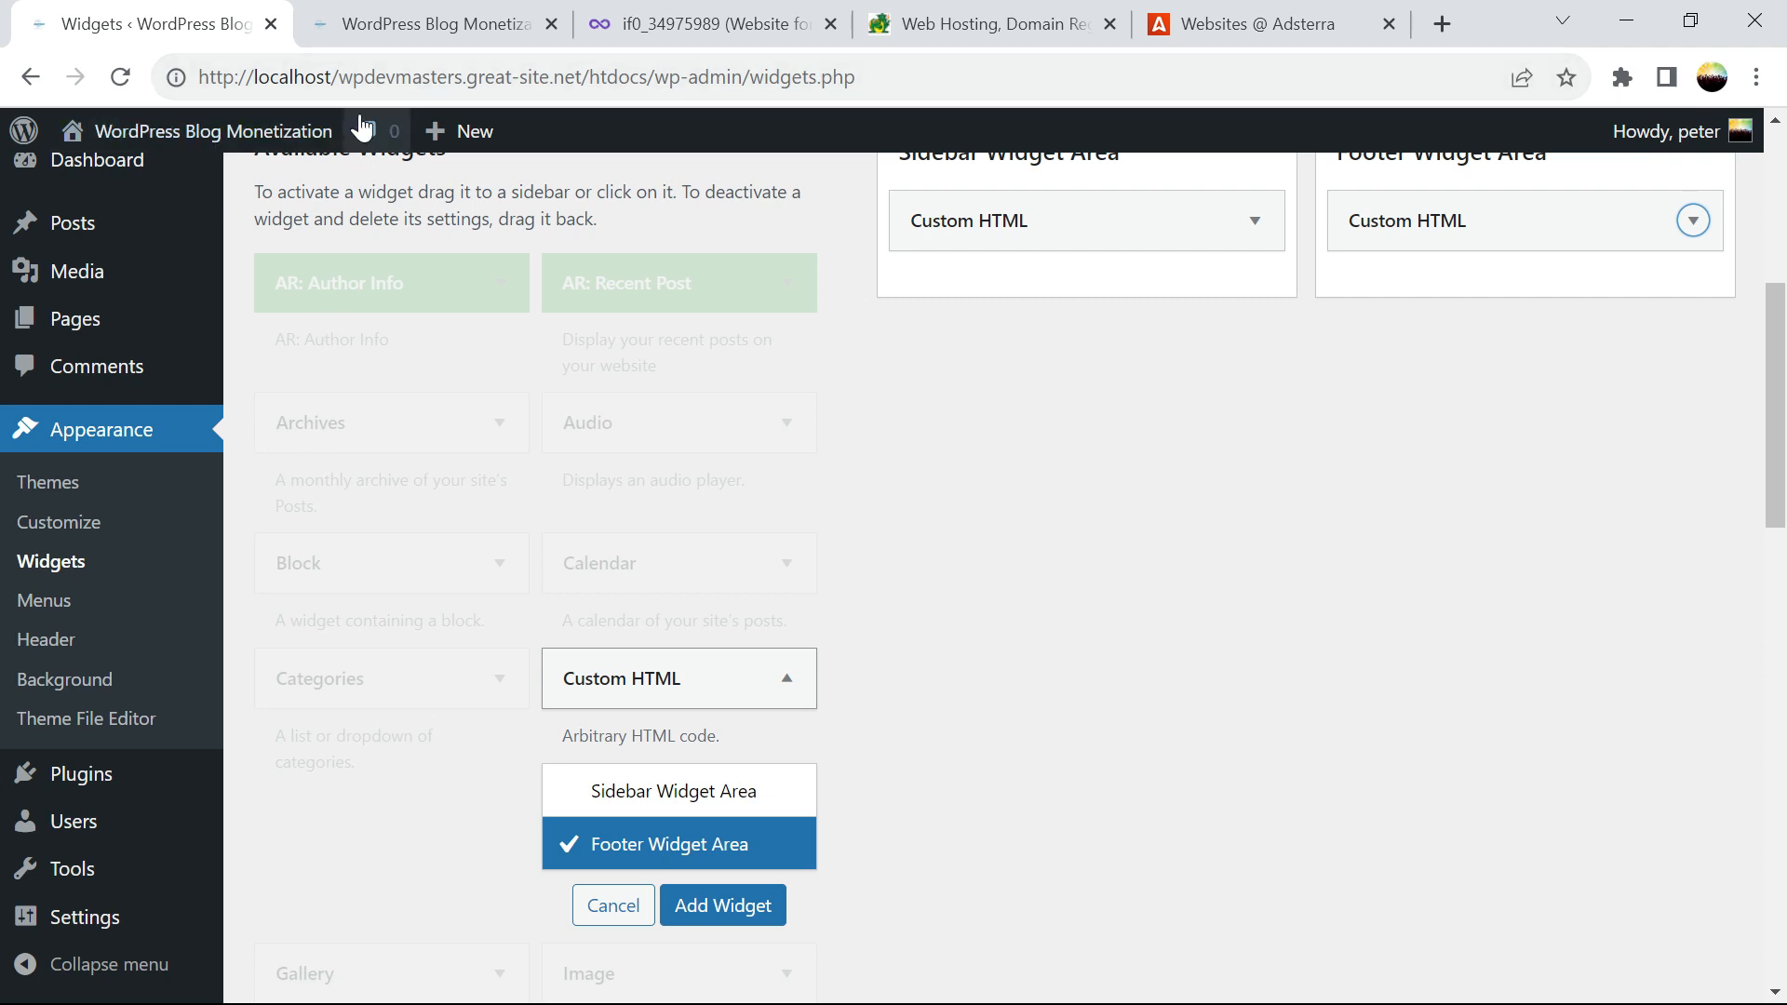
{"action": "left_click", "coordinate": [383, 32]}
{"action": "left_click", "coordinate": [921, 28]}
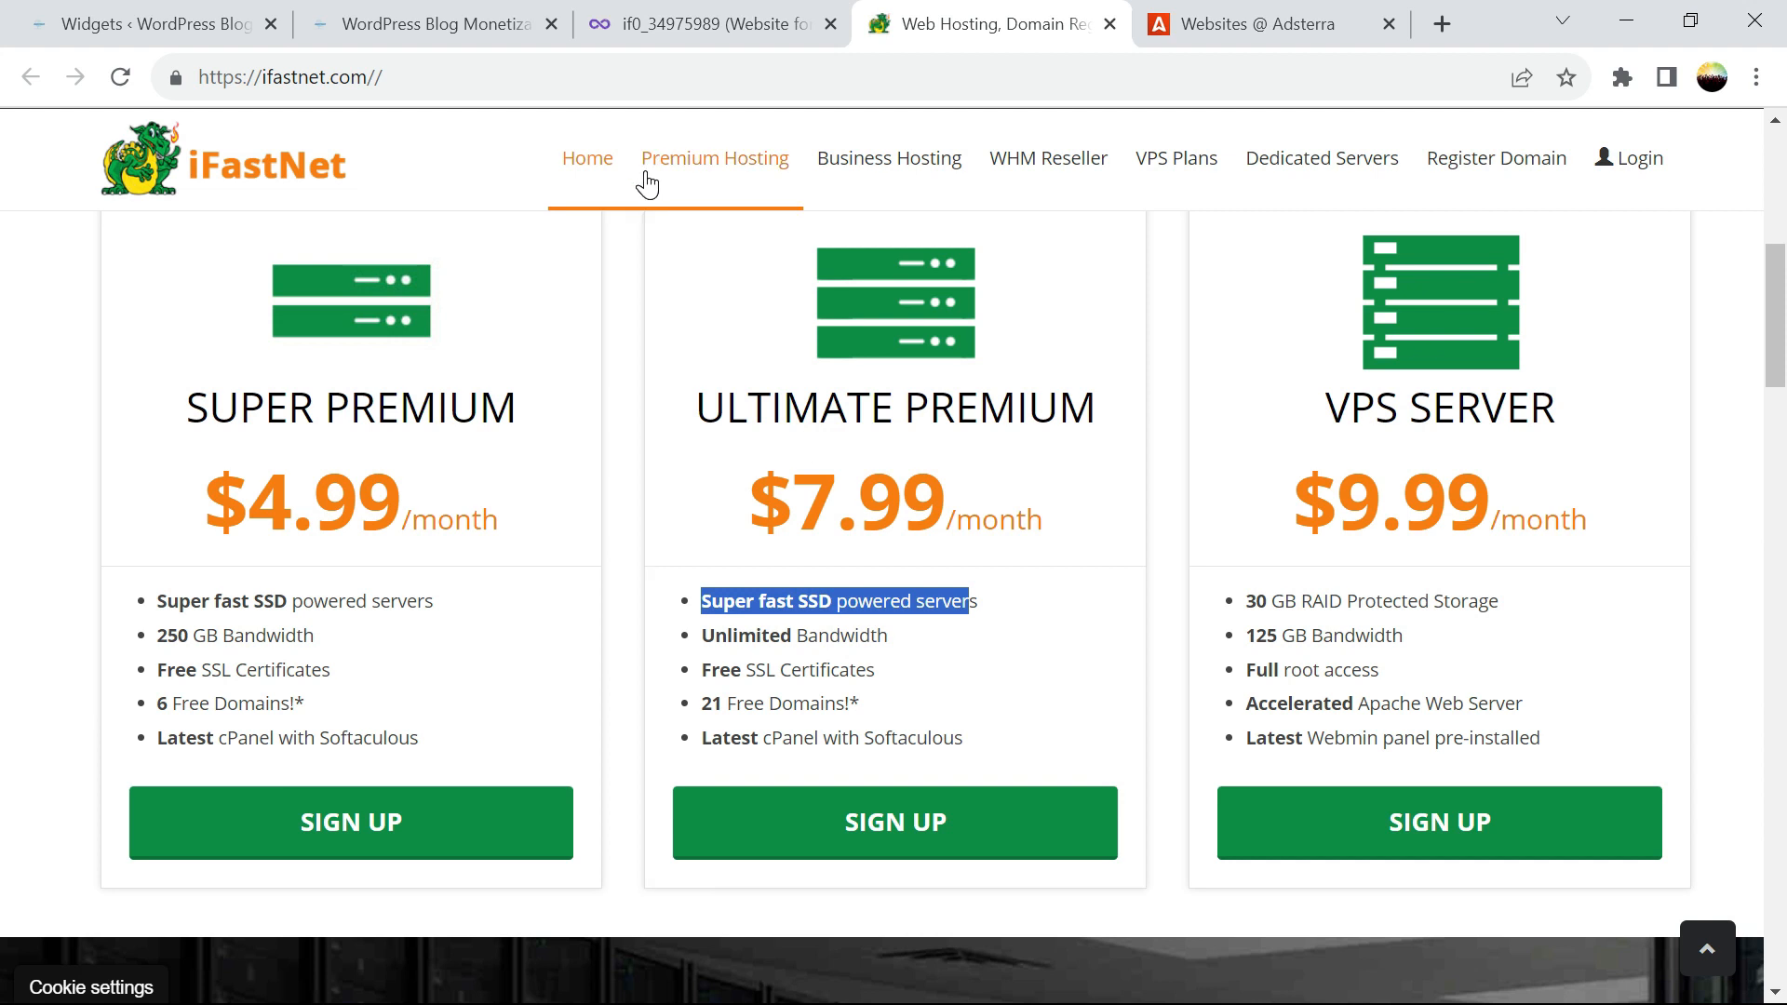
{"action": "left_click", "coordinate": [189, 37]}
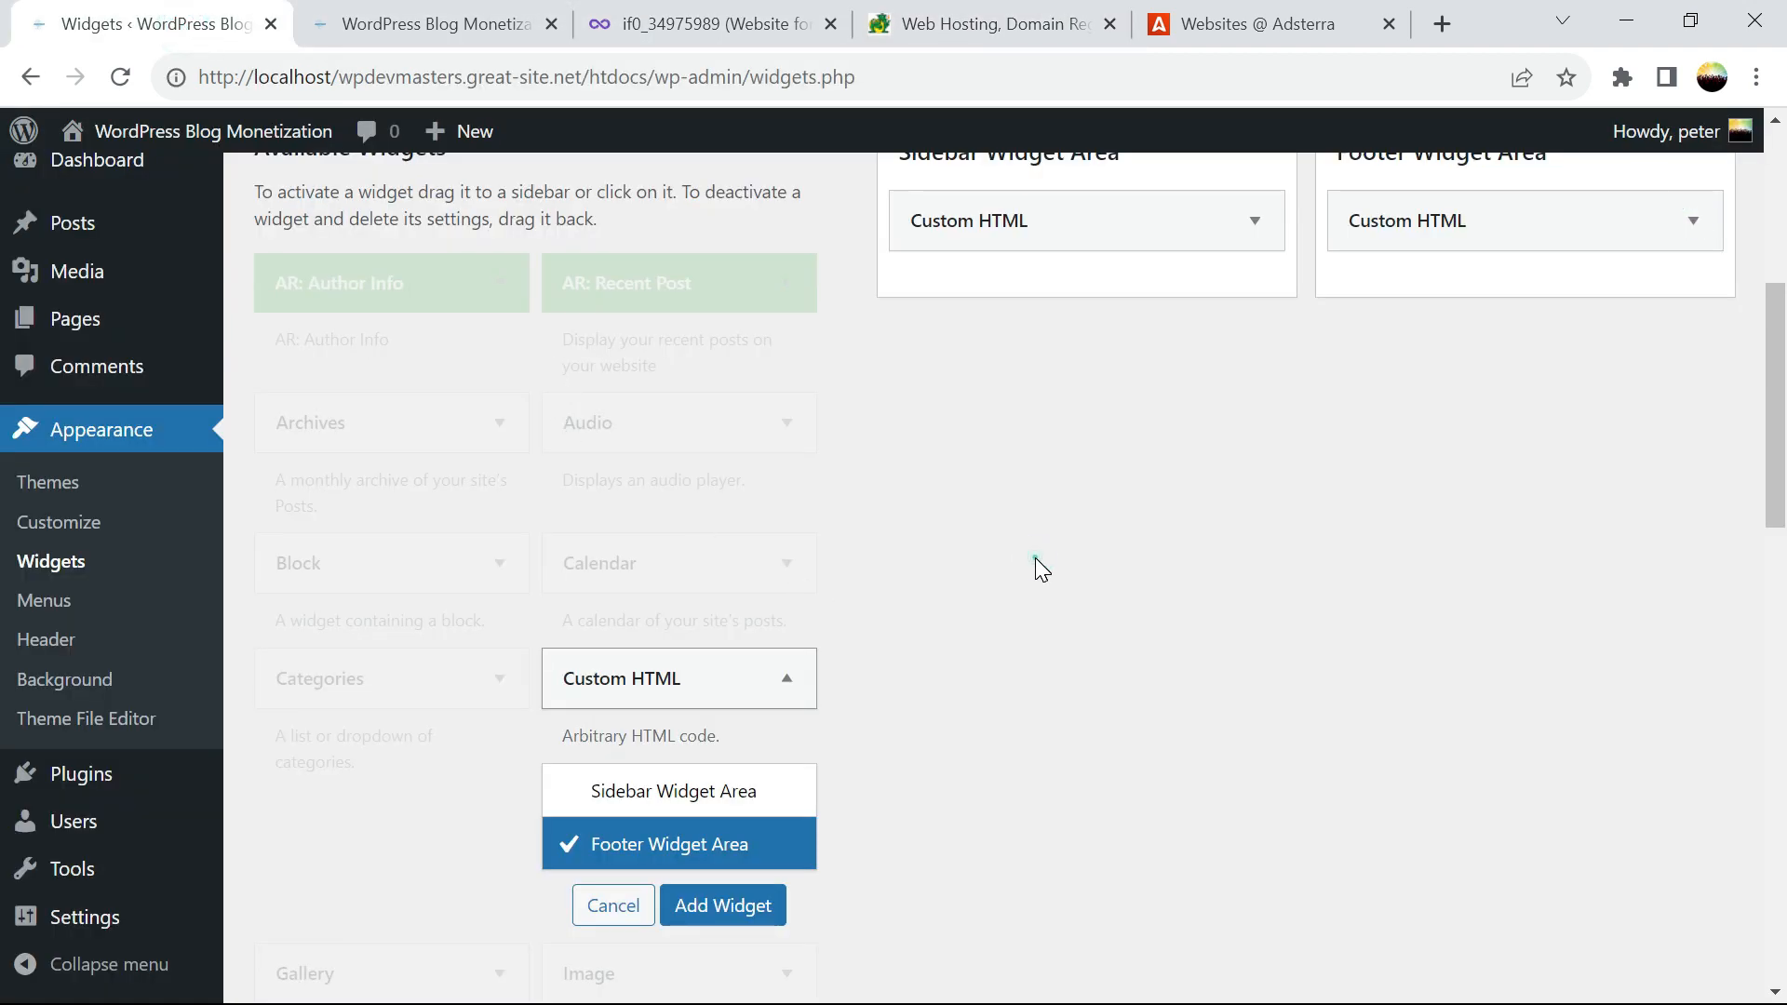
{"action": "left_click", "coordinate": [613, 906]}
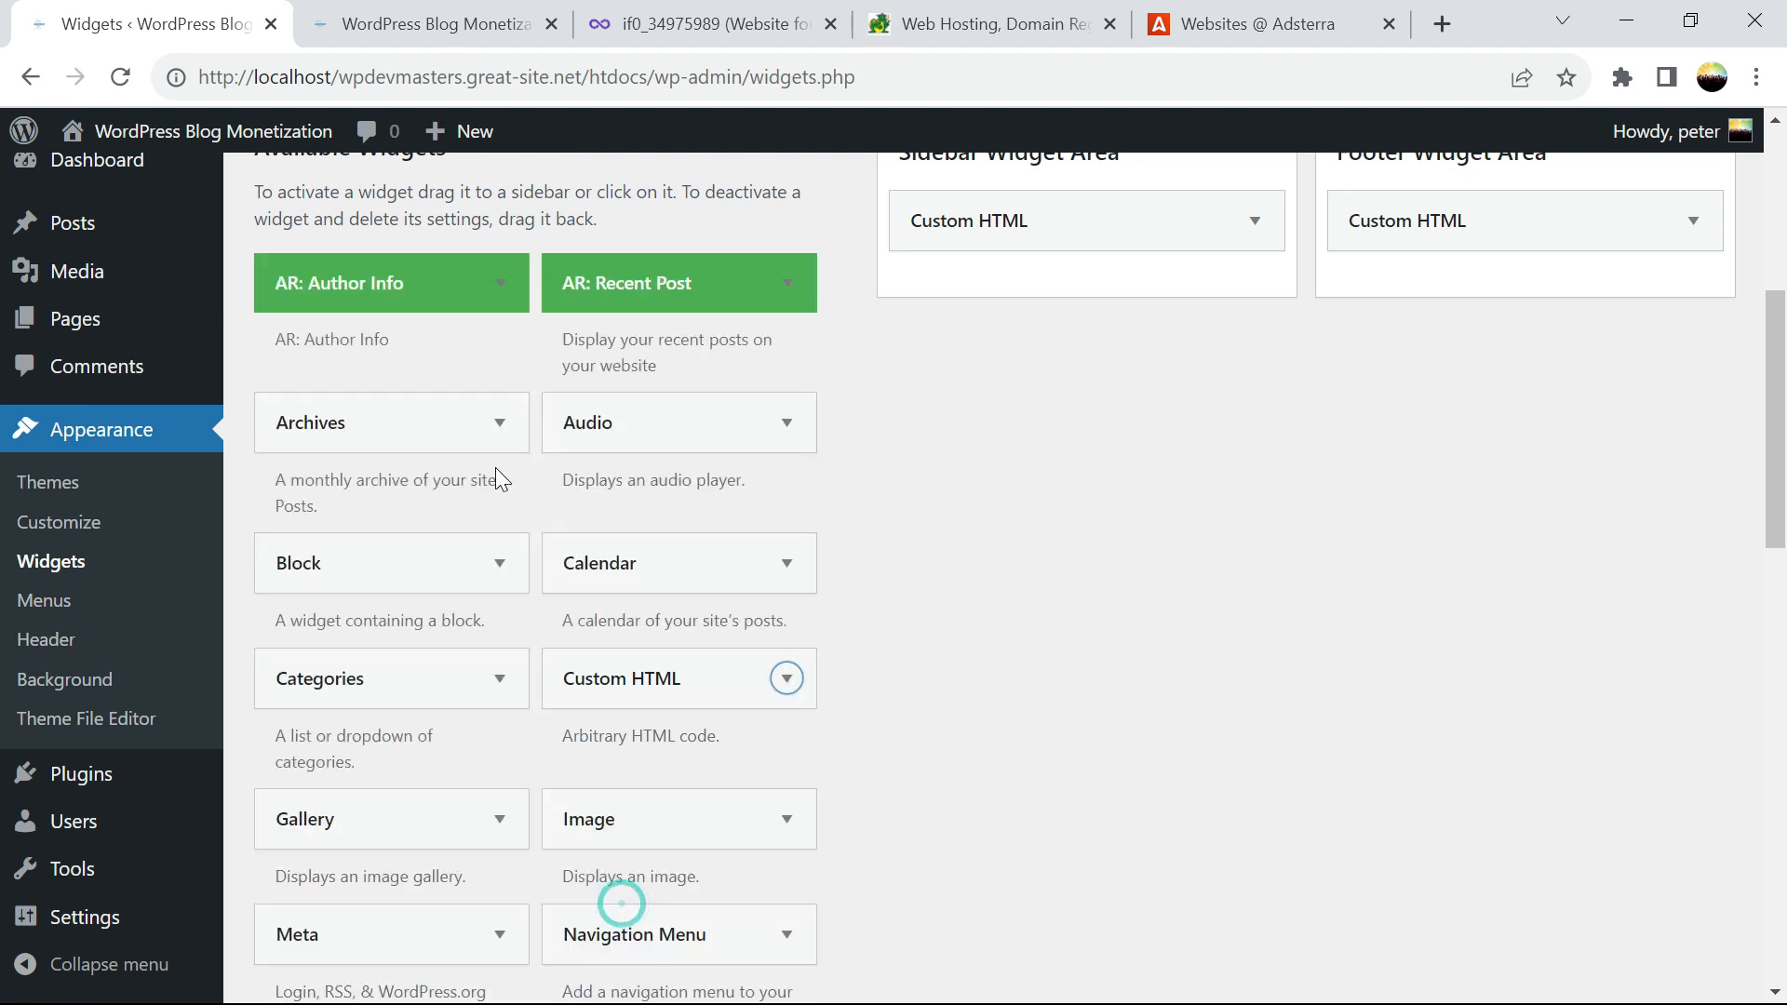
Return to the homepage showing the 'STAY SAFE ONLINE!' banner and 300x250 sidebar ad
{"action": "left_click", "coordinate": [758, 24]}
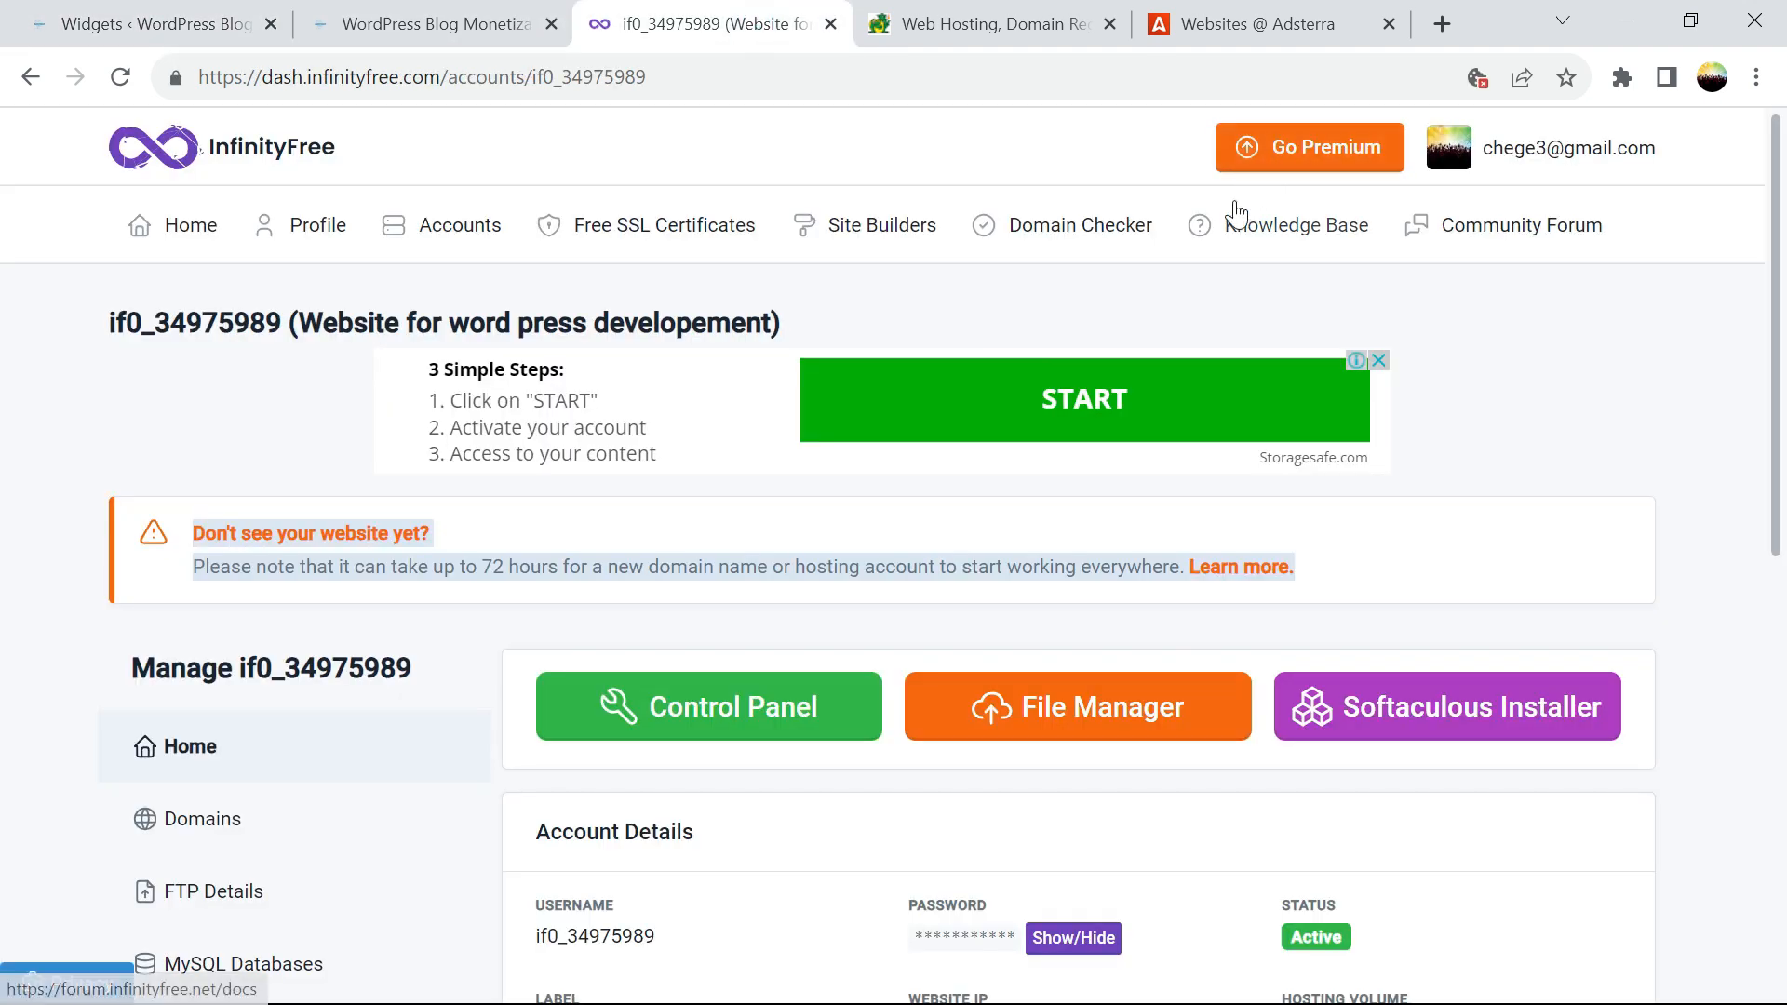
{"action": "left_click", "coordinate": [1010, 26]}
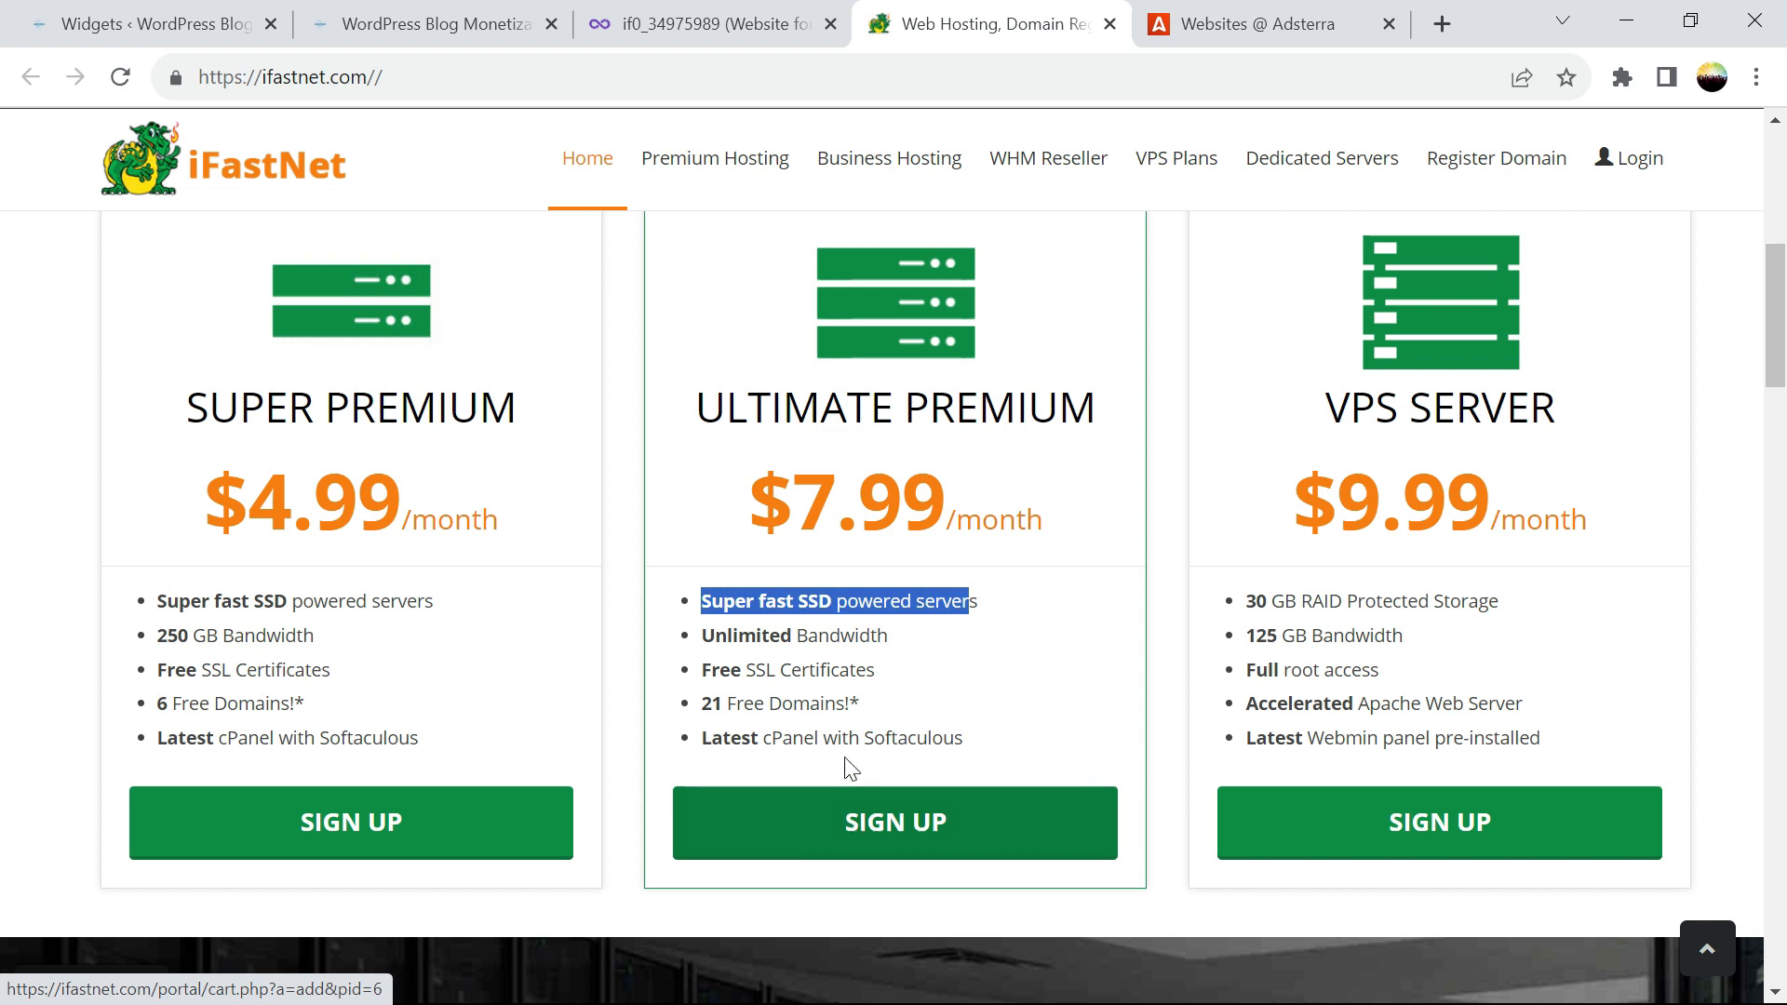
{"action": "left_click", "coordinate": [240, 20]}
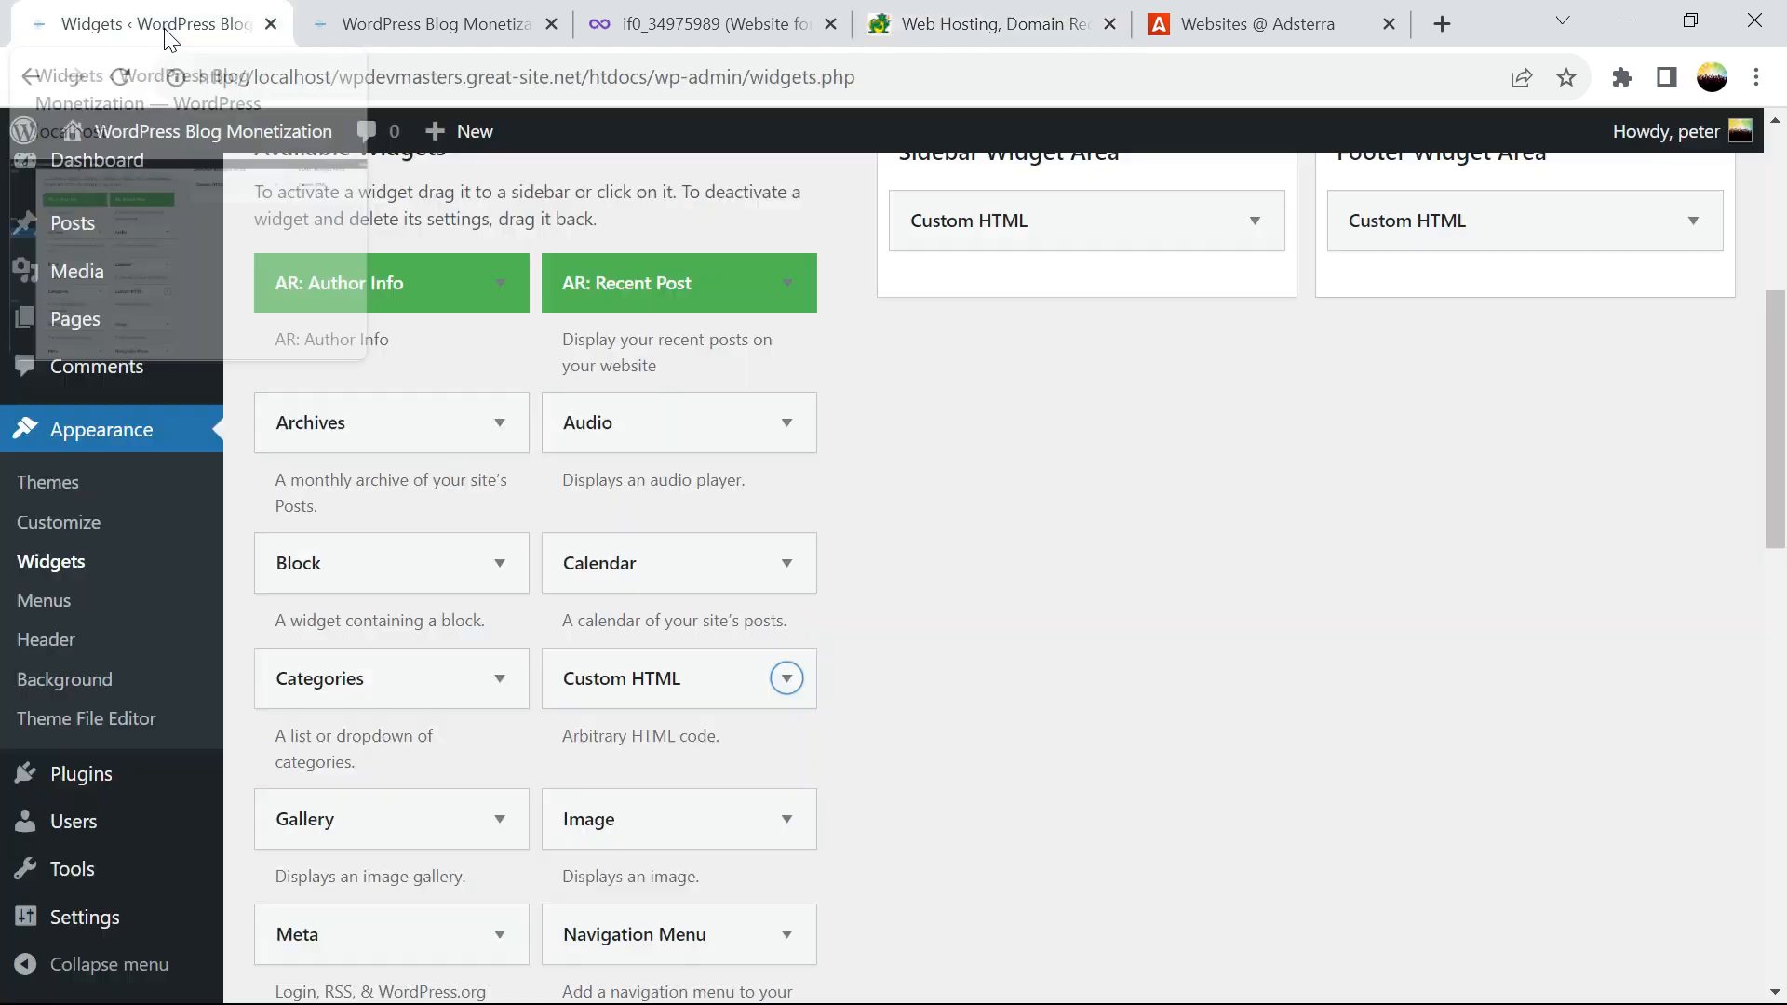
{"action": "left_click", "coordinate": [374, 35]}
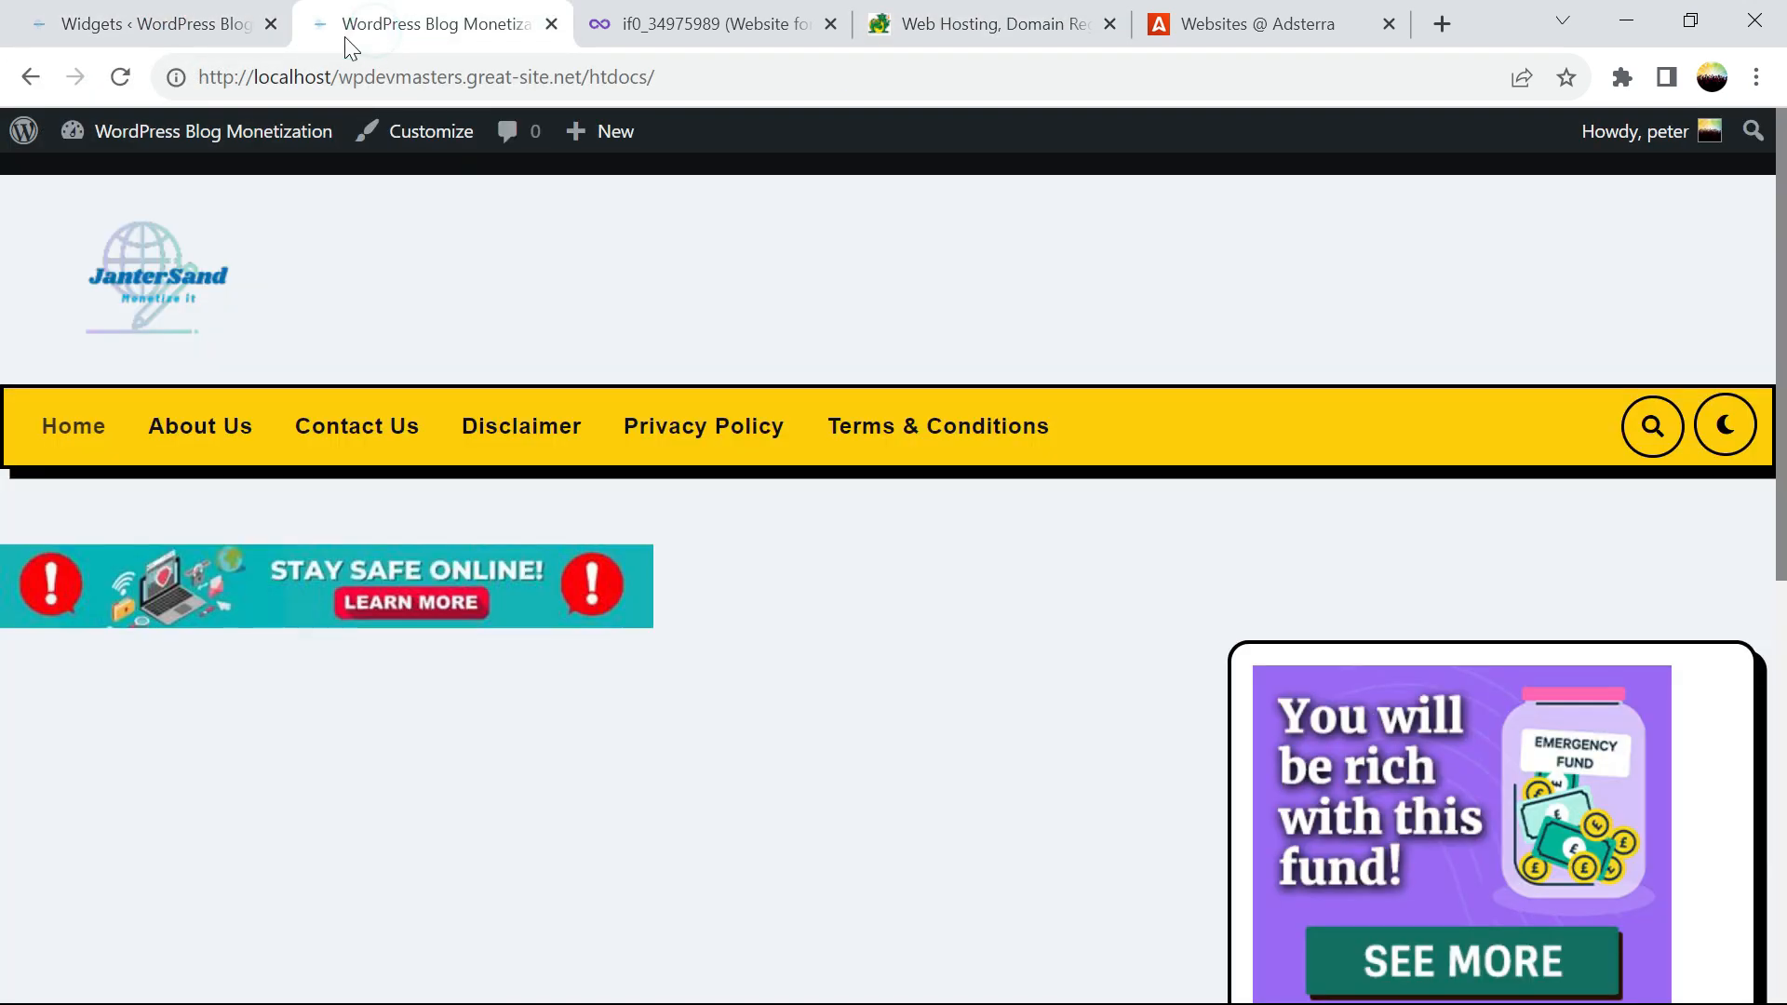
{"action": "left_click", "coordinate": [183, 35]}
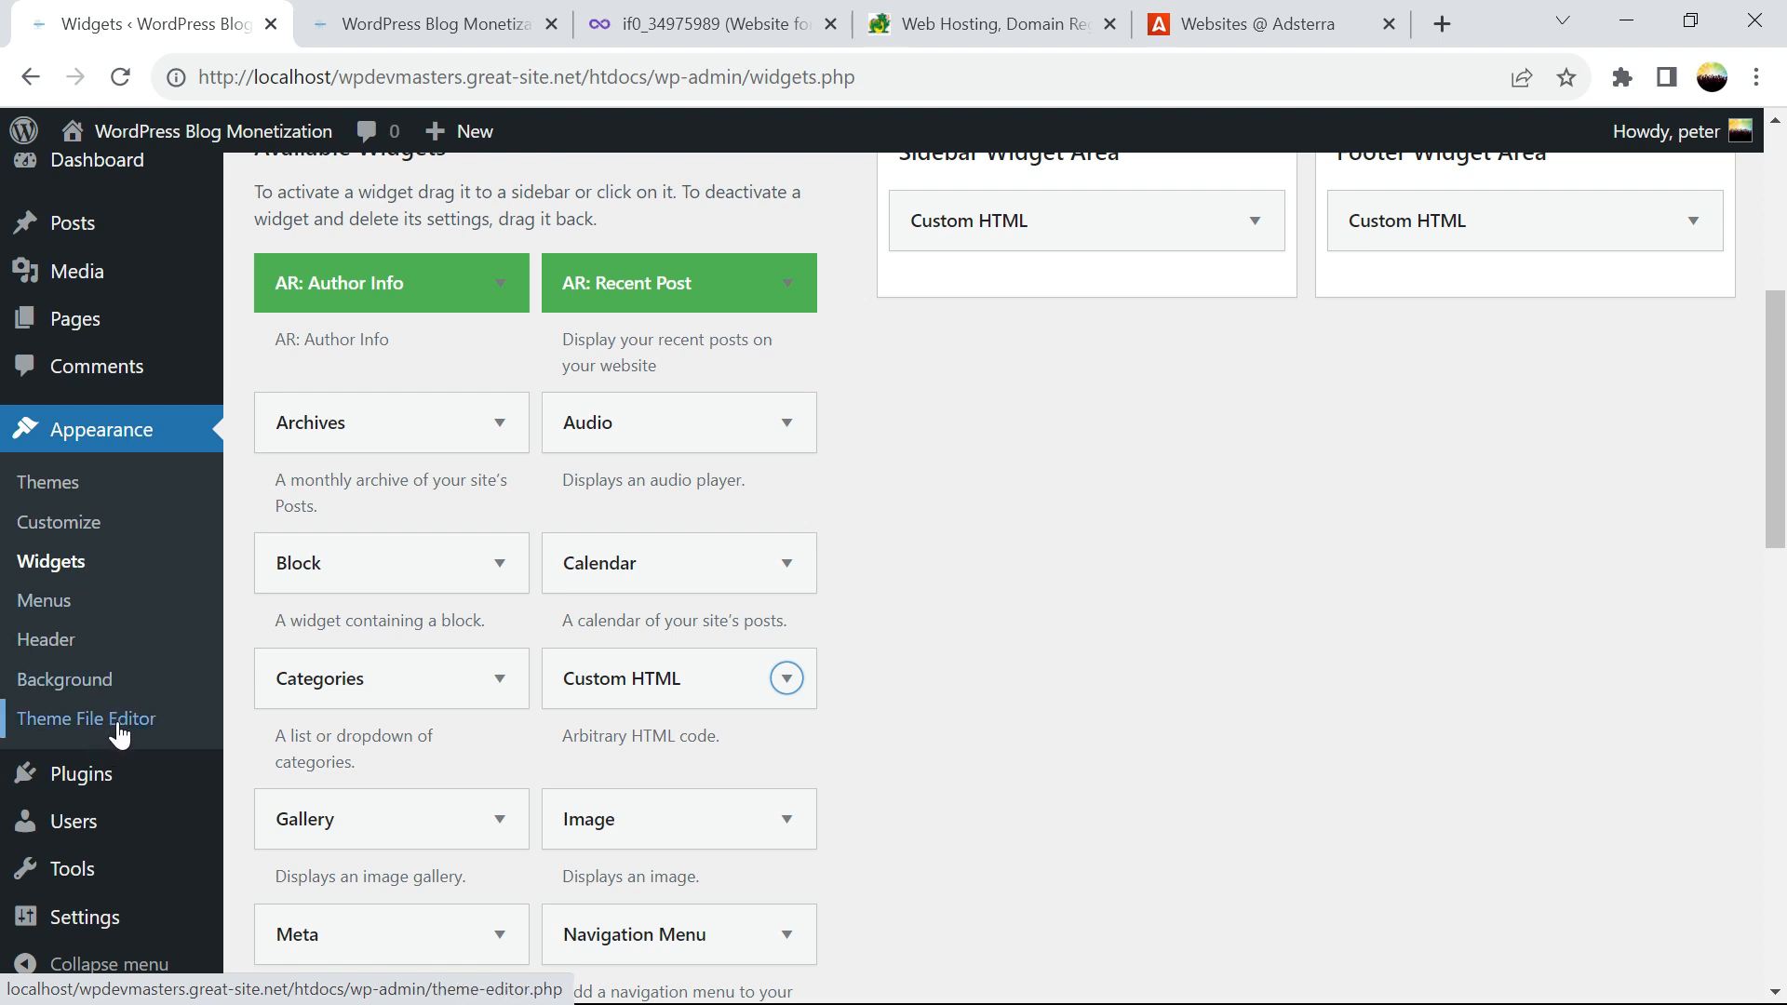
{"action": "mouse_move", "coordinate": [441, 153]}
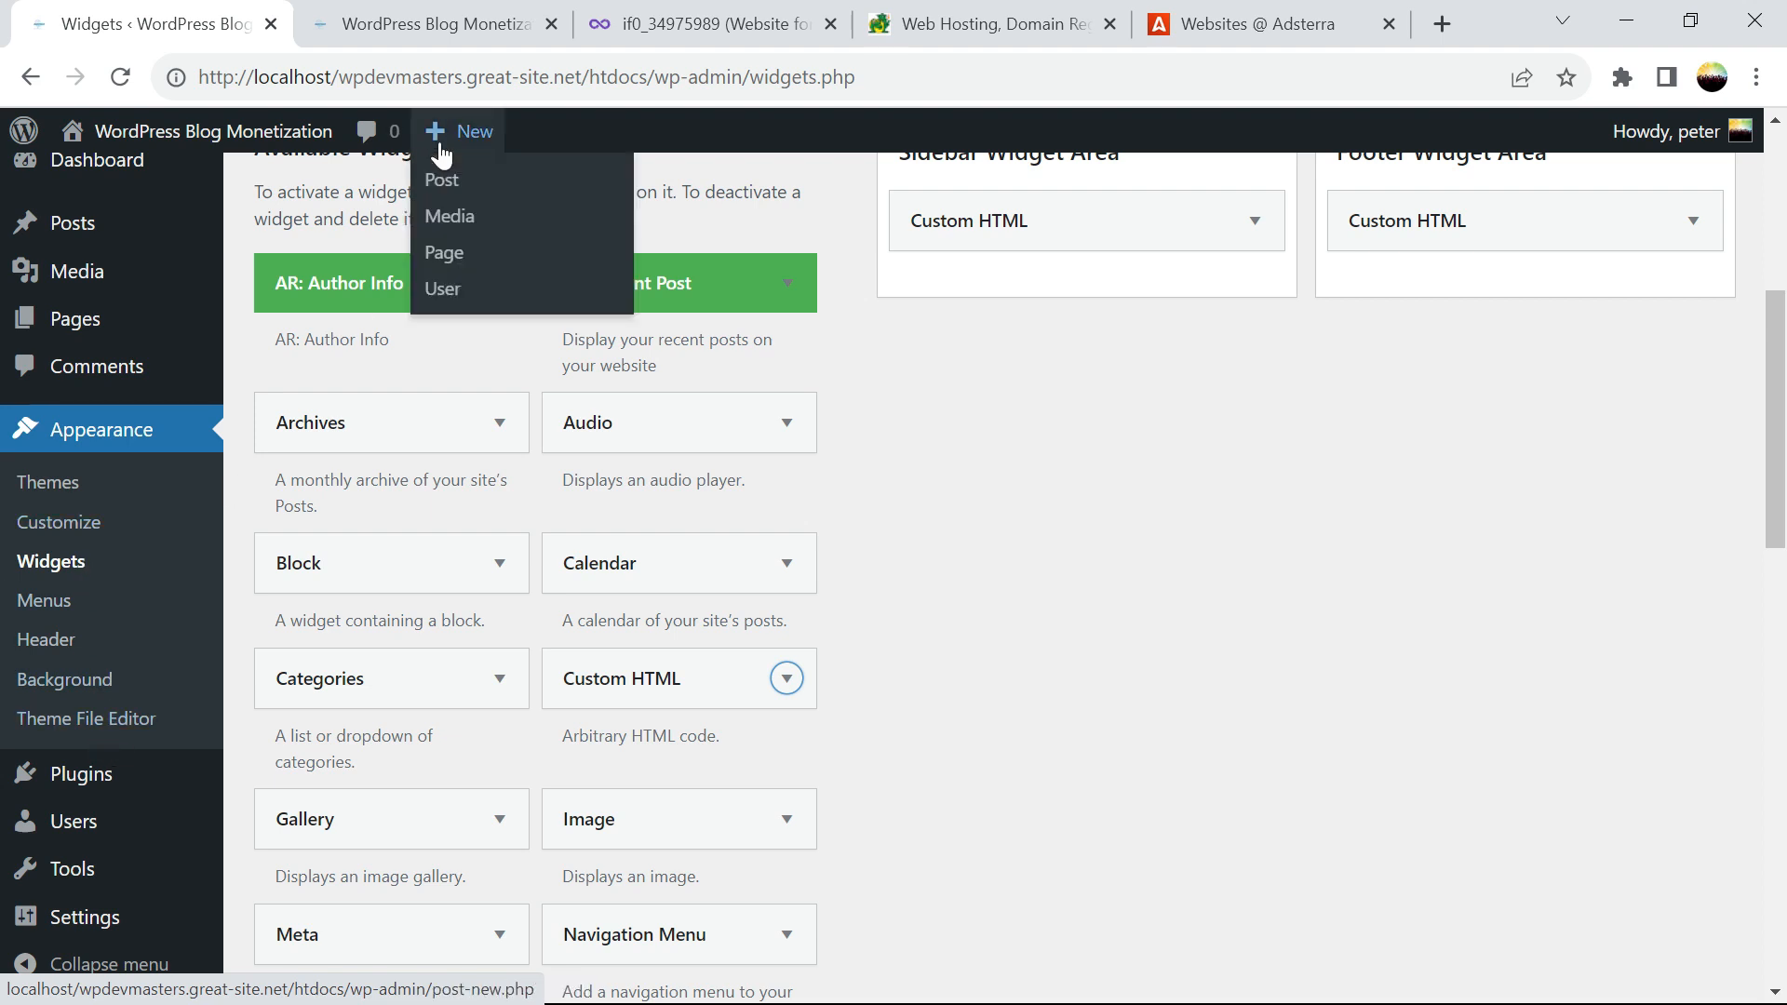
{"action": "left_click", "coordinate": [450, 34]}
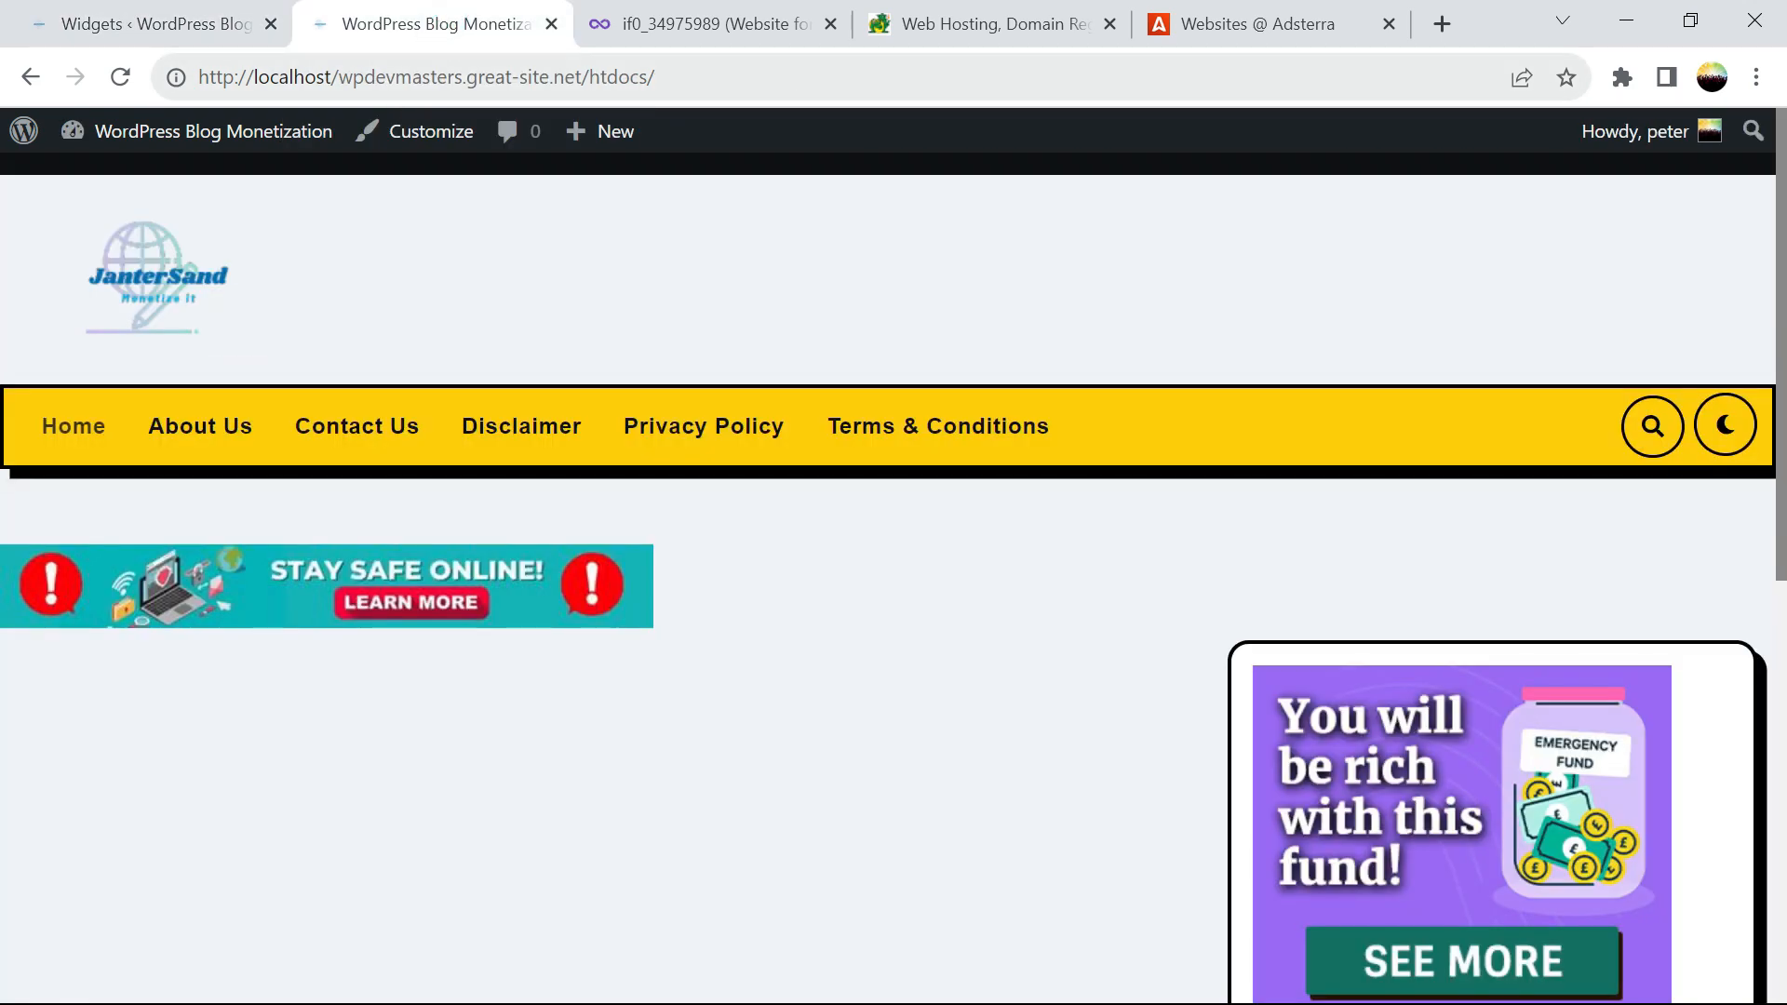
{"action": "left_click", "coordinate": [744, 35]}
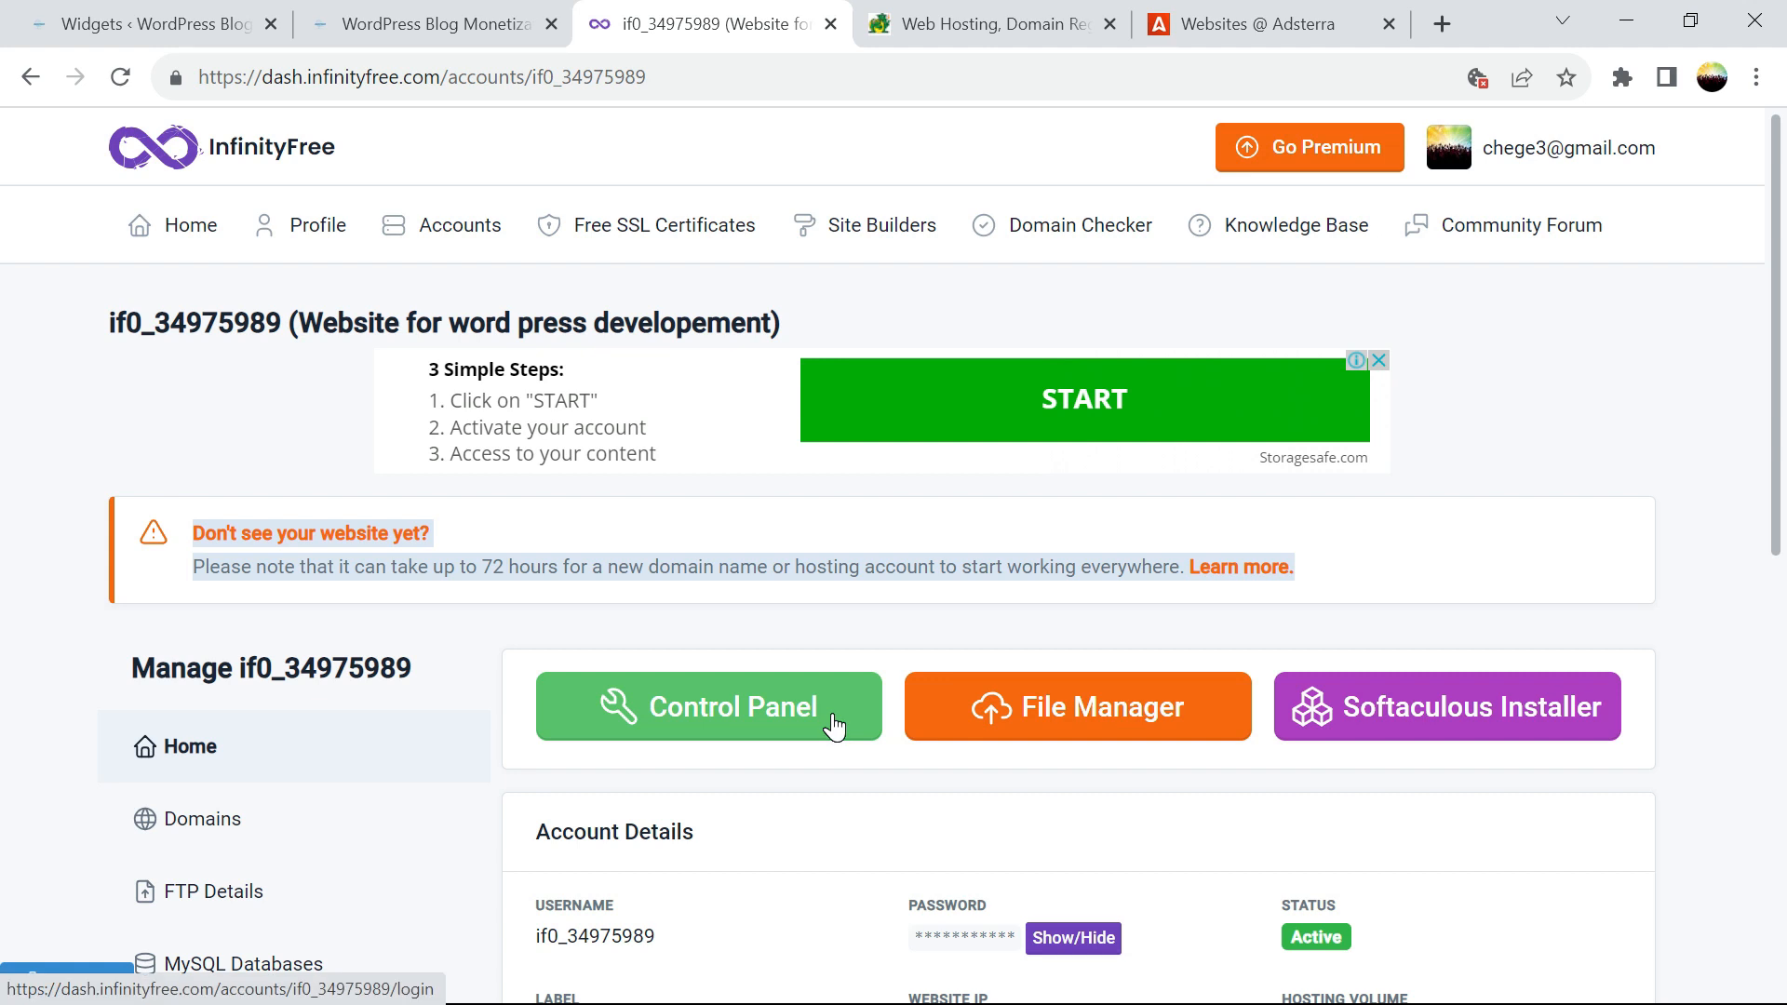
{"action": "left_click", "coordinate": [346, 30]}
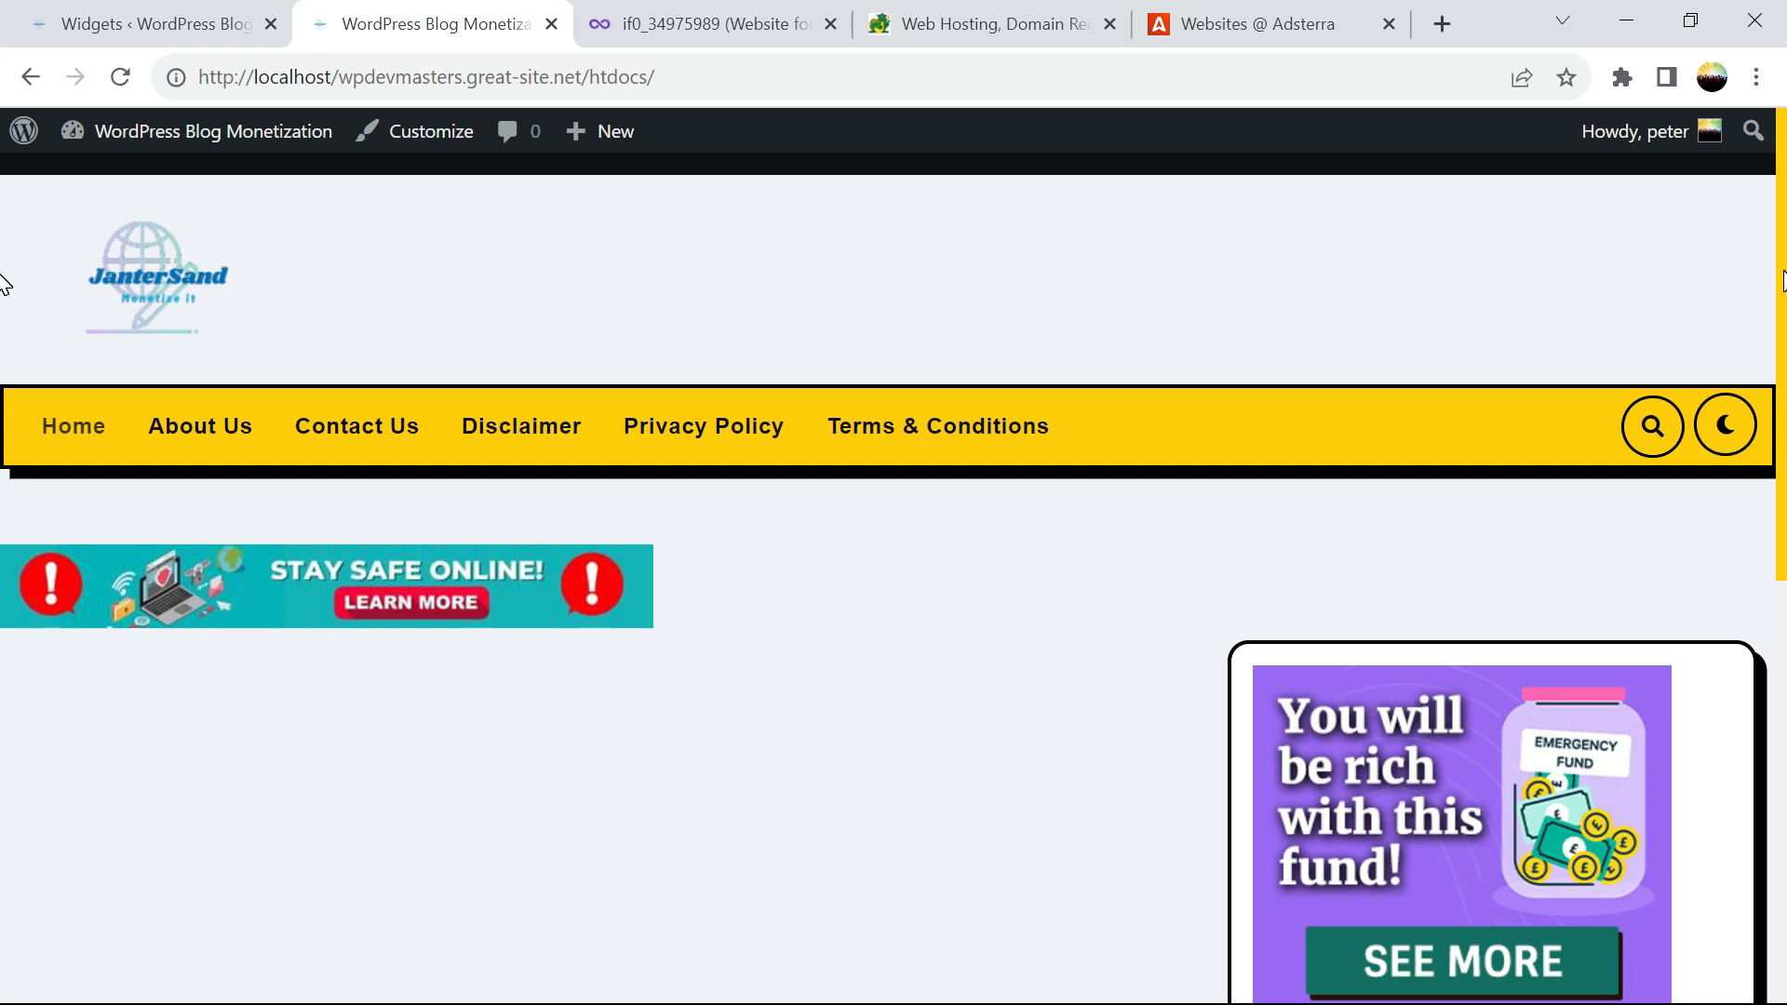
{"action": "scroll", "coordinate": [1755, 558], "scroll_direction": "down", "scroll_amount": 6}
{"action": "scroll", "coordinate": [1771, 596], "scroll_direction": "up", "scroll_amount": 4}
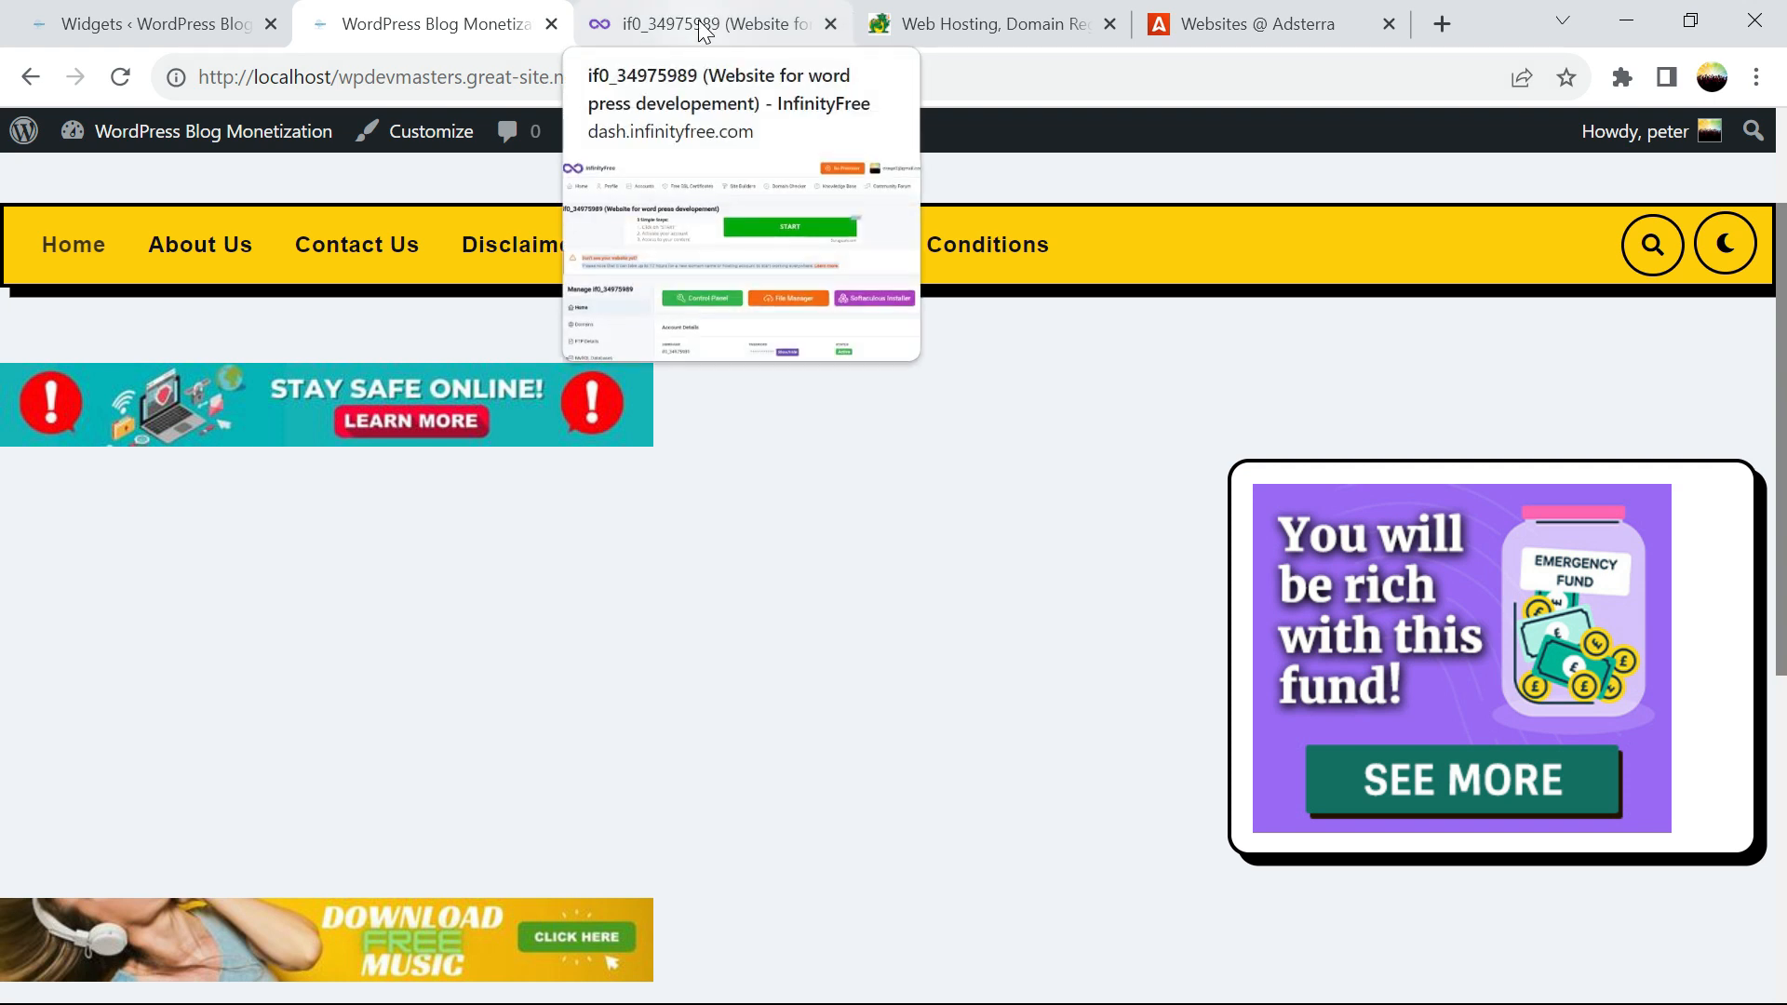
Close the WordPress tabs and open Softaculous Installations listing WordPress 6.3.1 at wpdevmasters.great-site.net
{"action": "left_click", "coordinate": [551, 24]}
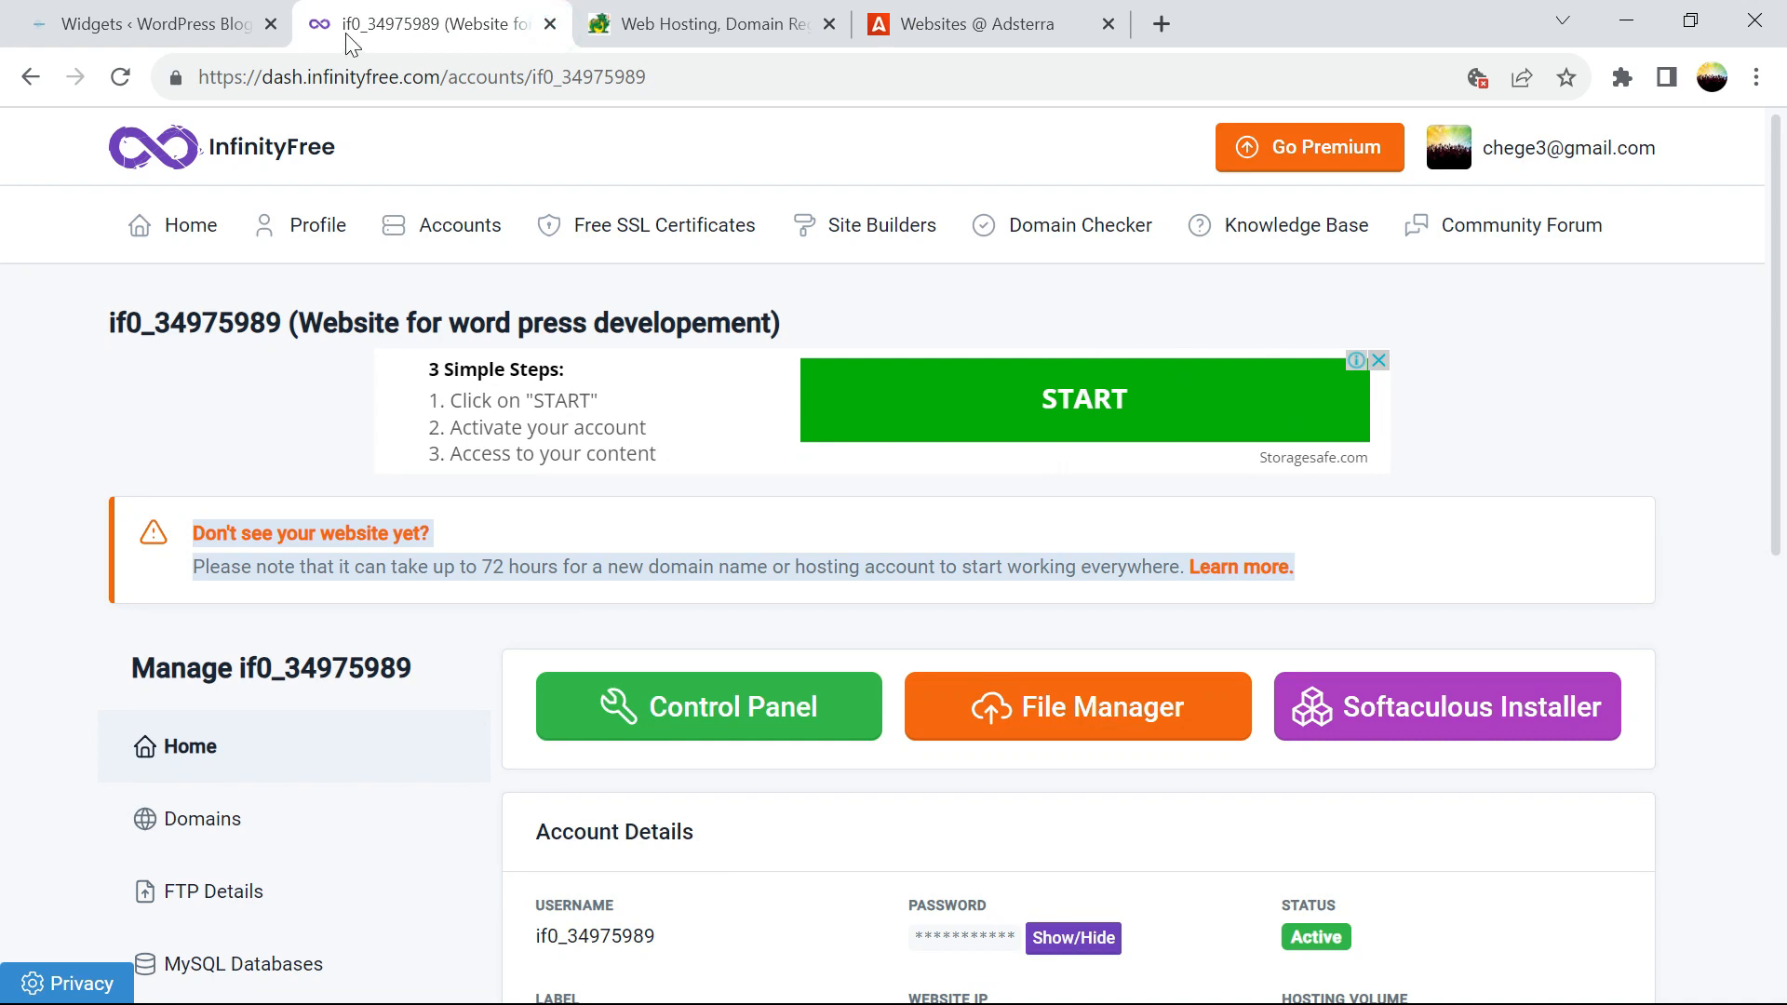
{"action": "left_click", "coordinate": [271, 24]}
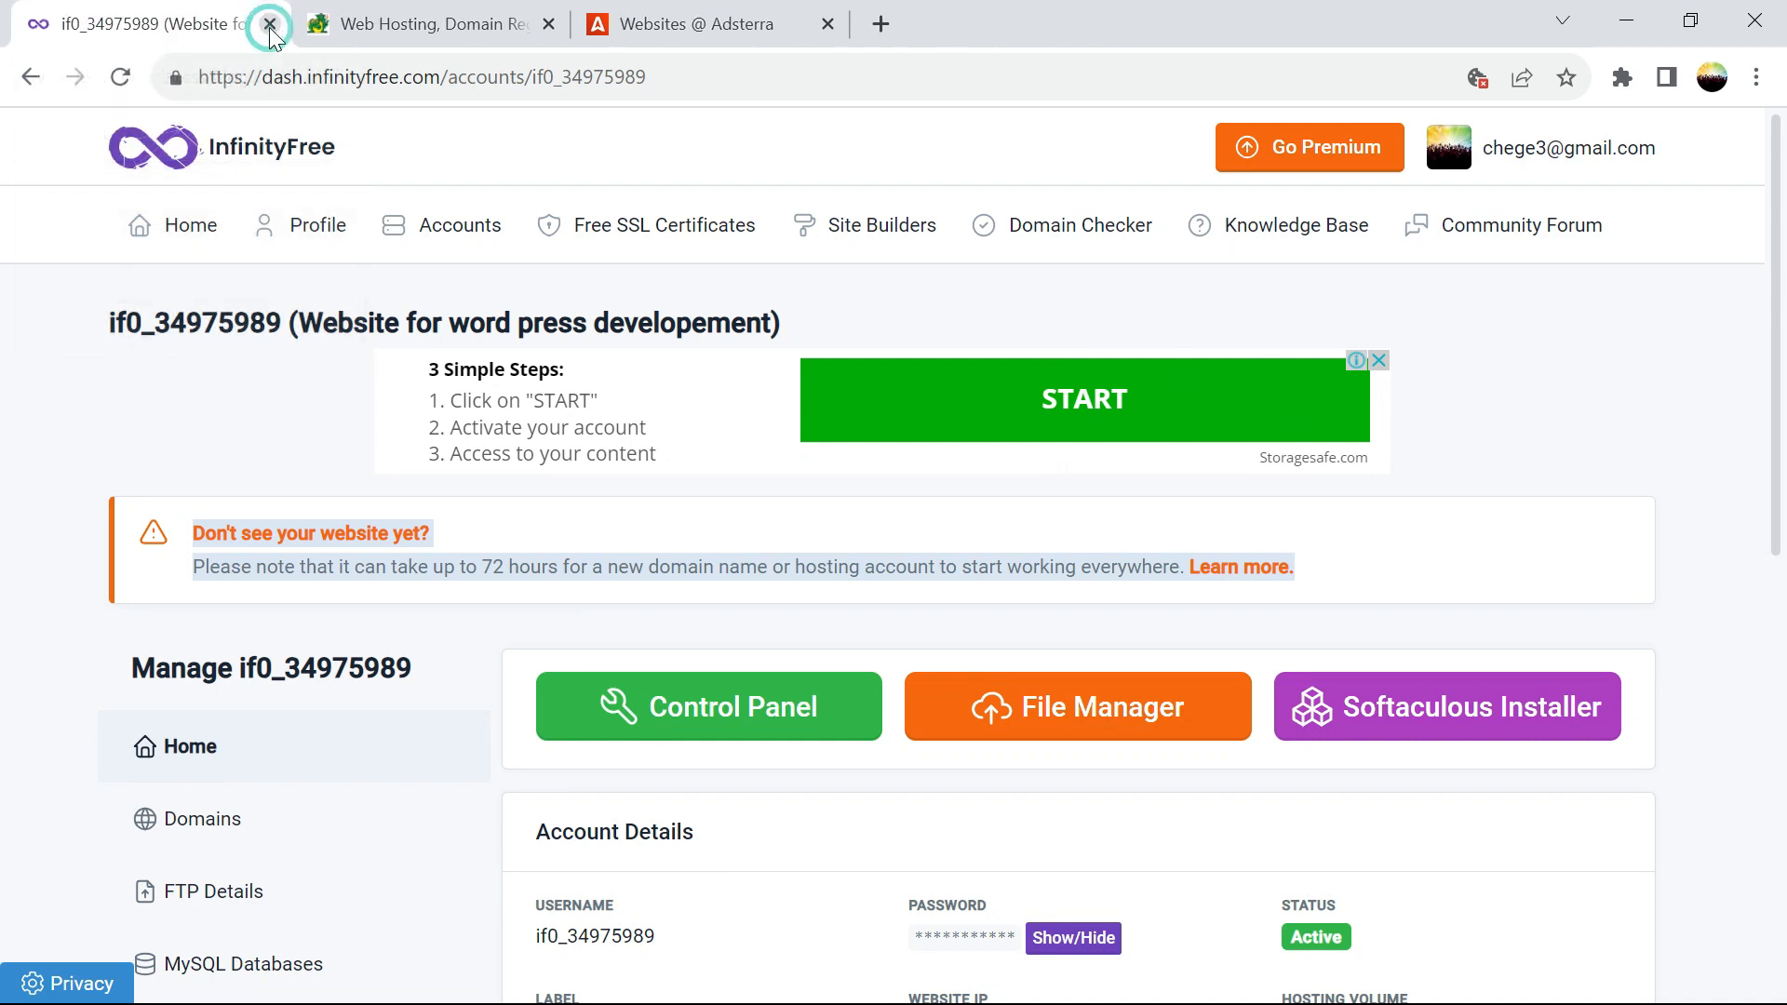
{"action": "left_click", "coordinate": [389, 32]}
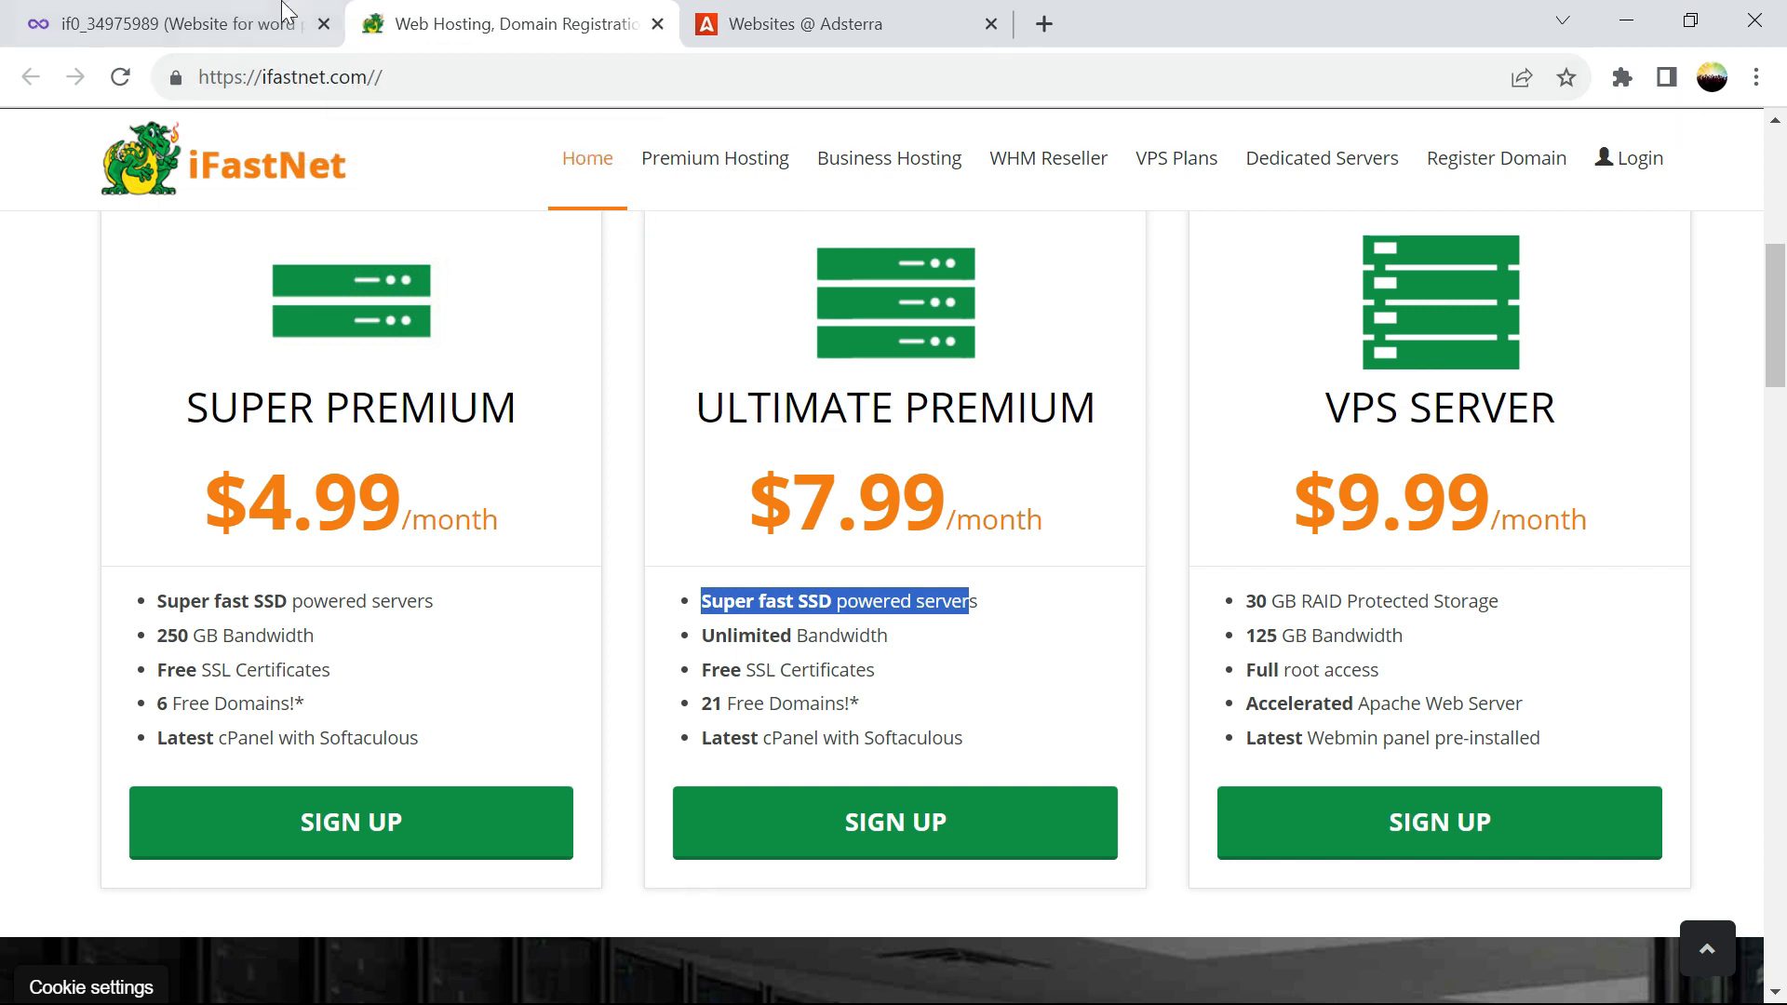
{"action": "left_click", "coordinate": [192, 24]}
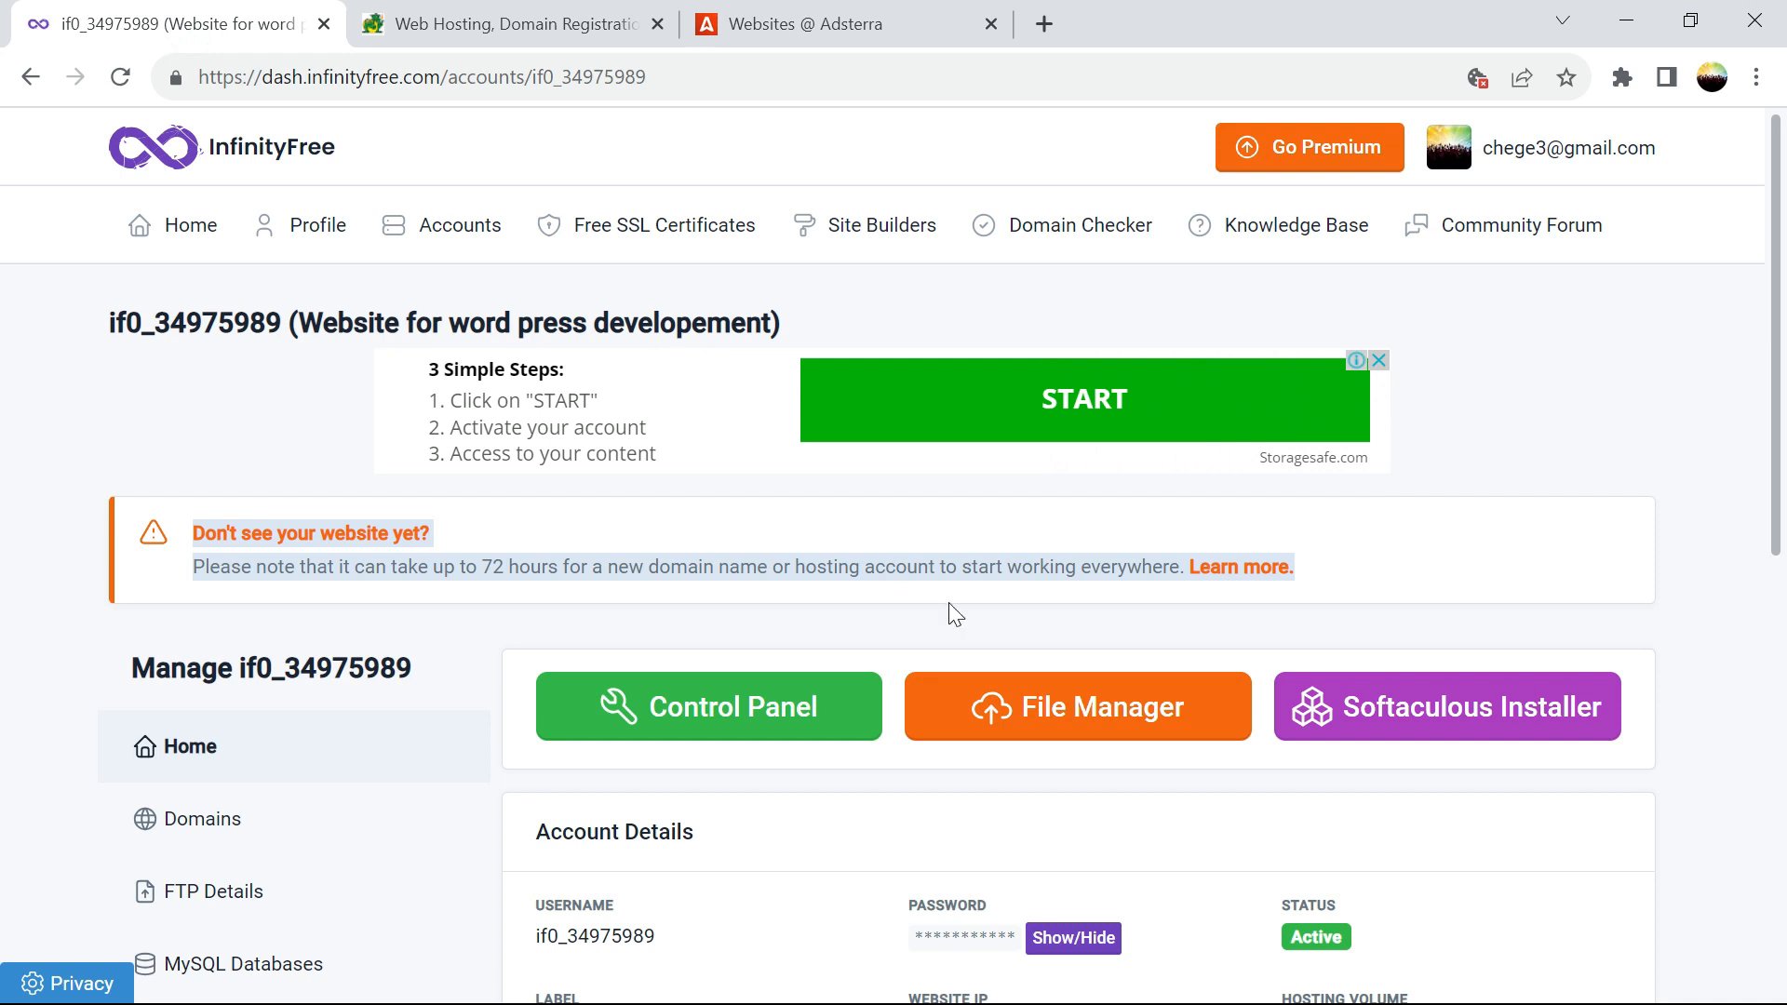
{"action": "left_click", "coordinate": [1544, 716]}
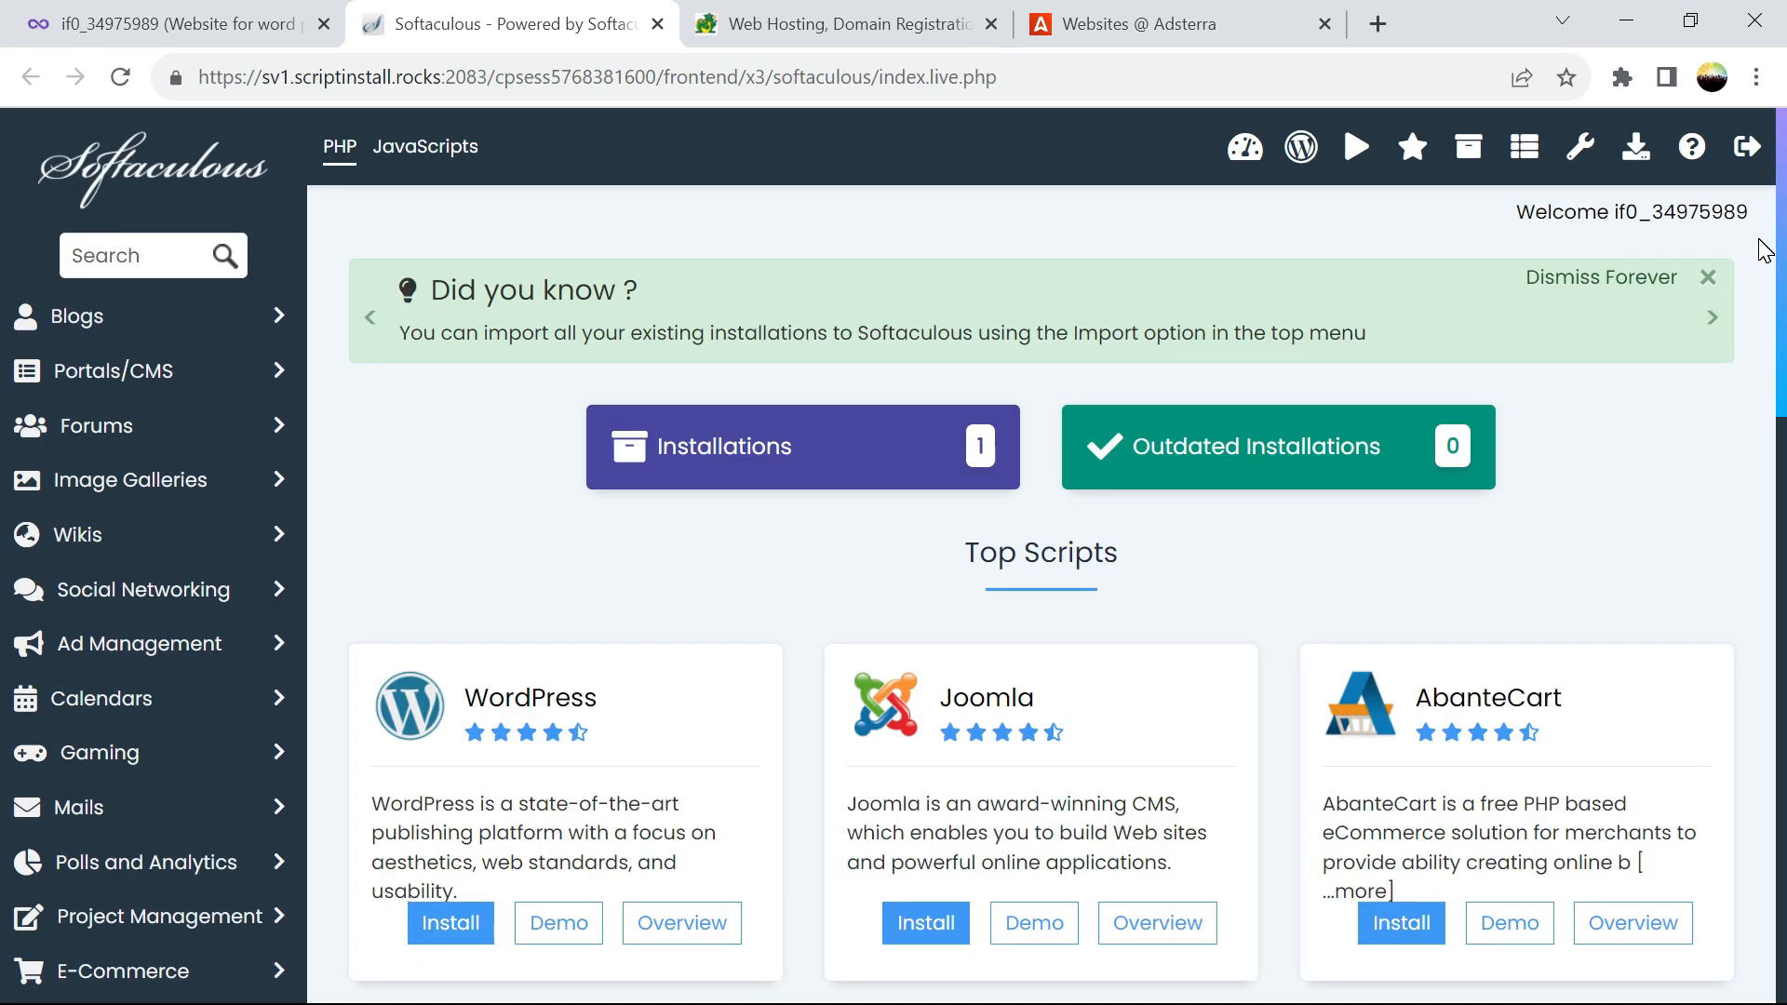
{"action": "left_click", "coordinate": [1601, 276]}
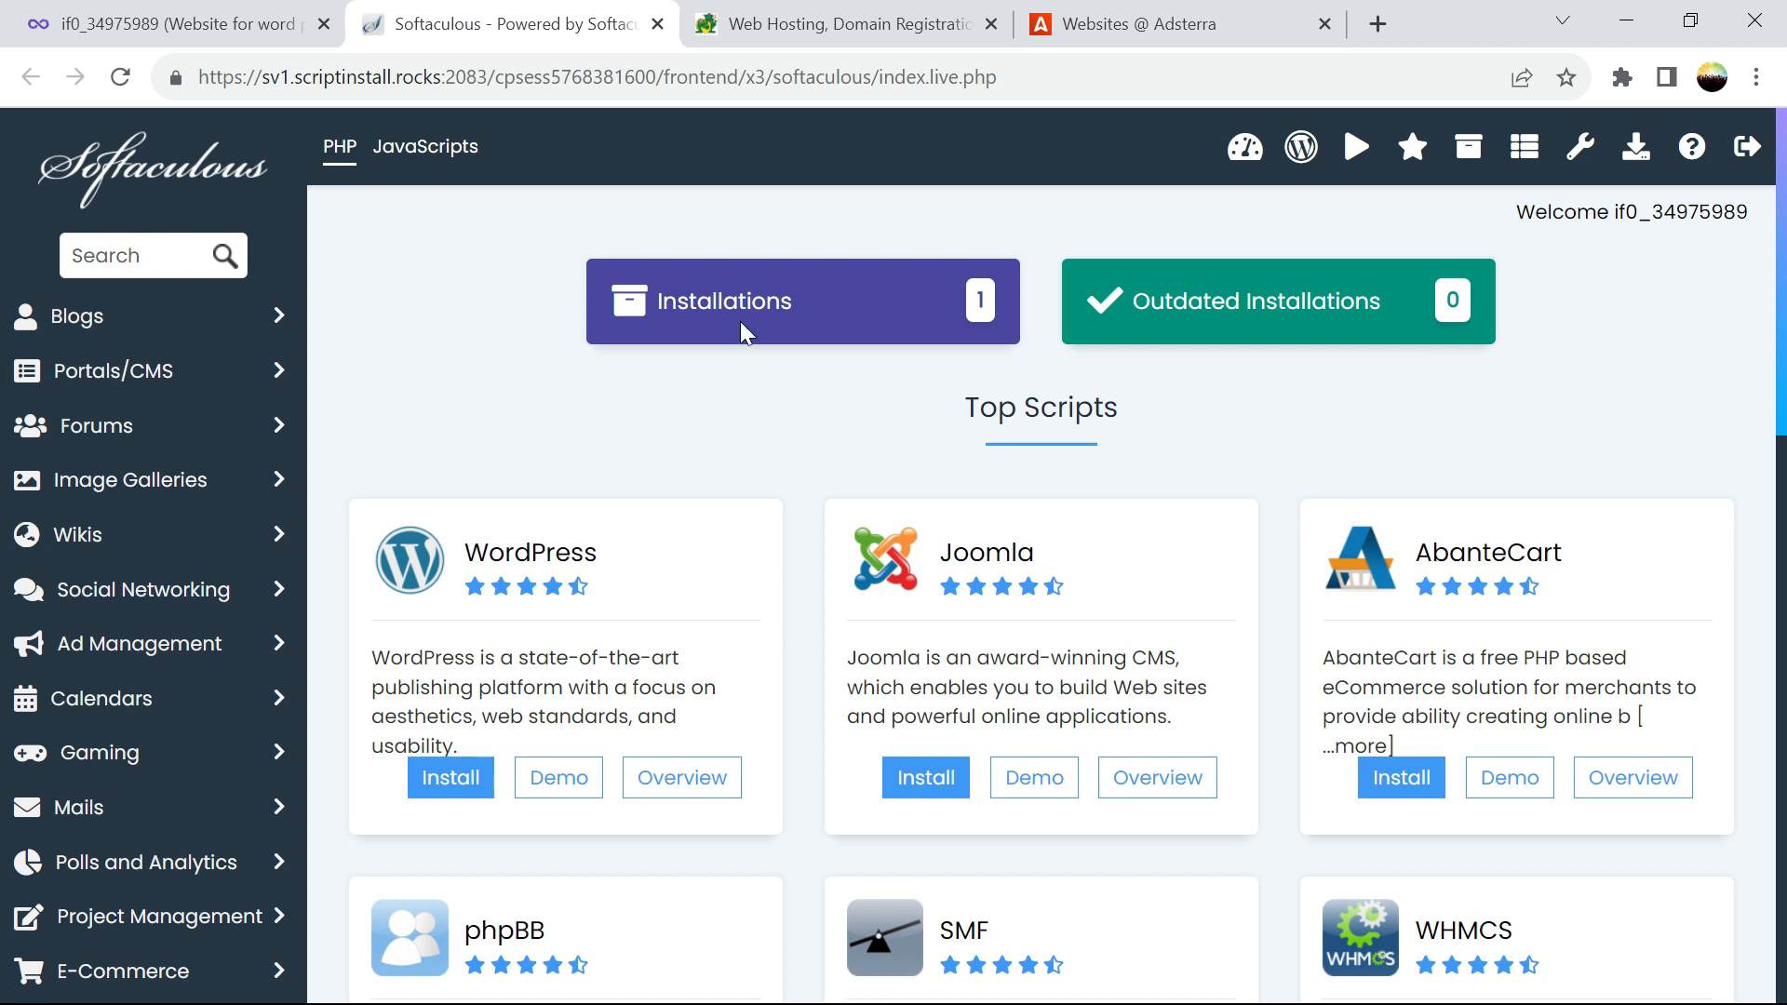
{"action": "left_click", "coordinate": [734, 304]}
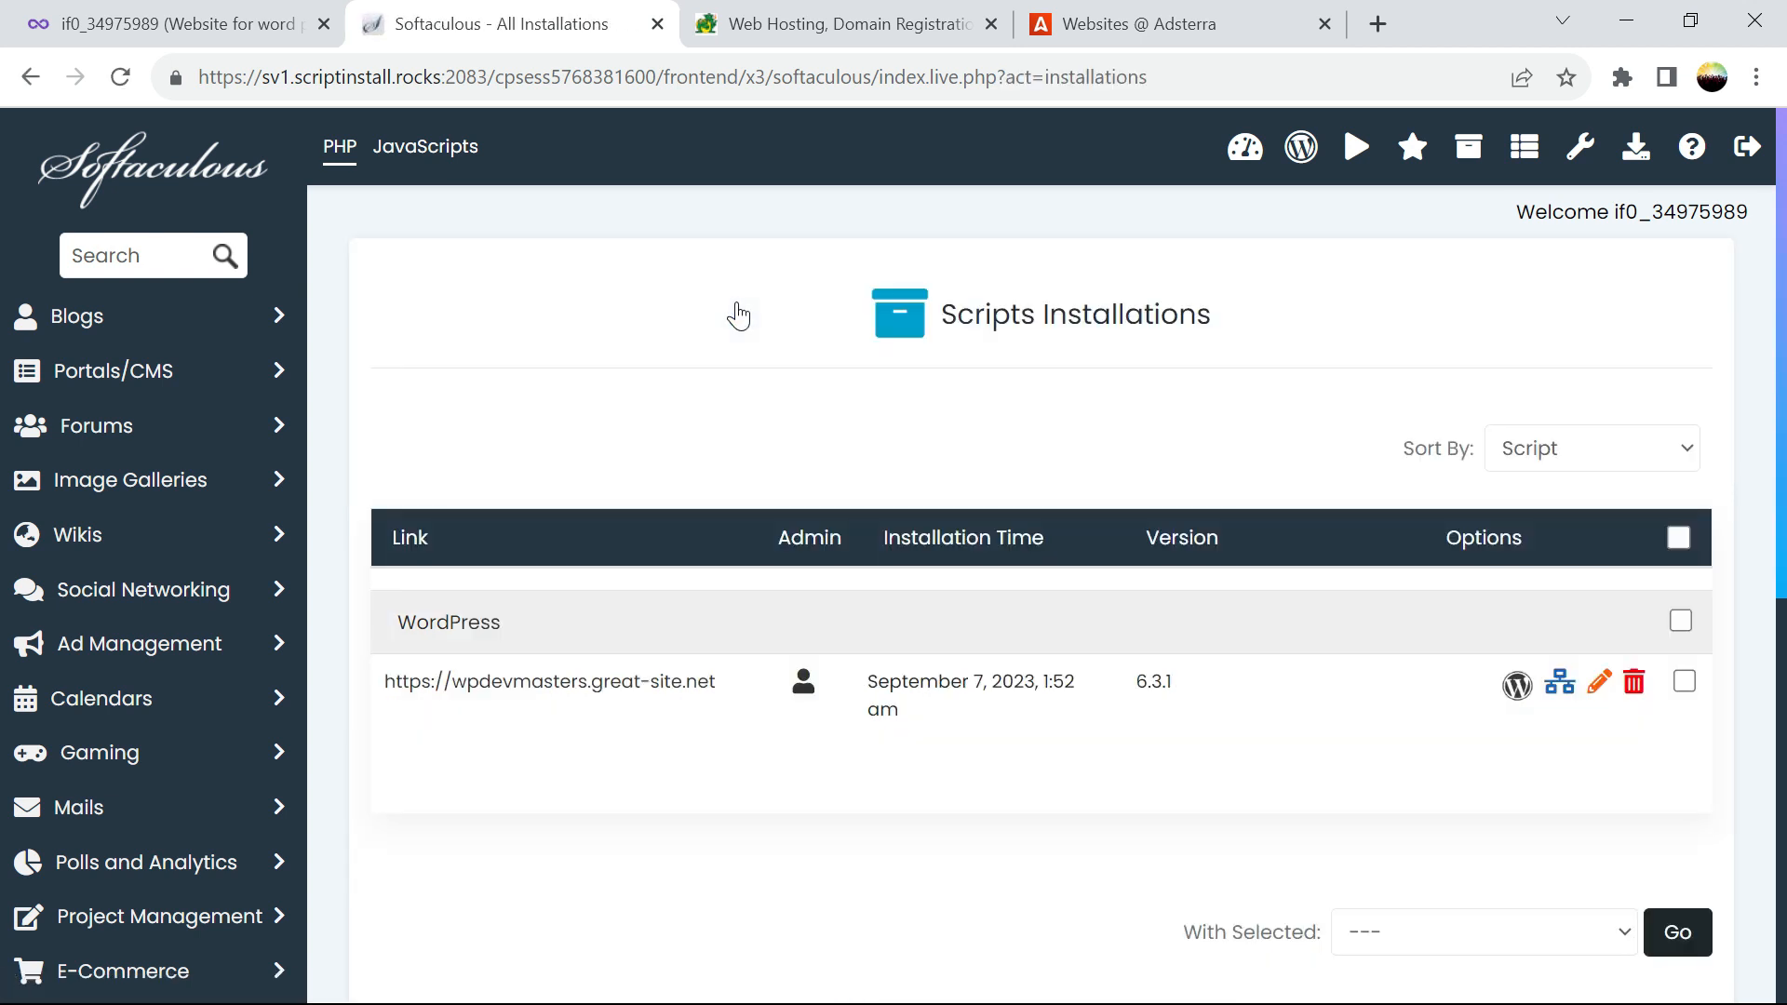